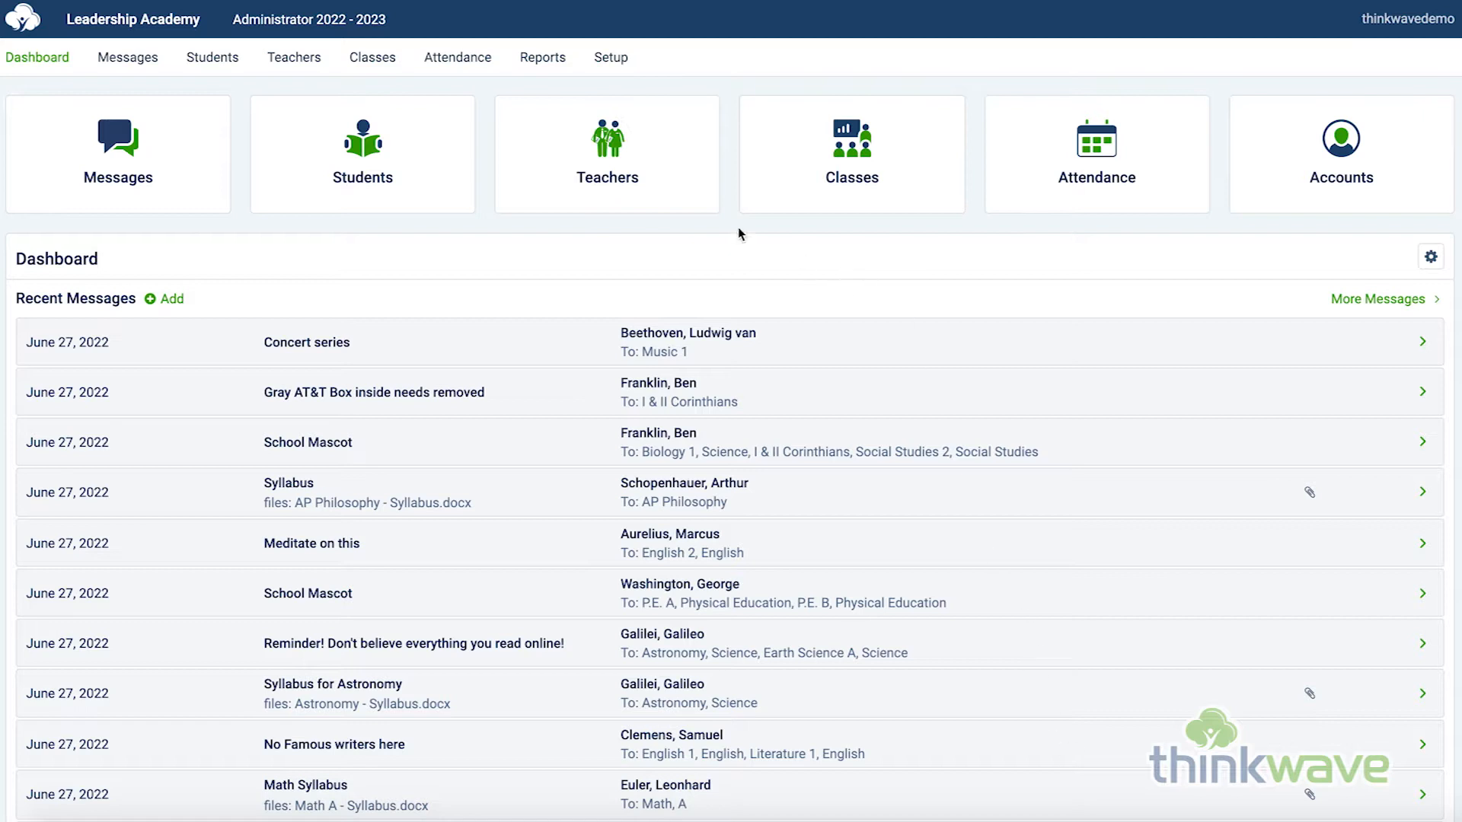
# Create a new custom report from scratch for the 2022 - 2023 year.
pyautogui.click(536, 60)
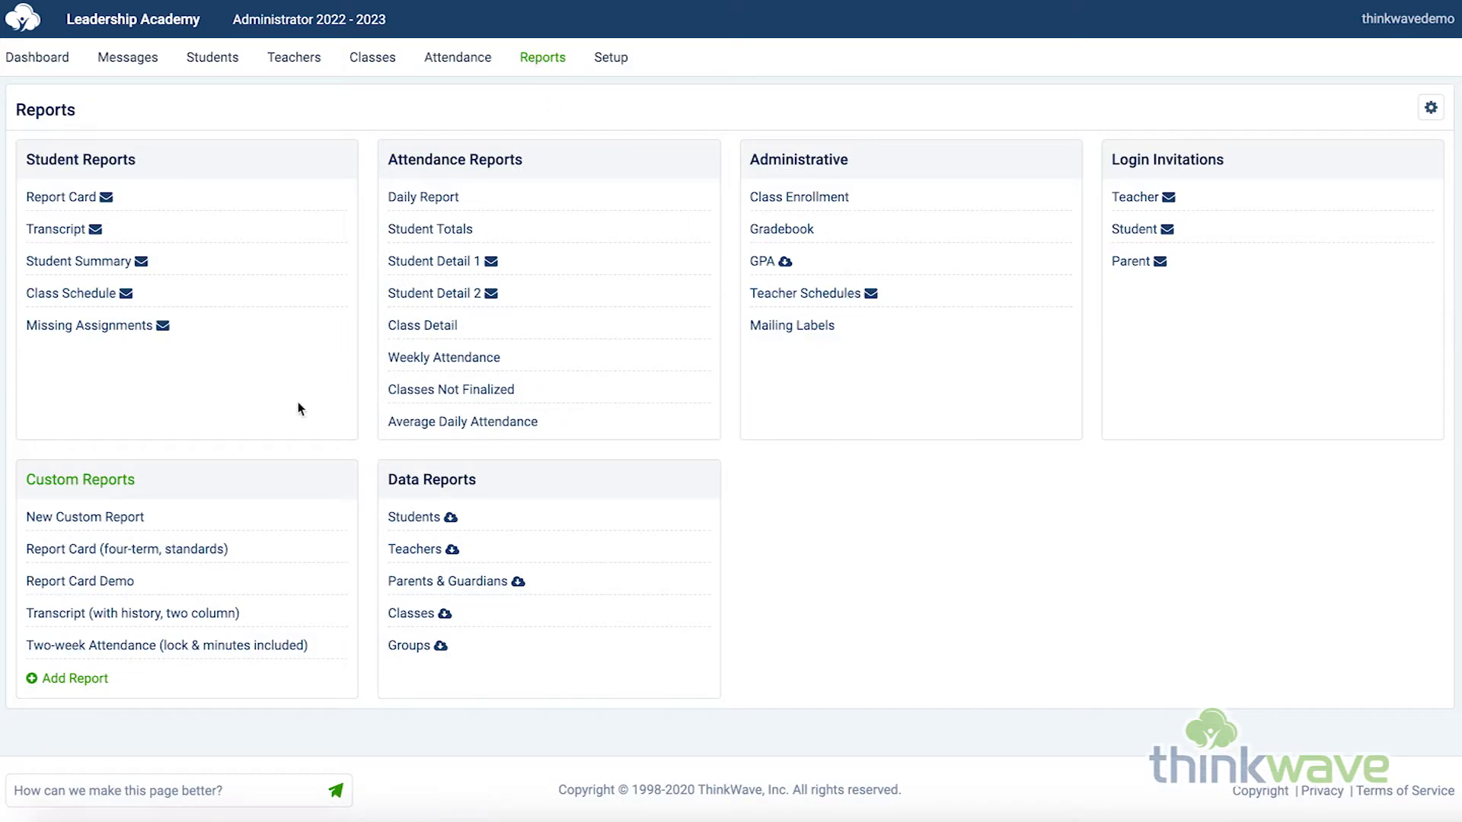
pyautogui.click(72, 678)
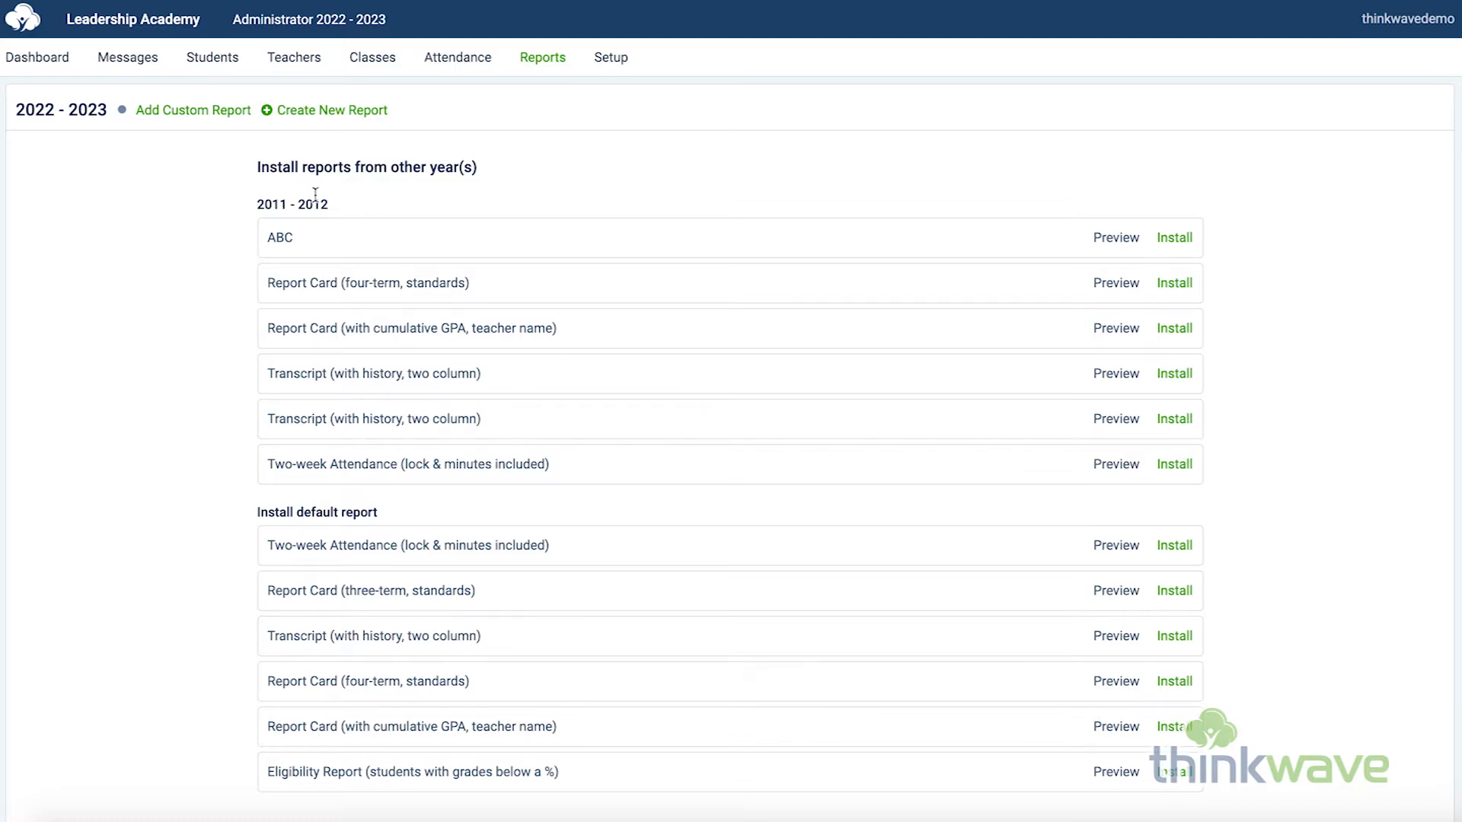
pyautogui.click(336, 120)
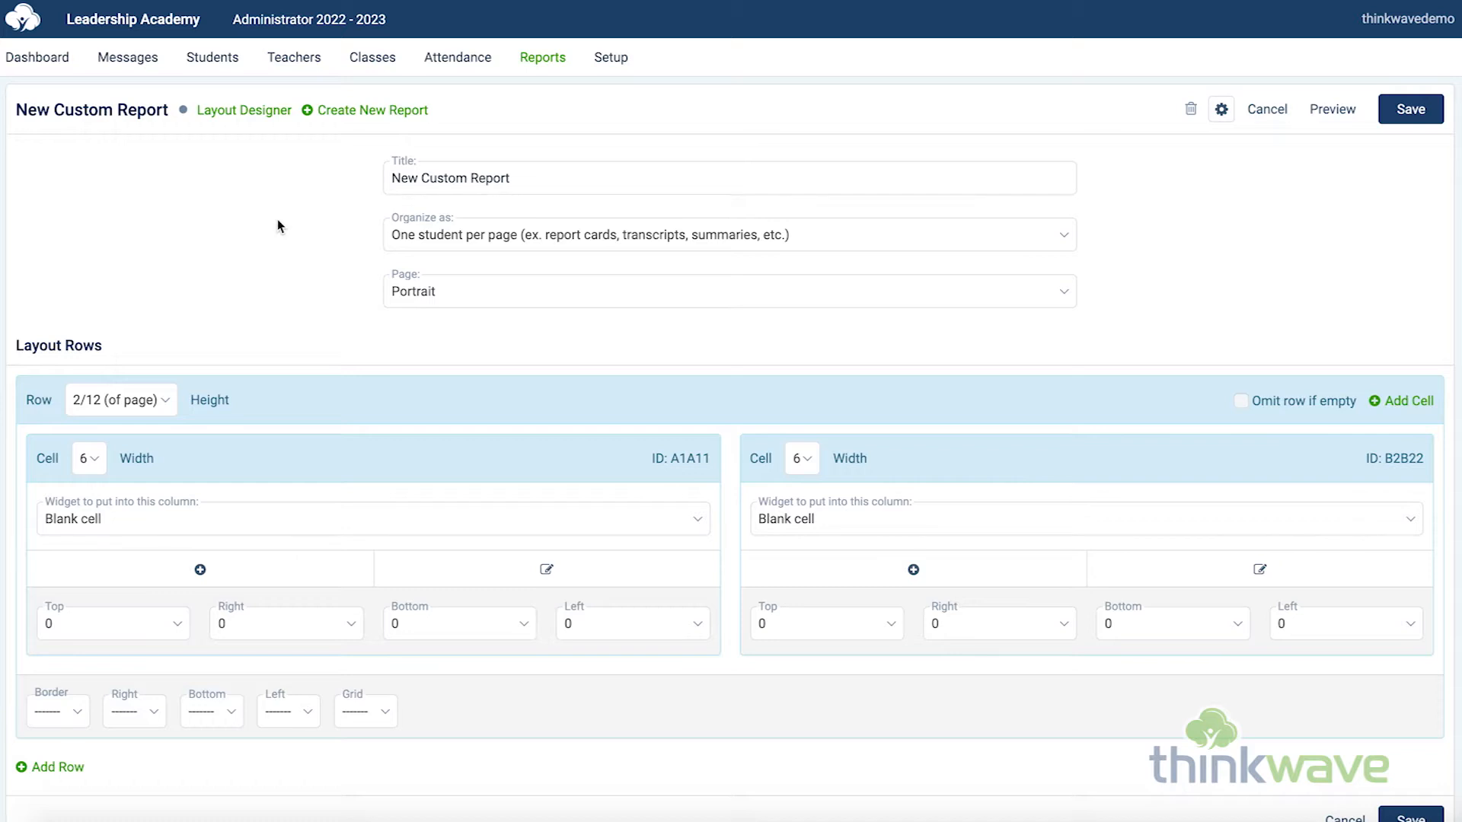
pyautogui.click(253, 114)
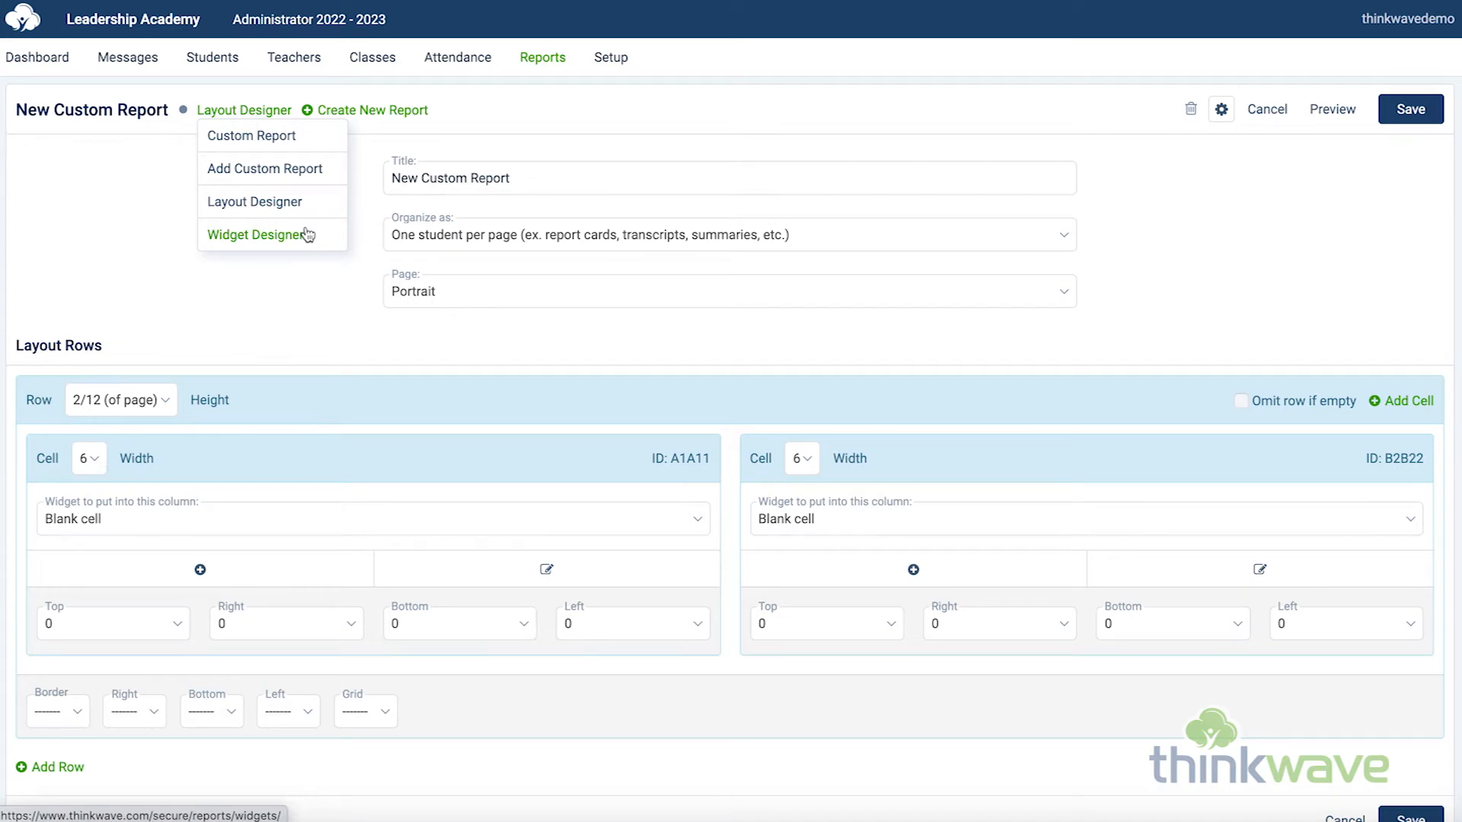
pyautogui.click(125, 233)
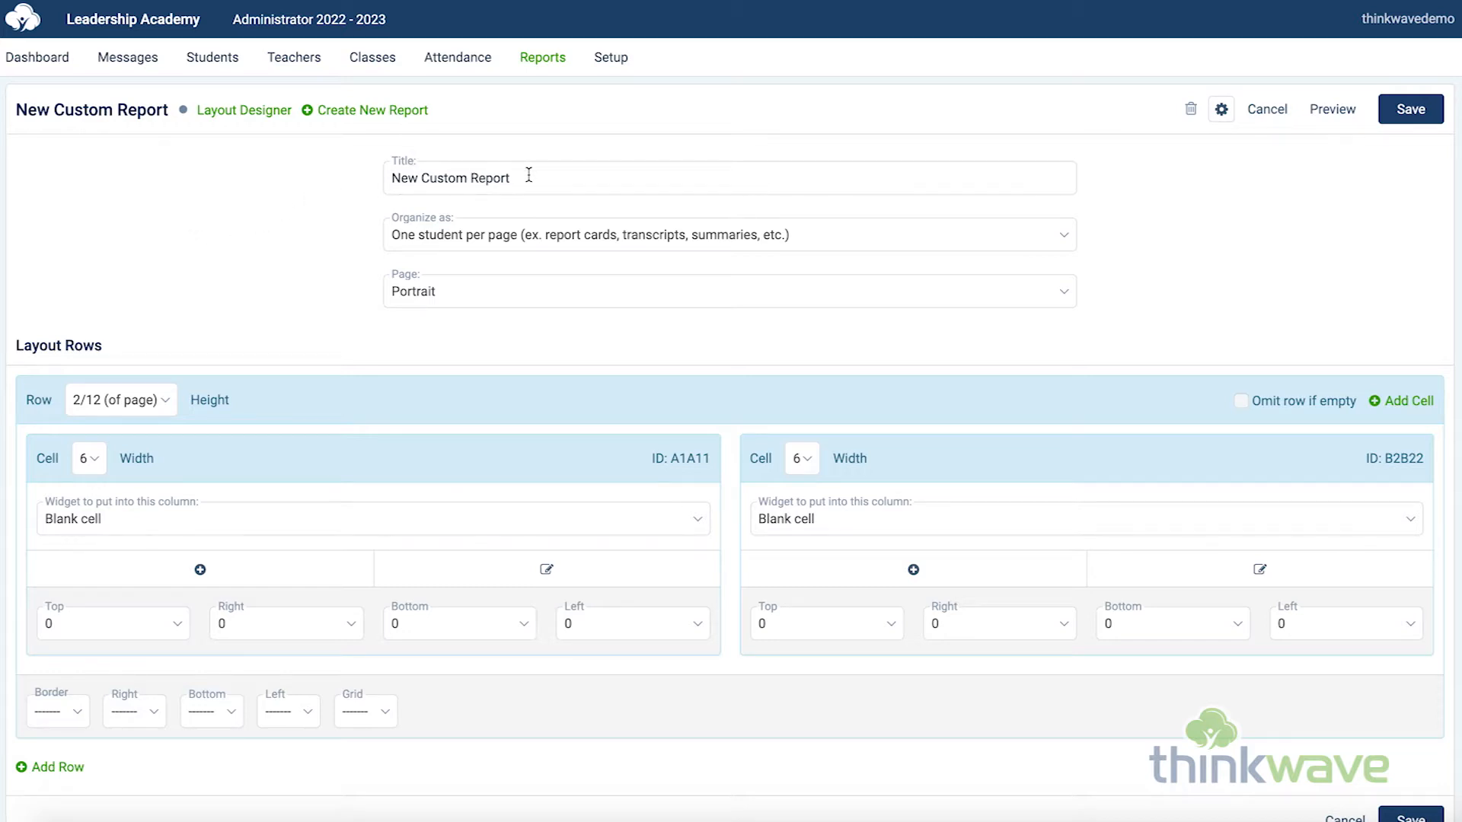
# Title the report Custom Transcript, organized as one student per page in Portrait format.
pyautogui.moveTo(529, 177); pyautogui.dragTo(339, 165)
pyautogui.write('Cus')
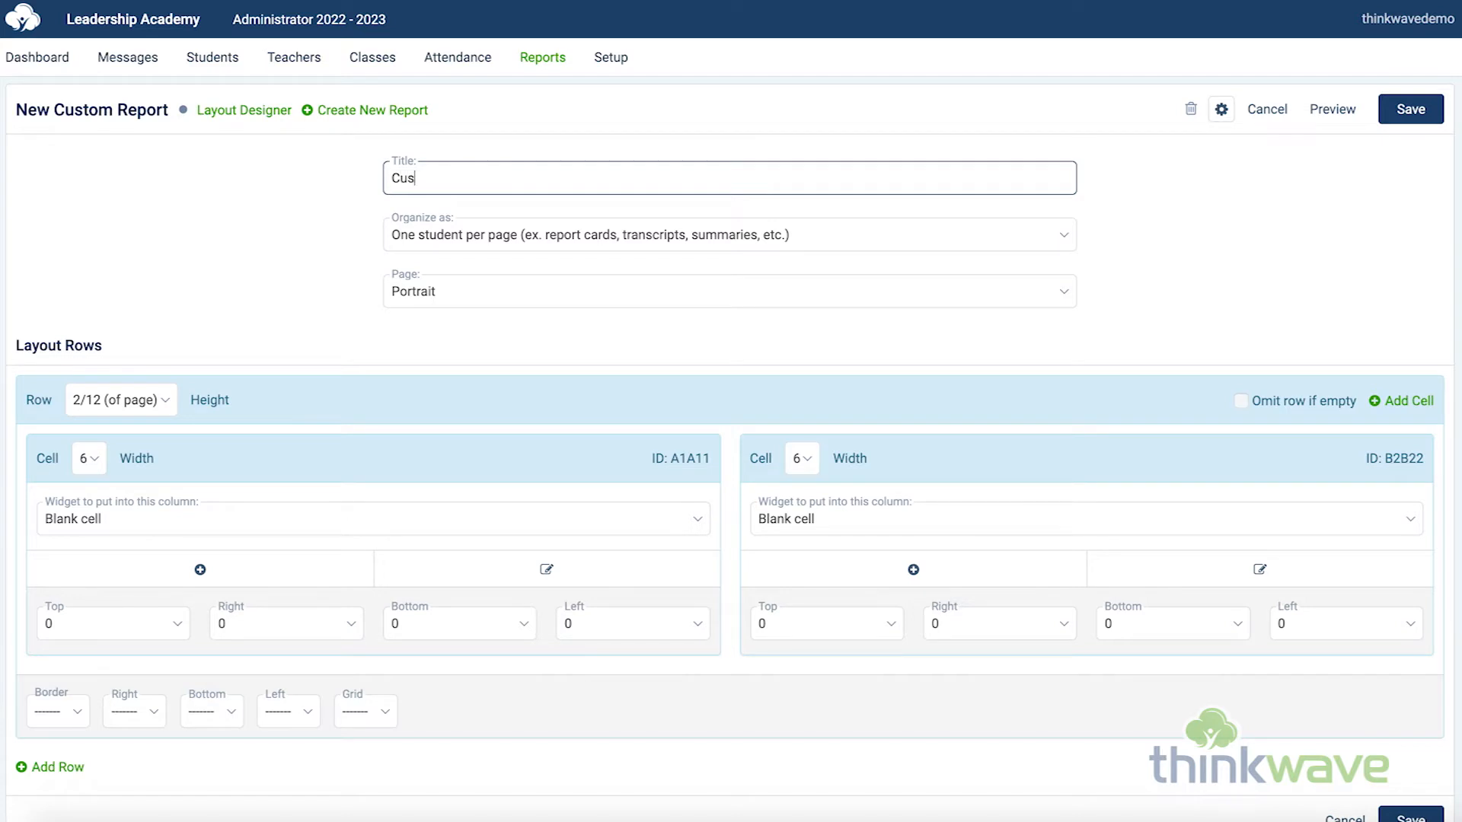
pyautogui.write('tom Transcript')
pyautogui.click(479, 236)
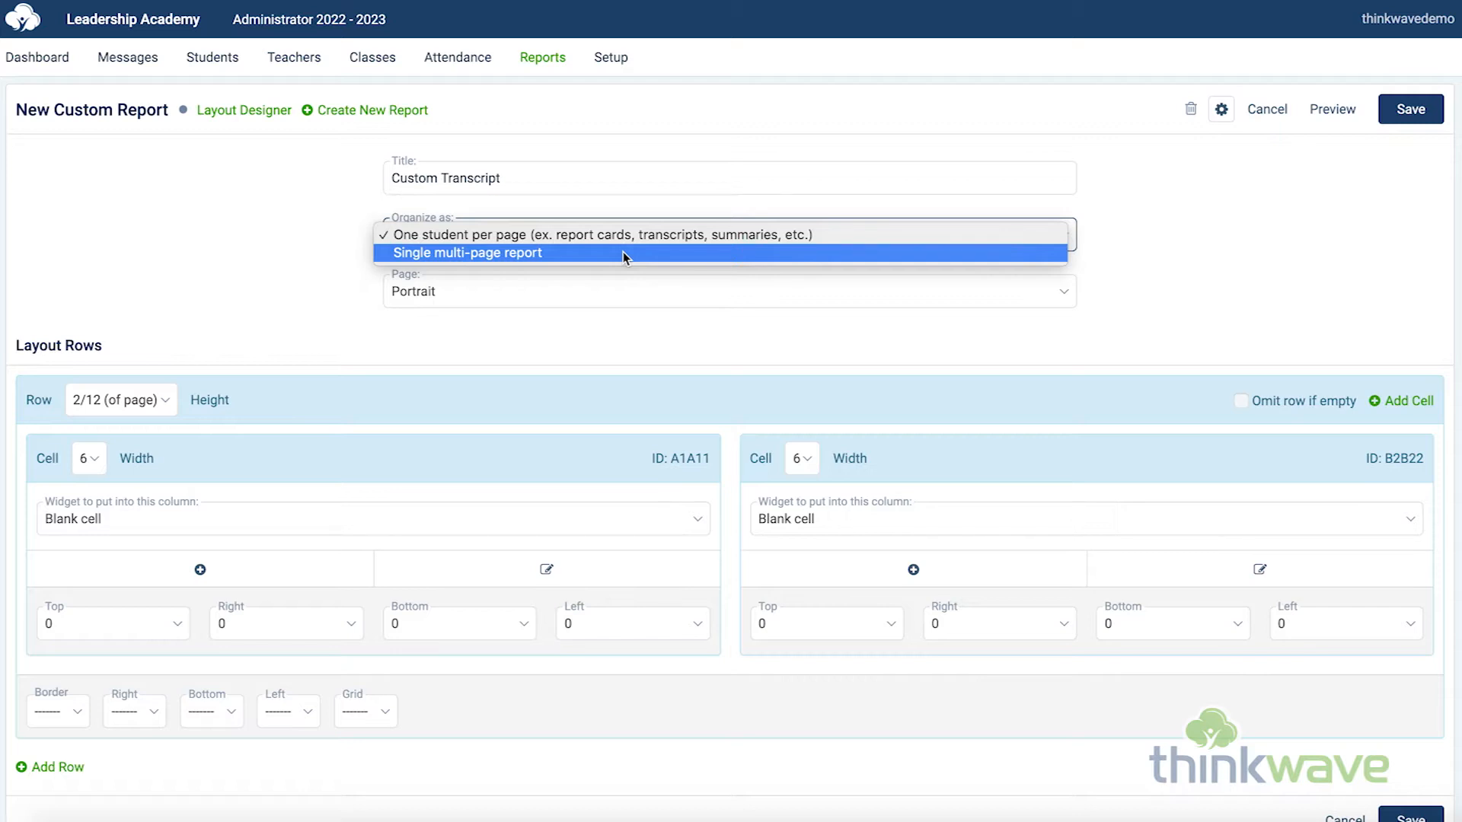
pyautogui.click(623, 236)
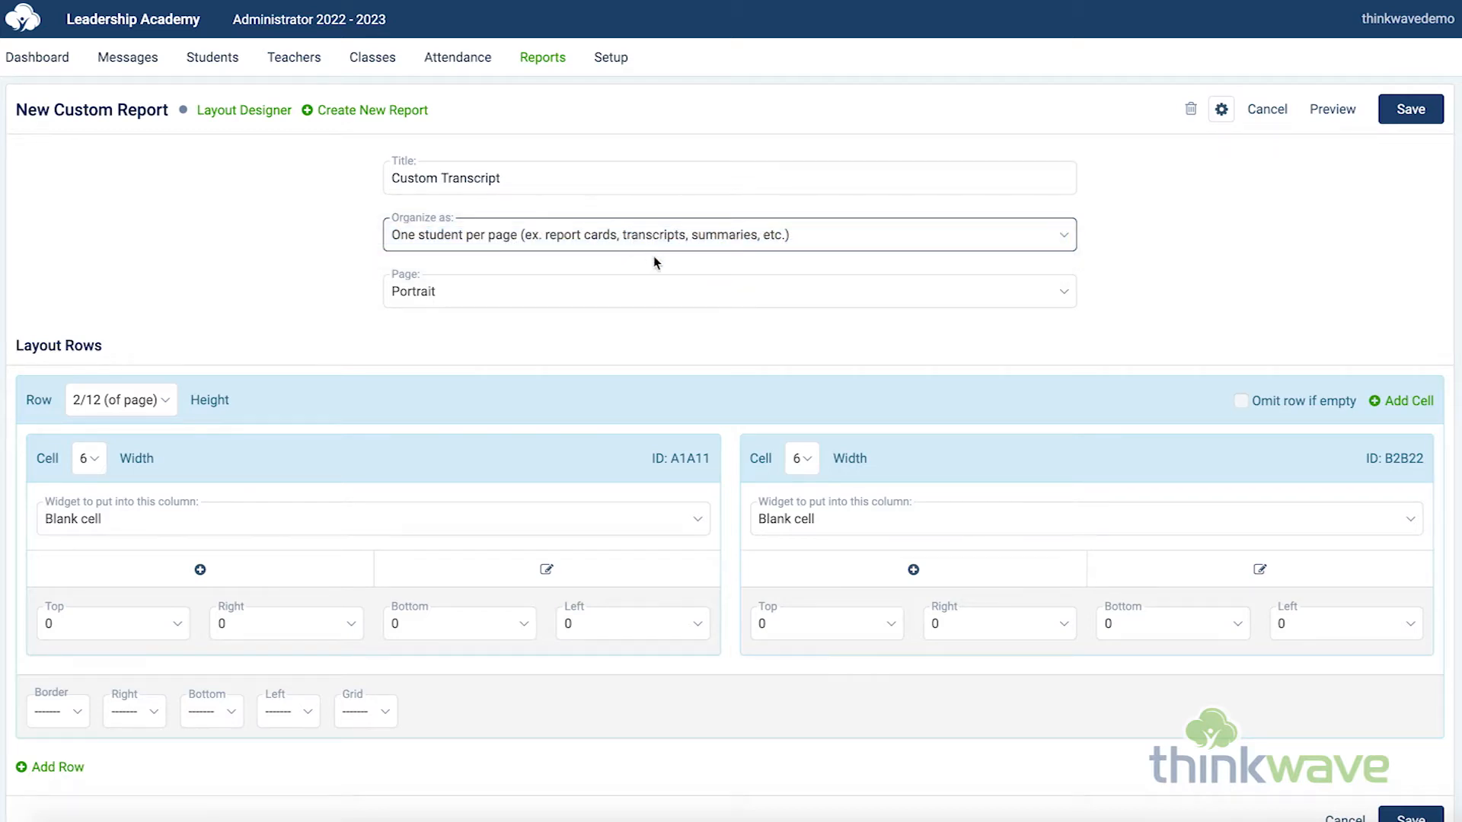
pyautogui.click(664, 295)
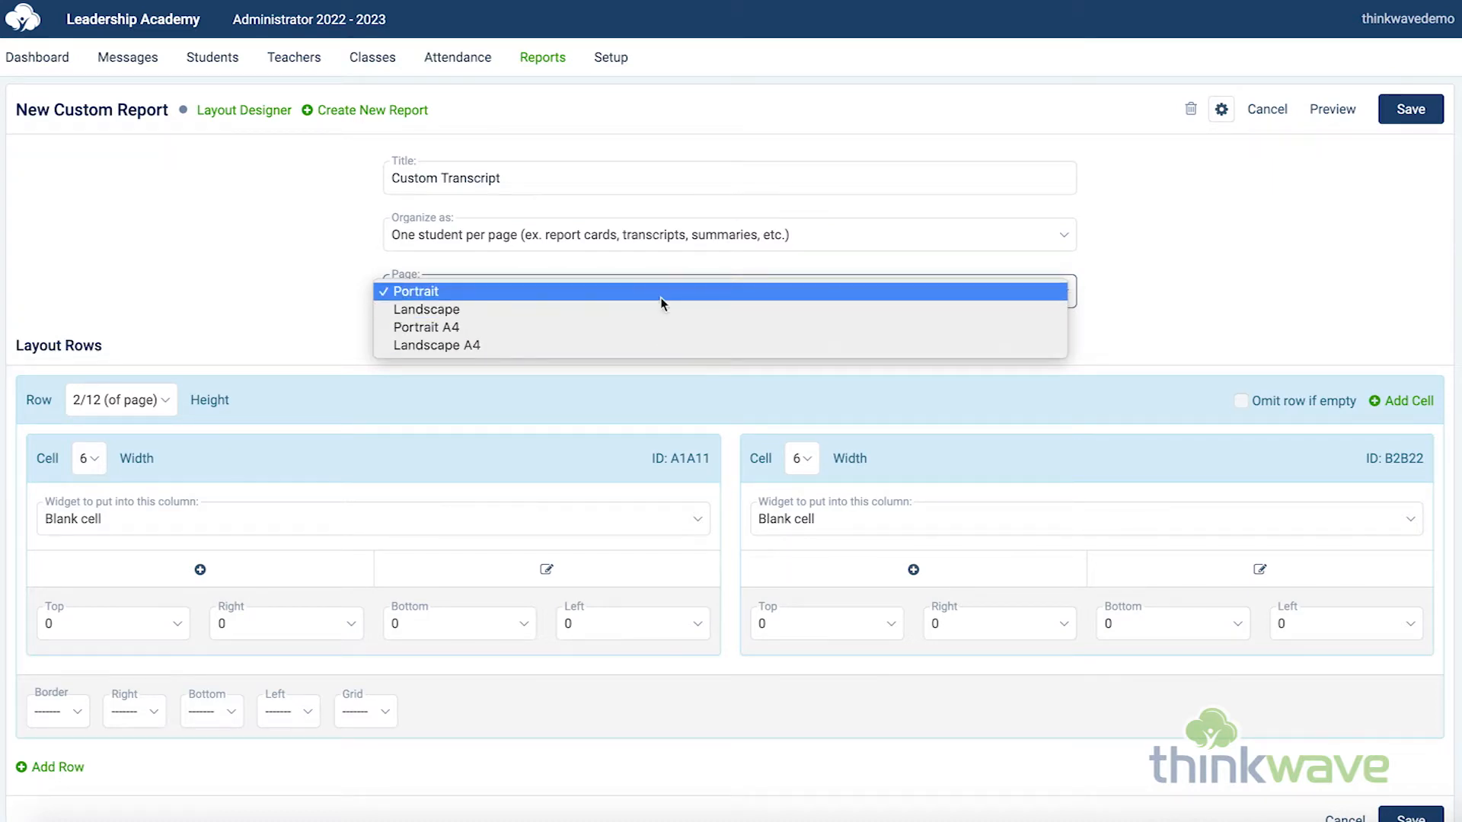
pyautogui.click(660, 297)
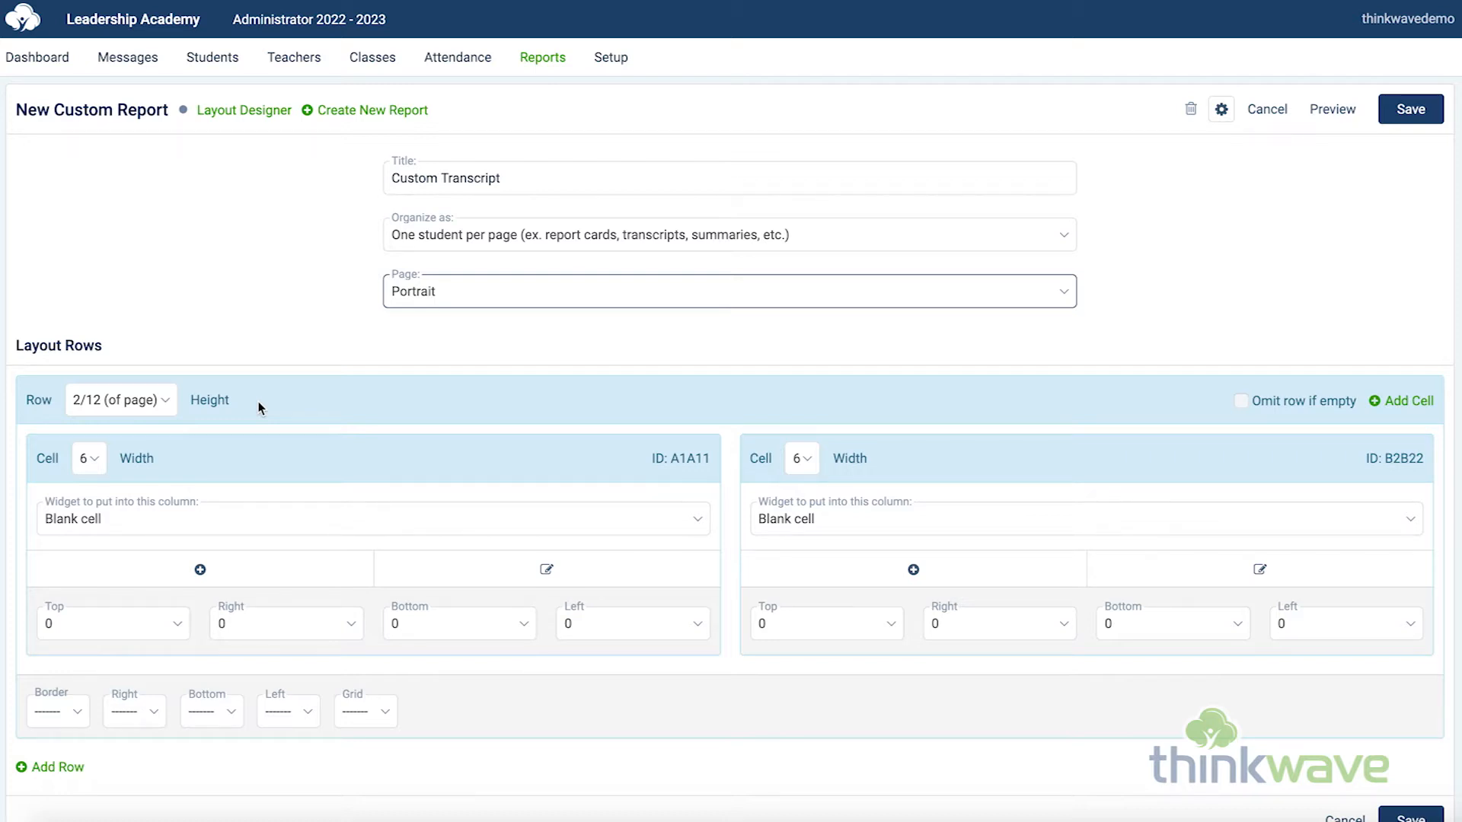
# Set the layout row's height to 4/12 of the page, the first cell's width to 12 and the second cell's width to 0.
pyautogui.click(164, 411)
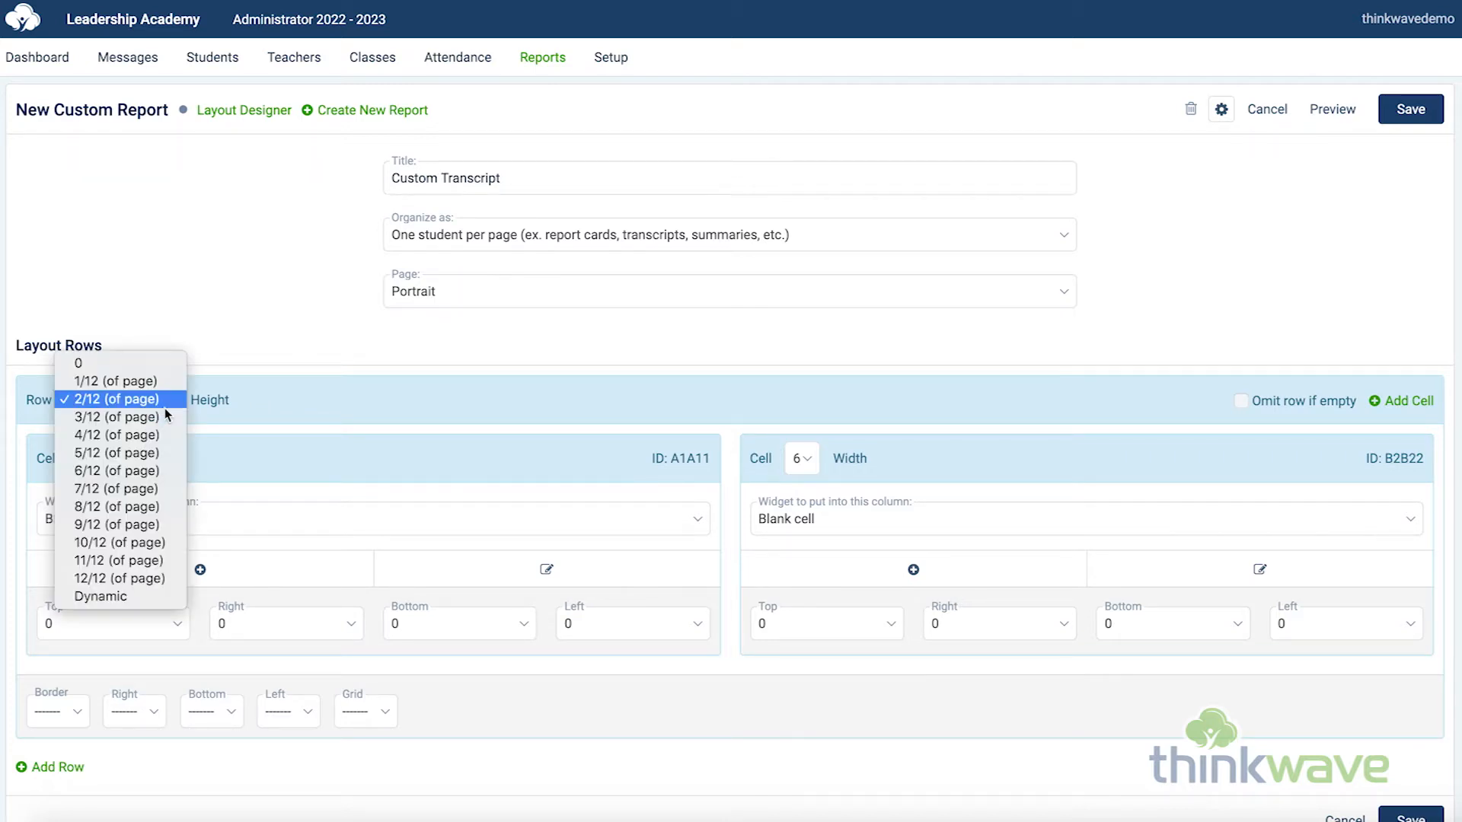
pyautogui.click(158, 437)
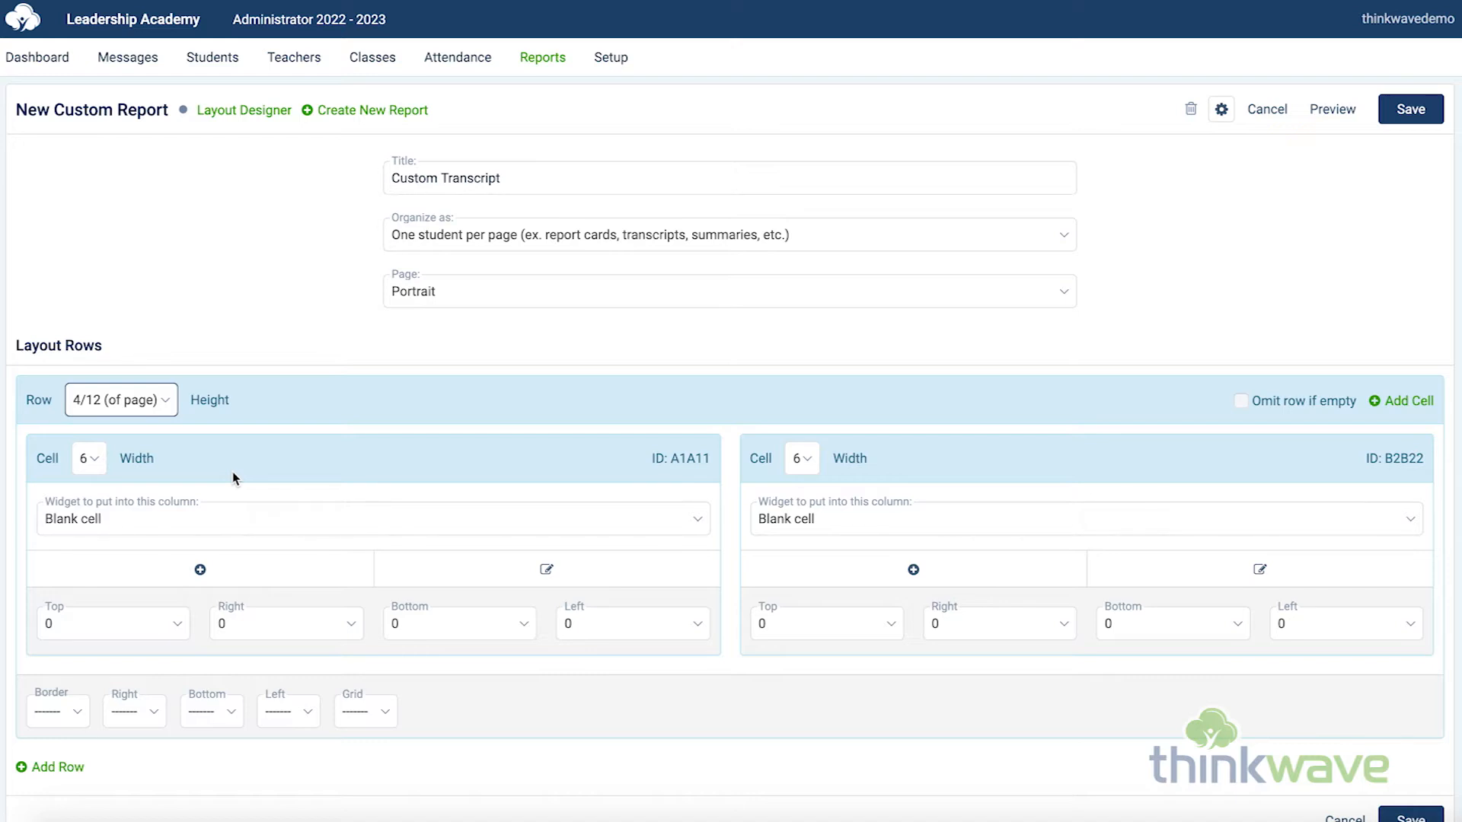
pyautogui.click(92, 461)
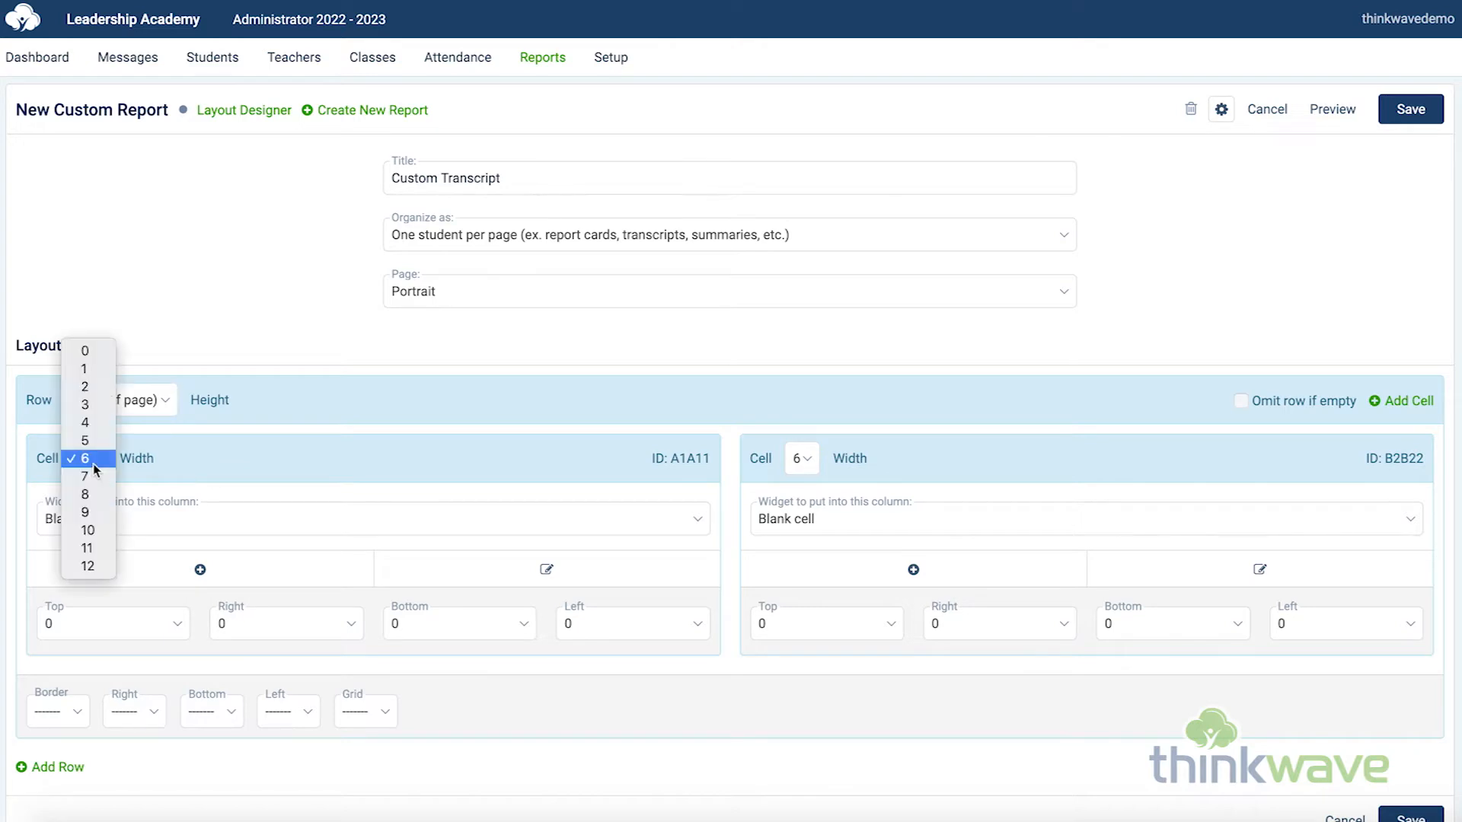
pyautogui.click(98, 568)
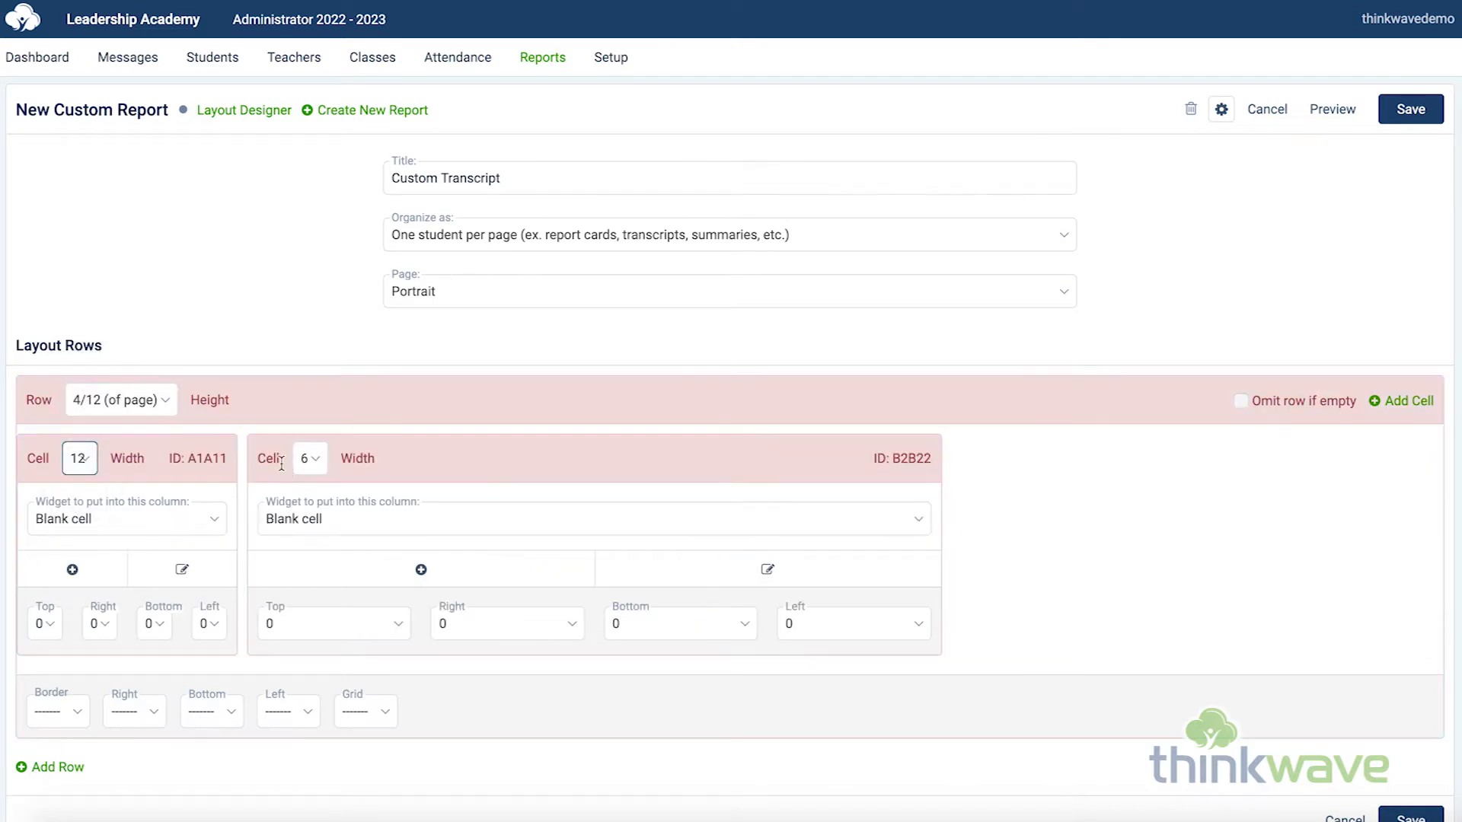
pyautogui.click(317, 460)
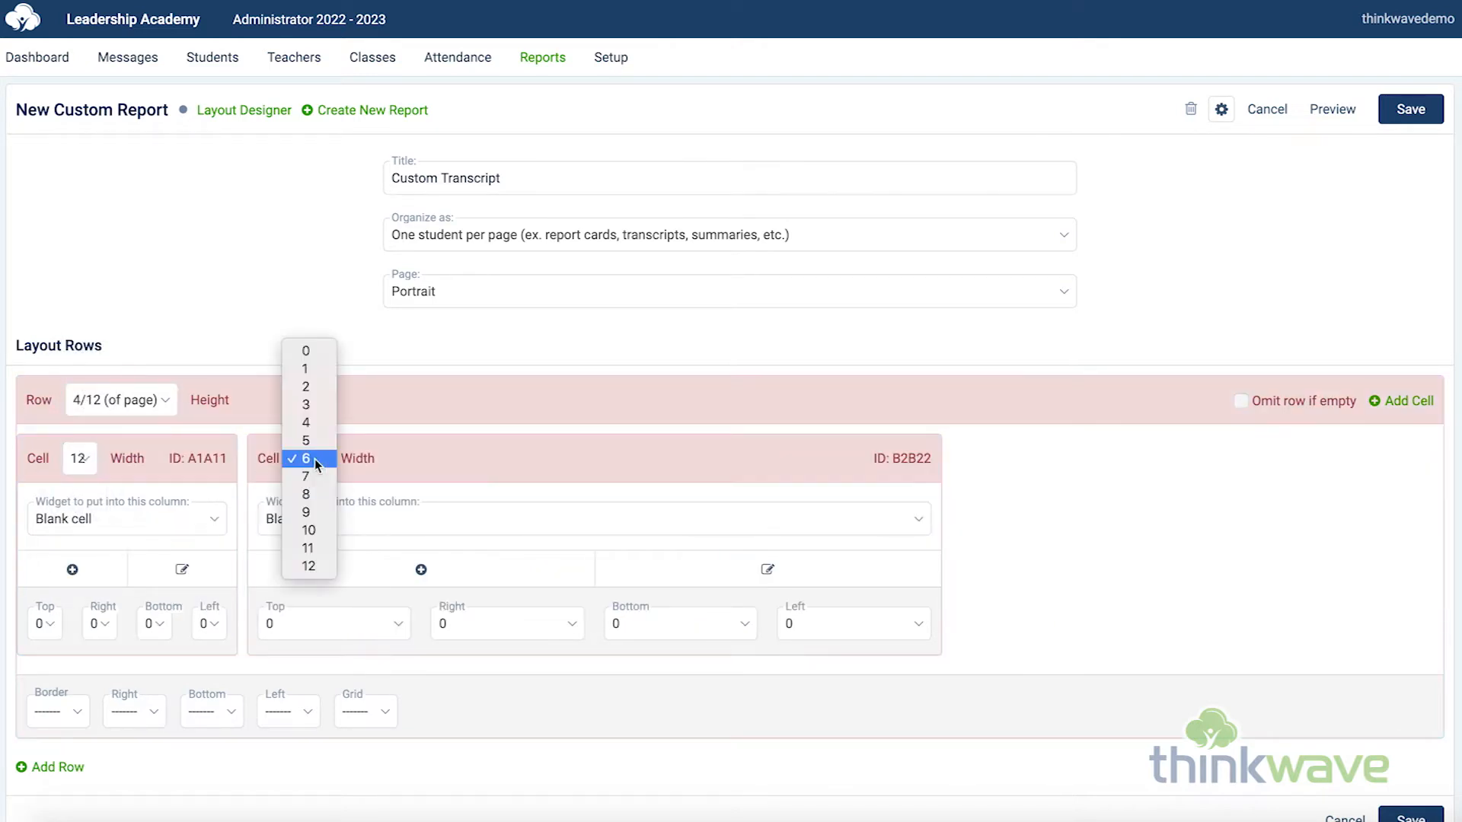
pyautogui.click(319, 359)
pyautogui.click(892, 57)
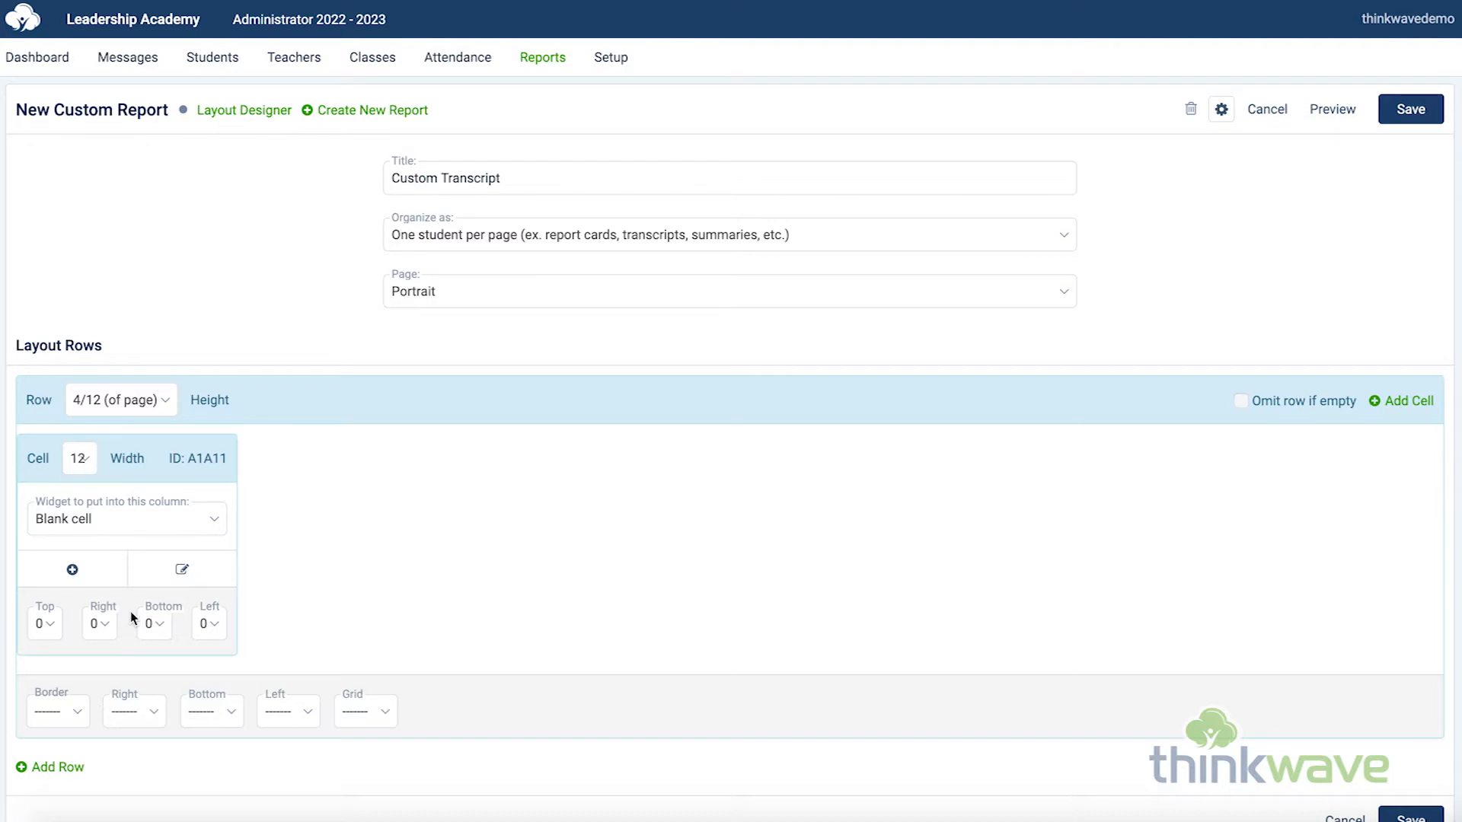
# Set the remaining cell's top spacing to 4 and its right and left spacing to 5, and save the layout.
pyautogui.click(45, 624)
pyautogui.click(42, 695)
pyautogui.click(102, 625)
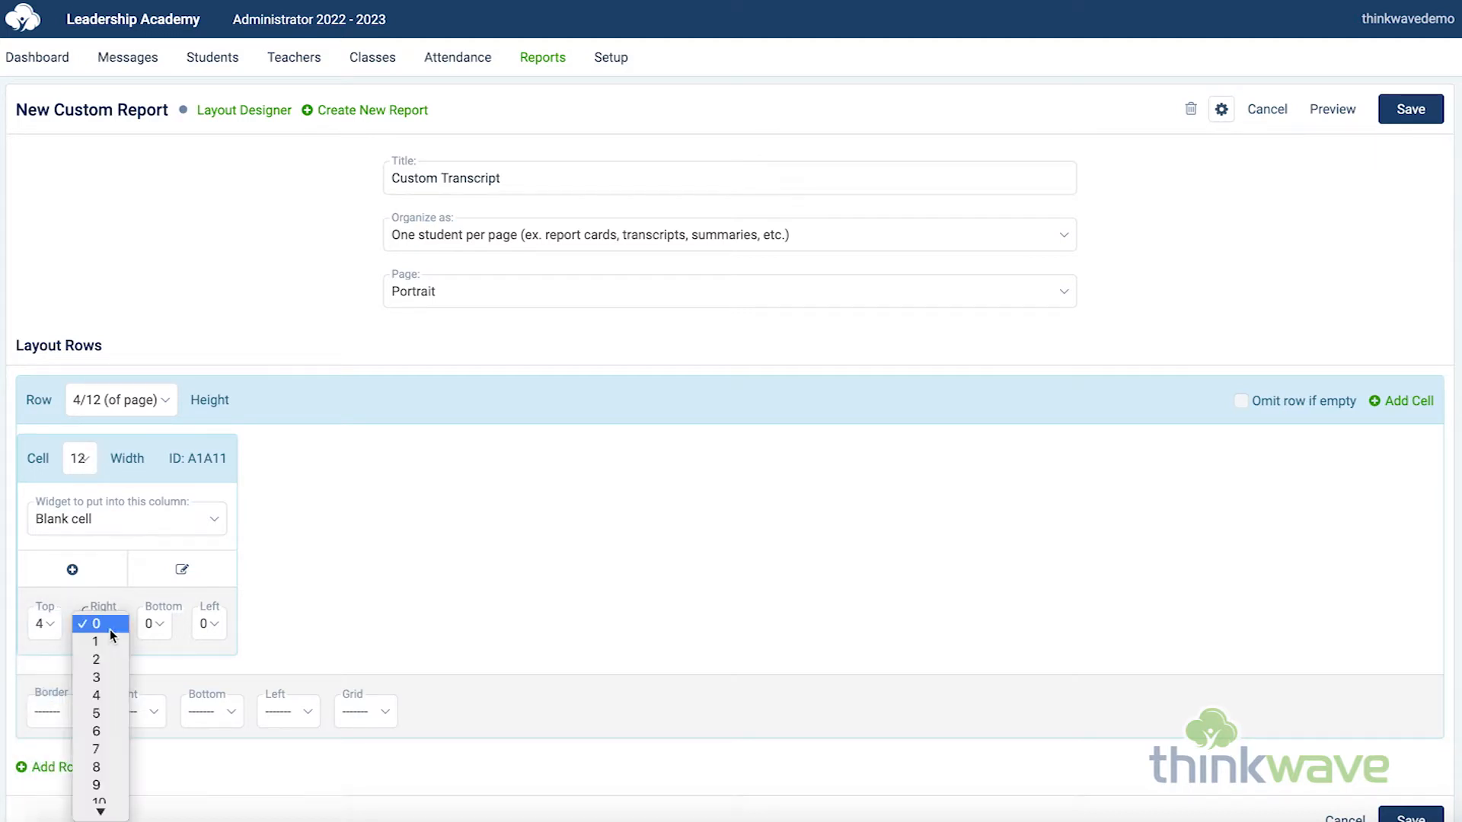
pyautogui.click(105, 713)
pyautogui.click(211, 626)
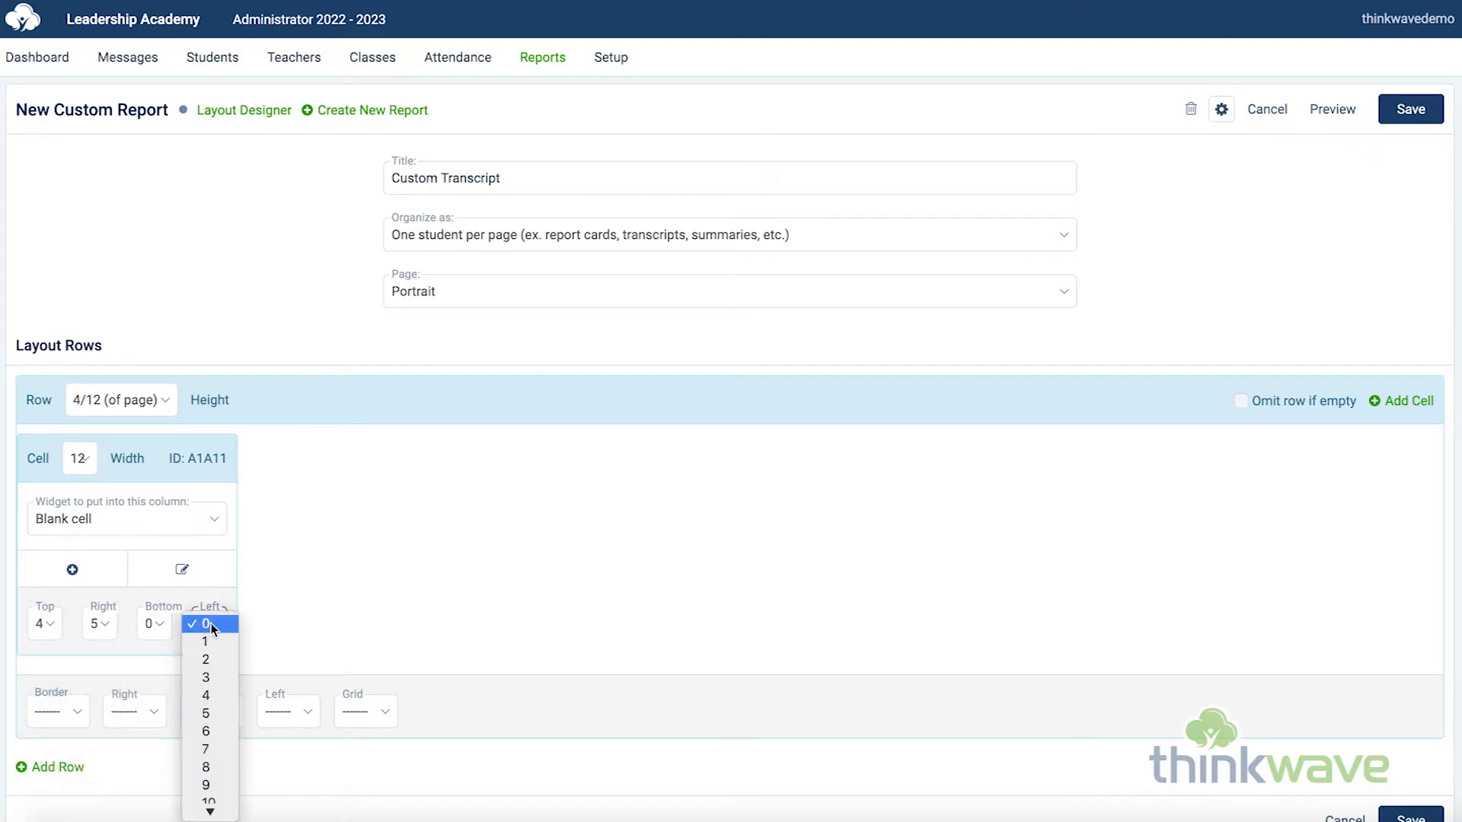
pyautogui.click(211, 710)
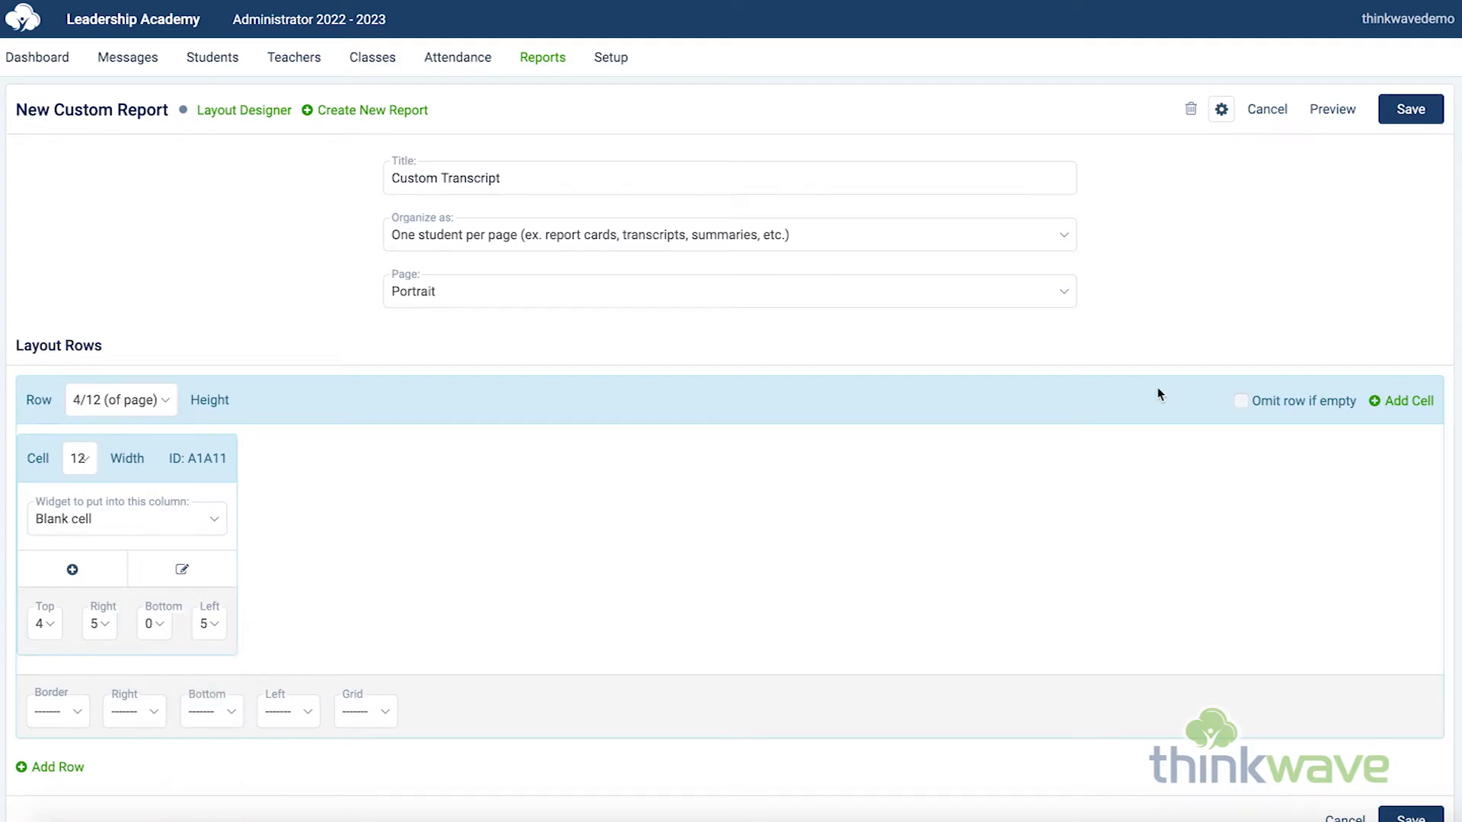
pyautogui.click(1411, 109)
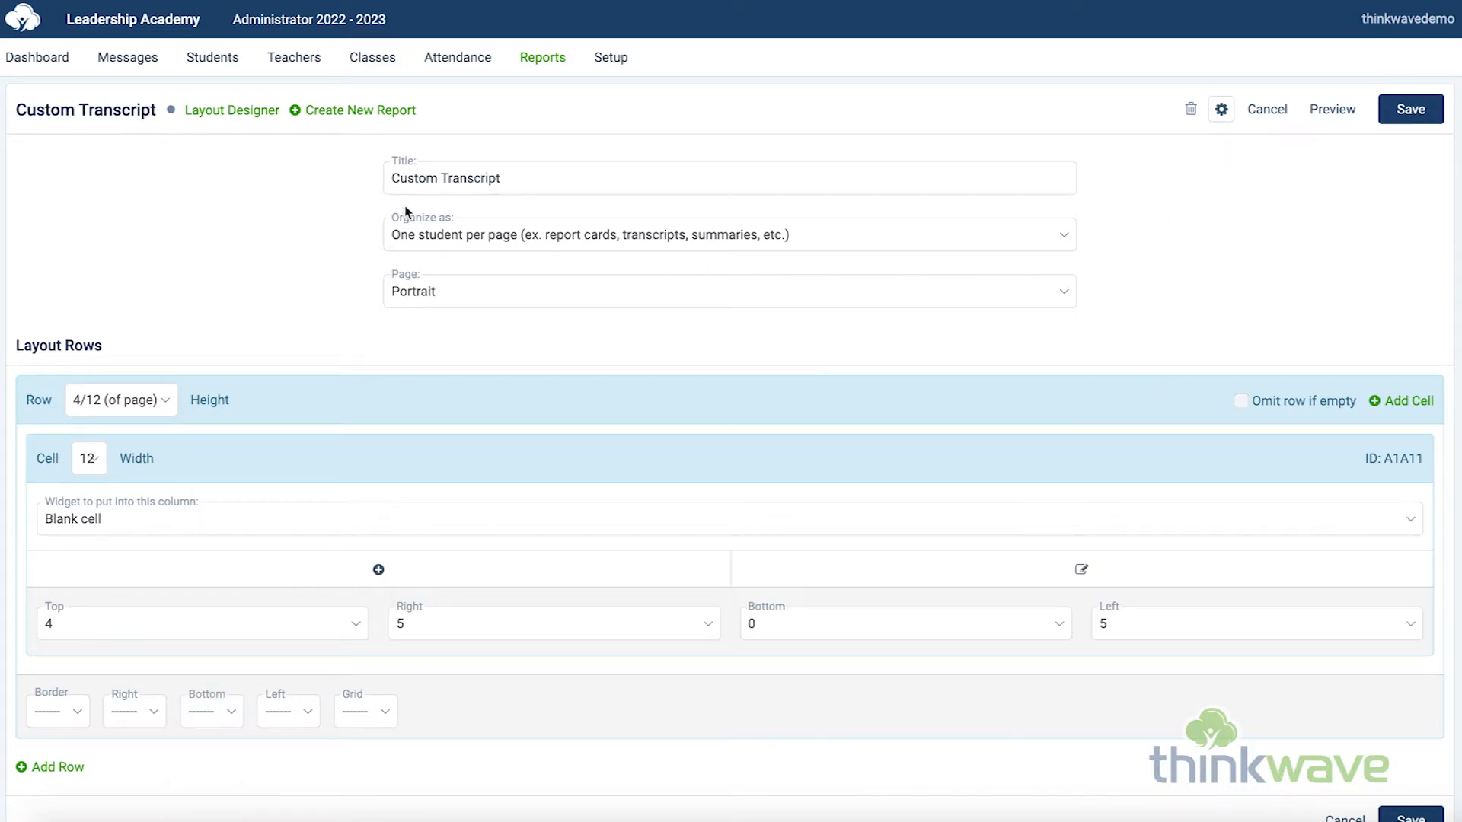
# Create a Row widget named Header in the widget designer, saved to Custom Transcript.
pyautogui.moveTo(253, 114)
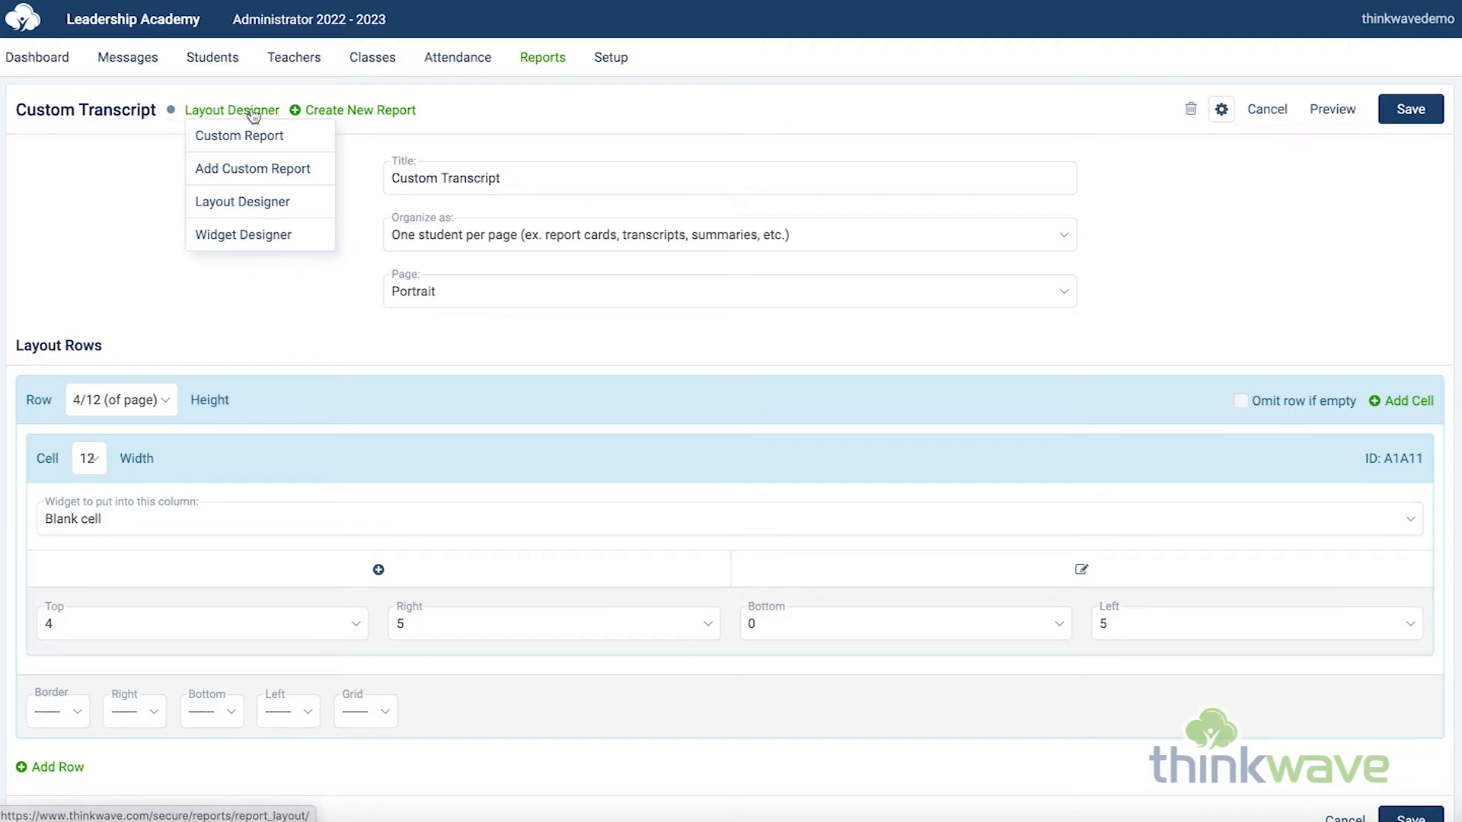
pyautogui.click(265, 236)
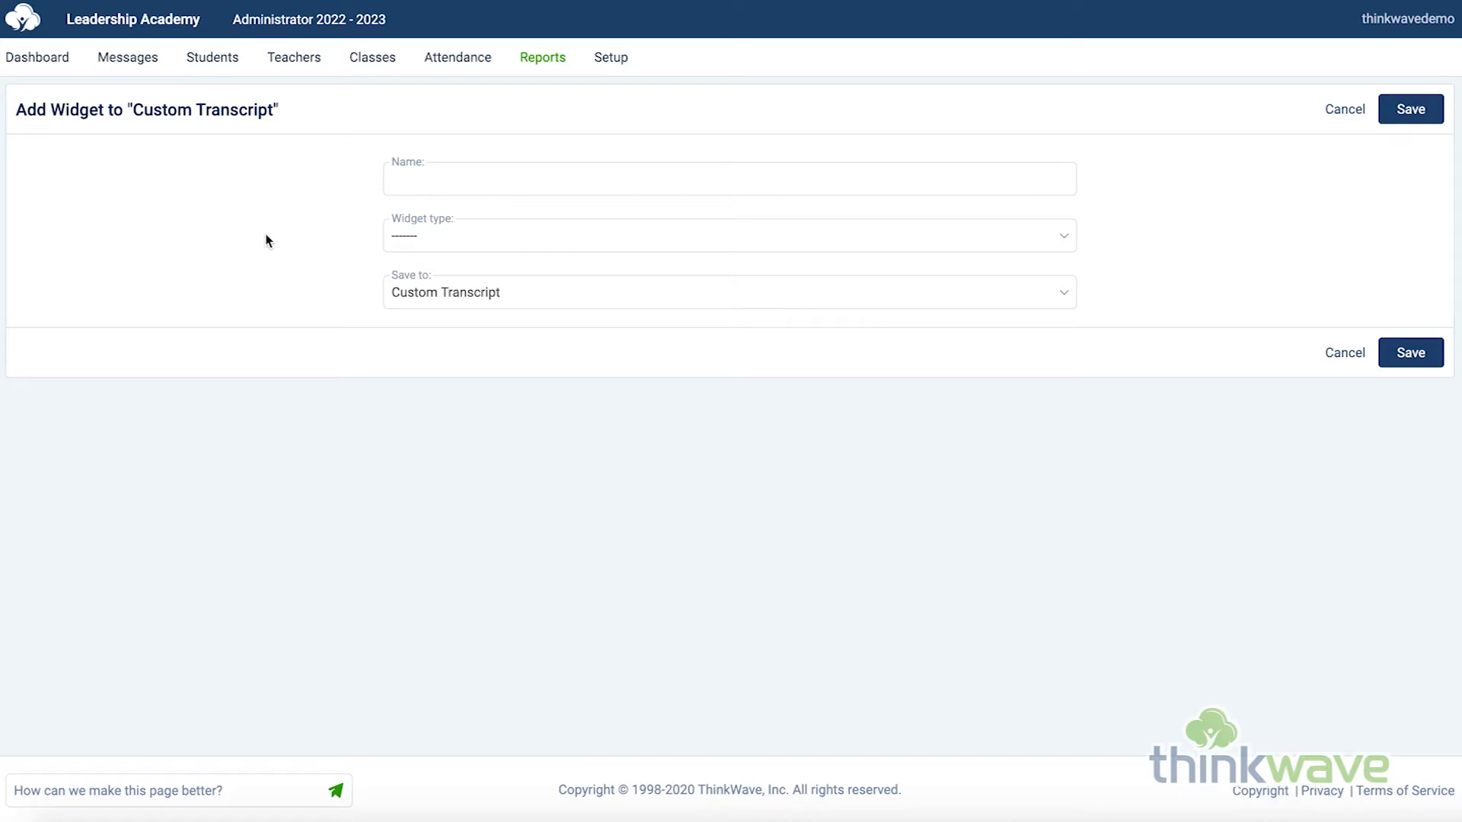
pyautogui.click(445, 186)
pyautogui.write('Header')
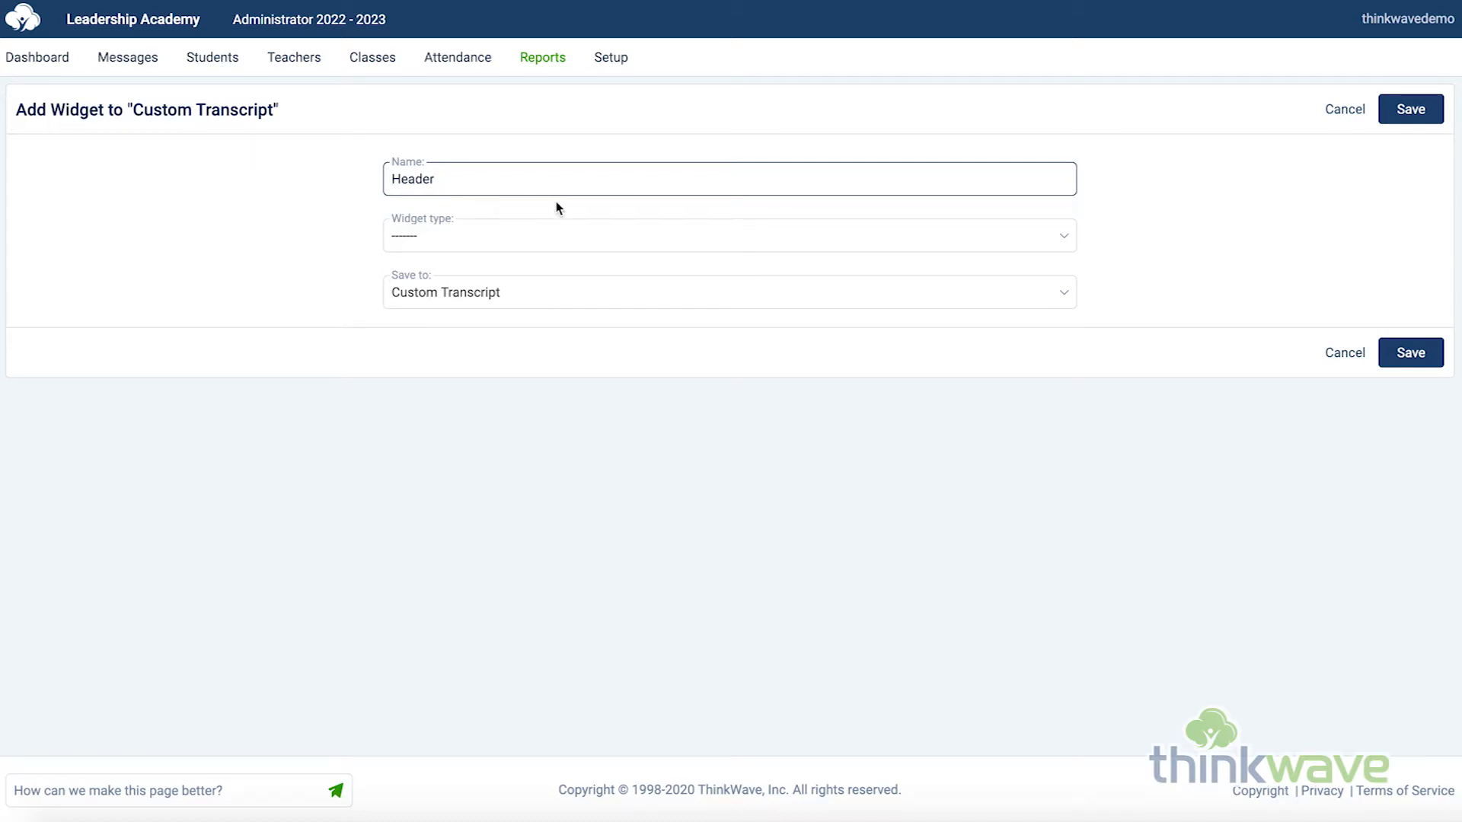
pyautogui.click(557, 233)
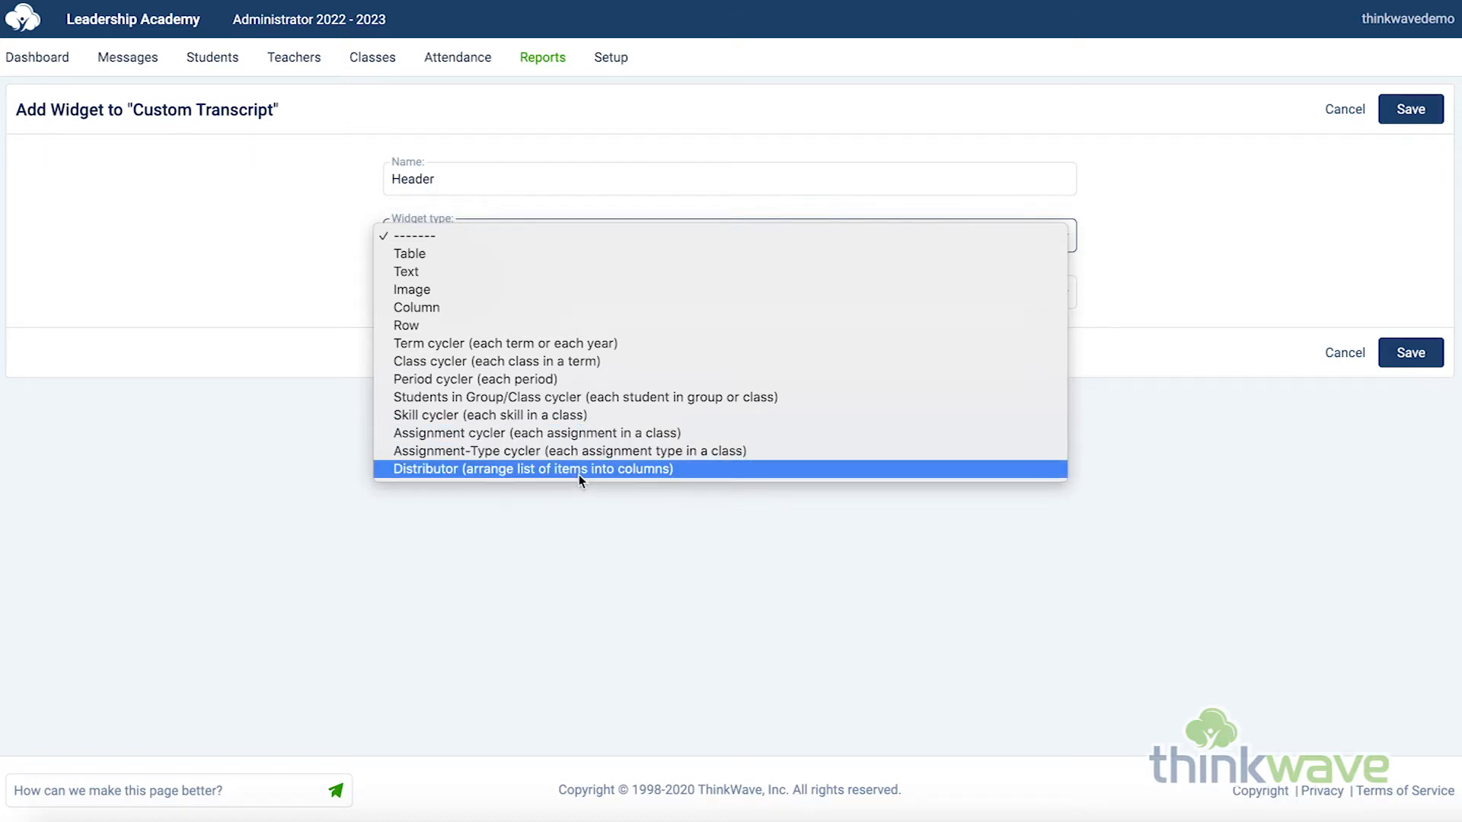
pyautogui.click(544, 327)
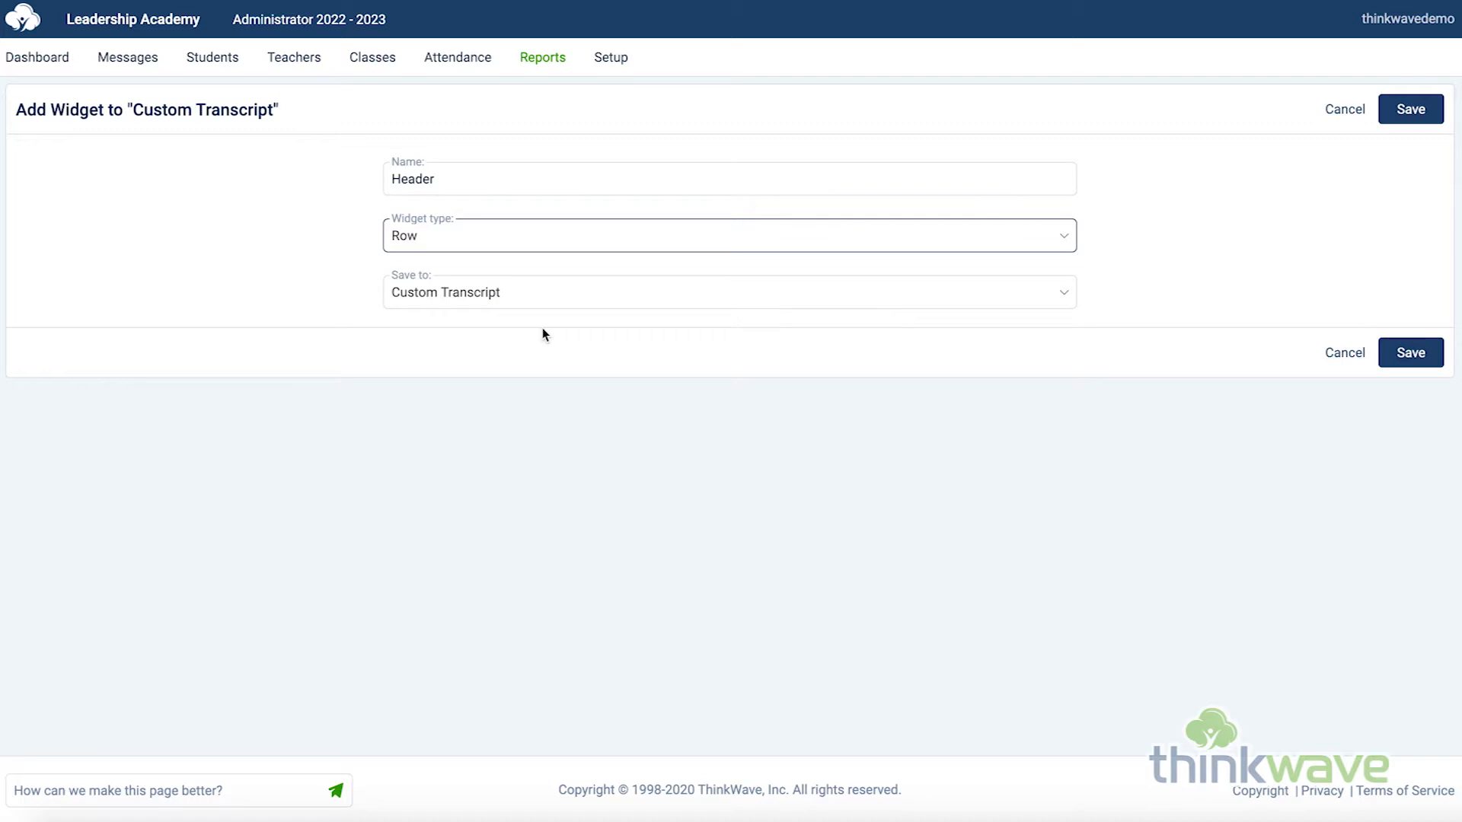
pyautogui.click(630, 294)
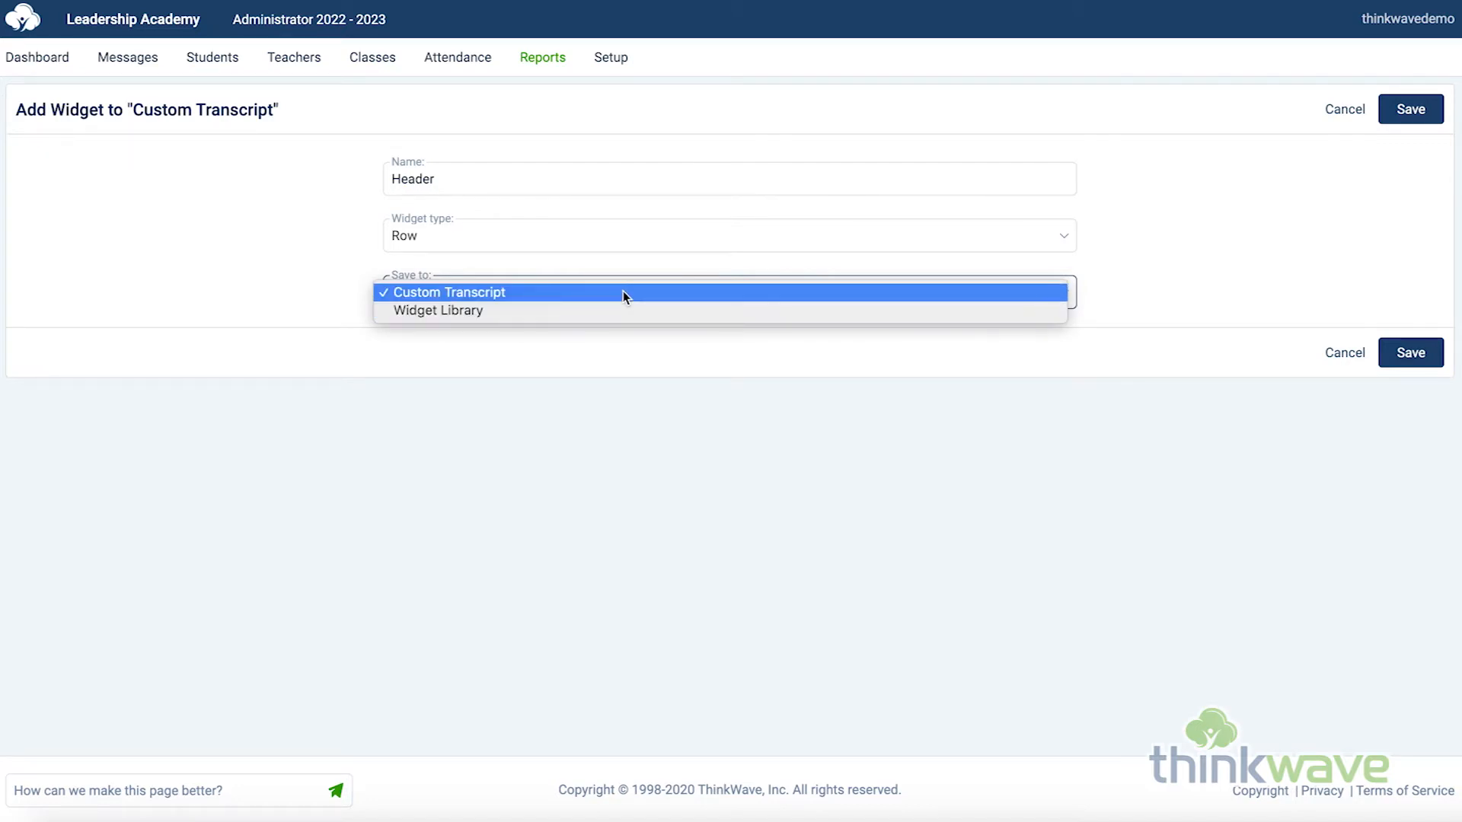
pyautogui.click(623, 294)
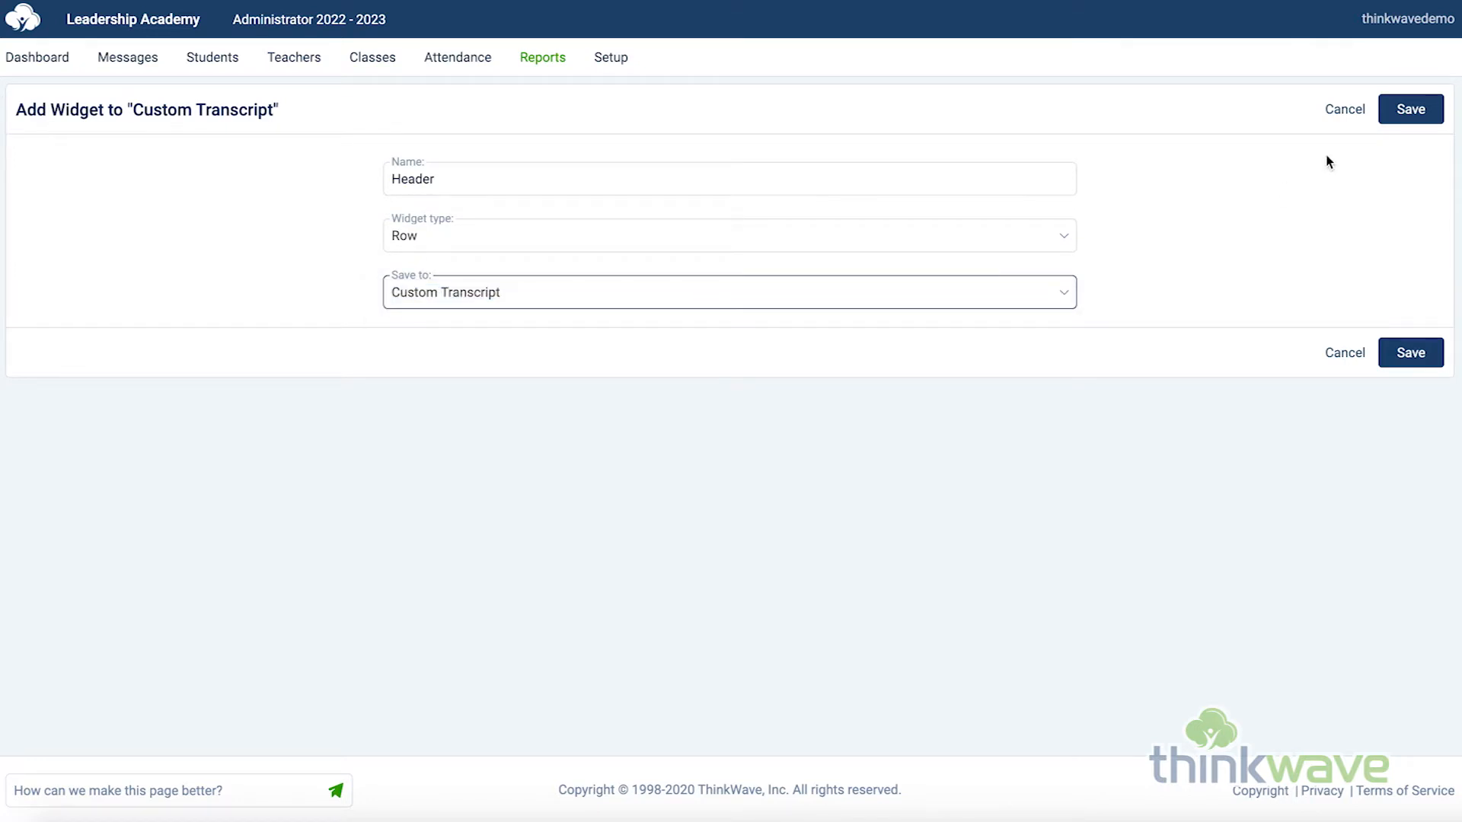
pyautogui.click(1397, 115)
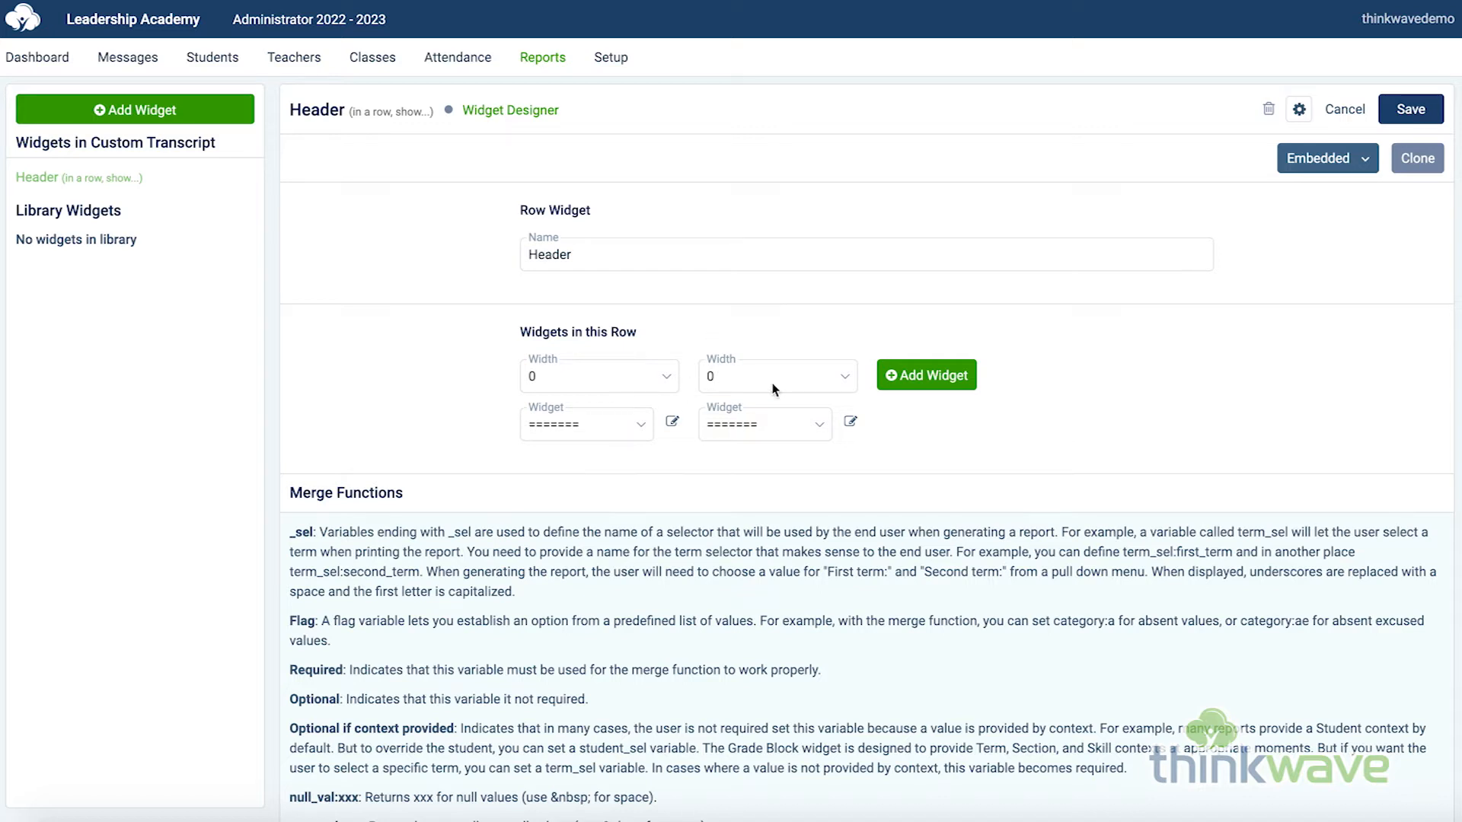
# Add a third widget slot to the Header row and set the slot widths to 2, 6 and 4.
pyautogui.click(913, 382)
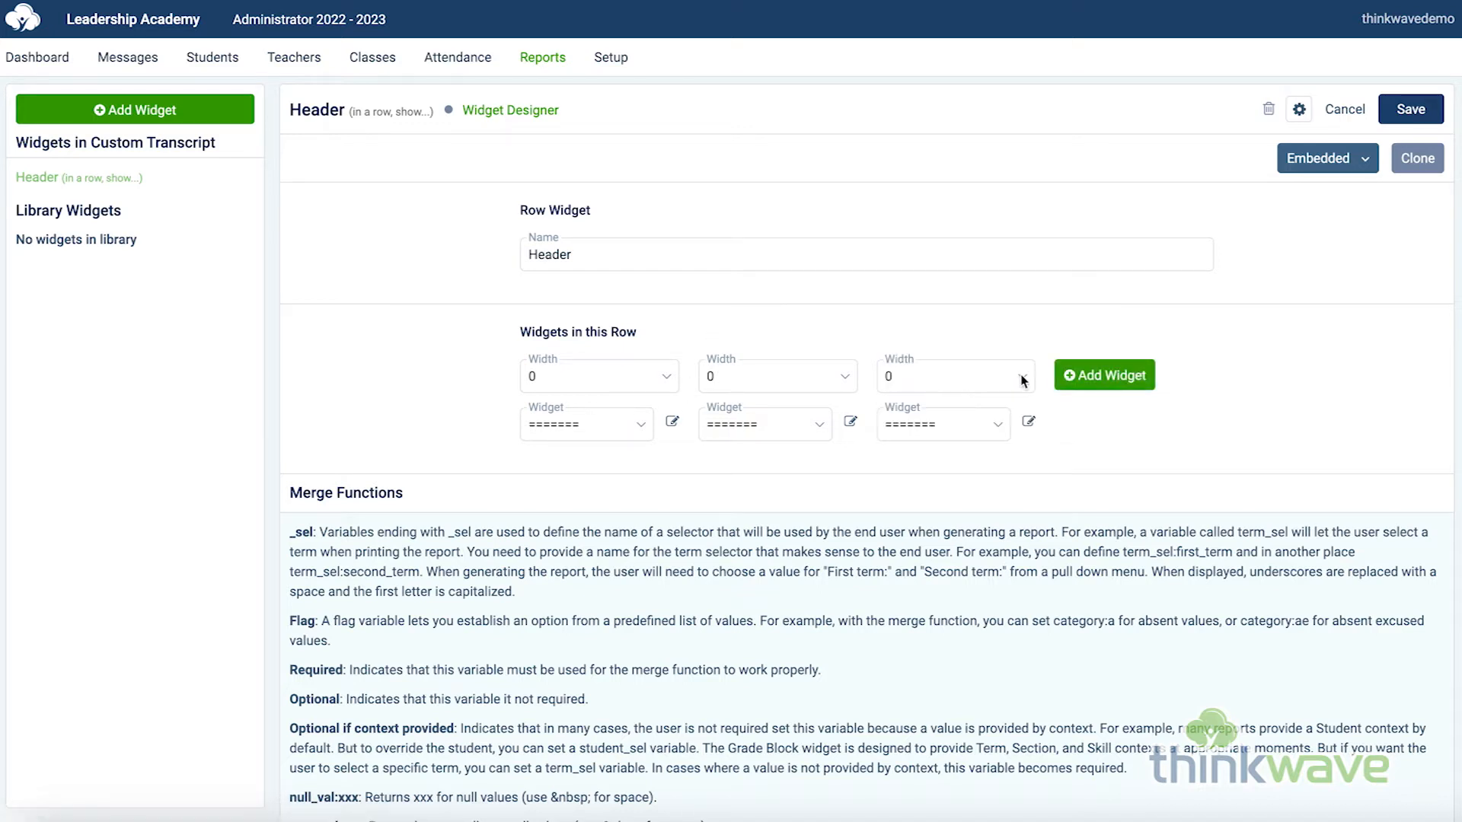
pyautogui.click(585, 381)
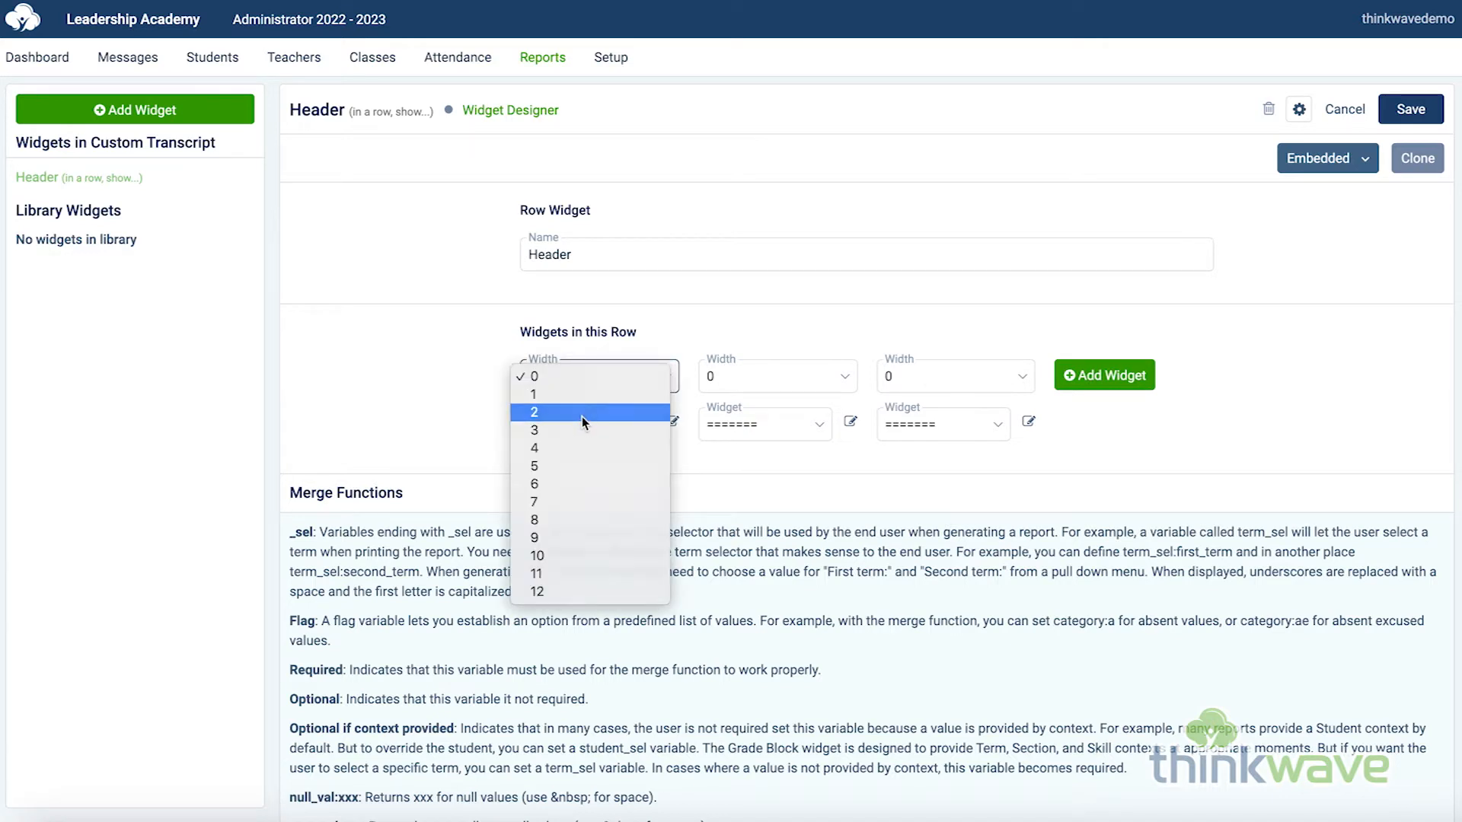
pyautogui.click(582, 417)
pyautogui.click(750, 385)
pyautogui.click(746, 483)
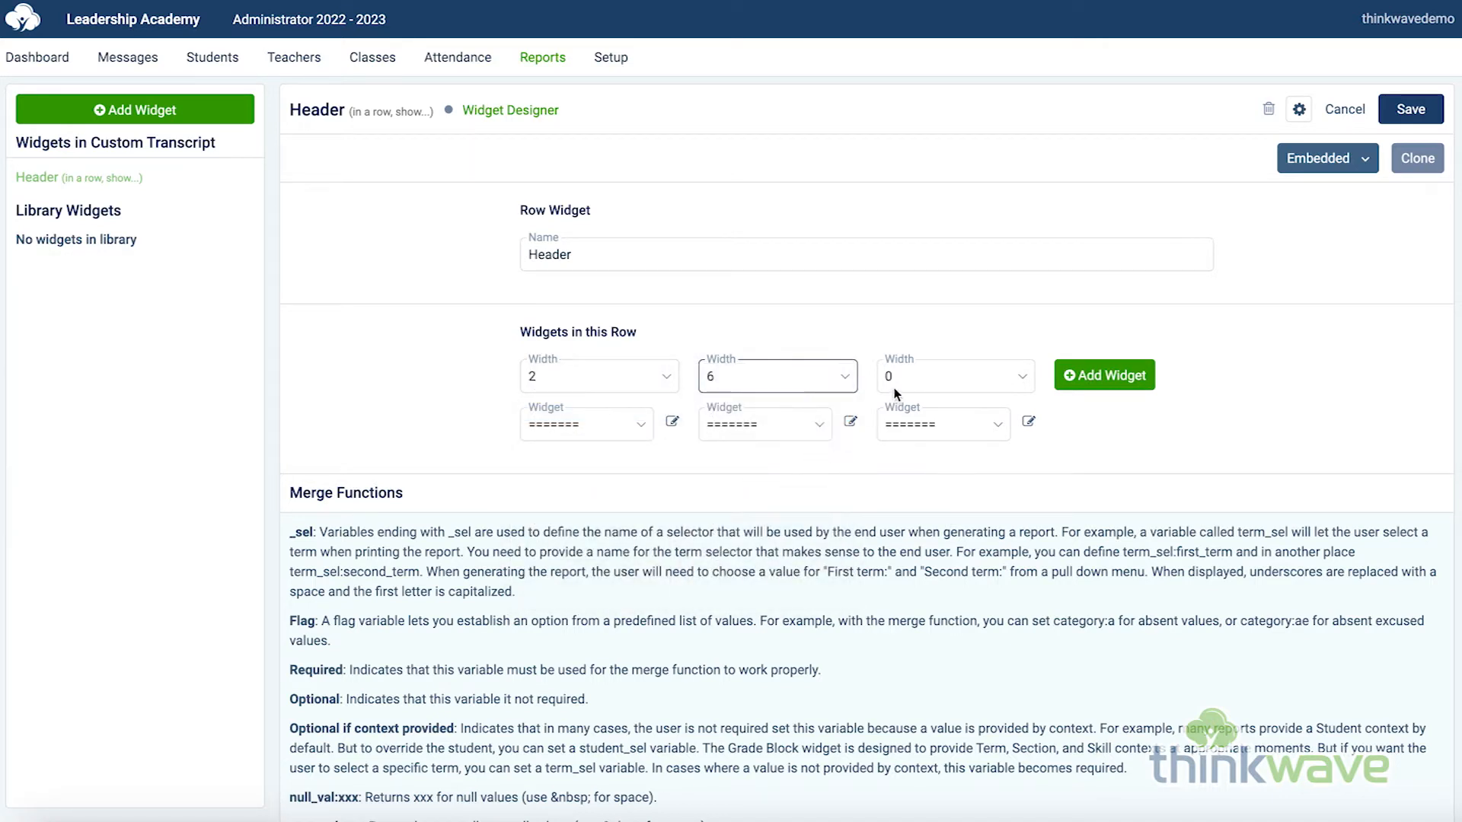
pyautogui.click(921, 377)
pyautogui.click(926, 449)
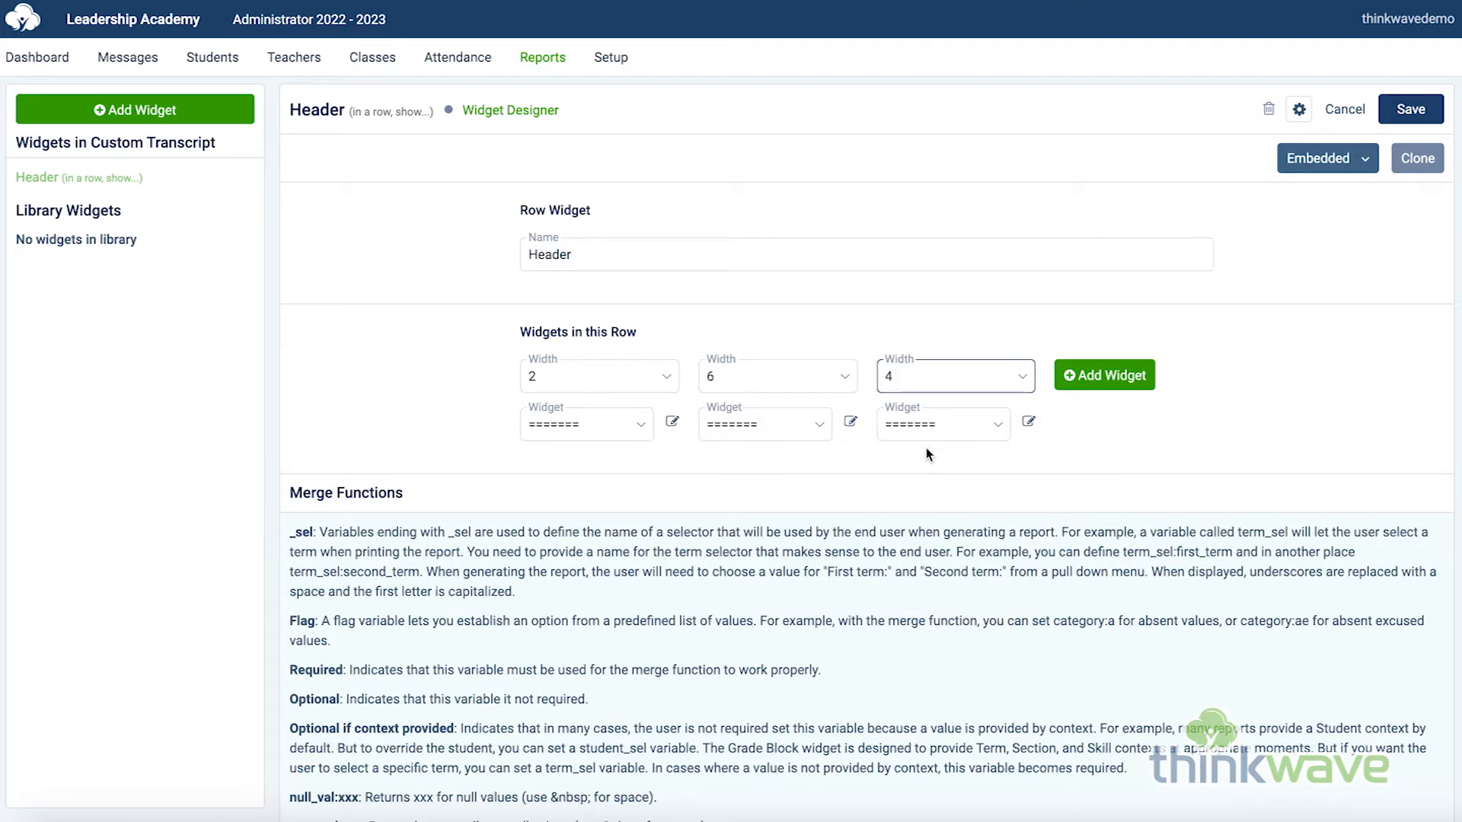
# Assign School Logo to the Header row's first slot and Blank cell to its second and third slots.
pyautogui.click(631, 424)
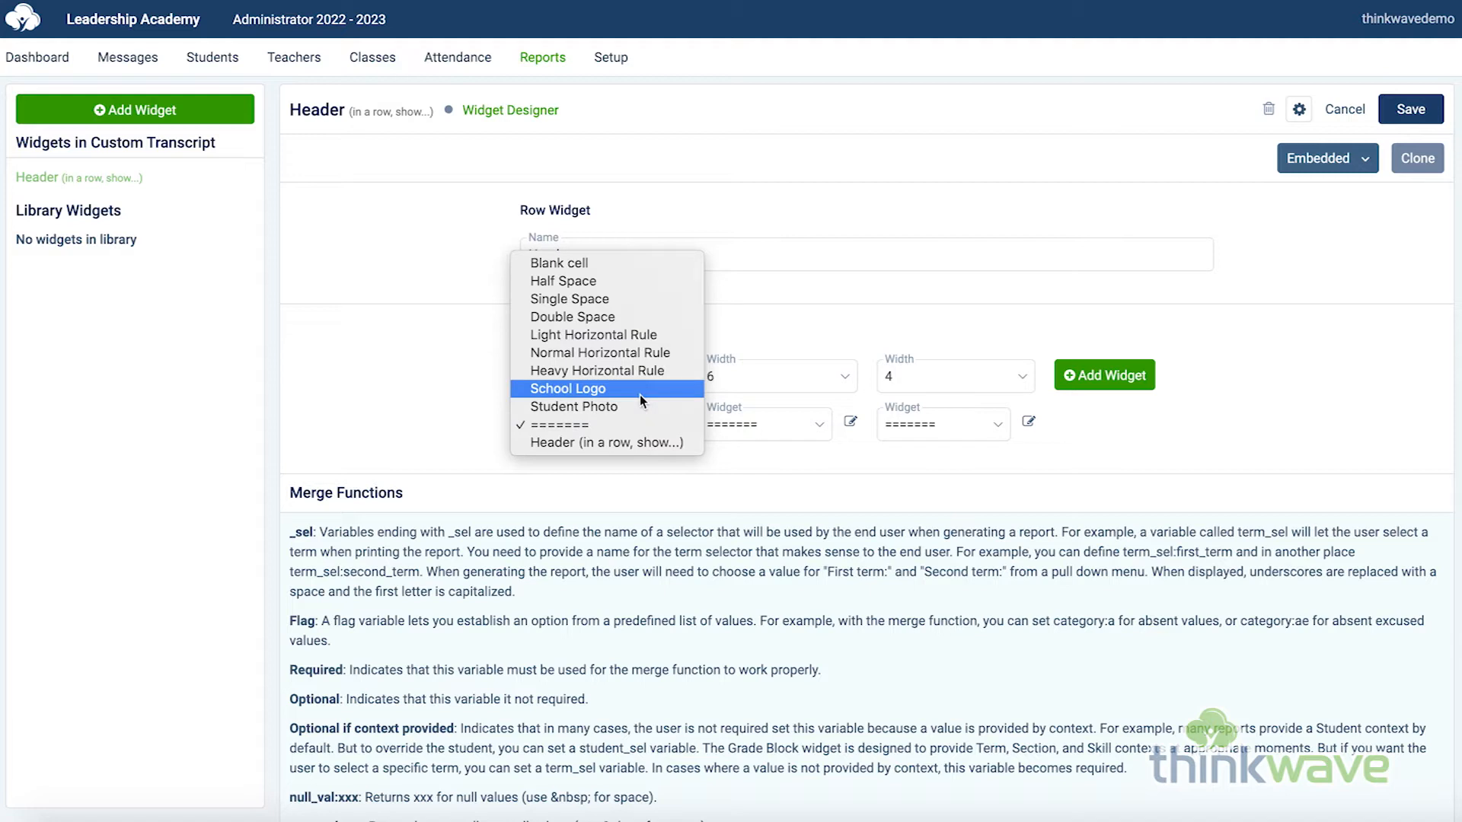
pyautogui.click(639, 388)
pyautogui.click(782, 424)
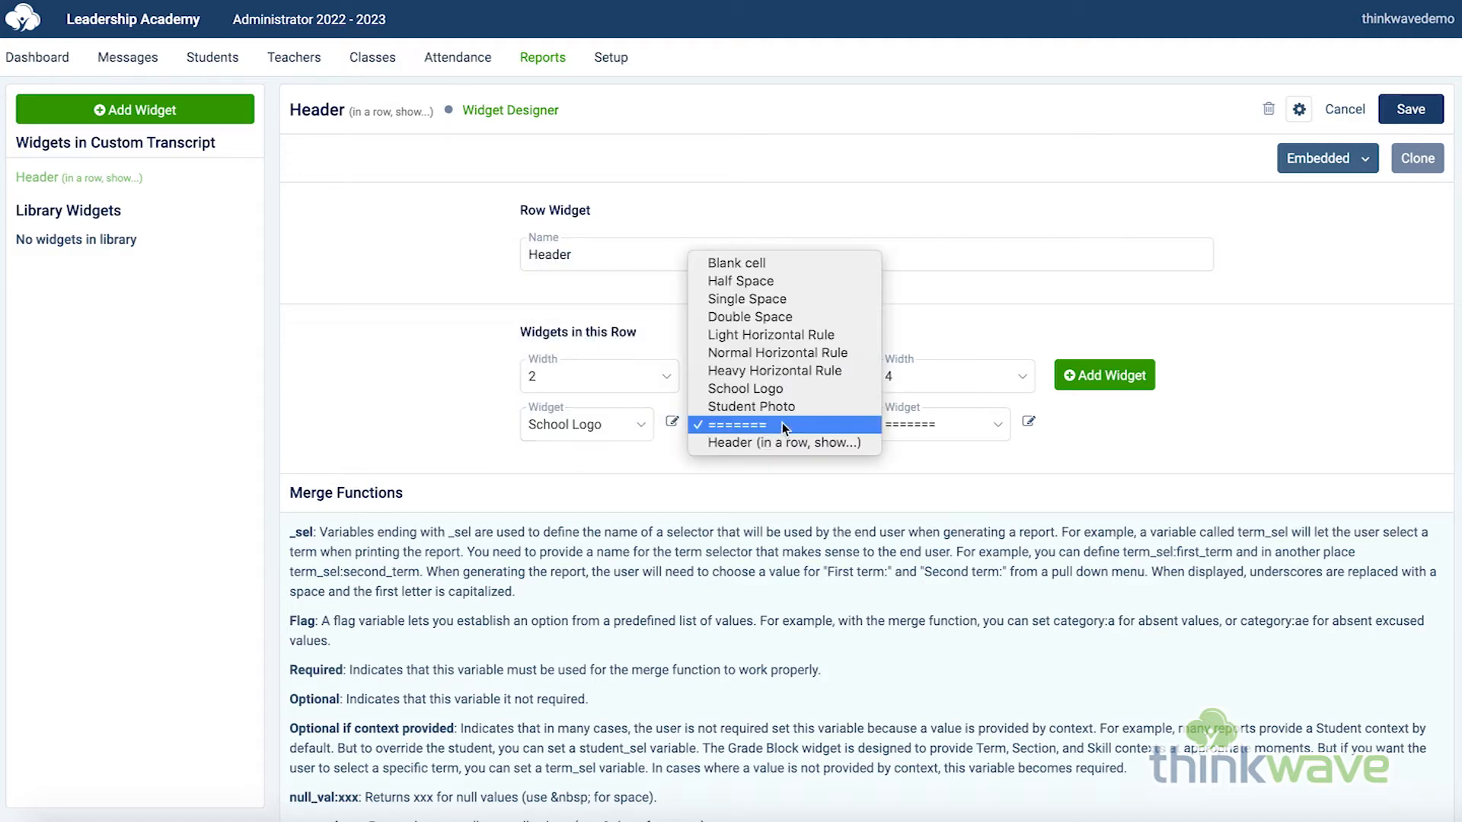
pyautogui.click(783, 262)
pyautogui.click(965, 425)
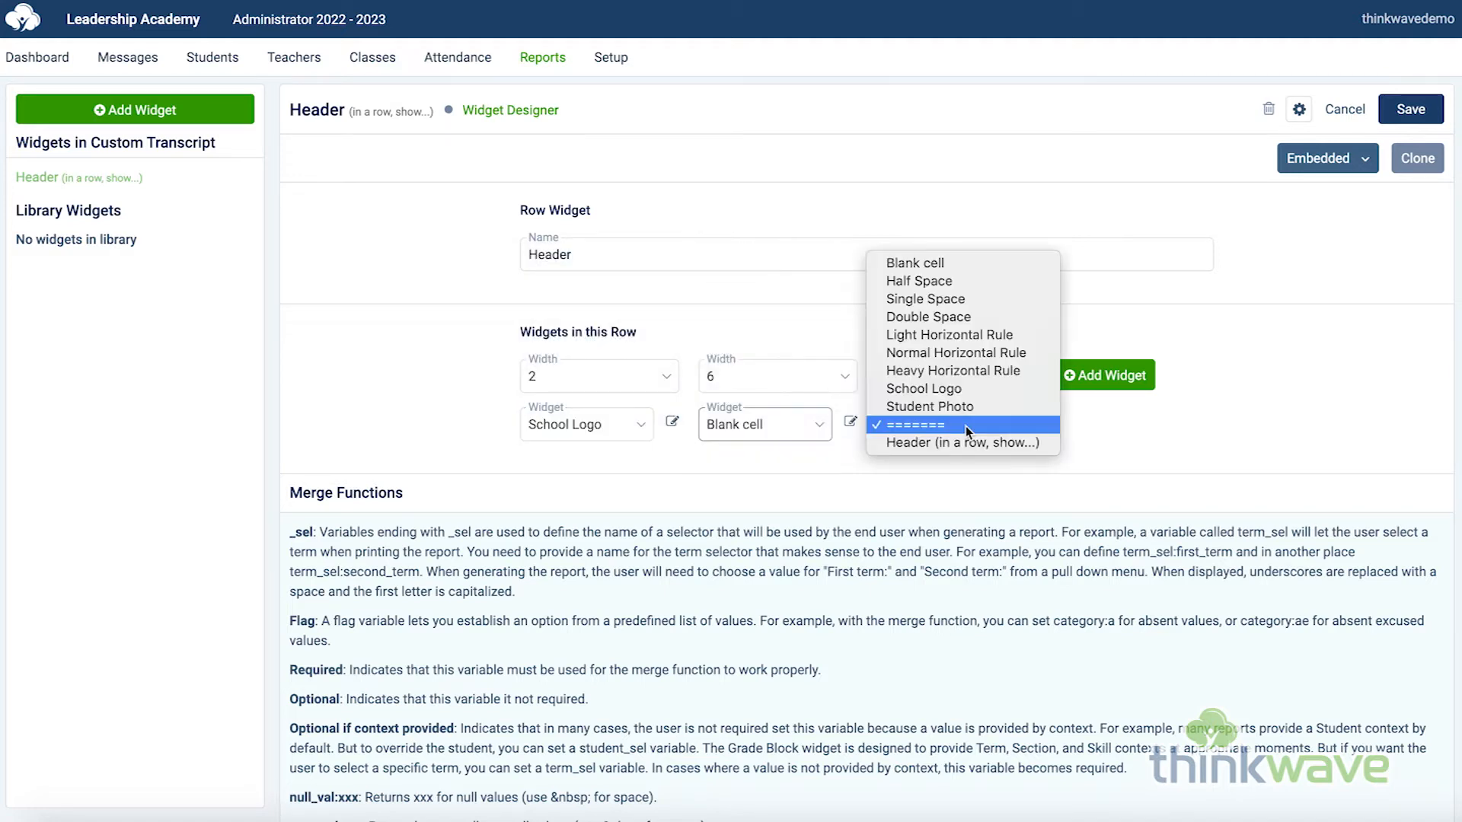
pyautogui.click(964, 261)
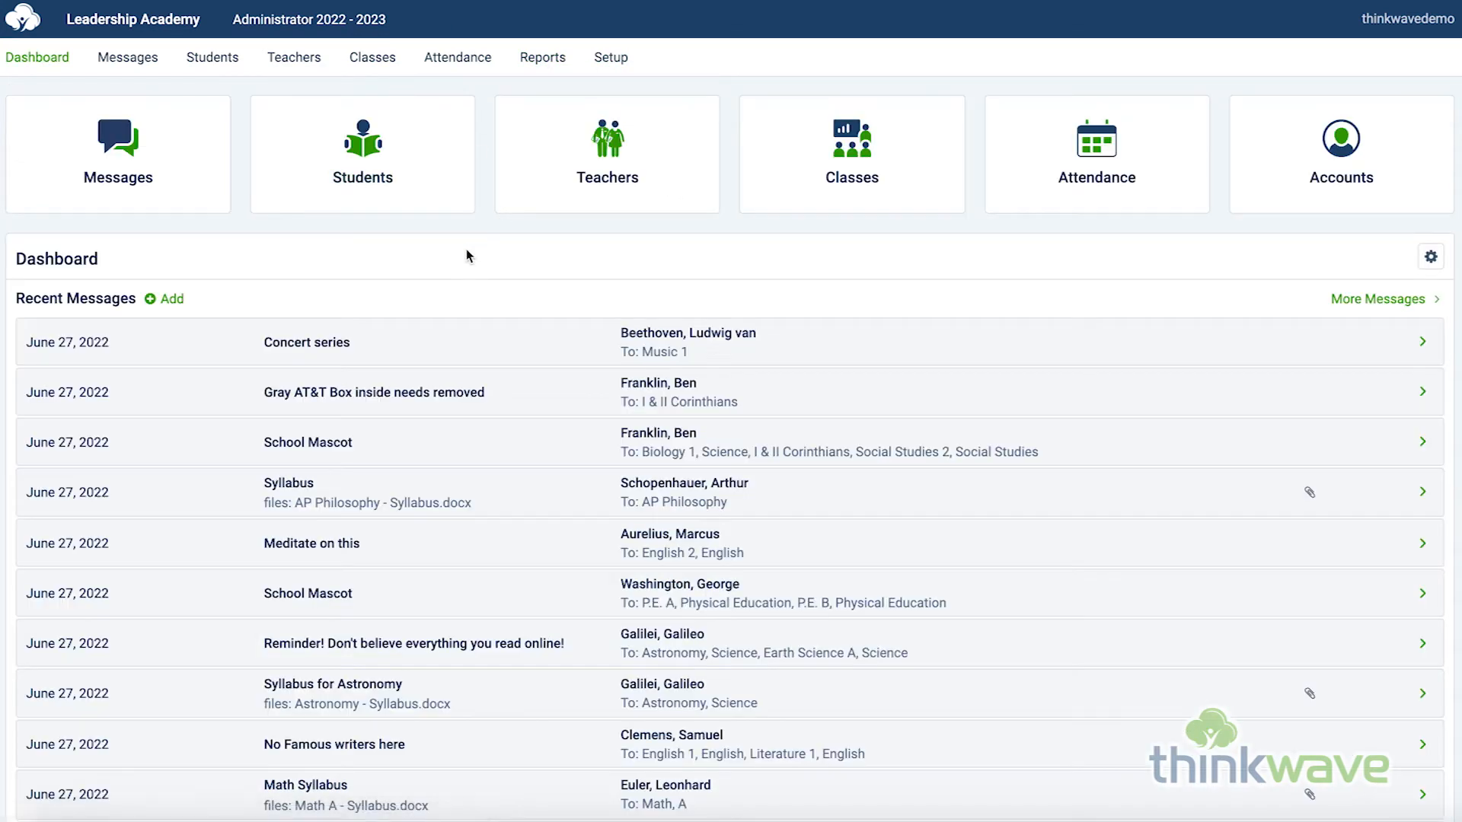
# Open the school logo settings for reports in the school setup.
pyautogui.click(612, 72)
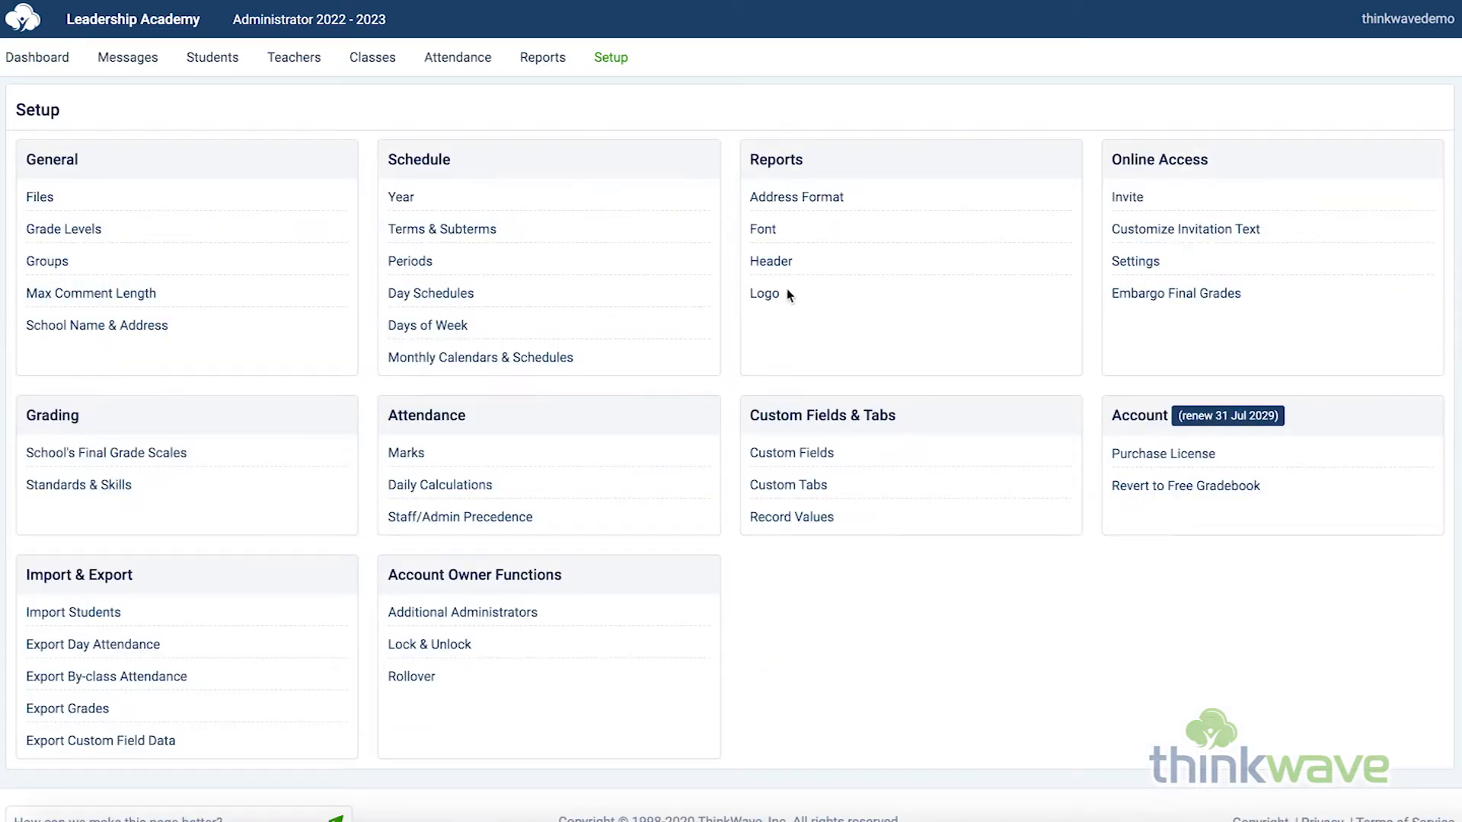
pyautogui.click(765, 298)
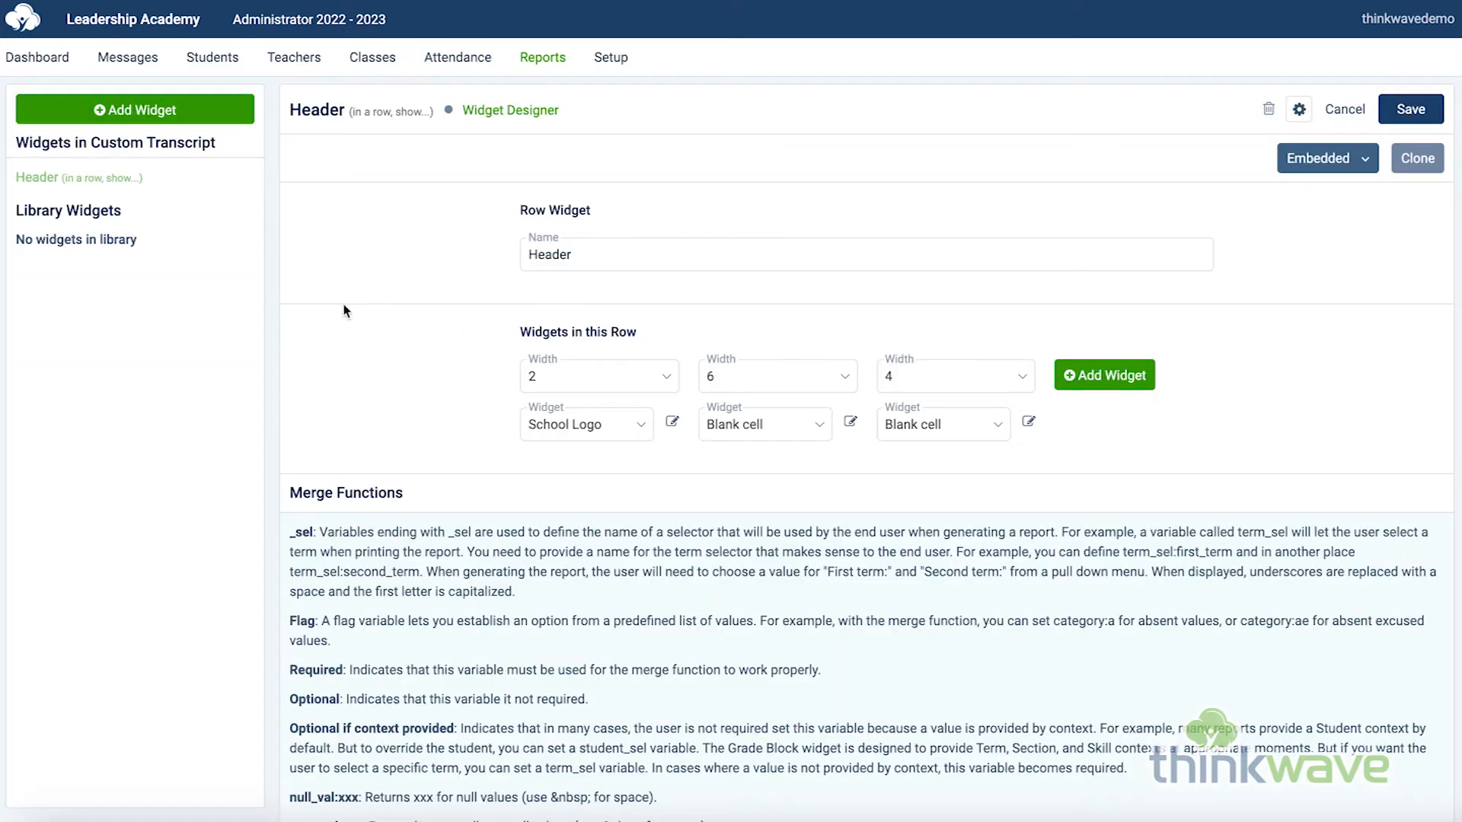
# Save the Header row and create a Table widget named School Address, saved to Custom Transcript.
pyautogui.click(1429, 110)
pyautogui.click(137, 110)
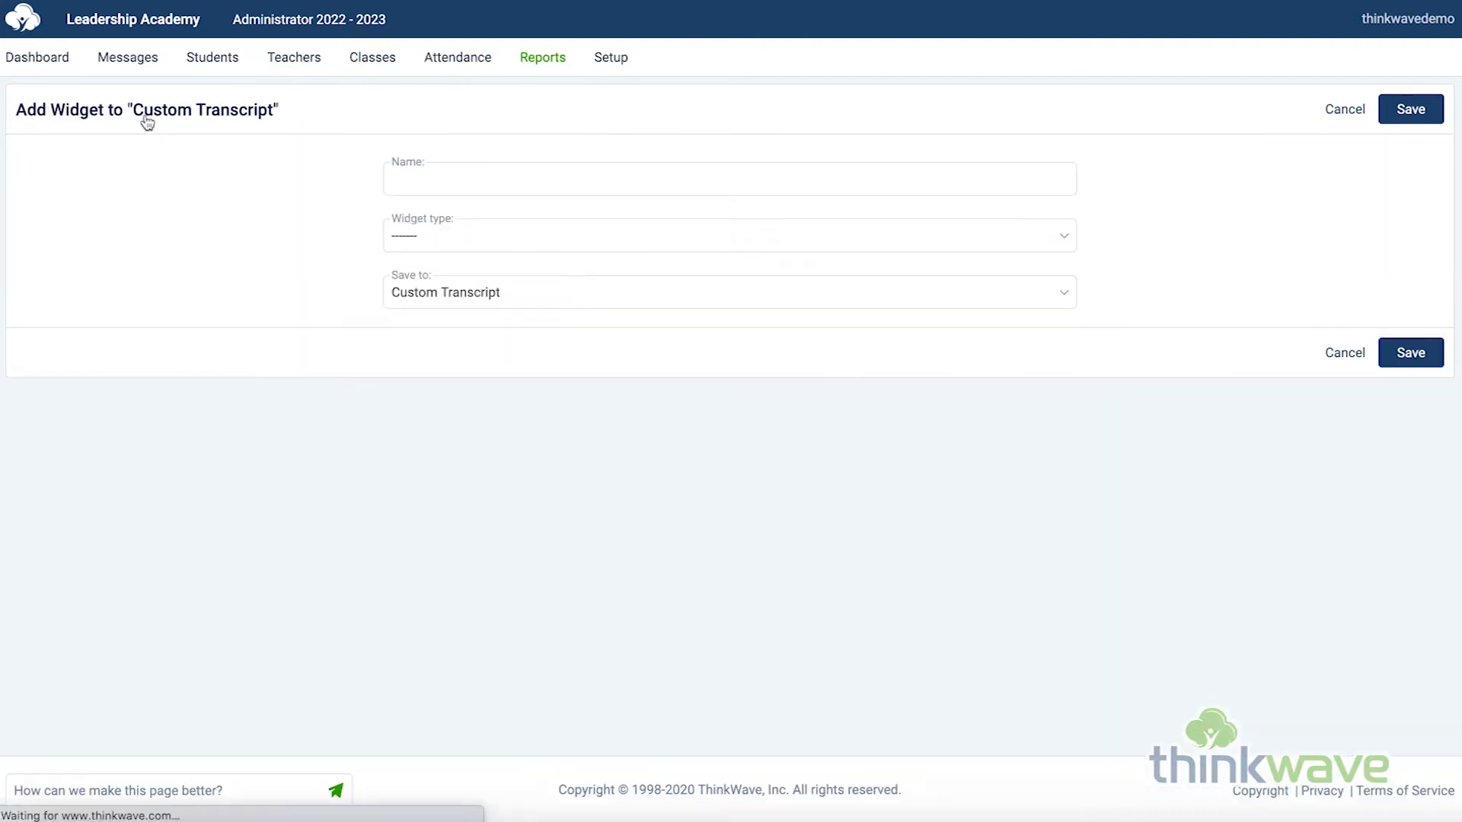
pyautogui.click(516, 176)
pyautogui.write('School')
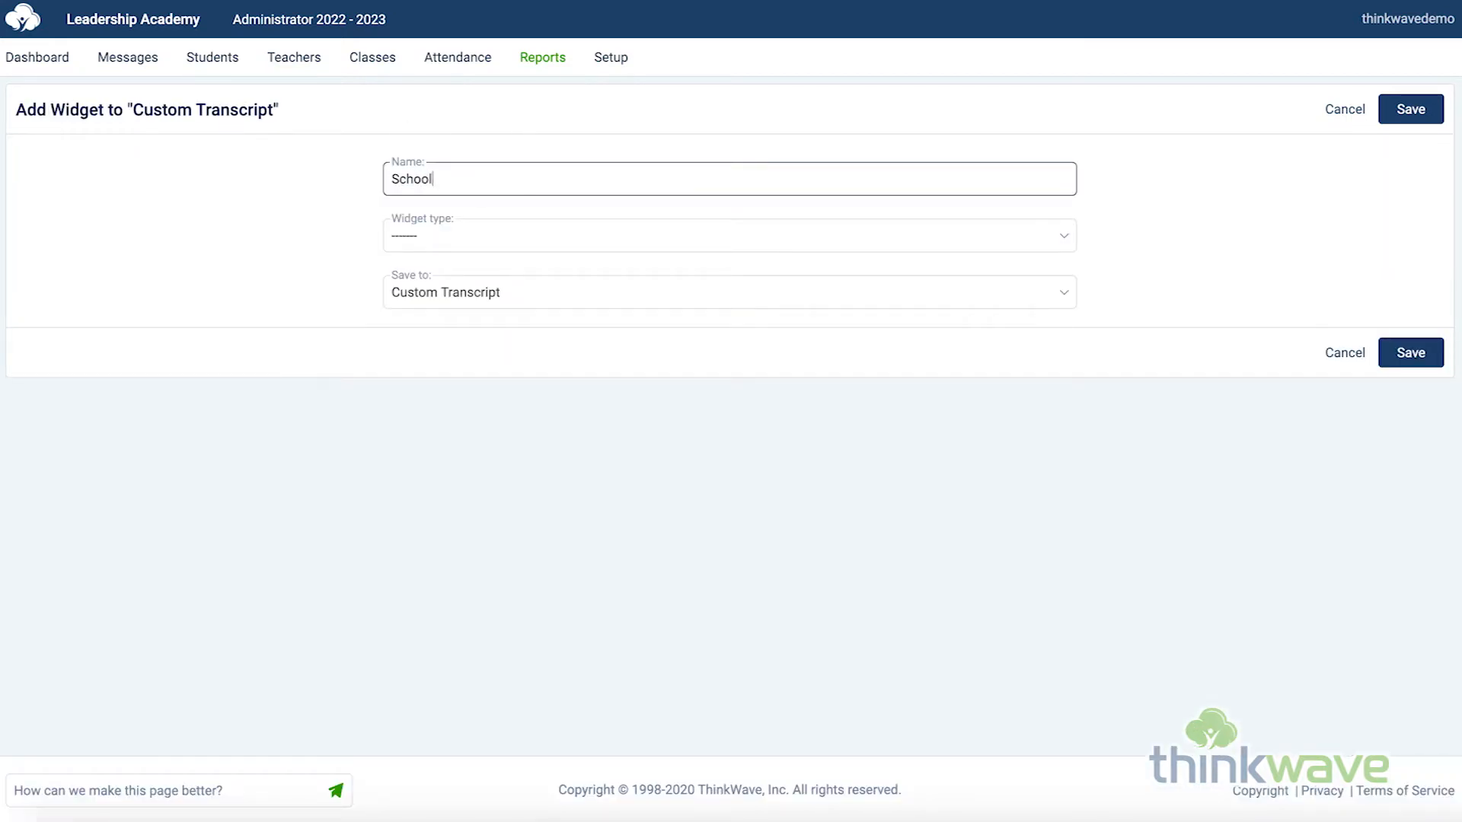
pyautogui.write(' Address')
pyautogui.click(558, 238)
pyautogui.click(647, 254)
pyautogui.click(1403, 113)
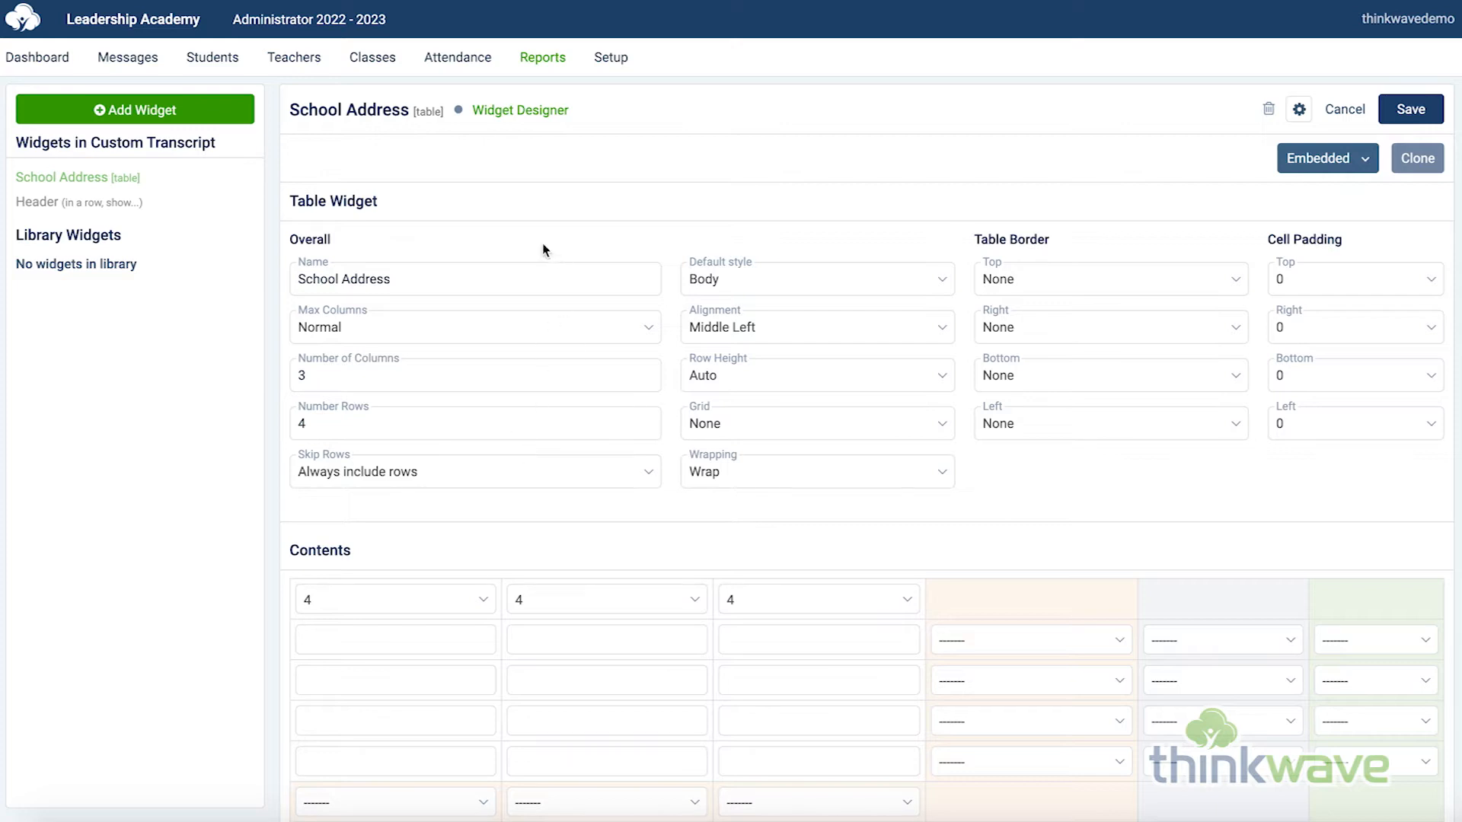
# Keep the School Address table's maximum columns at Normal and set its number of columns to 1.
pyautogui.click(548, 319)
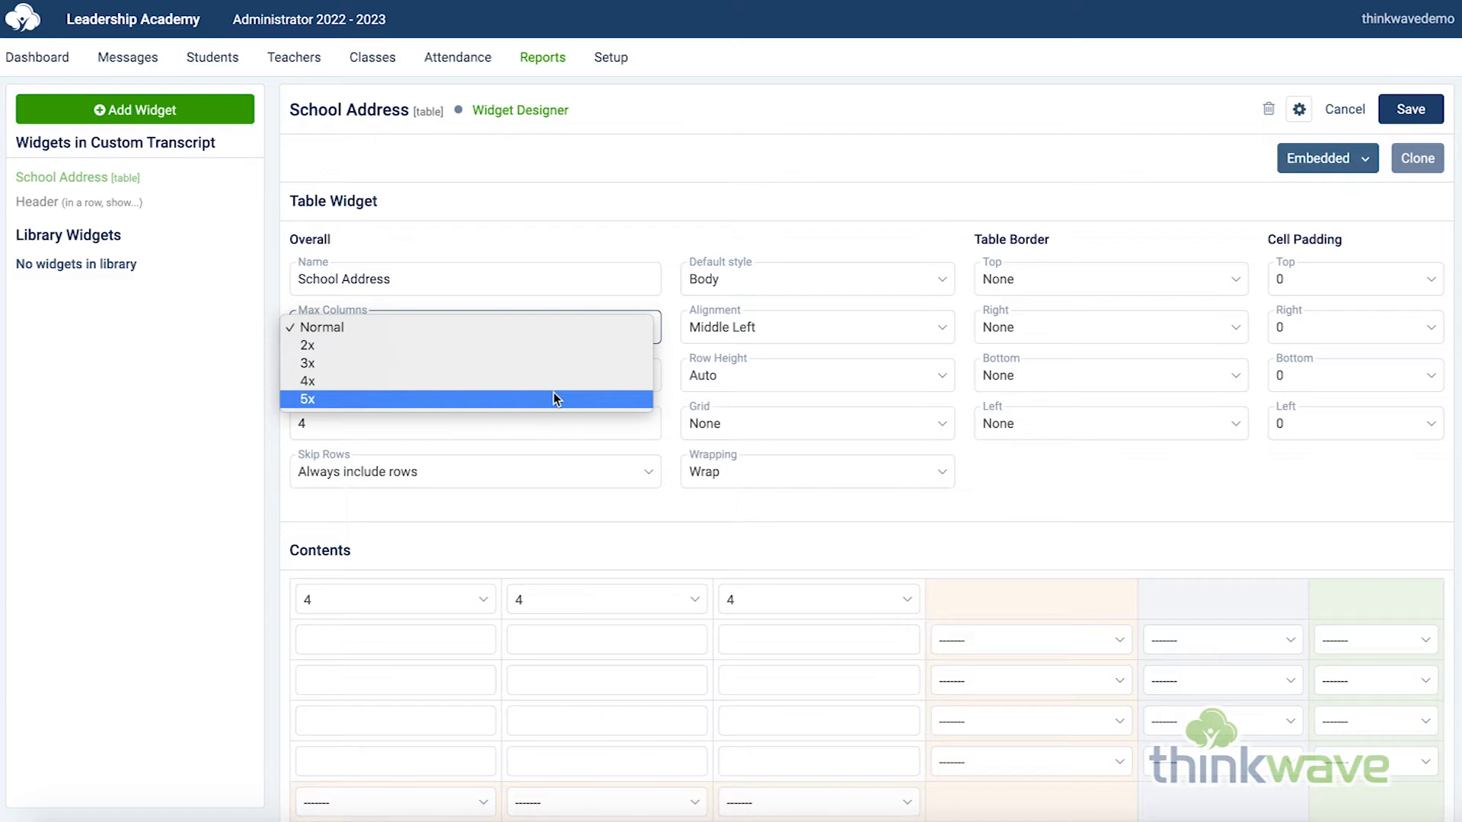
pyautogui.click(559, 331)
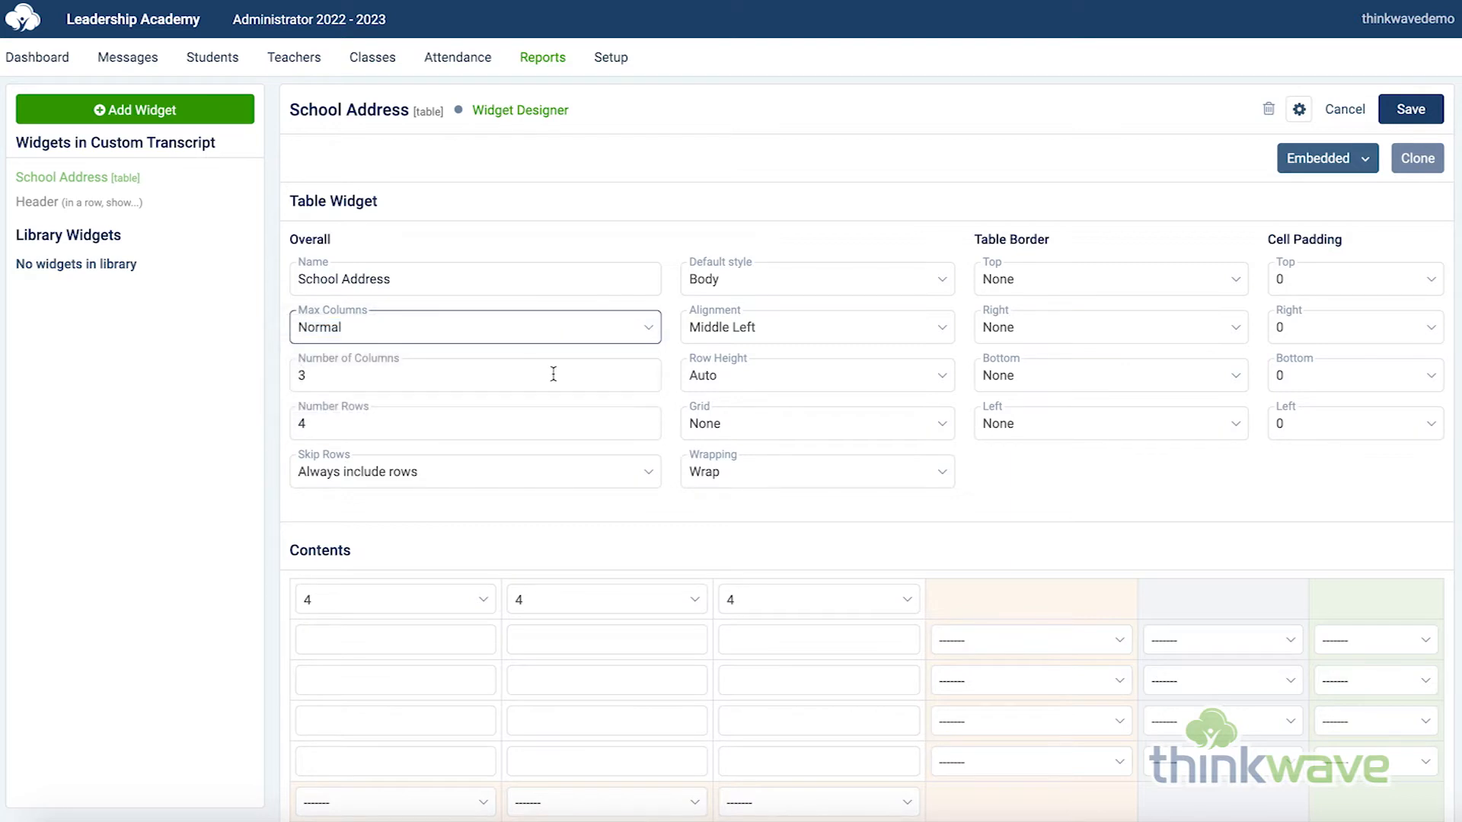
pyautogui.moveTo(553, 374); pyautogui.dragTo(244, 384)
pyautogui.write('1')
pyautogui.click(366, 424)
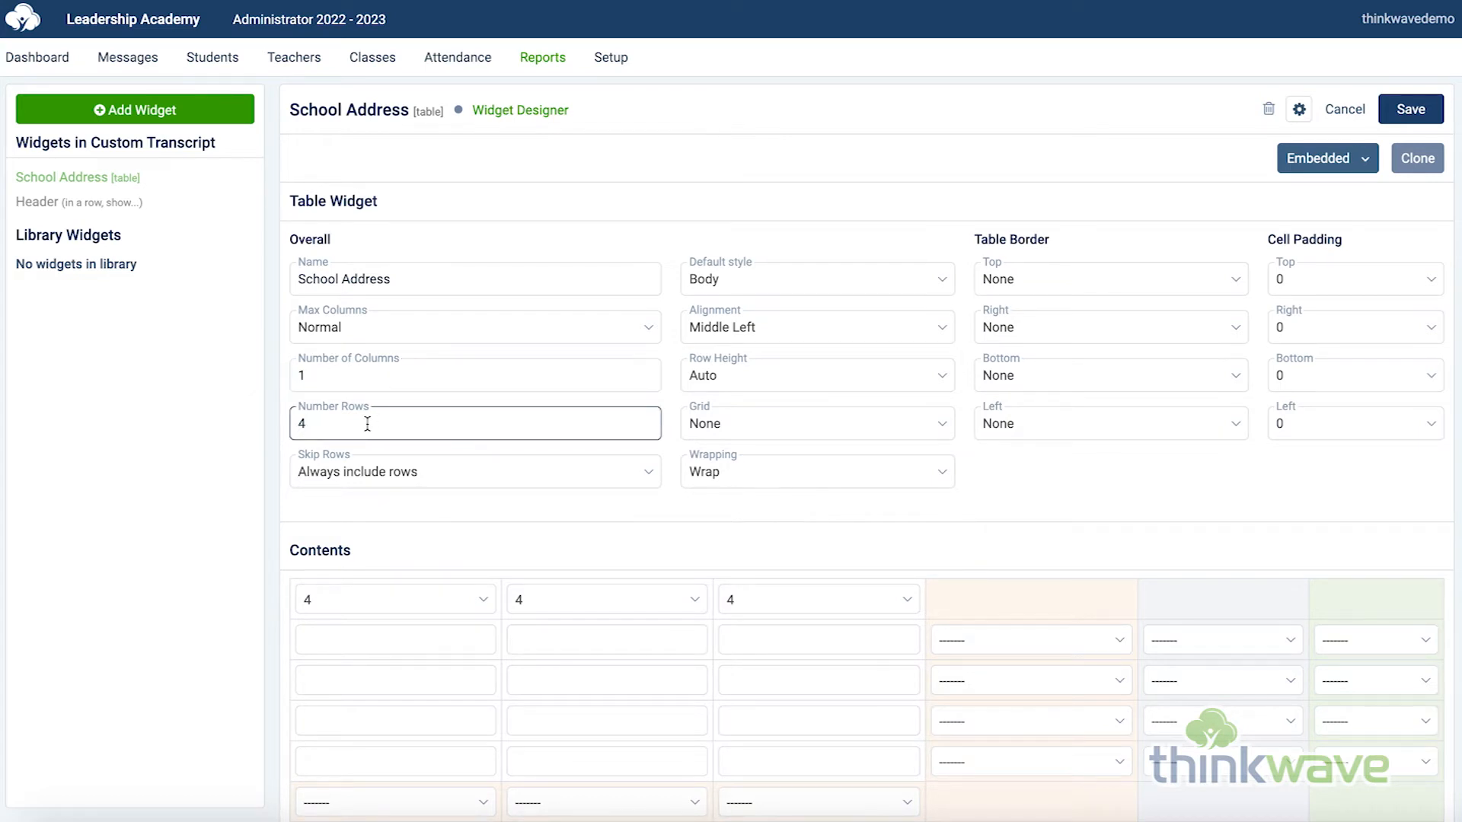
# Examine the School Address table's choices for skipping rows, default style, alignment, row height, grid and wrapping.
pyautogui.click(438, 472)
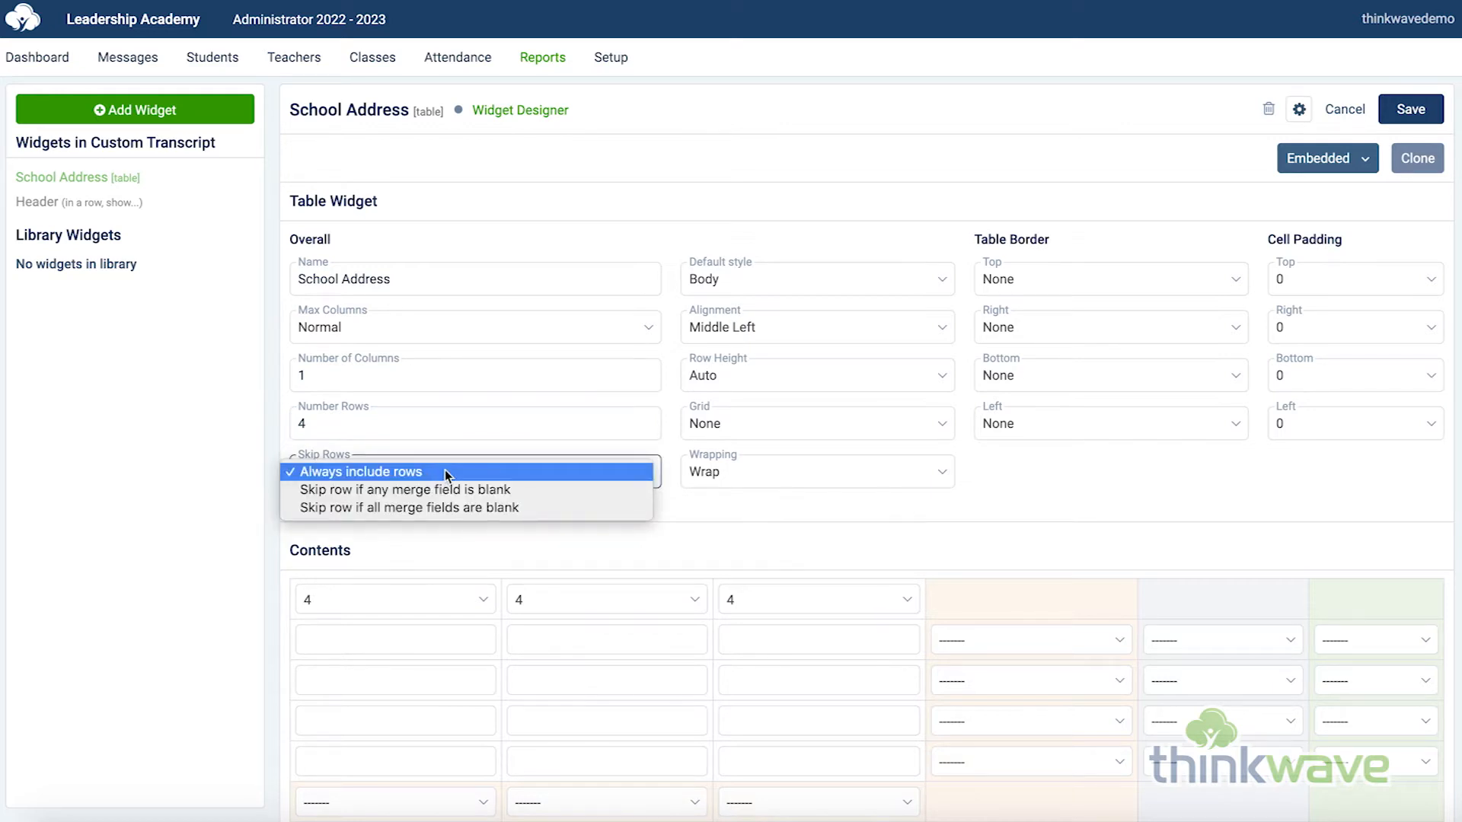
pyautogui.click(532, 473)
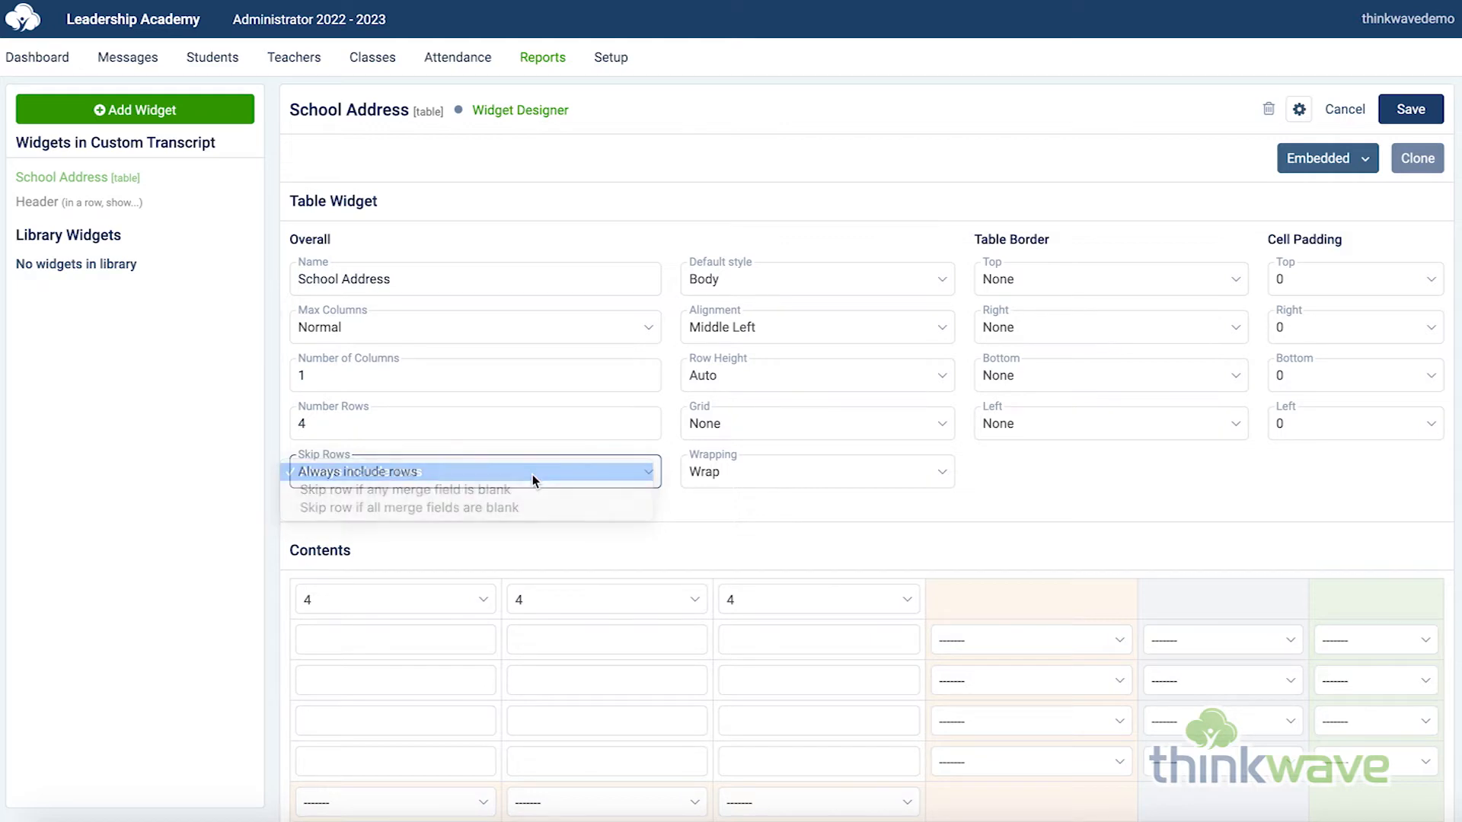
pyautogui.click(863, 289)
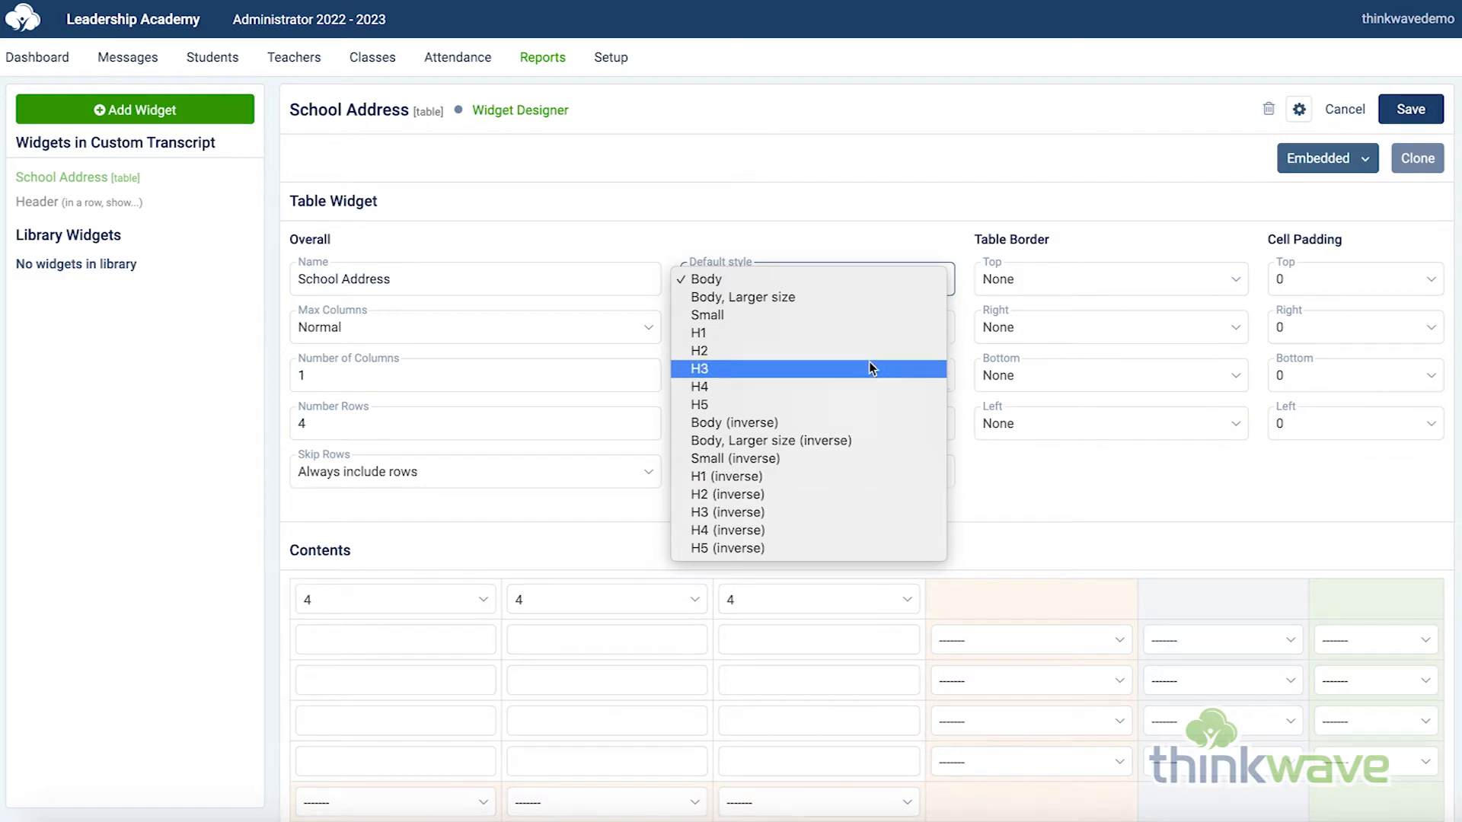
pyautogui.click(872, 287)
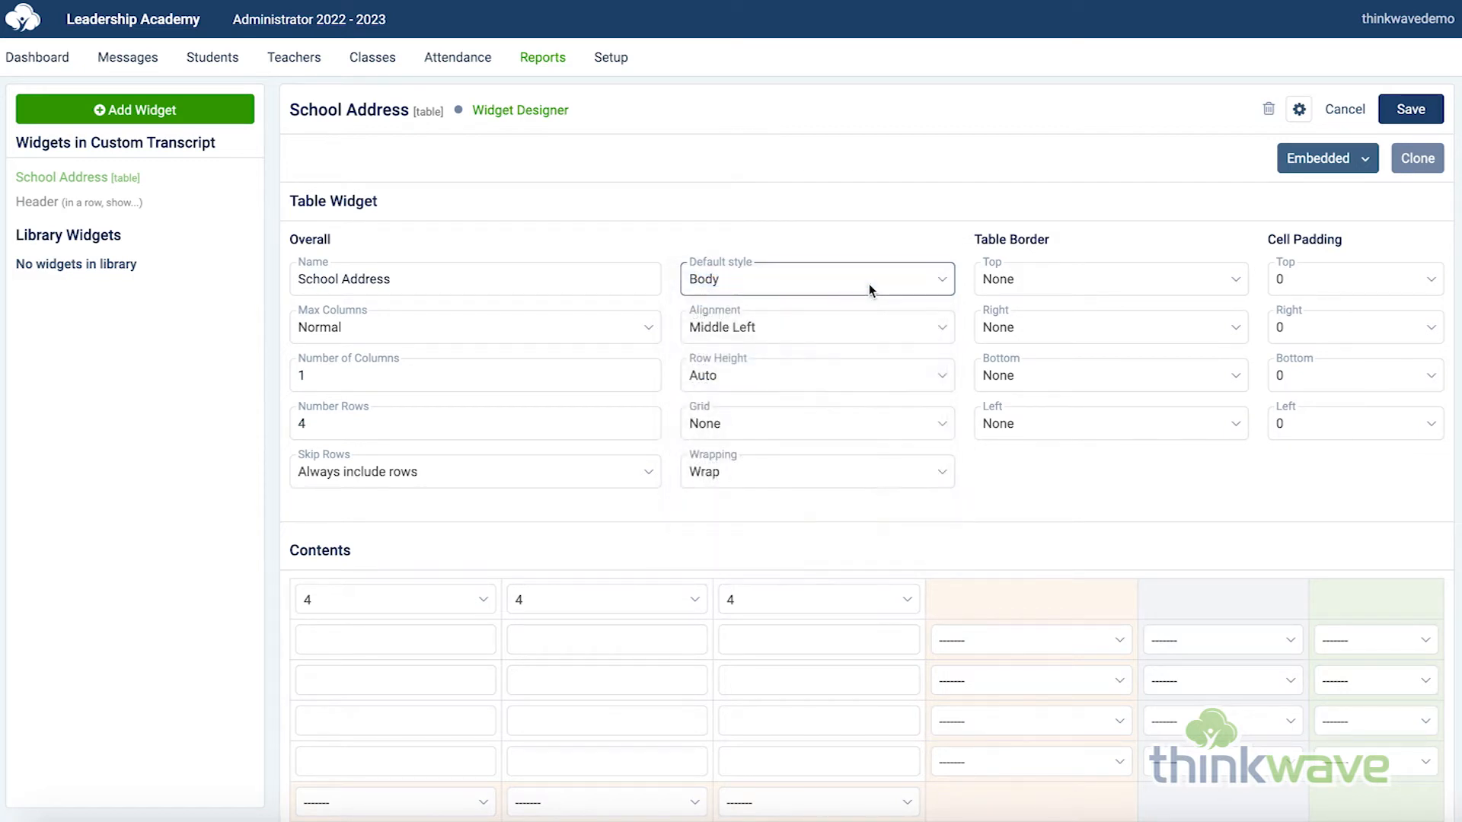
pyautogui.click(861, 327)
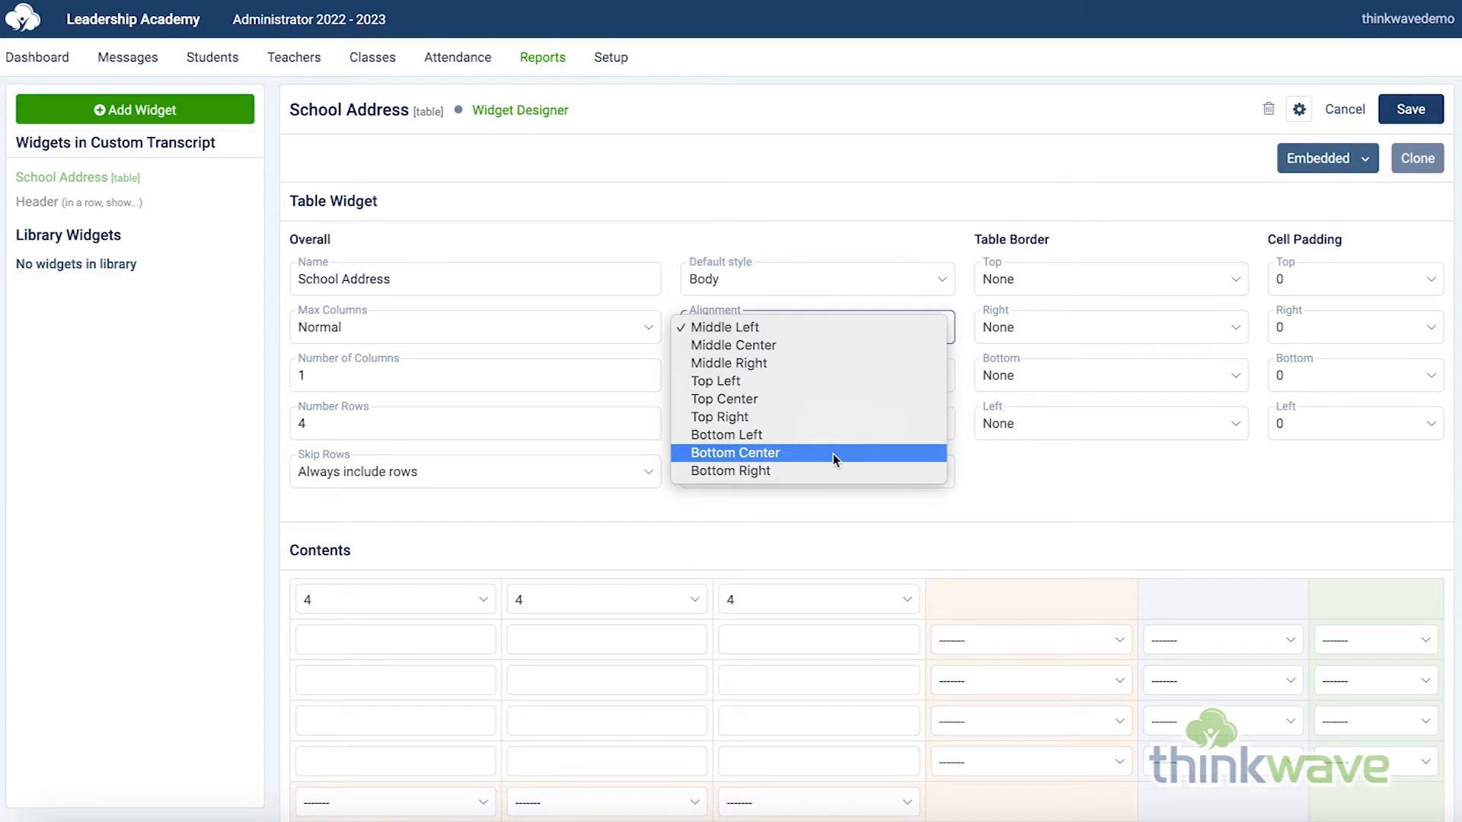
pyautogui.click(853, 329)
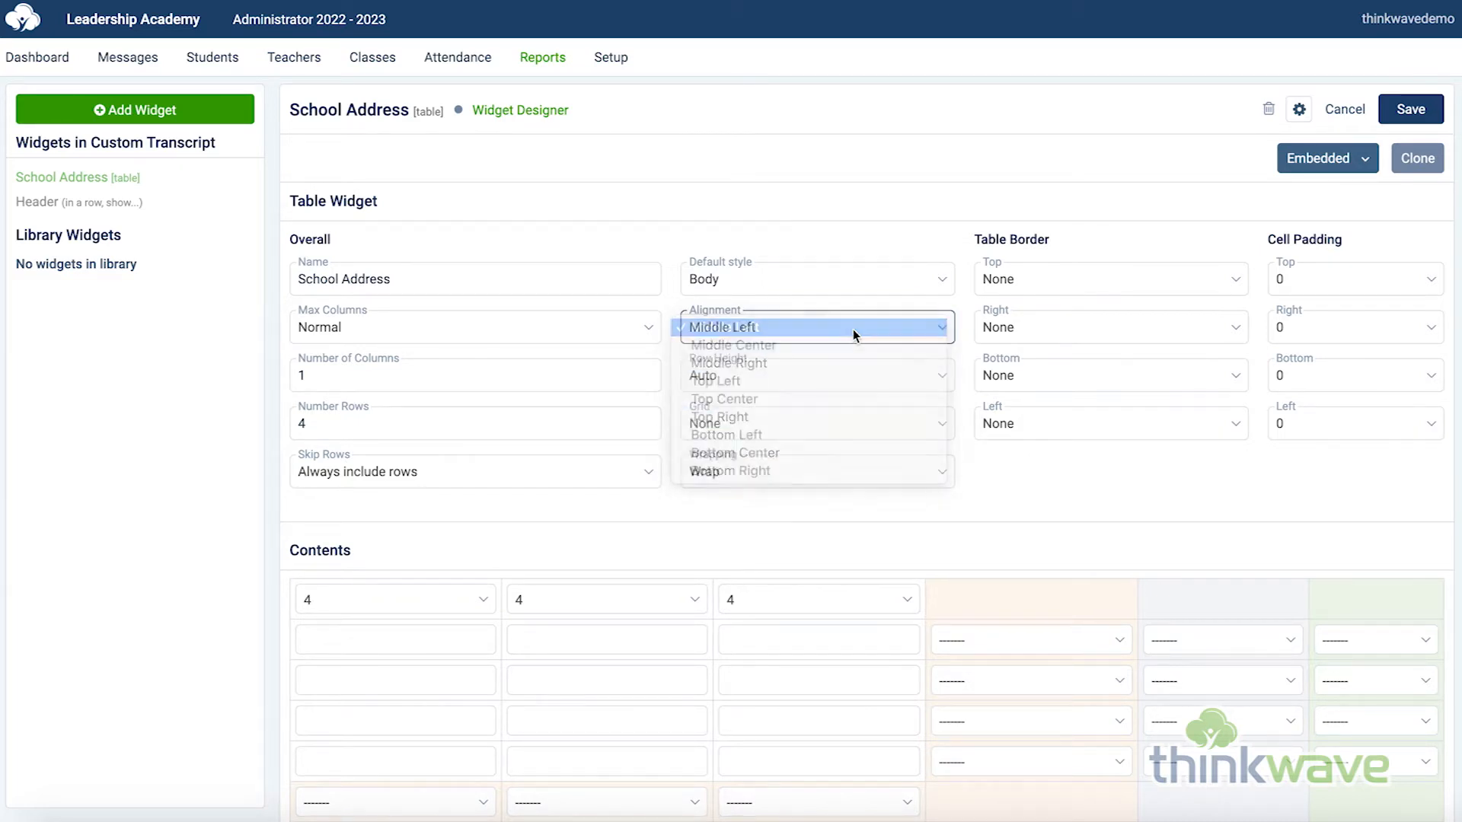
pyautogui.click(859, 383)
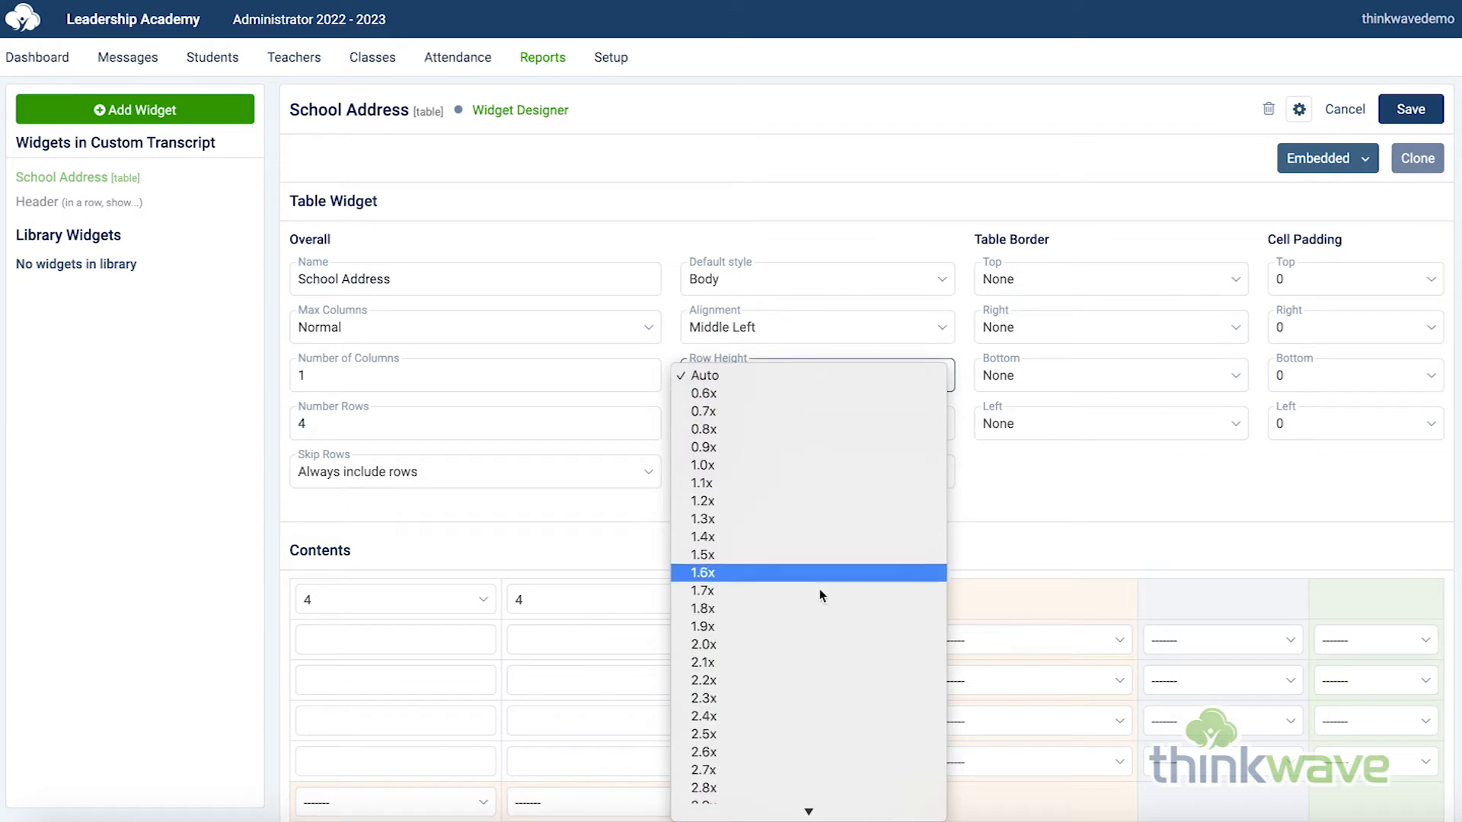
pyautogui.click(842, 380)
pyautogui.click(873, 430)
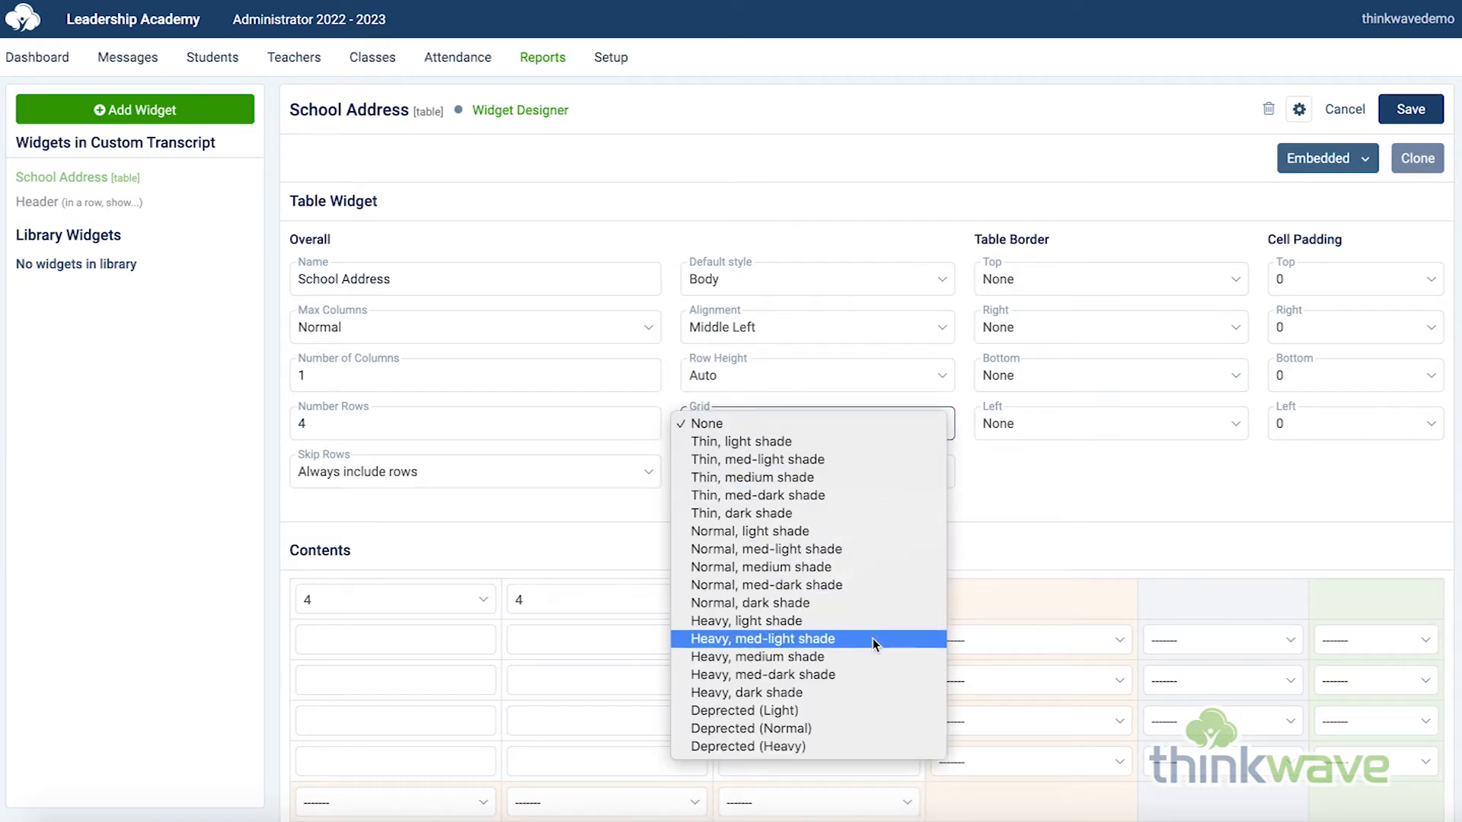
pyautogui.click(860, 427)
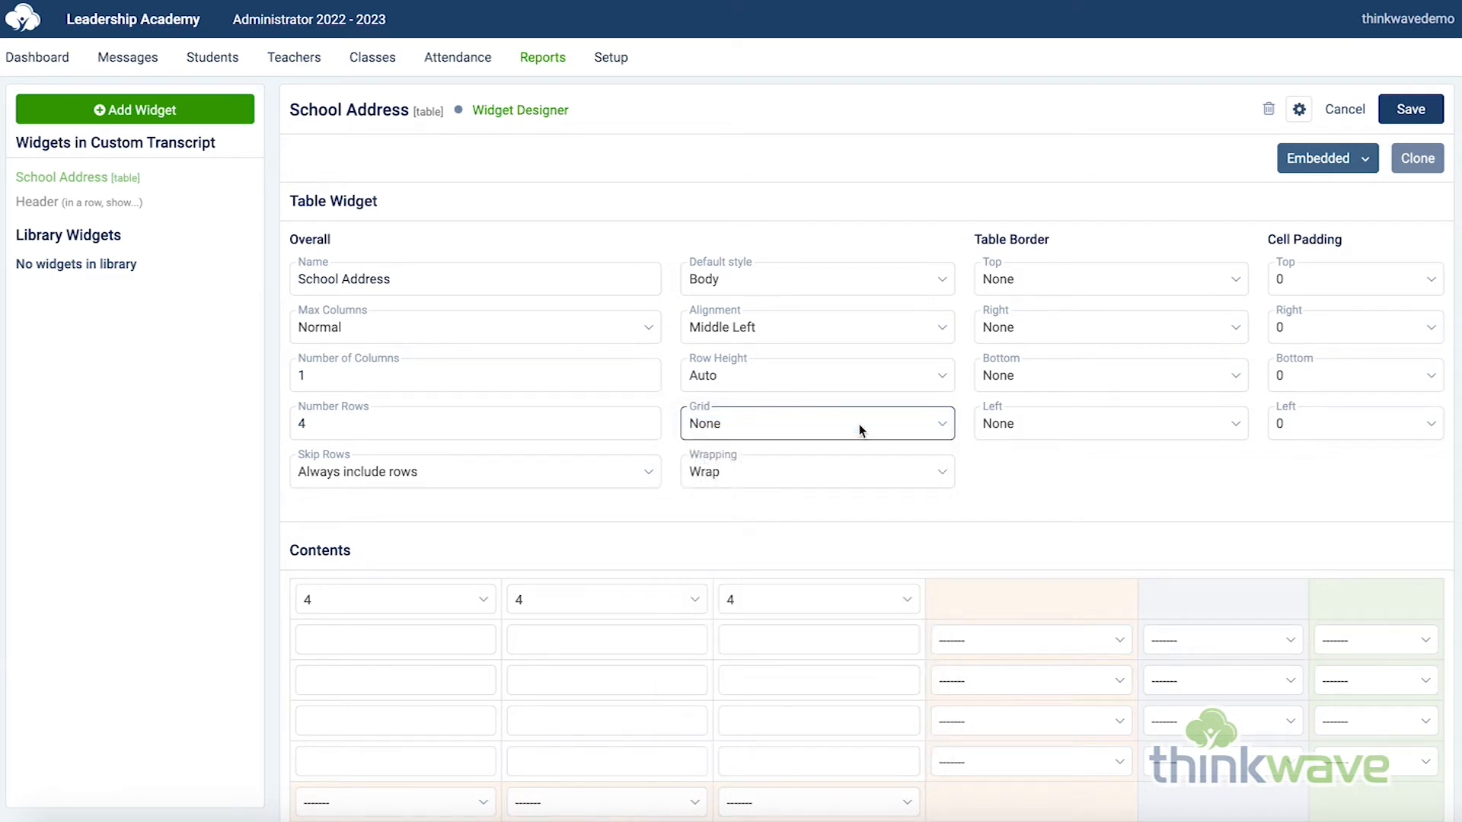
pyautogui.click(852, 466)
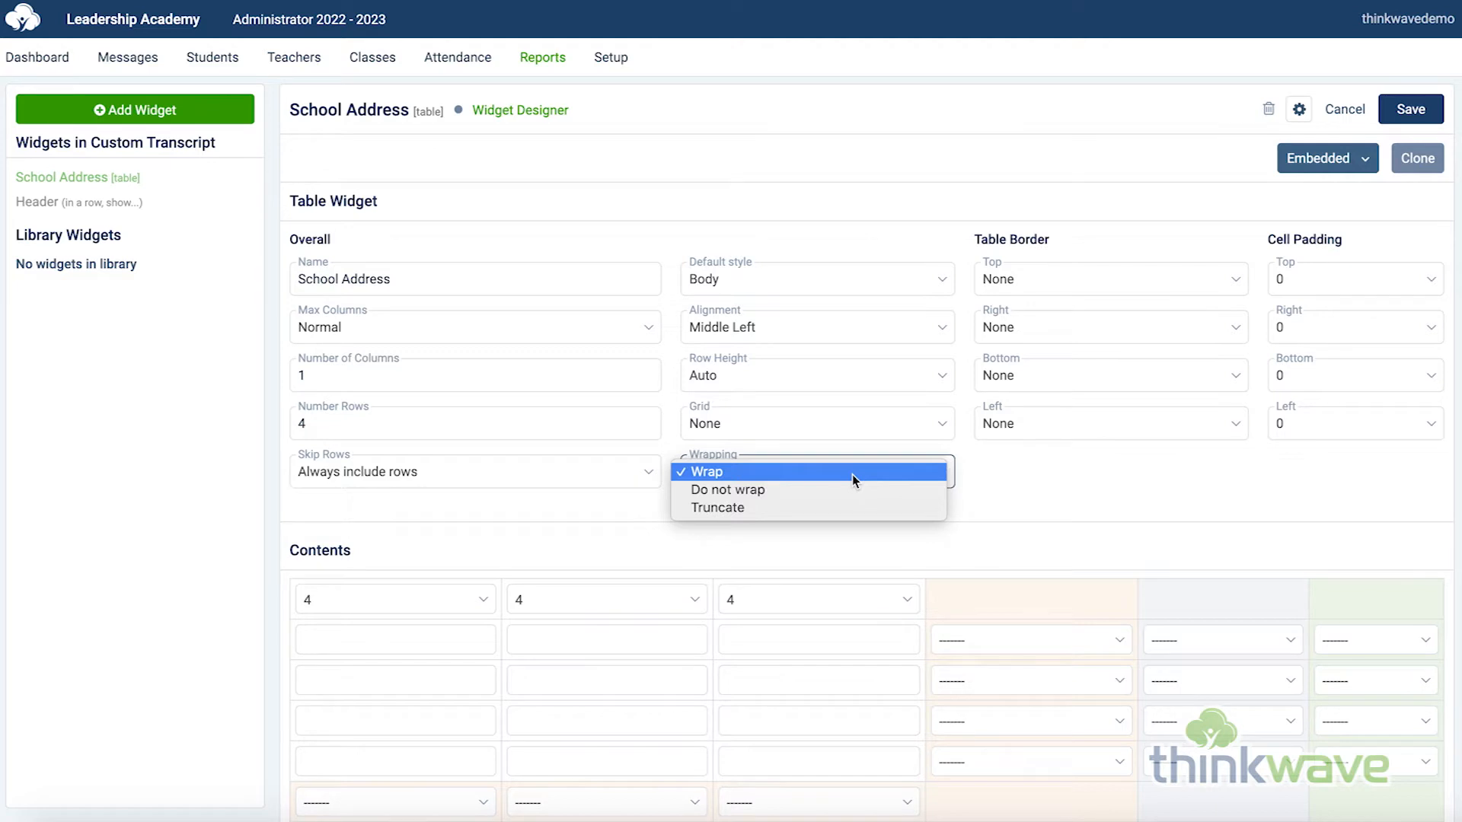
pyautogui.click(852, 473)
# Review the available top border styles and top cell padding values for the School Address table.
pyautogui.click(1196, 282)
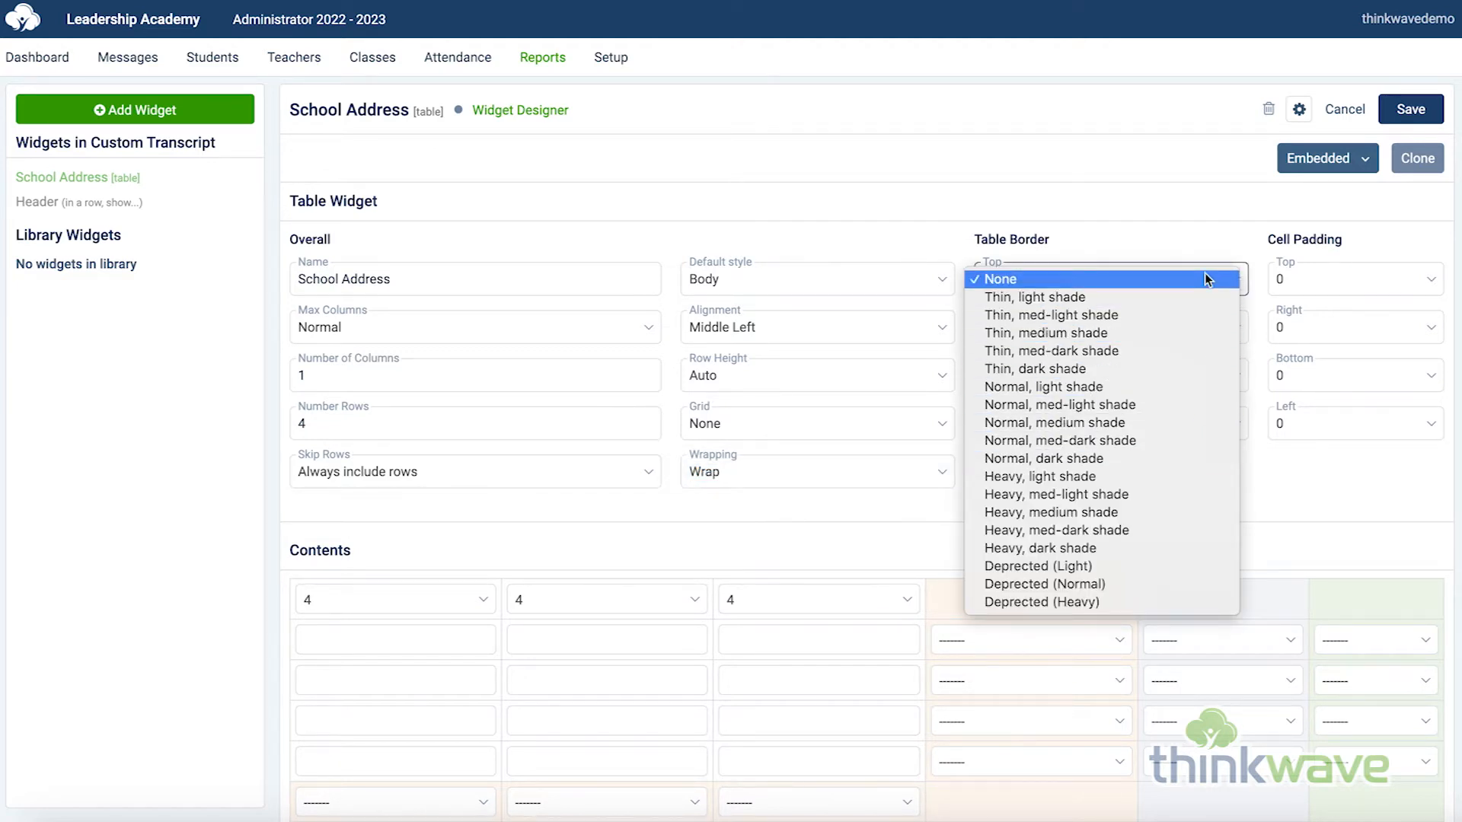
pyautogui.click(1349, 283)
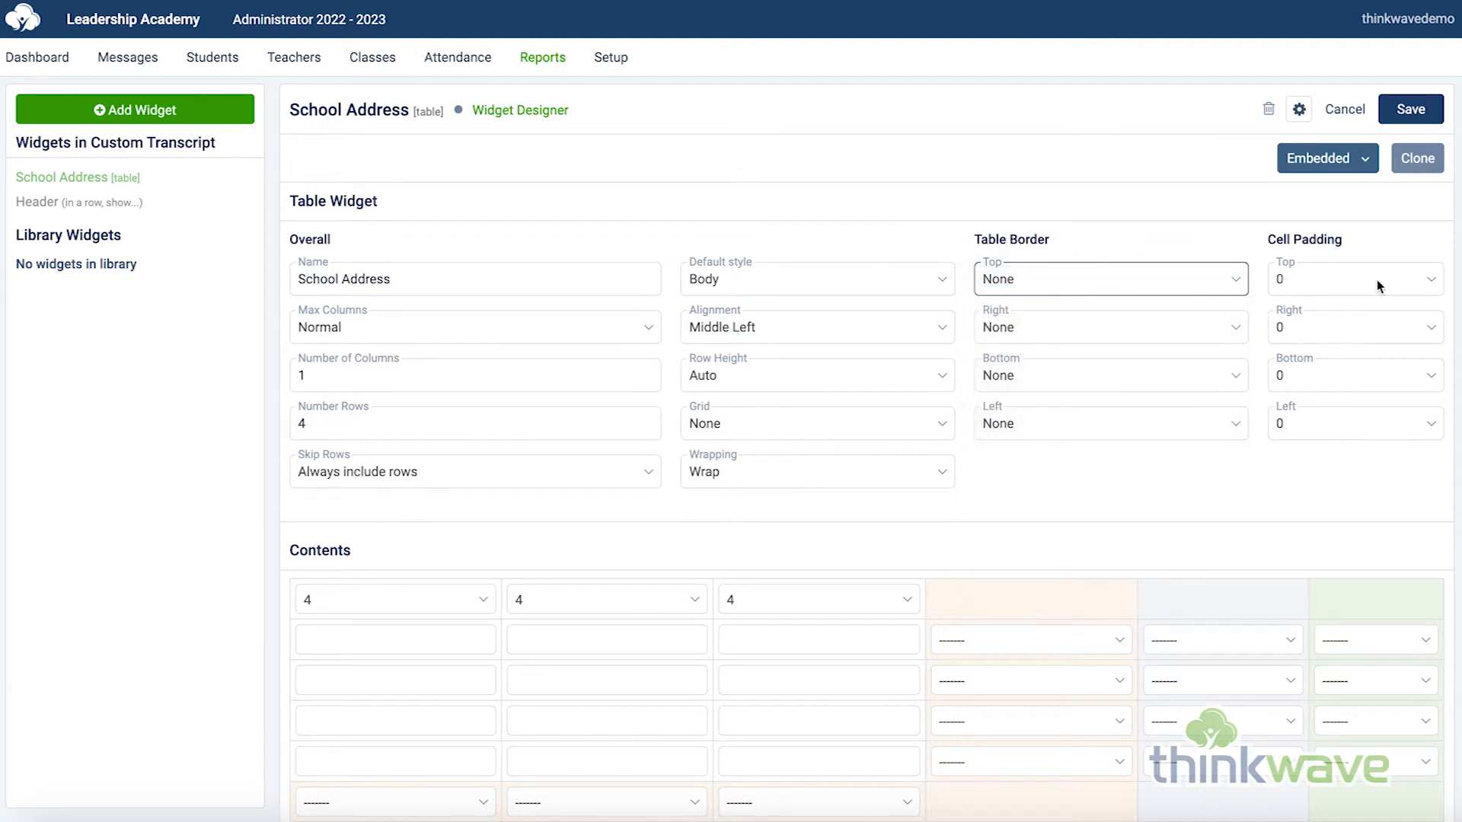
pyautogui.click(1377, 280)
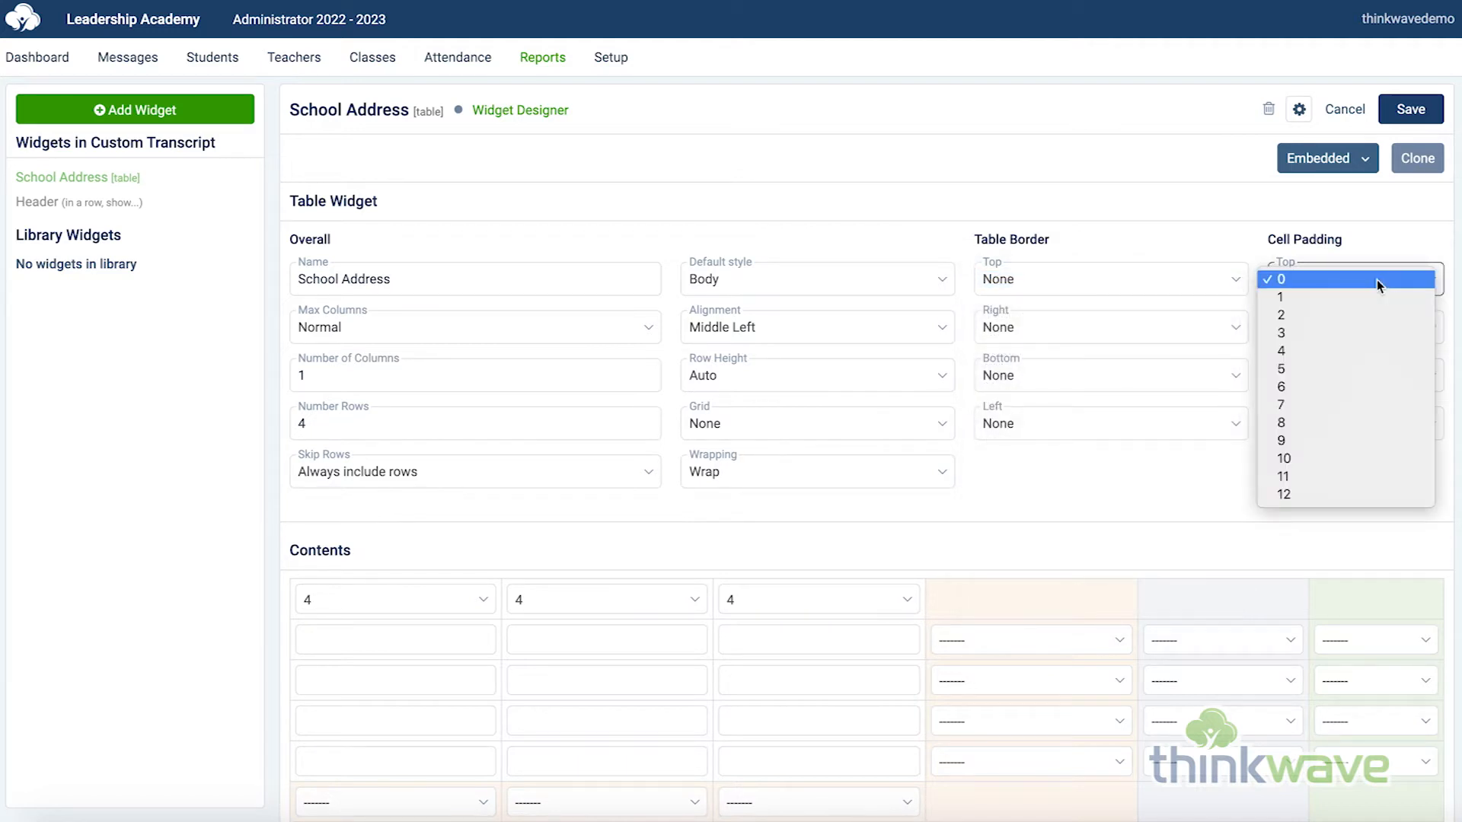
pyautogui.click(1244, 361)
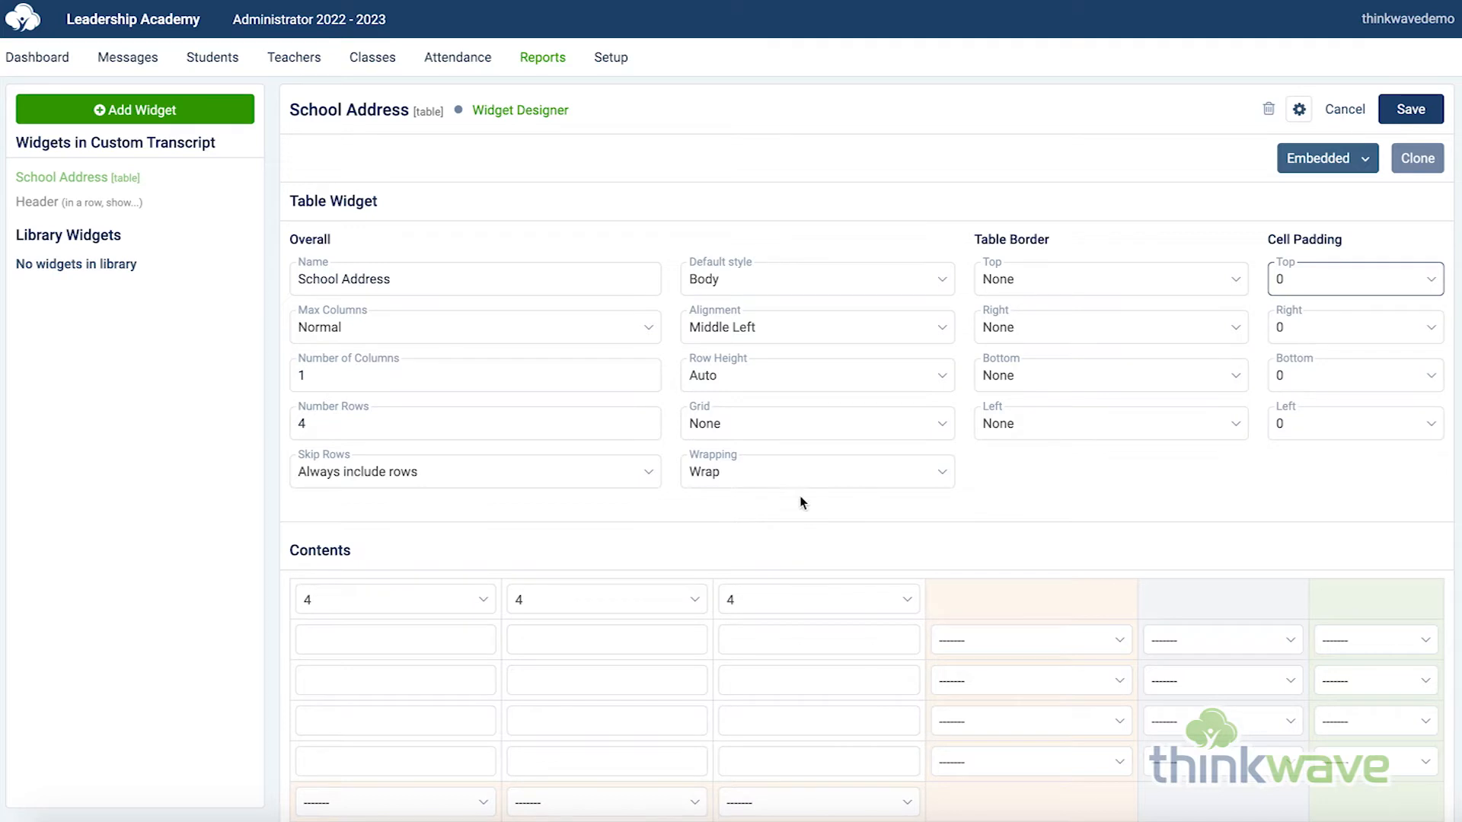
# Set the table's first column width to 12 and the second and third to 0, and save the widget.
pyautogui.click(387, 597)
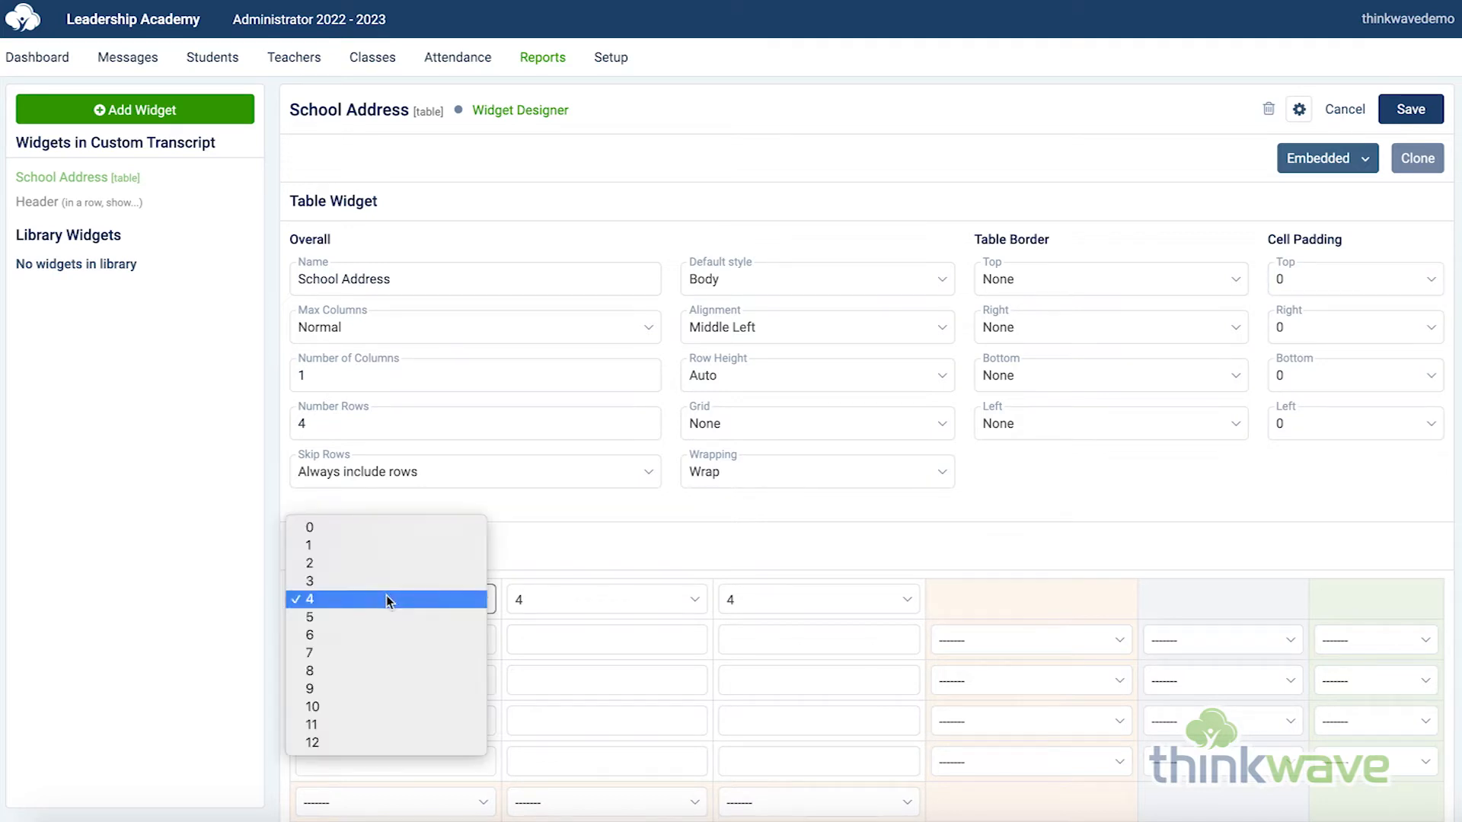
pyautogui.click(395, 745)
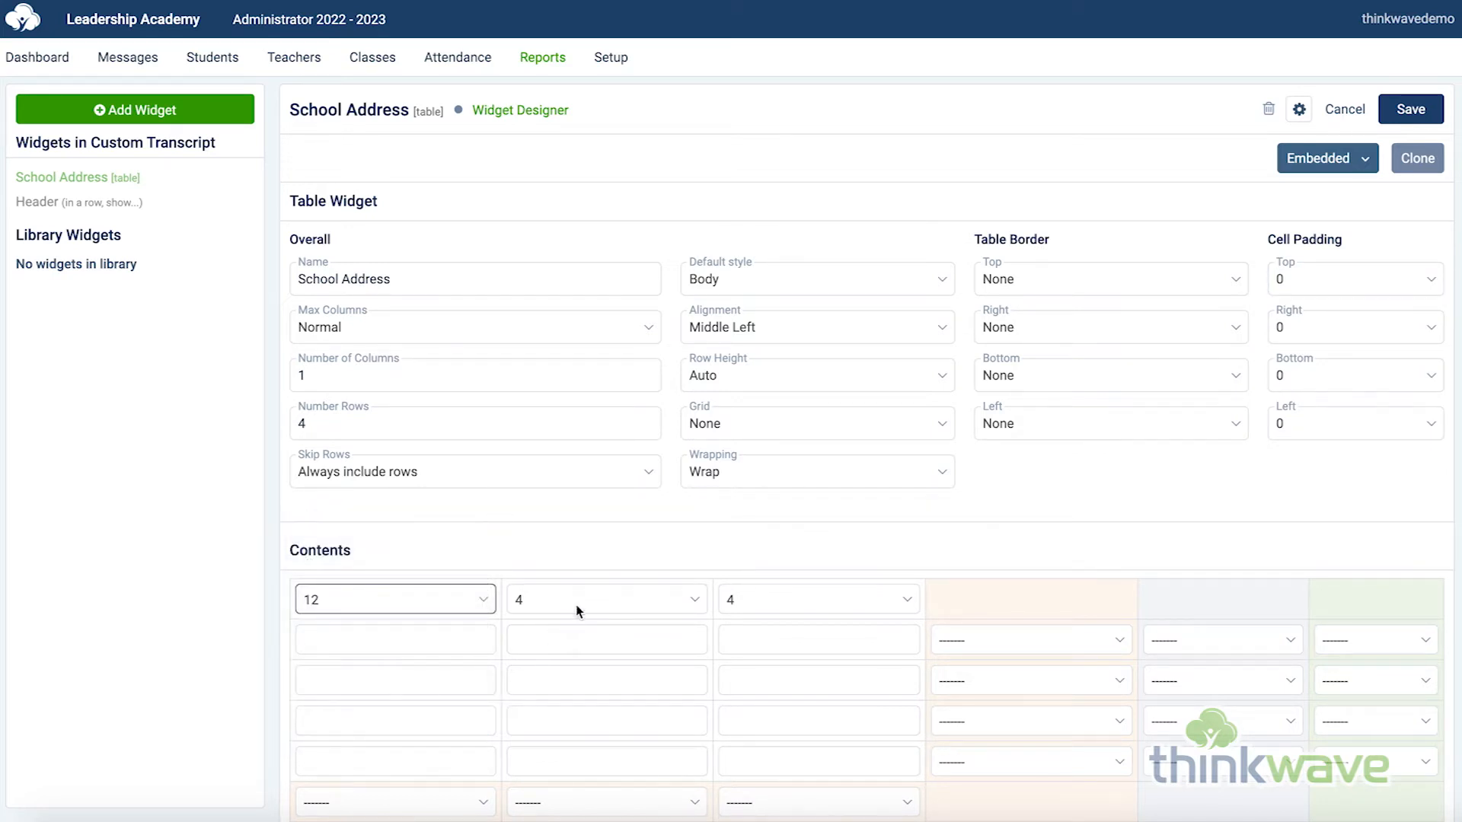
pyautogui.click(628, 588)
pyautogui.click(624, 530)
pyautogui.click(812, 599)
pyautogui.click(813, 529)
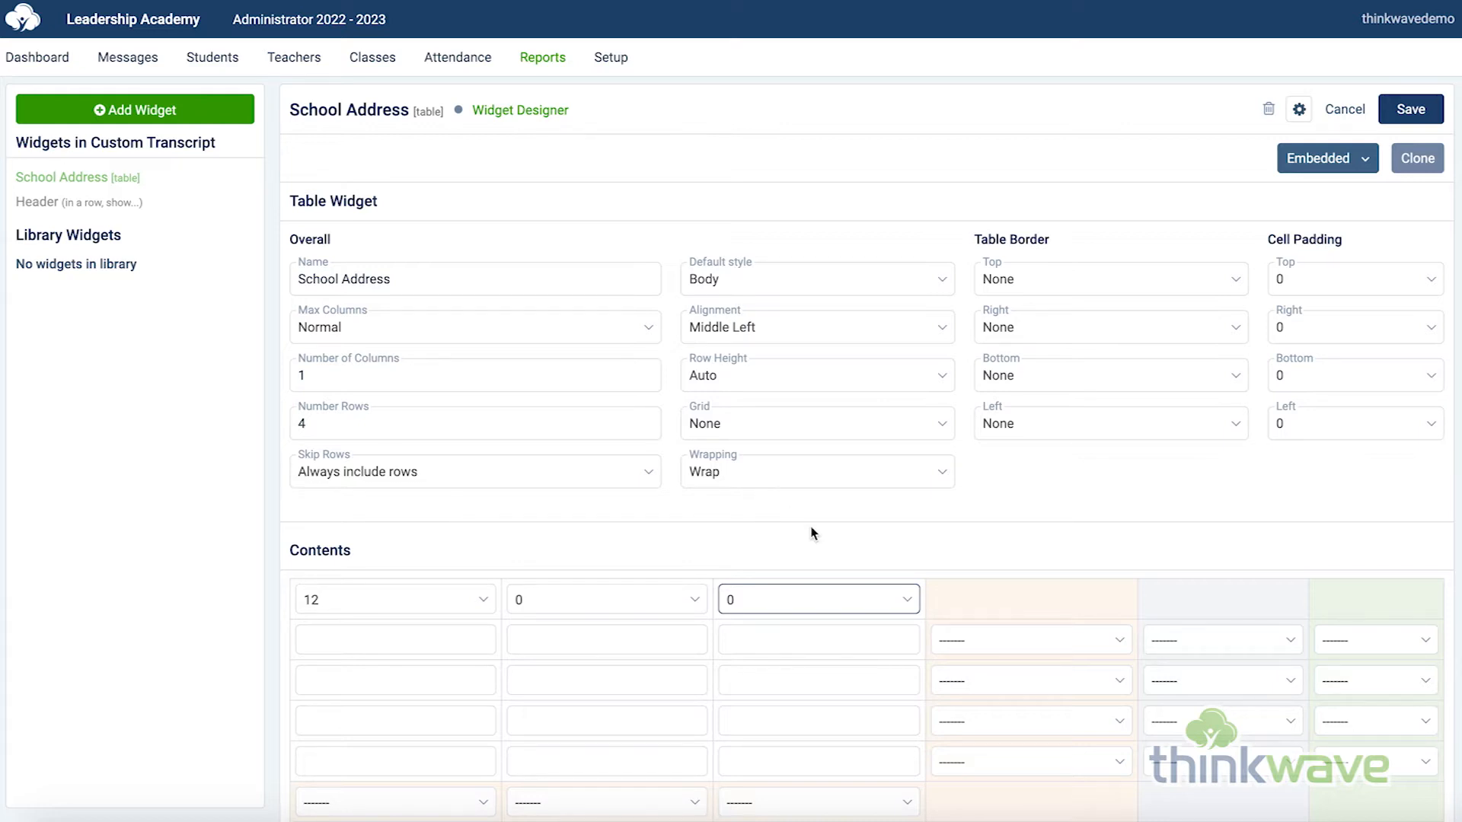
pyautogui.click(1406, 115)
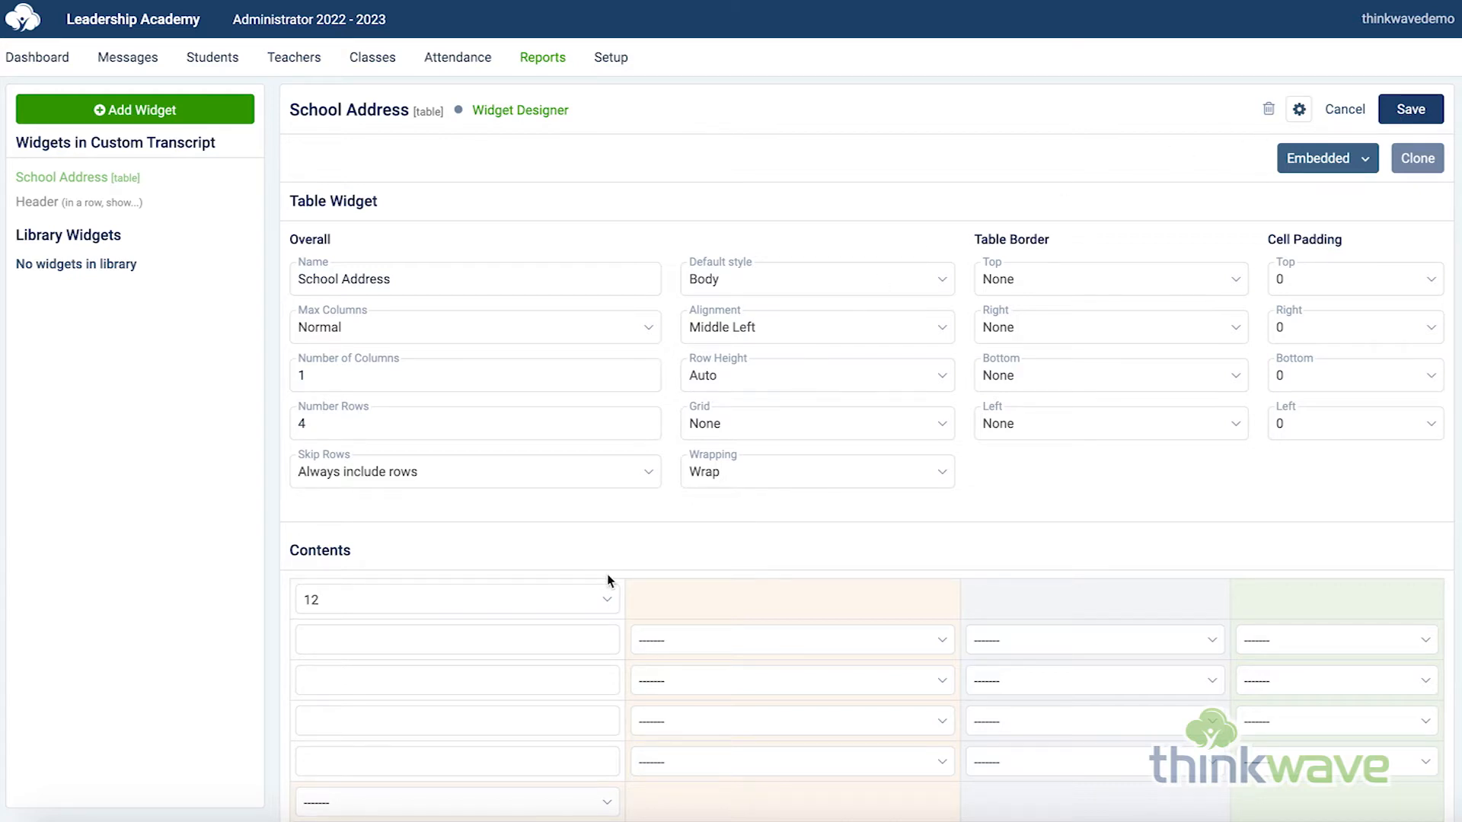
# Find the school name merge function in the Merge Functions reference and copy {{school}}.
pyautogui.scroll(-8, 609, 580)
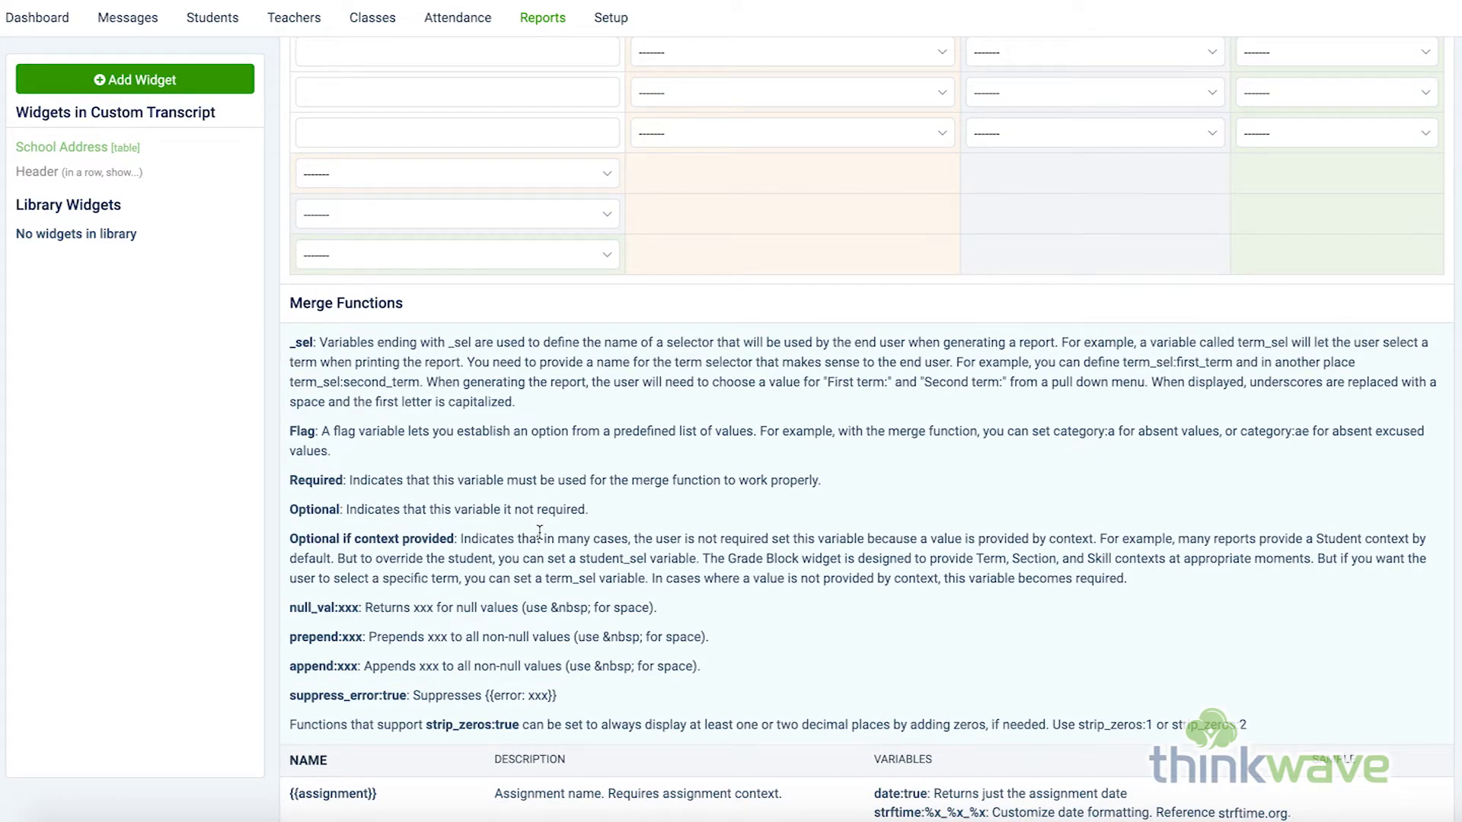
pyautogui.scroll(-15, 539, 532)
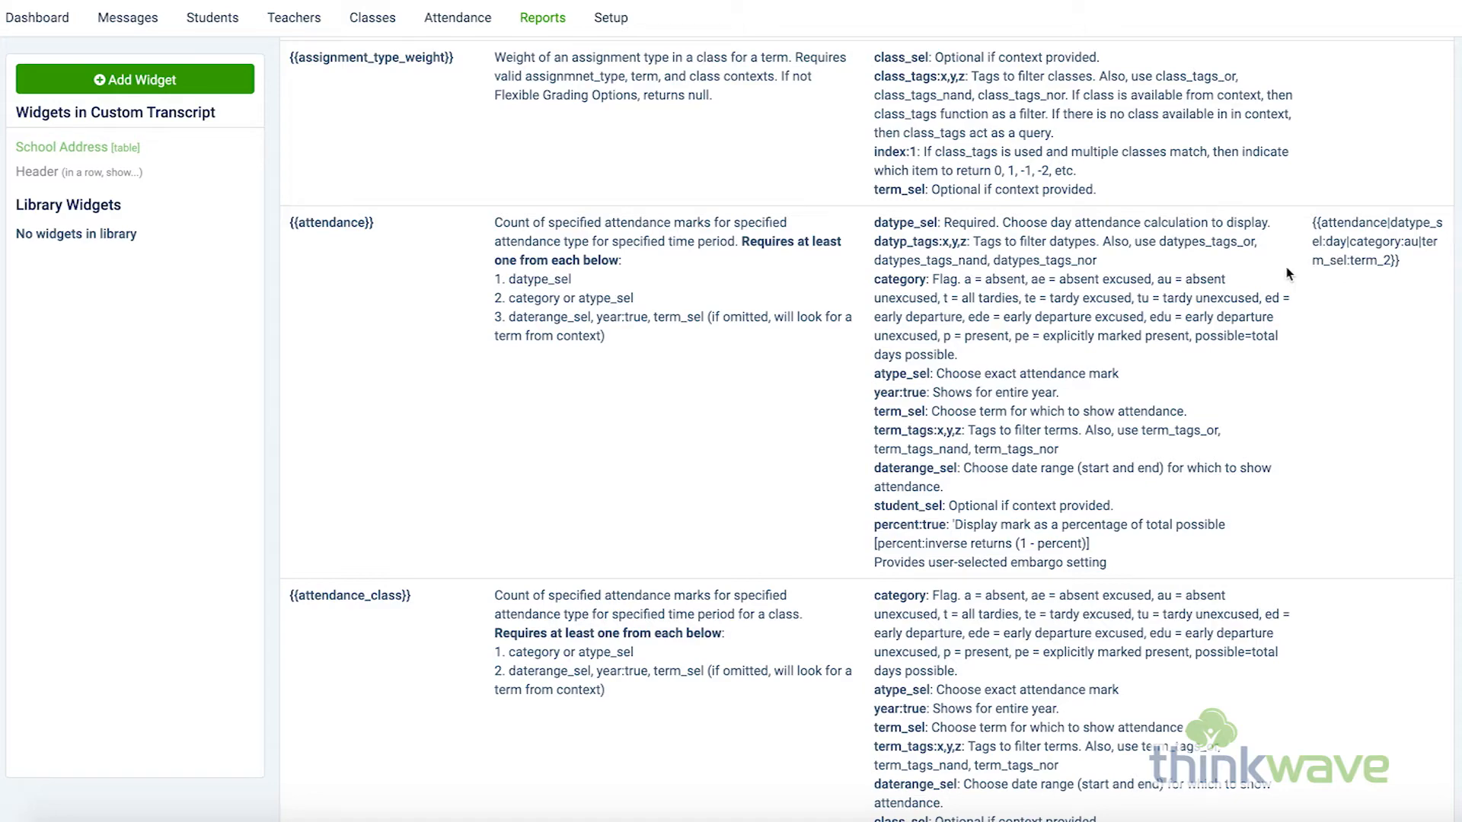
pyautogui.scroll(-15, 536, 397)
pyautogui.scroll(-20, 536, 402)
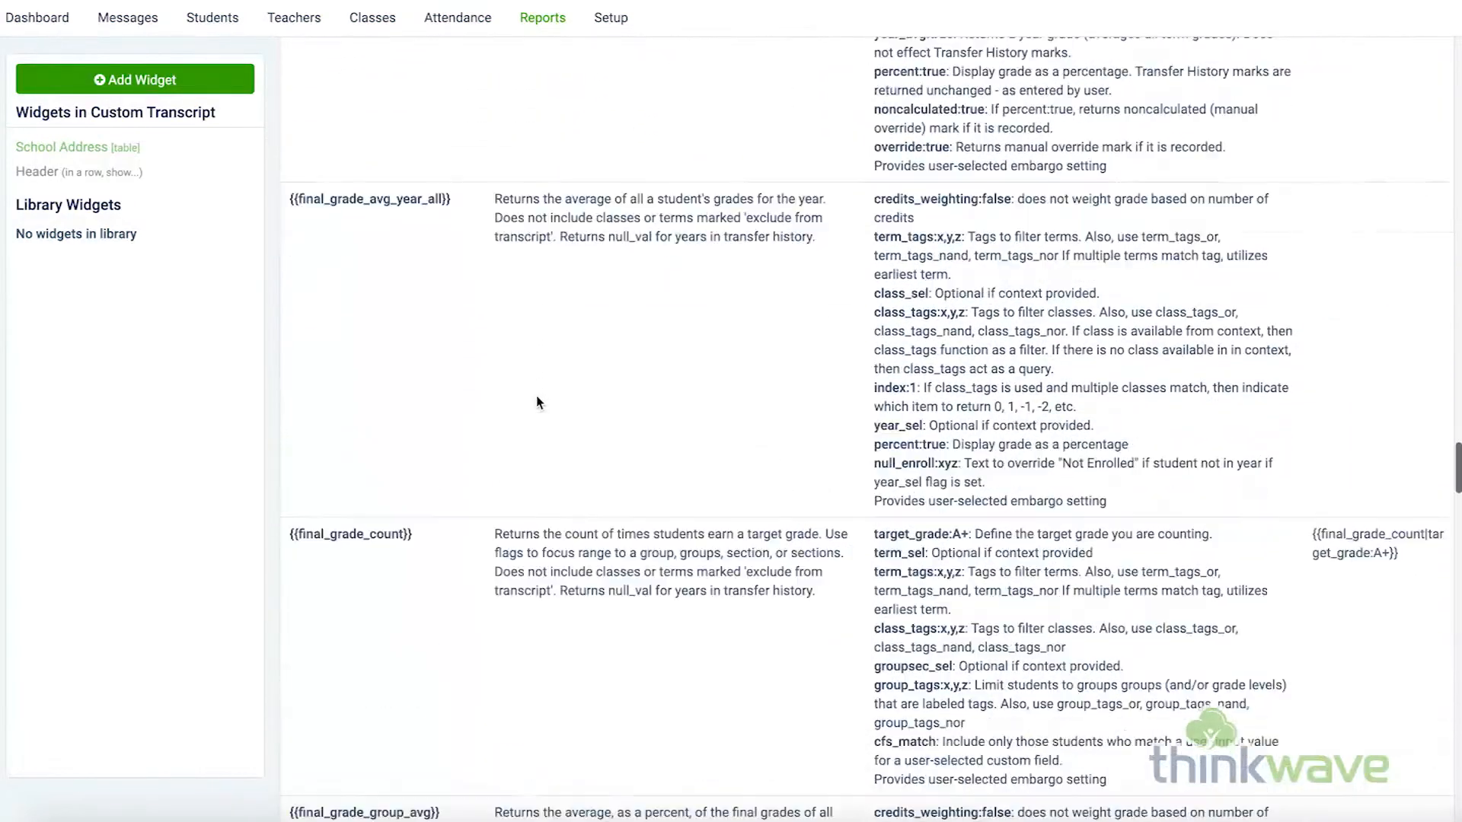
pyautogui.moveTo(348, 280); pyautogui.dragTo(290, 282)
pyautogui.hotkey('ctrl', 'c')
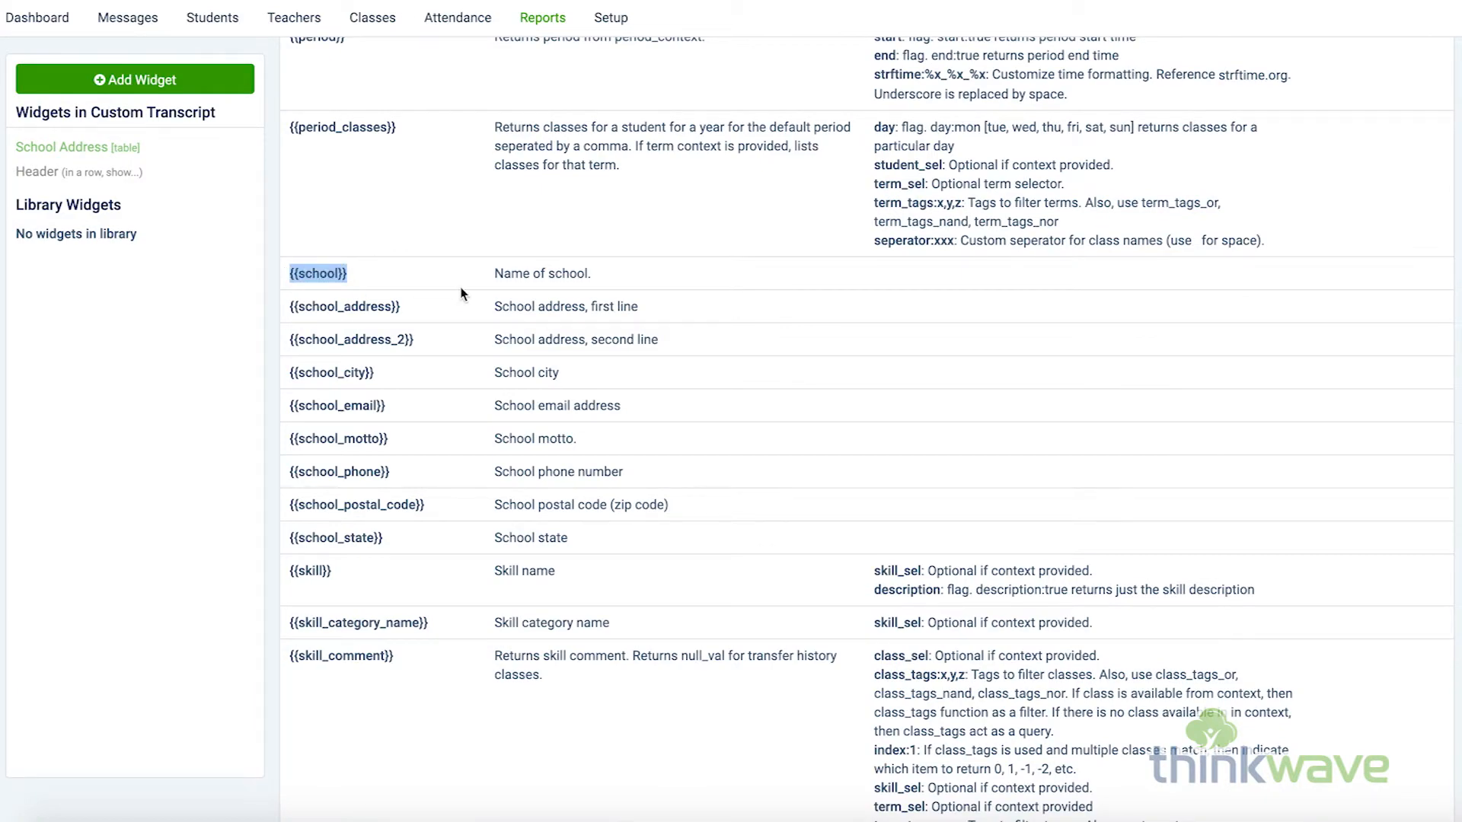
pyautogui.scroll(20, 461, 293)
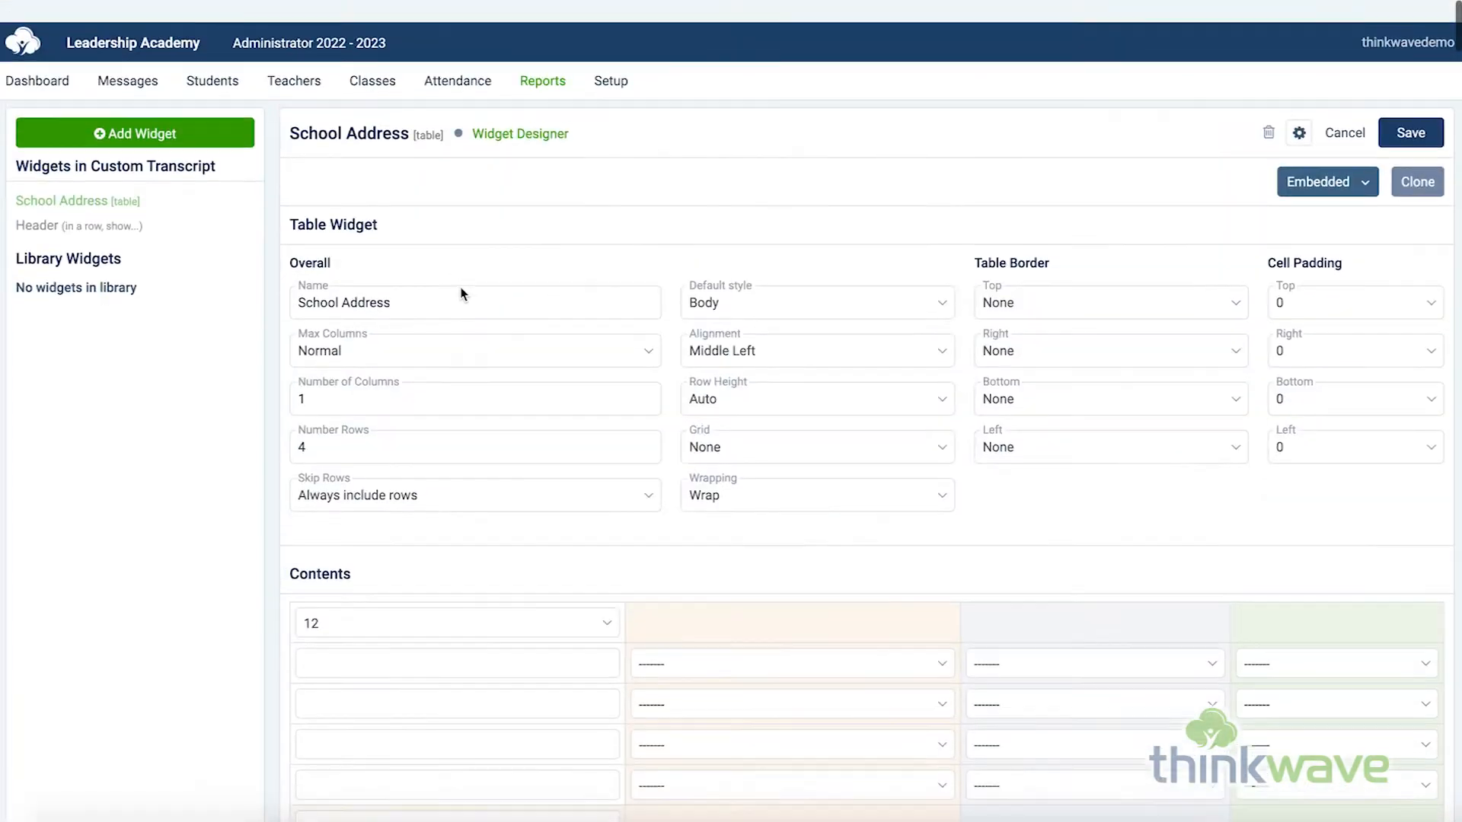
# Put the copied {{school}} merge function into the first content row of the School Address table.
pyautogui.scroll(-1, 461, 293)
pyautogui.click(459, 645)
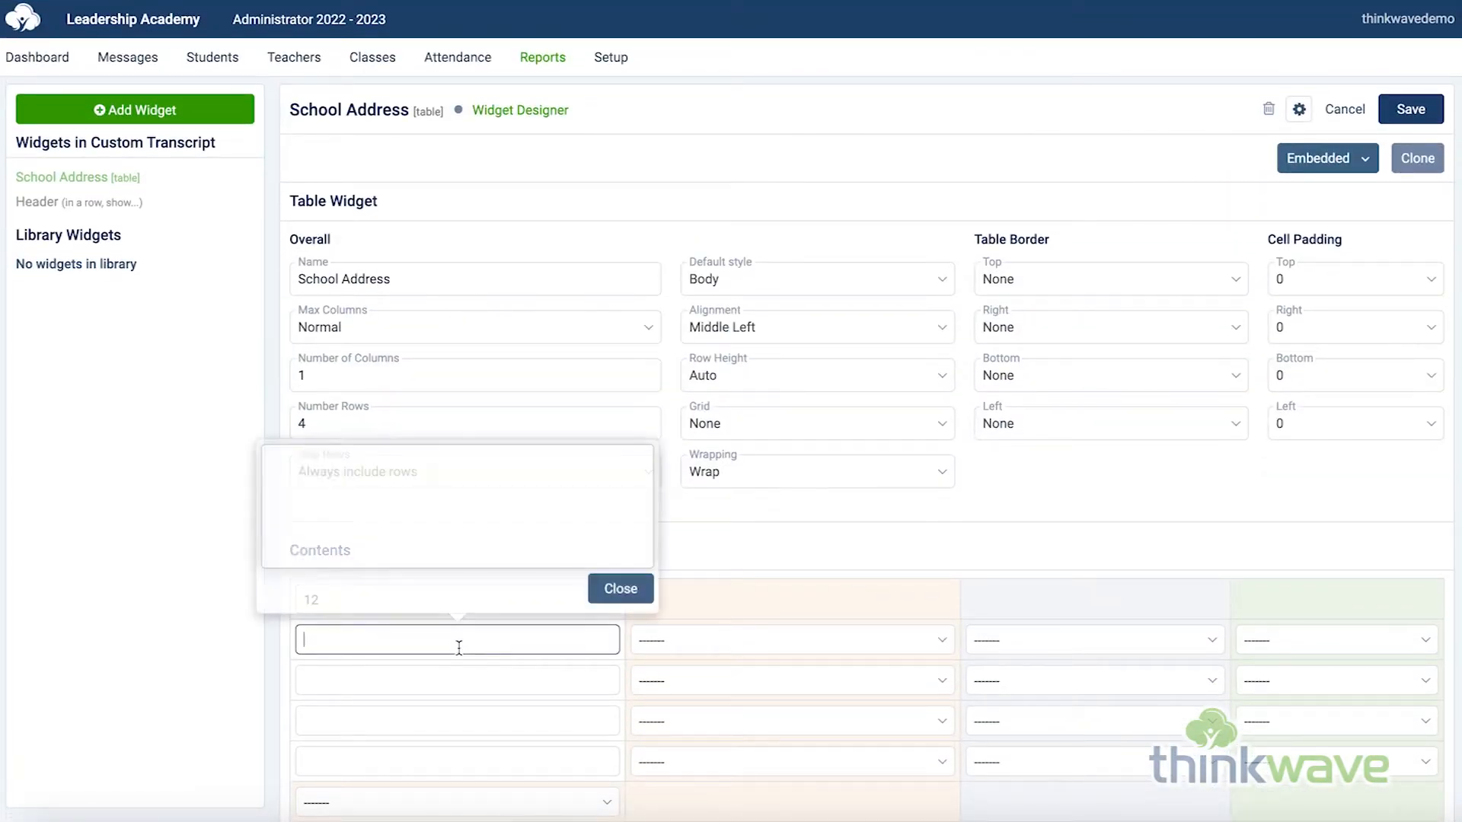
pyautogui.hotkey('ctrl', 'v')
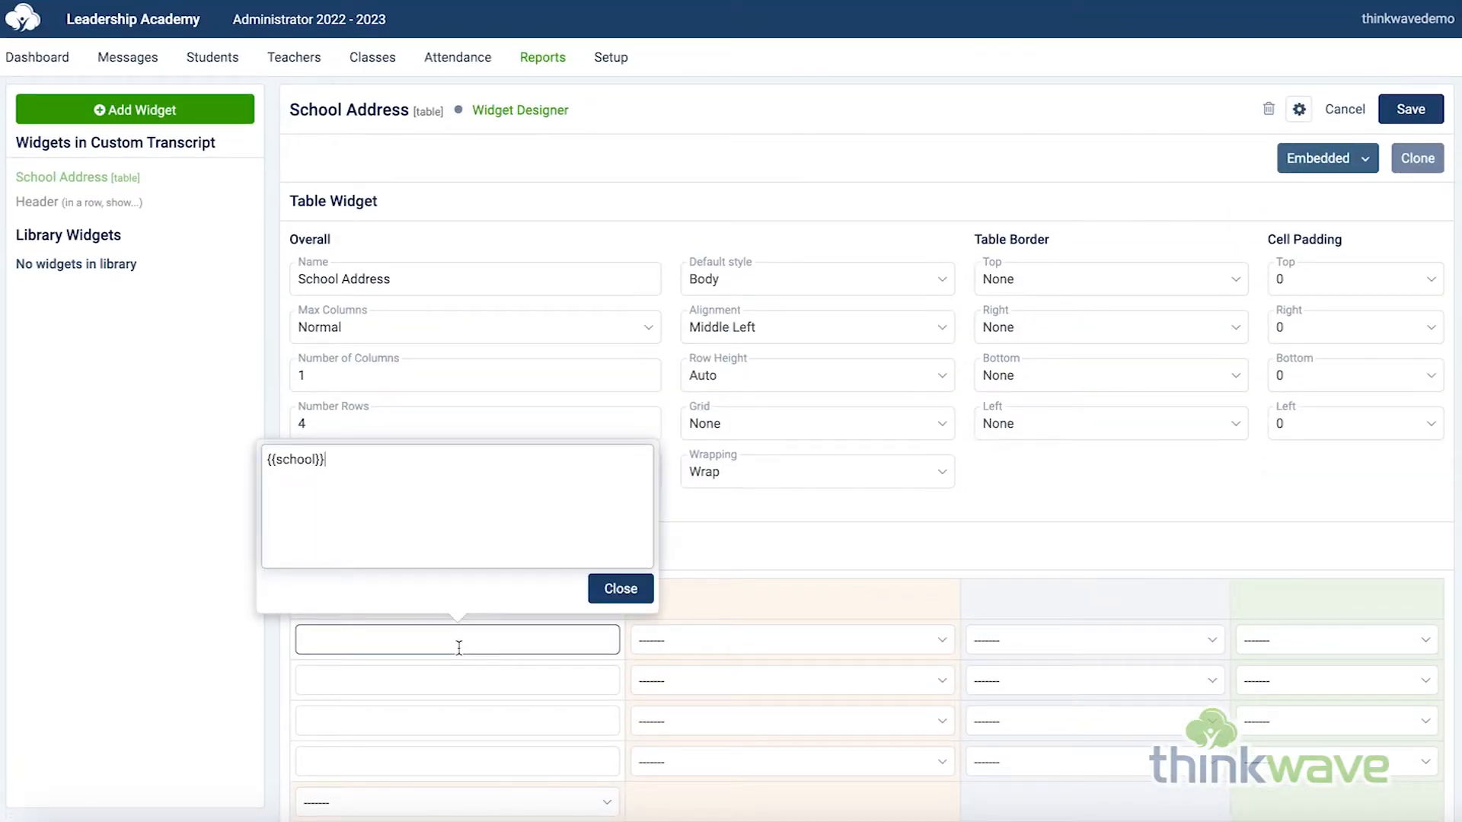
pyautogui.click(639, 590)
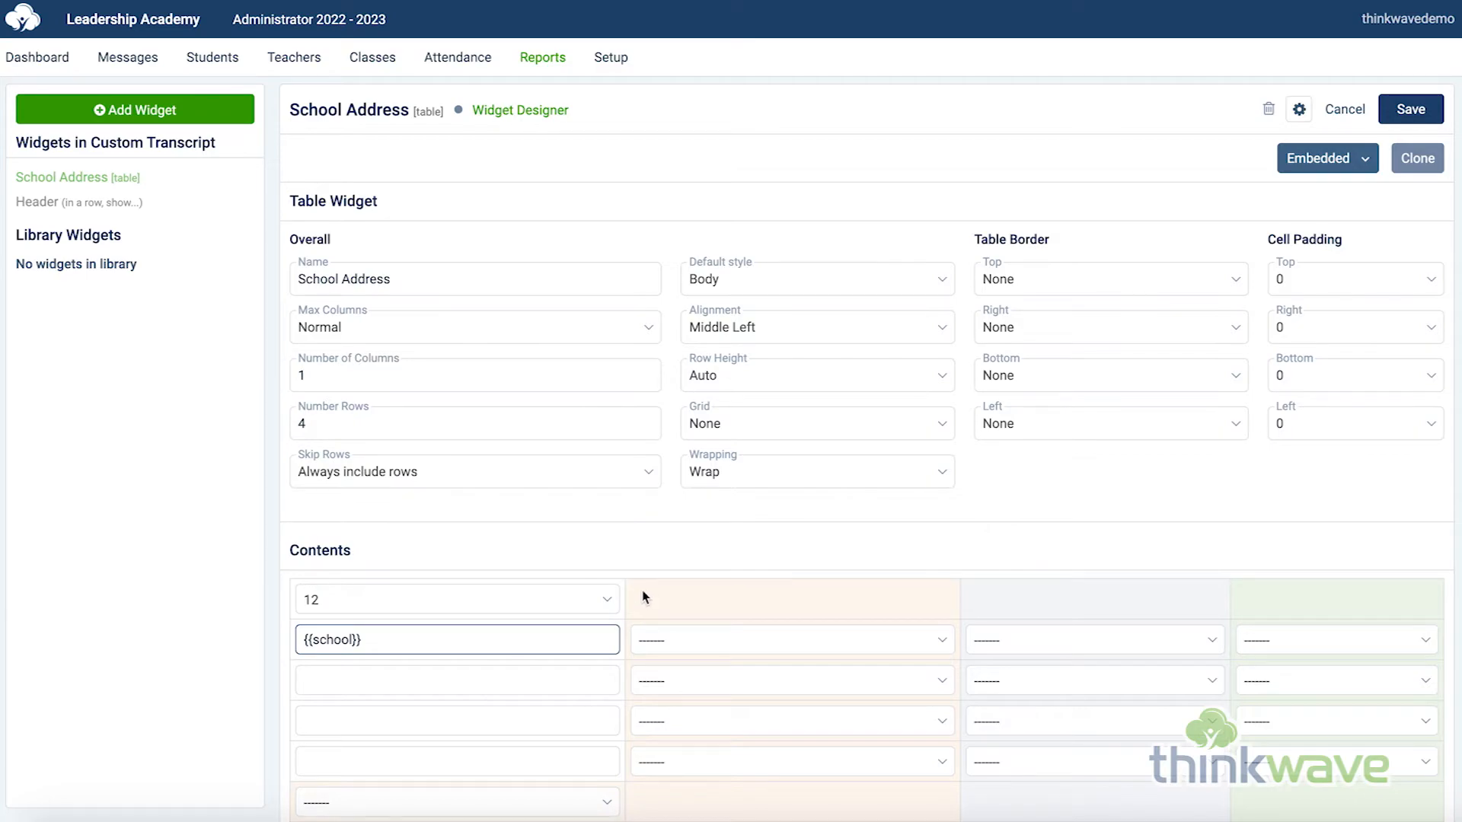
# Fill the School Address table's second to fourth rows with {{school_address}}, "{{school_city}}, {{school_state}} {{school_postal_code}}" and {{school_phone}}, and save the widget.
pyautogui.scroll(-15, 645, 597)
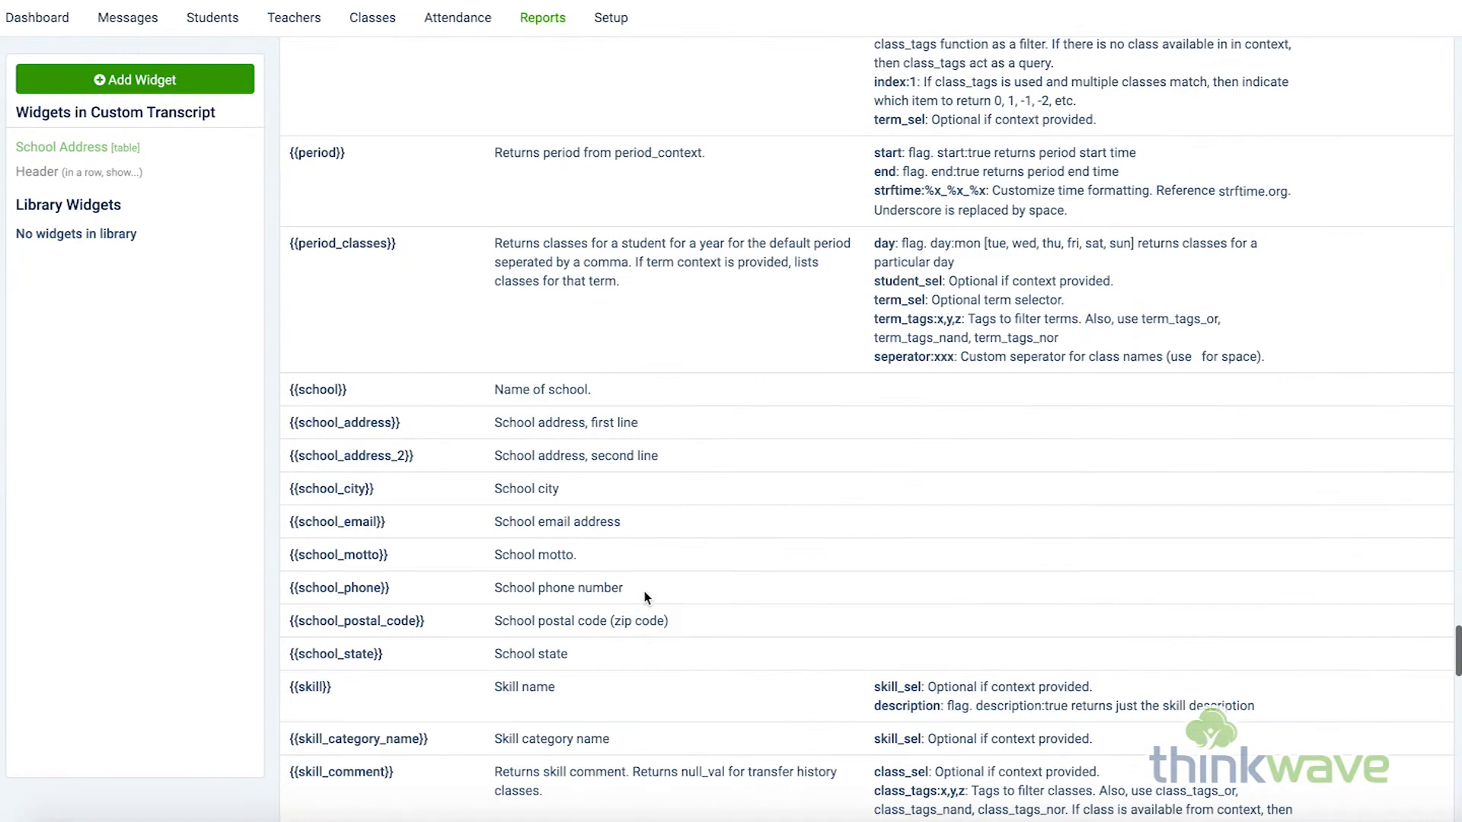
pyautogui.moveTo(404, 428); pyautogui.dragTo(309, 425)
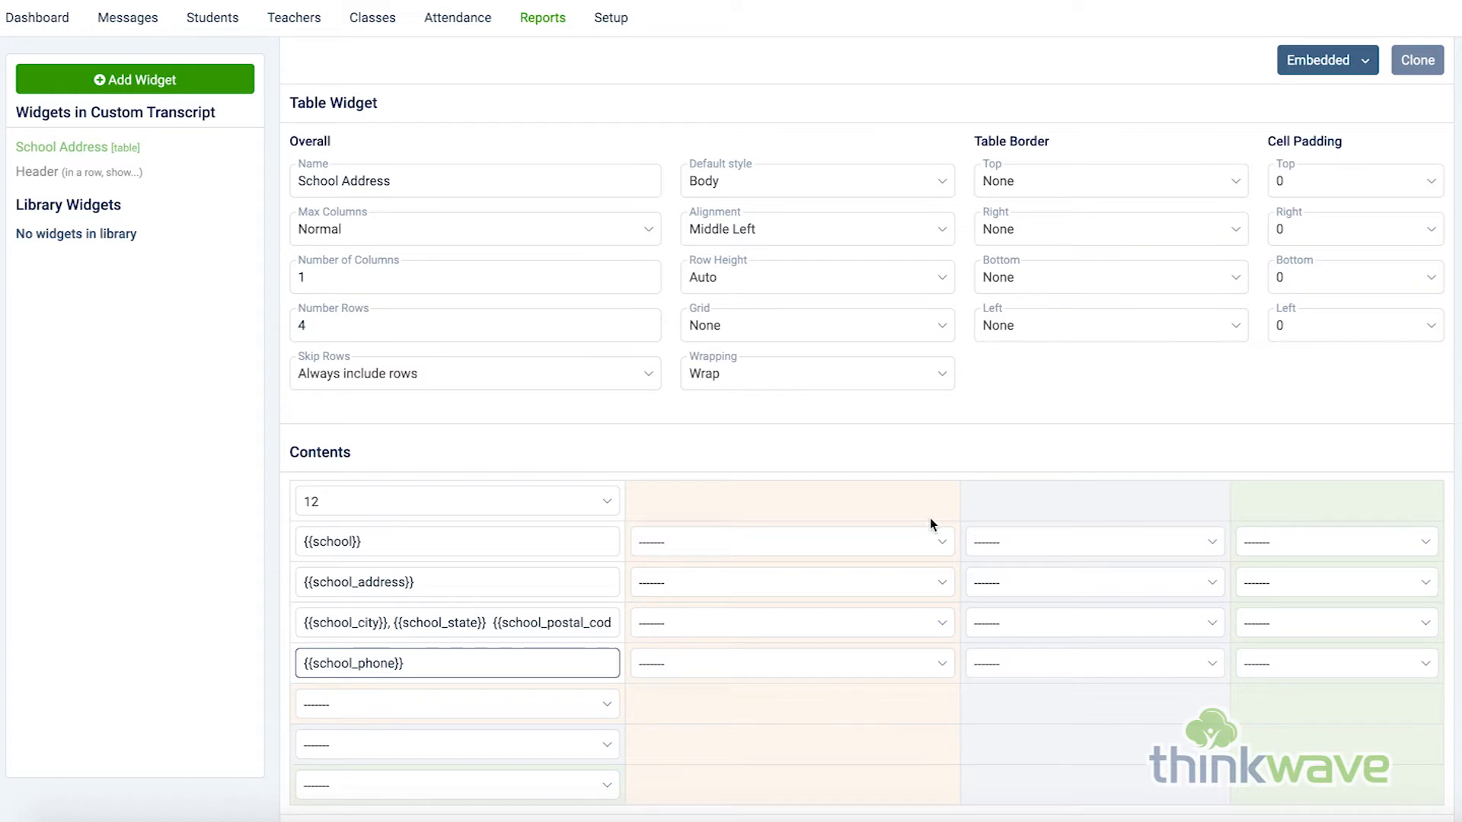
pyautogui.scroll(2, 1391, 69)
pyautogui.click(1410, 110)
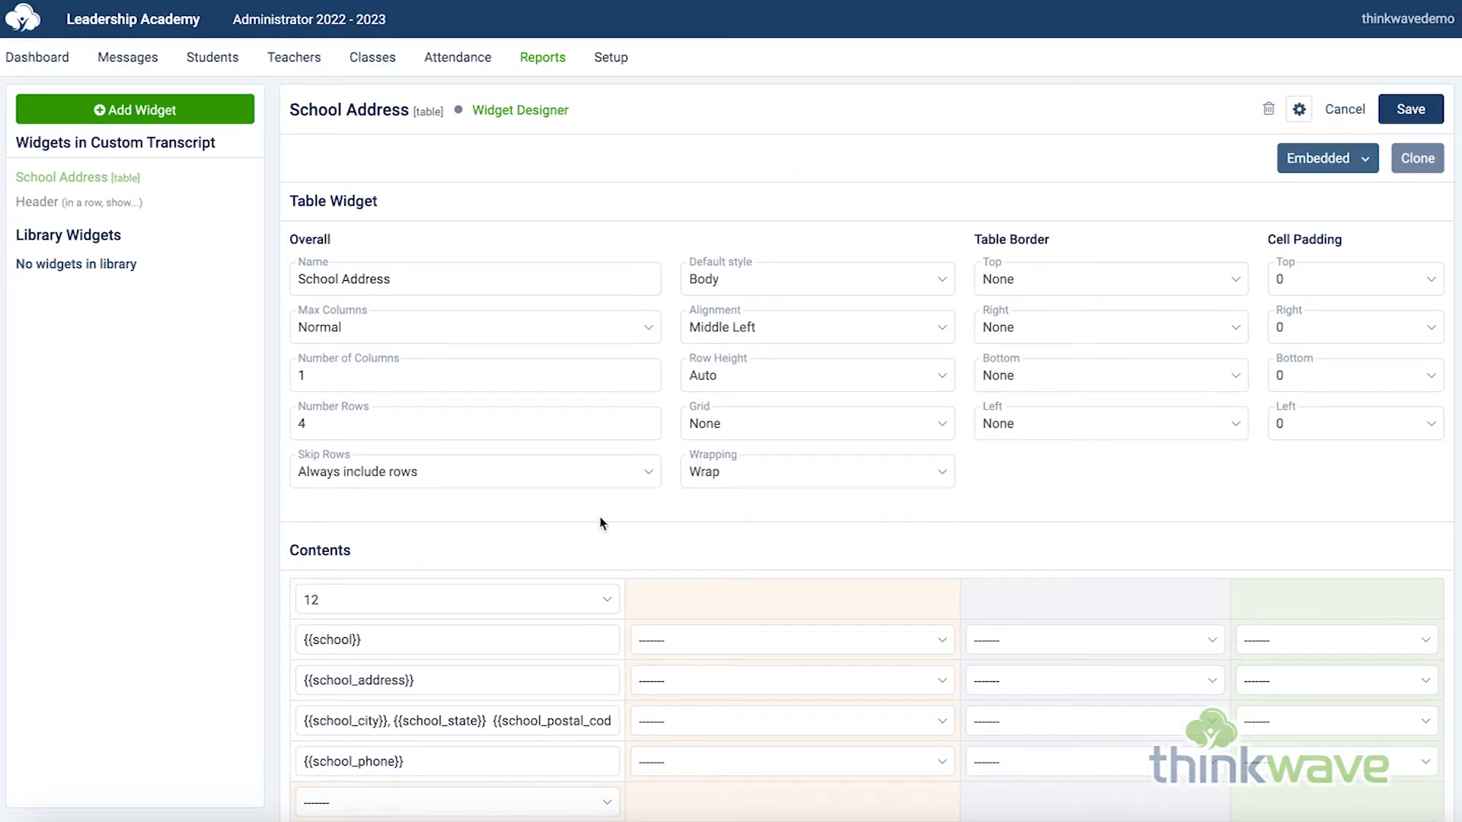
# Add a Table widget named Date to the Custom Transcript and save it.
pyautogui.click(146, 110)
pyautogui.click(518, 177)
pyautogui.write('Date')
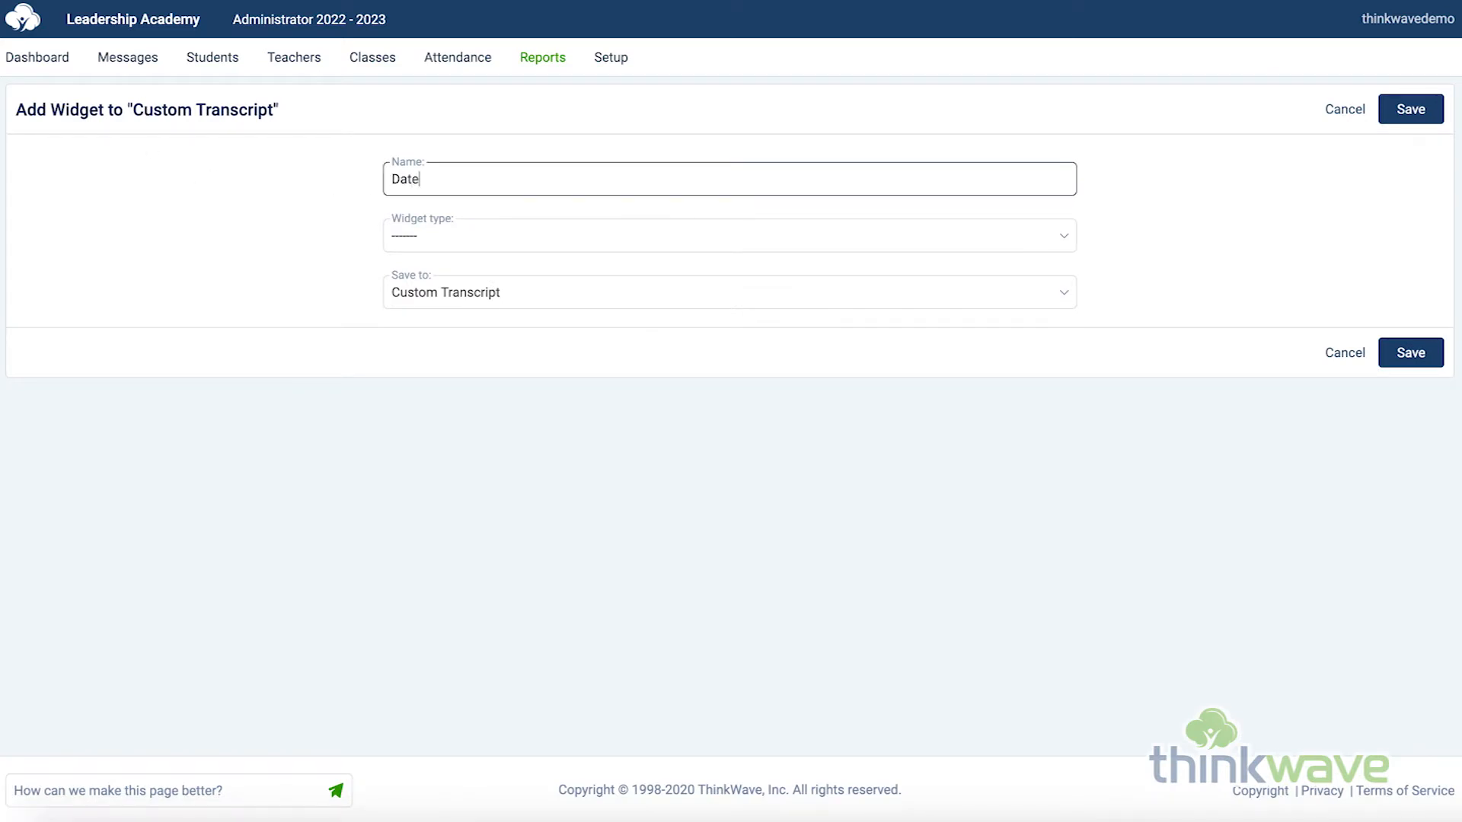
pyautogui.click(607, 234)
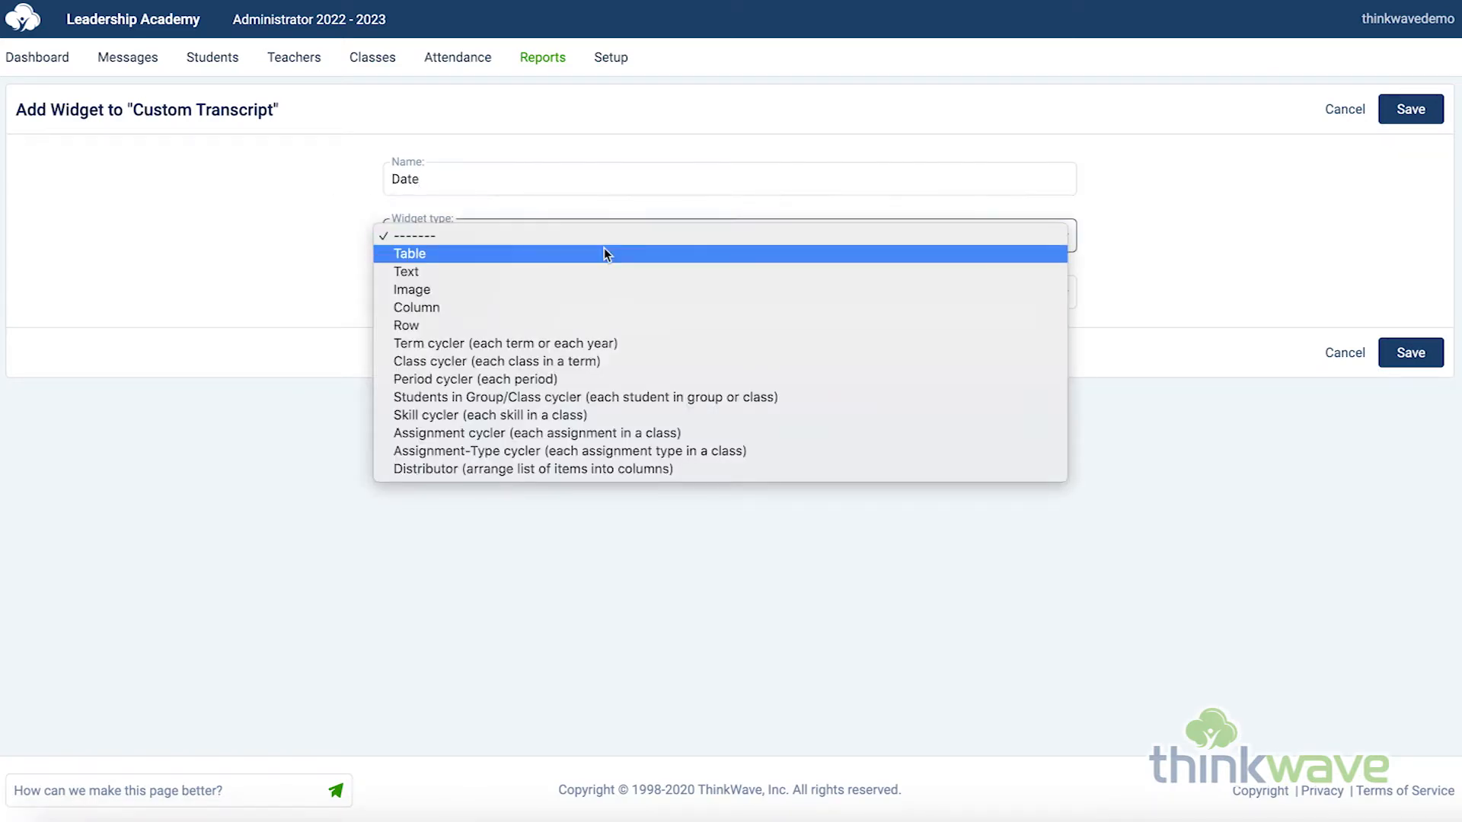
pyautogui.click(604, 248)
pyautogui.click(1411, 109)
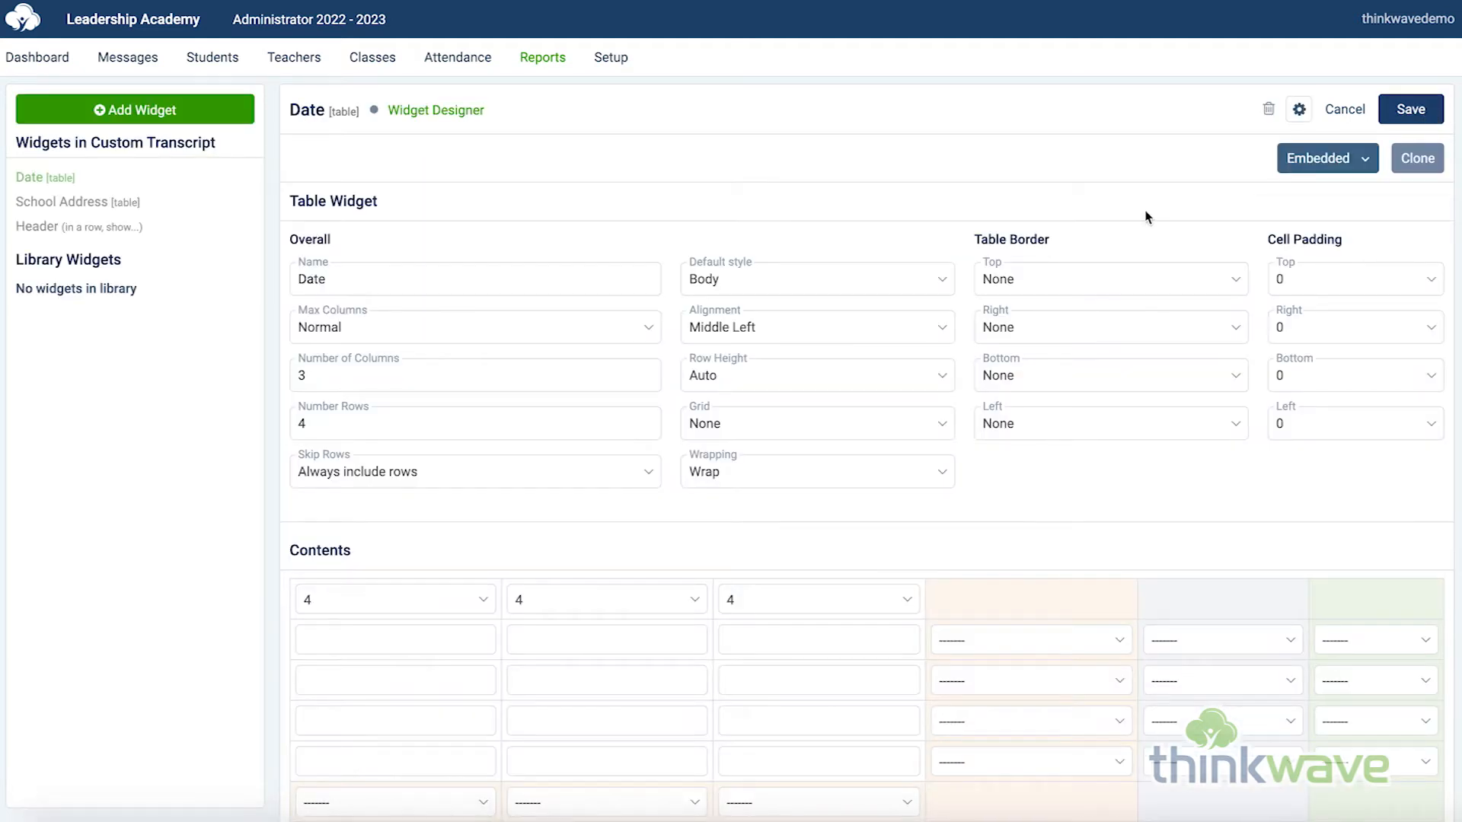
# Set the Date table to 1 column and 1 row with Middle Right alignment.
pyautogui.doubleClick(375, 372)
pyautogui.write('1')
pyautogui.press('Tab')
pyautogui.write('1')
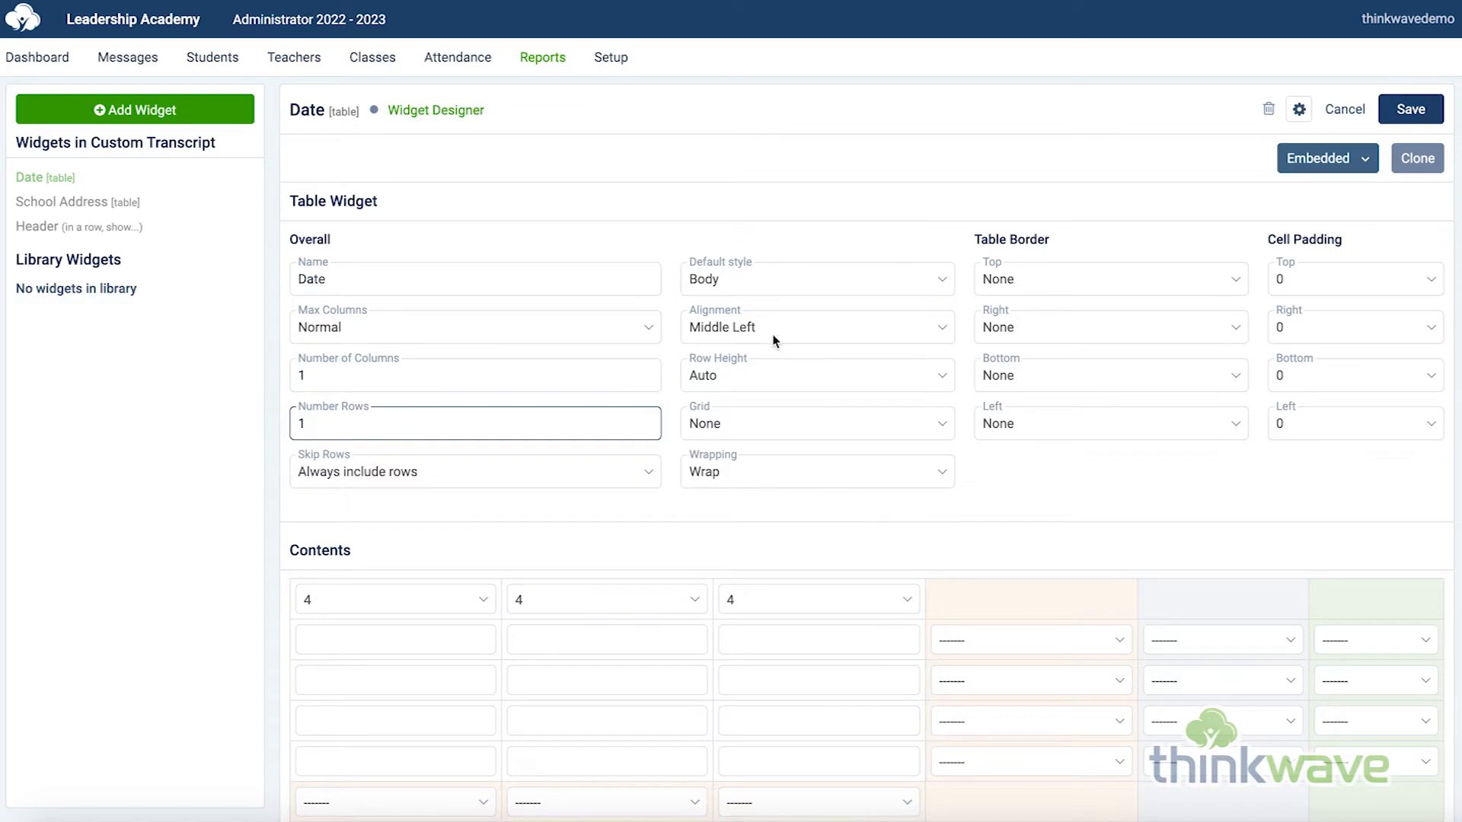
pyautogui.click(851, 328)
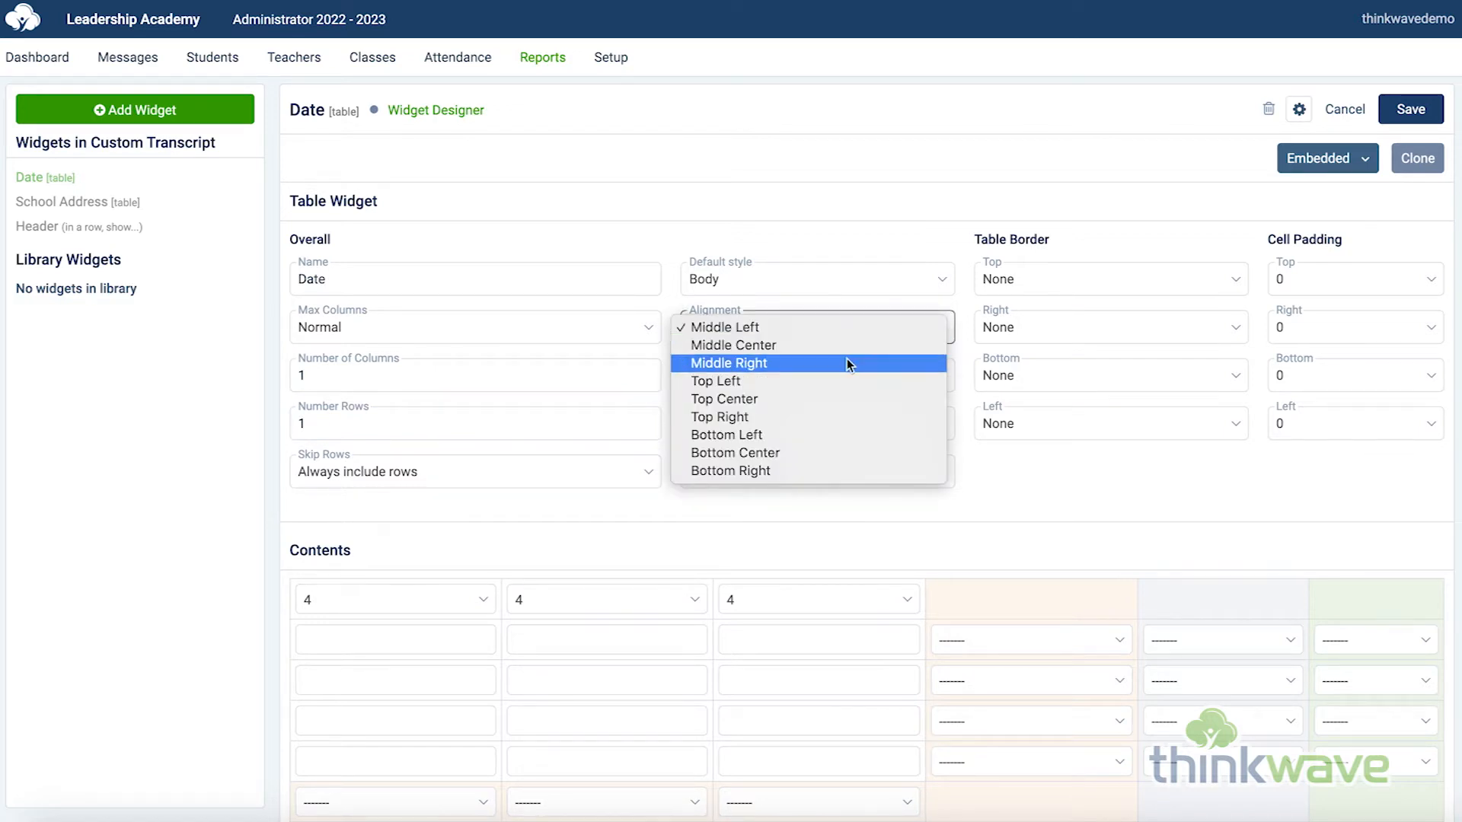
pyautogui.click(847, 358)
# Set the Date table's first column width to 12 and the second and third to 0.
pyautogui.click(457, 601)
pyautogui.click(427, 743)
pyautogui.click(605, 601)
pyautogui.click(628, 537)
pyautogui.click(785, 599)
pyautogui.click(783, 529)
# Copy {{user_date}} from the Merge Functions reference into the first content cell of the Date table.
pyautogui.scroll(-15, 664, 533)
pyautogui.scroll(-20, 664, 539)
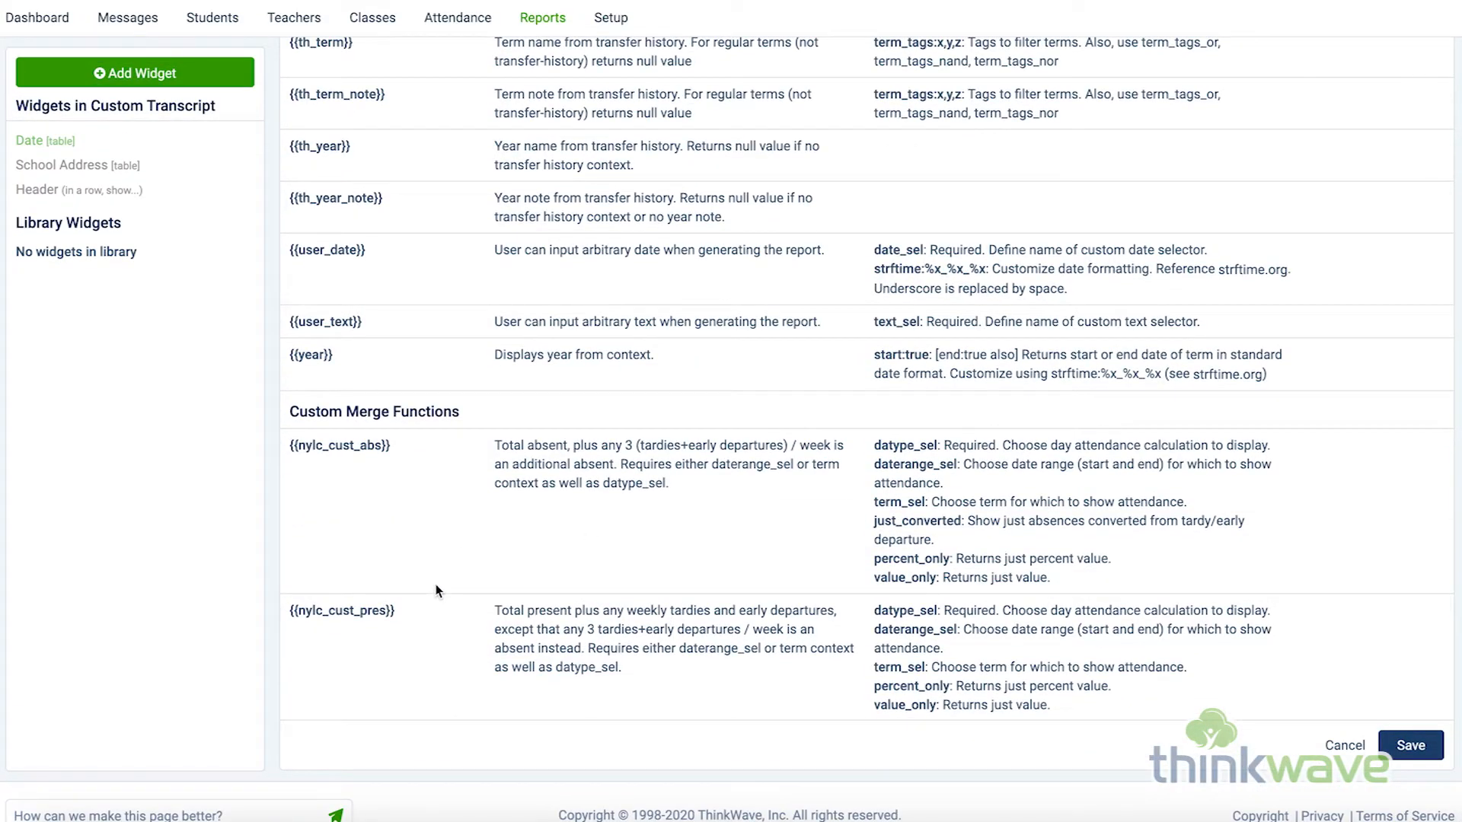
pyautogui.scroll(1, 414, 344)
pyautogui.moveTo(373, 344); pyautogui.dragTo(292, 342)
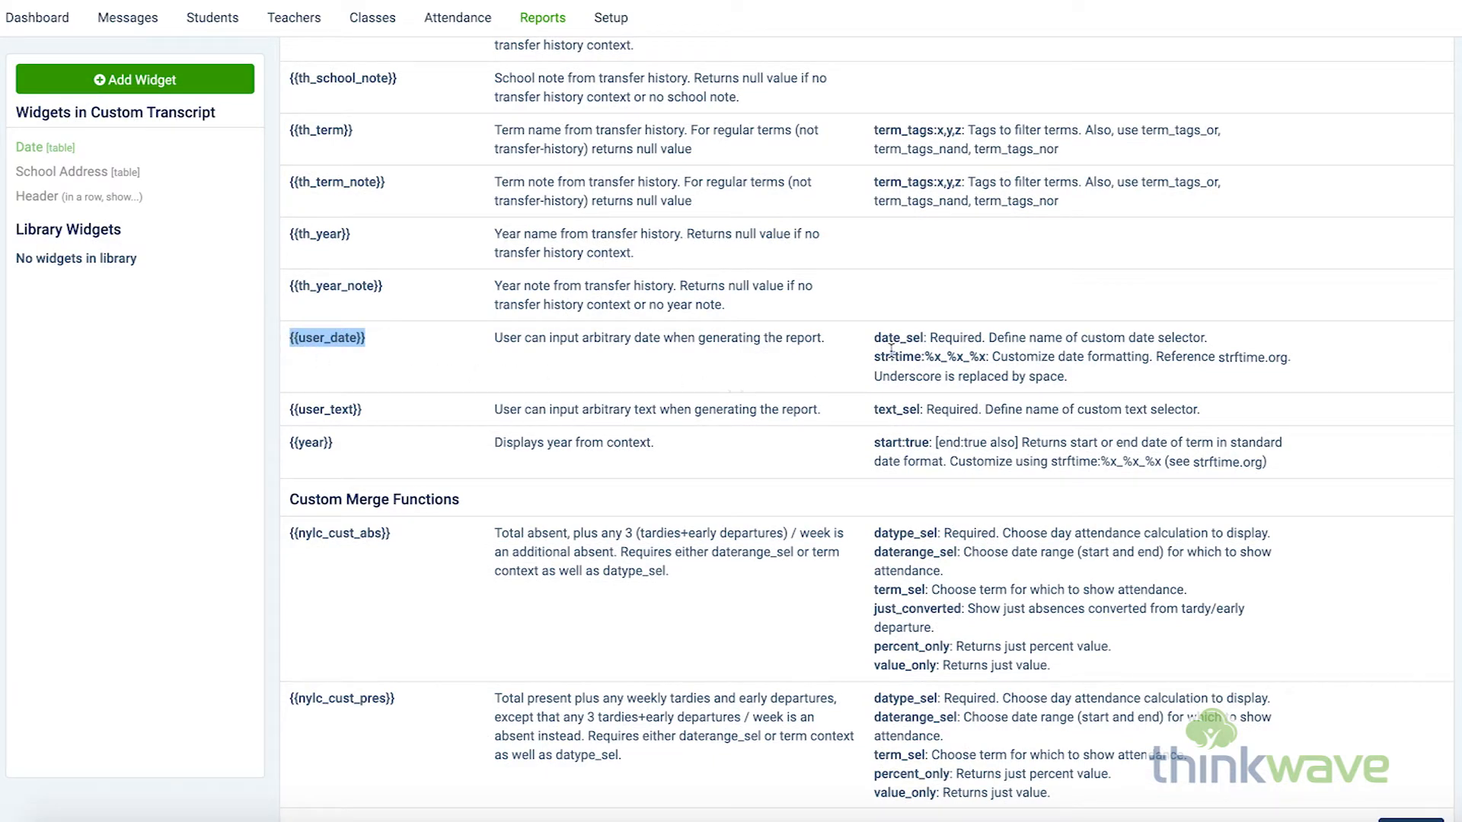
pyautogui.scroll(20, 477, 366)
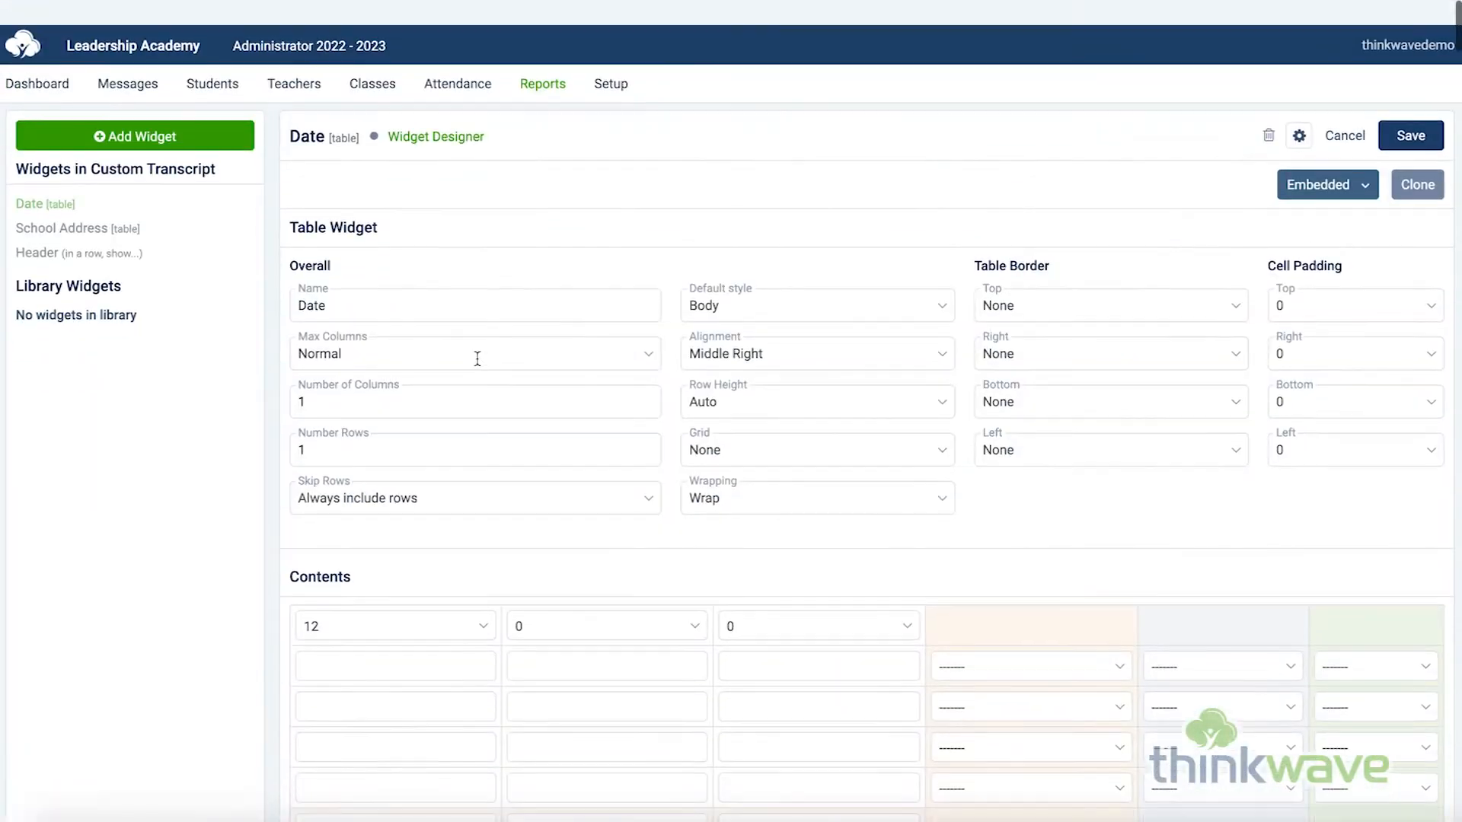
pyautogui.scroll(-1, 478, 359)
pyautogui.click(411, 638)
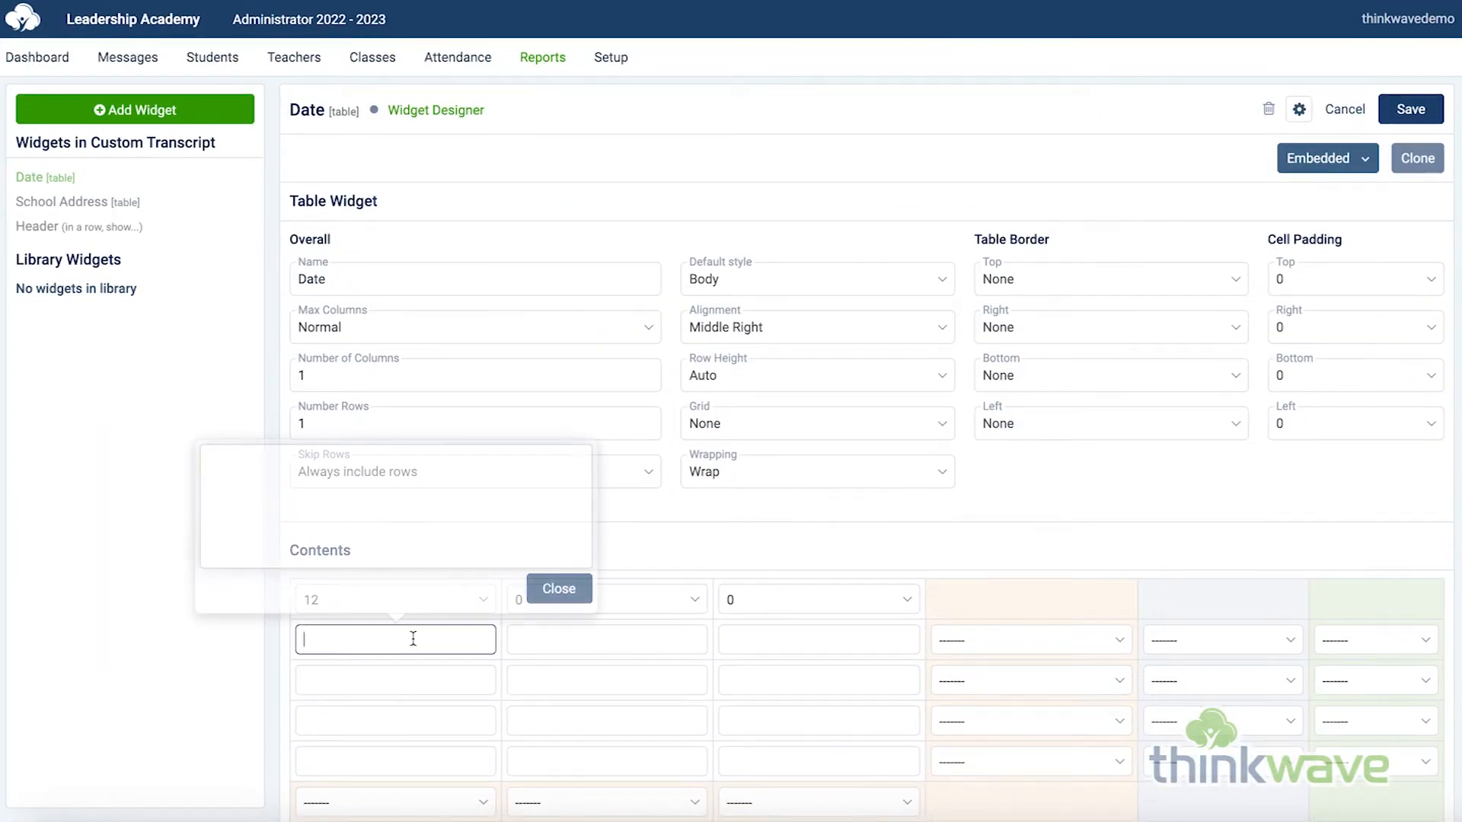
pyautogui.write('{{user_date}}')
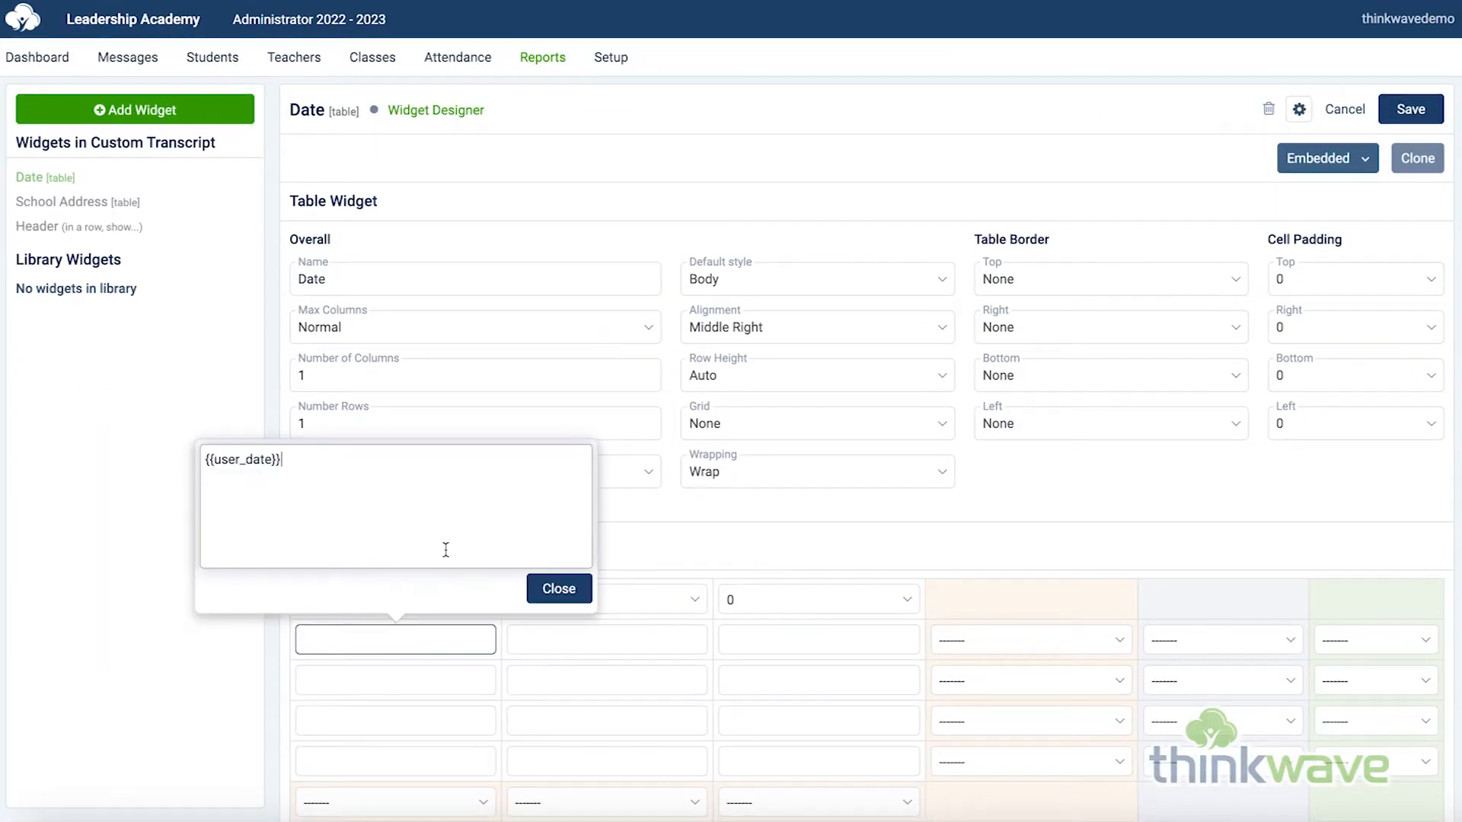
pyautogui.click(551, 587)
# Look up the required date_sel variable, extend the Date cell to {{user_date|date_sel:report_date}}, and save the widget.
pyautogui.scroll(-20, 551, 588)
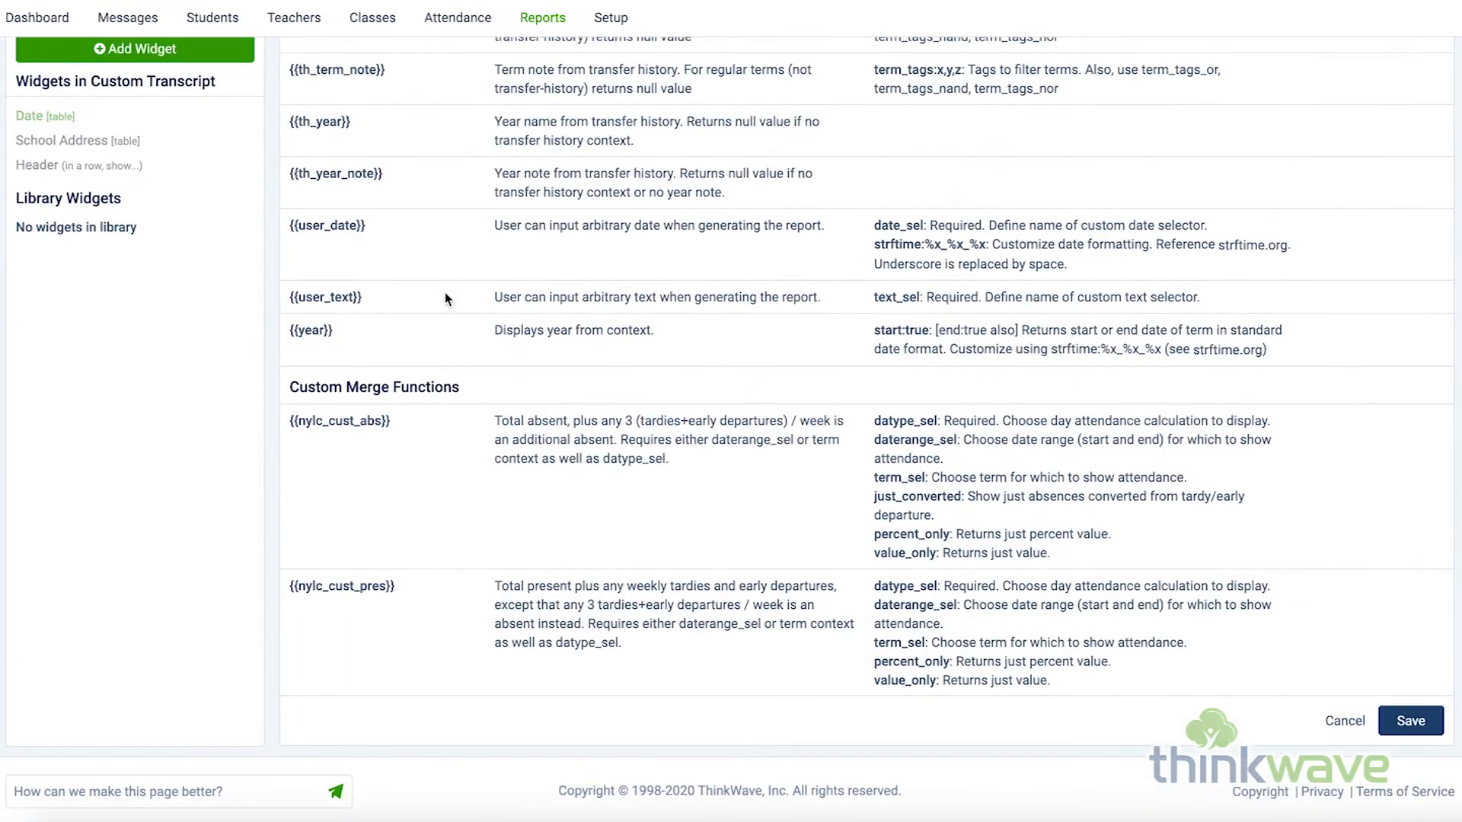
pyautogui.scroll(1, 445, 297)
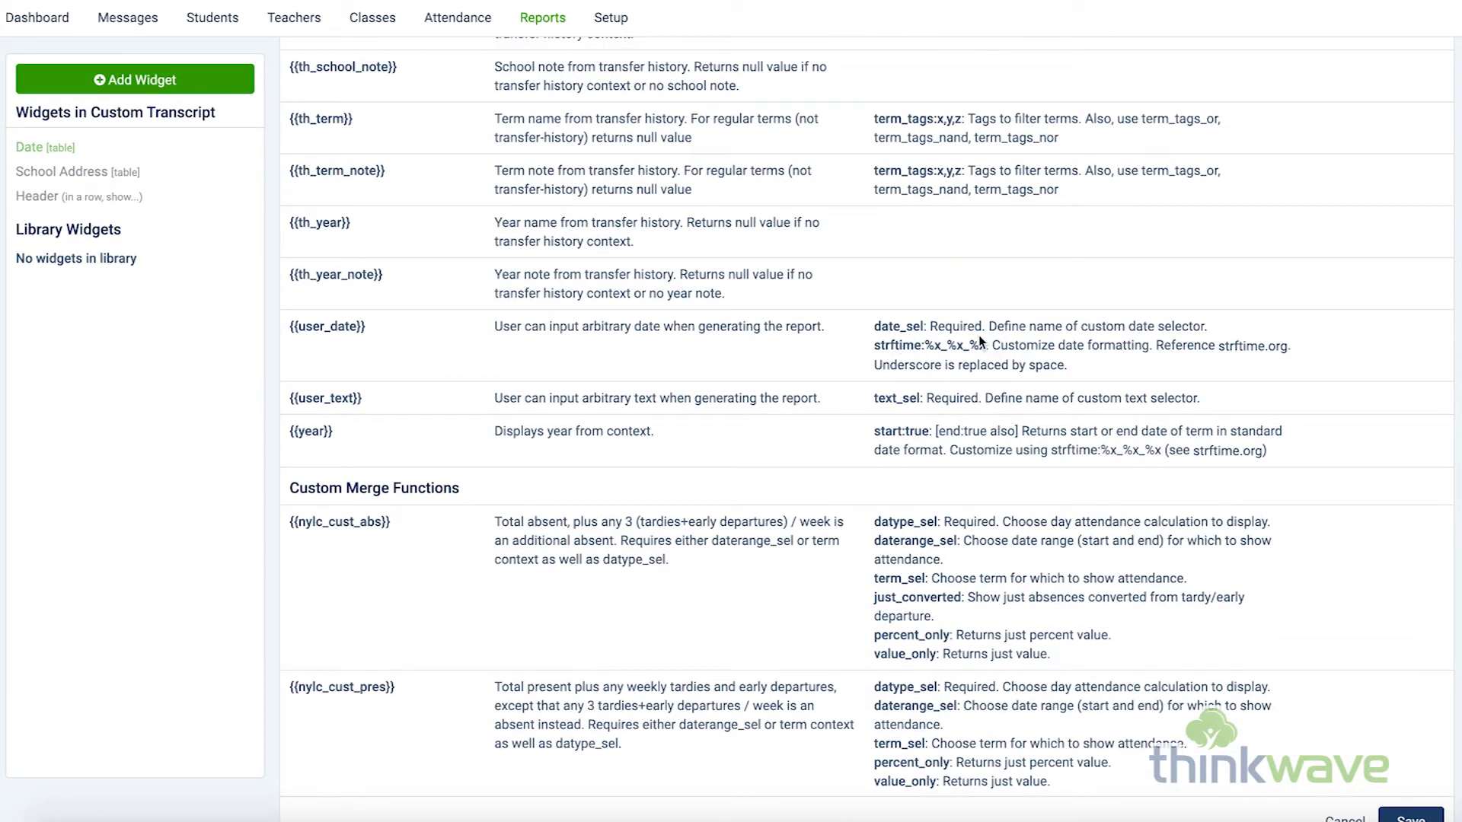
pyautogui.moveTo(927, 326); pyautogui.dragTo(874, 327)
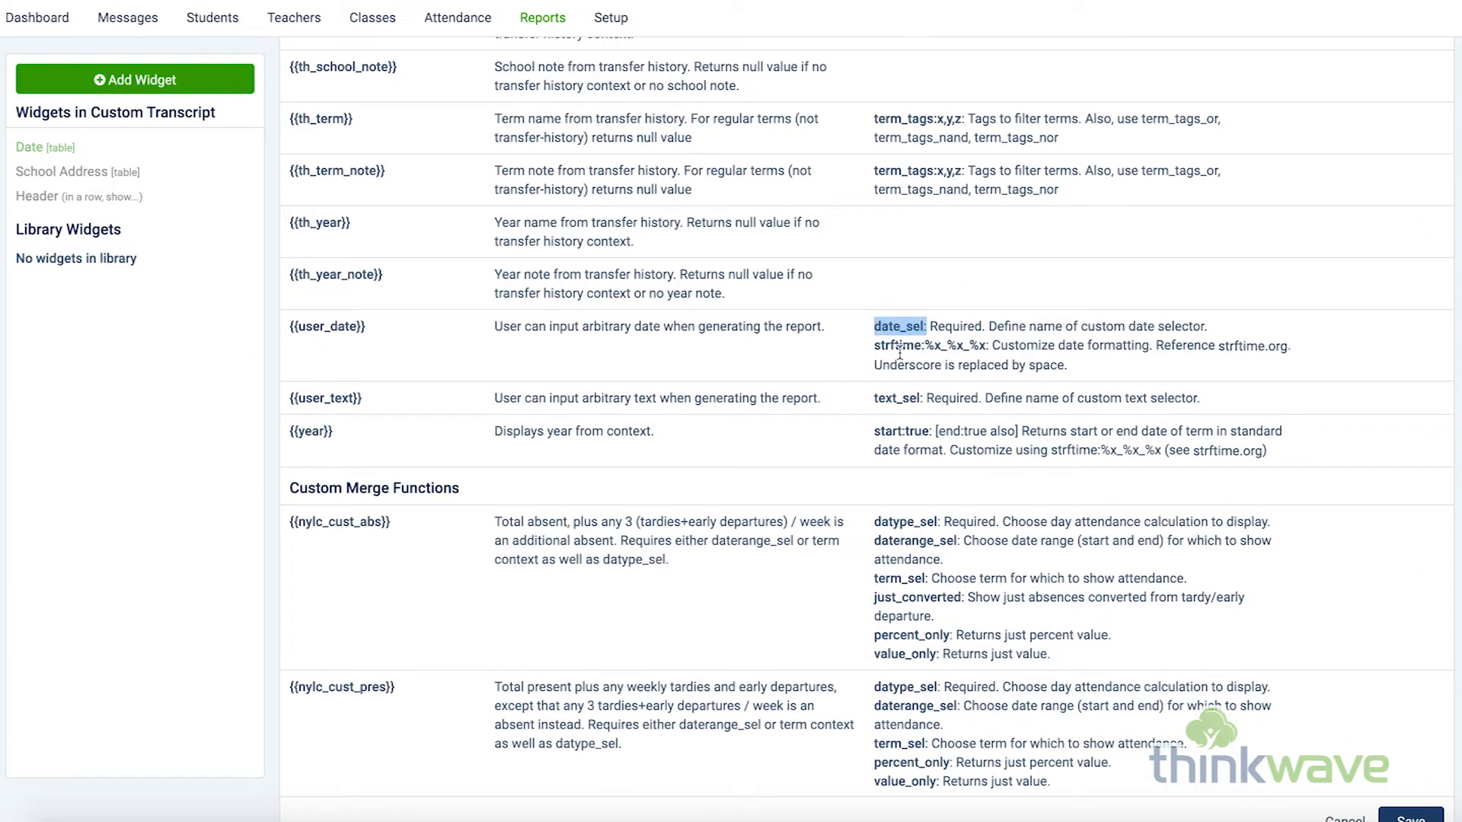
pyautogui.scroll(20, 779, 362)
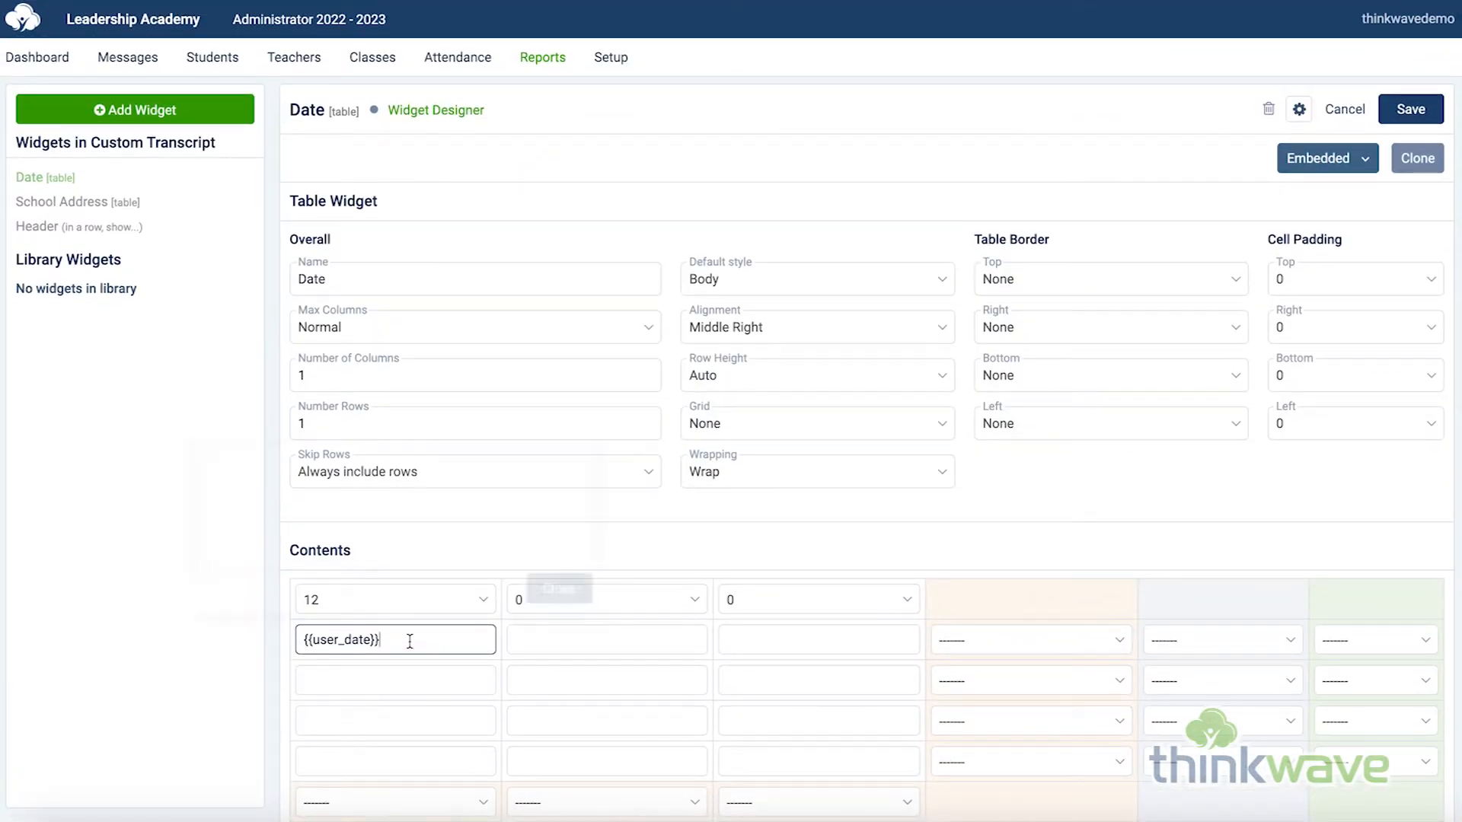
pyautogui.click(405, 638)
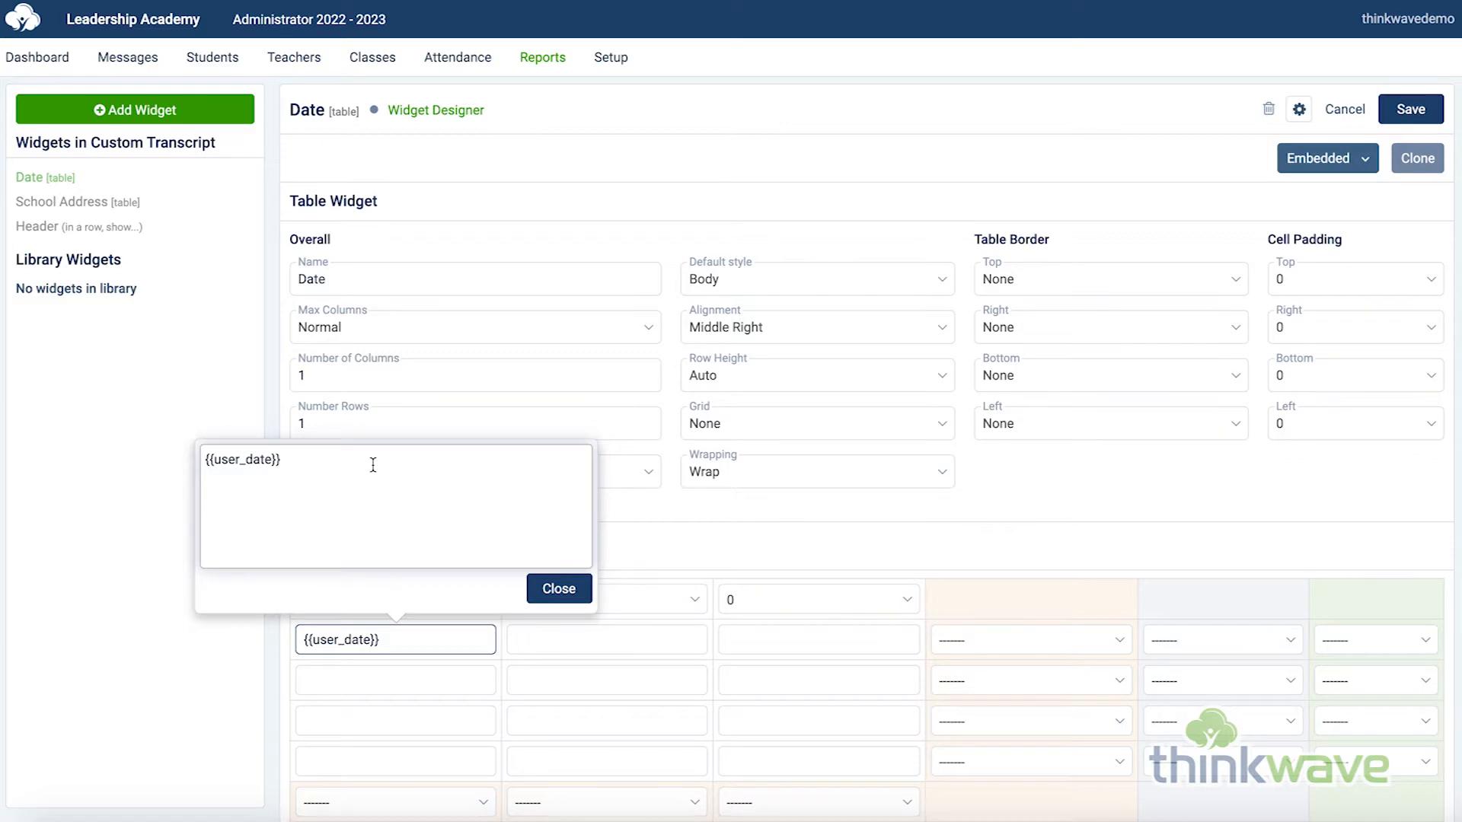
pyautogui.write('|date_sel:Report_date')
pyautogui.click(545, 588)
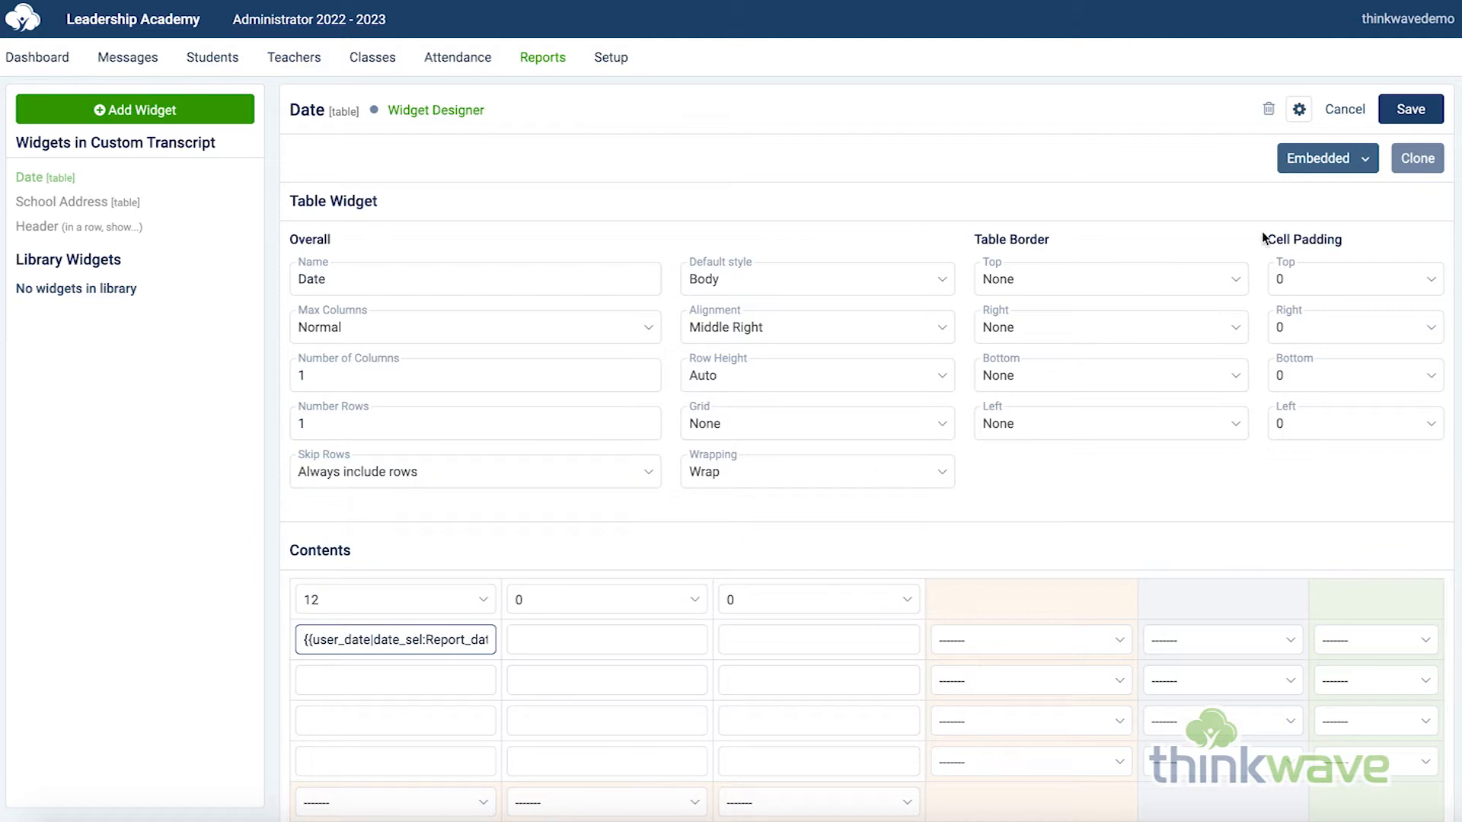
pyautogui.click(1408, 113)
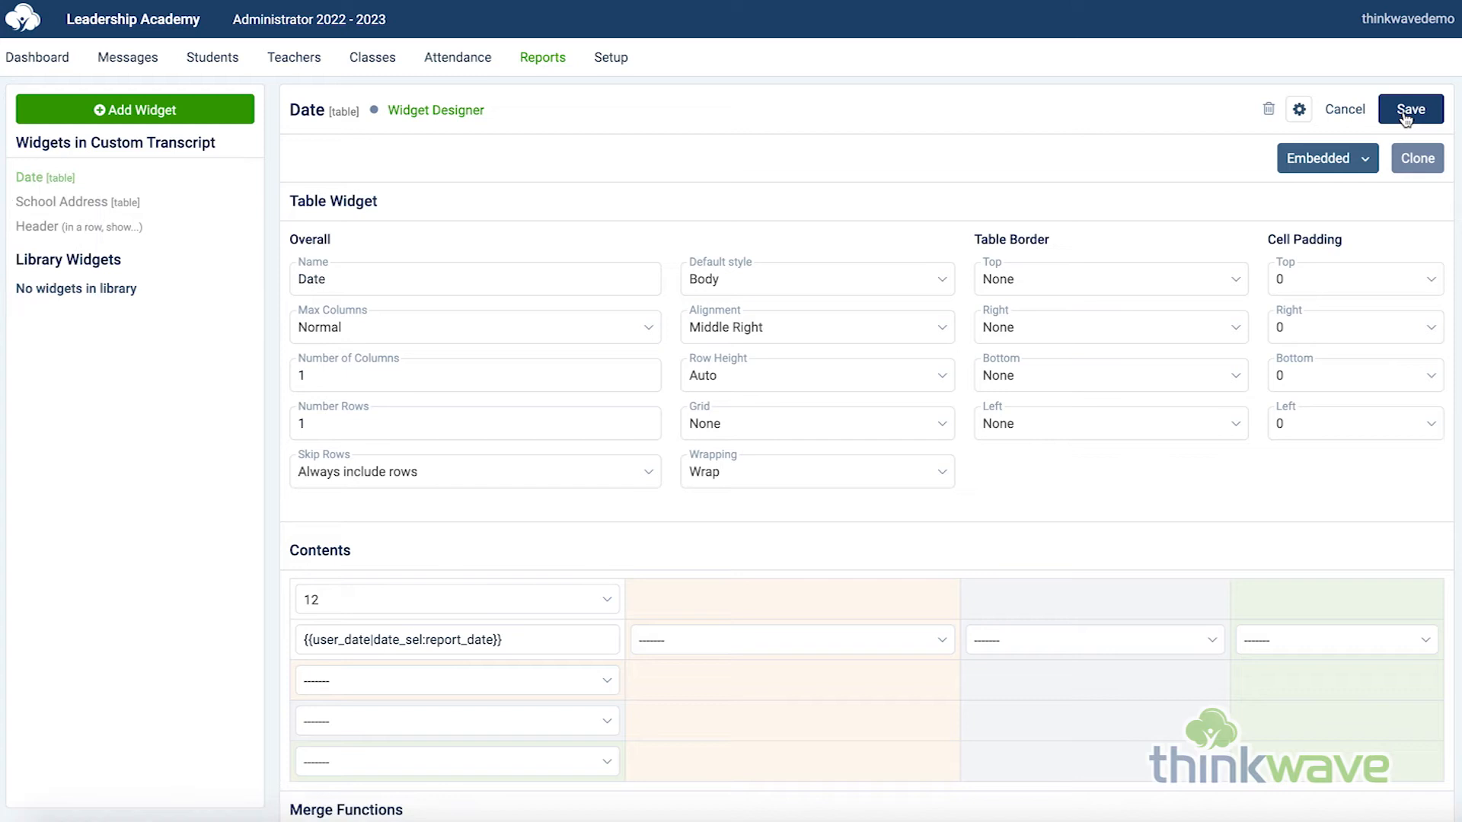
# Assign the School Address table to the Header row's 6-wide cell and the Date table to its 4-wide cell, and save.
pyautogui.click(101, 228)
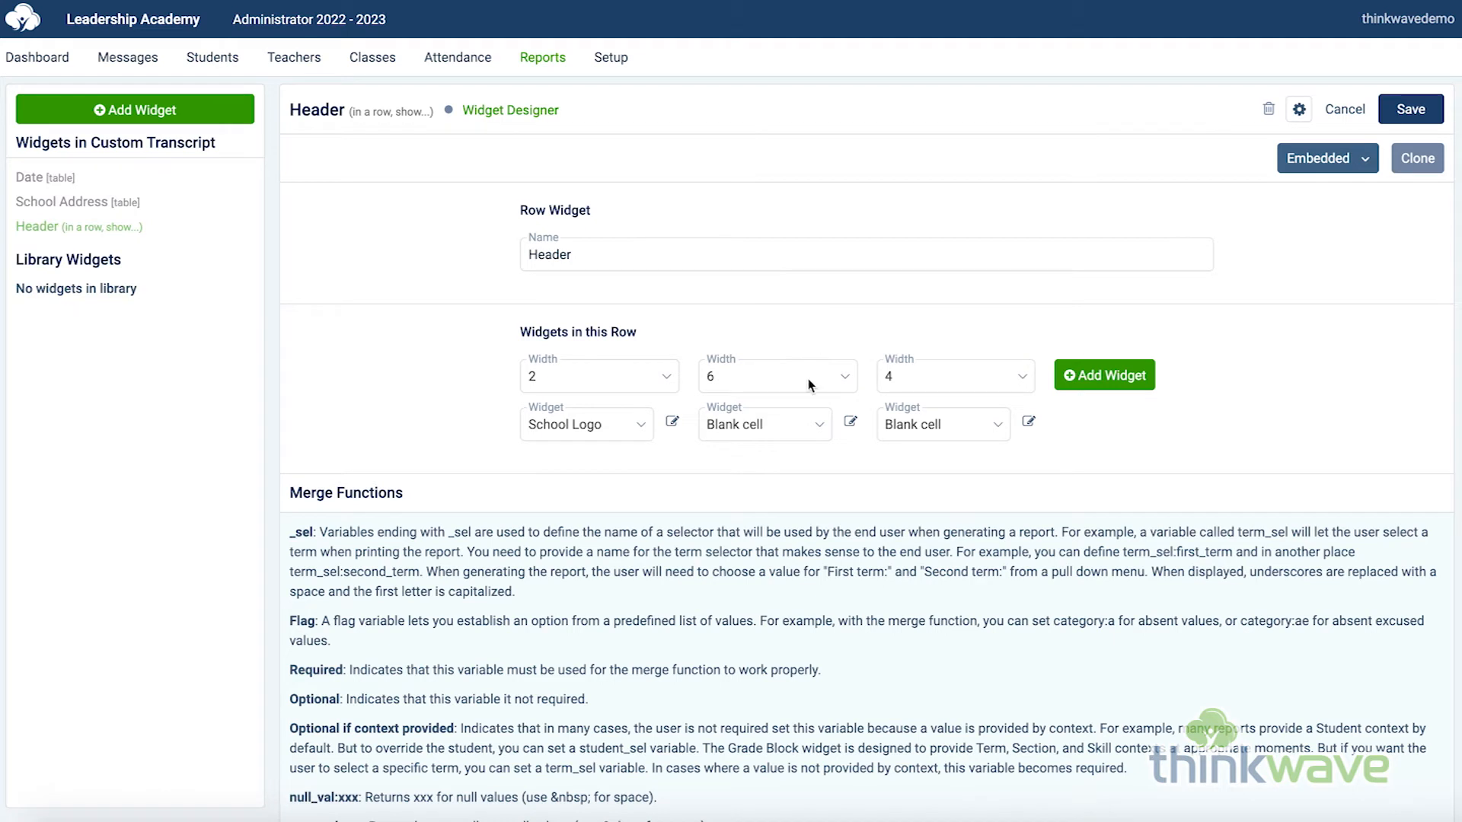
pyautogui.click(785, 428)
pyautogui.click(783, 638)
pyautogui.click(981, 429)
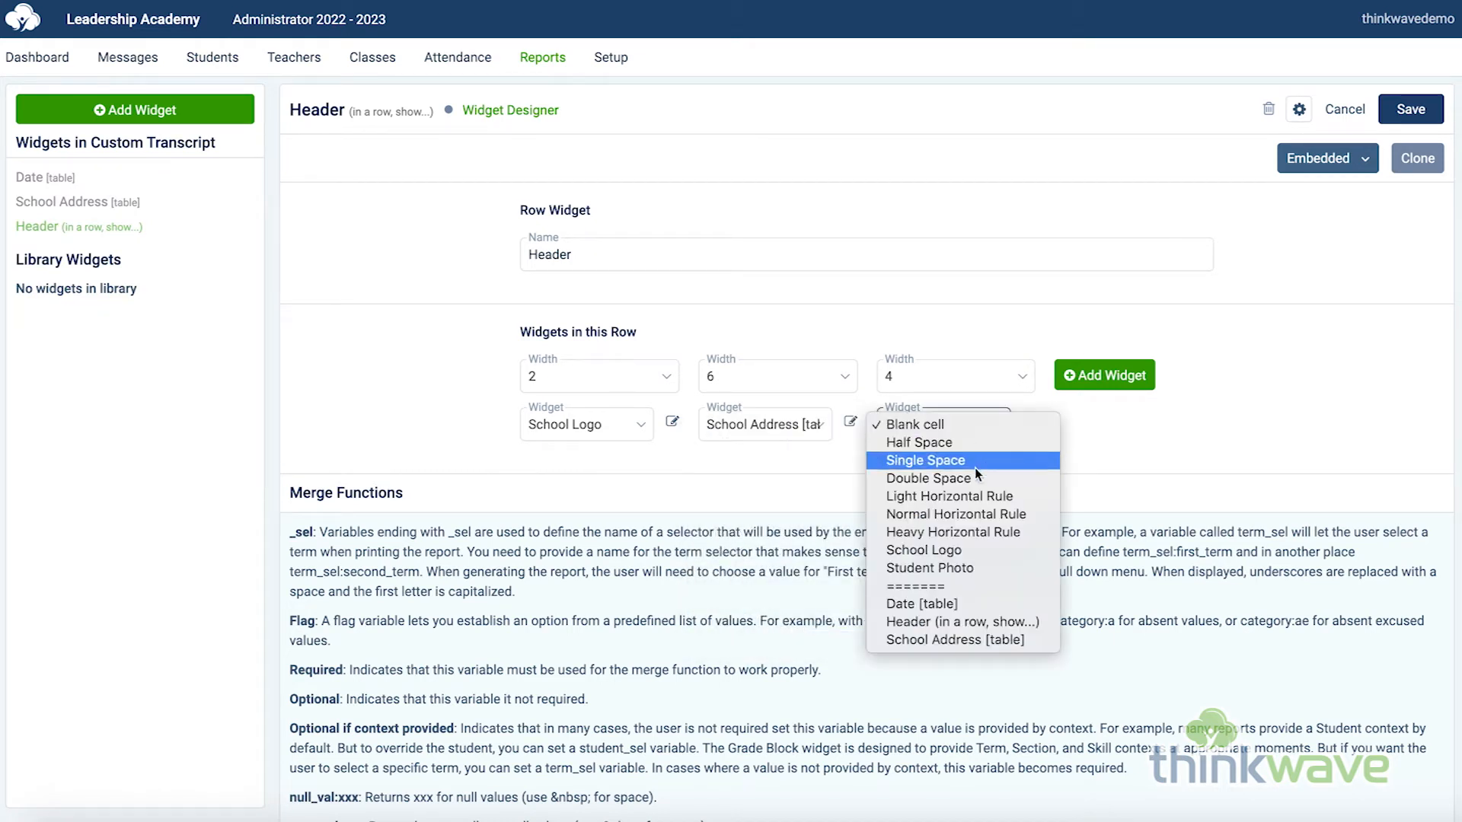
pyautogui.click(944, 607)
pyautogui.click(1419, 121)
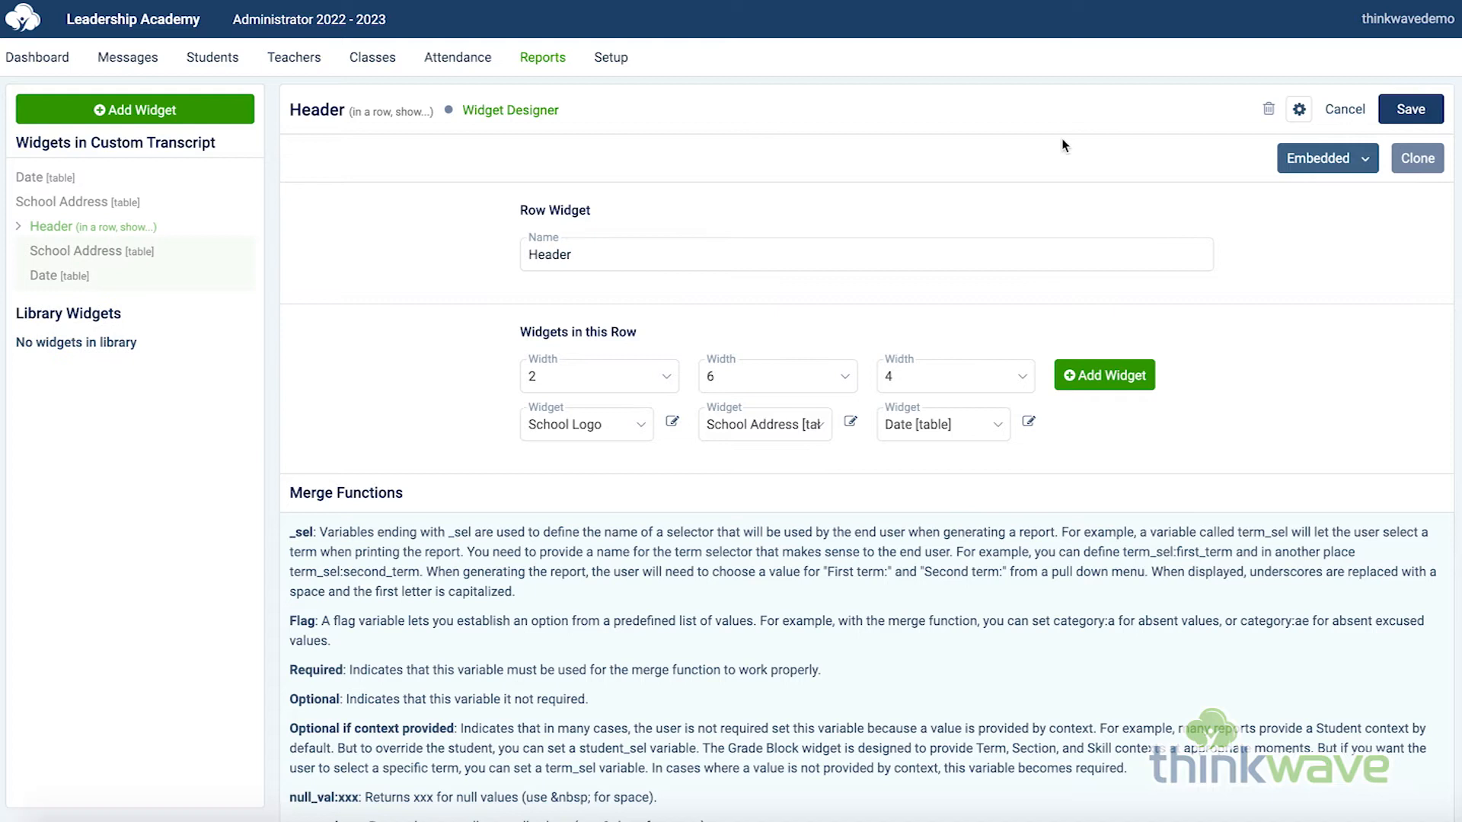
# Return to the Custom Transcript layout, place the Header widget in the first row's cell, and save the layout.
pyautogui.click(479, 114)
pyautogui.click(521, 199)
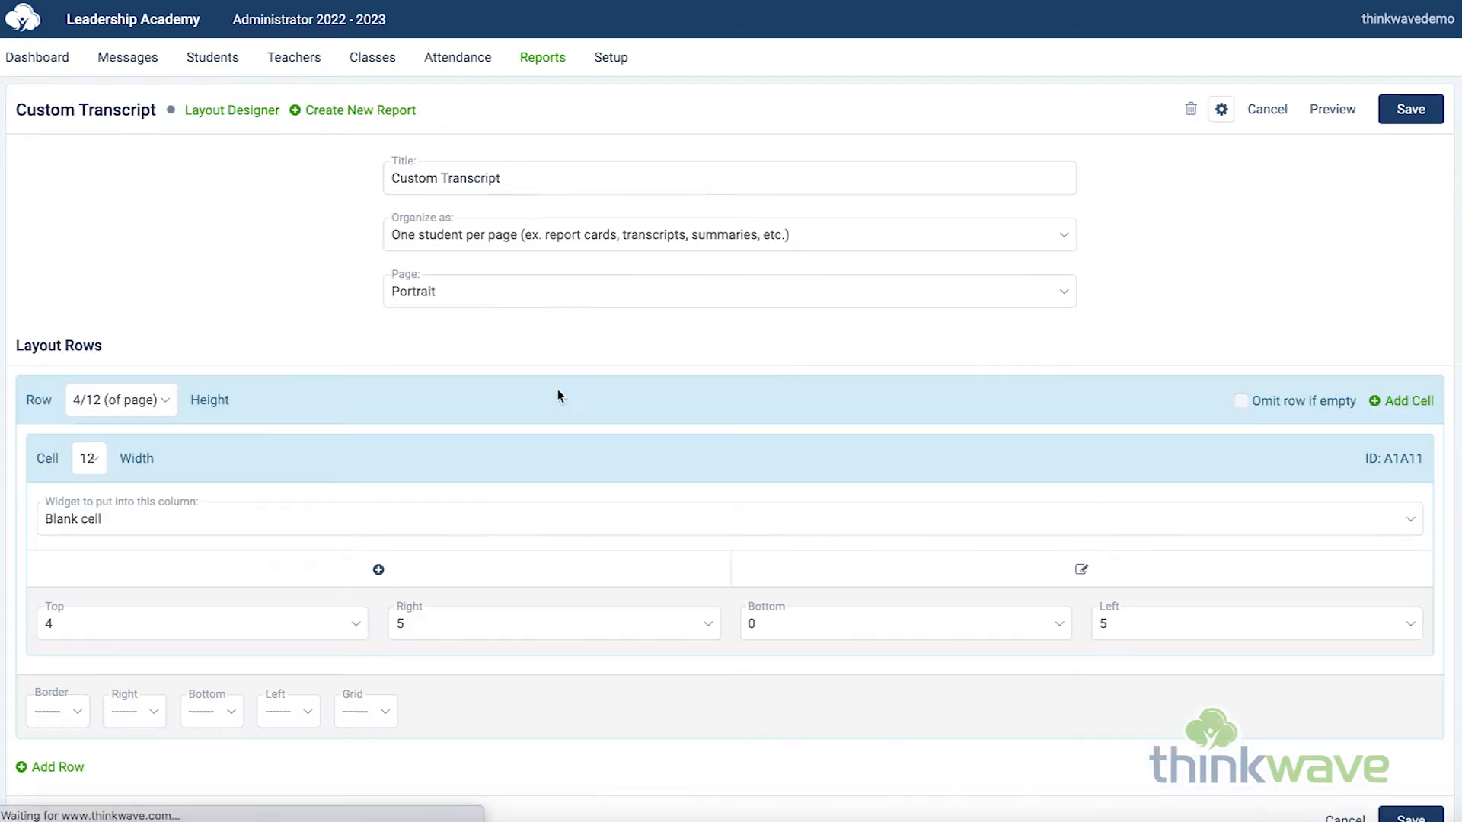
pyautogui.click(446, 531)
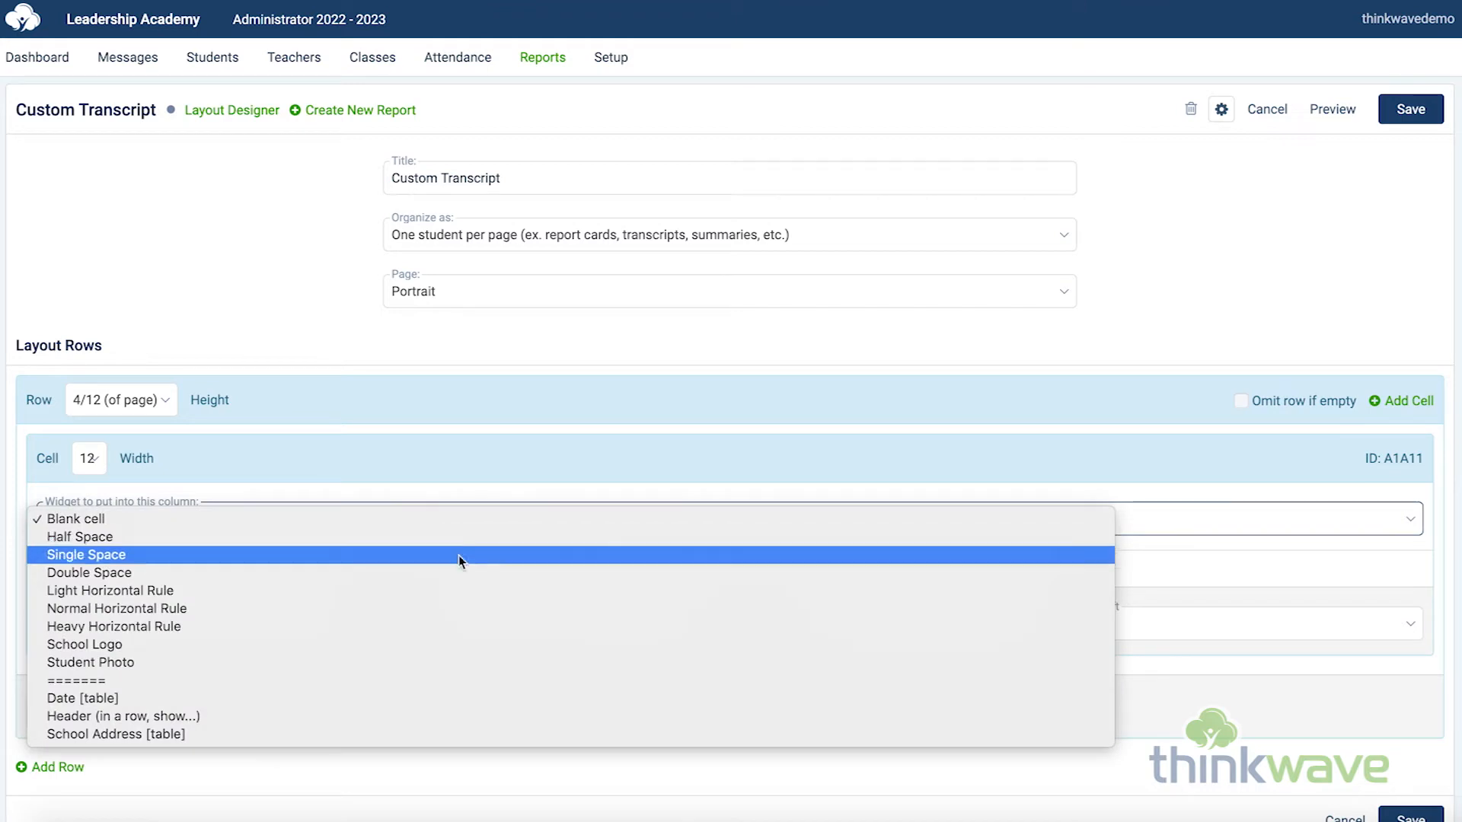
pyautogui.click(419, 716)
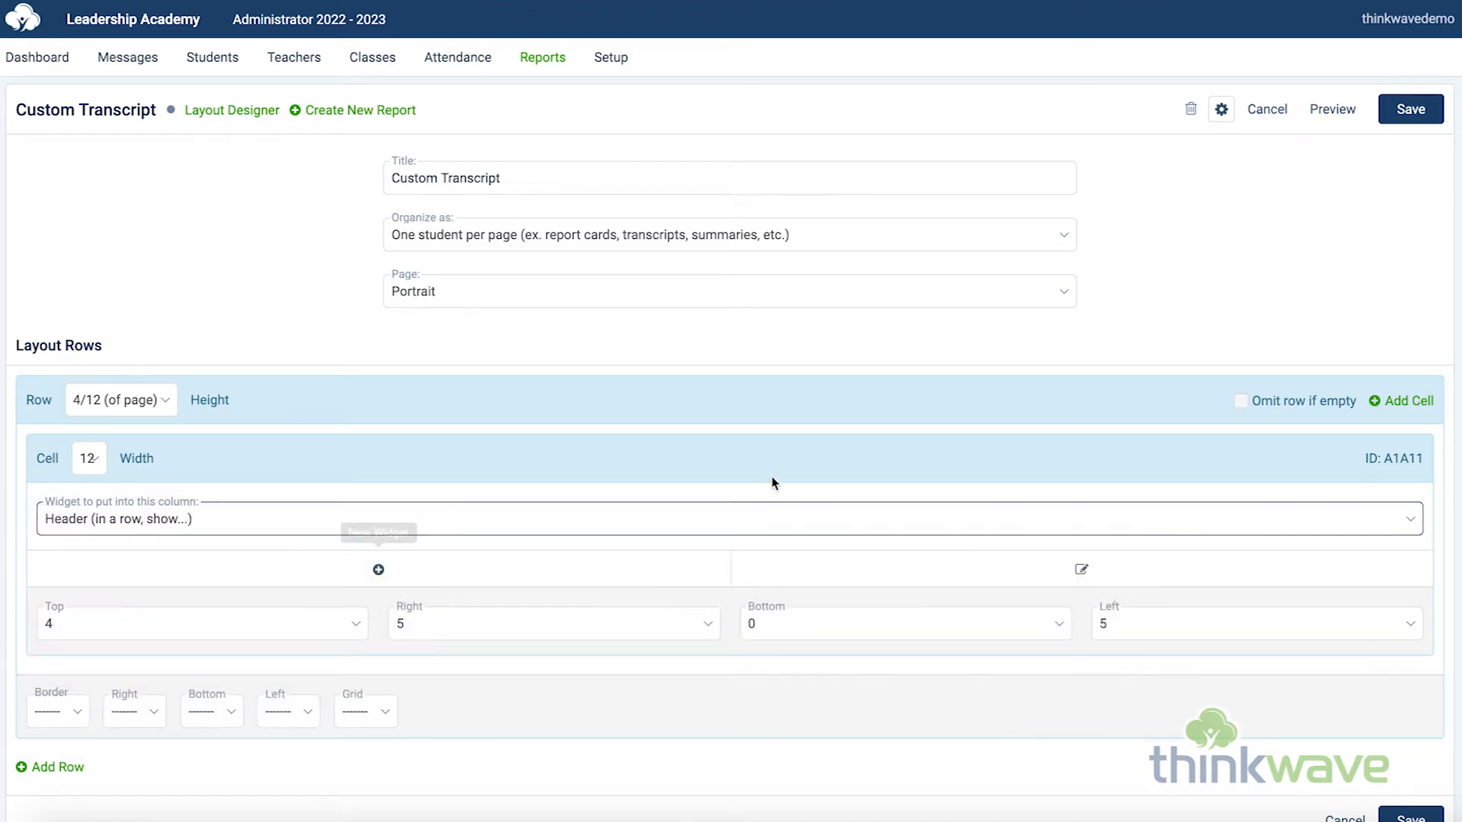
pyautogui.click(1400, 116)
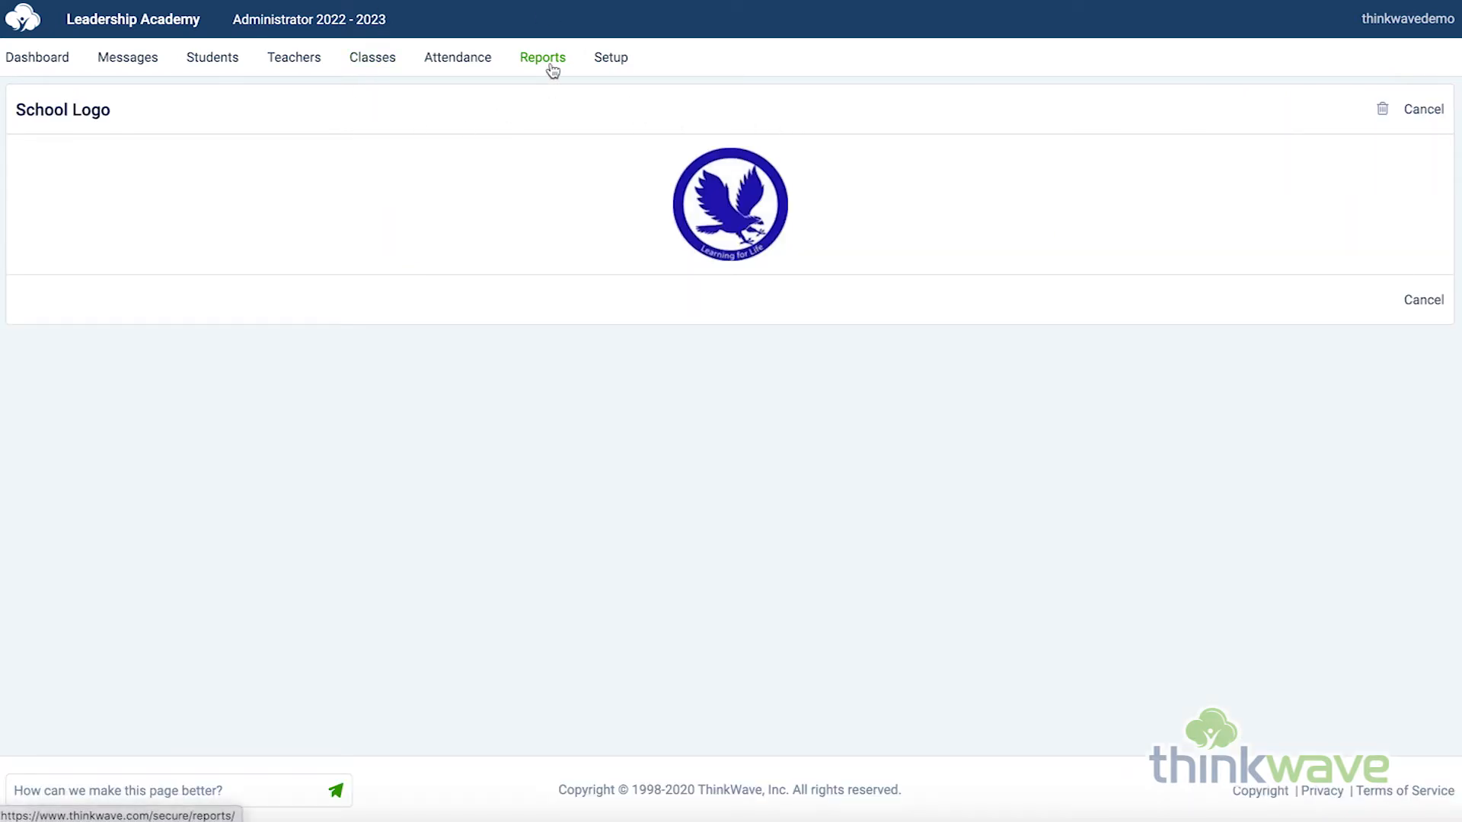
# Generate the Custom Transcript report for the first listed student with the report date 9 Sep 2020.
pyautogui.click(554, 72)
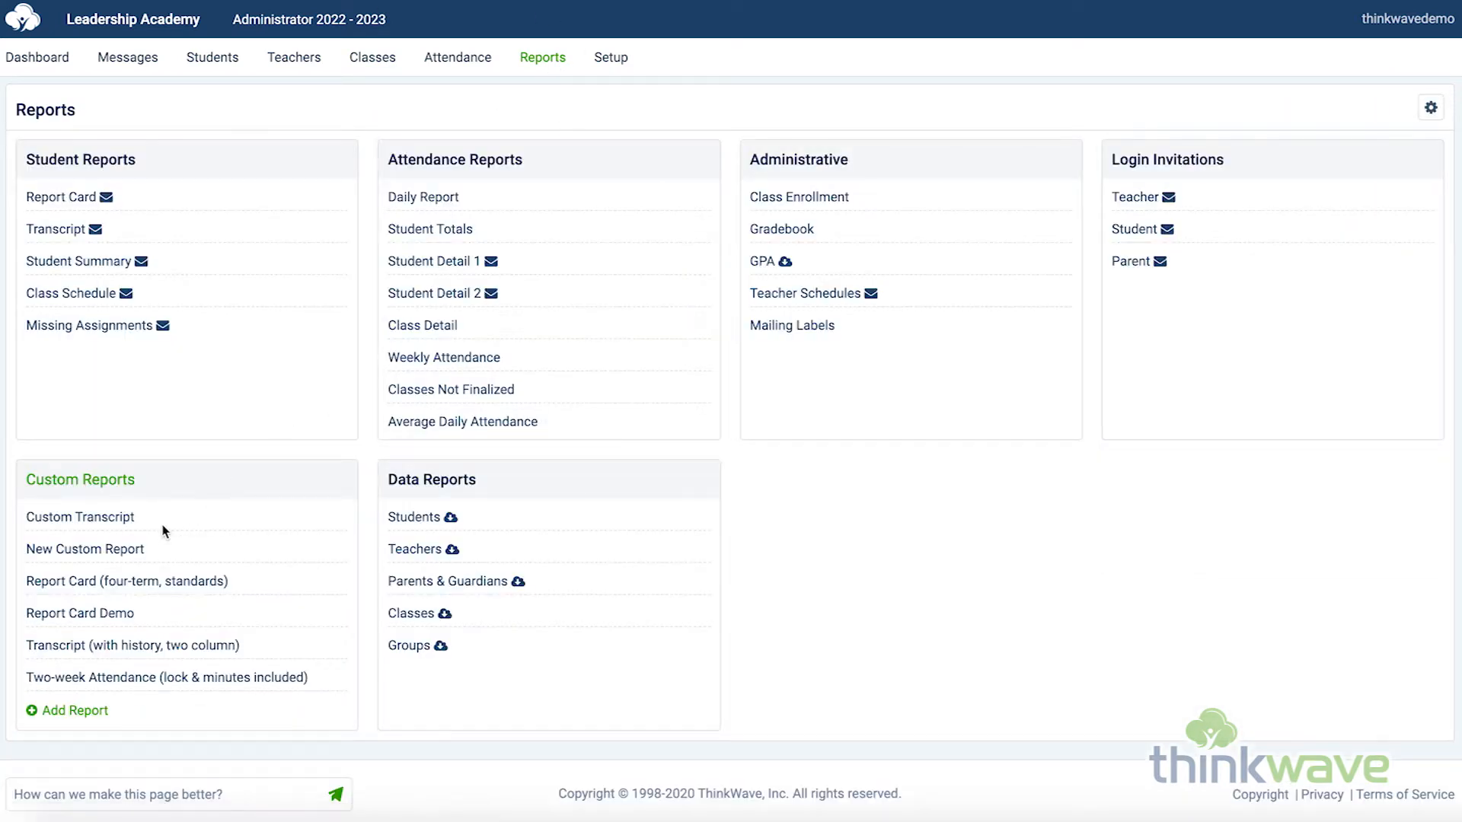
pyautogui.click(120, 525)
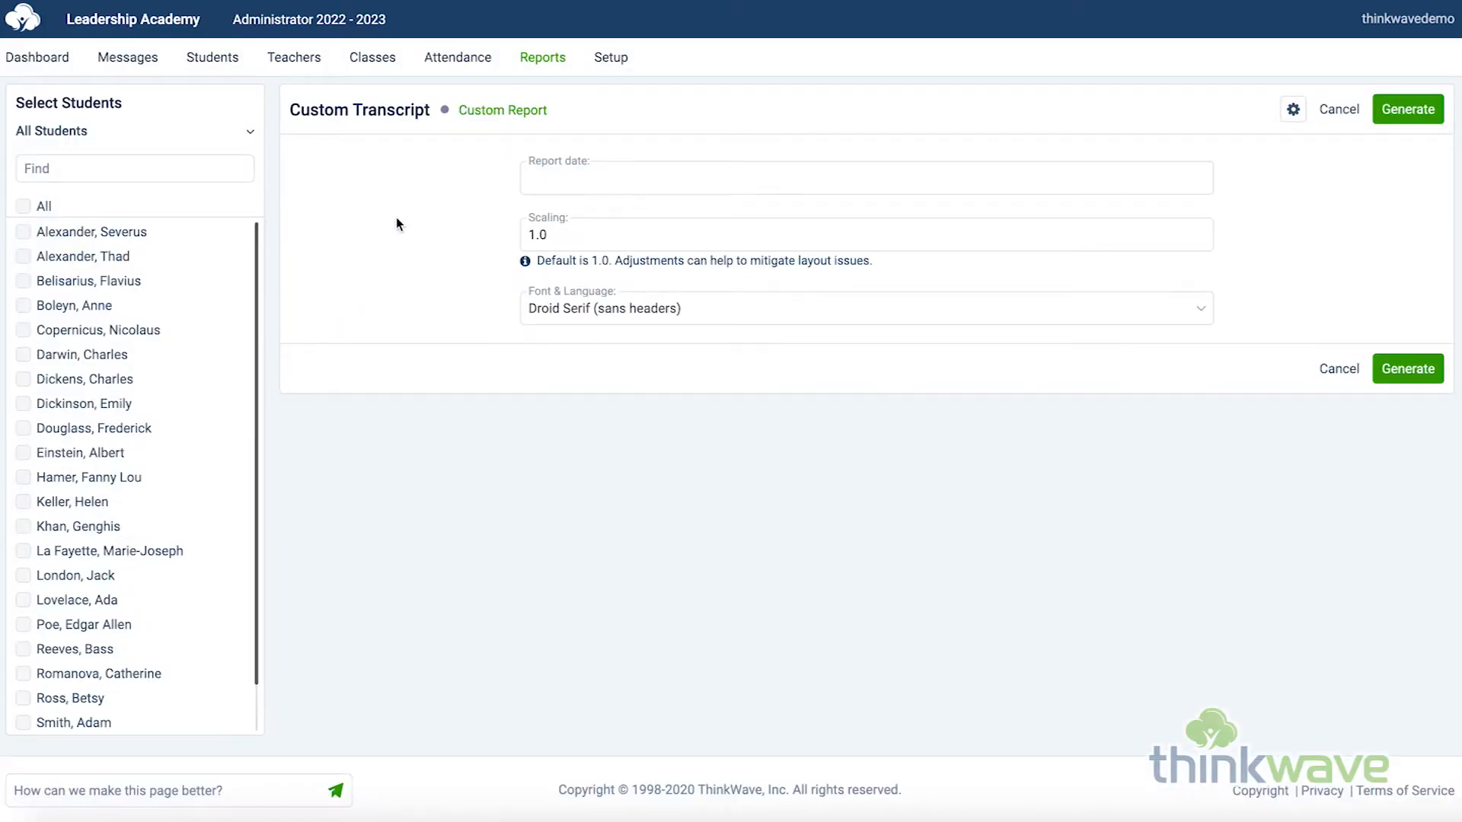
pyautogui.click(618, 177)
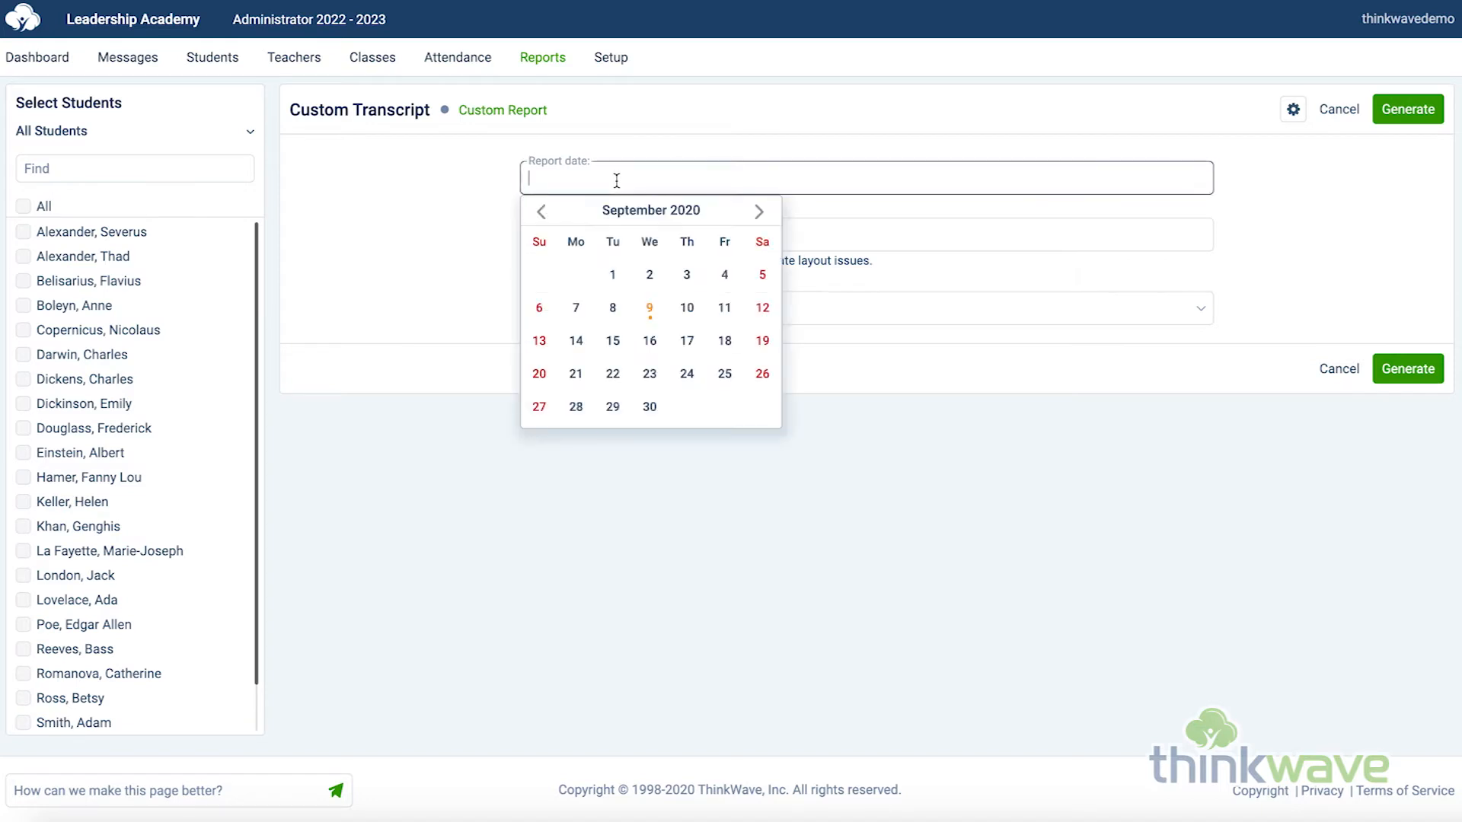
pyautogui.click(650, 308)
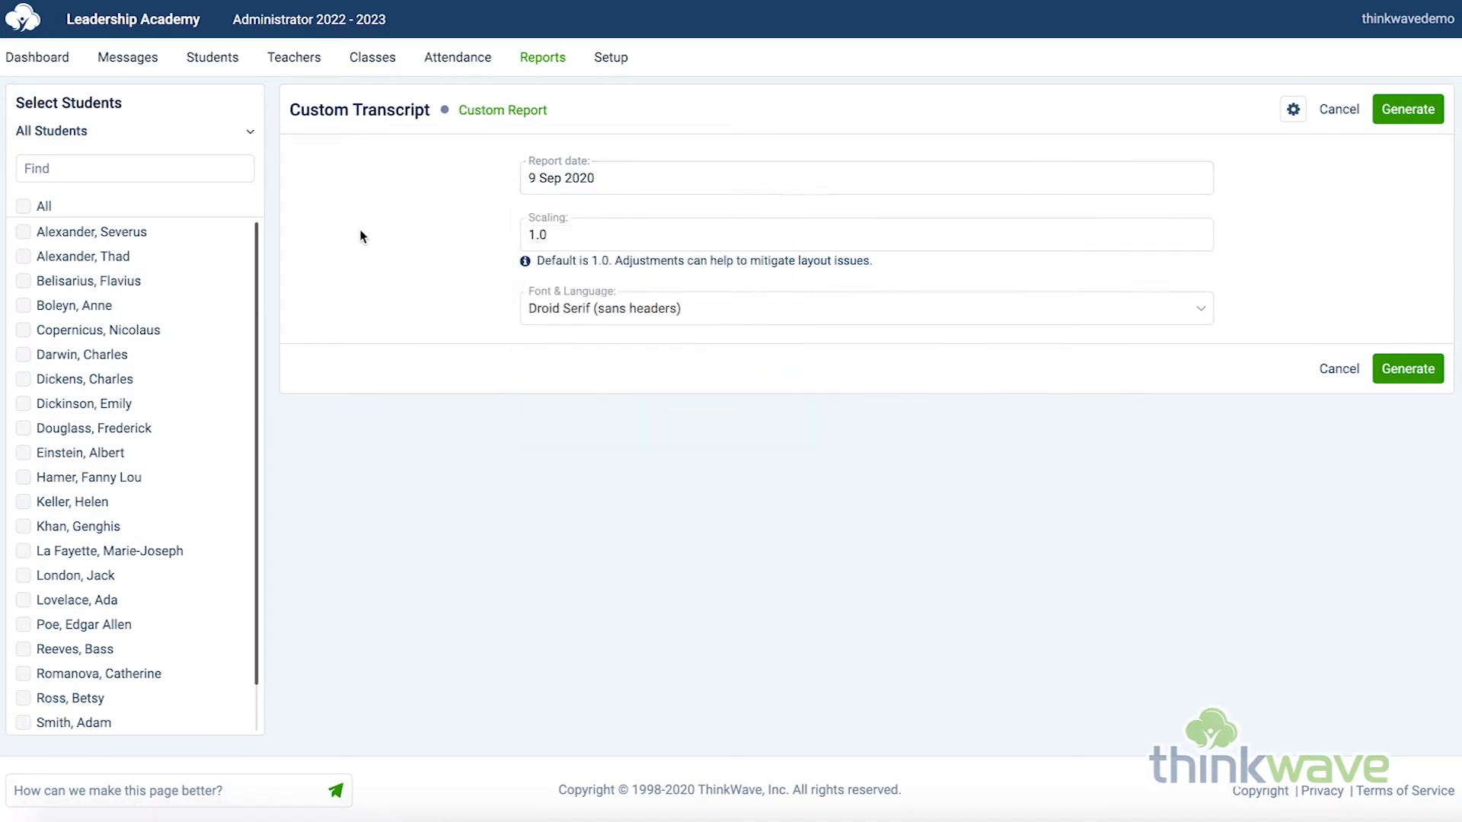
pyautogui.click(78, 234)
pyautogui.click(1404, 114)
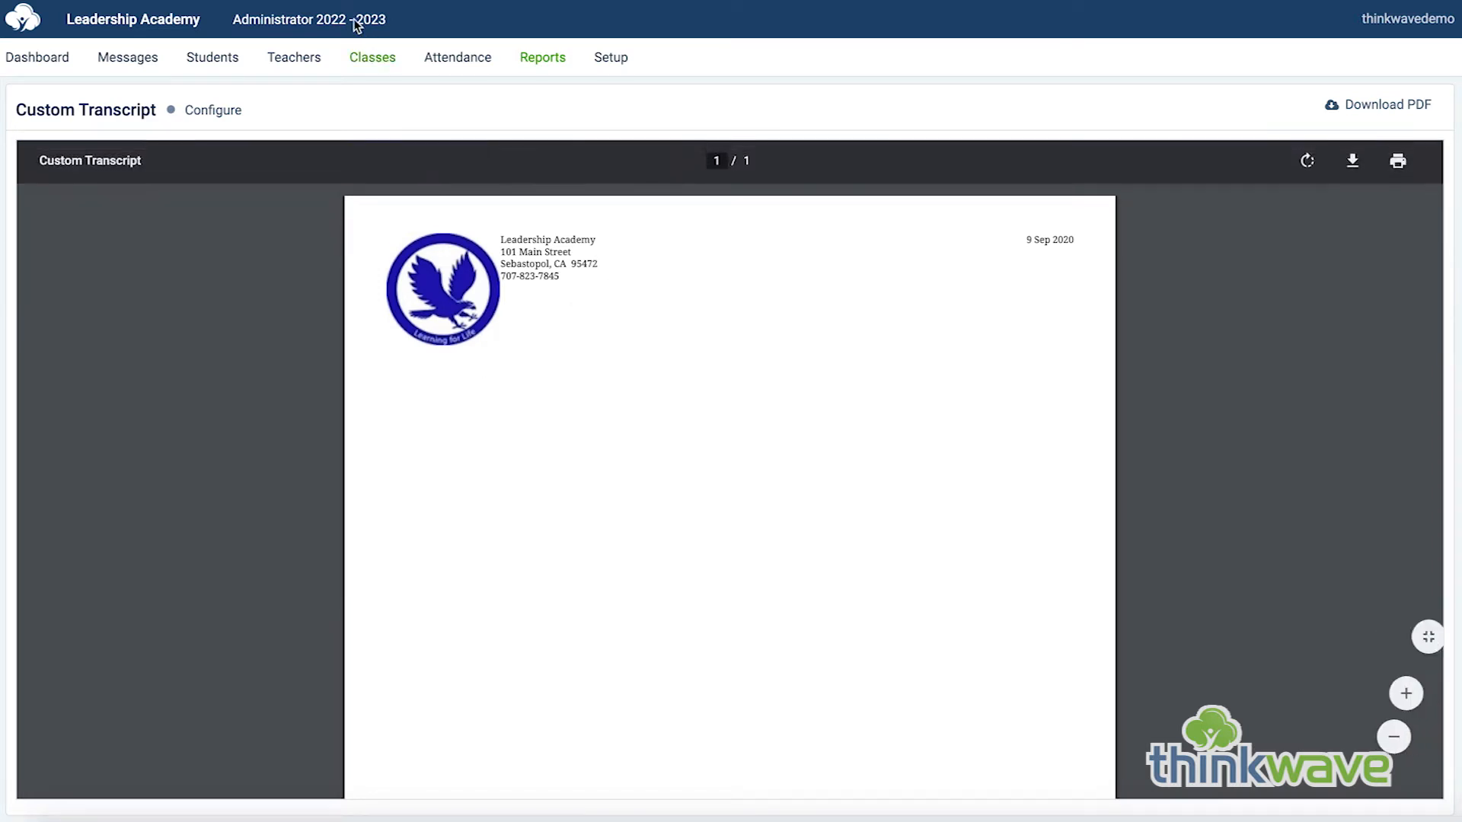
# Open the School Address table from the Header widget, set the {{school}} row's style to H1, and save.
pyautogui.click(329, 1)
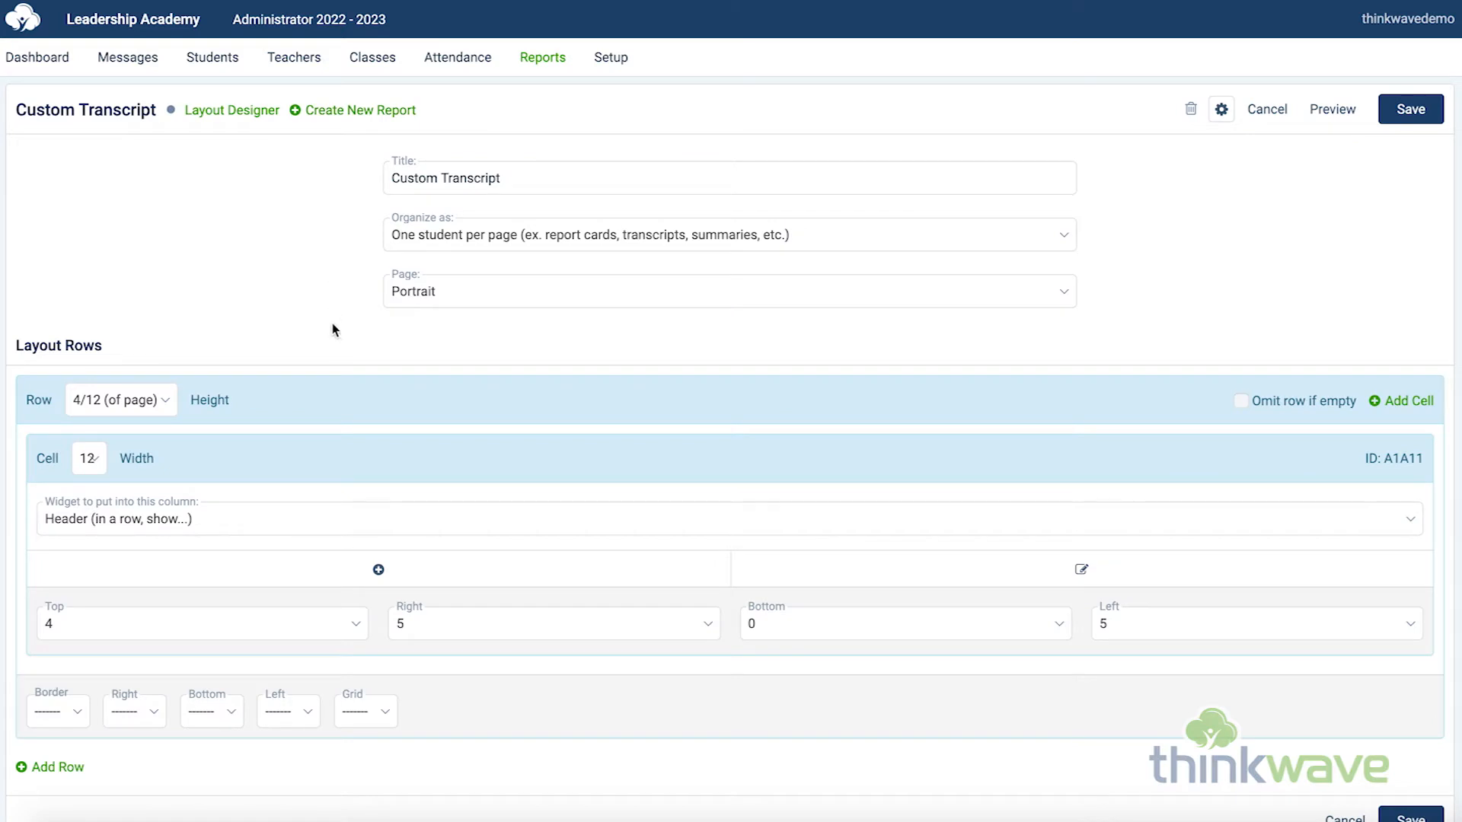
pyautogui.click(239, 114)
pyautogui.click(245, 236)
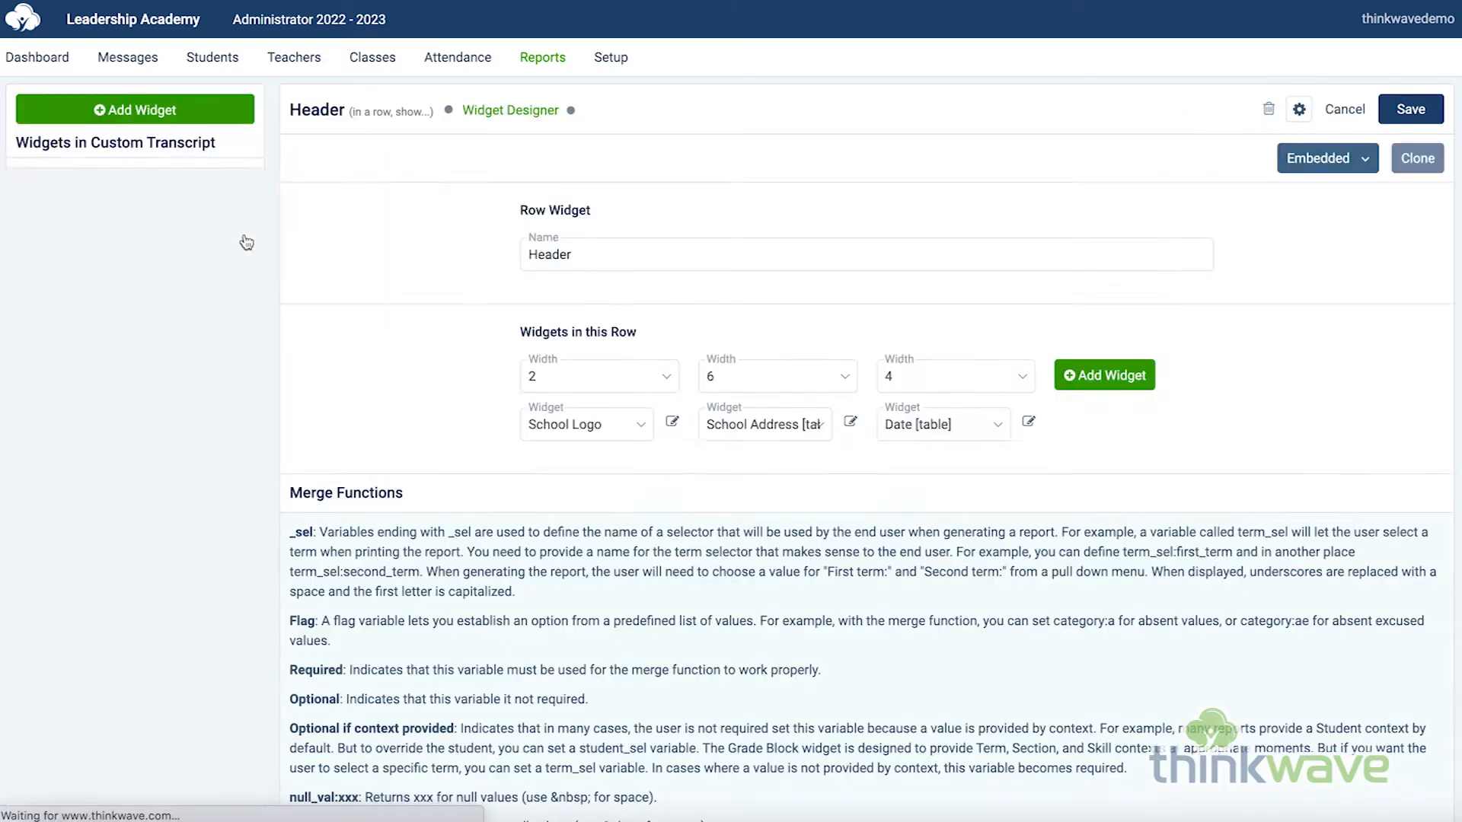
pyautogui.click(853, 427)
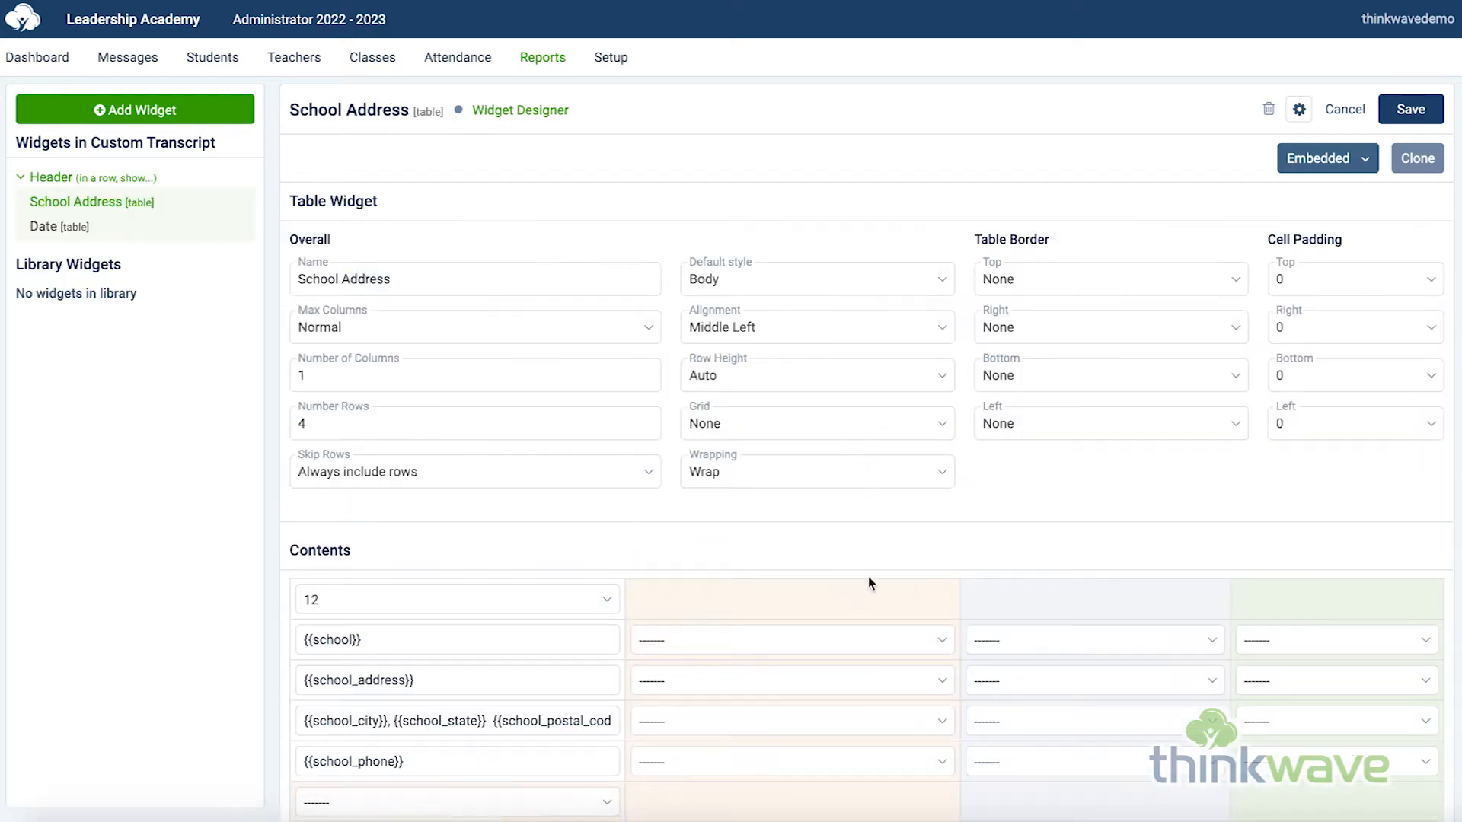
pyautogui.click(852, 638)
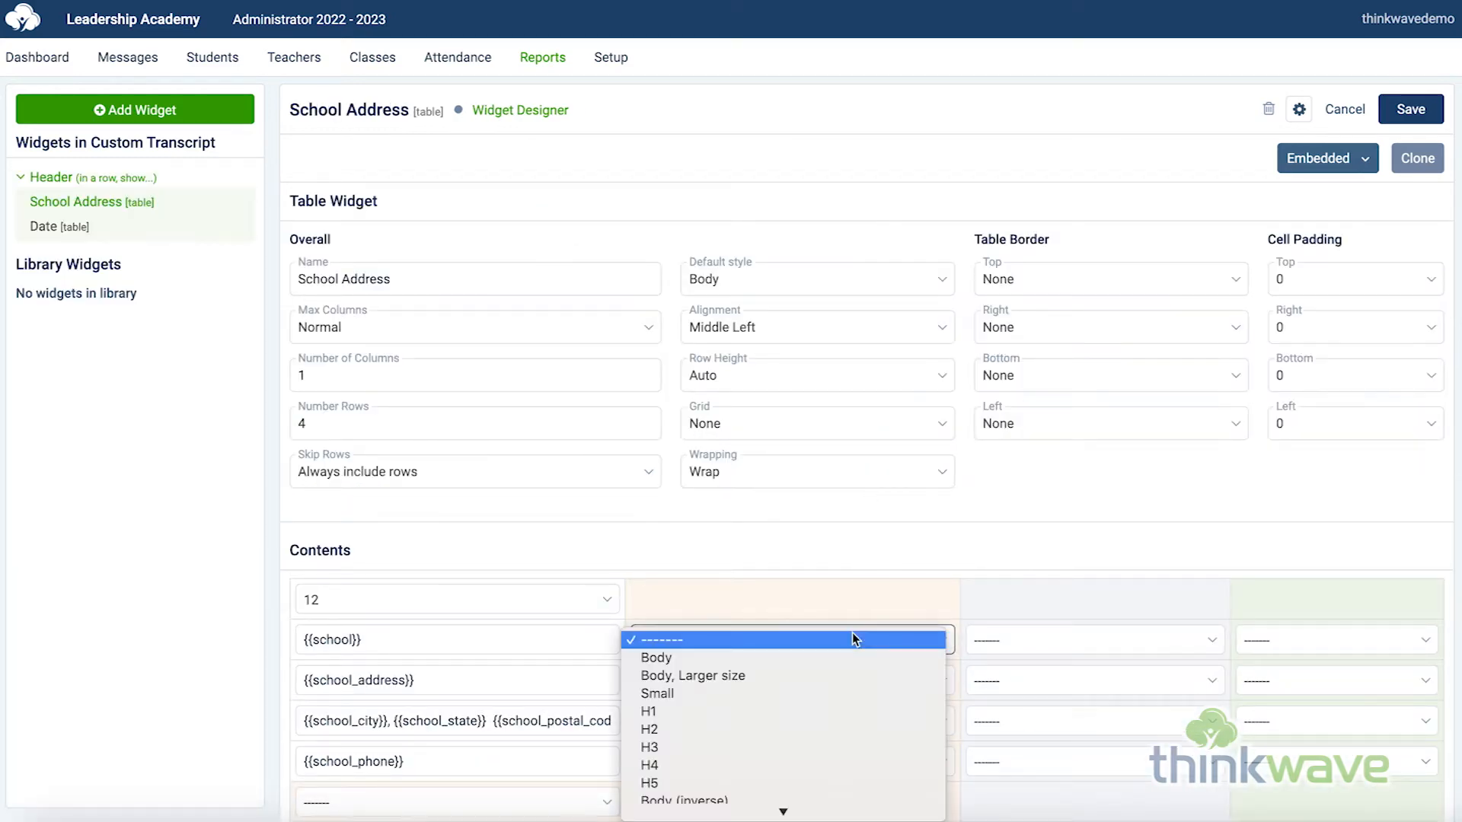
pyautogui.click(843, 713)
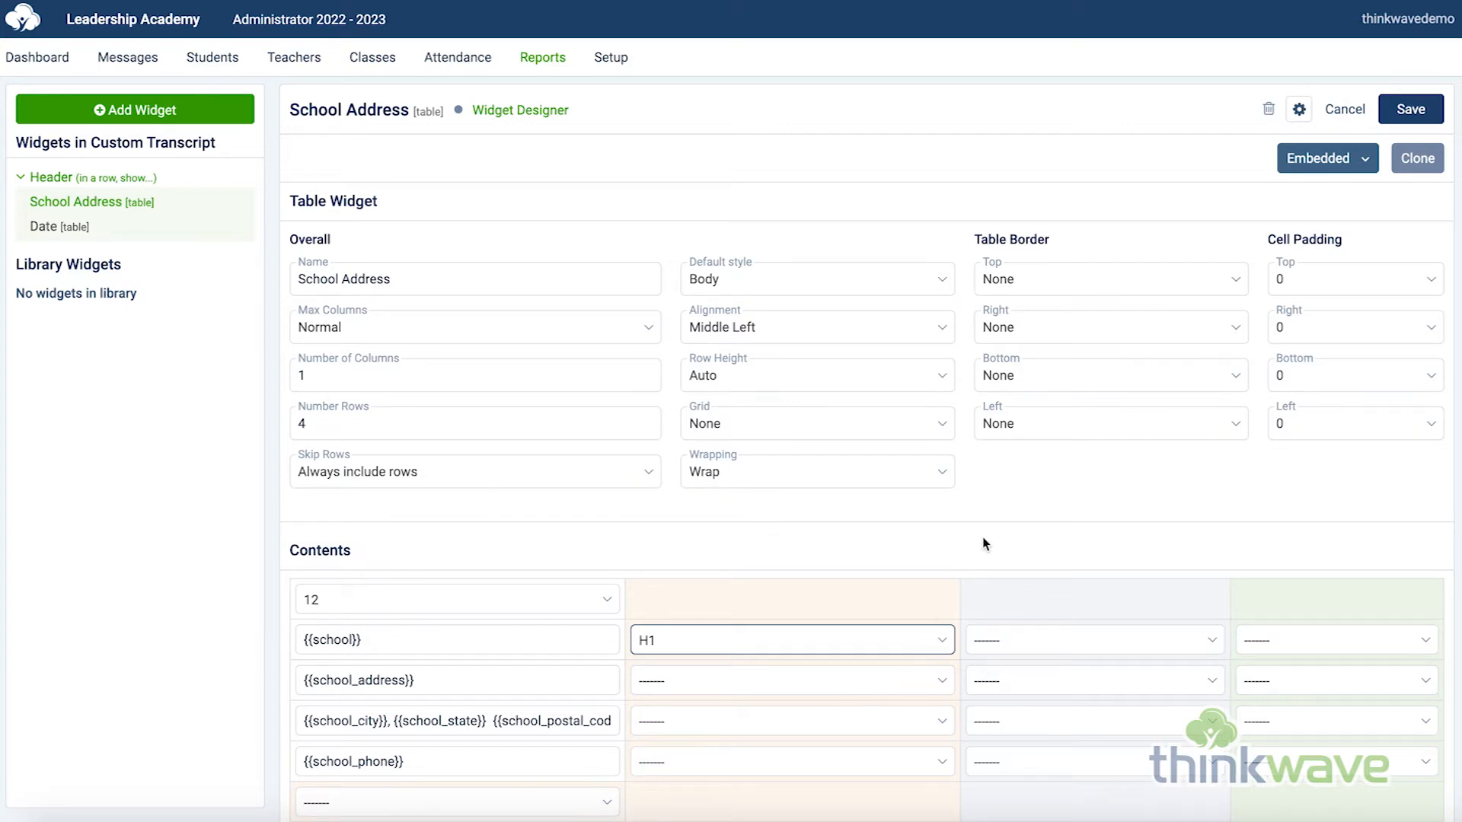
pyautogui.click(1405, 114)
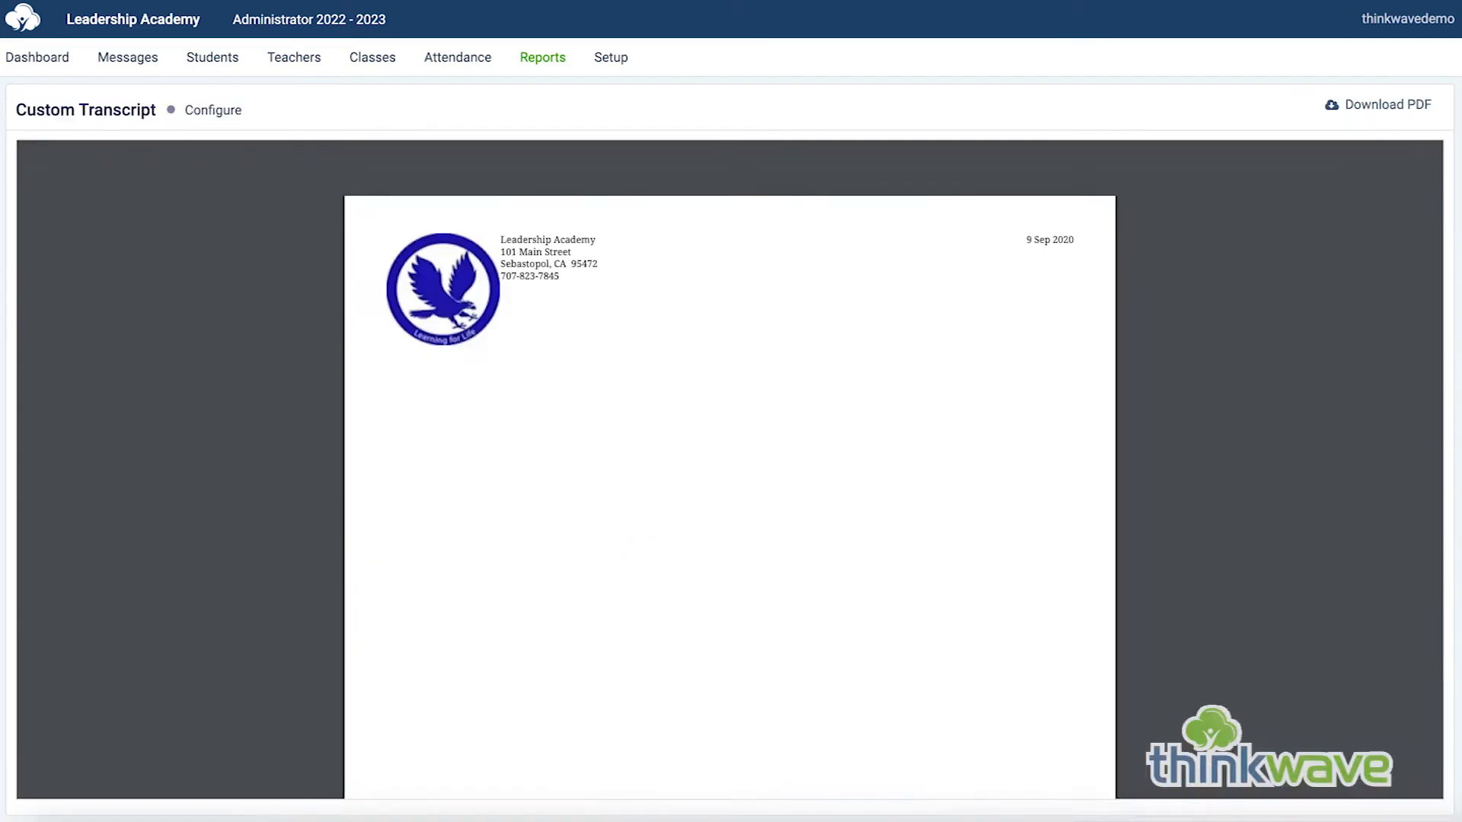
# Regenerate the Custom Transcript report for the first listed student to check the school name's style.
pyautogui.click(205, 114)
pyautogui.click(124, 231)
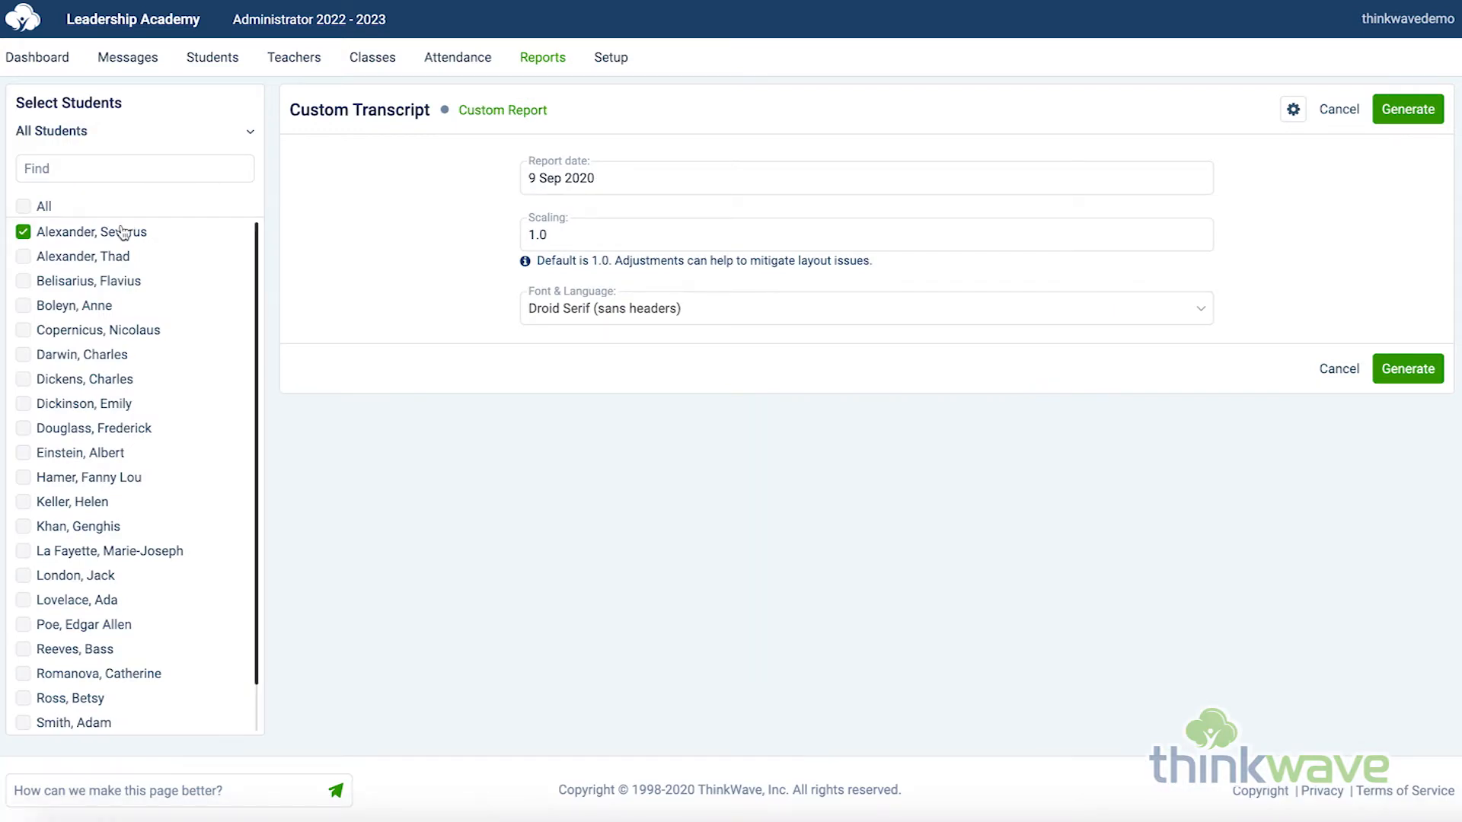
pyautogui.click(1428, 118)
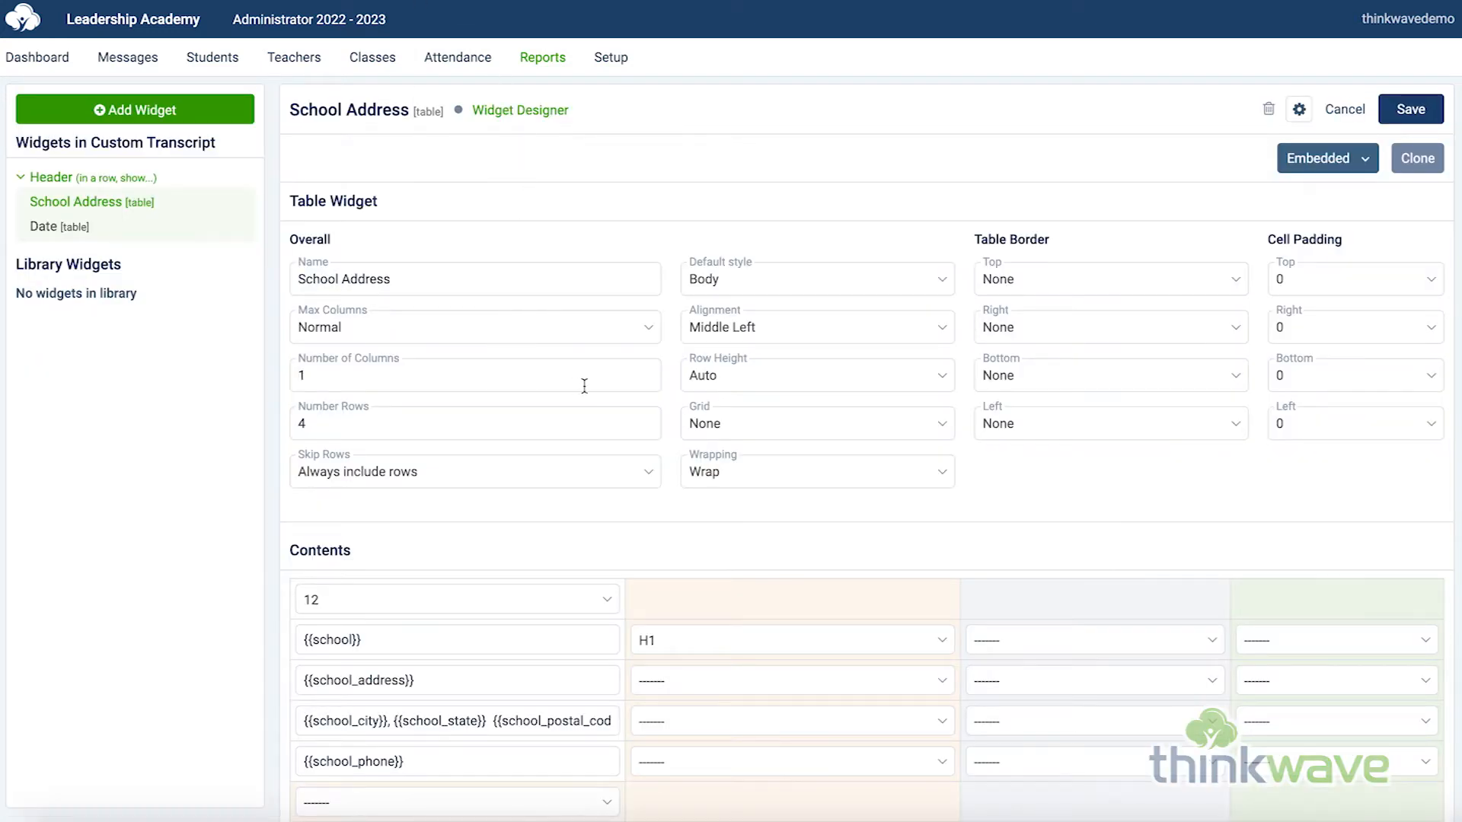
# Set the School Address table's street address, city/state/postal code and phone rows to style H2, and save the widget.
pyautogui.click(851, 685)
pyautogui.click(849, 728)
pyautogui.scroll(-5, 839, 773)
pyautogui.click(836, 709)
pyautogui.click(850, 762)
pyautogui.scroll(-5, 851, 762)
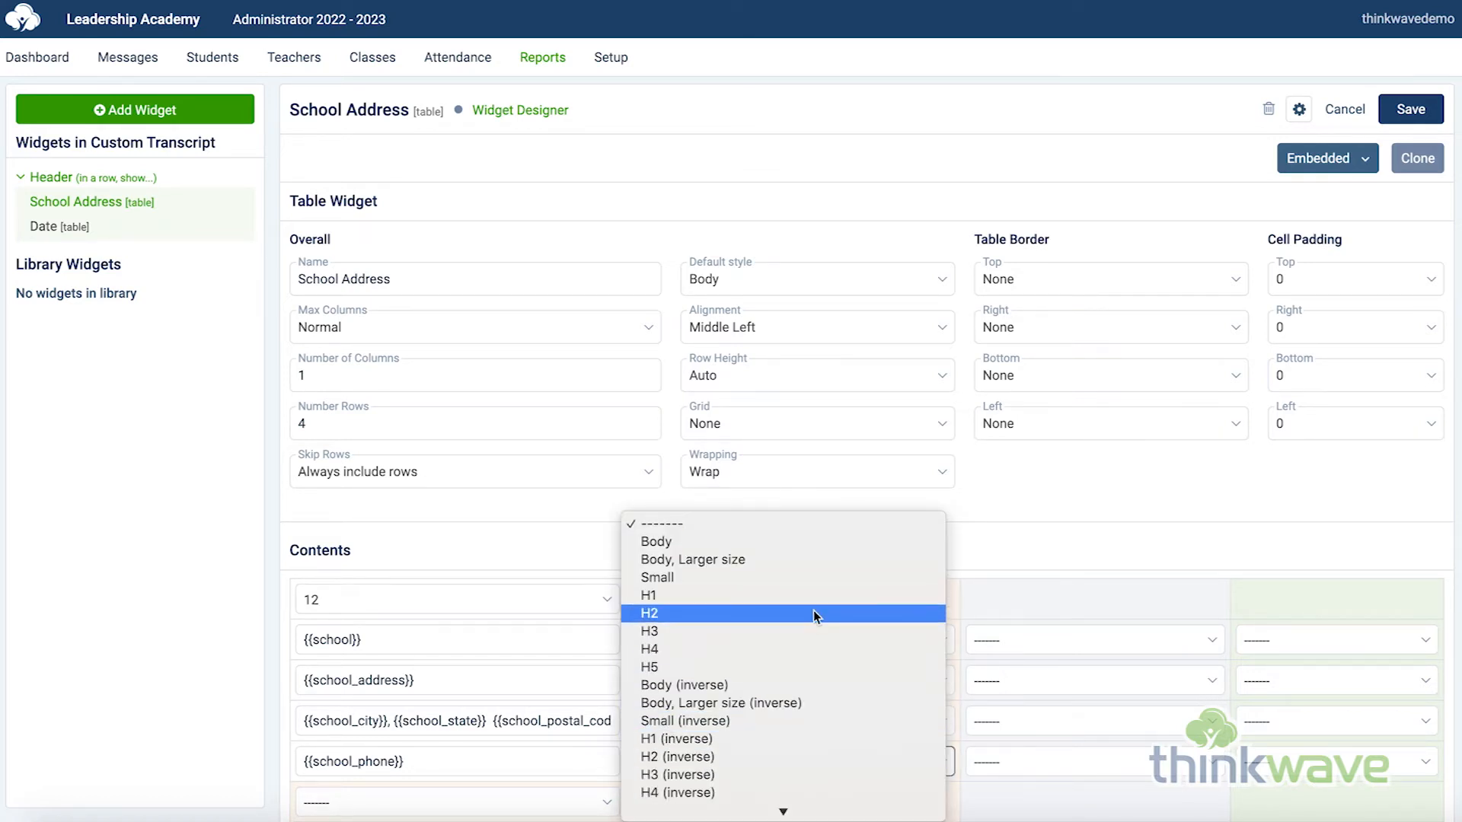
pyautogui.click(813, 610)
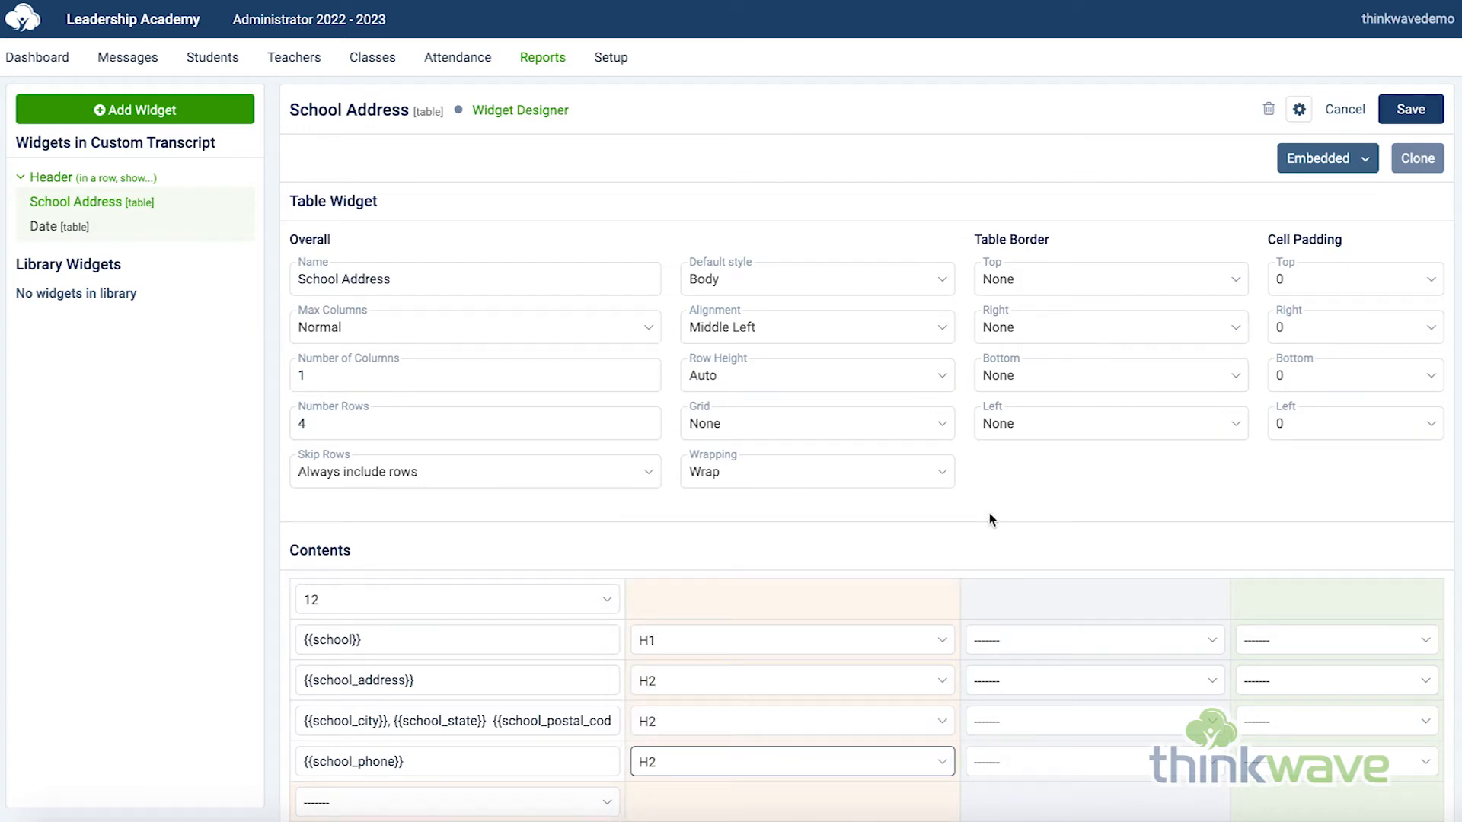
pyautogui.click(1404, 120)
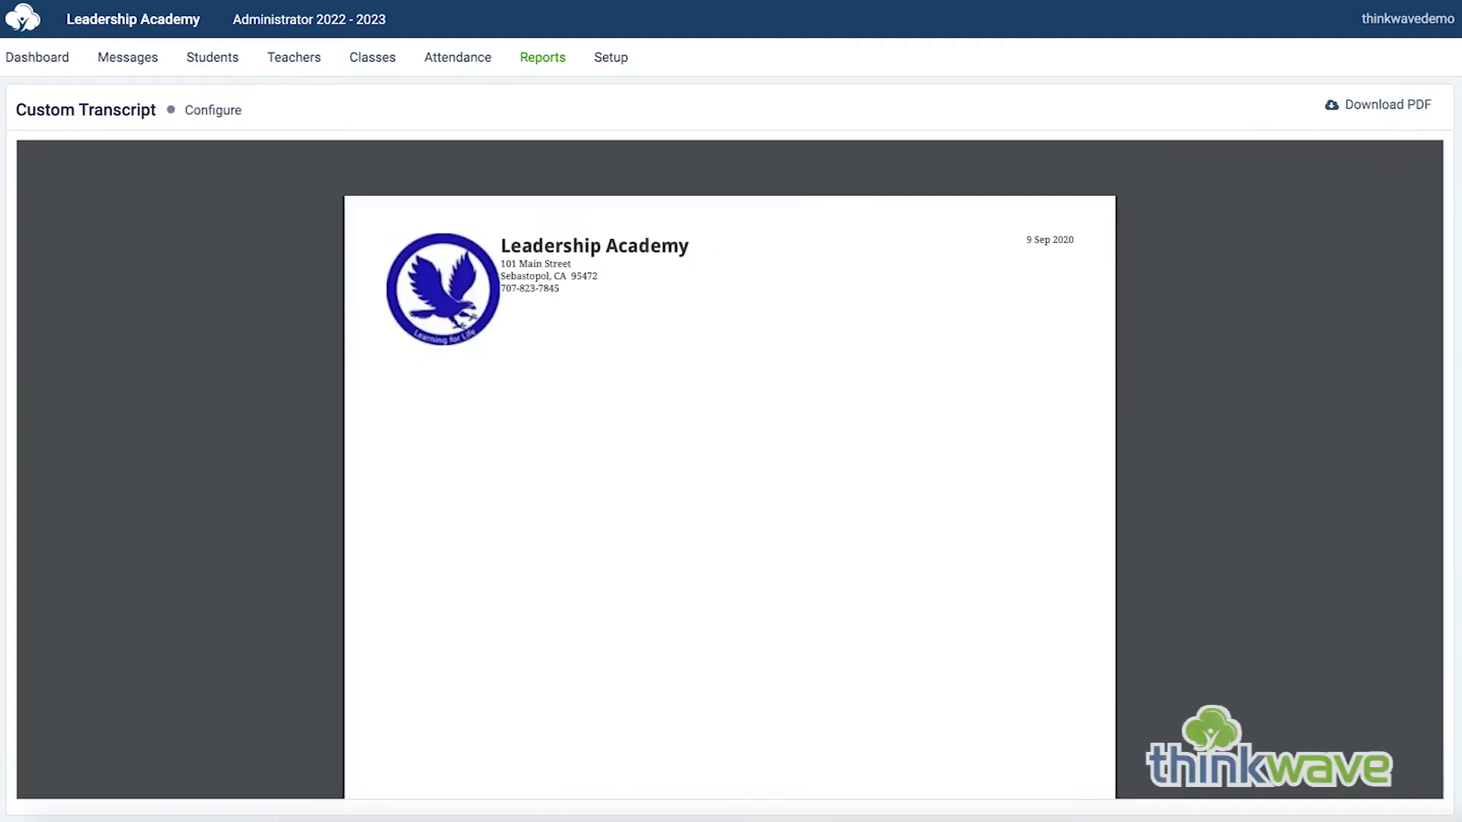
# Generate the report again for the first listed student to check the address lines' H2 style.
pyautogui.click(222, 112)
pyautogui.click(98, 232)
pyautogui.click(1405, 111)
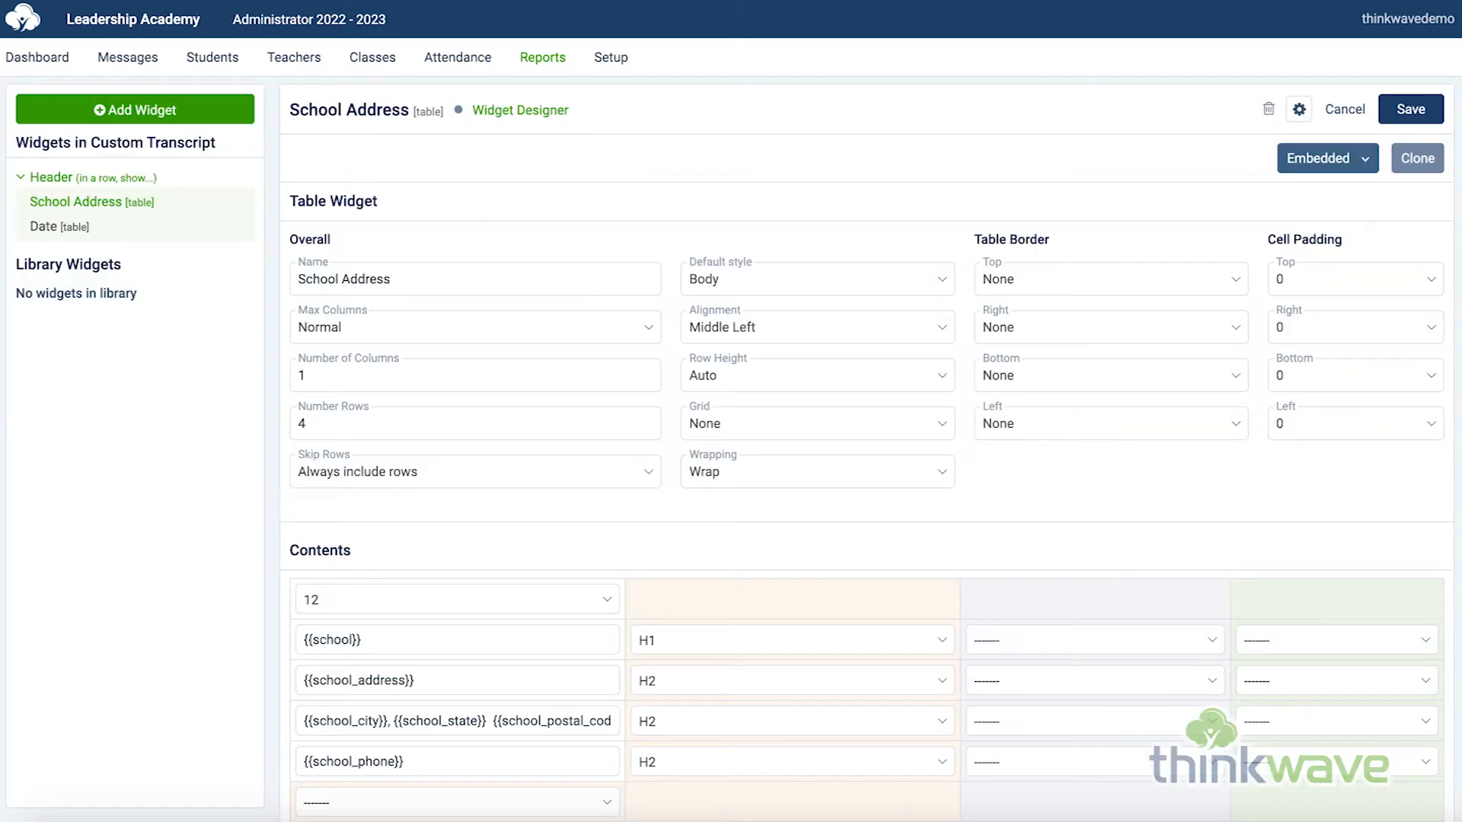
# Set the School Address table's cell padding to 2 at the top and 2 at the left, and save.
pyautogui.click(1359, 270)
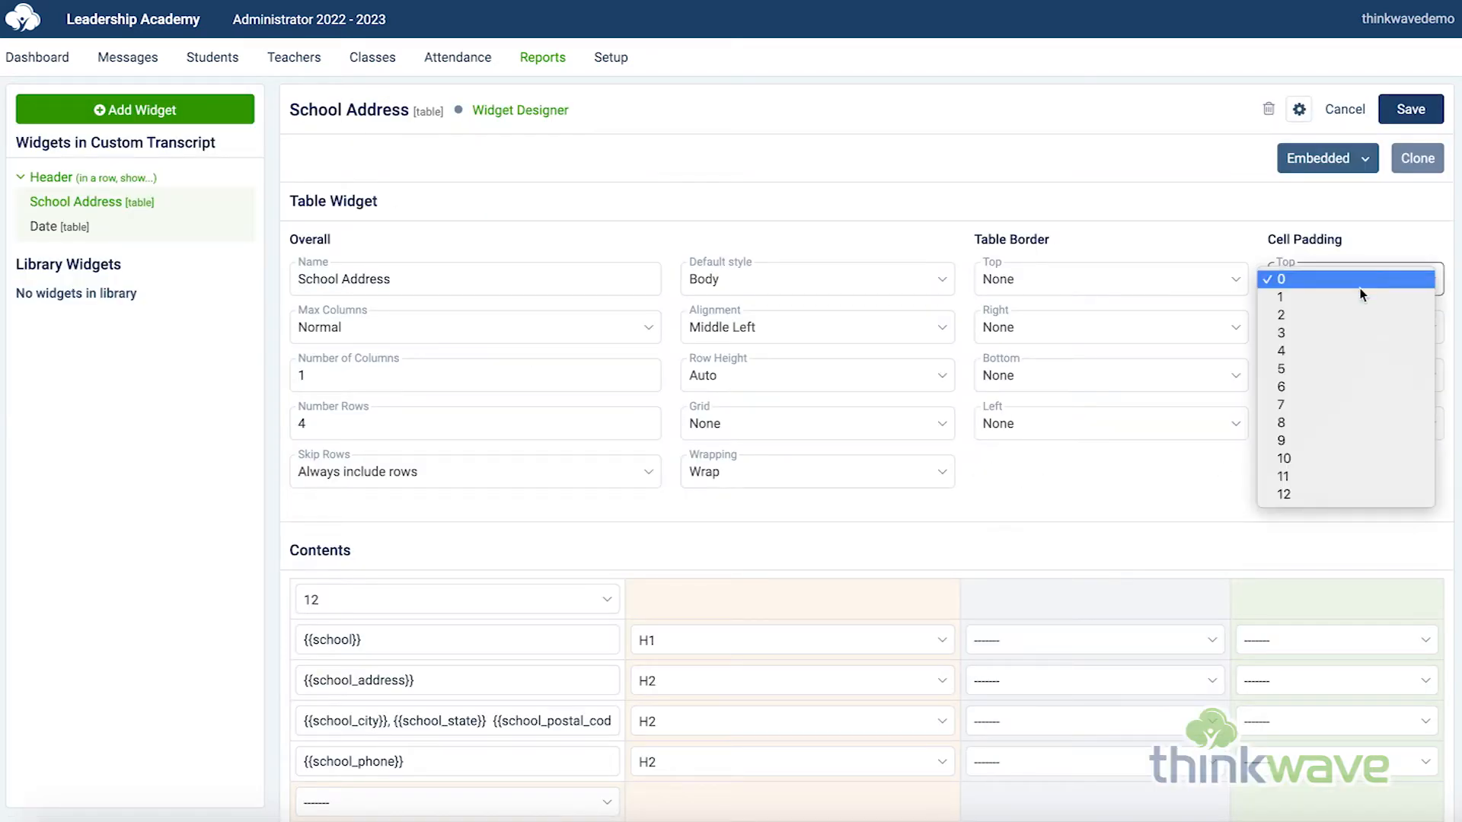
pyautogui.click(1358, 312)
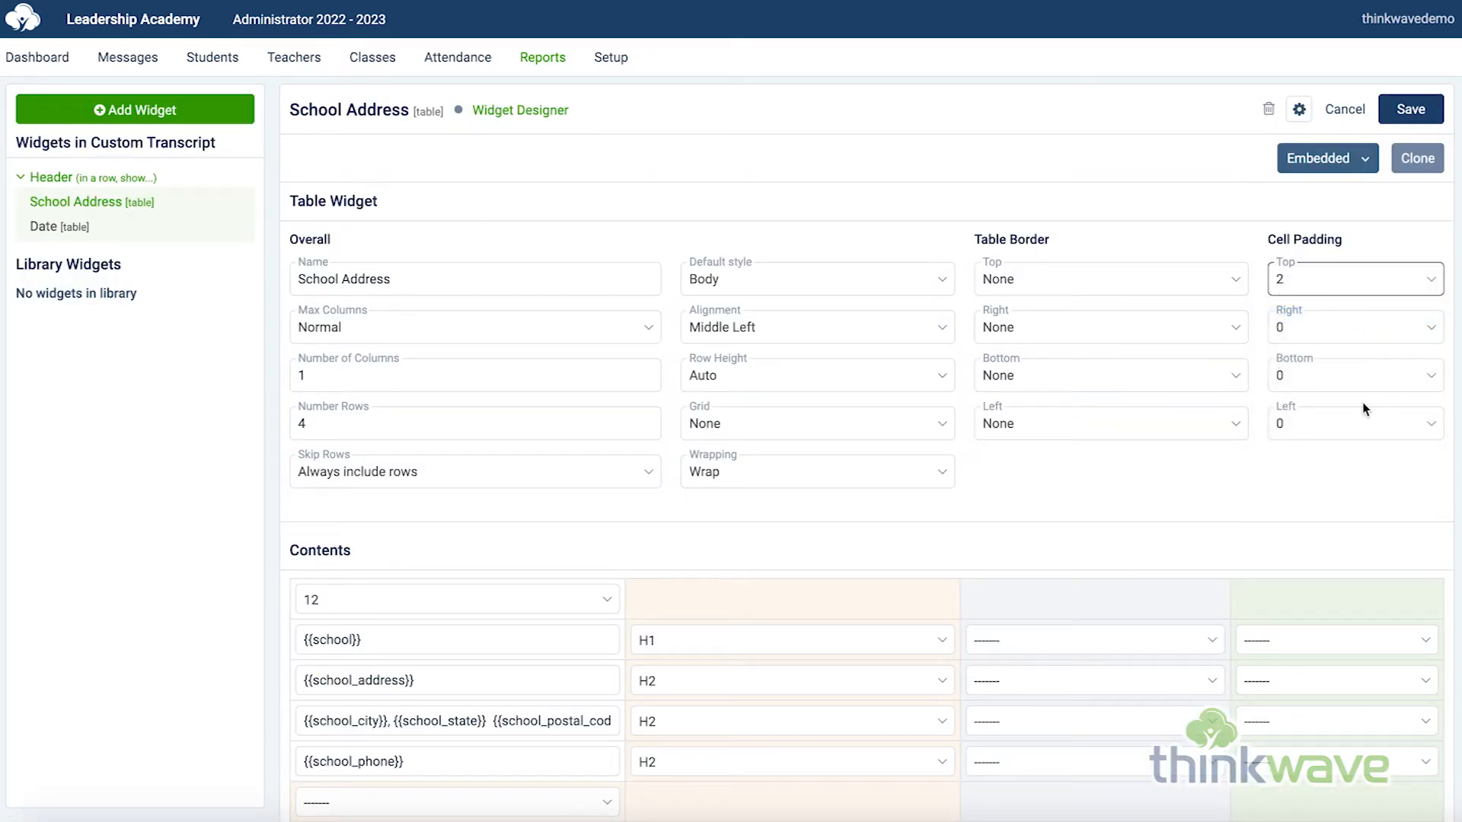
pyautogui.click(1362, 422)
pyautogui.click(1364, 458)
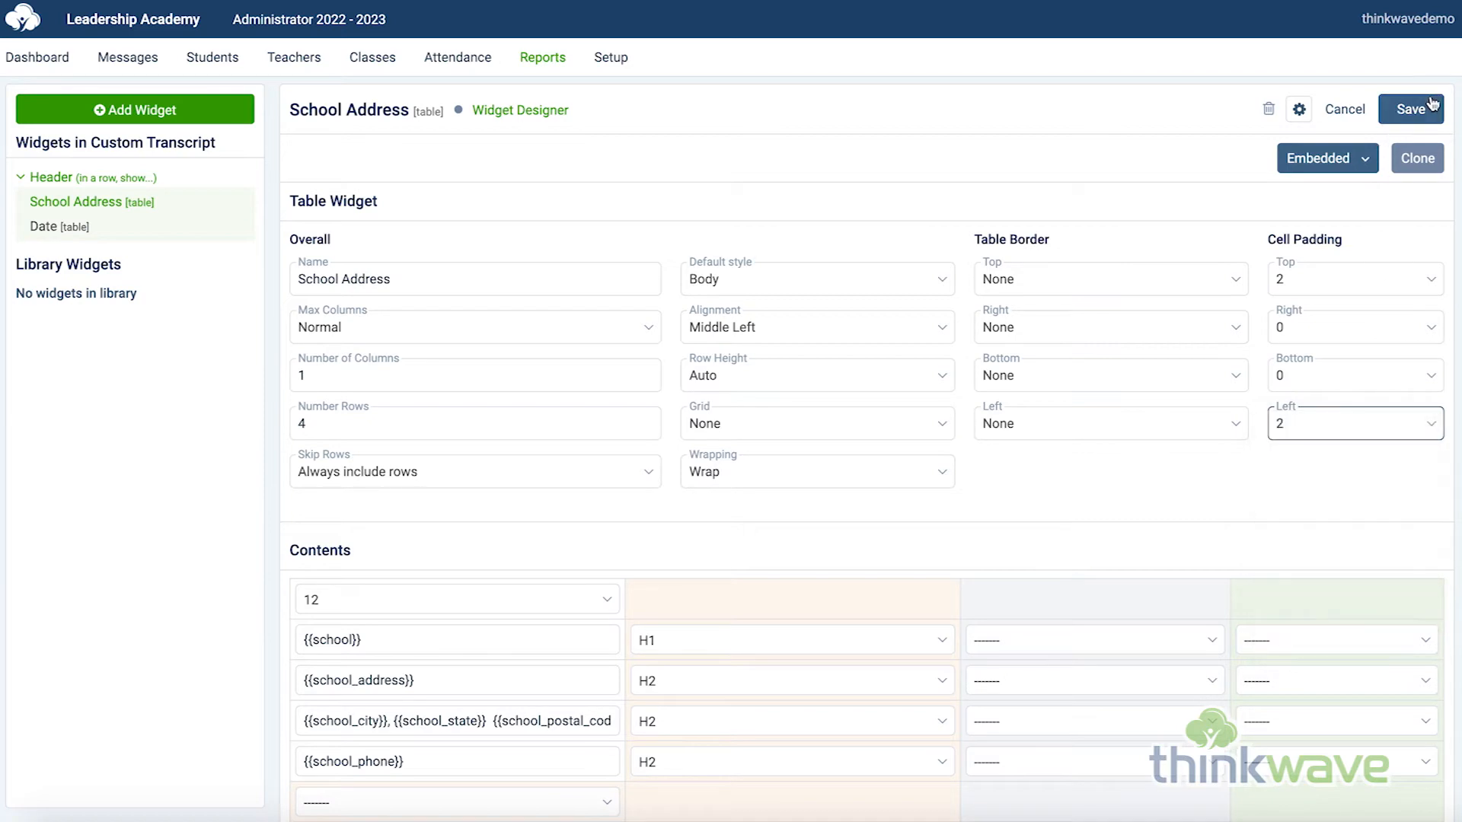
pyautogui.click(1416, 111)
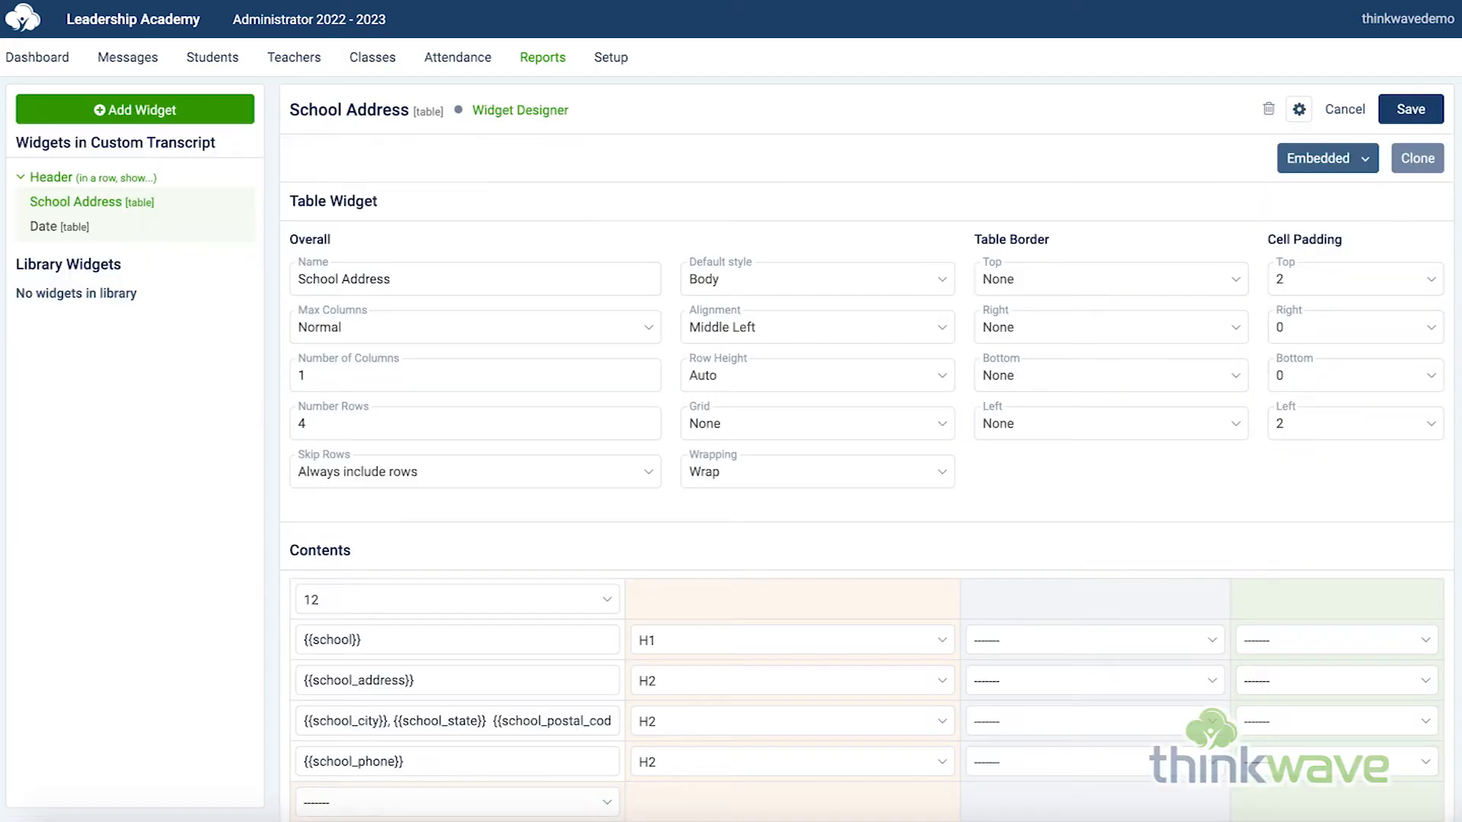
# Return to the Custom Transcript layout and add a second row with a height of 8/12 of the page.
pyautogui.moveTo(508, 122)
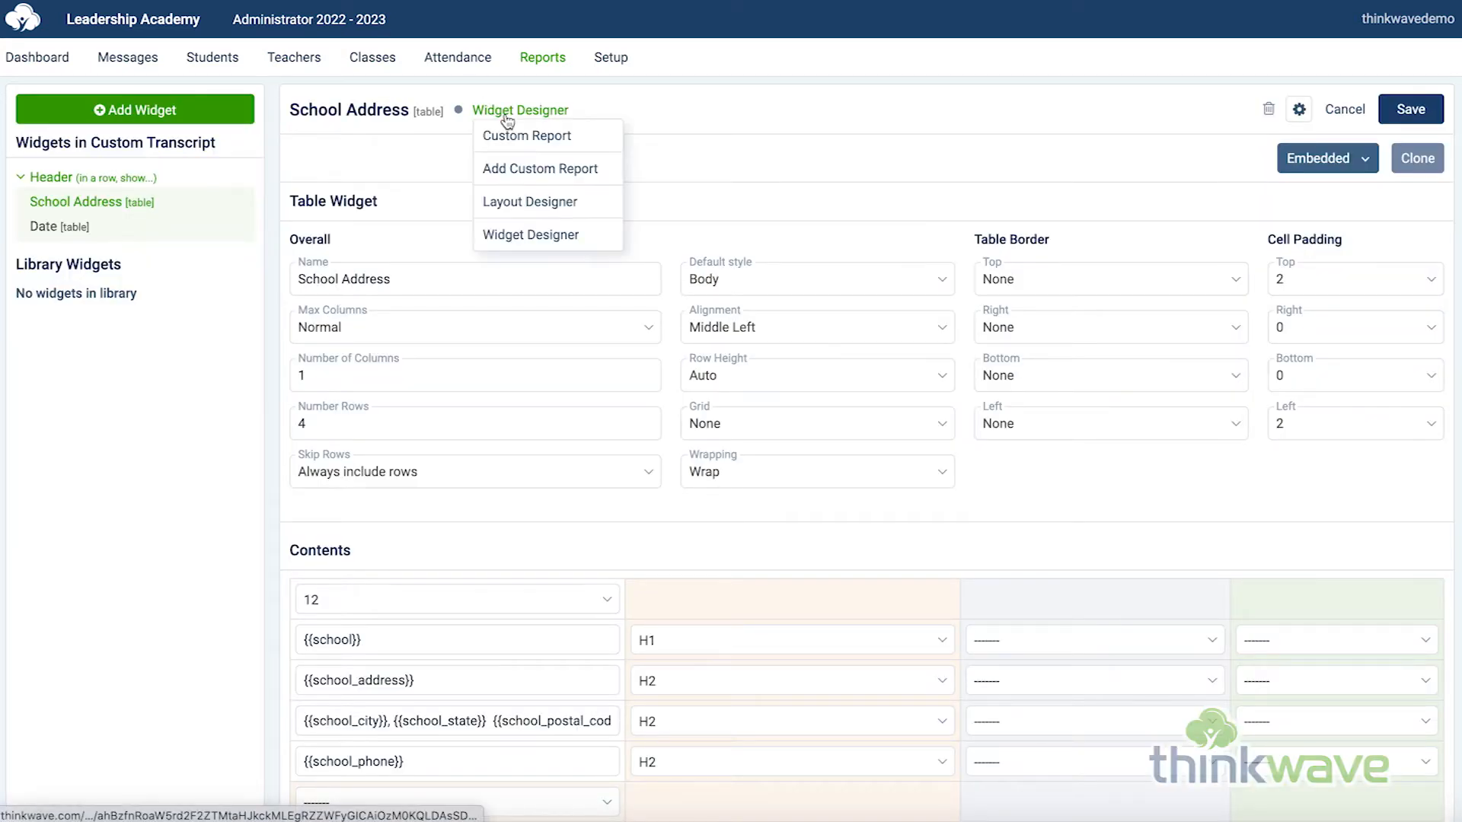
pyautogui.click(556, 207)
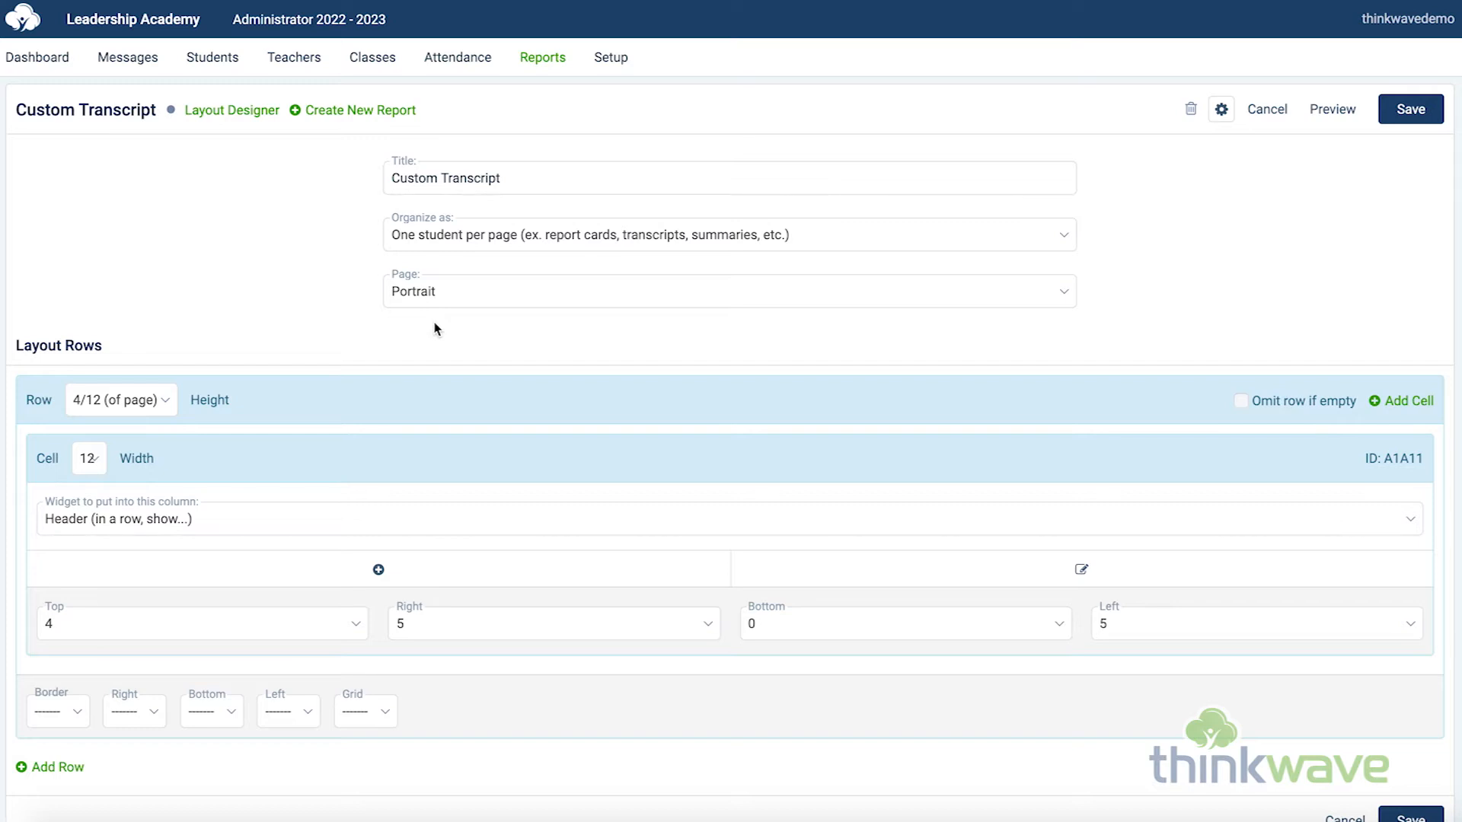
pyautogui.scroll(-2, 432, 326)
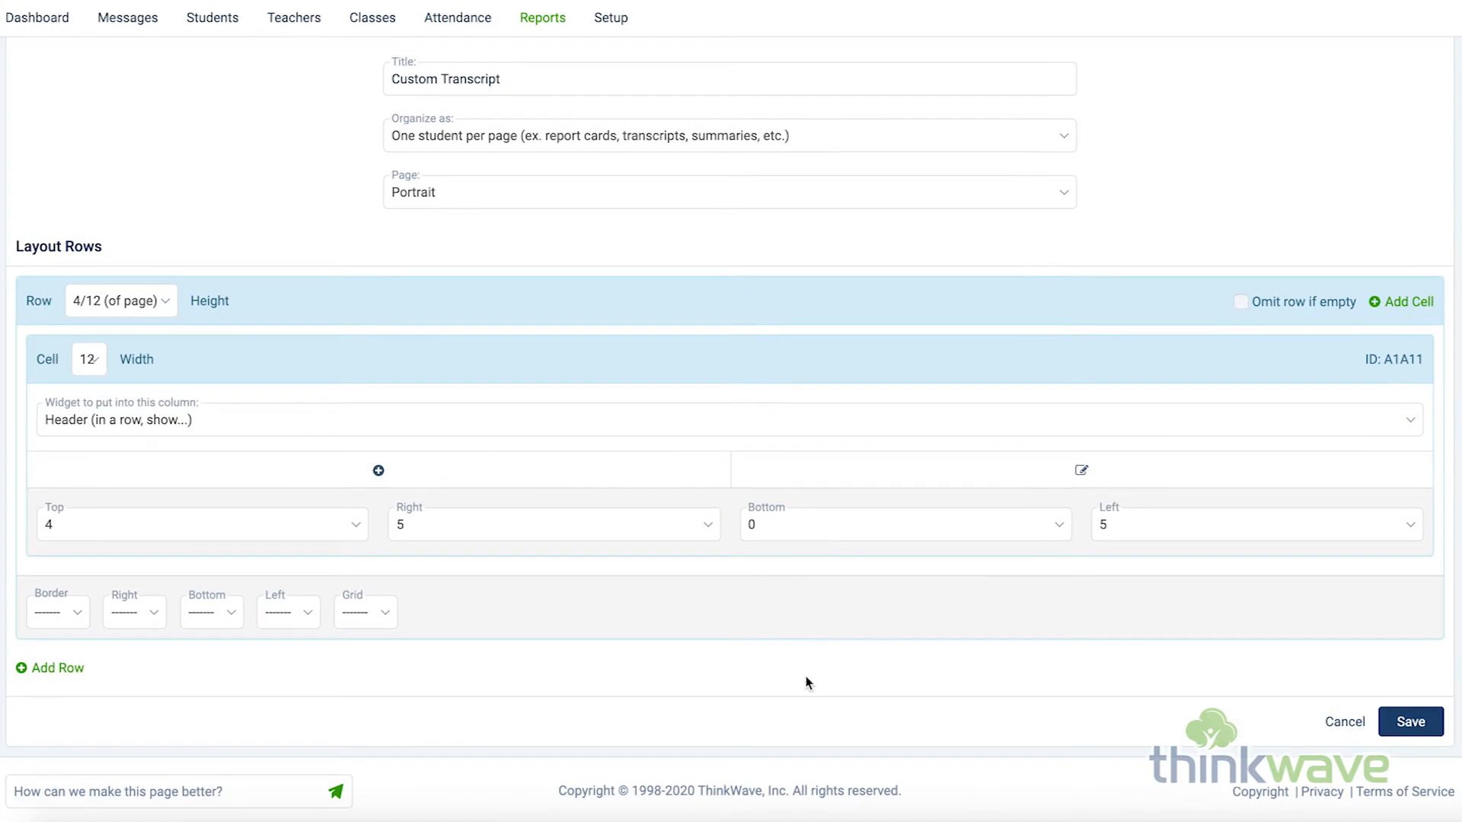
pyautogui.click(67, 668)
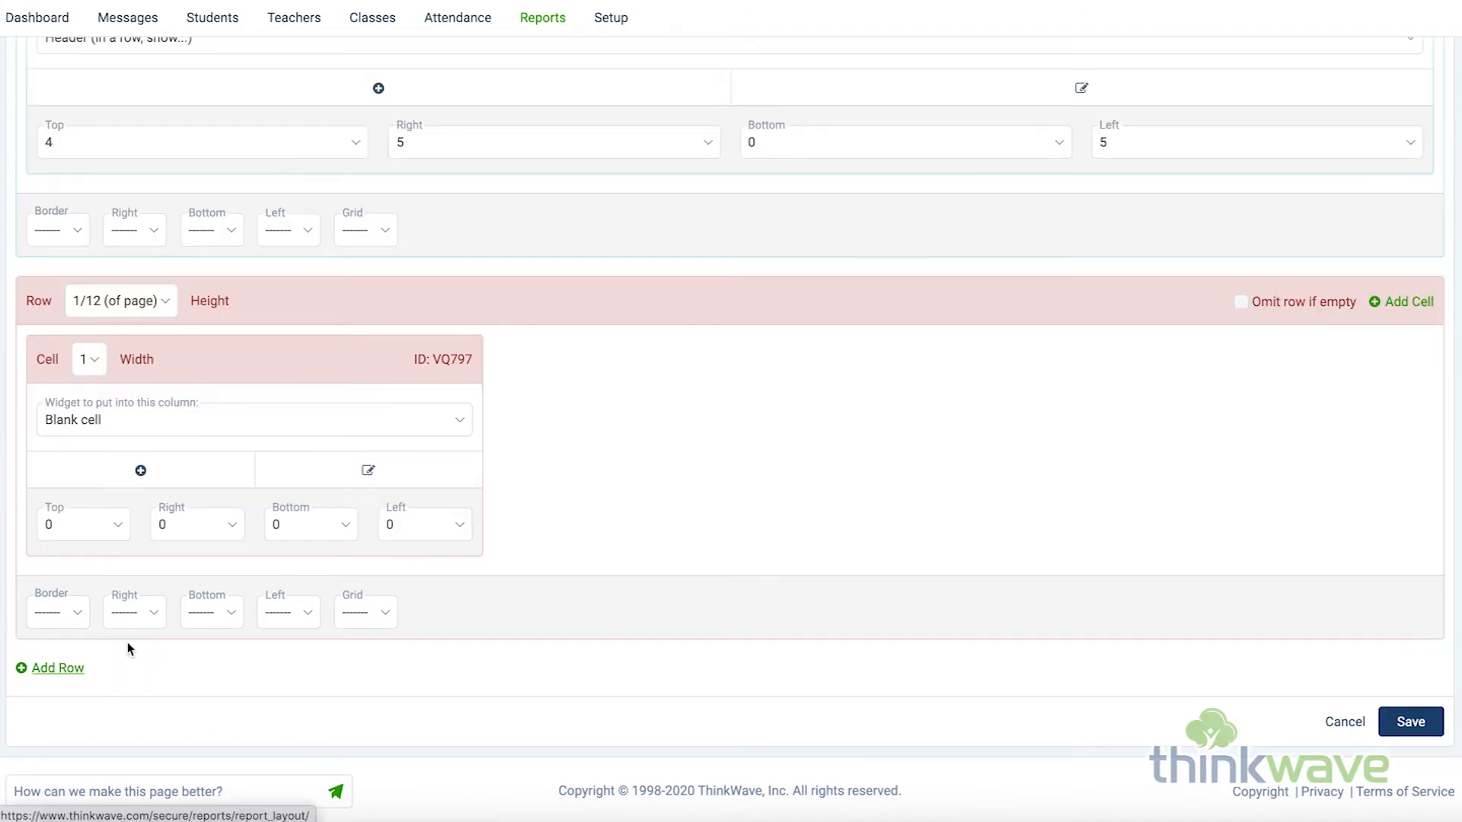
pyautogui.click(168, 306)
pyautogui.click(156, 427)
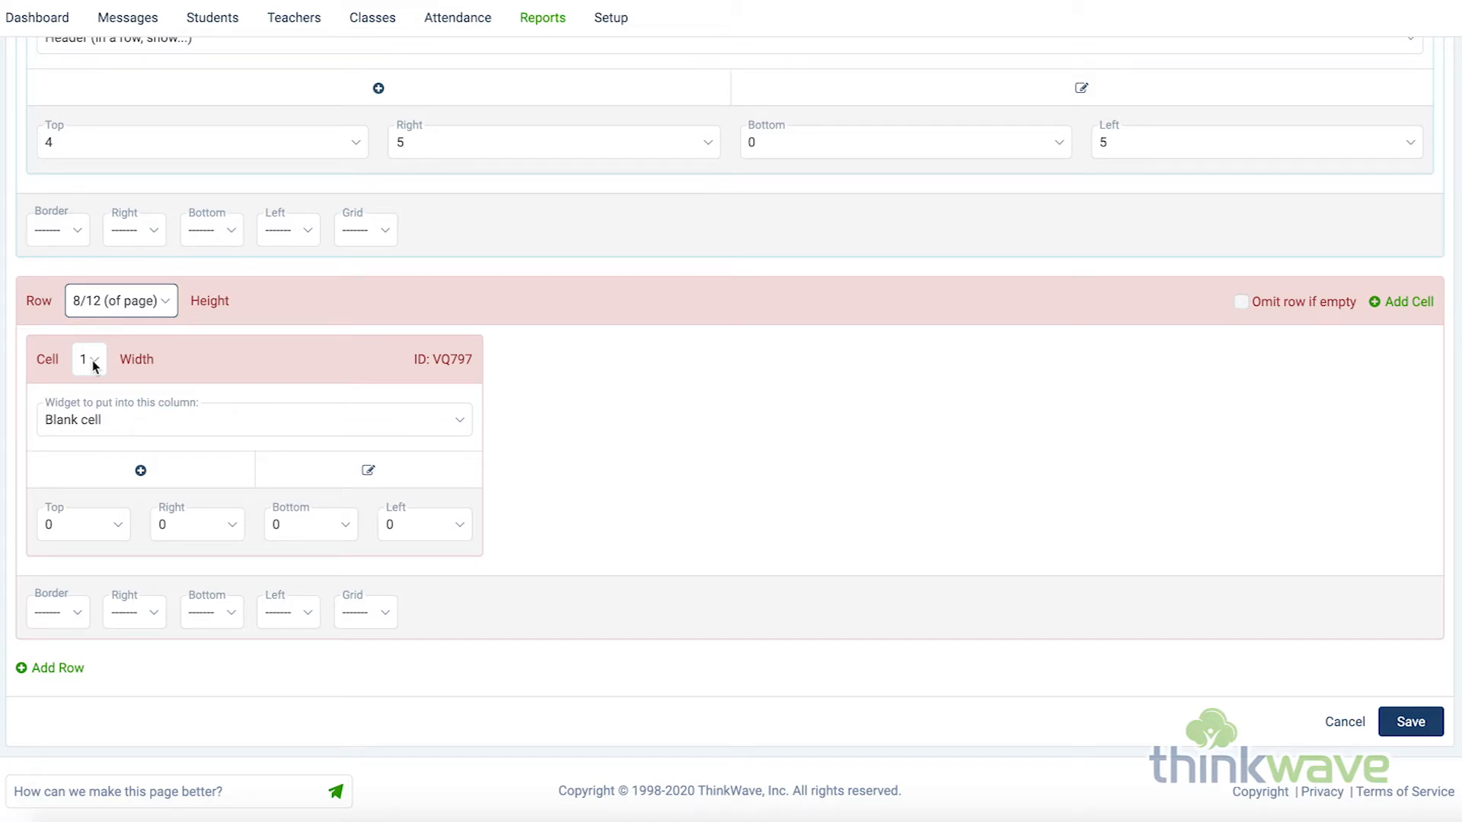
# Set the new row's first cell to width 6 and add a second cell of width 6 beside it.
pyautogui.click(96, 367)
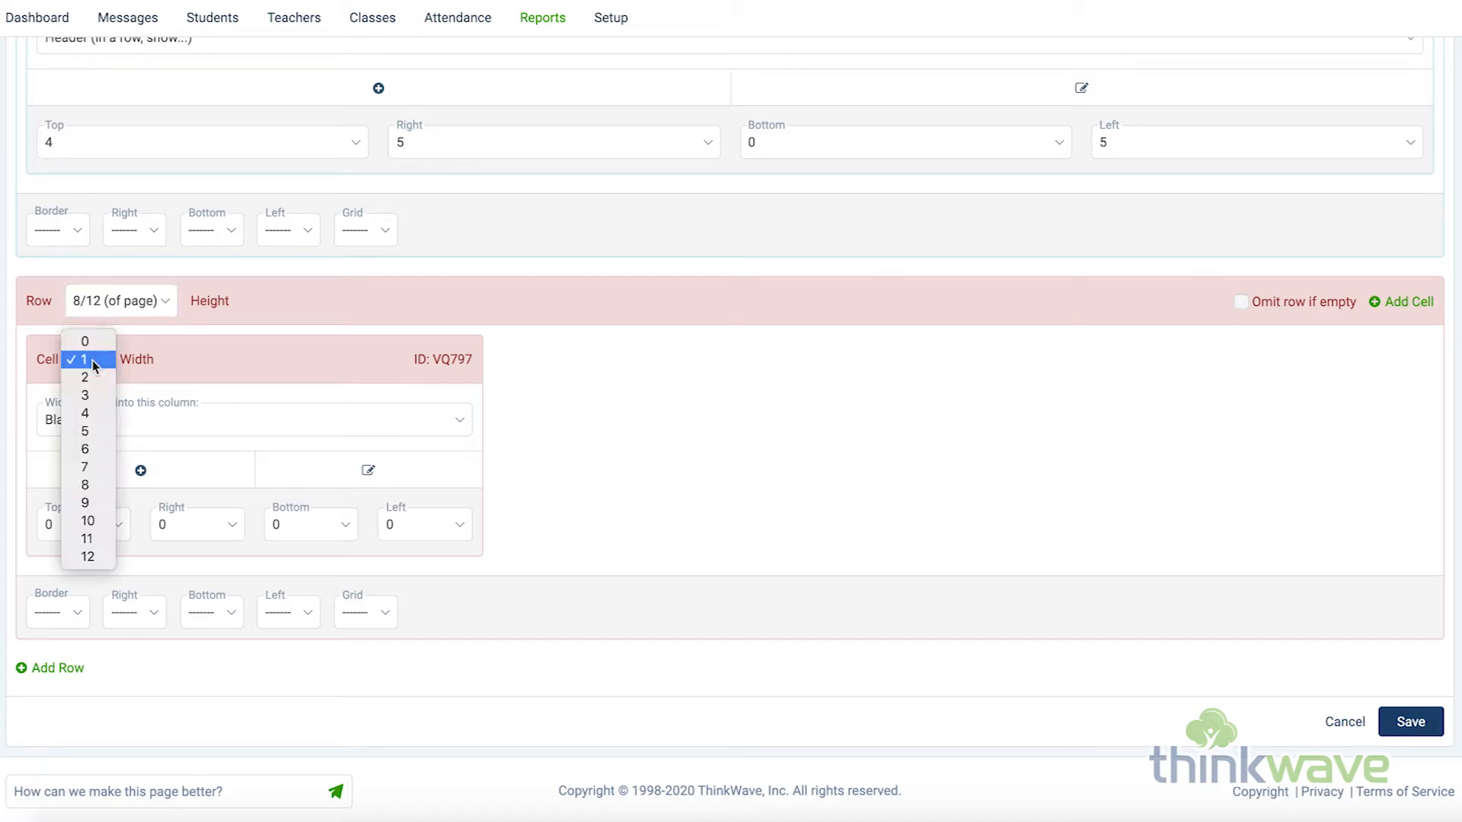
pyautogui.click(101, 449)
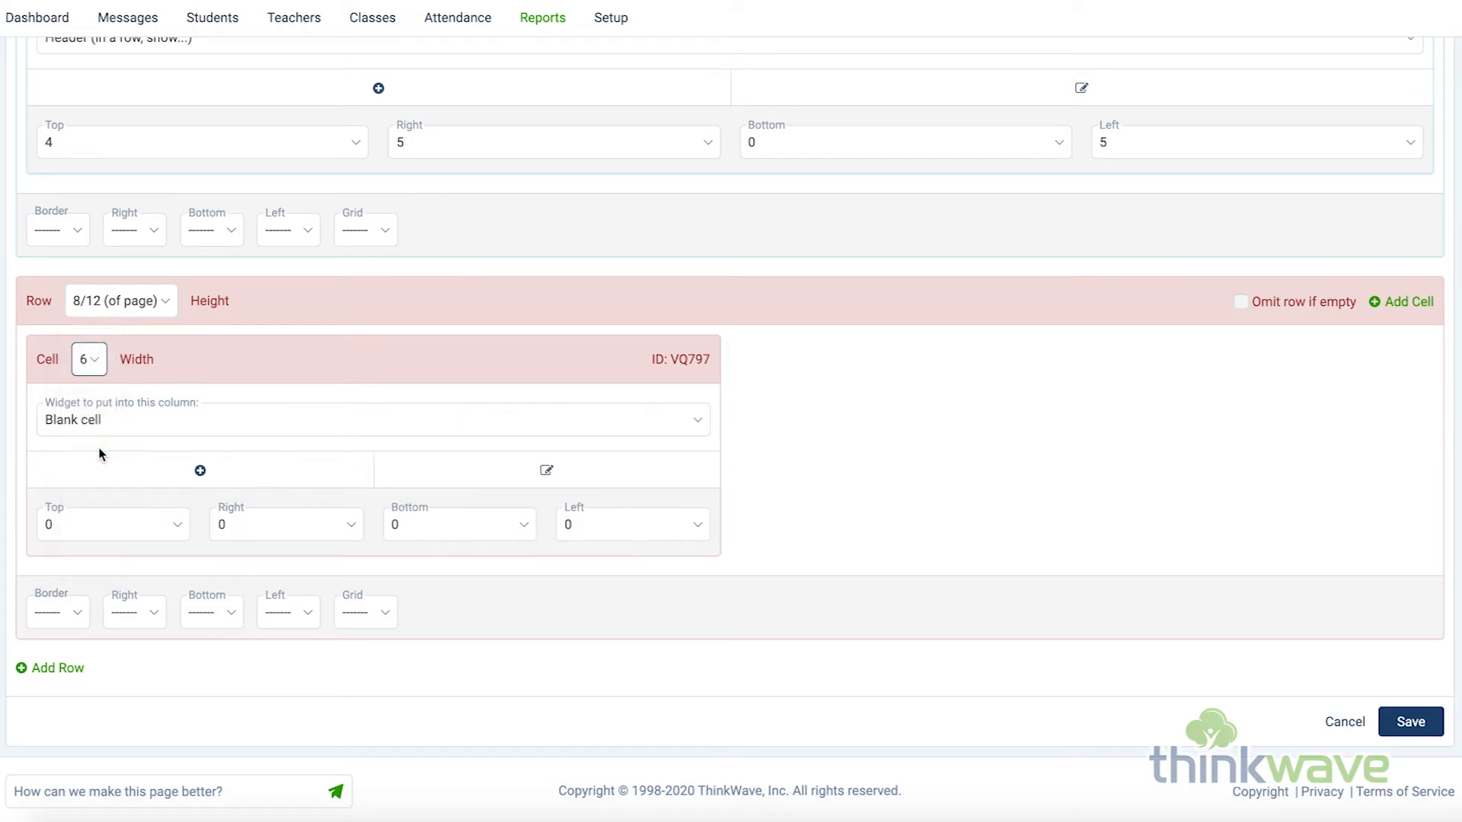
pyautogui.click(1420, 303)
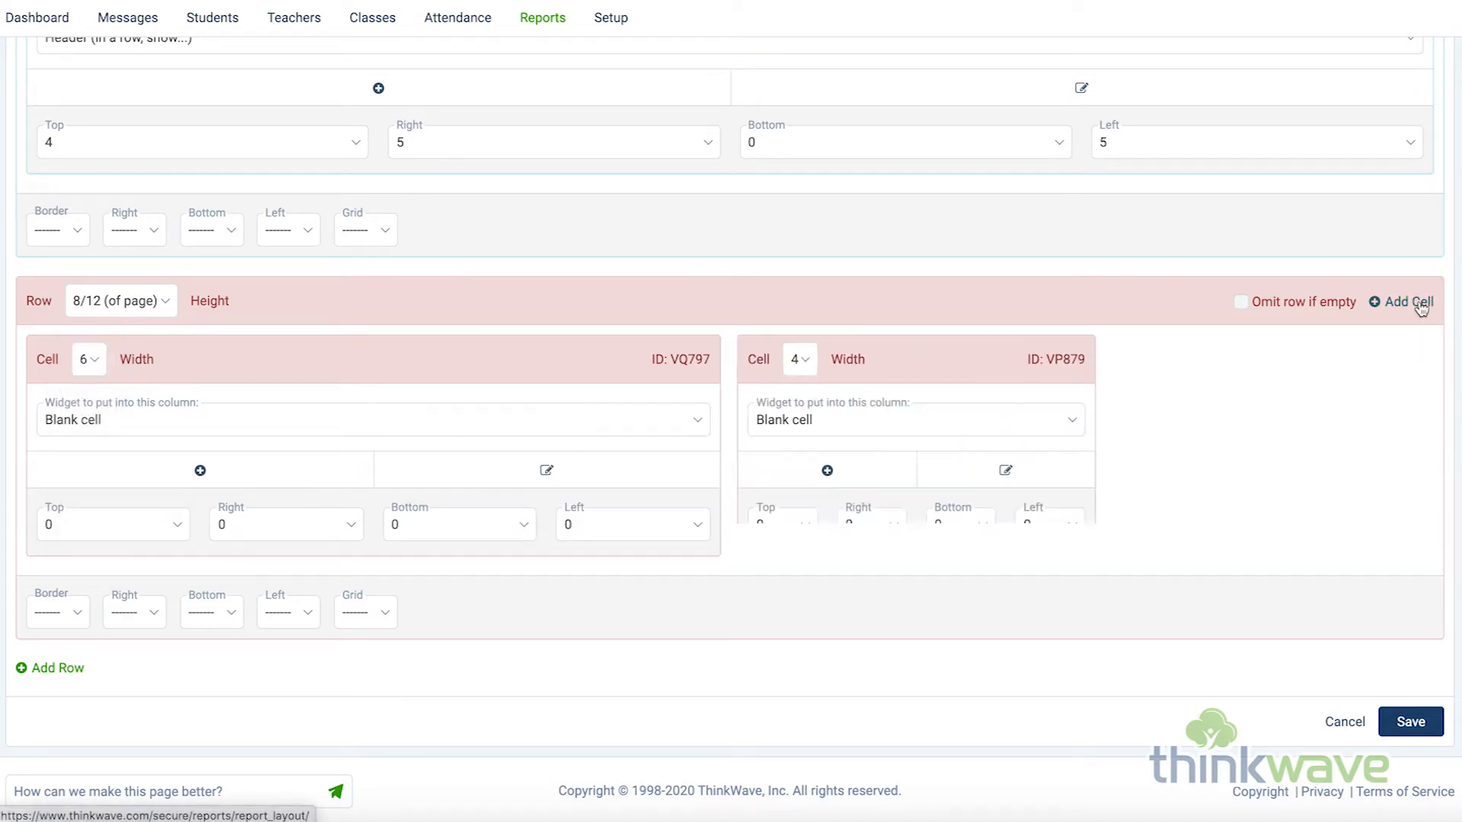
pyautogui.click(802, 363)
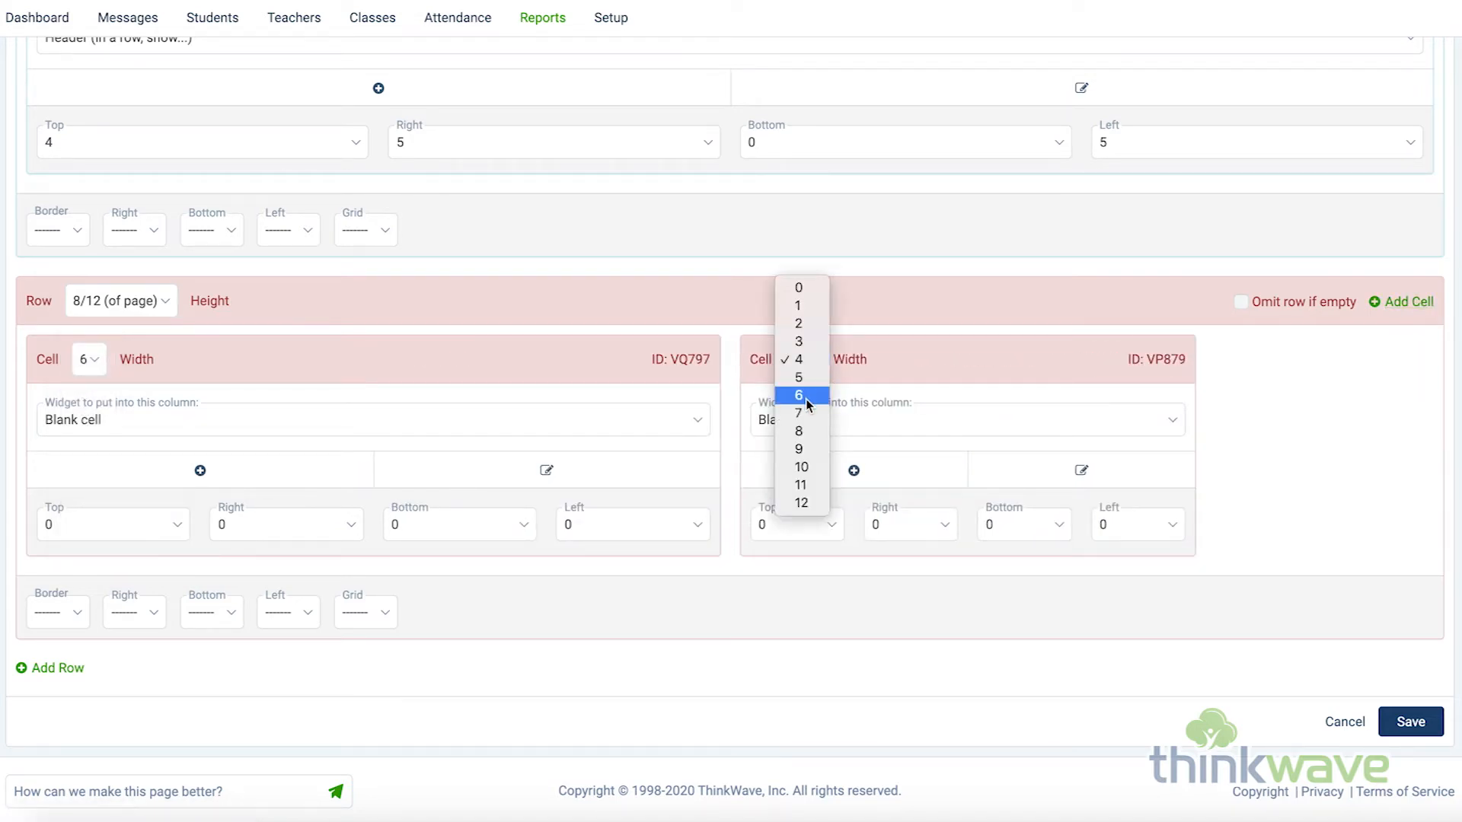
pyautogui.click(805, 396)
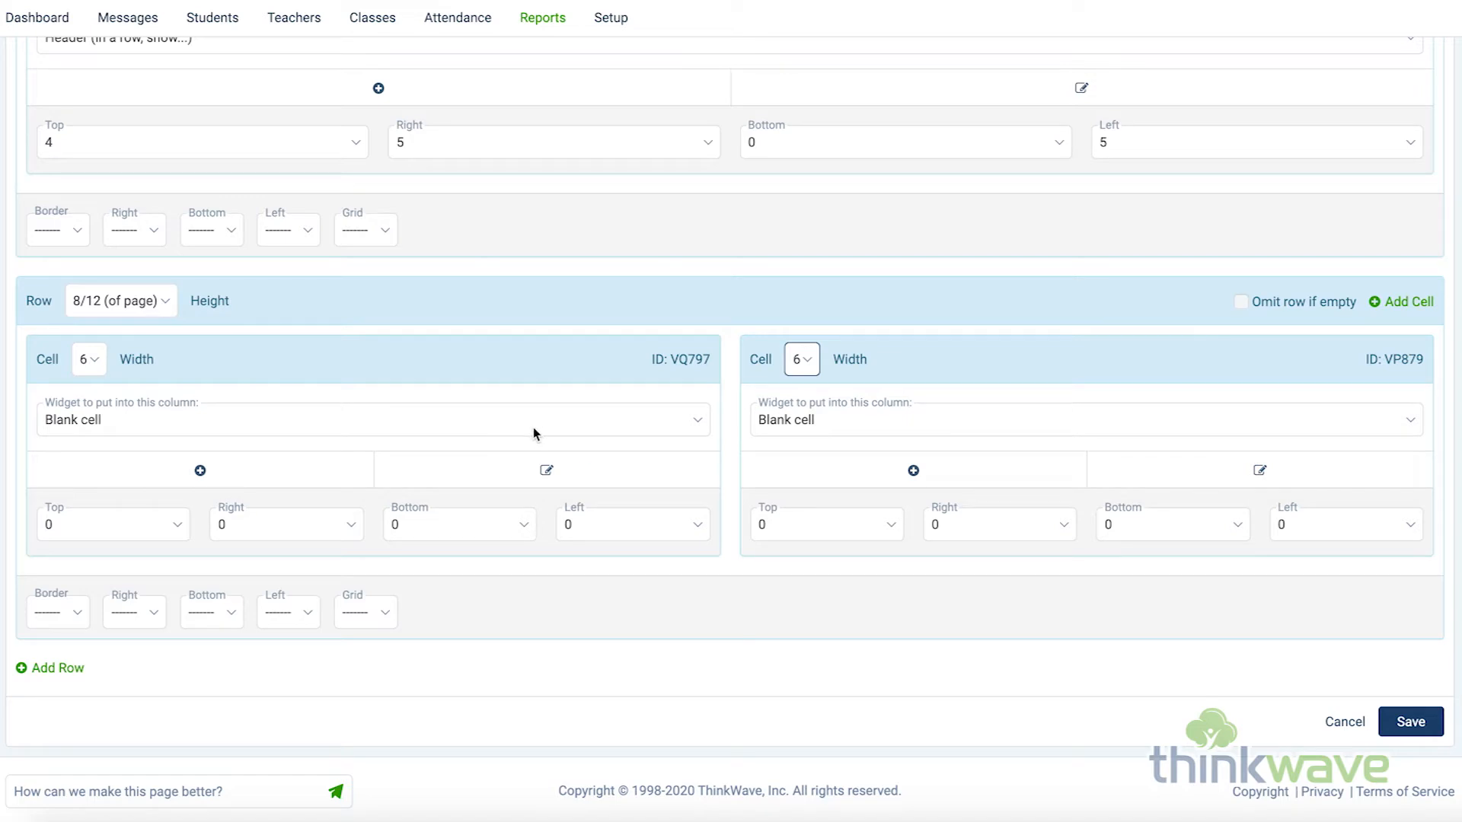
# Make the second cell an overflow from the previous cell using that cell's ID, VQ797, and save the layout.
pyautogui.click(906, 422)
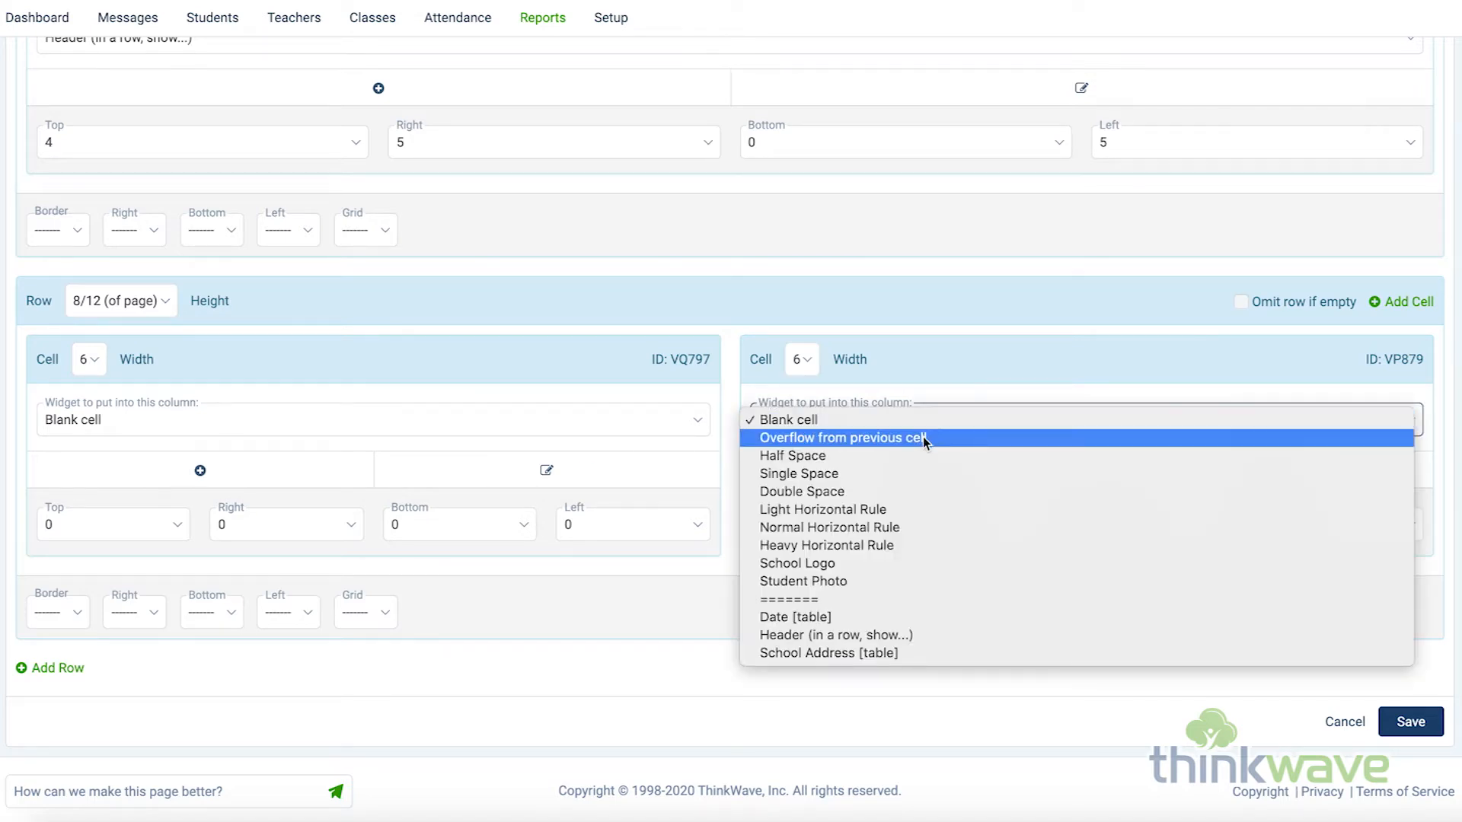
pyautogui.click(923, 437)
pyautogui.moveTo(674, 360); pyautogui.dragTo(711, 360)
pyautogui.hotkey('ctrl', 'c')
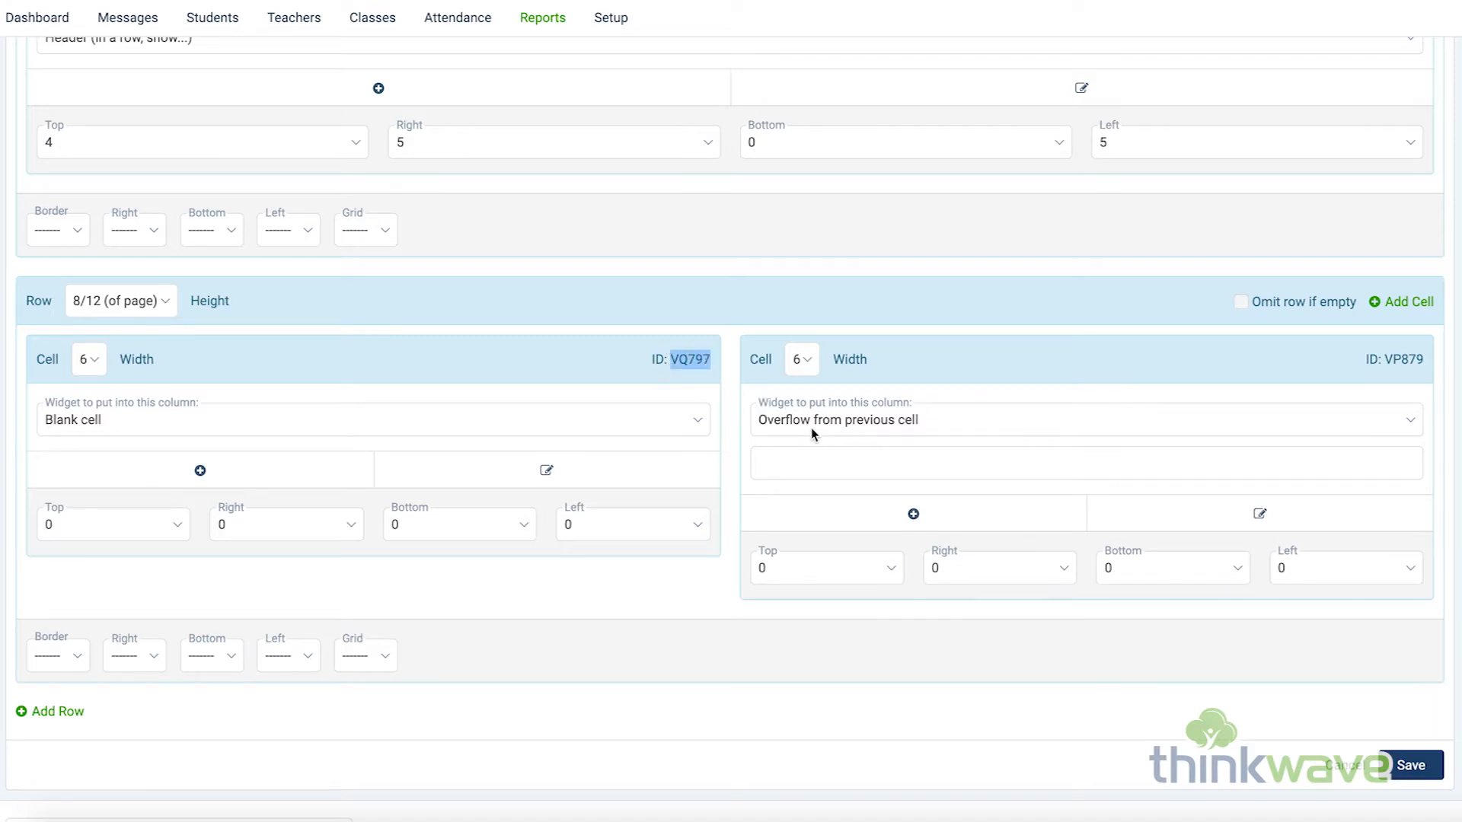
pyautogui.click(807, 474)
pyautogui.hotkey('ctrl', 'v')
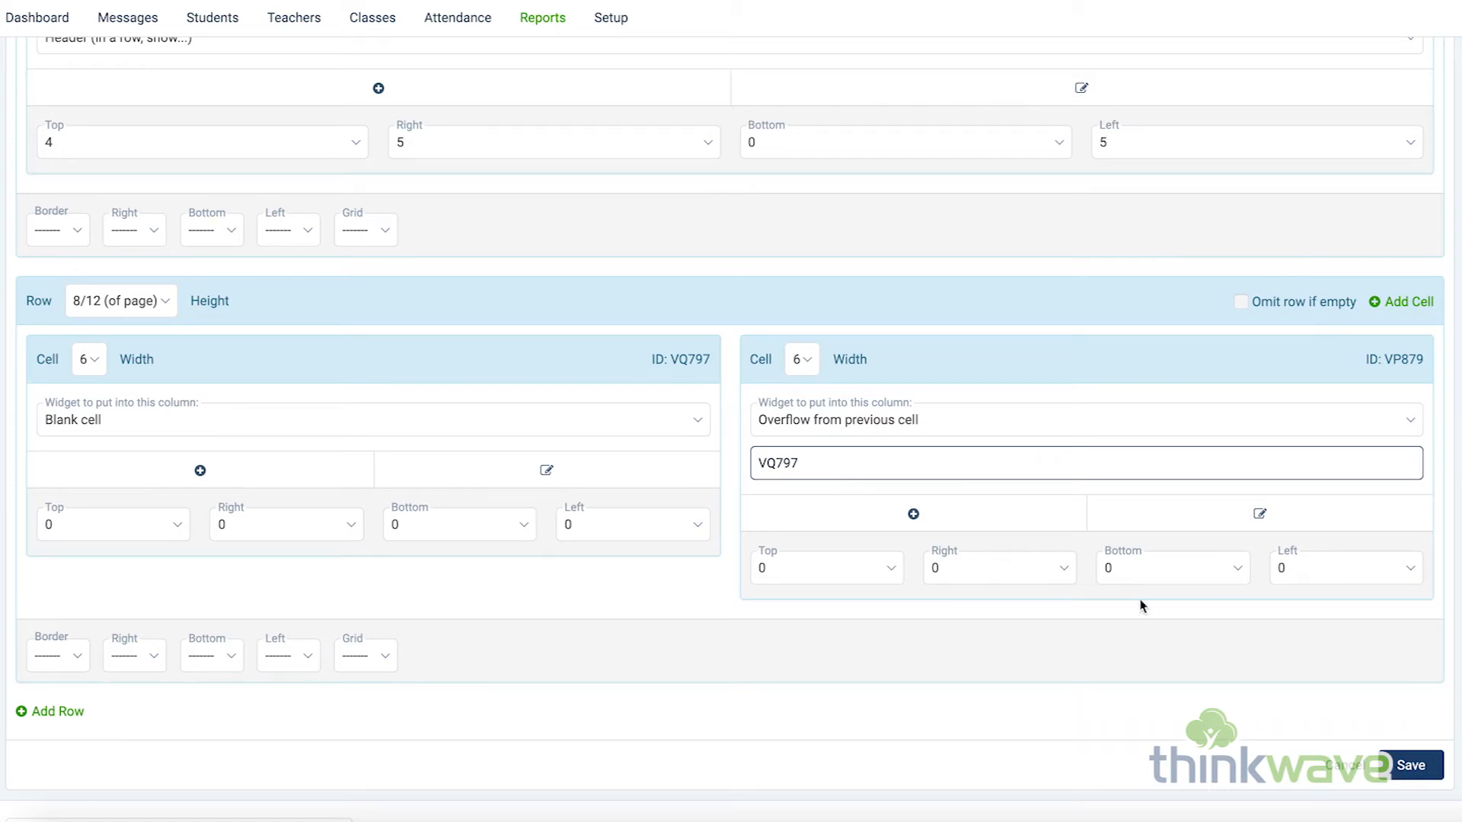
pyautogui.click(1403, 767)
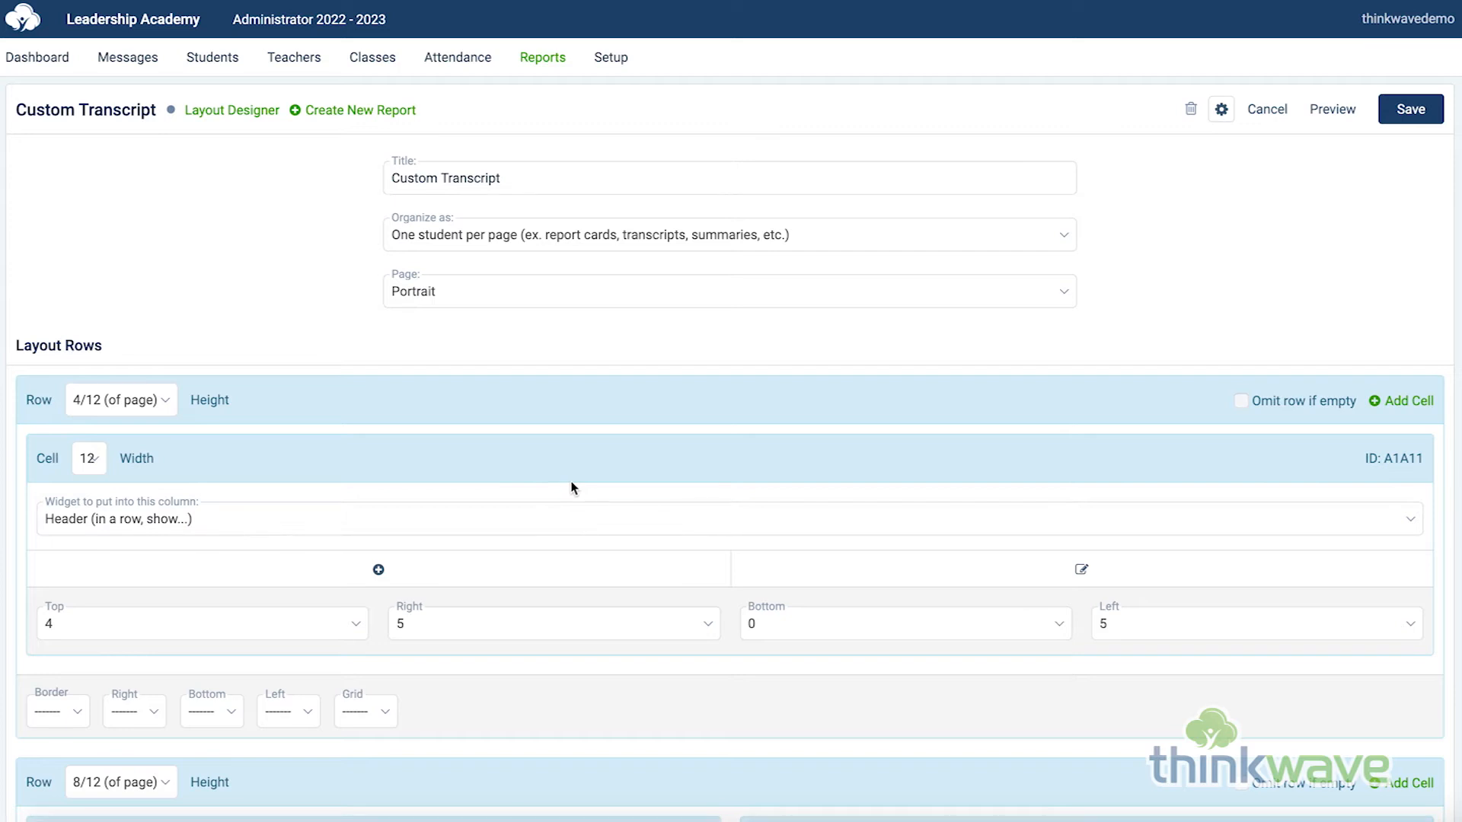
# In the Widget Designer, add and save a Custom Transcript widget named Class Cycler of type Class cycler (each class in a term).
pyautogui.click(234, 114)
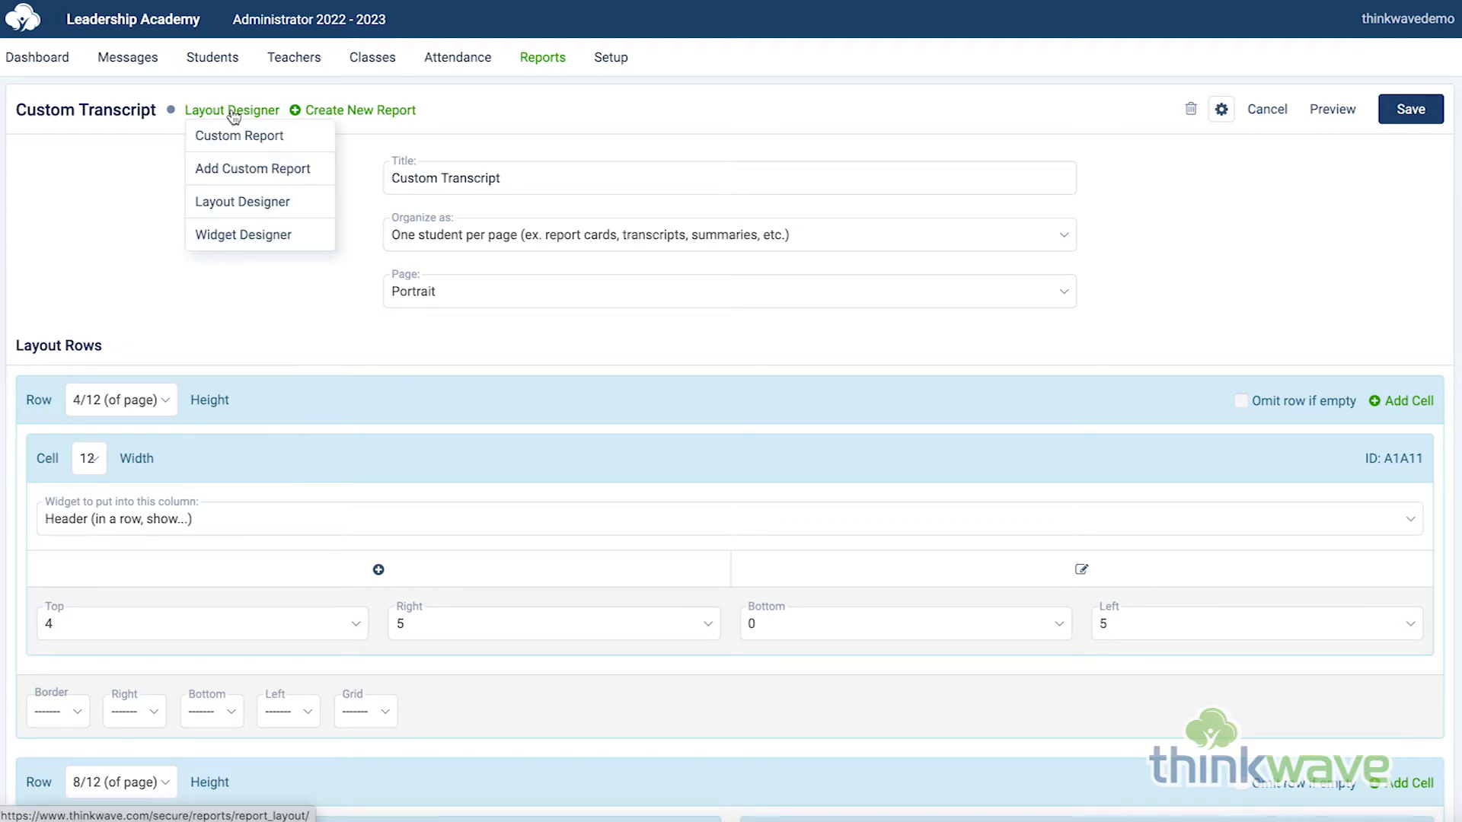
pyautogui.click(234, 233)
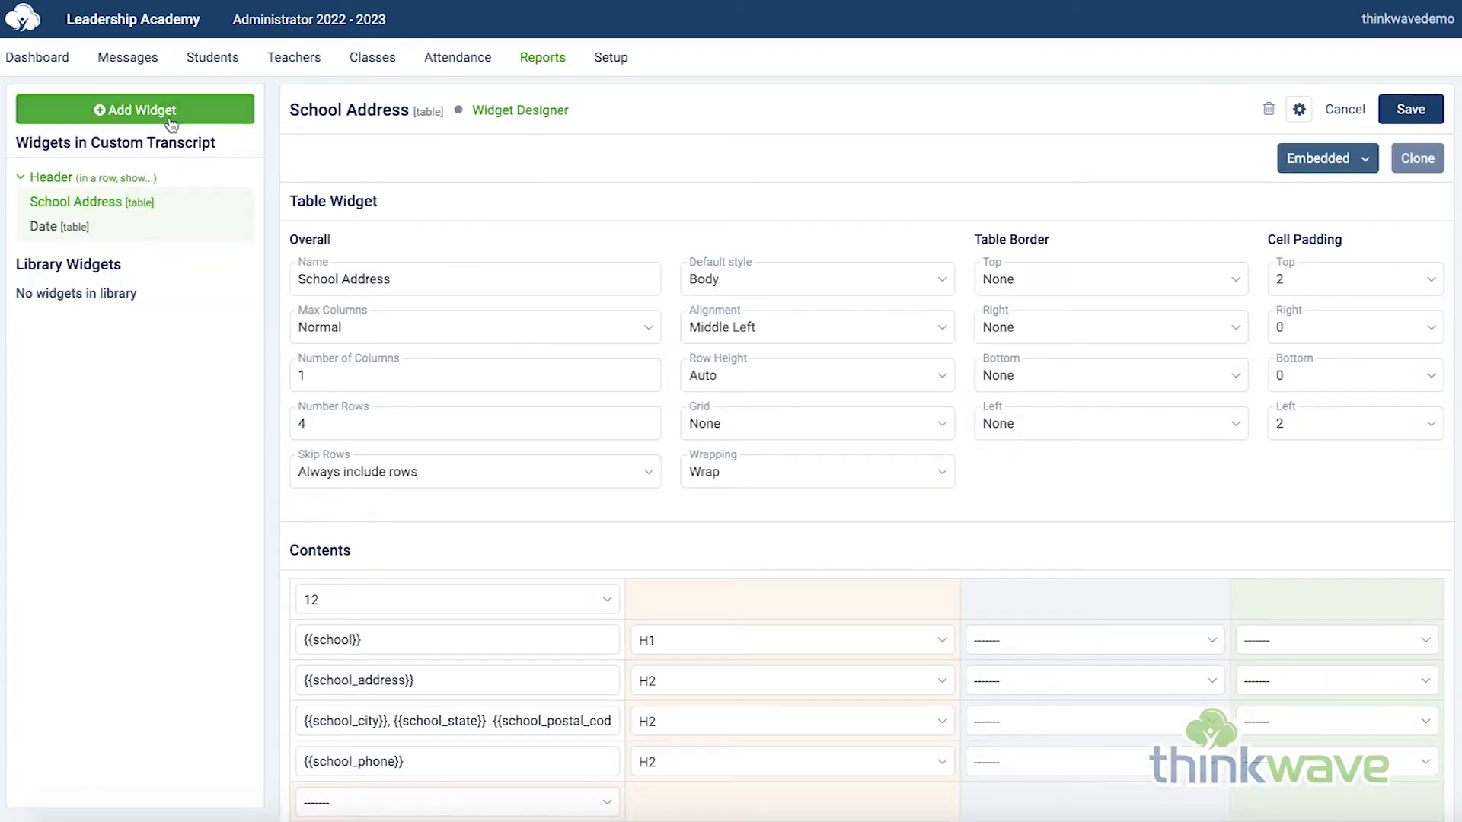
pyautogui.click(170, 116)
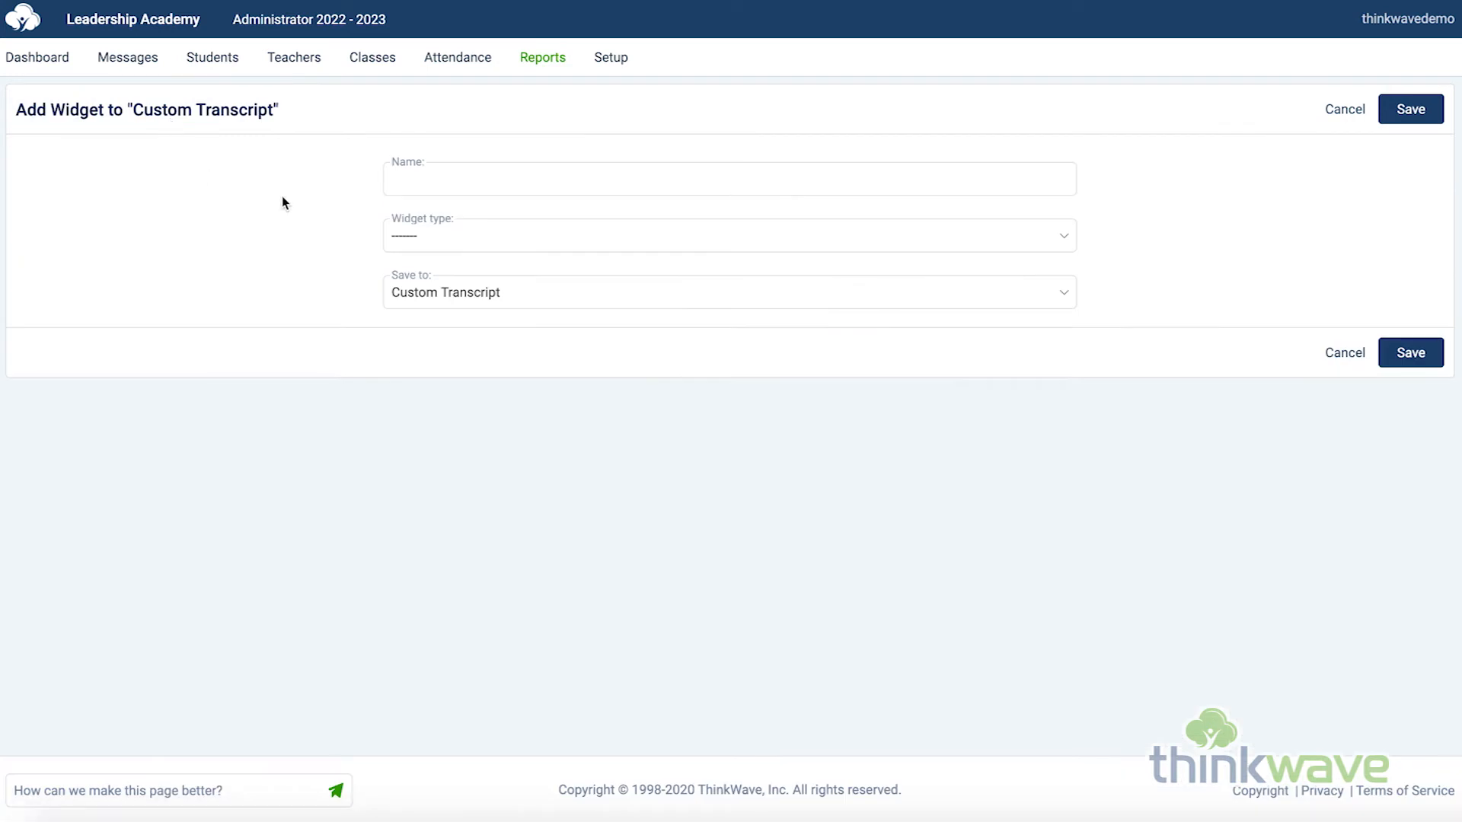
pyautogui.click(438, 183)
pyautogui.write('Class Cycler')
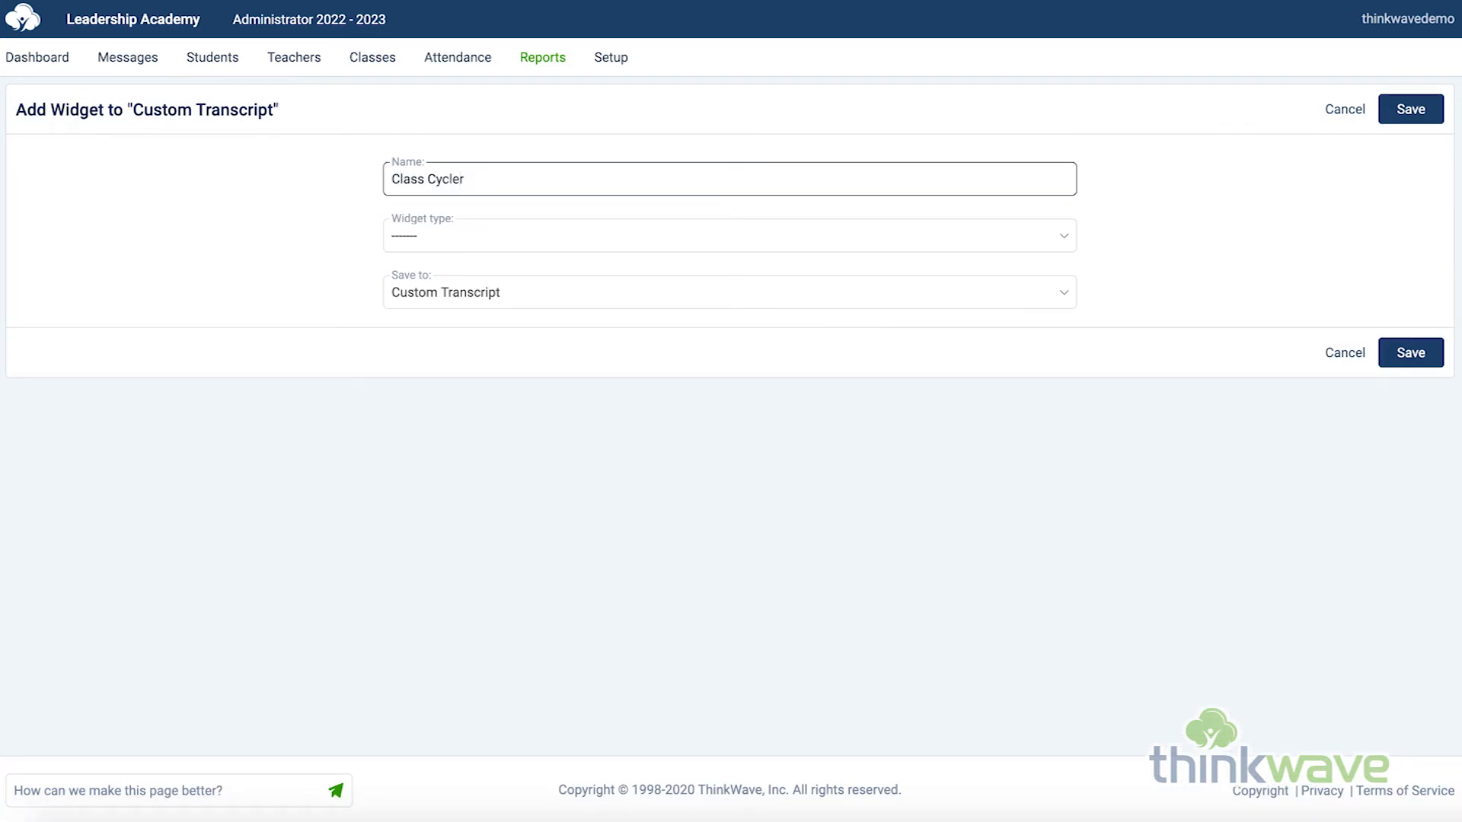
pyautogui.click(600, 245)
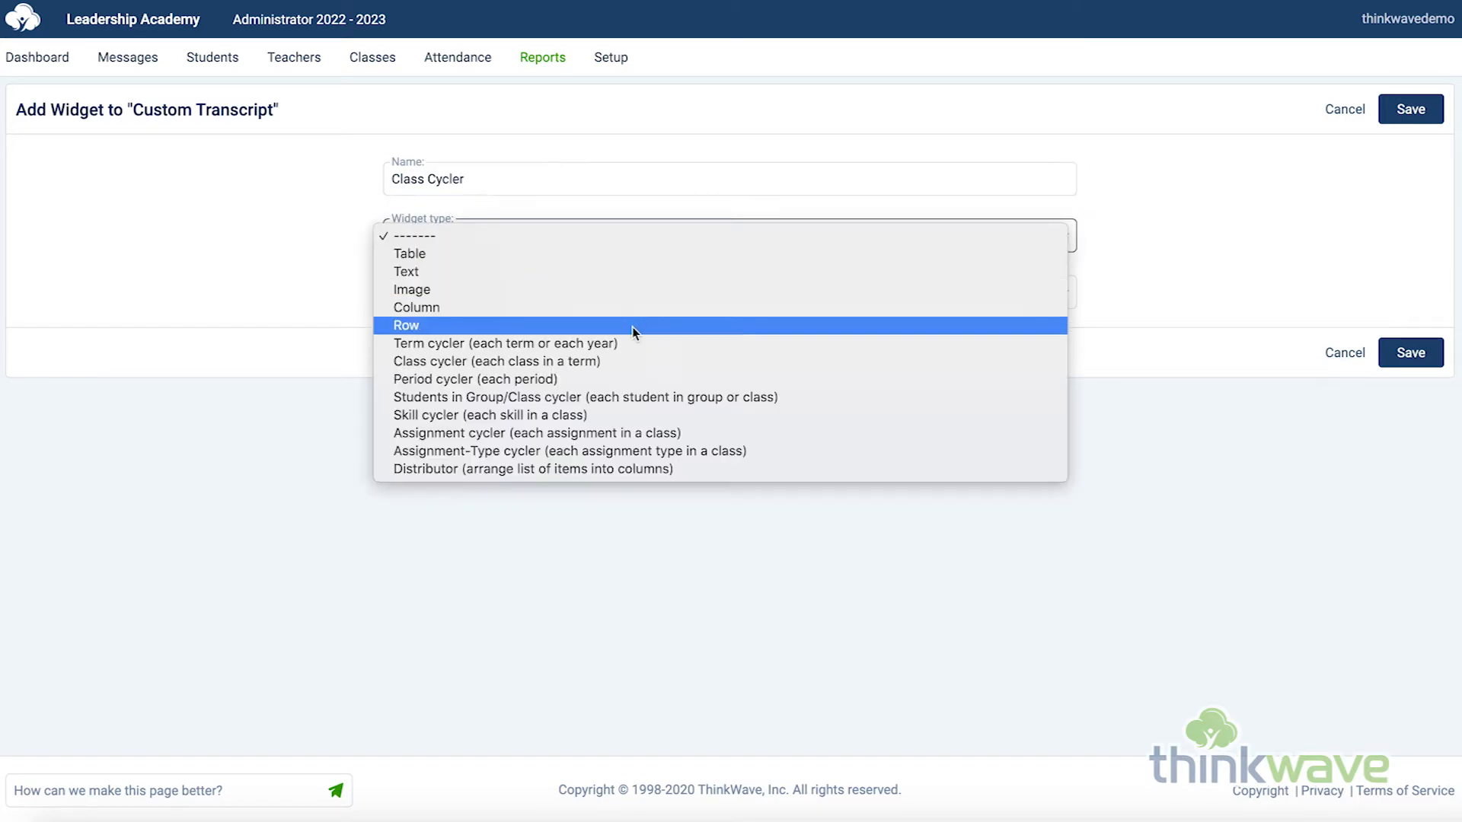
pyautogui.click(634, 361)
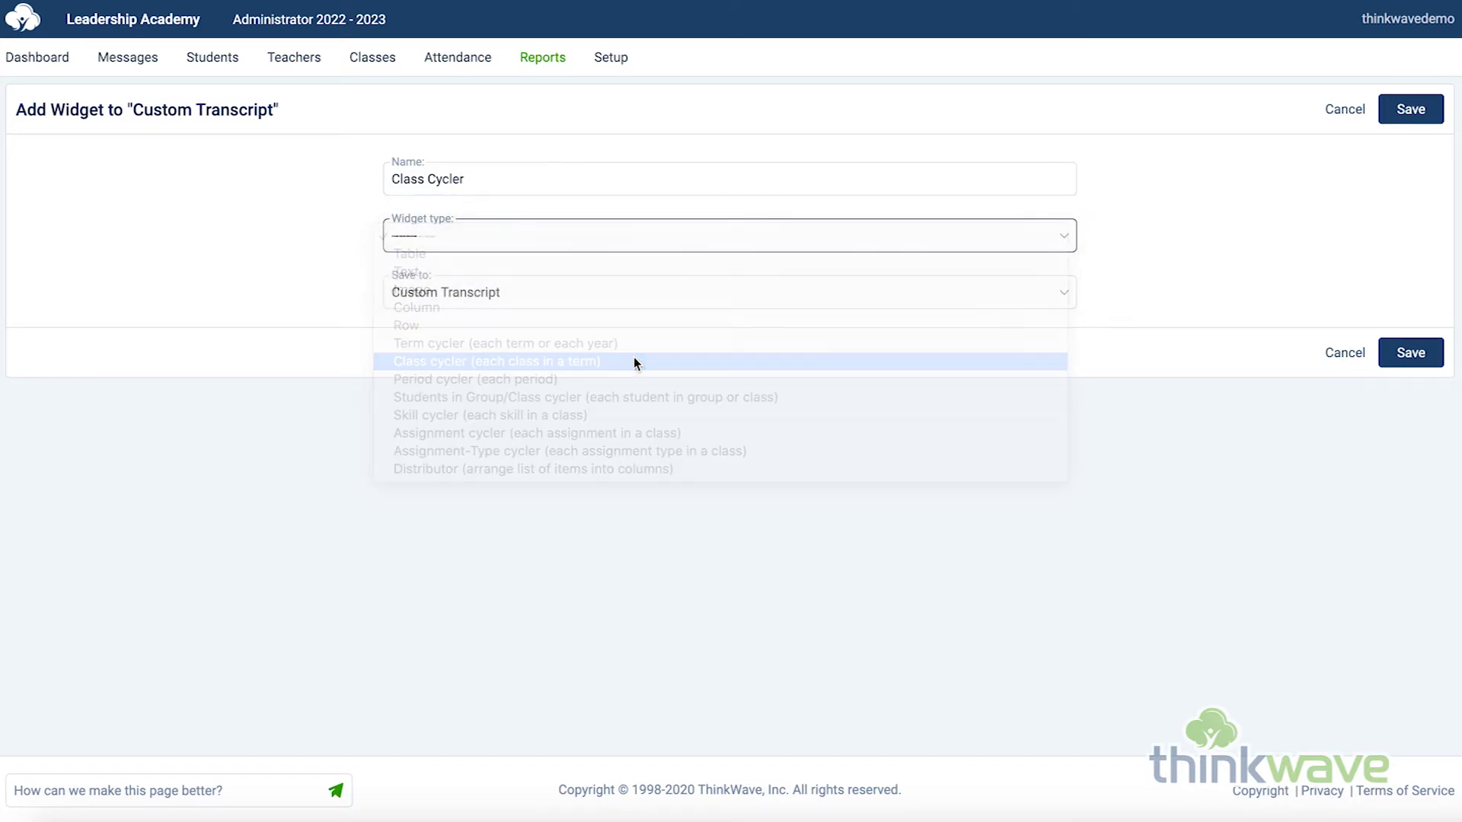
pyautogui.click(1410, 111)
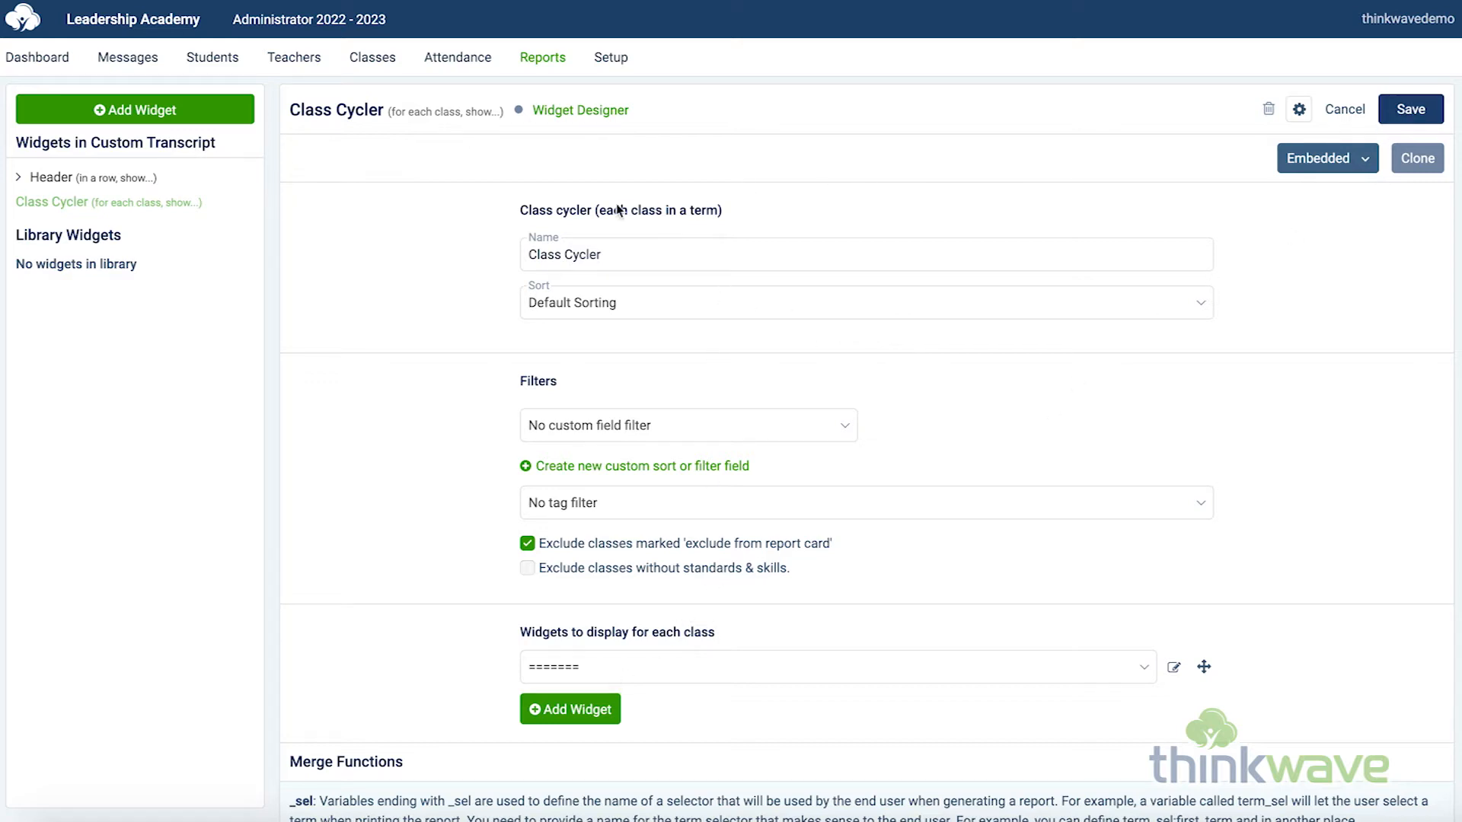
# Add a Table widget named Grades Row to the Custom Transcript and save it.
pyautogui.click(156, 112)
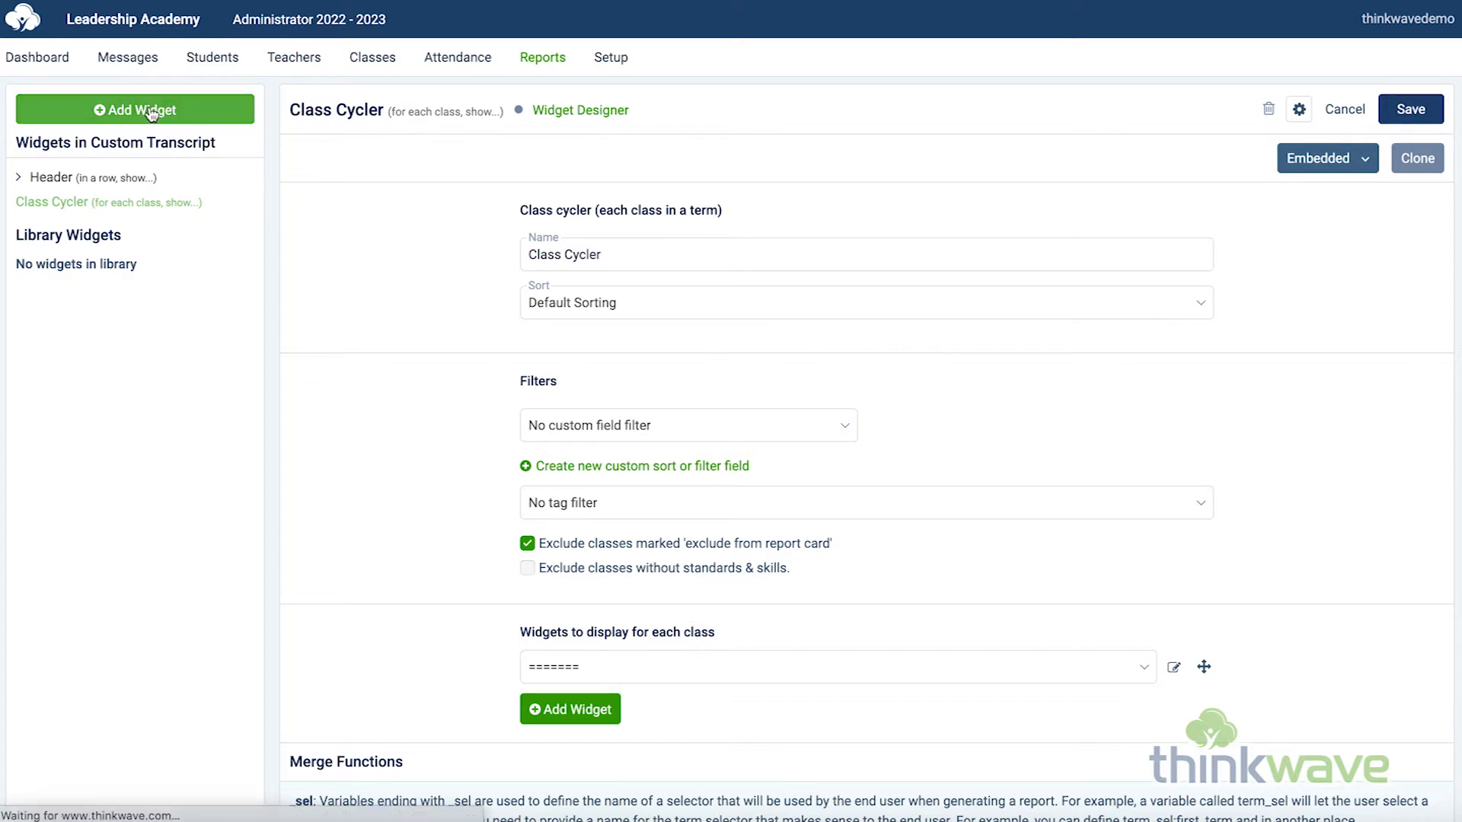
pyautogui.click(450, 173)
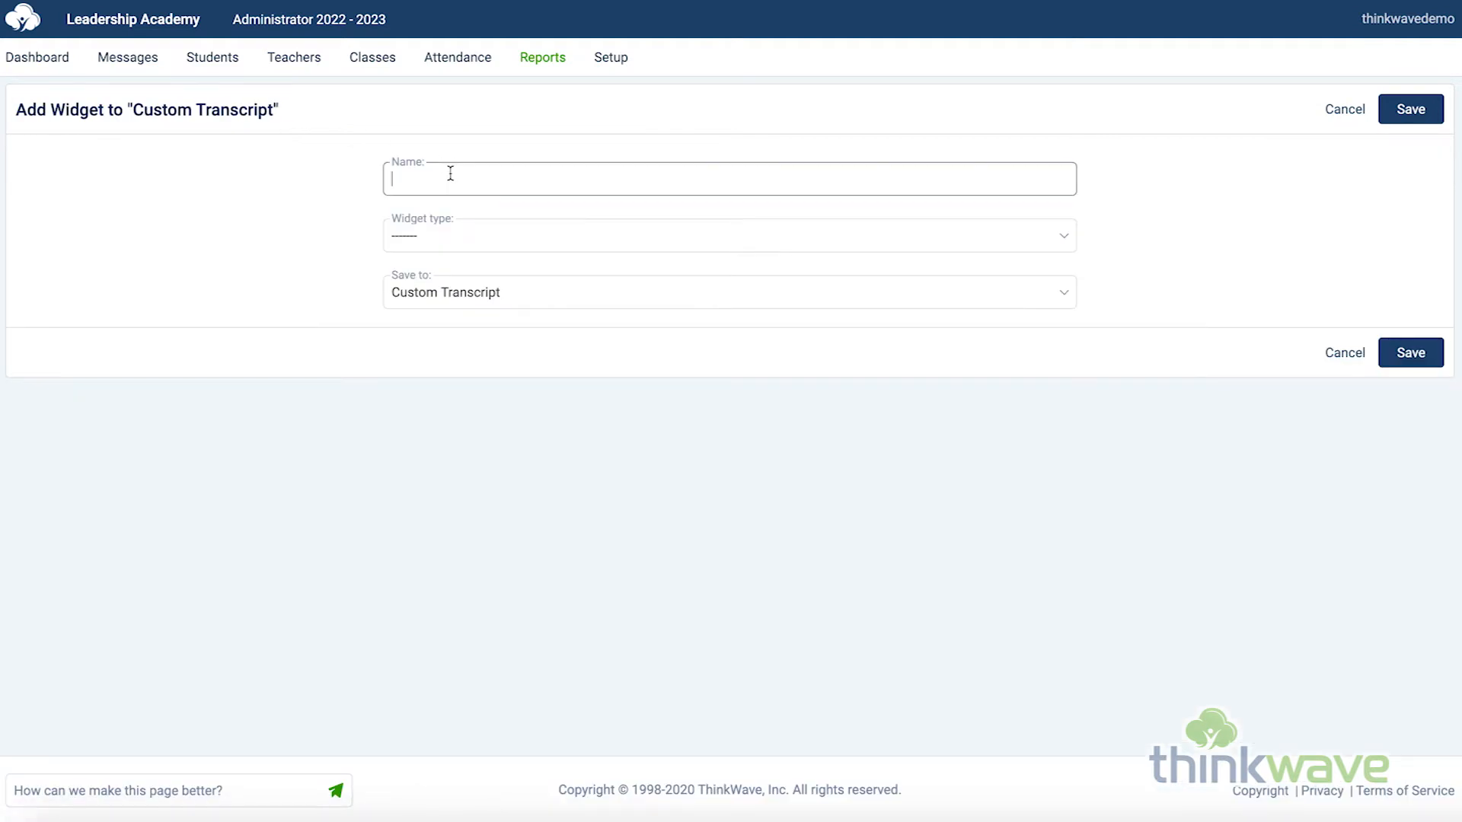
pyautogui.write('Grades Row')
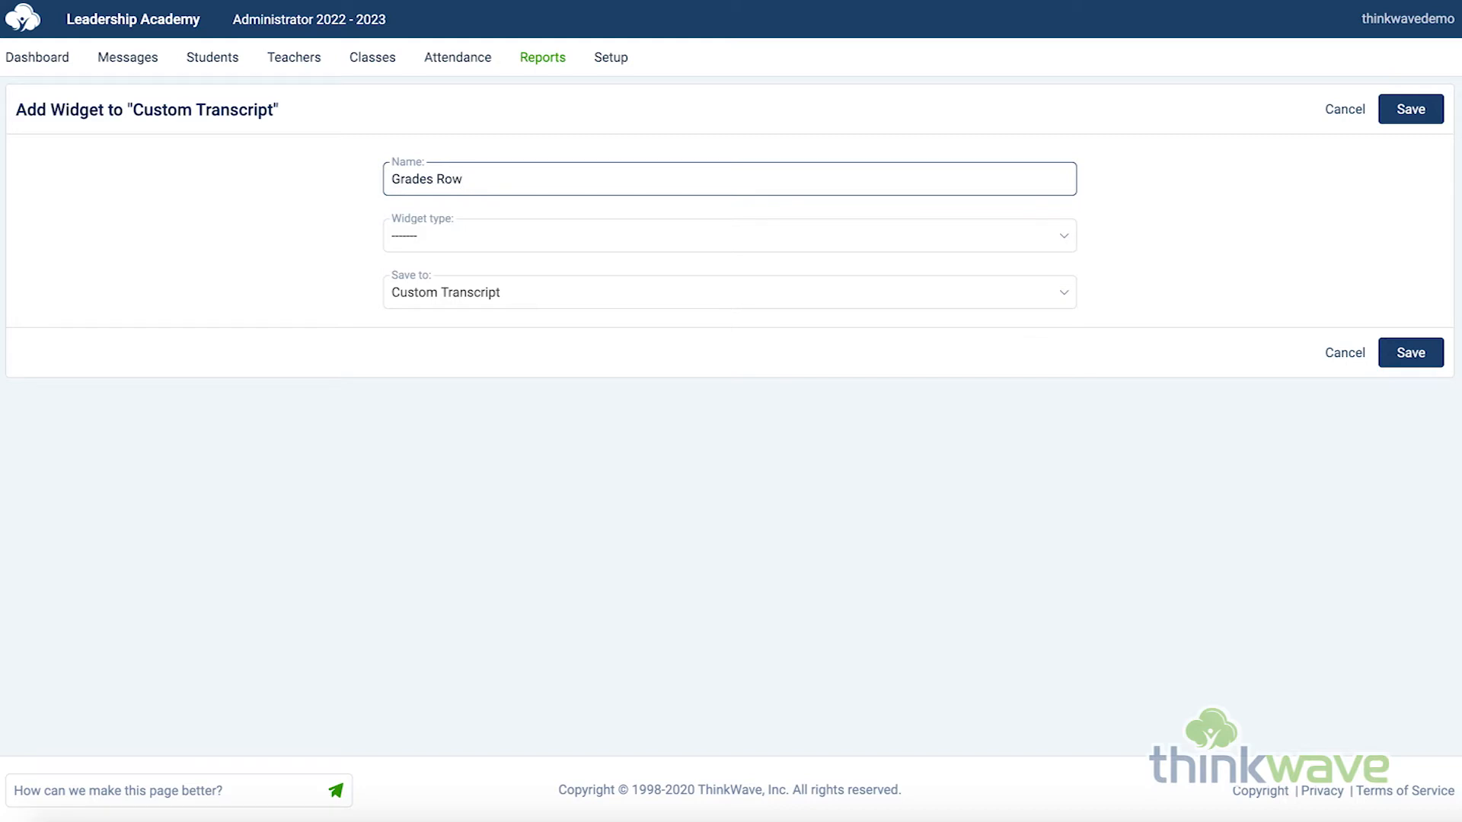
pyautogui.click(578, 231)
pyautogui.click(579, 254)
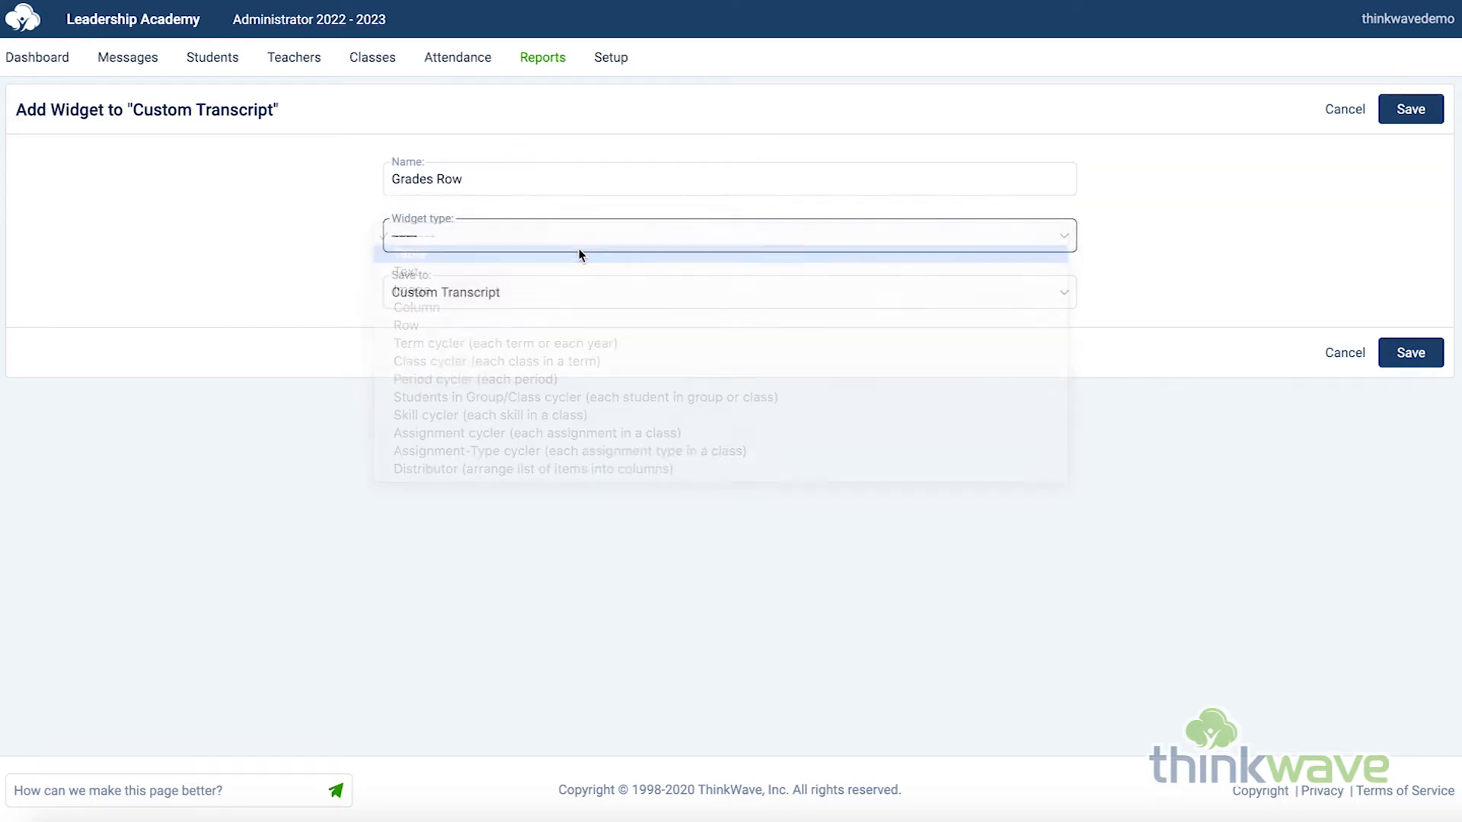
pyautogui.click(1397, 114)
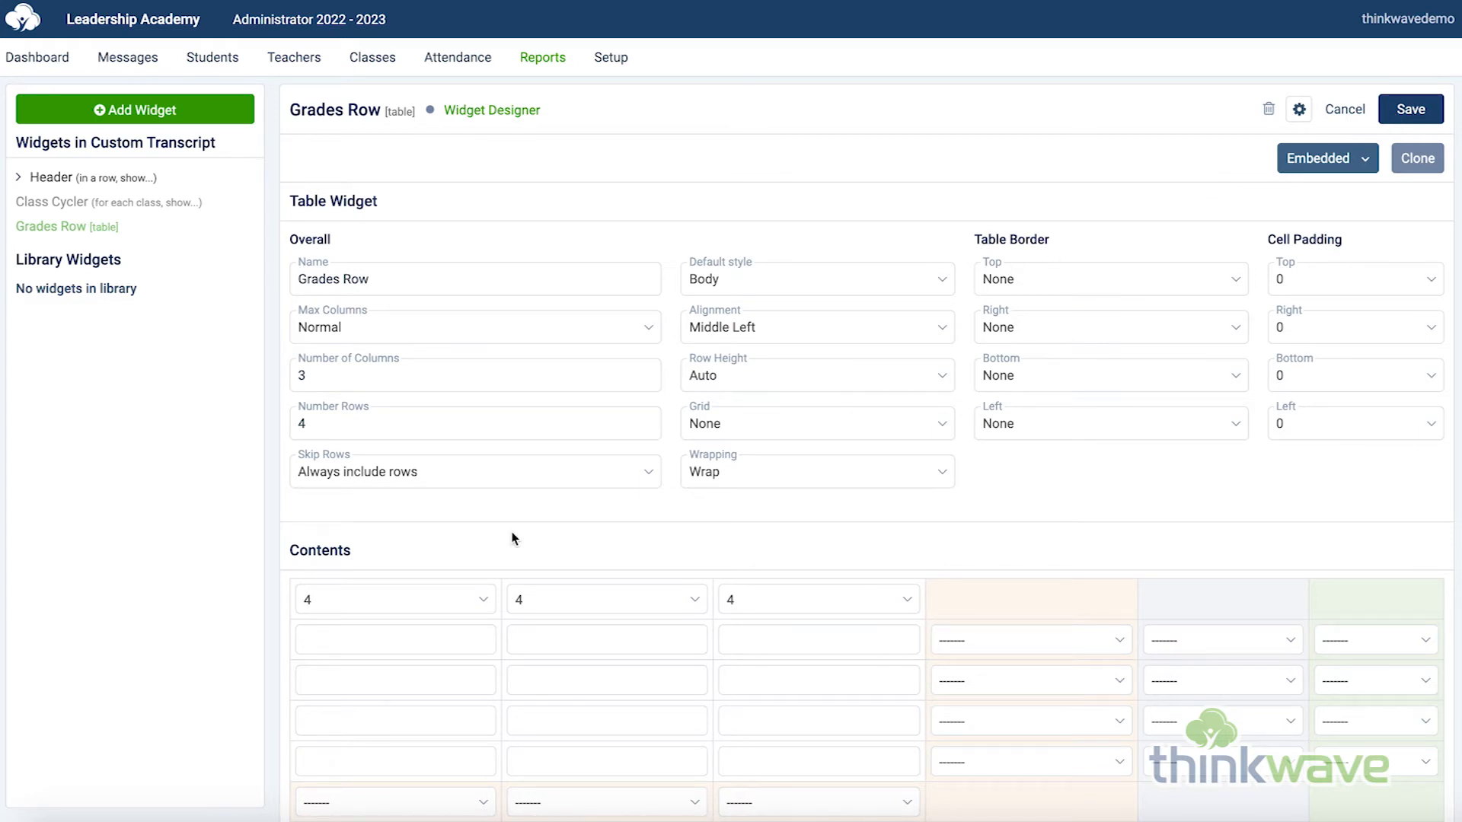
# Copy the {{class}} merge function from the reference list into the first cell of the Grades Row table's first row.
pyautogui.scroll(-15, 390, 564)
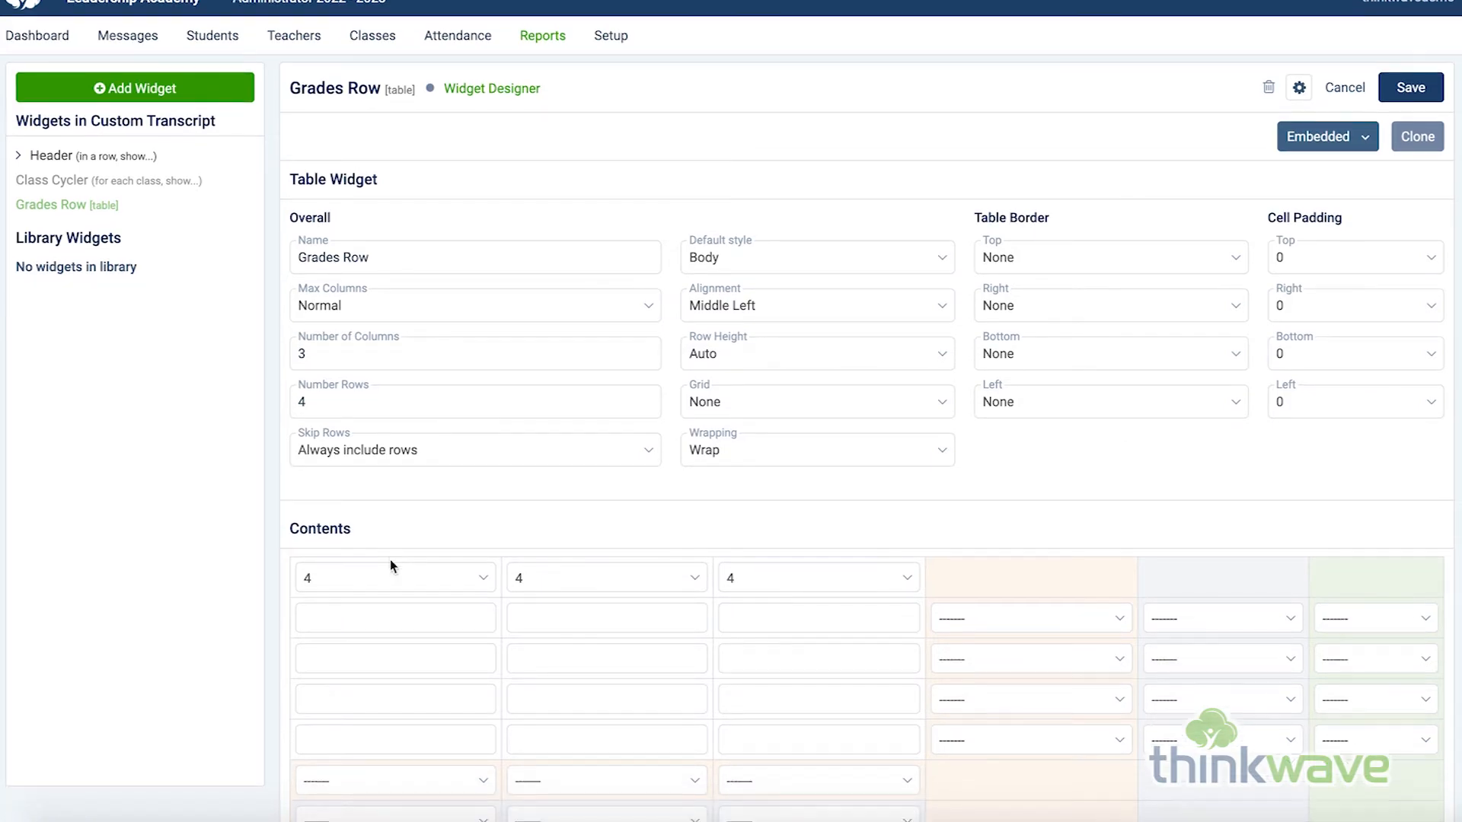
pyautogui.scroll(-4, 390, 565)
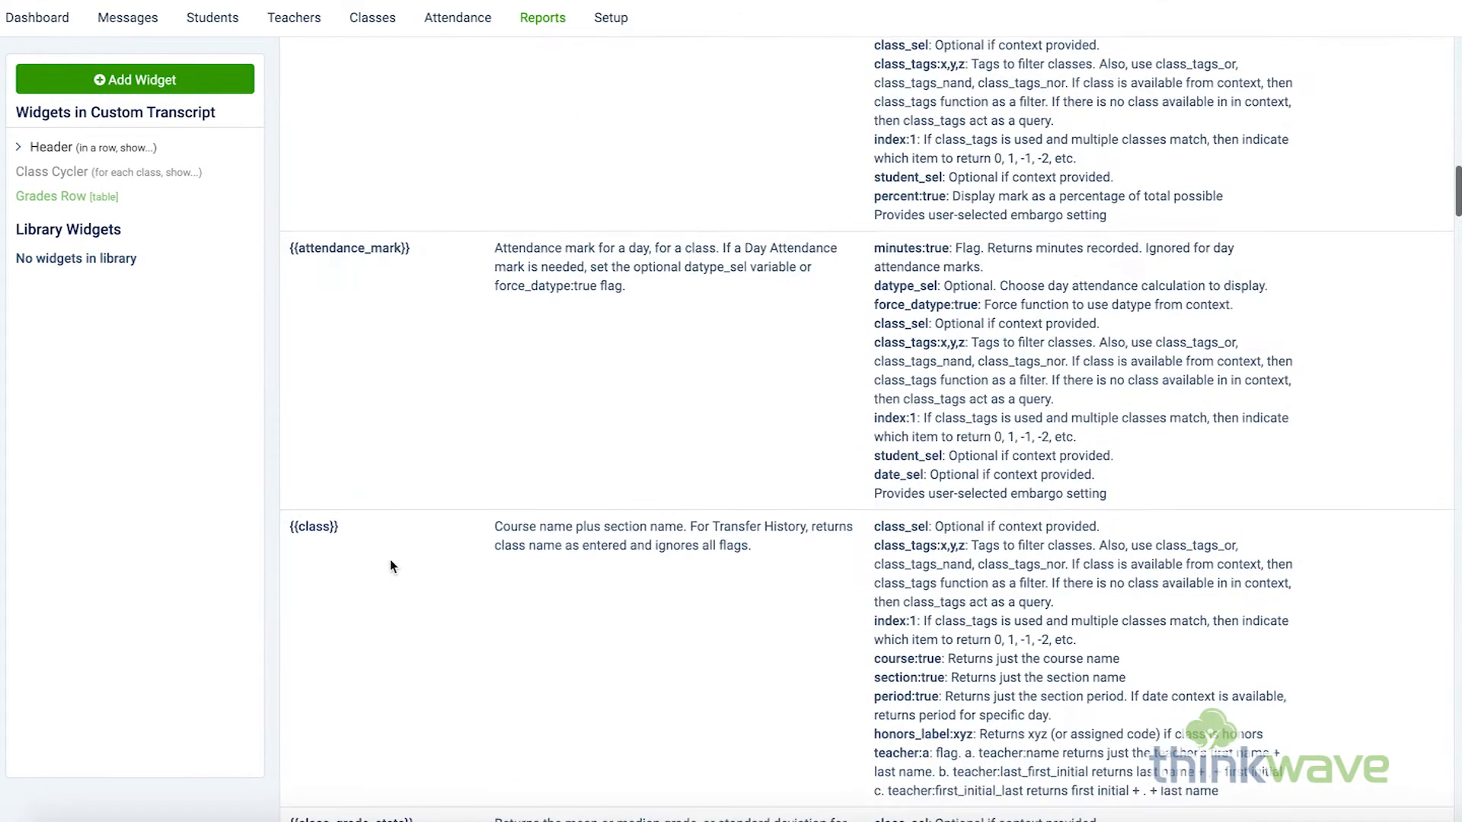
pyautogui.moveTo(340, 525); pyautogui.dragTo(289, 528)
pyautogui.hotkey('ctrl', 'c')
pyautogui.scroll(20, 439, 518)
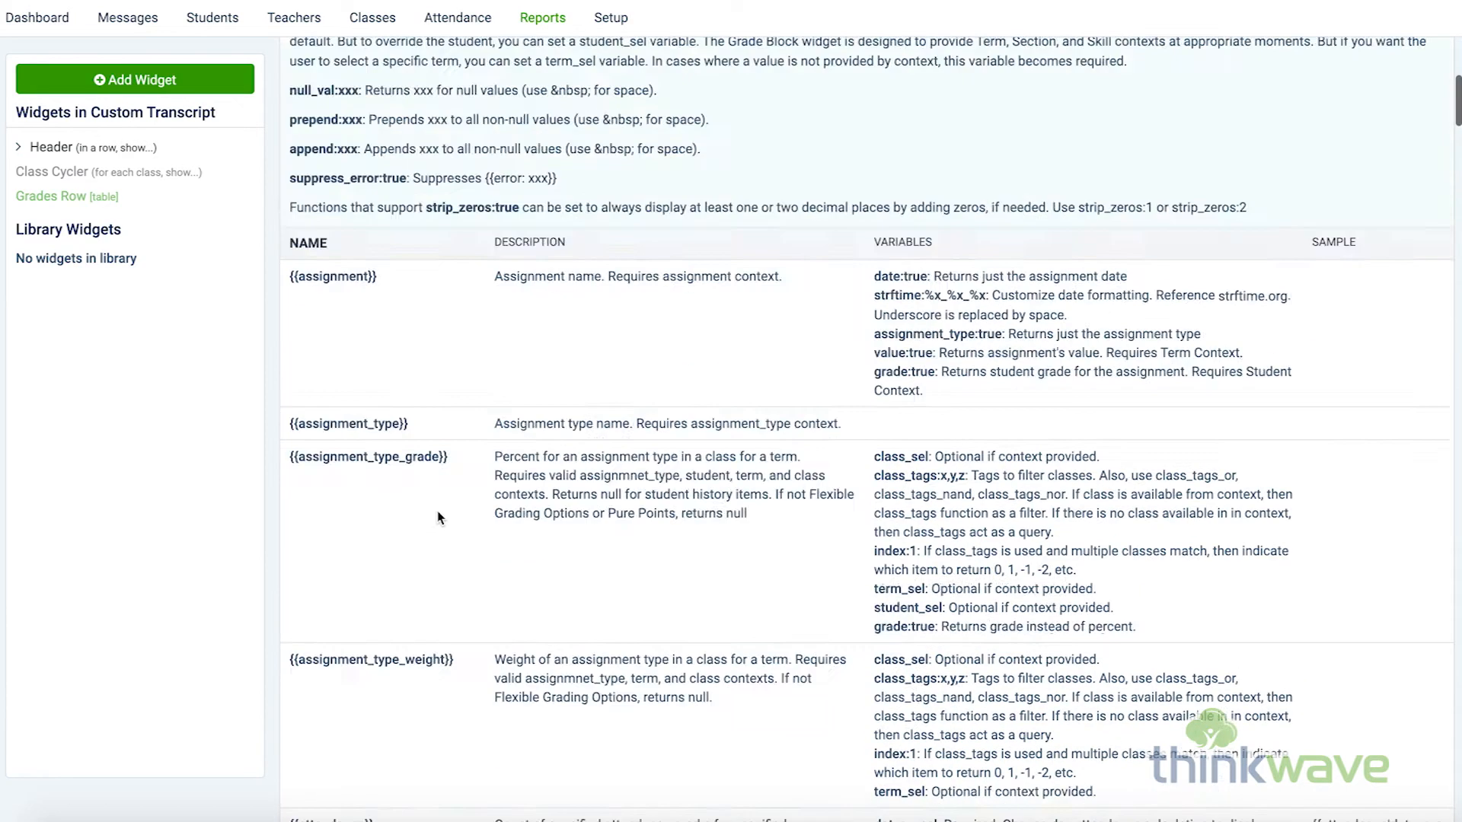
pyautogui.click(393, 638)
pyautogui.hotkey('ctrl', 'v')
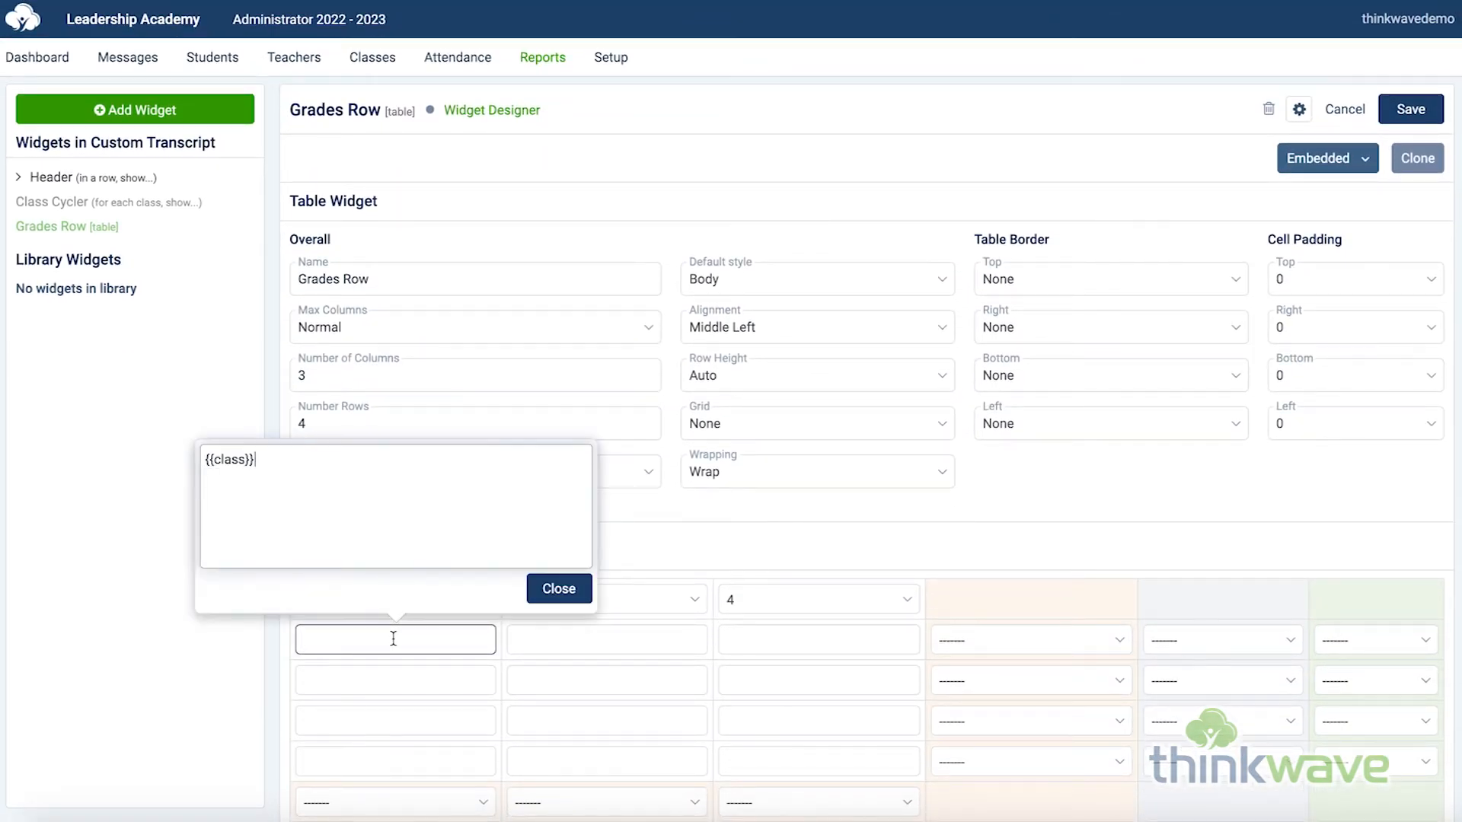
pyautogui.click(552, 591)
# Copy the {{final_grade}} merge function into the second cell of the Grades Row table's first row.
pyautogui.scroll(-20, 508, 595)
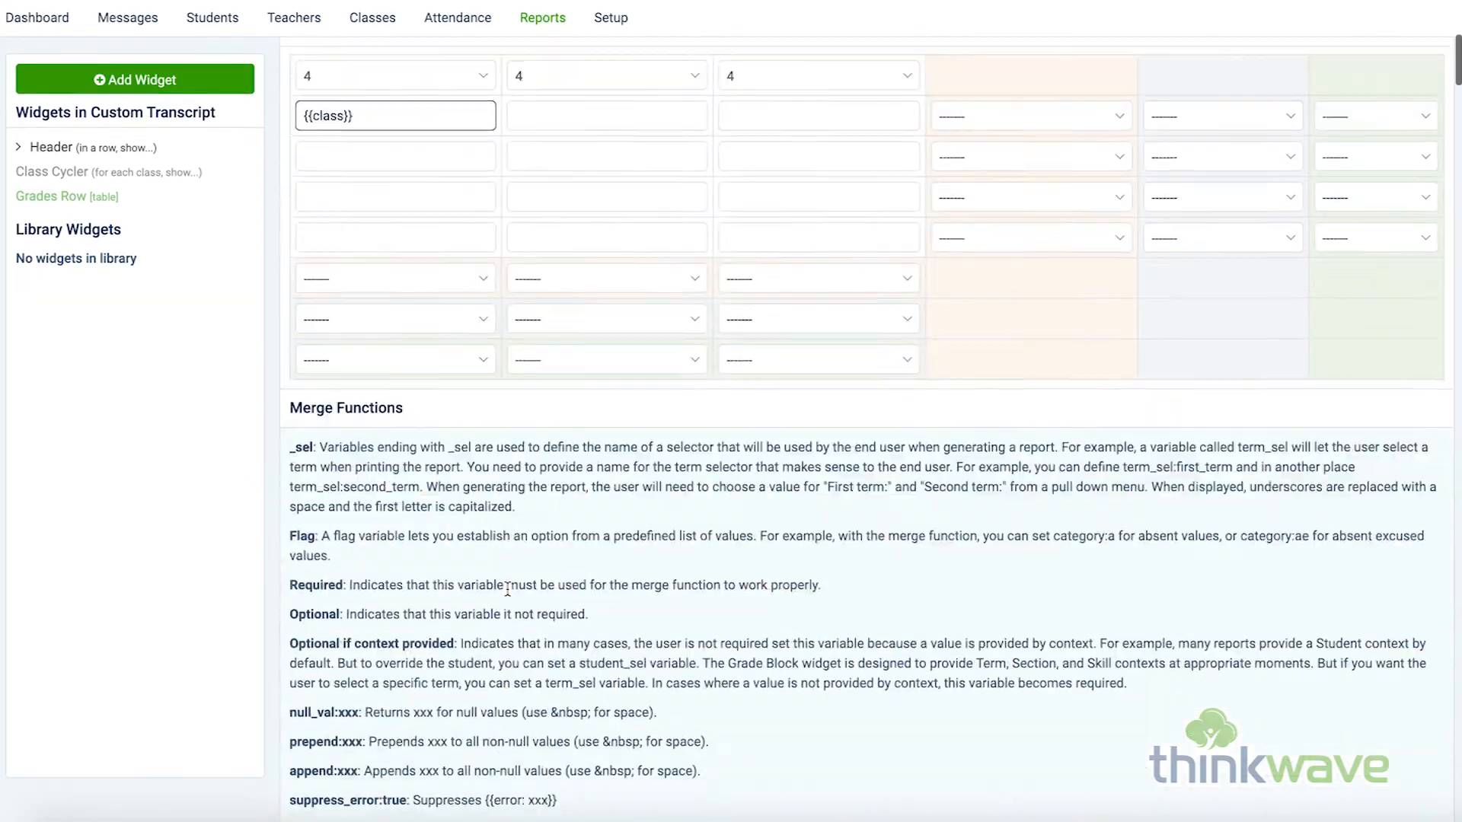
pyautogui.scroll(-15, 508, 596)
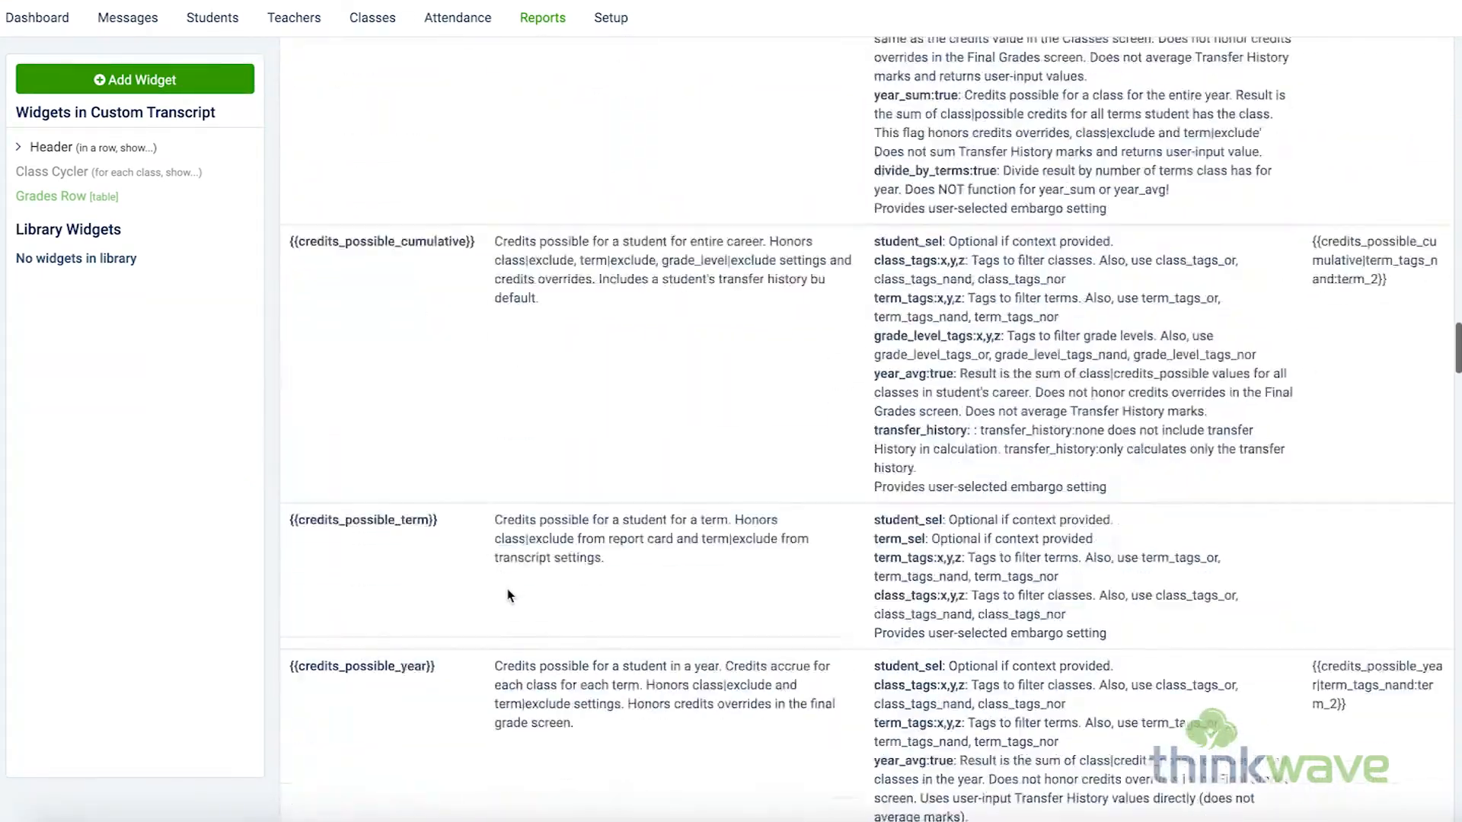
pyautogui.moveTo(359, 562); pyautogui.dragTo(289, 562)
pyautogui.hotkey('ctrl', 'c')
pyautogui.scroll(15, 484, 578)
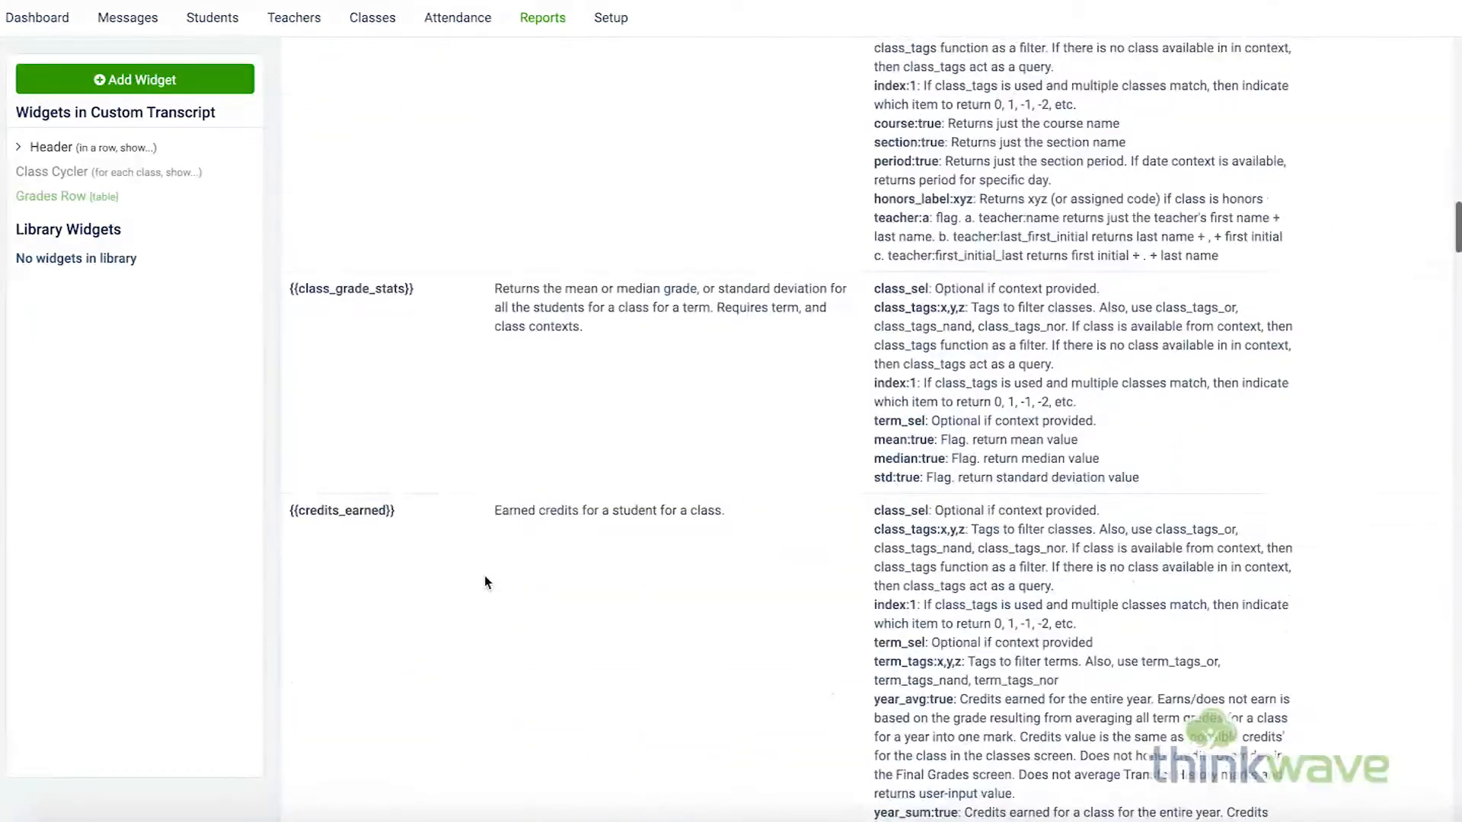
pyautogui.scroll(20, 484, 582)
pyautogui.click(601, 586)
pyautogui.hotkey('ctrl', 'v')
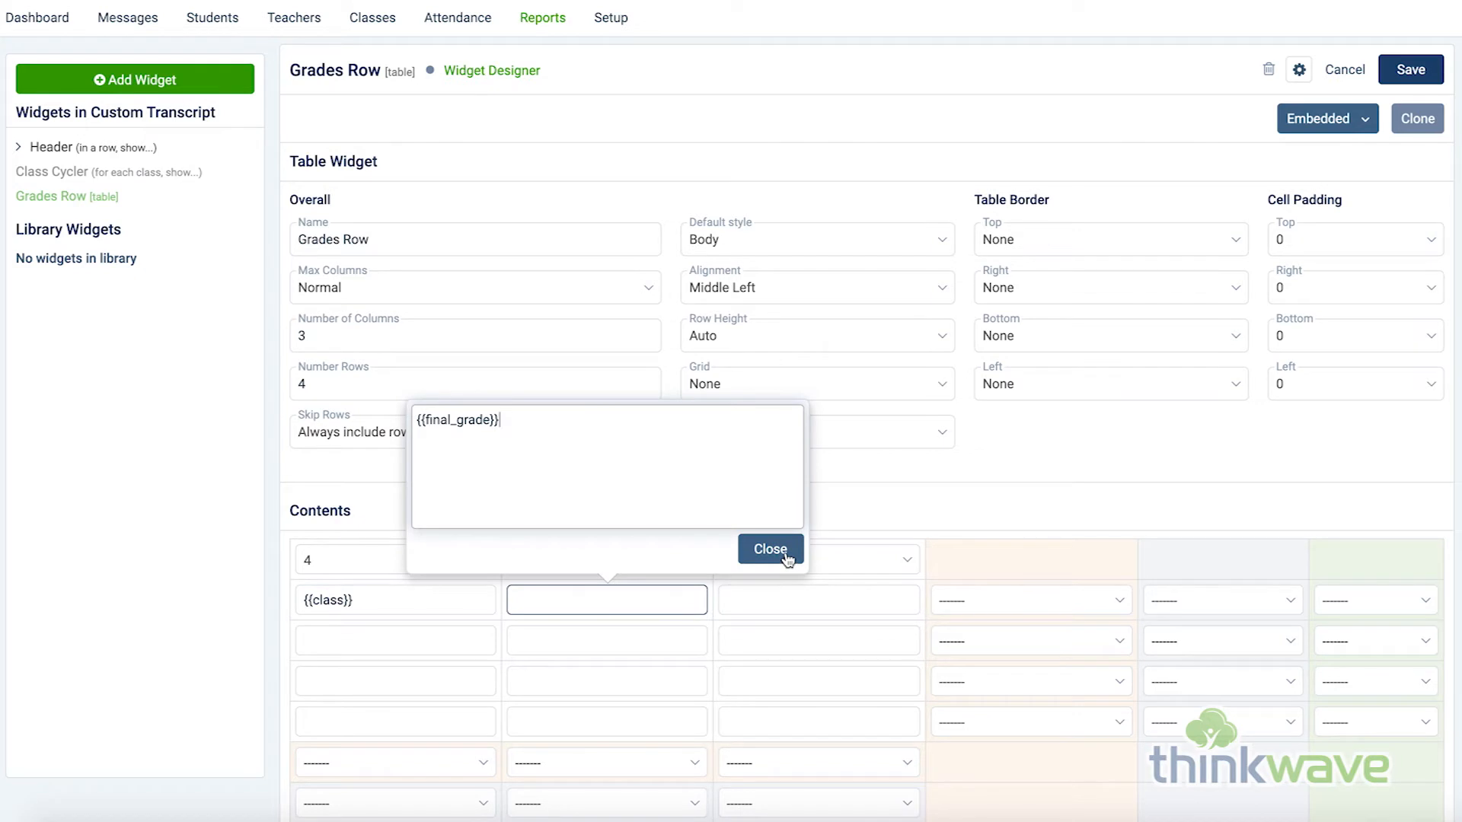
pyautogui.click(770, 549)
# Copy the {{credits_earned}} merge function into the third cell of the Grades Row table's first row.
pyautogui.scroll(-15, 492, 614)
pyautogui.scroll(-15, 491, 614)
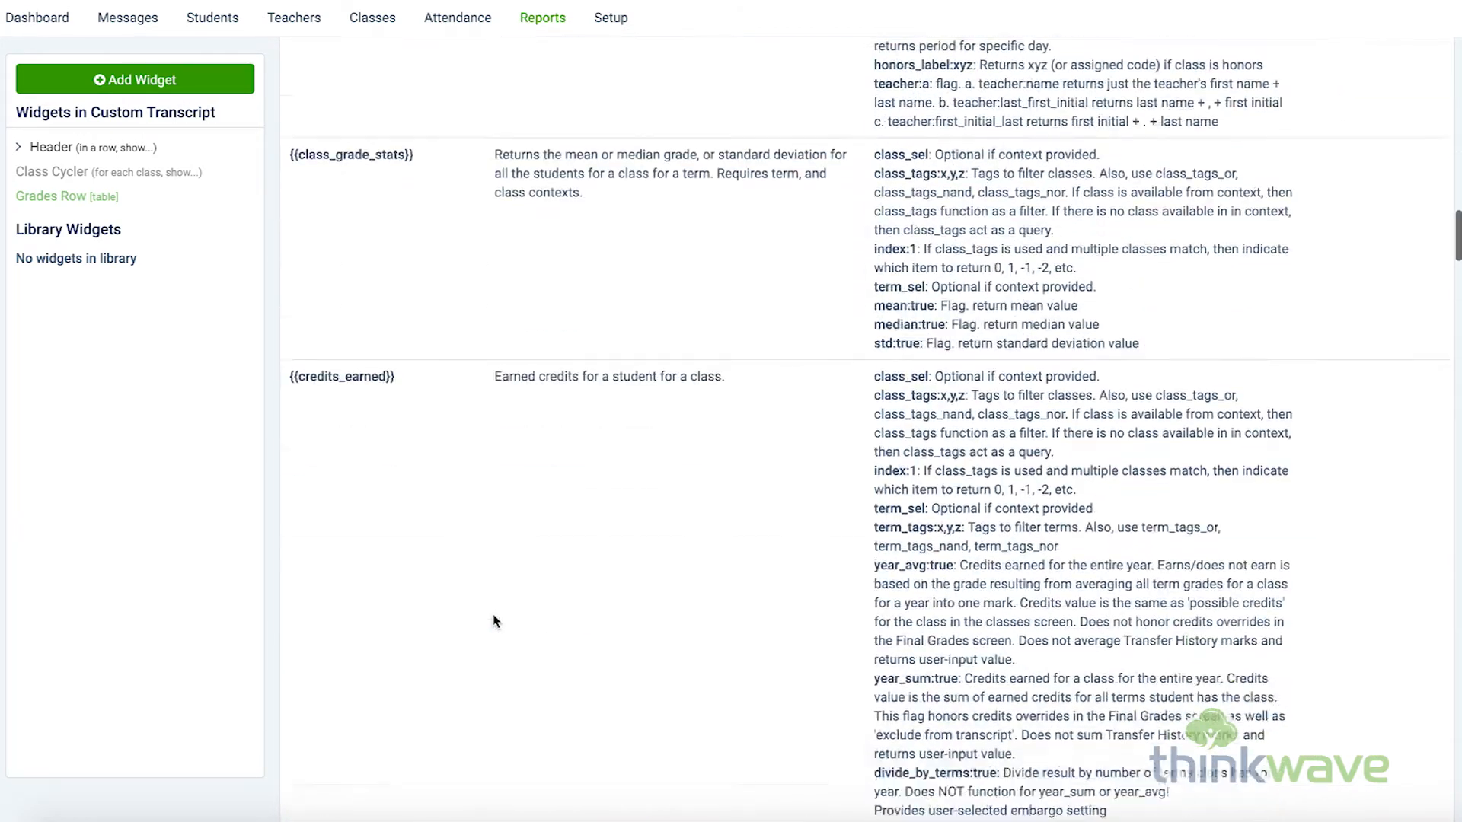
pyautogui.scroll(-1, 493, 620)
pyautogui.moveTo(402, 337); pyautogui.dragTo(289, 336)
pyautogui.hotkey('ctrl', 'c')
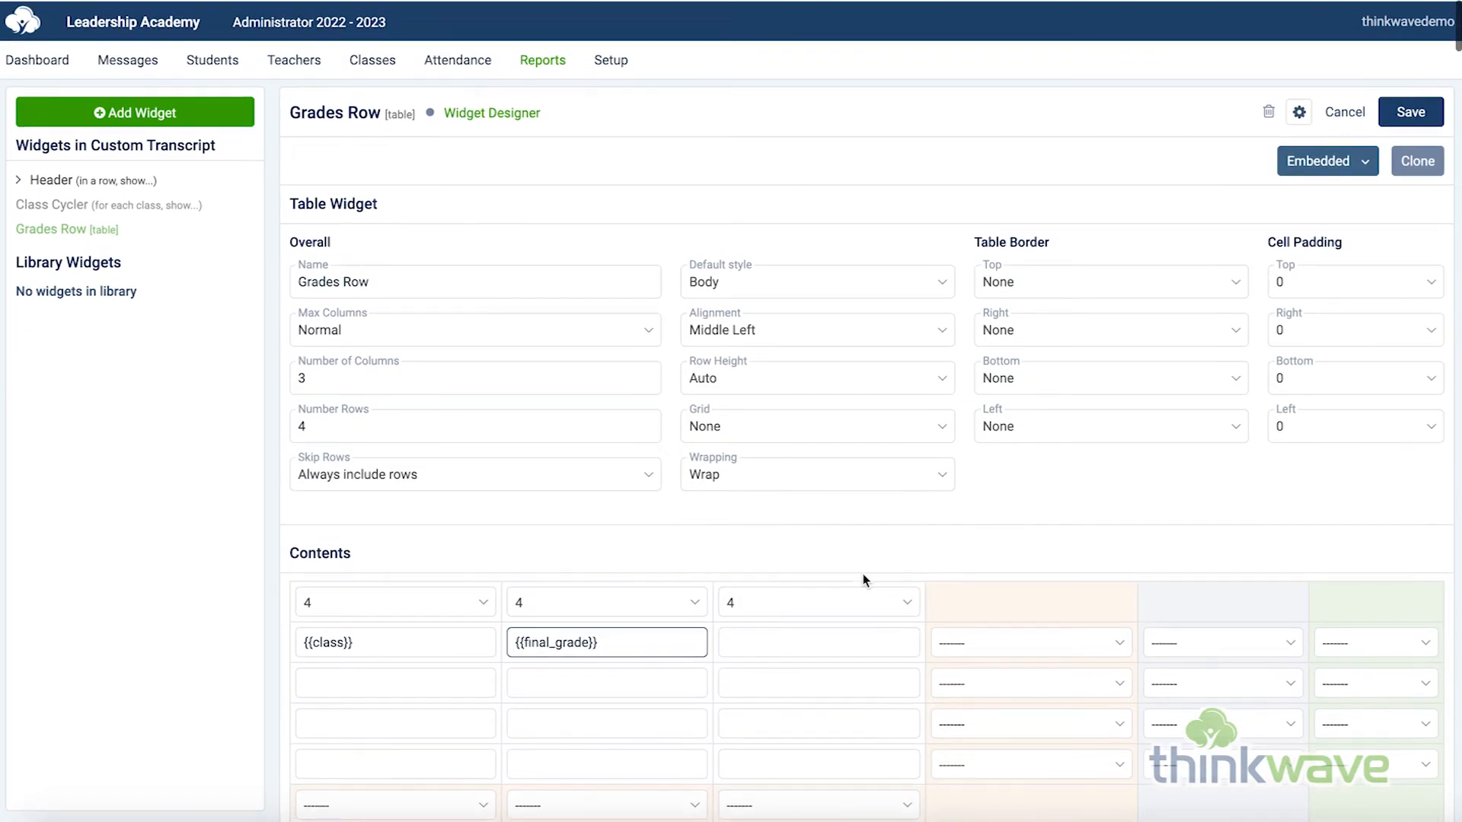
pyautogui.click(818, 639)
pyautogui.hotkey('ctrl', 'v')
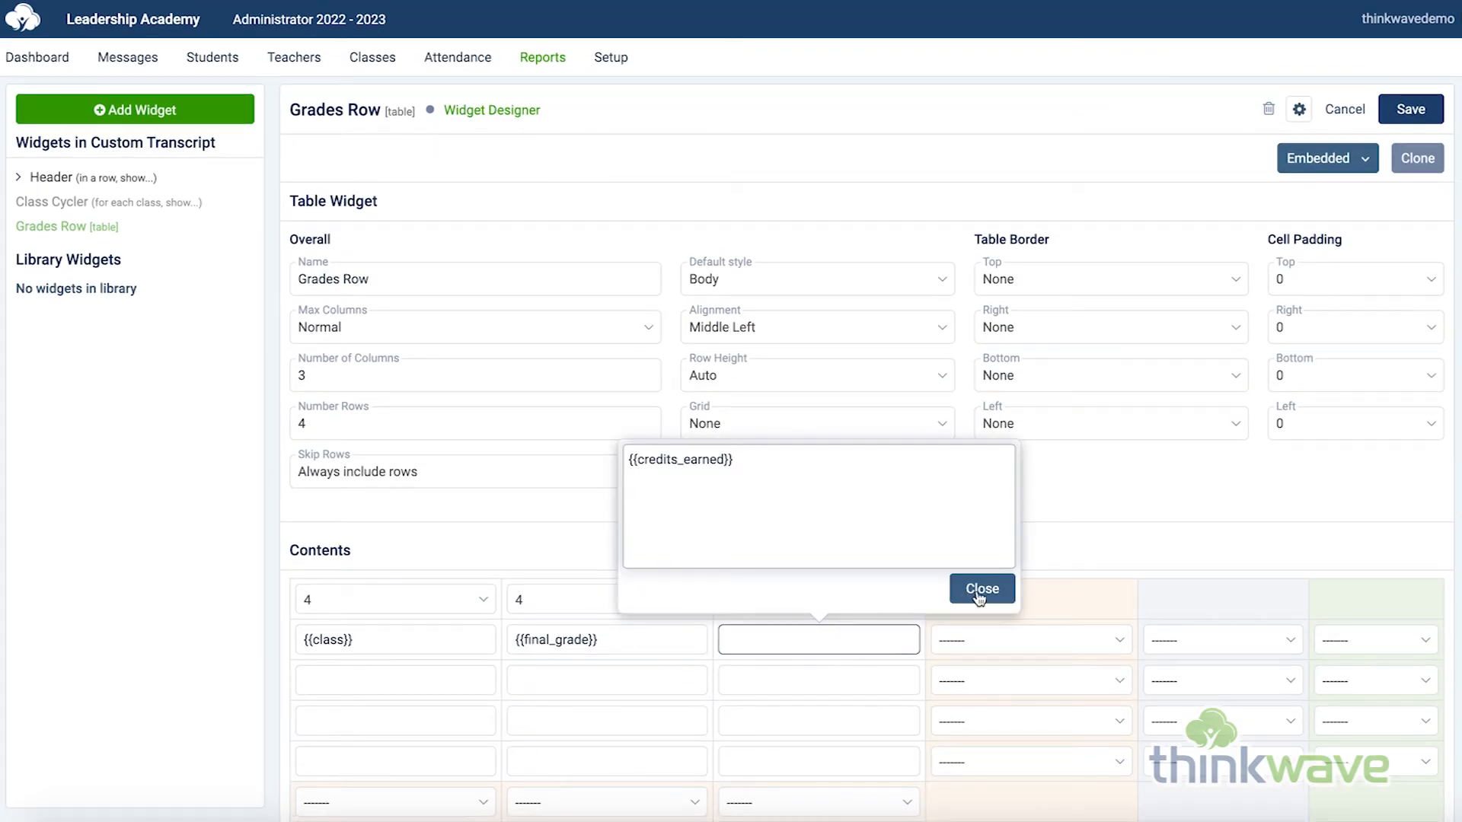
pyautogui.click(980, 593)
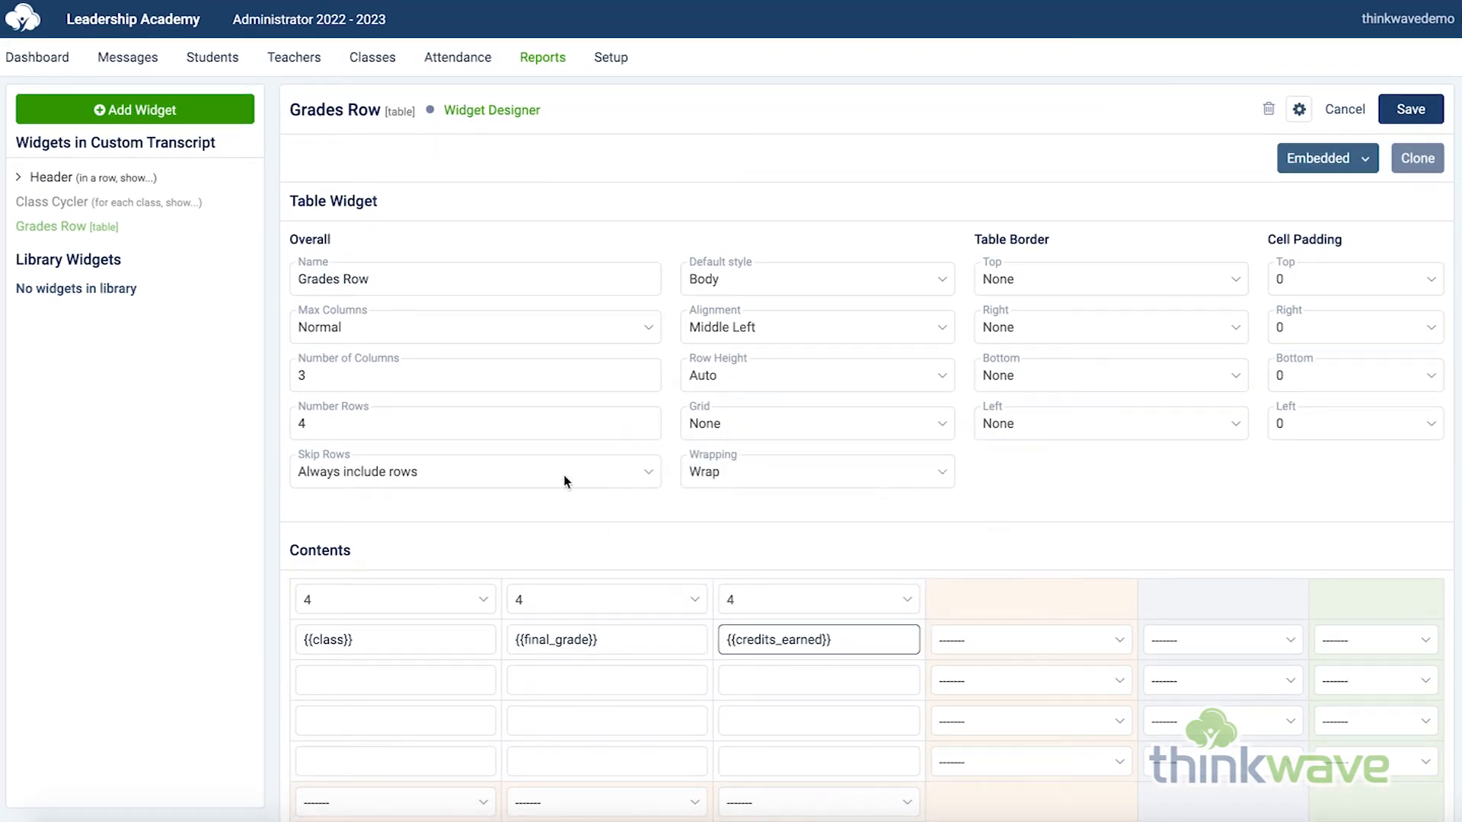
# Set the Grades Row table to 1 row with column widths of 8, 2 and 2.
pyautogui.moveTo(380, 420); pyautogui.dragTo(268, 424)
pyautogui.write('1')
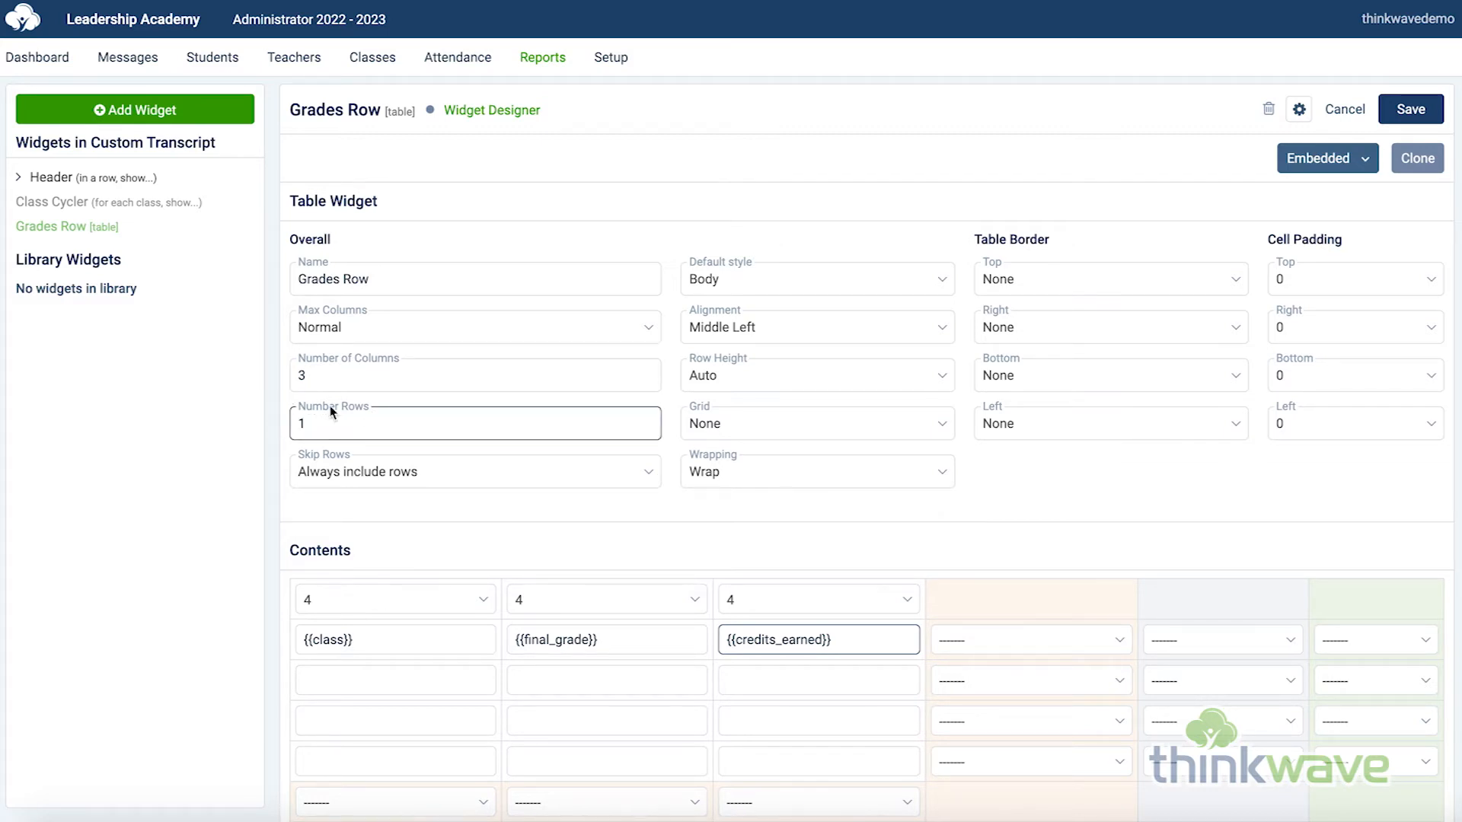
pyautogui.click(397, 606)
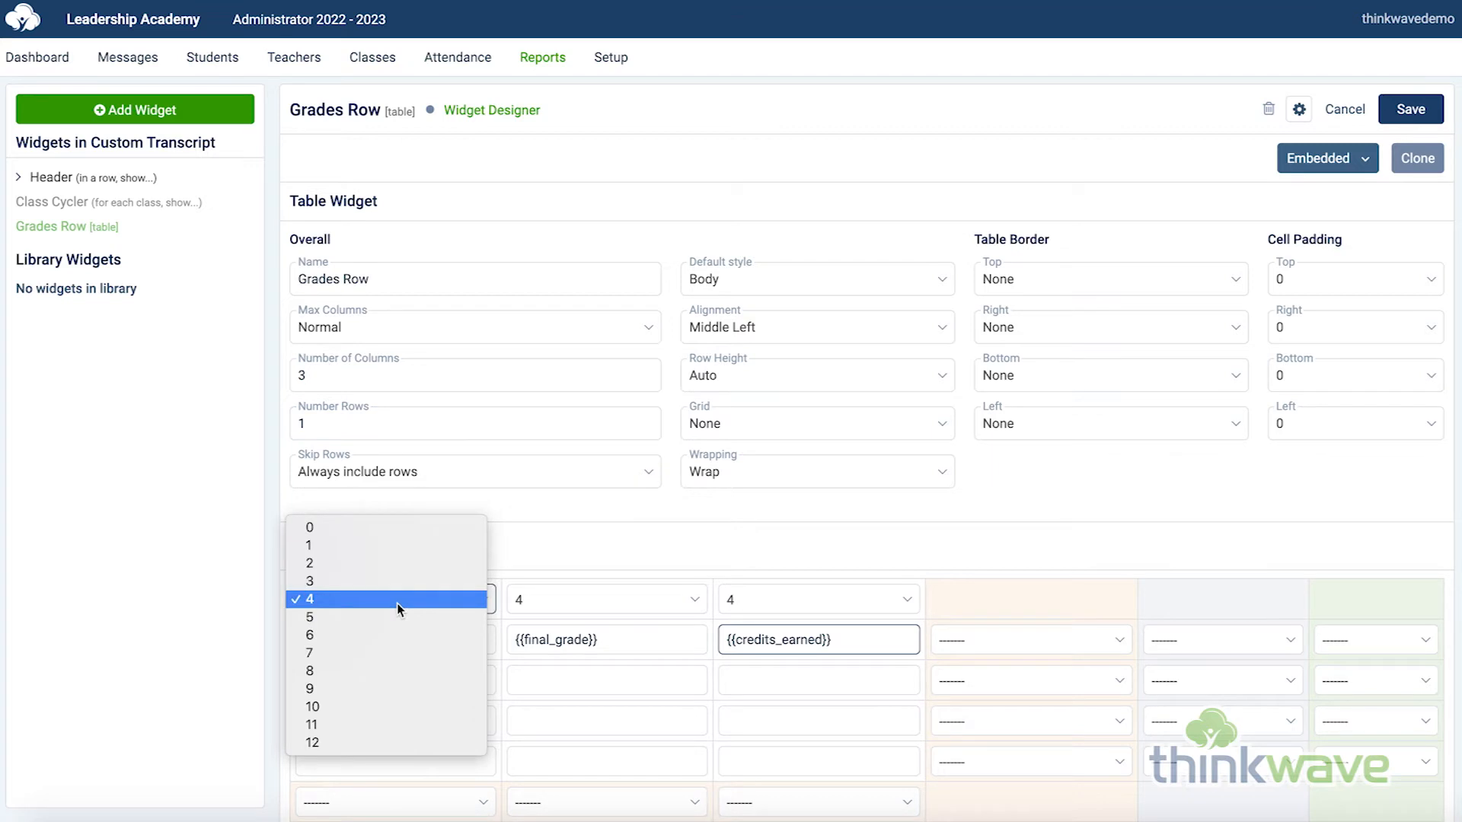
pyautogui.click(591, 606)
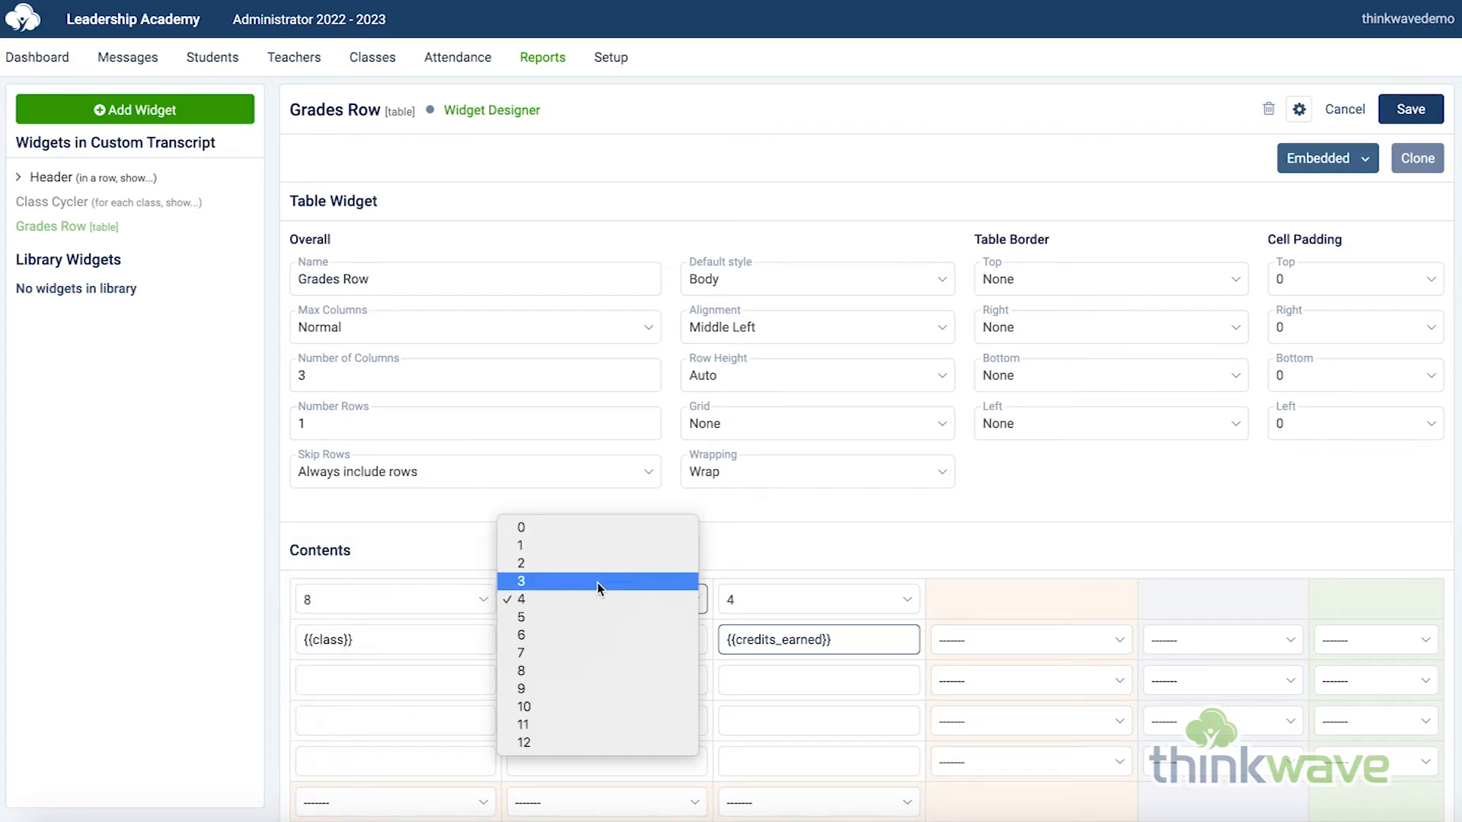
pyautogui.click(595, 563)
pyautogui.click(825, 601)
pyautogui.click(820, 562)
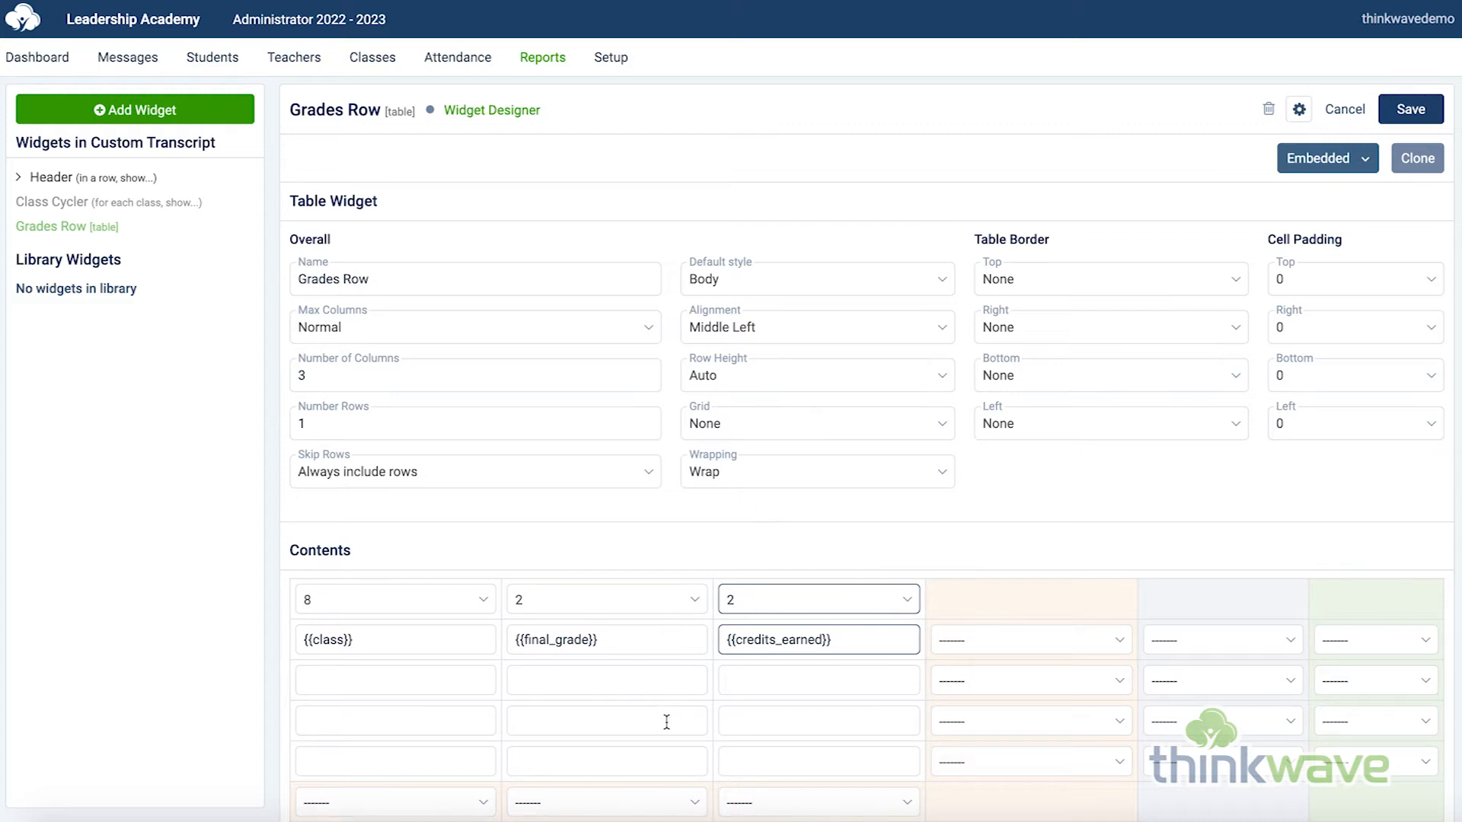
# Align the final grade and credits earned columns to Middle Center and save the Grades Row widget.
pyautogui.scroll(-3, 666, 719)
pyautogui.click(659, 660)
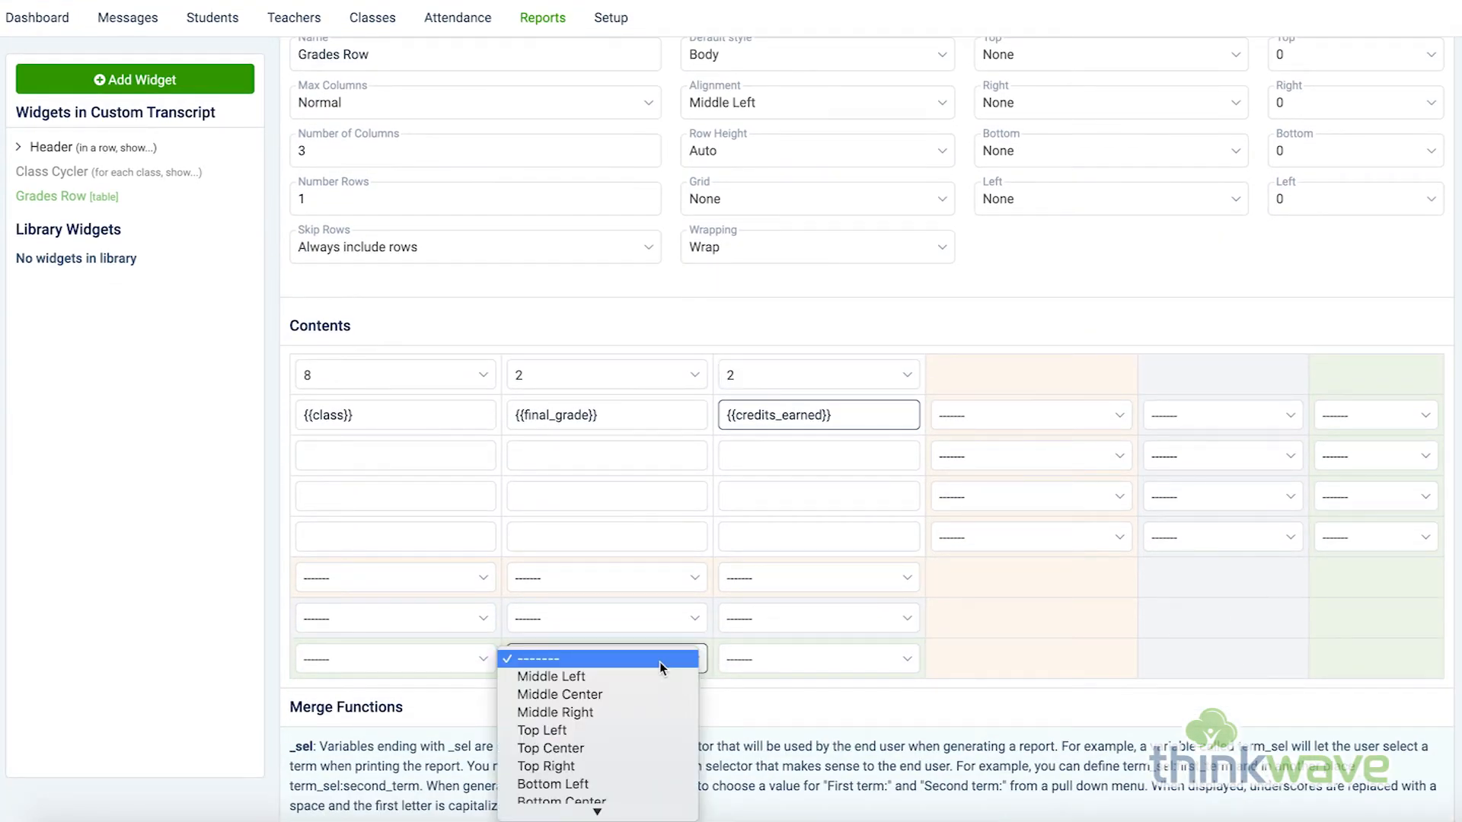
pyautogui.click(649, 697)
pyautogui.click(826, 664)
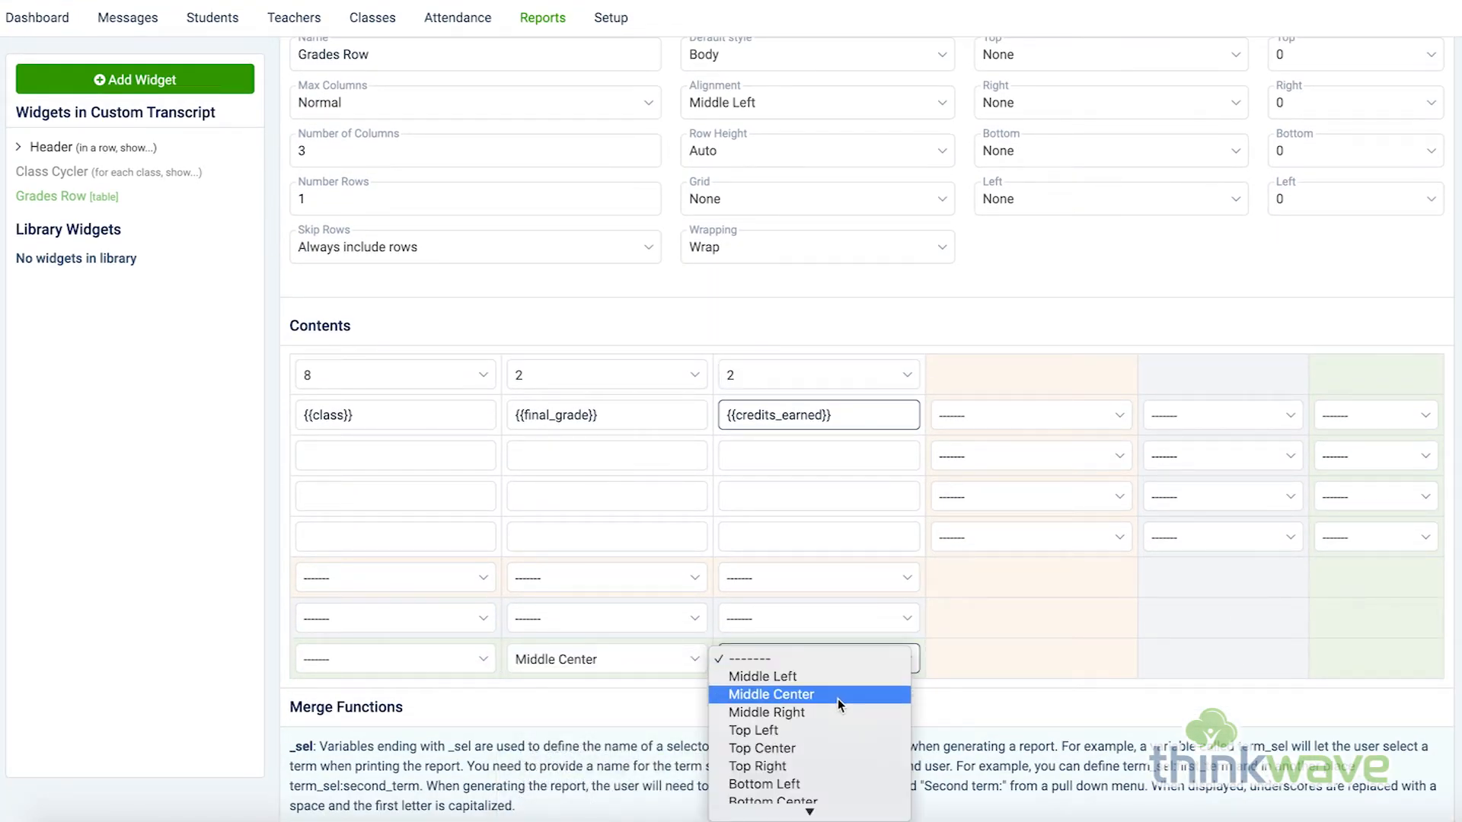
pyautogui.click(838, 699)
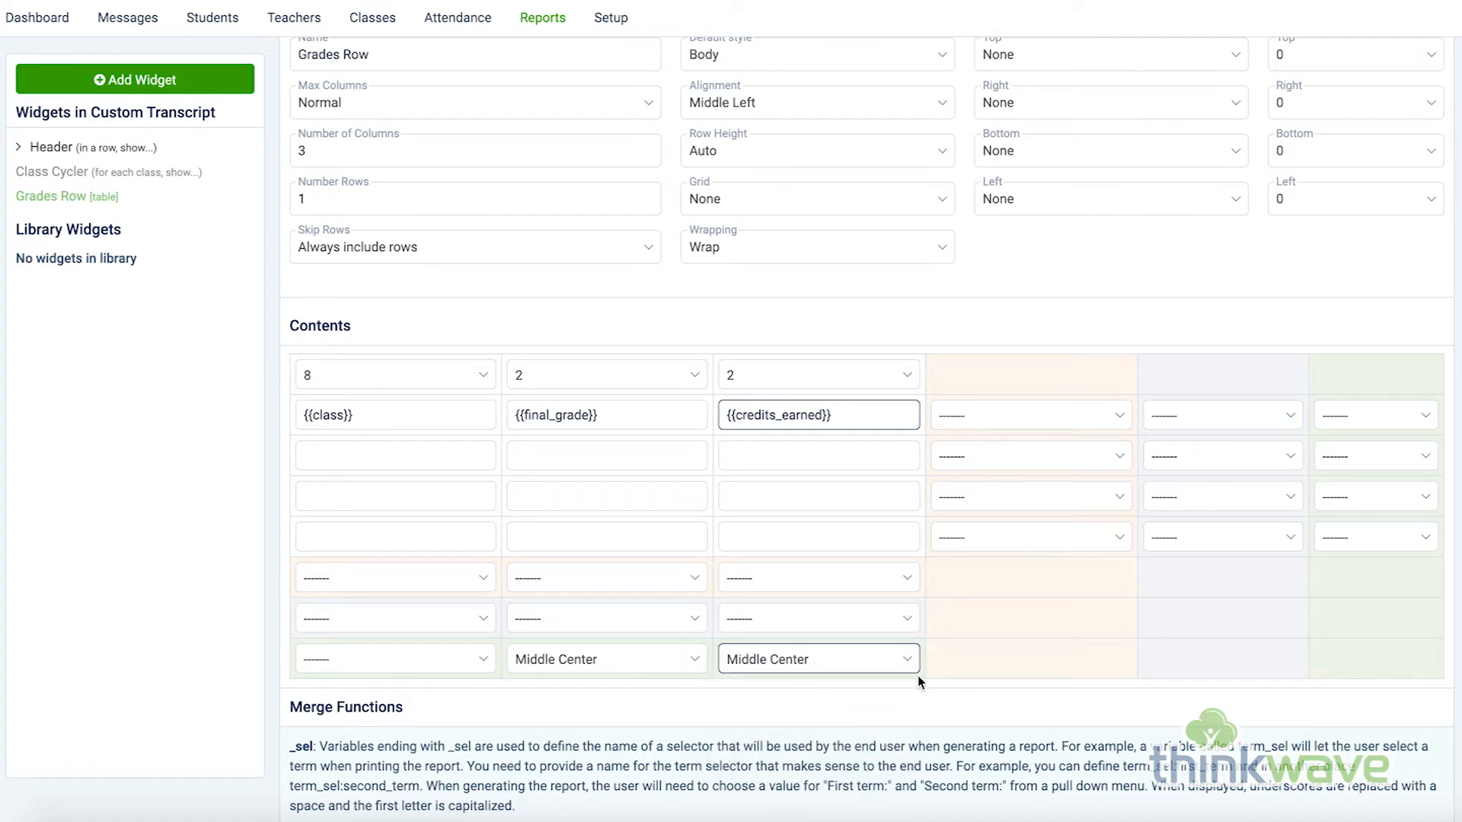
pyautogui.scroll(3, 1262, 344)
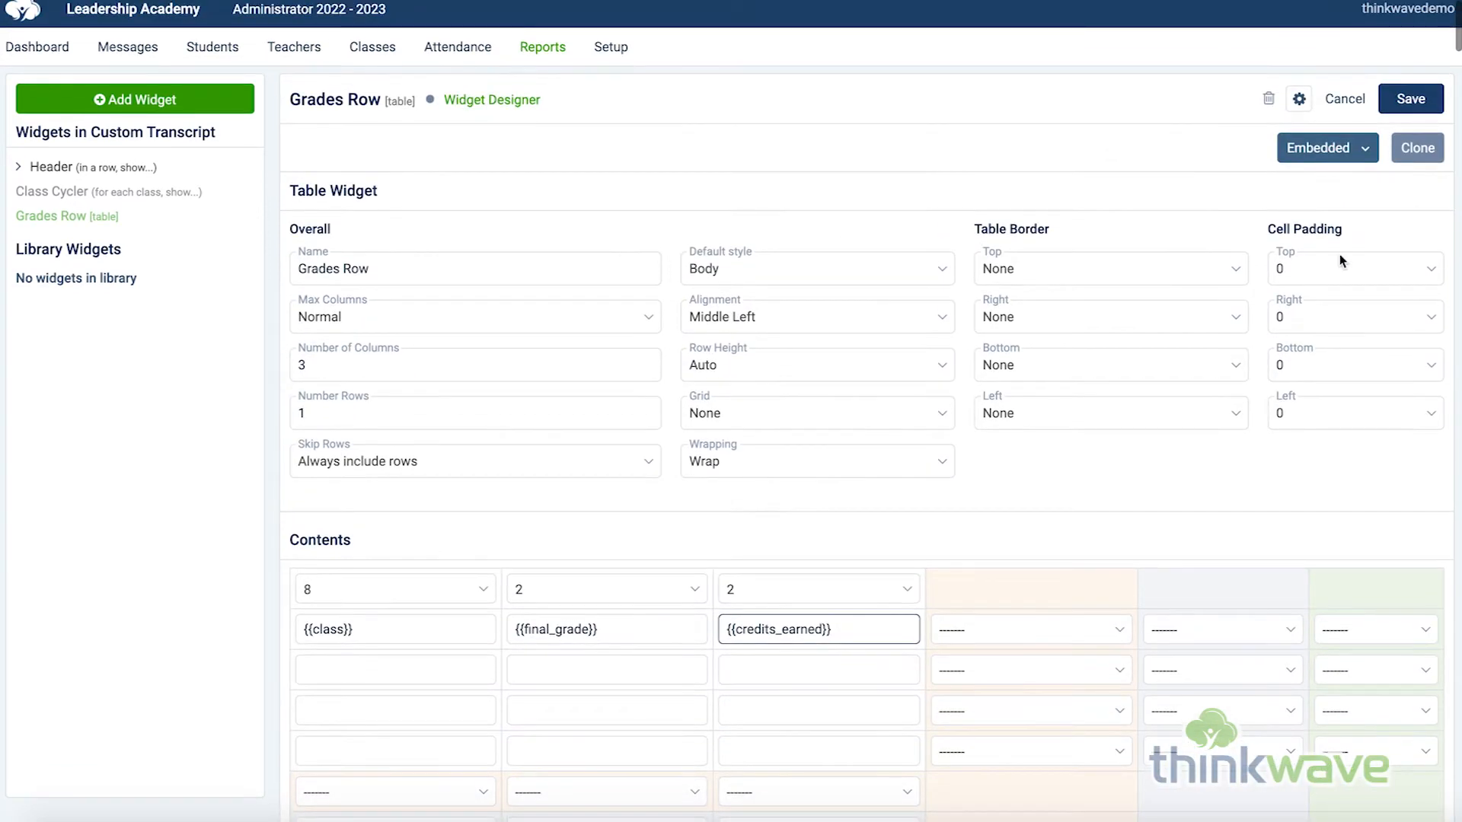
pyautogui.click(1418, 107)
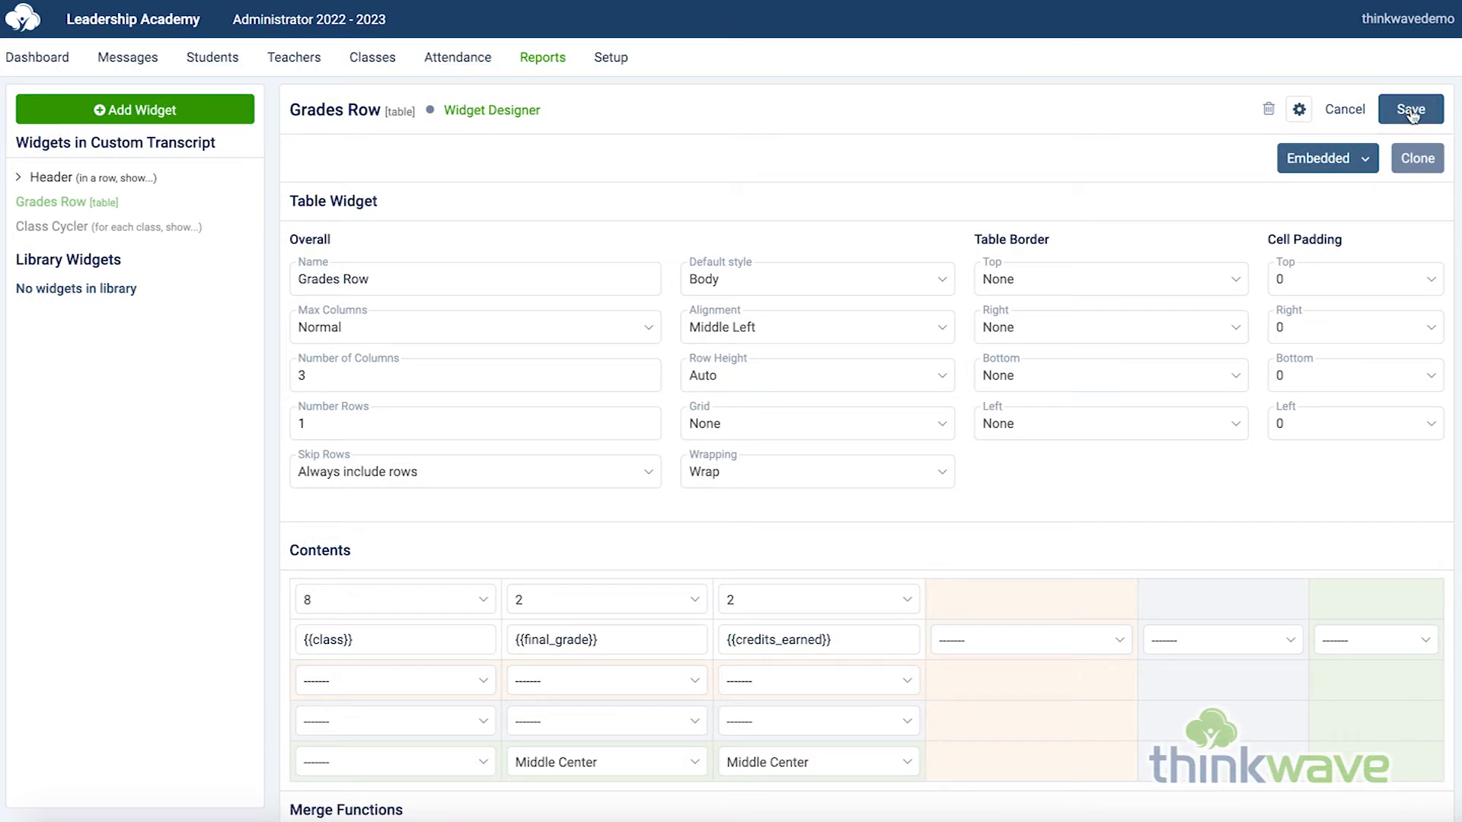
# Clone the Grades Row widget and rename the copy Grades Header.
pyautogui.click(1419, 168)
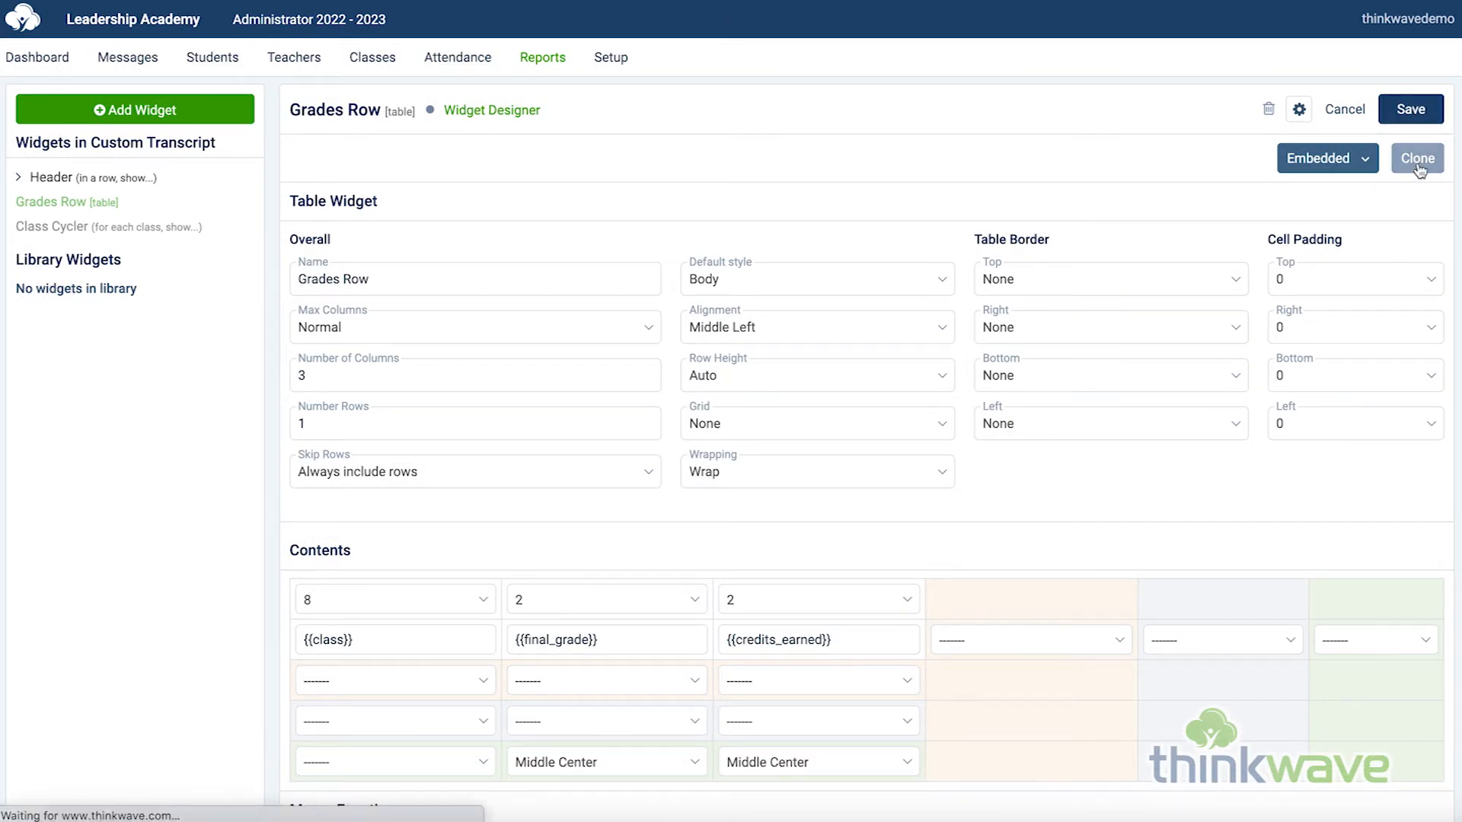
pyautogui.moveTo(342, 283); pyautogui.dragTo(501, 282)
pyautogui.write('Header')
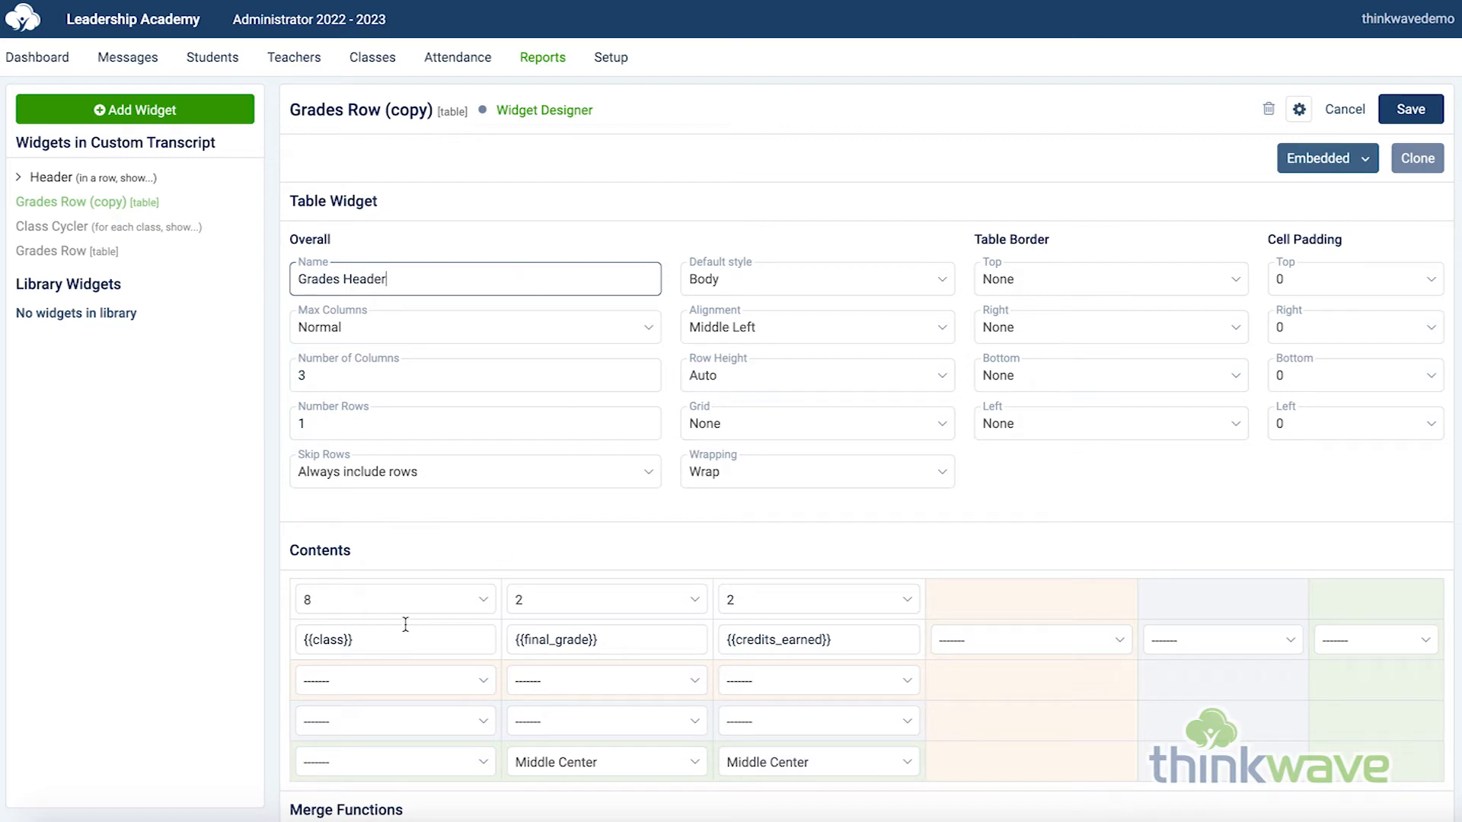
# Replace the merge functions in the Grades Header table's first row with the column titles Course, Grades and Credits.
pyautogui.moveTo(402, 641); pyautogui.dragTo(244, 639)
pyautogui.write('Course')
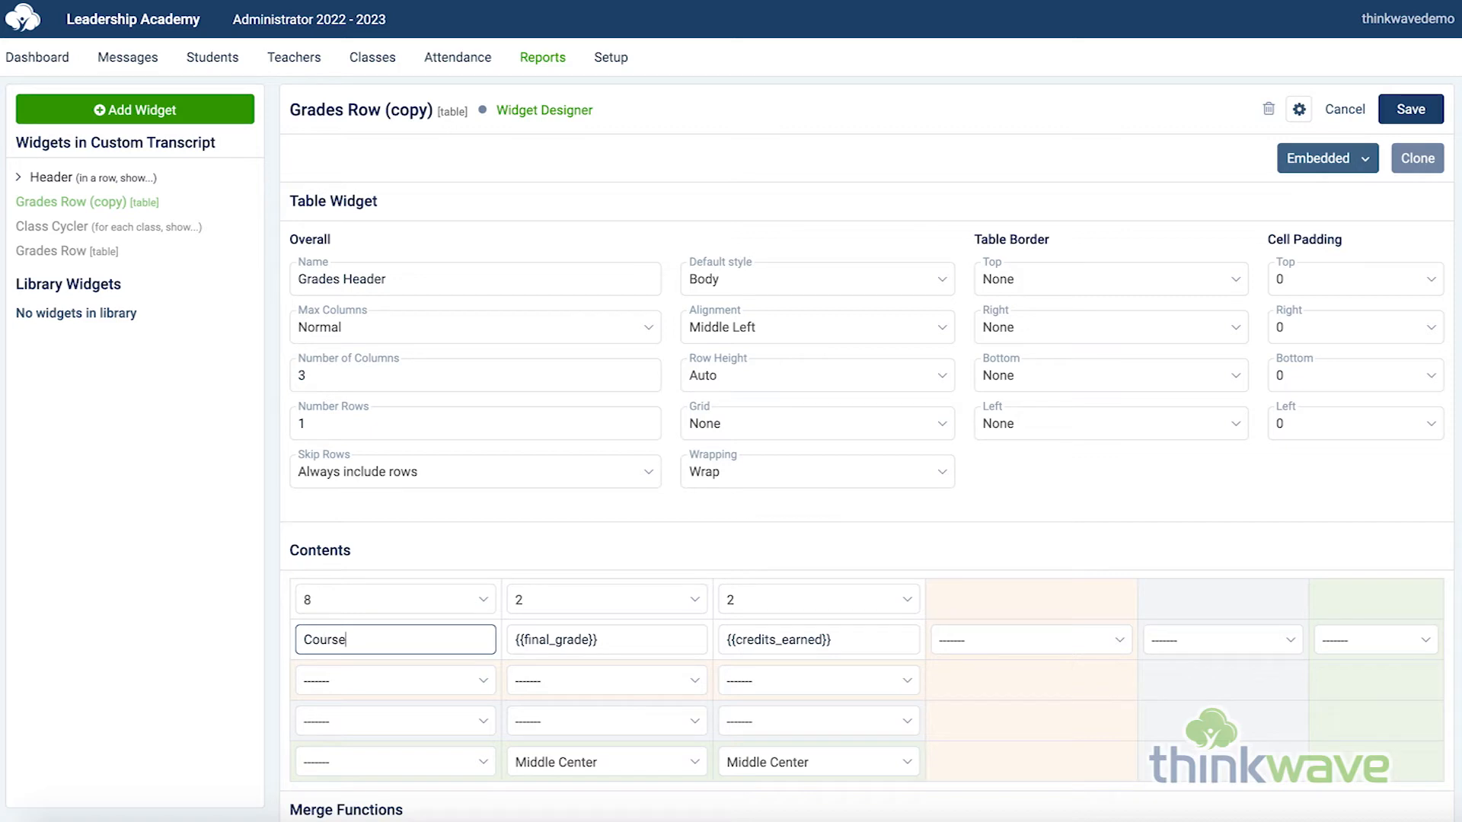
pyautogui.press('Tab')
pyautogui.write('Grades')
pyautogui.press('Tab')
pyautogui.write('Credits')
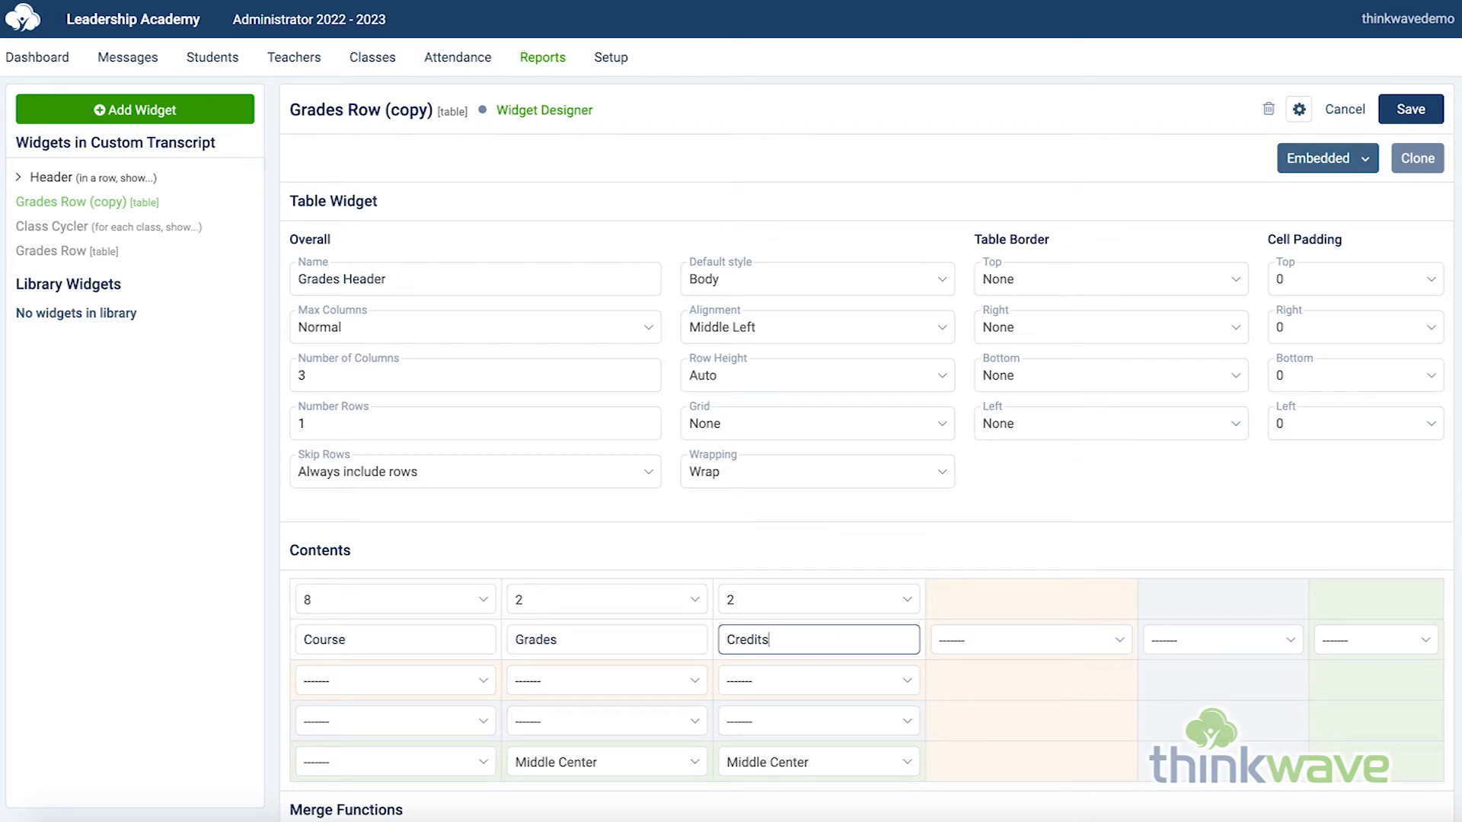
# Apply the H3 style to the Grades Header table's title row and save the widget.
pyautogui.click(1078, 642)
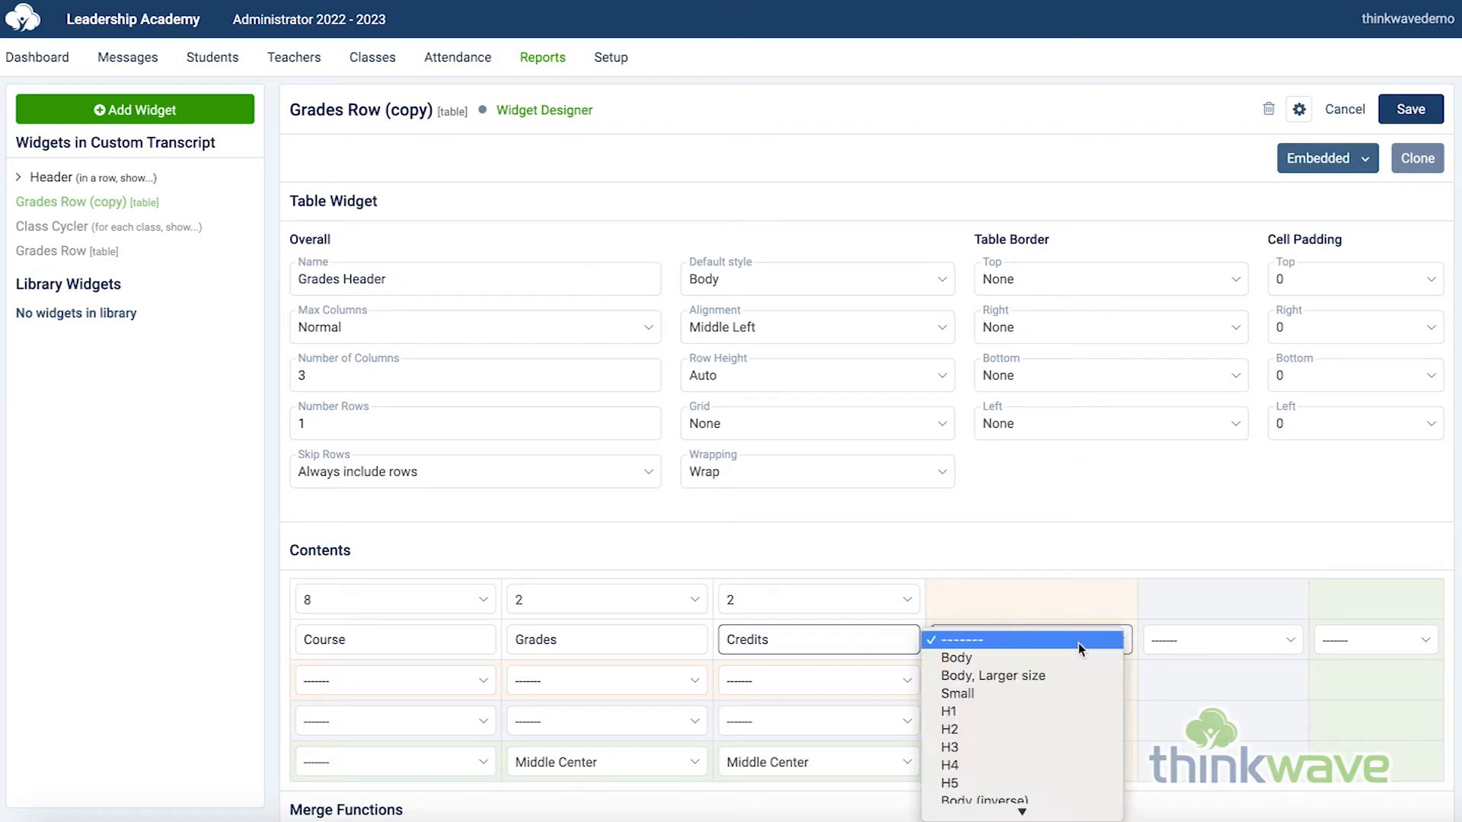
pyautogui.click(1069, 744)
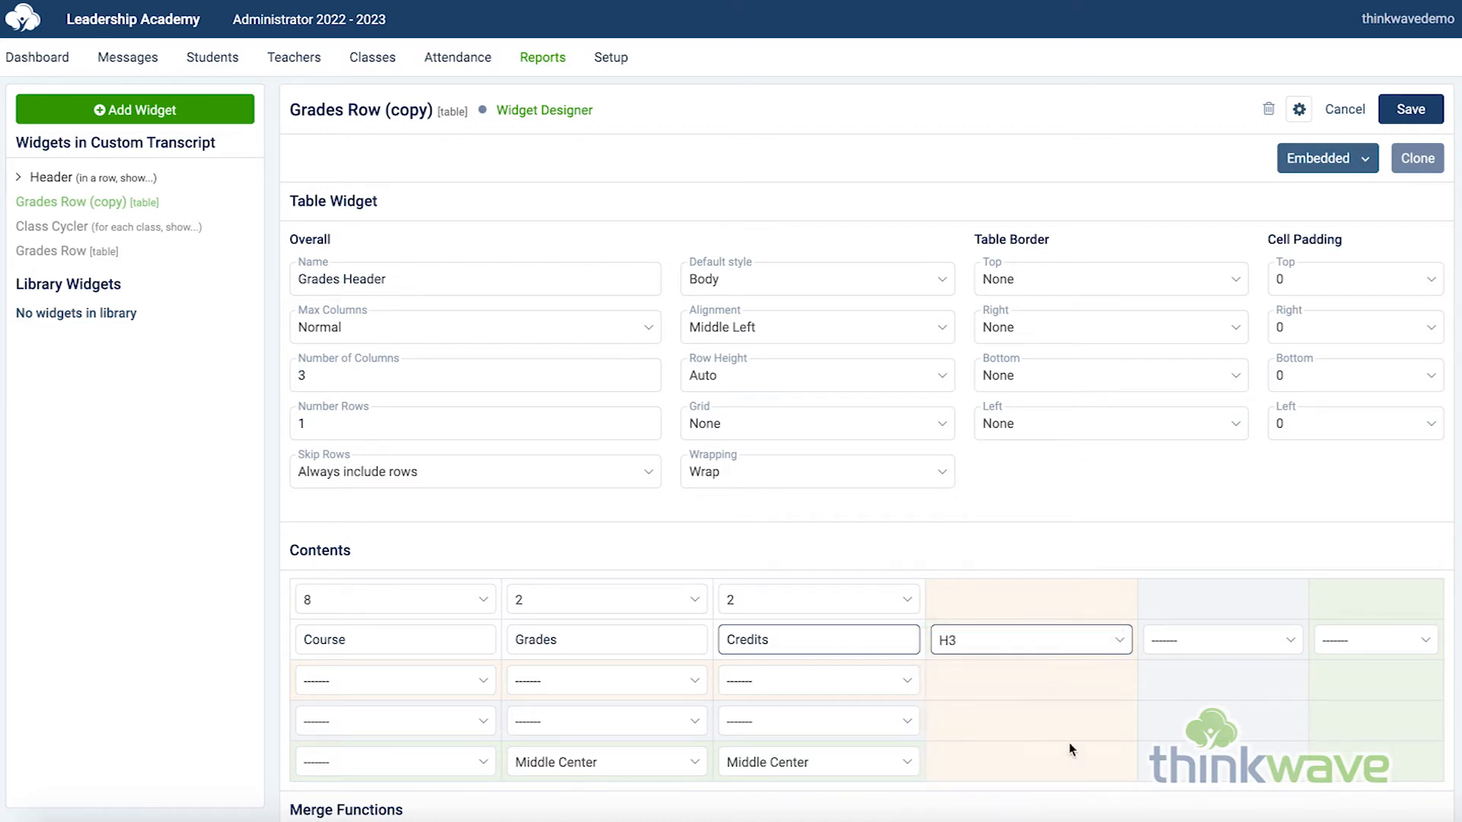
pyautogui.click(1401, 116)
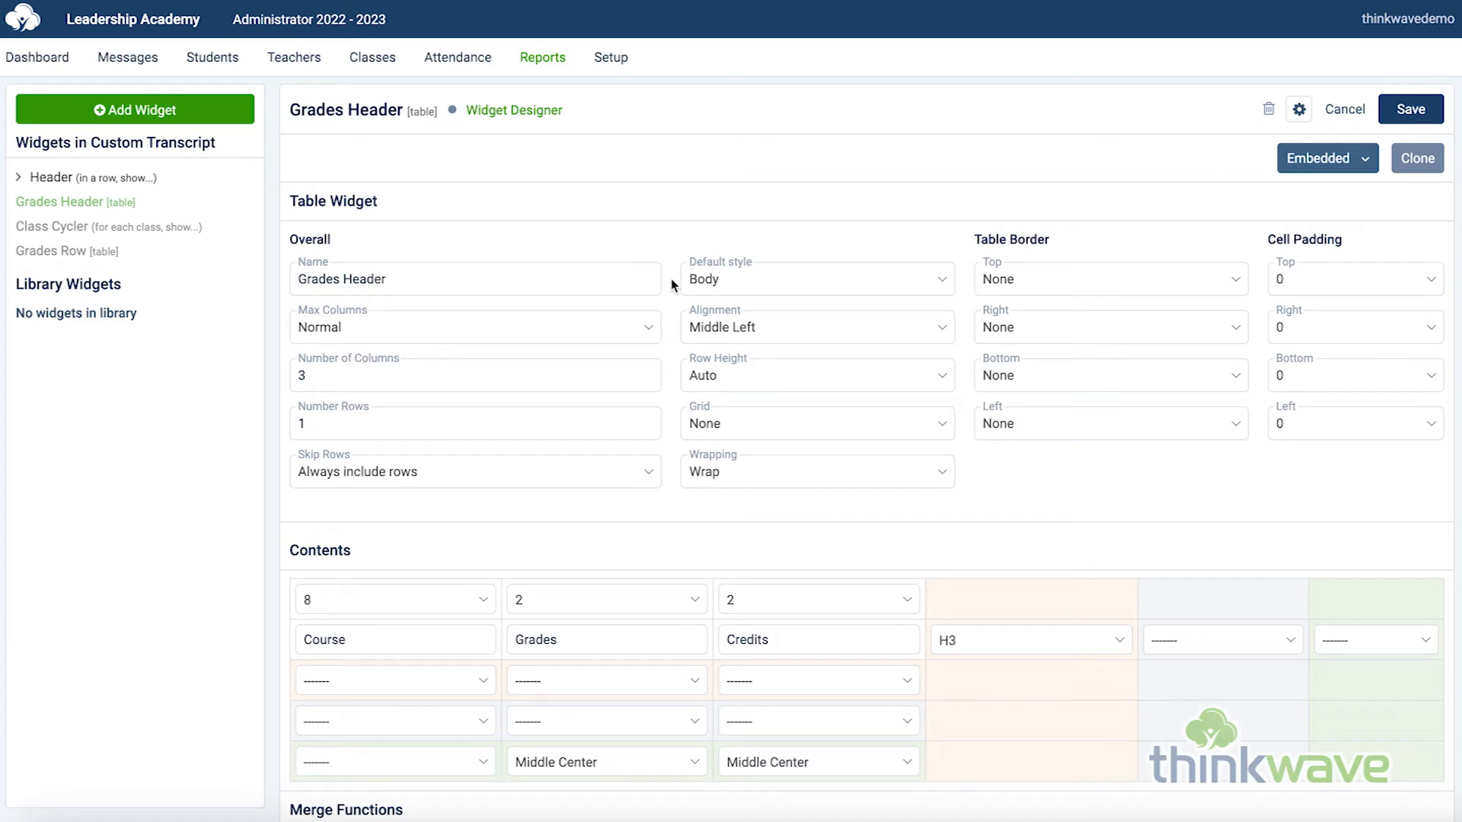
# Set the Class Cycler widget to display the Grades Row table for each class and save it.
pyautogui.click(126, 229)
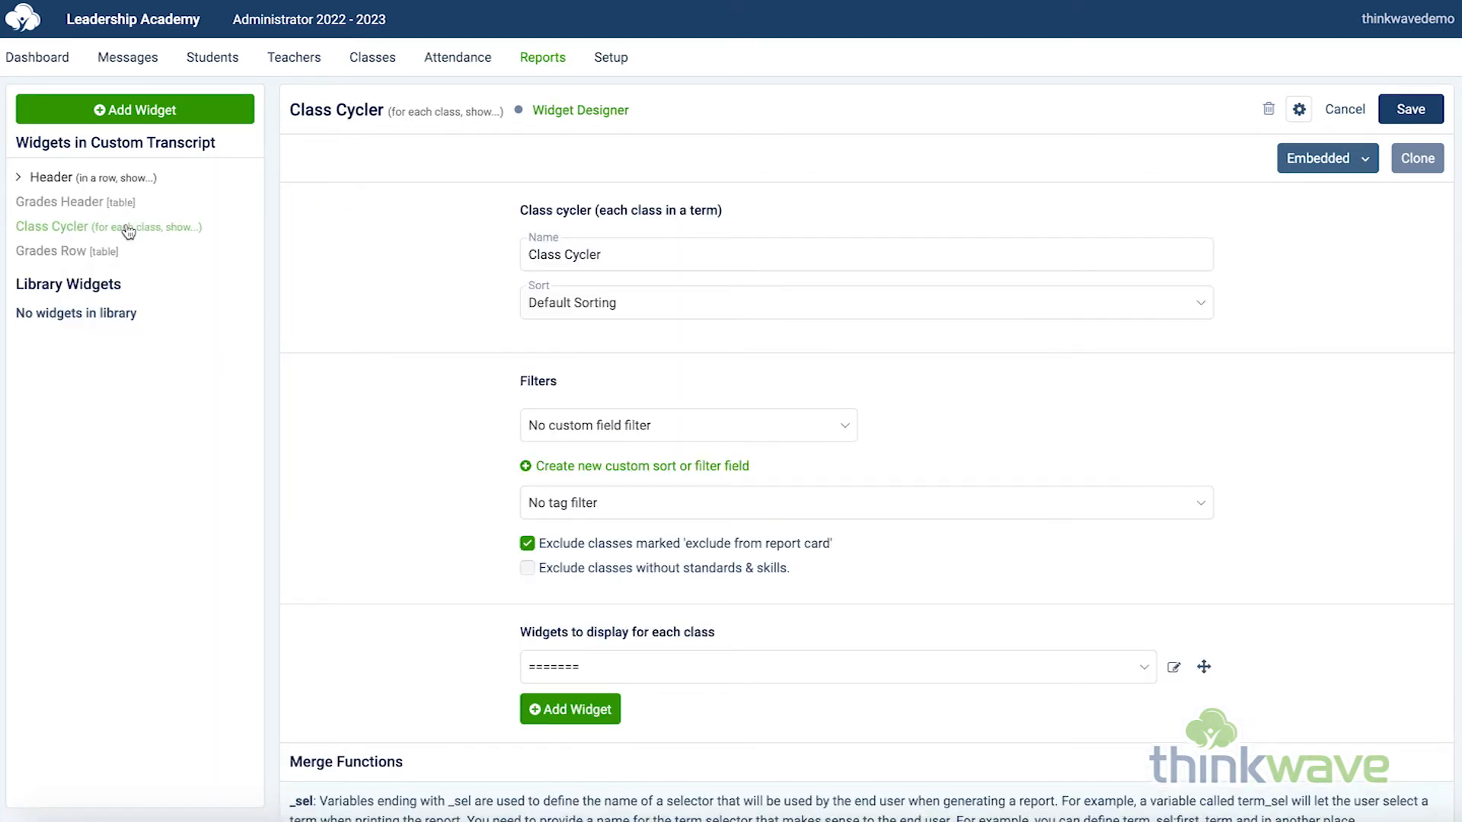
pyautogui.click(852, 672)
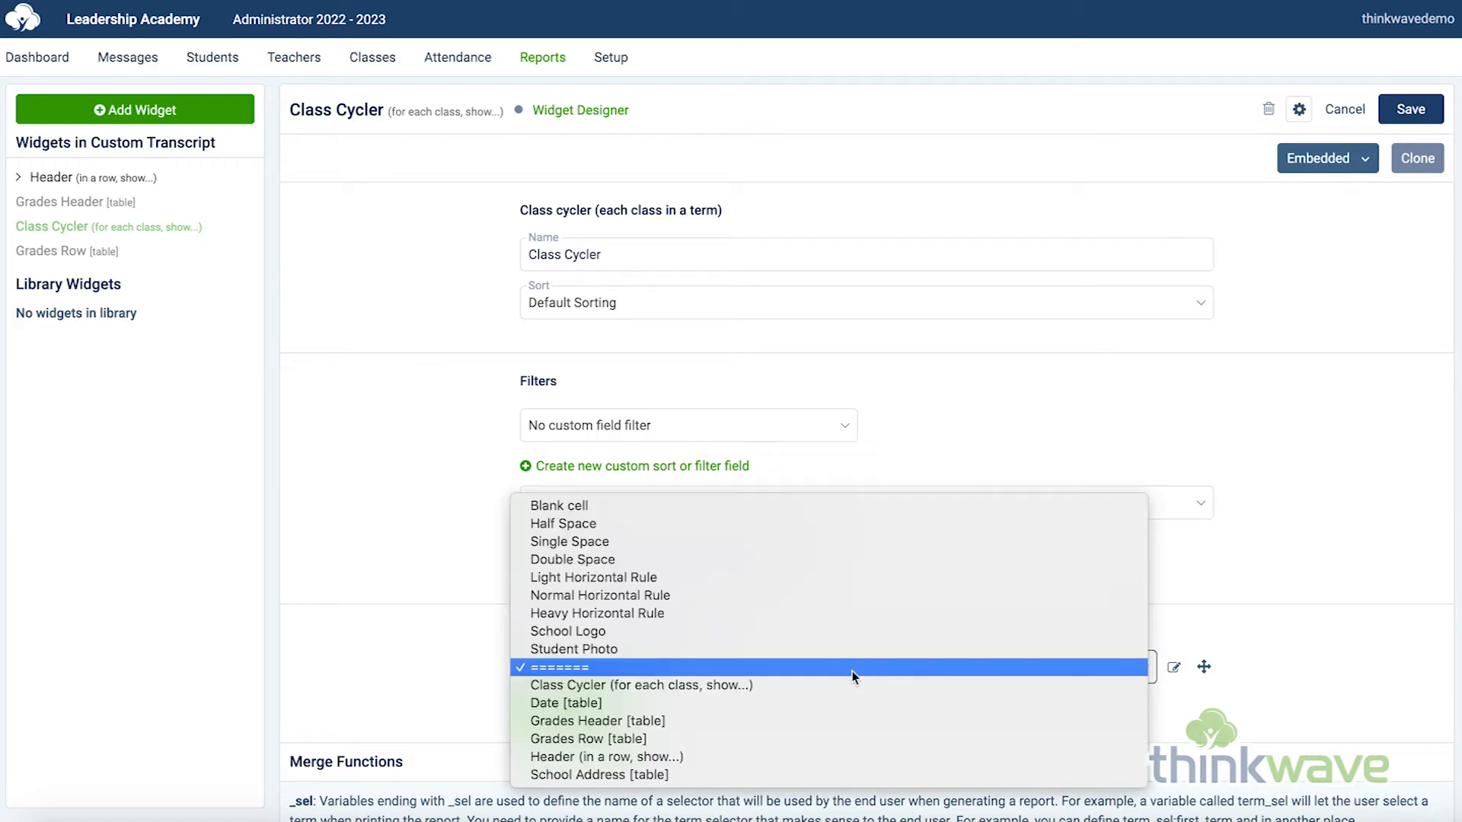
pyautogui.click(833, 740)
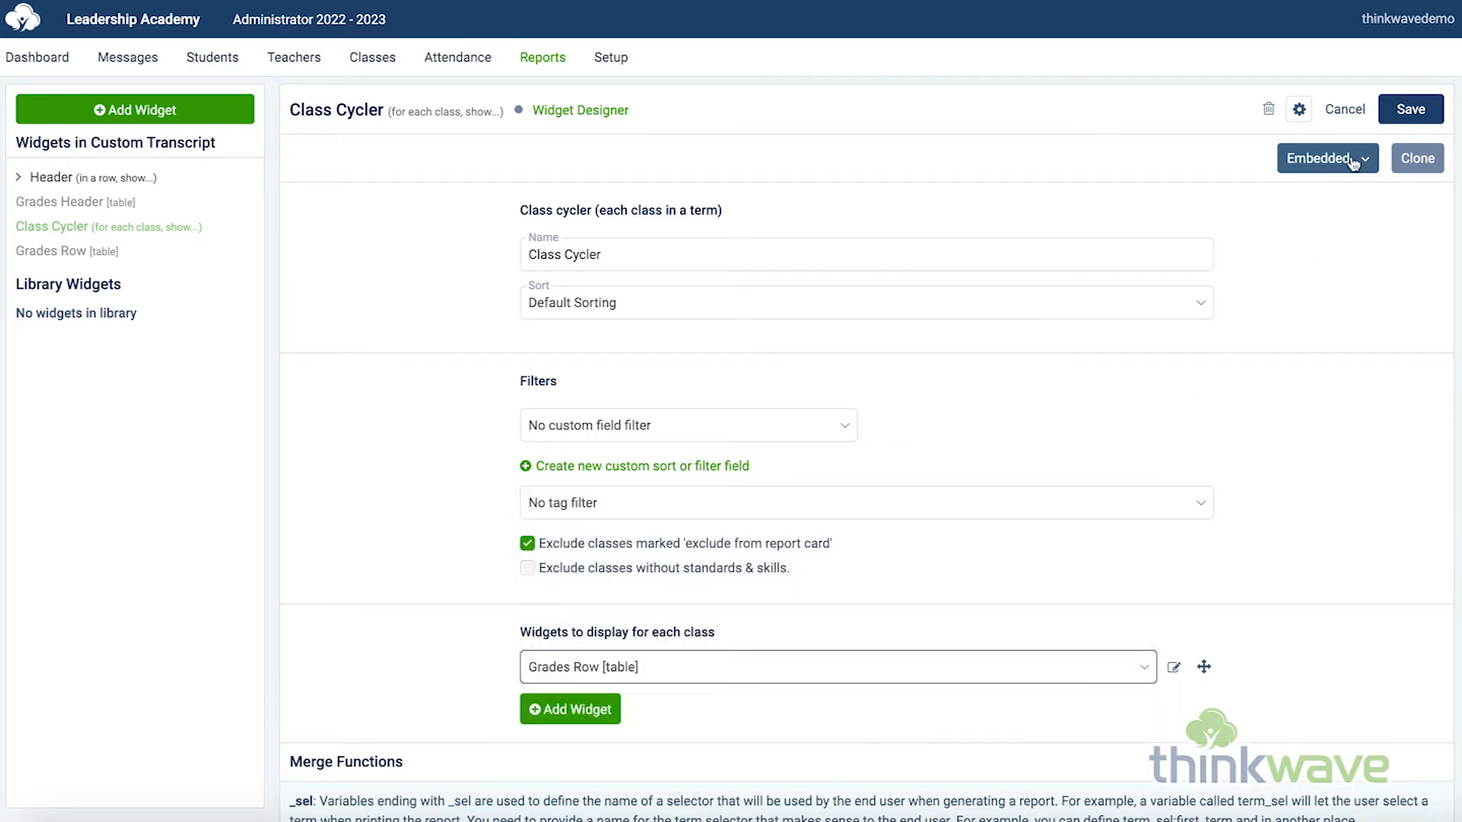
pyautogui.click(1409, 110)
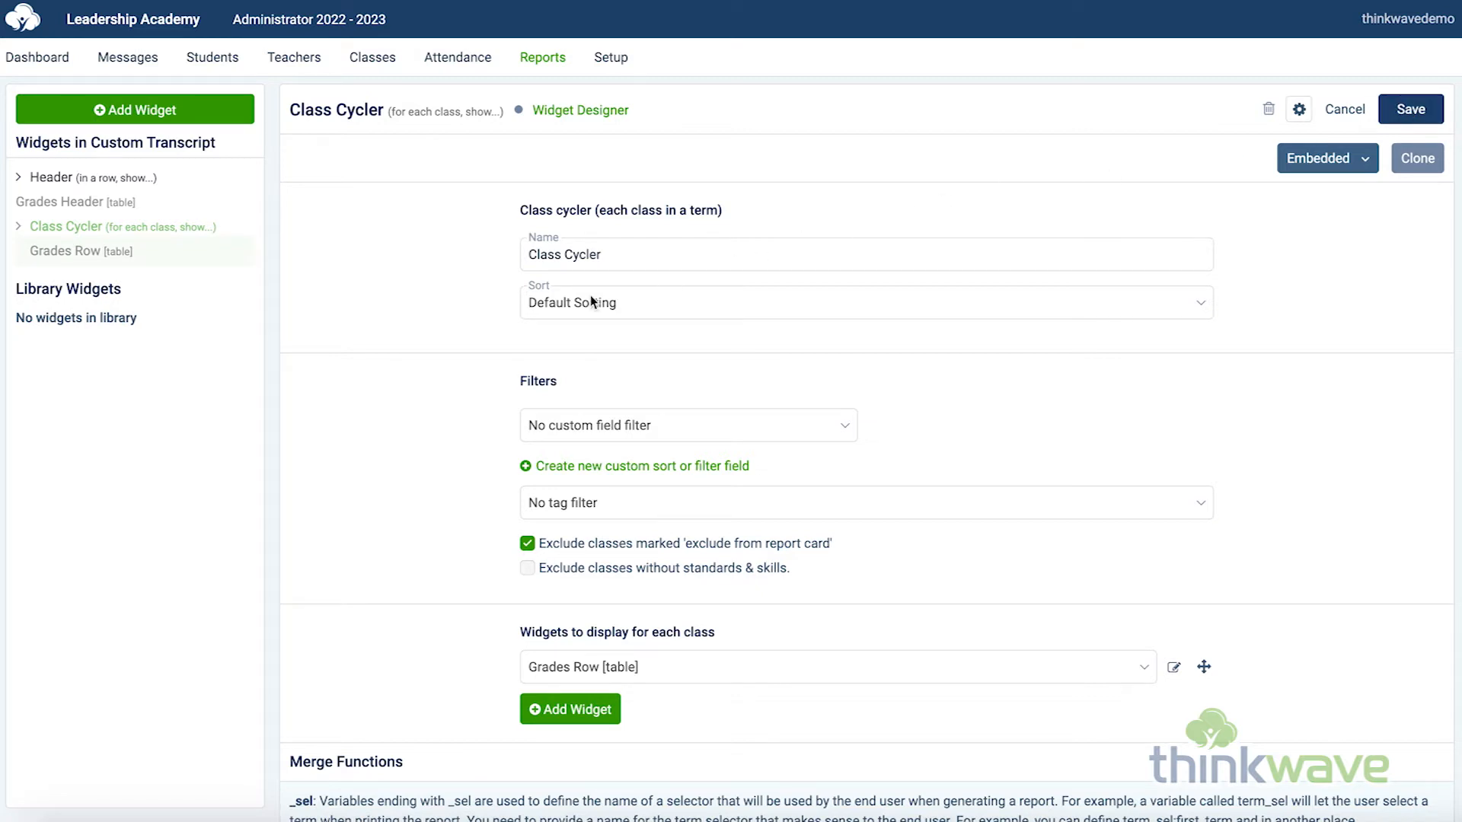
# Add a term cycler widget named Term Cycler to the Custom Transcript.
pyautogui.click(162, 120)
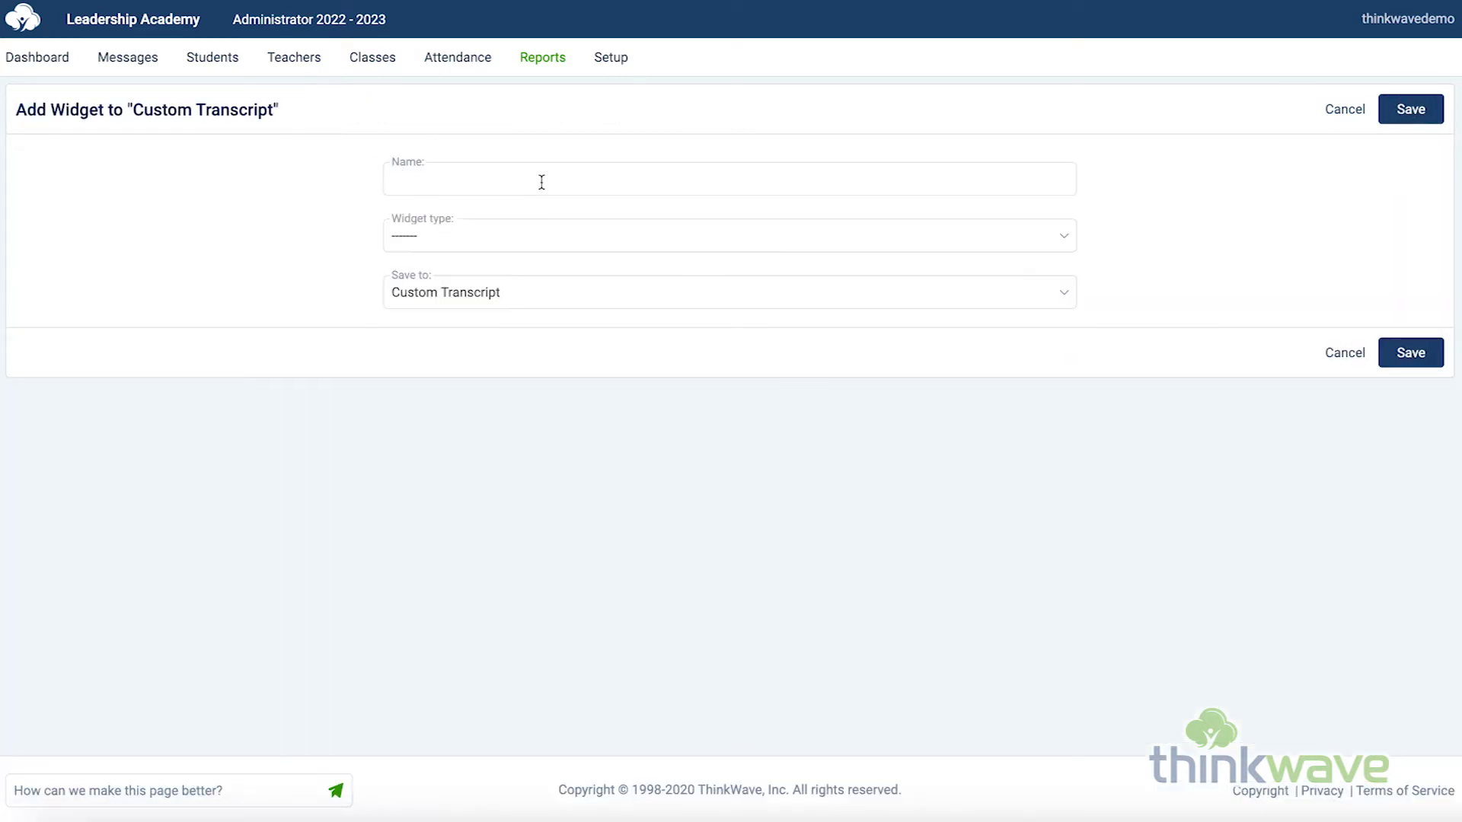
pyautogui.click(541, 179)
pyautogui.write('Term Cycler')
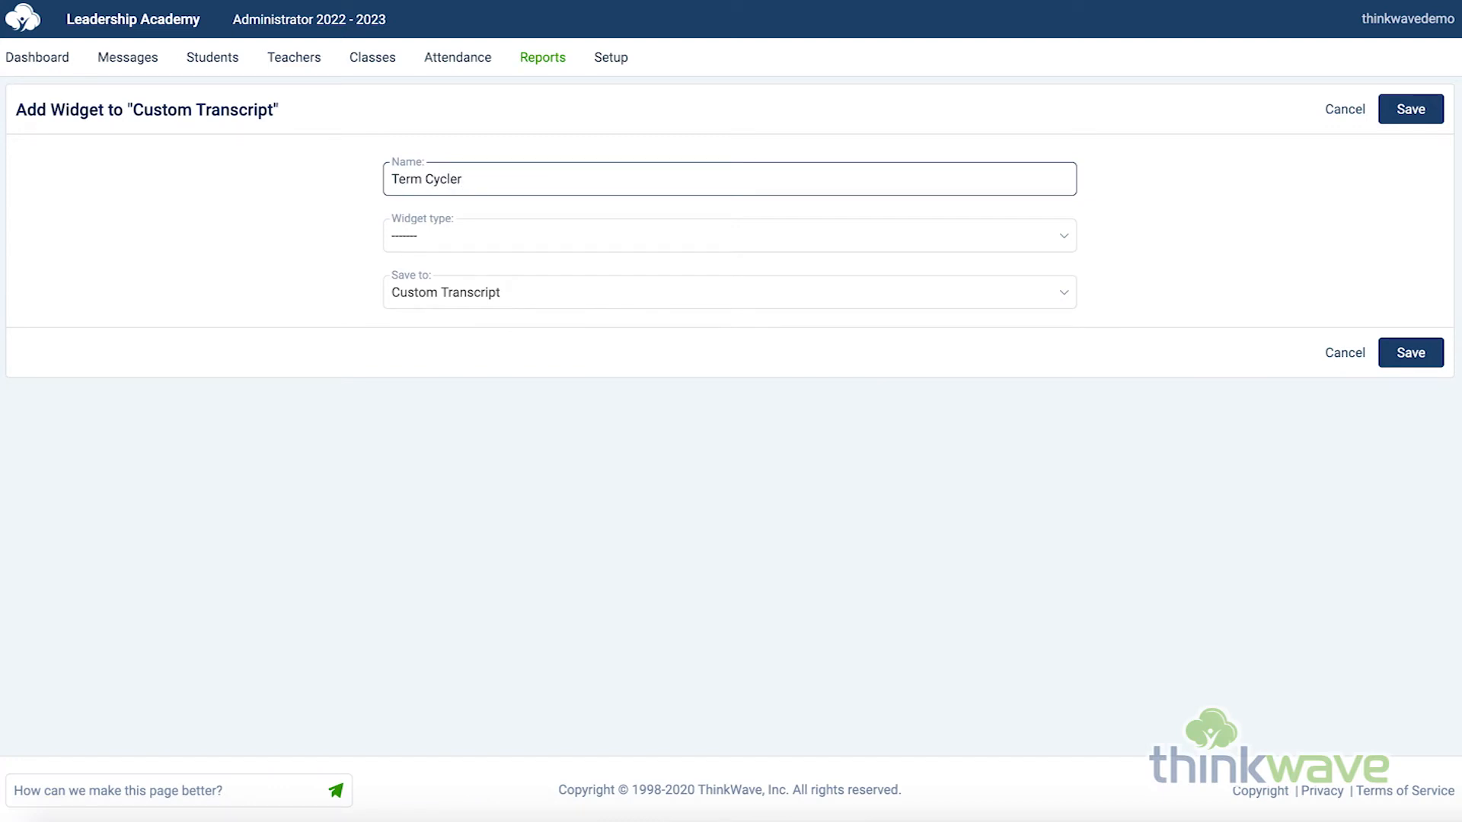
pyautogui.click(688, 240)
pyautogui.click(689, 342)
pyautogui.click(1417, 111)
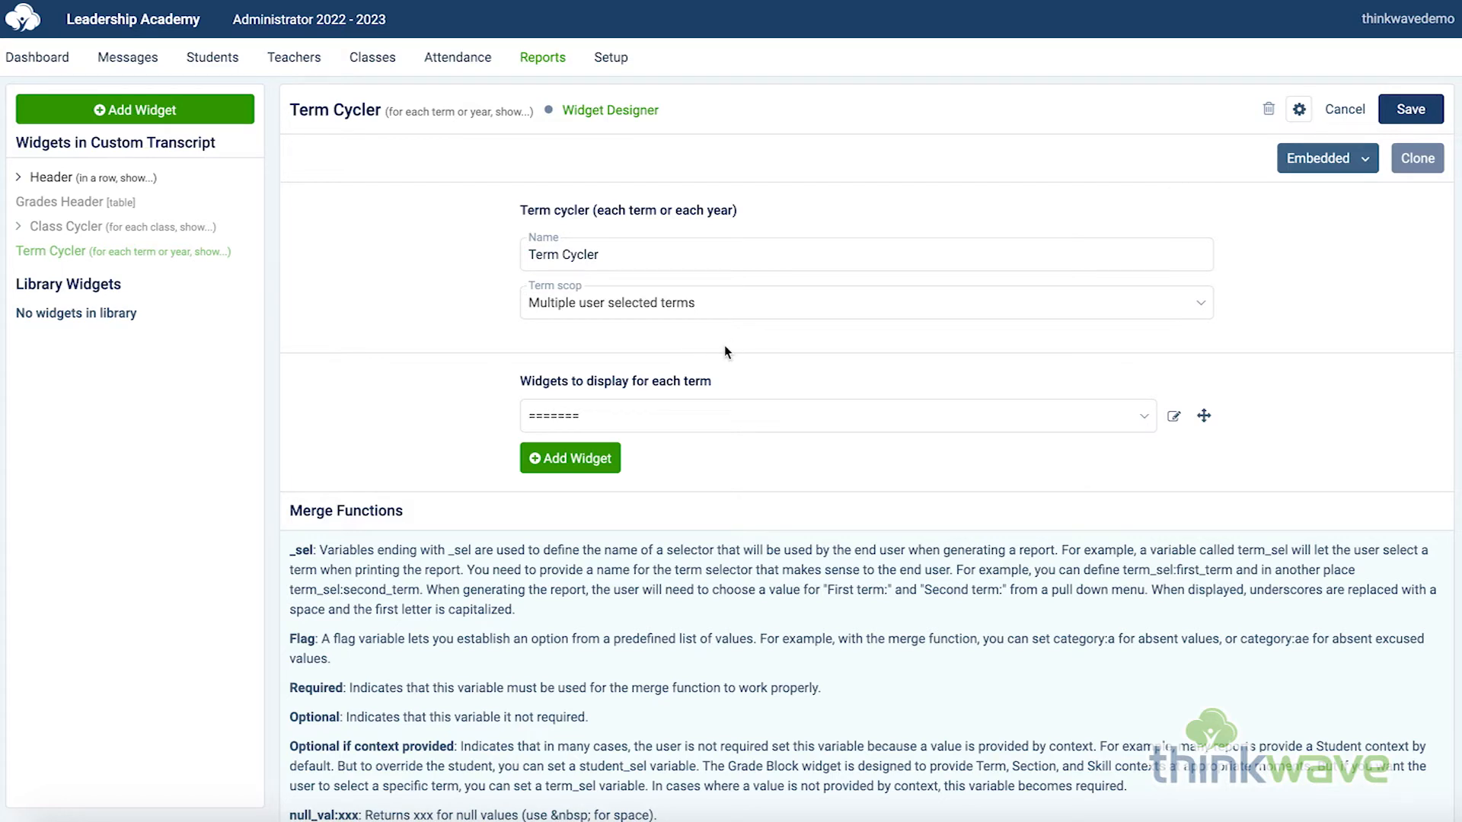
# Set the Term Cycler's scope to all transcript terms with transfer history at beginning, using no grade level or term tag filter.
pyautogui.click(885, 308)
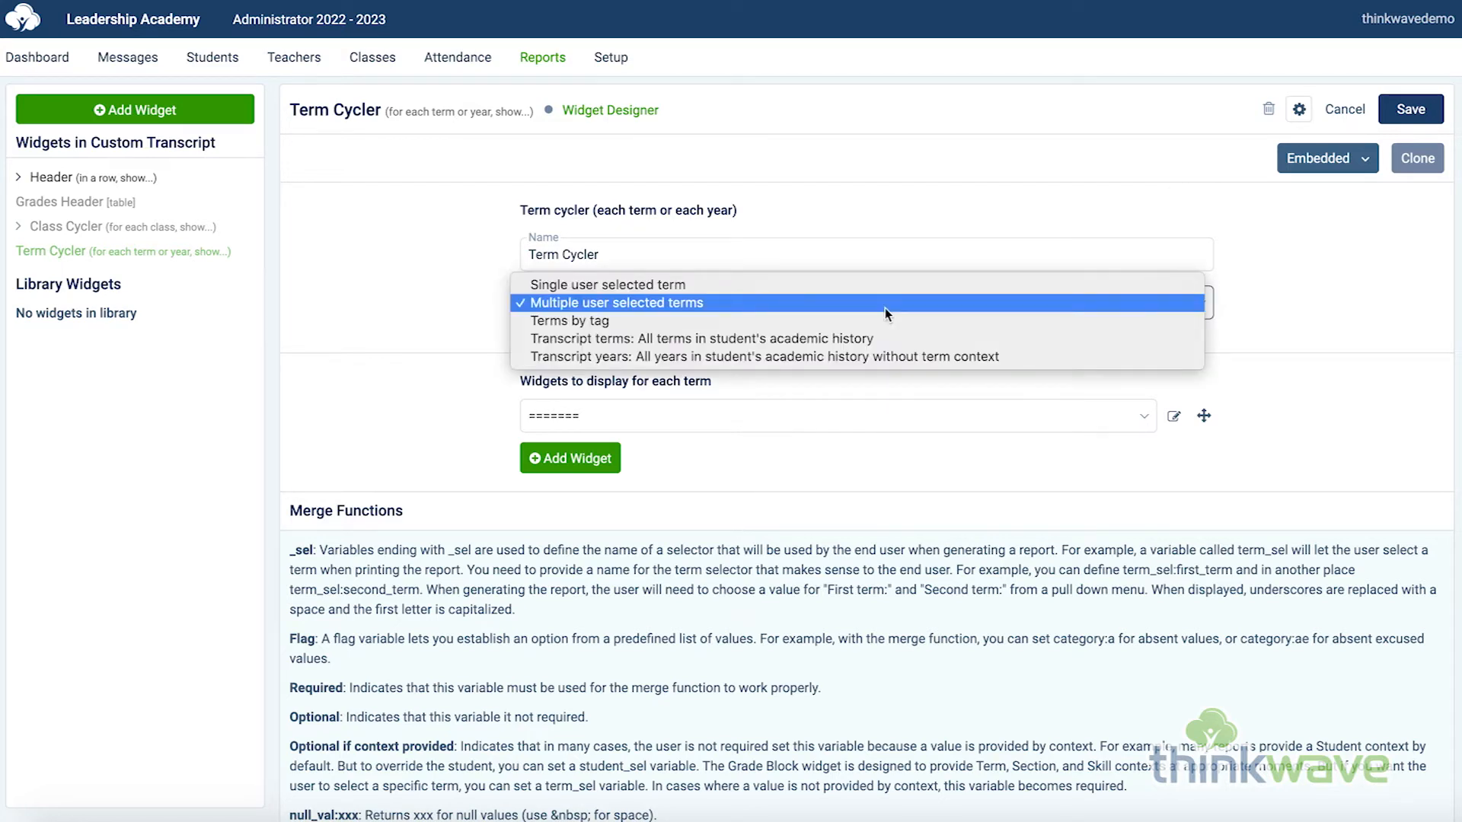
pyautogui.click(965, 339)
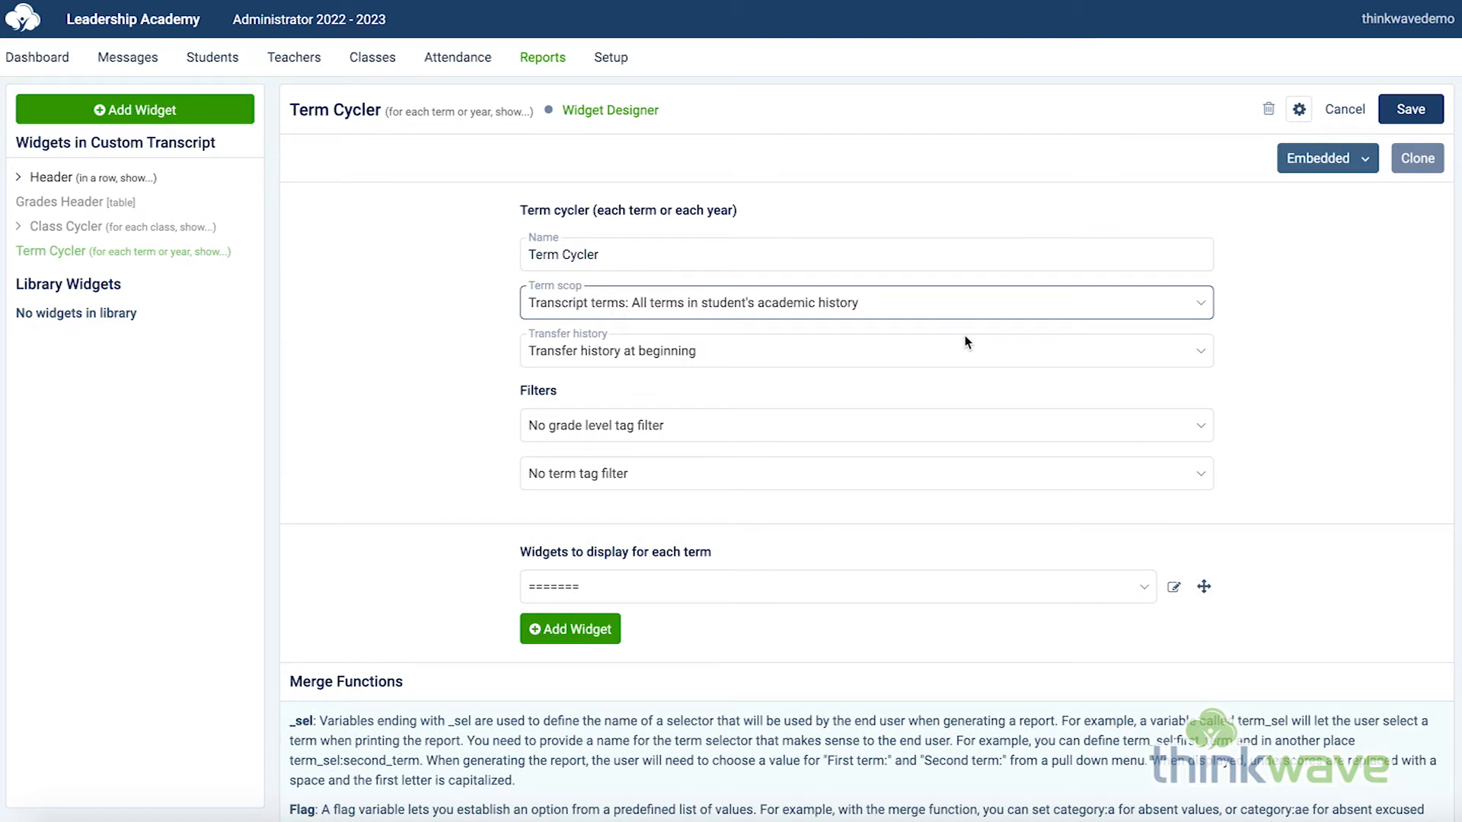
pyautogui.click(995, 361)
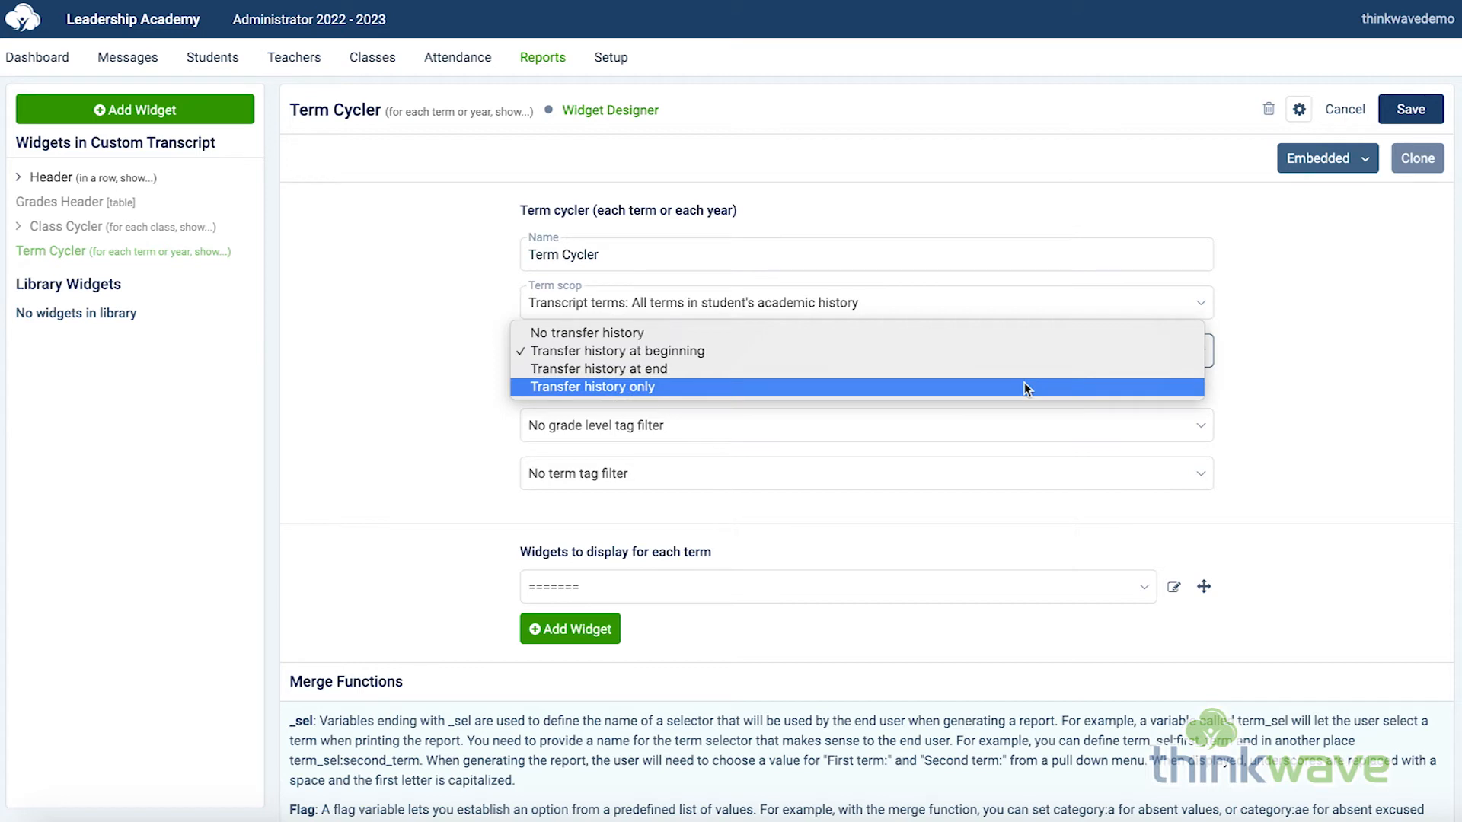
pyautogui.click(1027, 352)
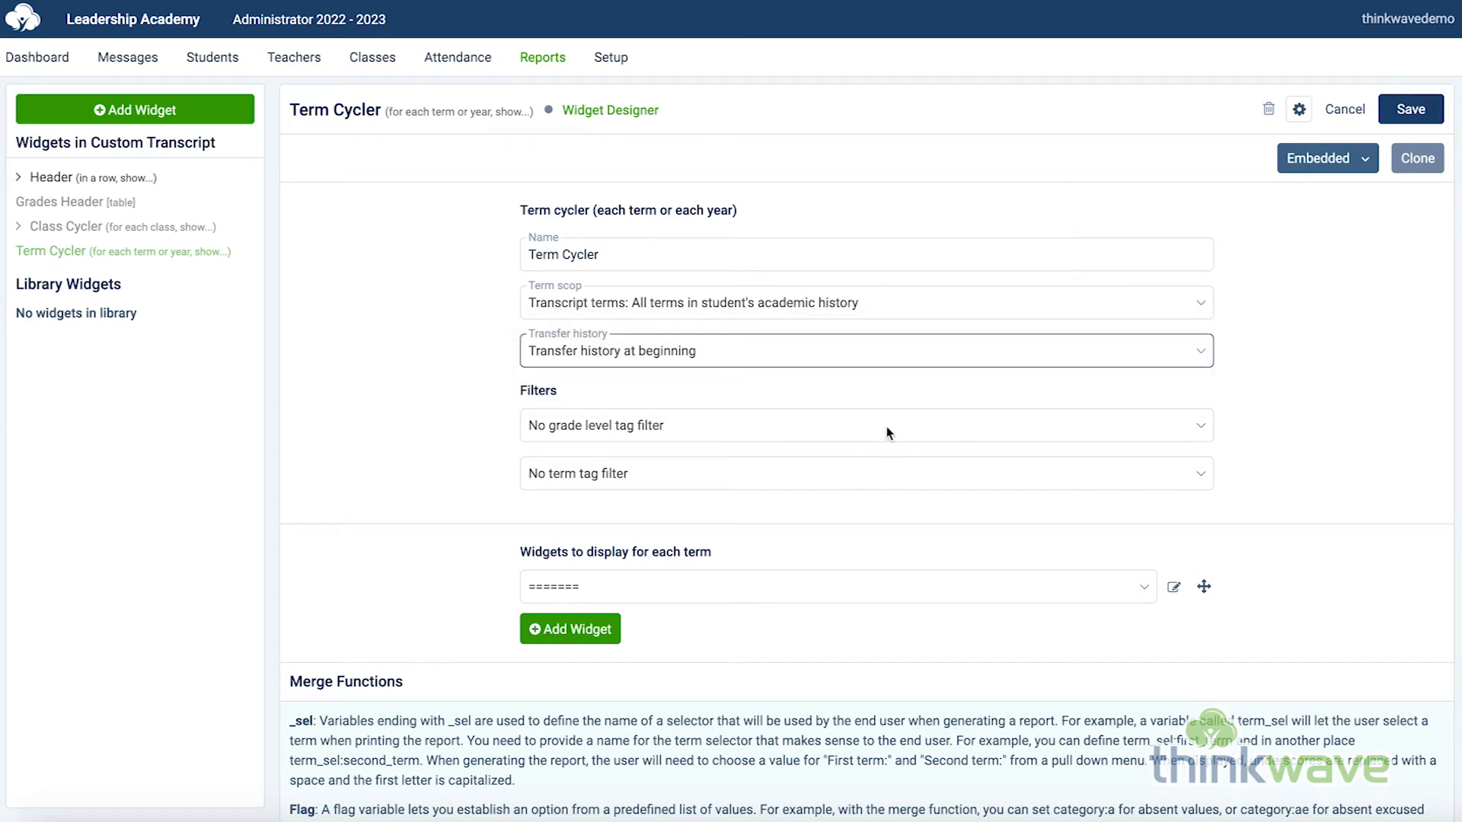
pyautogui.click(976, 426)
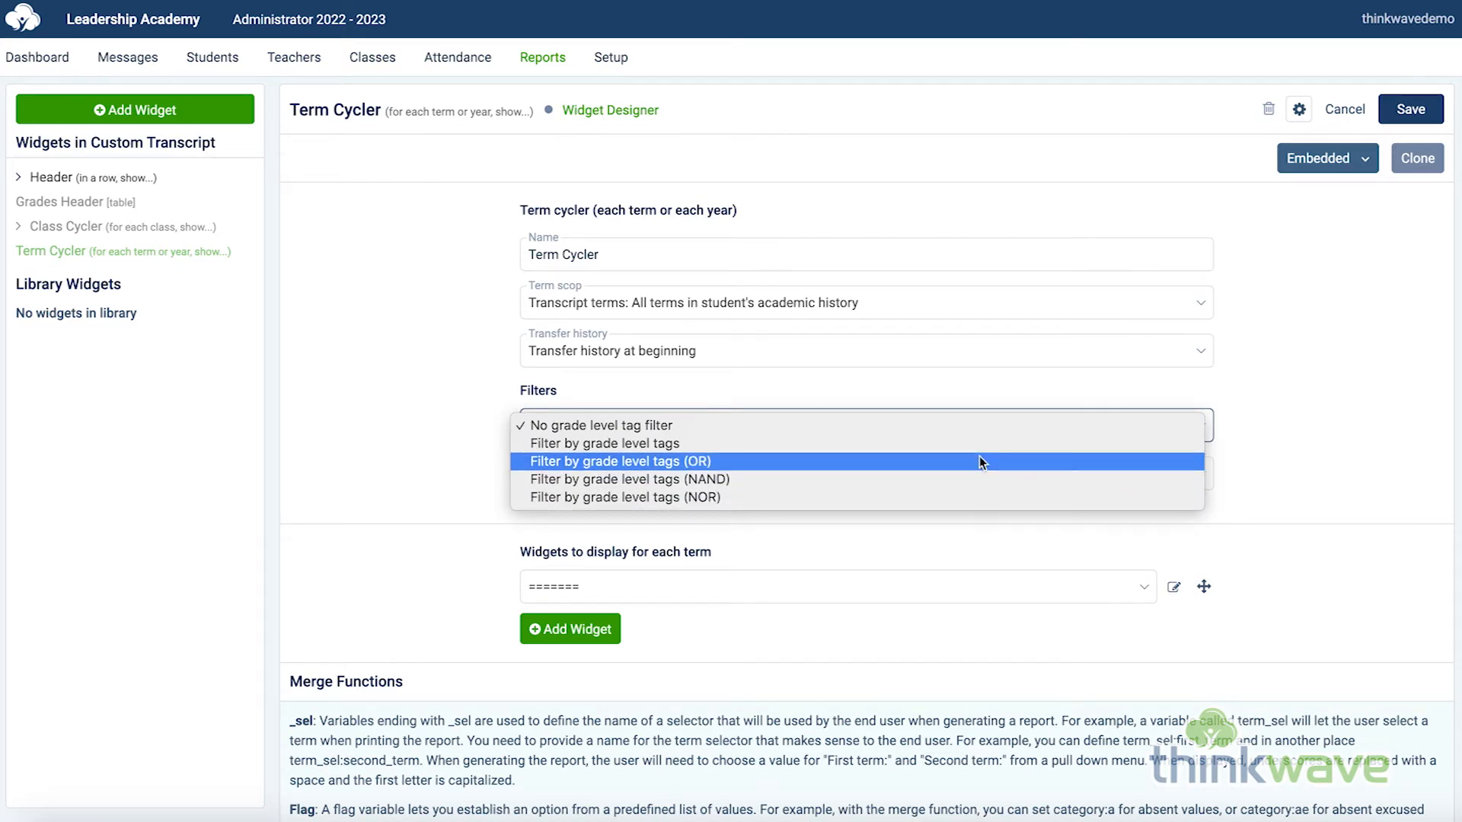
pyautogui.click(970, 425)
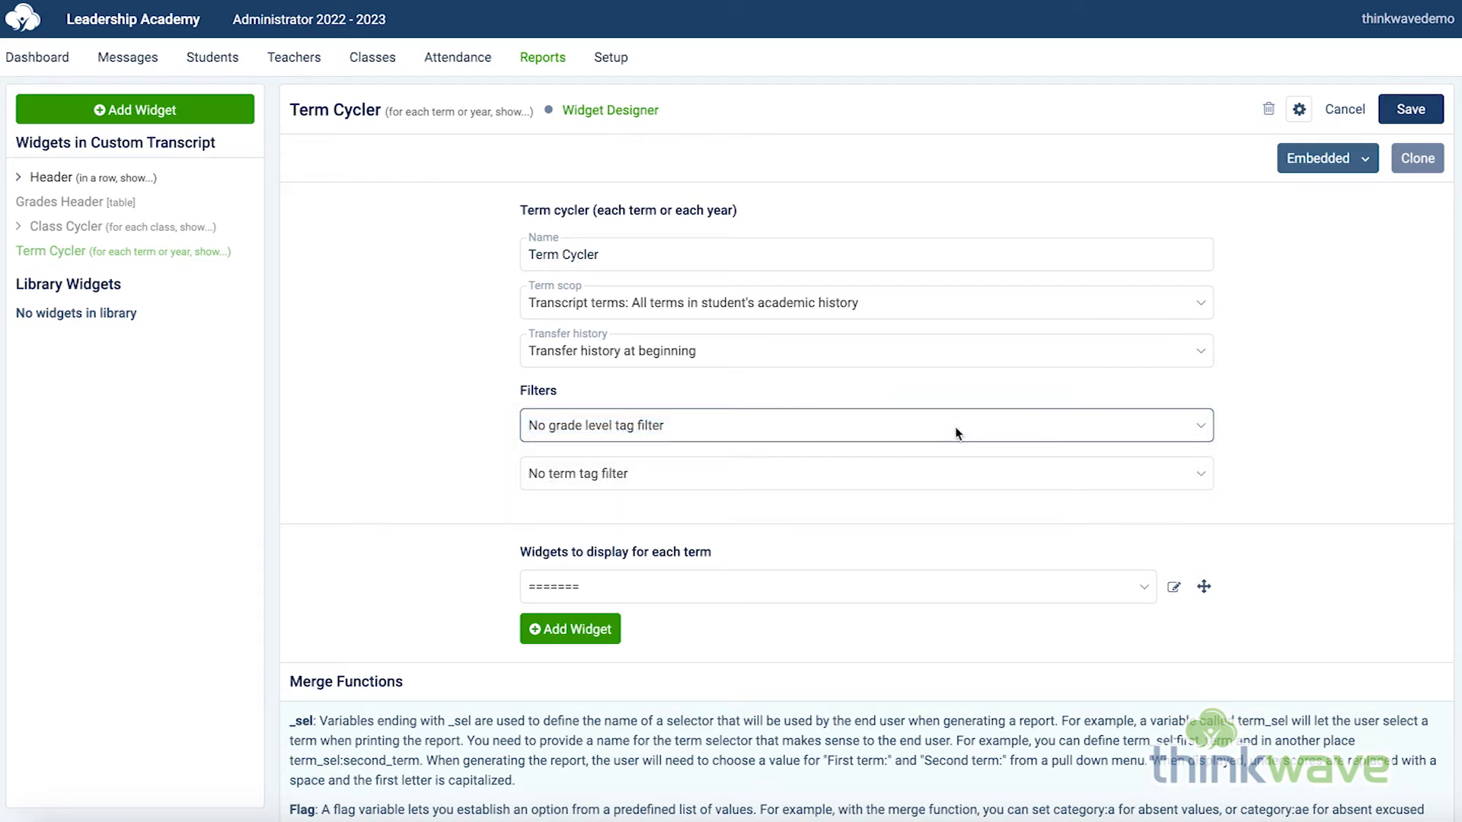
pyautogui.click(858, 479)
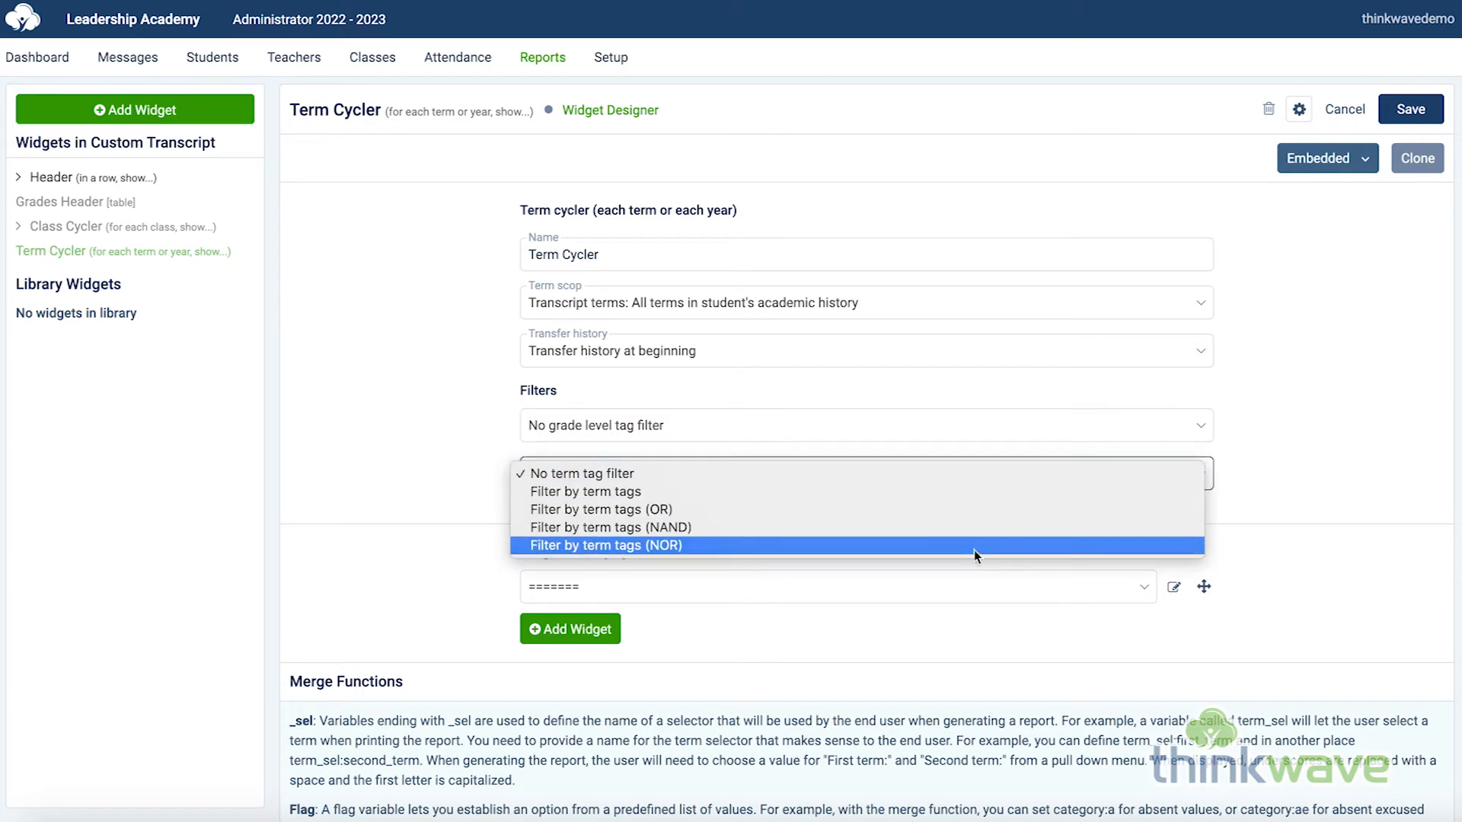
pyautogui.click(970, 475)
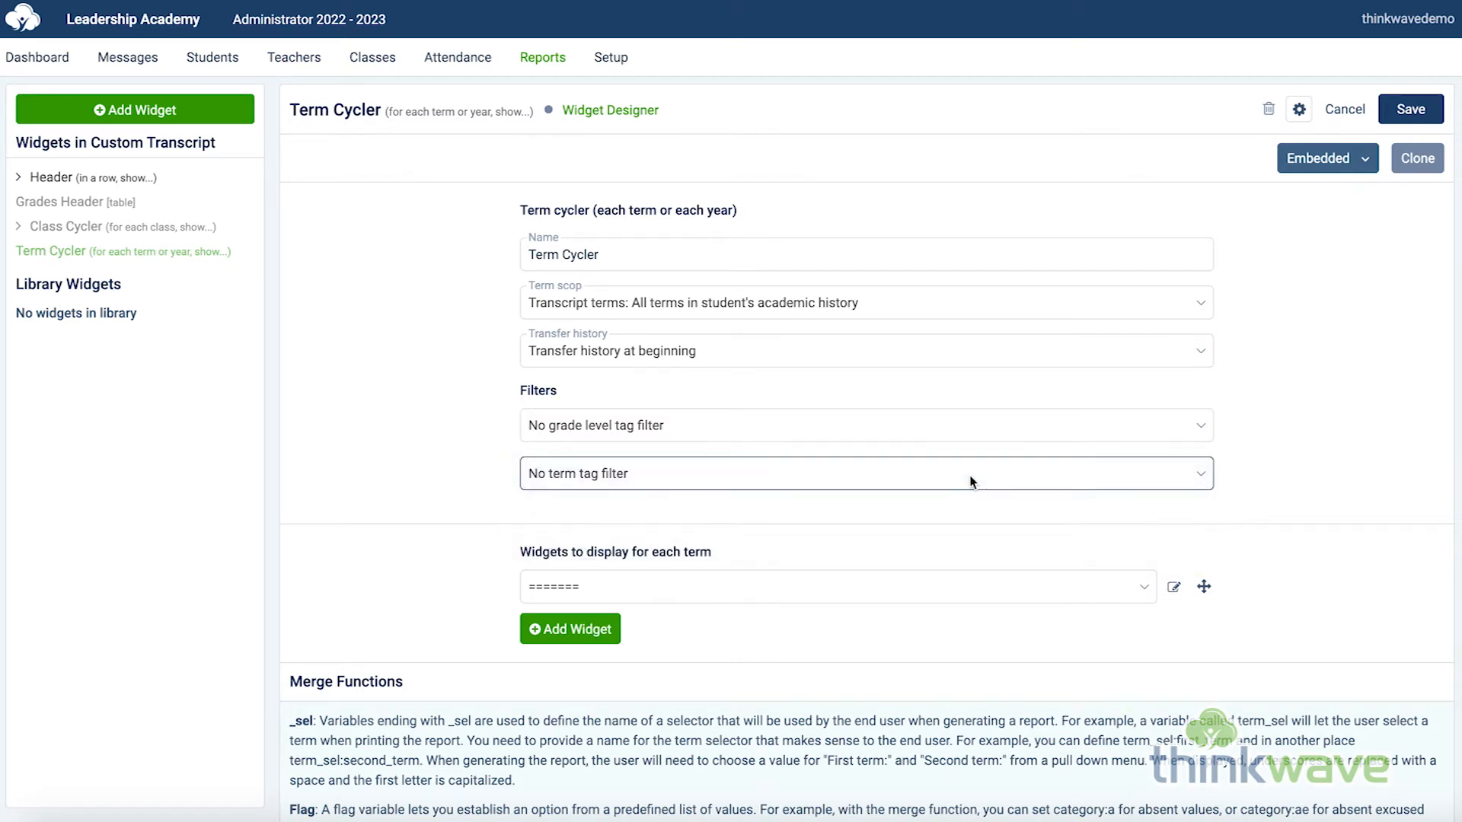
# Set the Term Cycler to display the Grades Header table followed by the Class Cycler for each term, and save it.
pyautogui.click(946, 594)
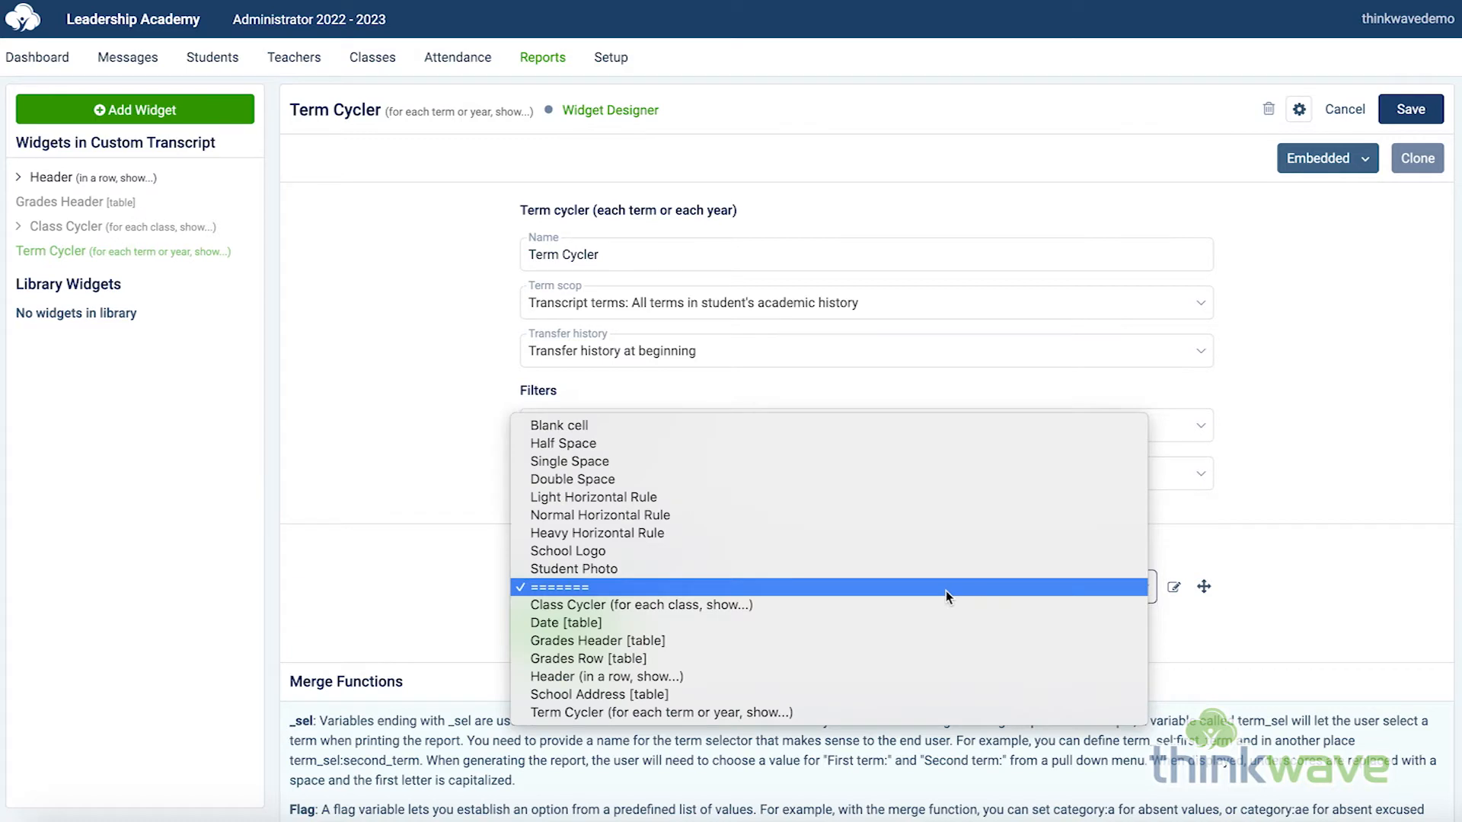
pyautogui.click(934, 644)
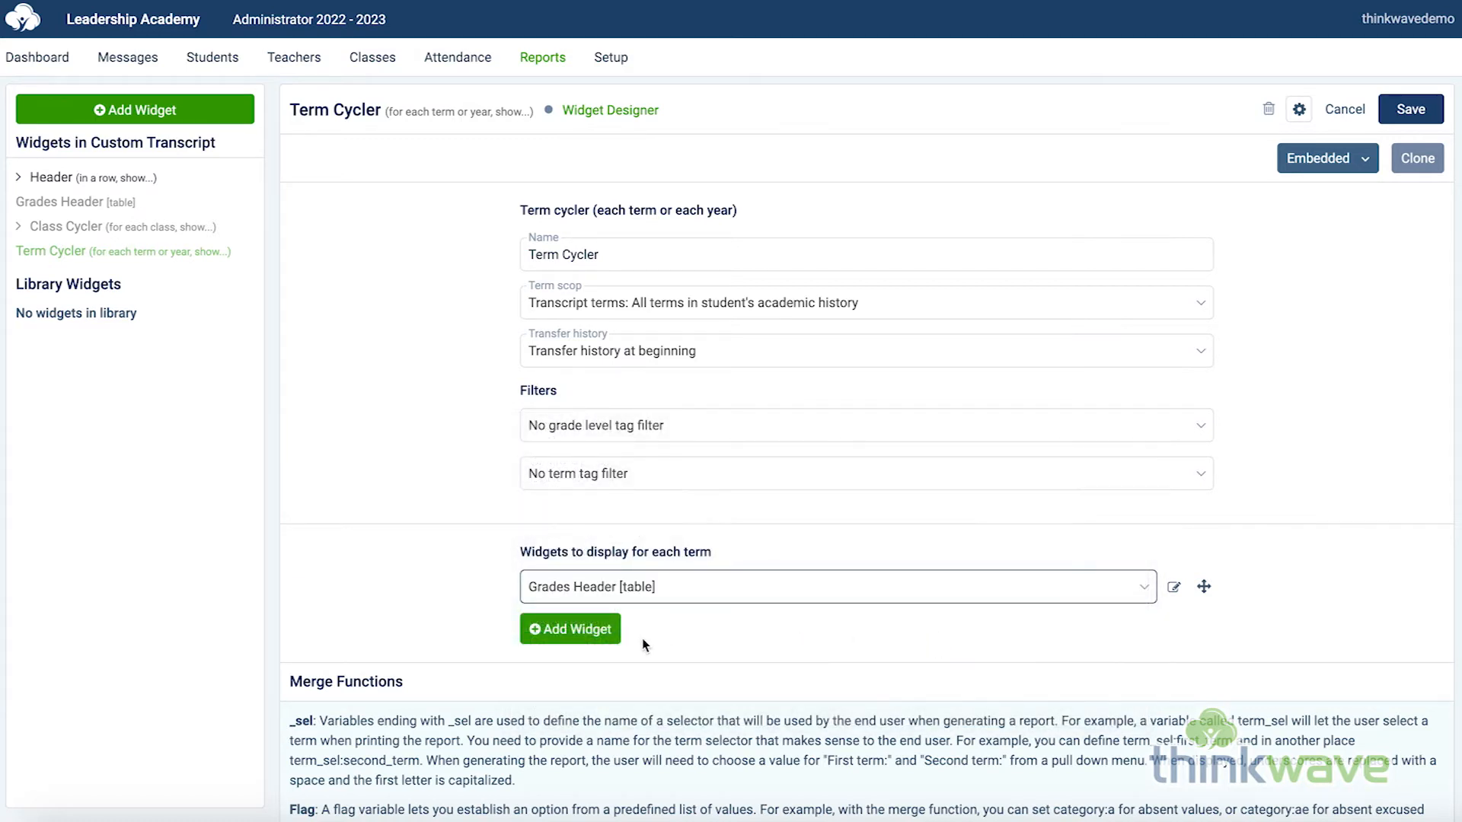
pyautogui.click(590, 630)
pyautogui.click(805, 636)
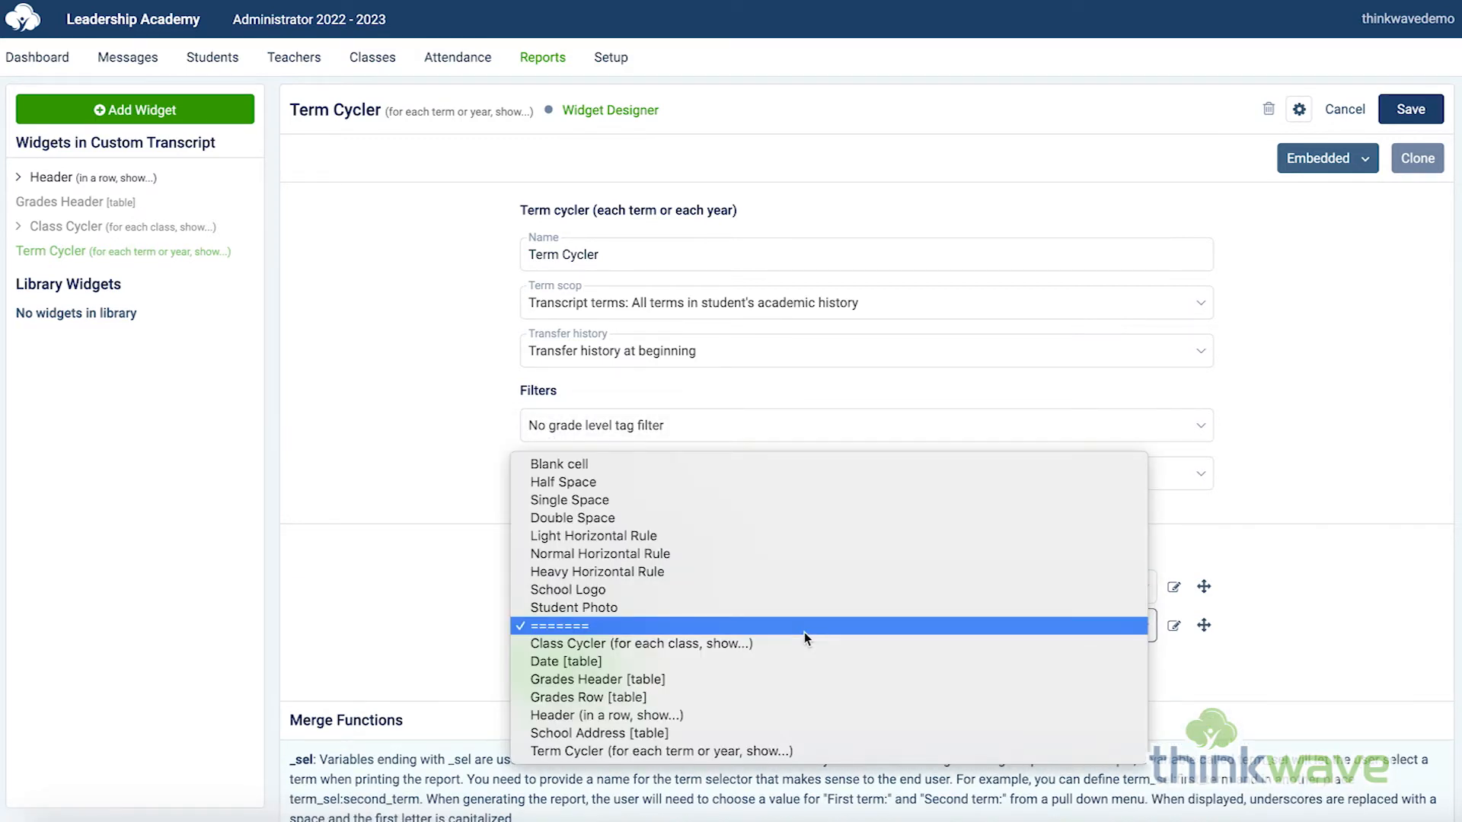
pyautogui.click(803, 649)
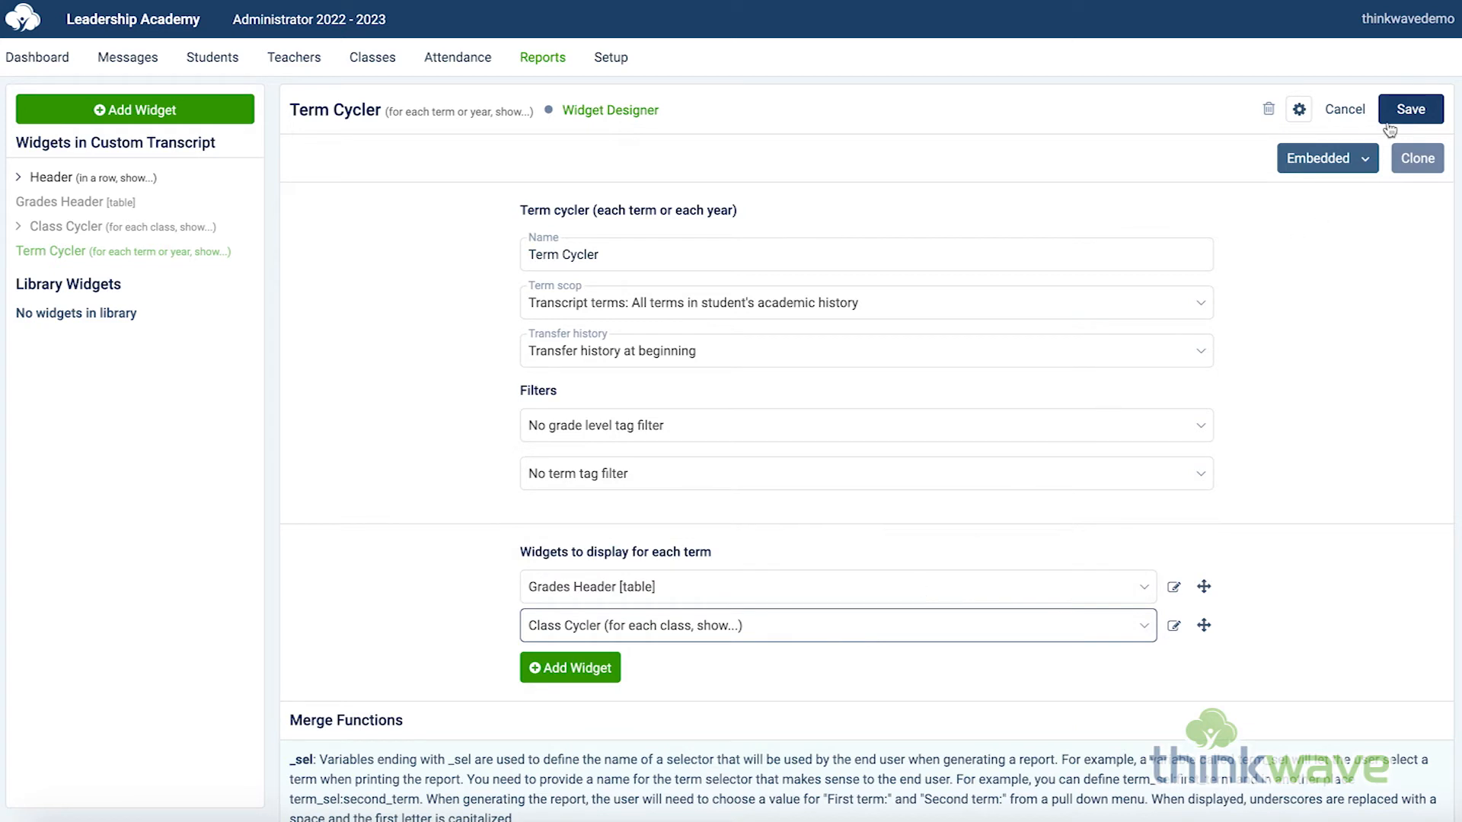
pyautogui.click(1408, 109)
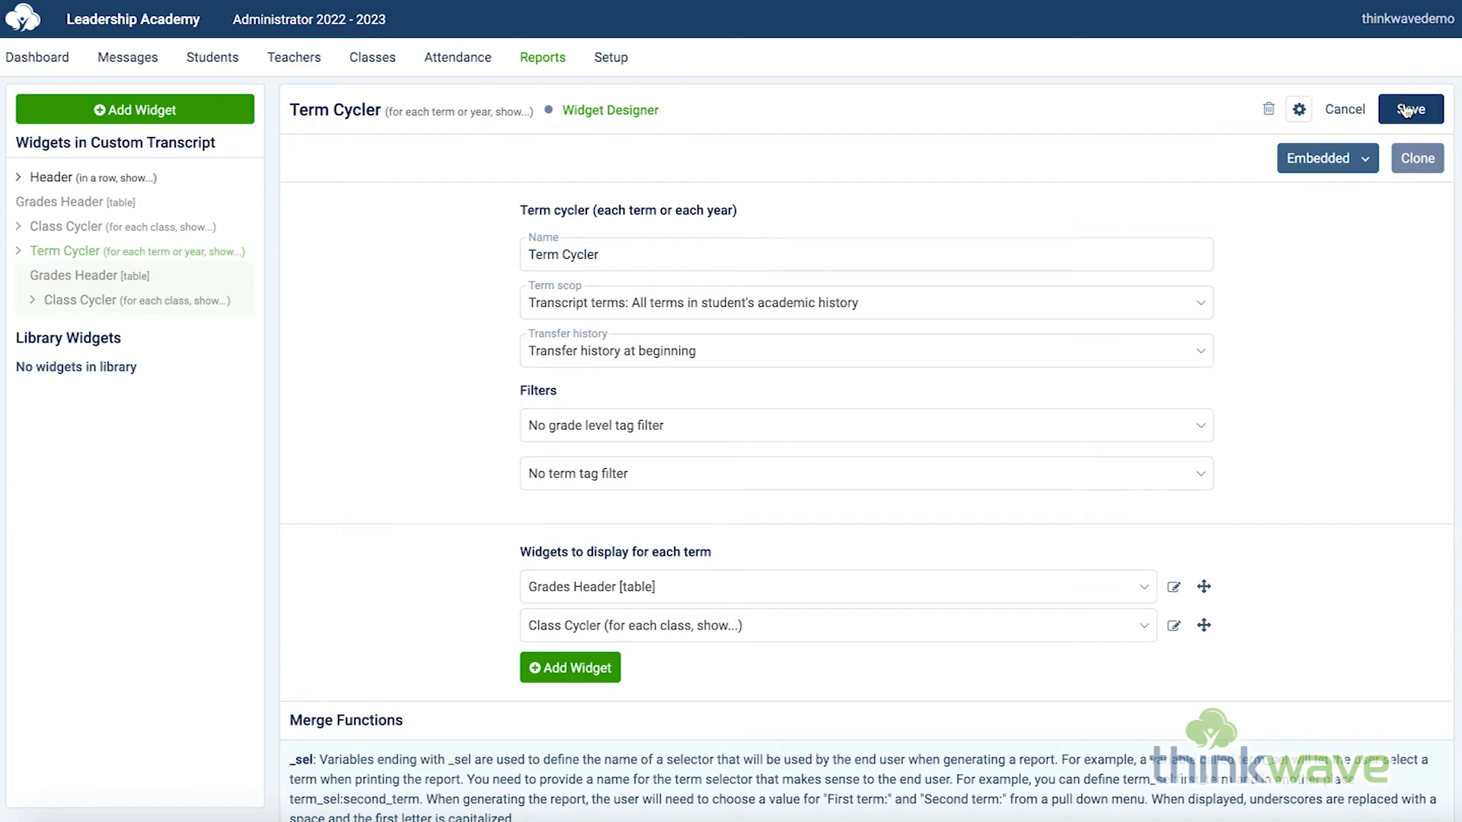
# Place the Term Cycler widget in the first cell of the 8/12 row in the Custom Transcript layout.
pyautogui.click(614, 112)
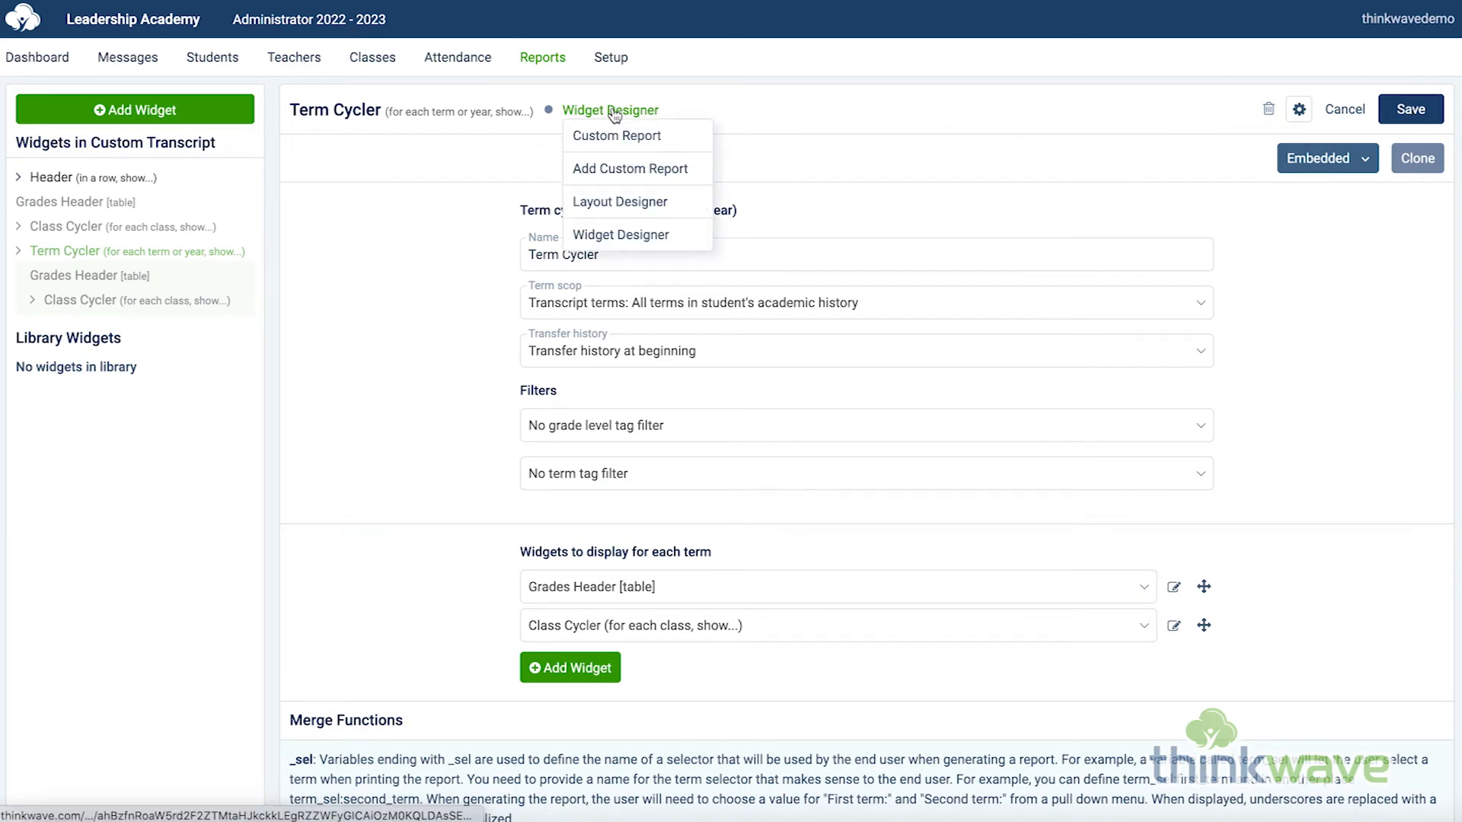
pyautogui.click(608, 198)
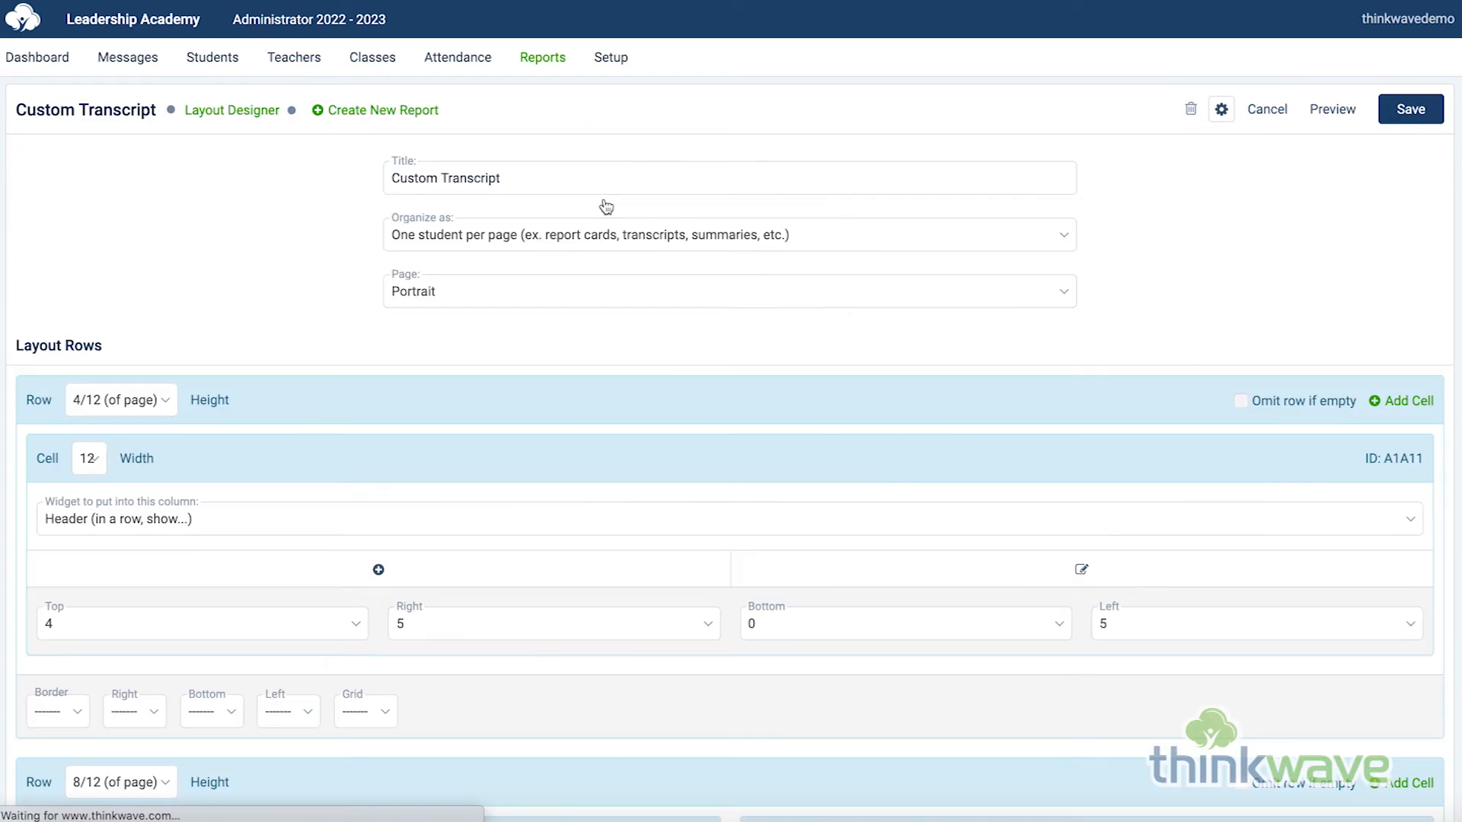
pyautogui.scroll(-3, 442, 579)
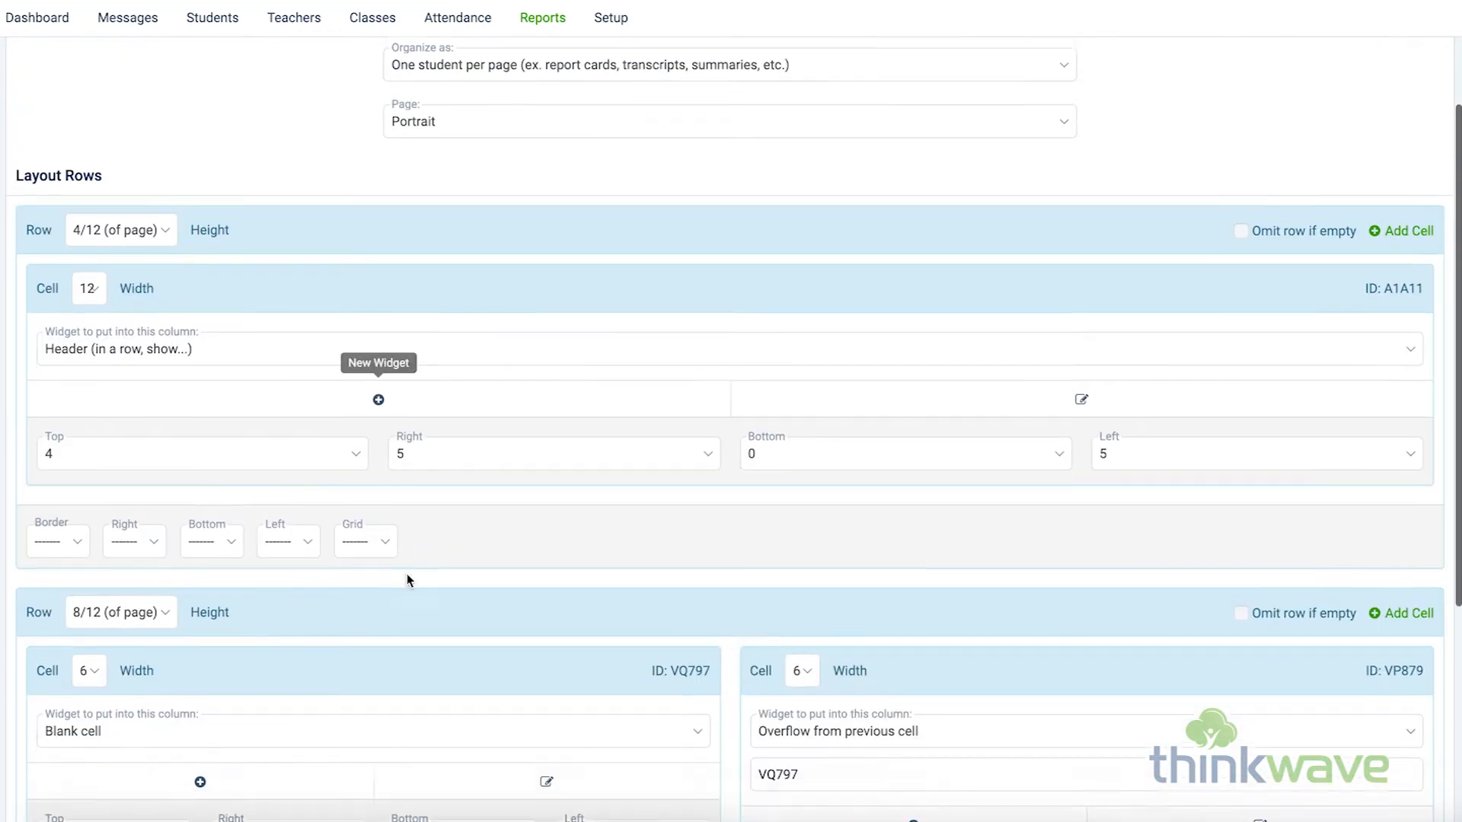
pyautogui.click(222, 646)
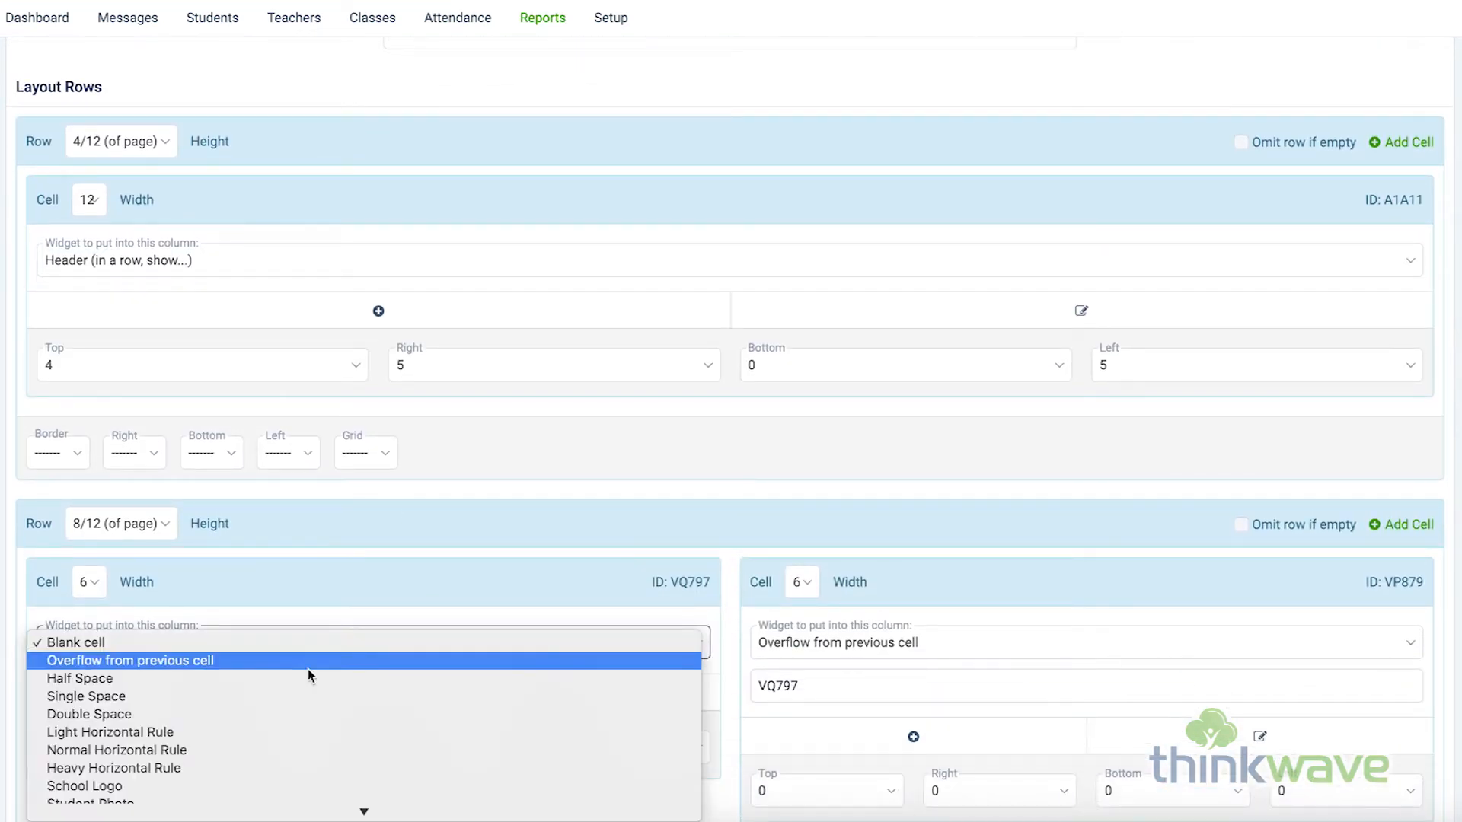
pyautogui.scroll(-3, 332, 675)
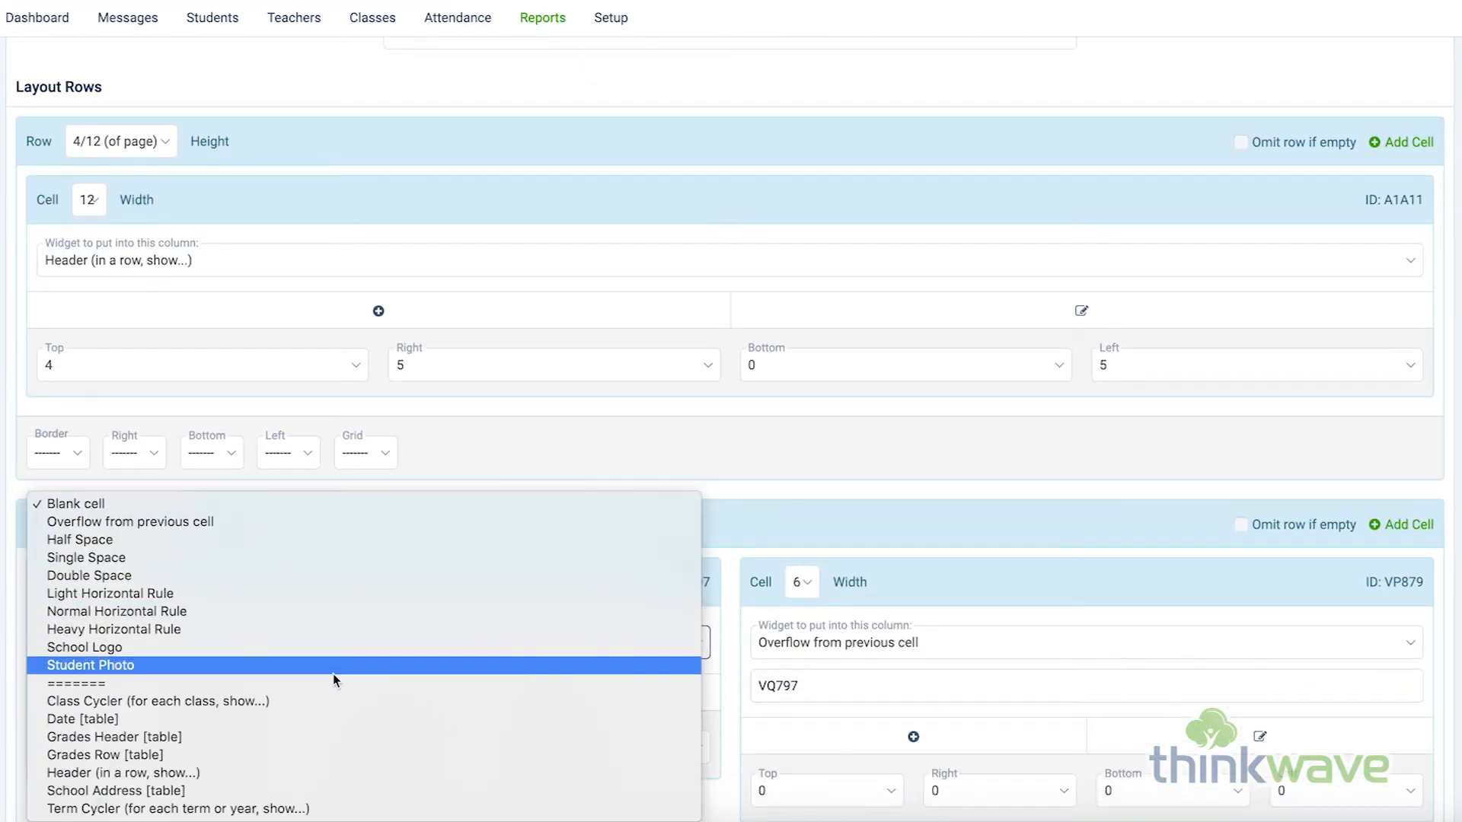
pyautogui.click(333, 810)
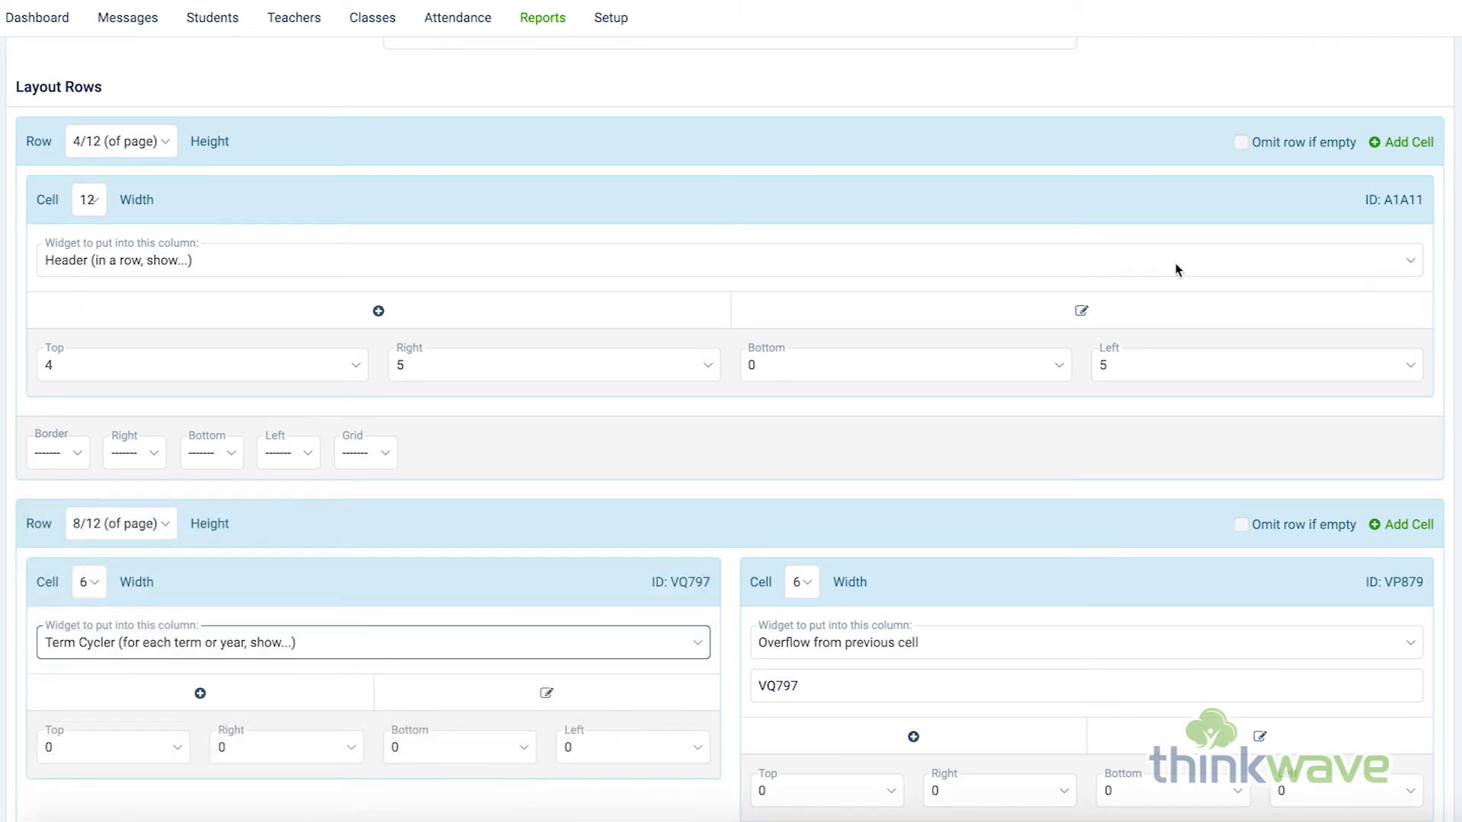
pyautogui.scroll(3, 1152, 284)
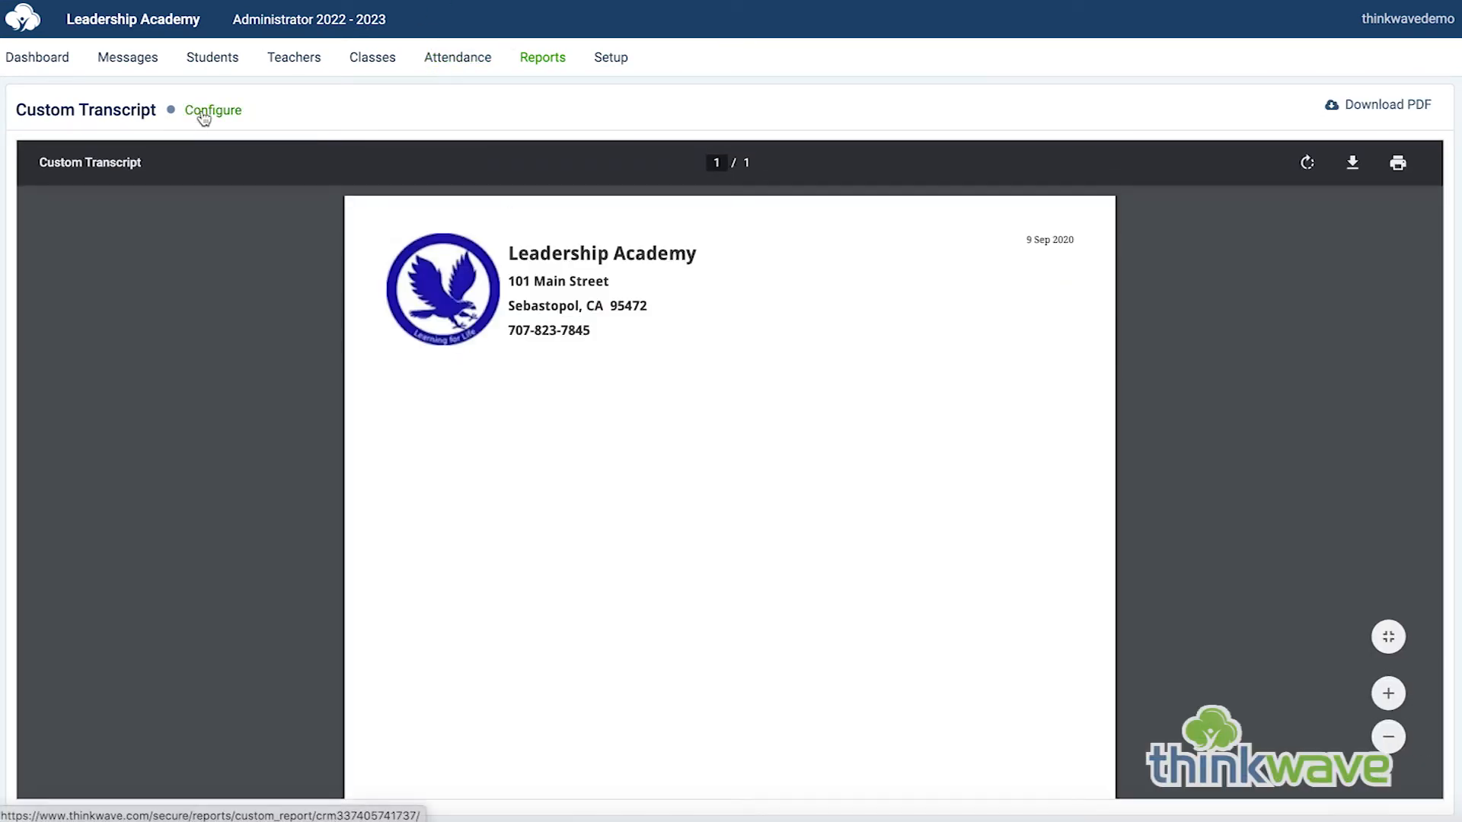
# Generate the Custom Transcript for the first student in the list and examine the two-column grades body.
pyautogui.click(199, 114)
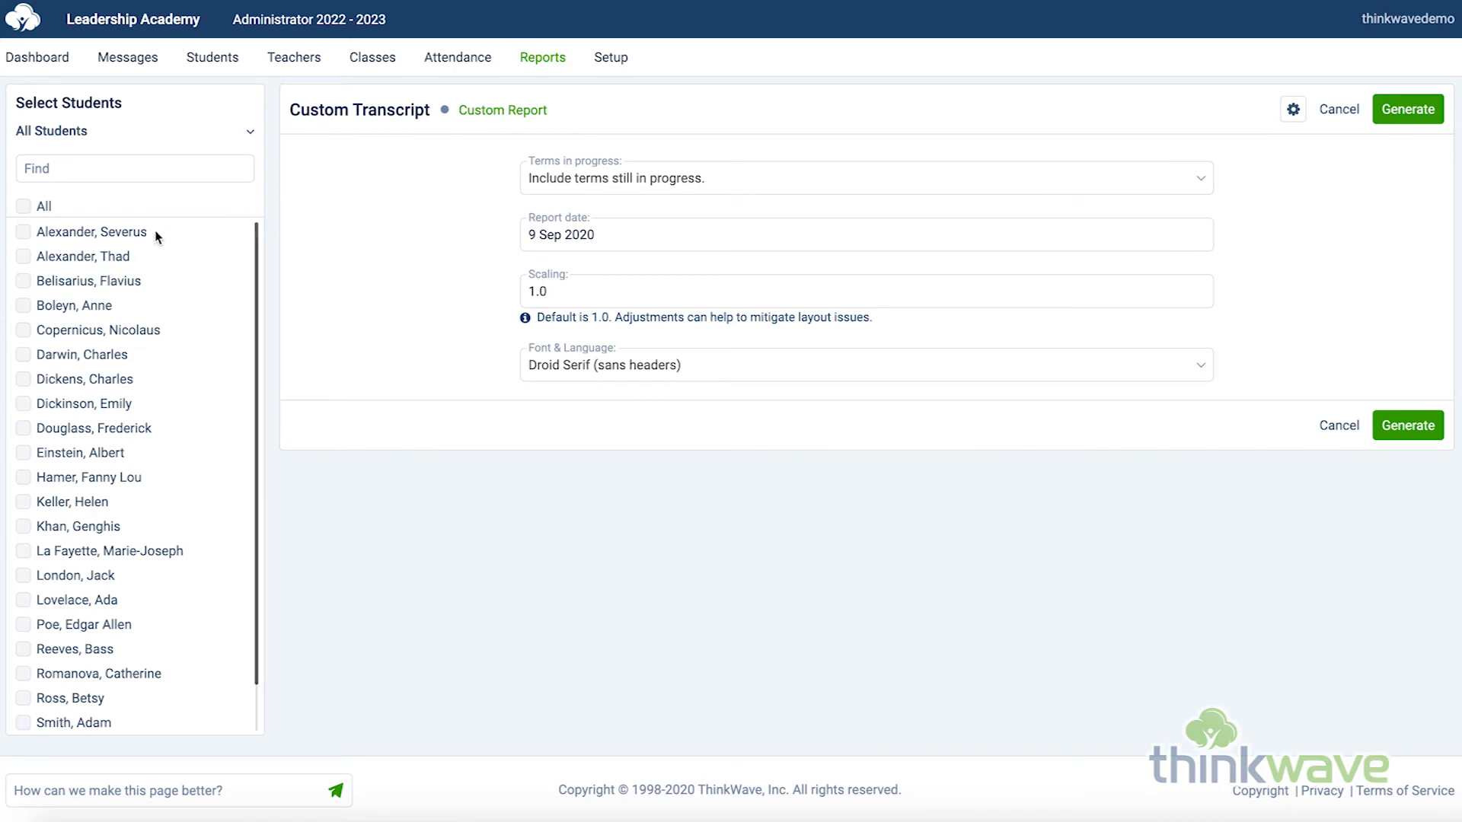
pyautogui.click(99, 233)
pyautogui.click(1404, 114)
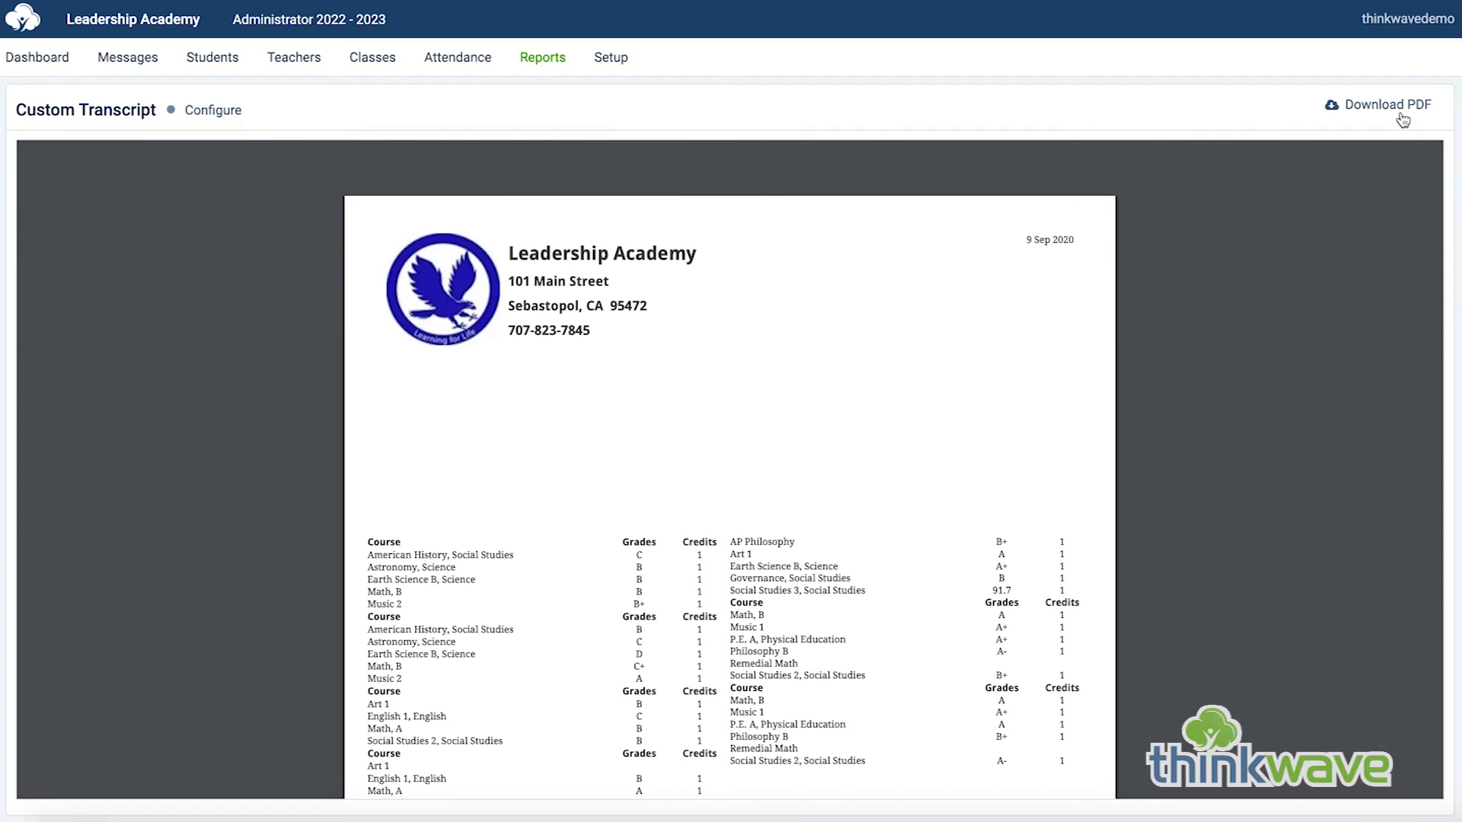
pyautogui.scroll(-3, 1189, 457)
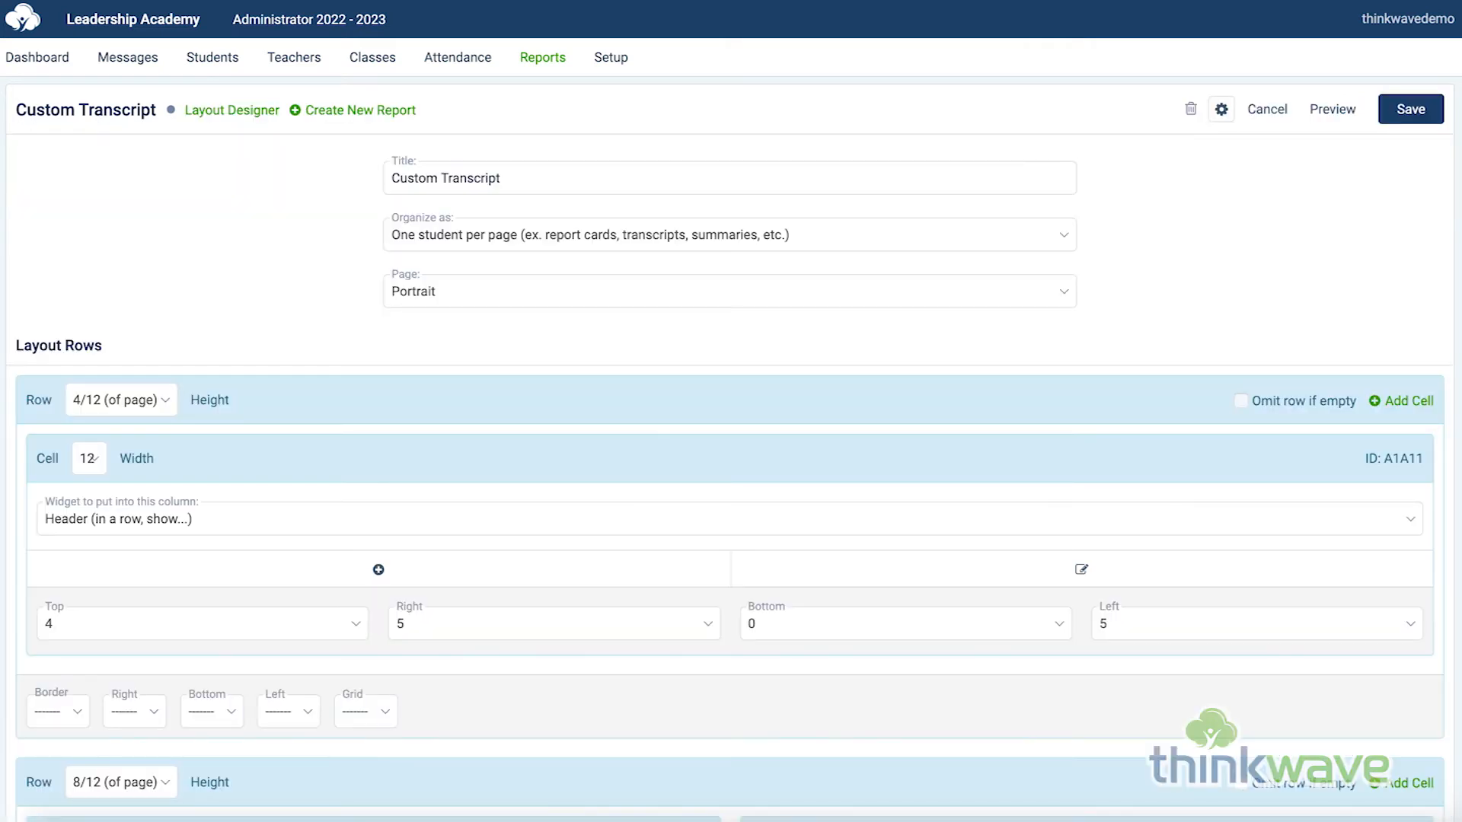
# Add a table widget named "Term and Year" to the Custom Transcript report.
pyautogui.click(222, 111)
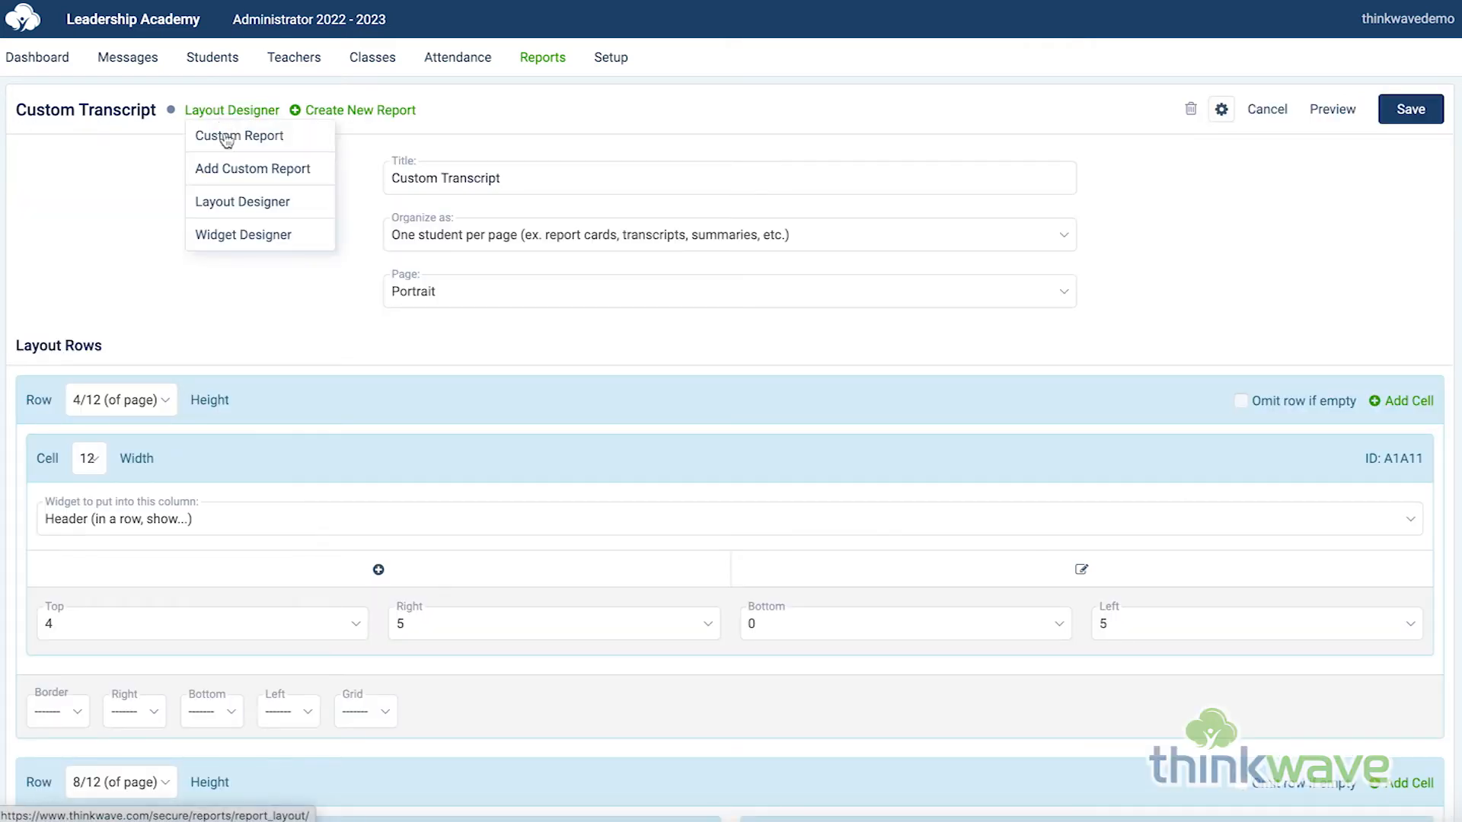
pyautogui.click(236, 242)
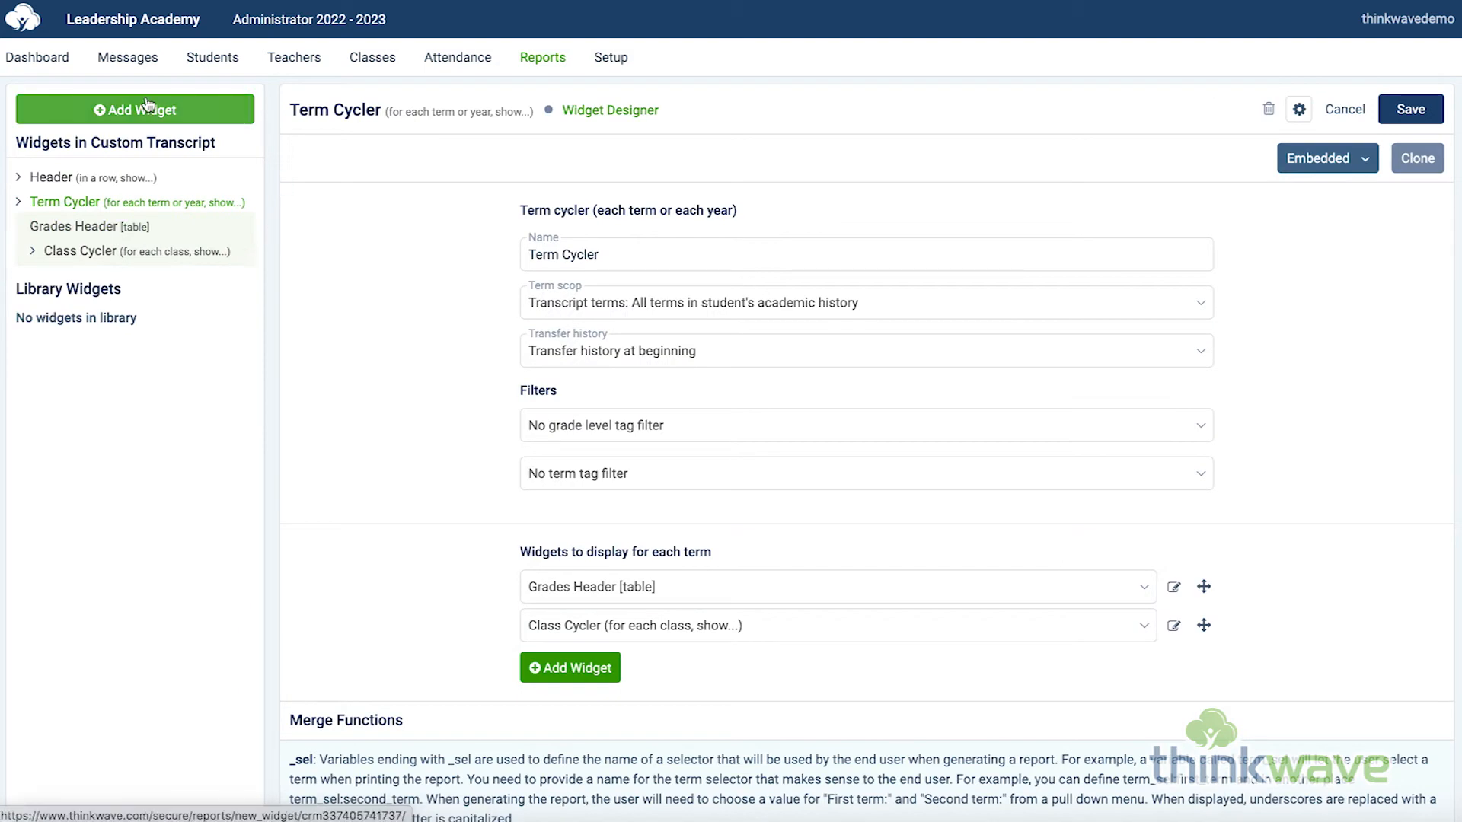
pyautogui.click(147, 106)
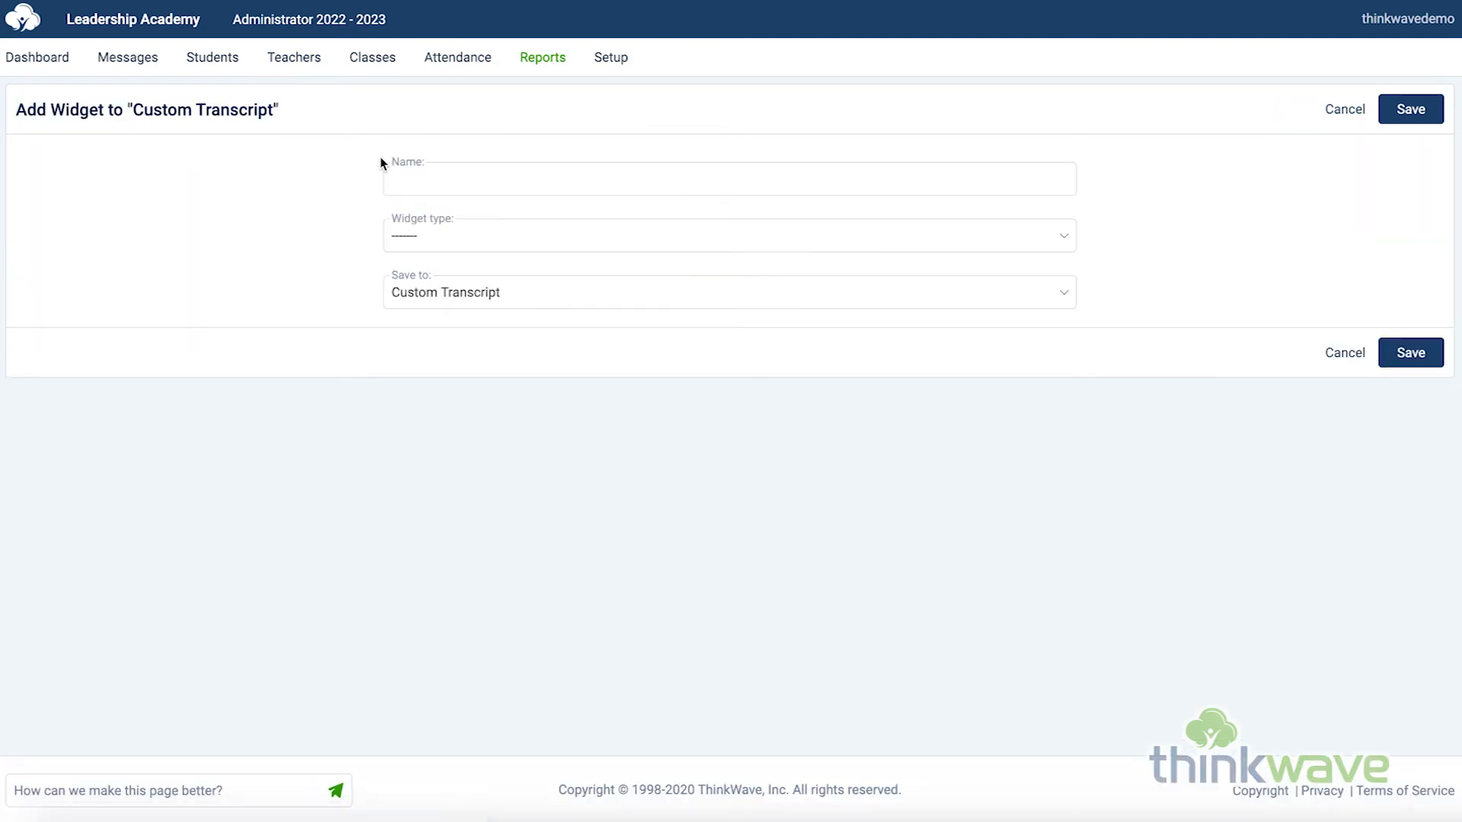
pyautogui.click(399, 177)
pyautogui.write('Term and Year')
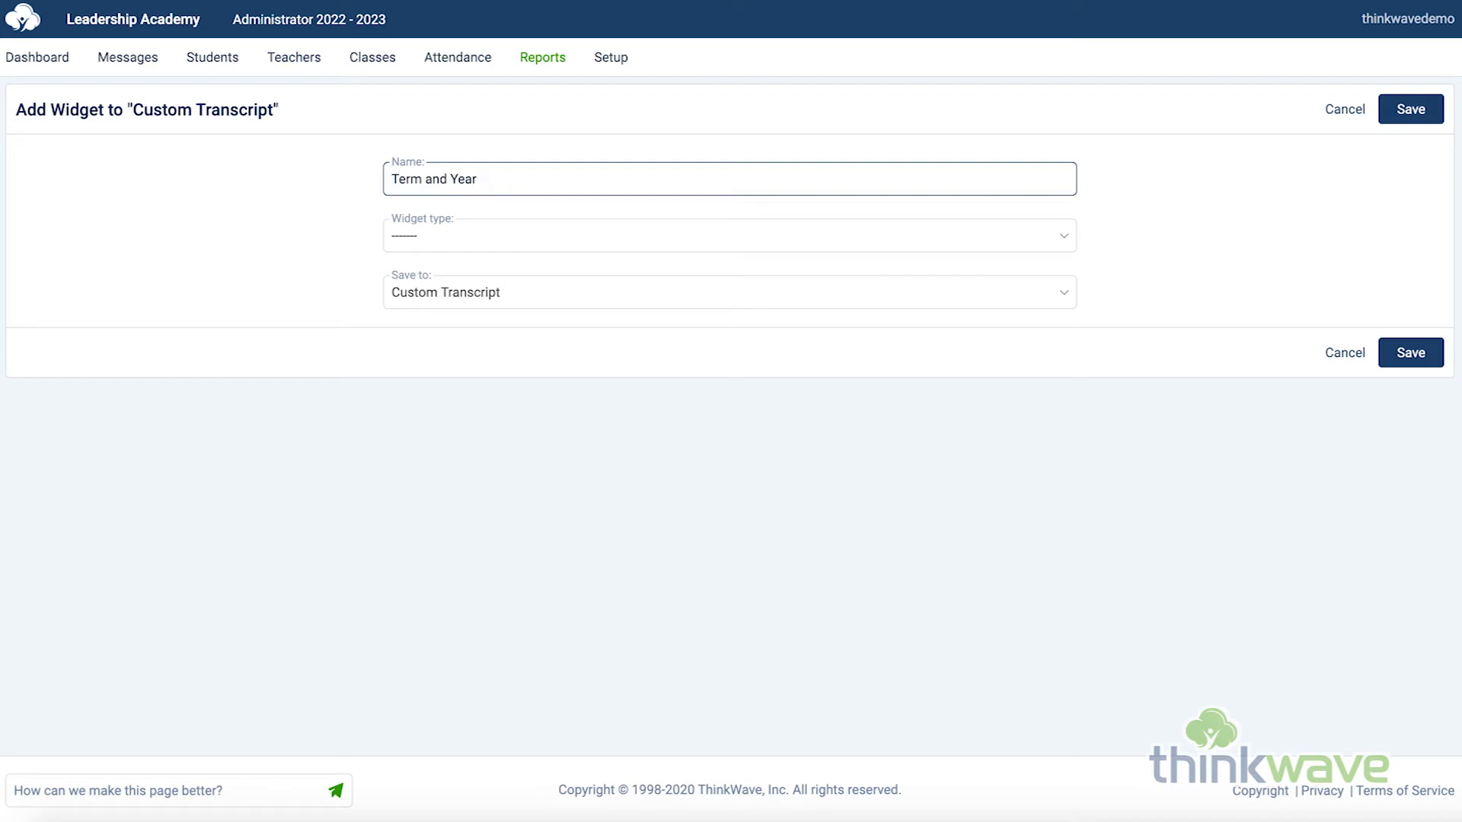
pyautogui.click(489, 235)
pyautogui.click(486, 251)
pyautogui.click(1410, 110)
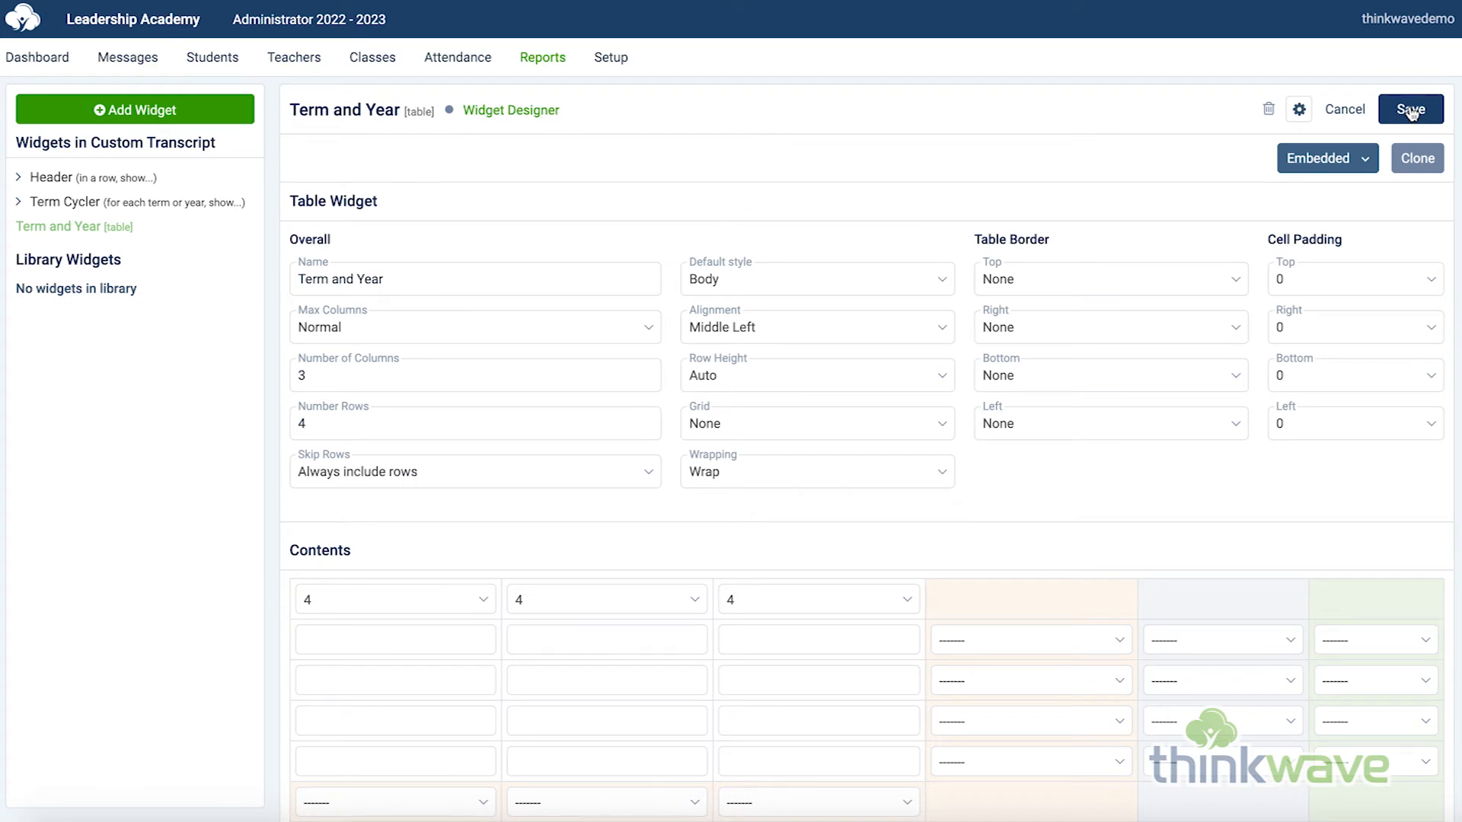
# Set the Term and Year table to 1 column and 1 row with the H3 default style.
pyautogui.doubleClick(366, 373)
pyautogui.write('1')
pyautogui.doubleClick(321, 419)
pyautogui.write('1')
pyautogui.click(874, 281)
pyautogui.click(865, 370)
# Set the Term and Year table's first column width to 12 and its other two column widths to 0.
pyautogui.click(480, 602)
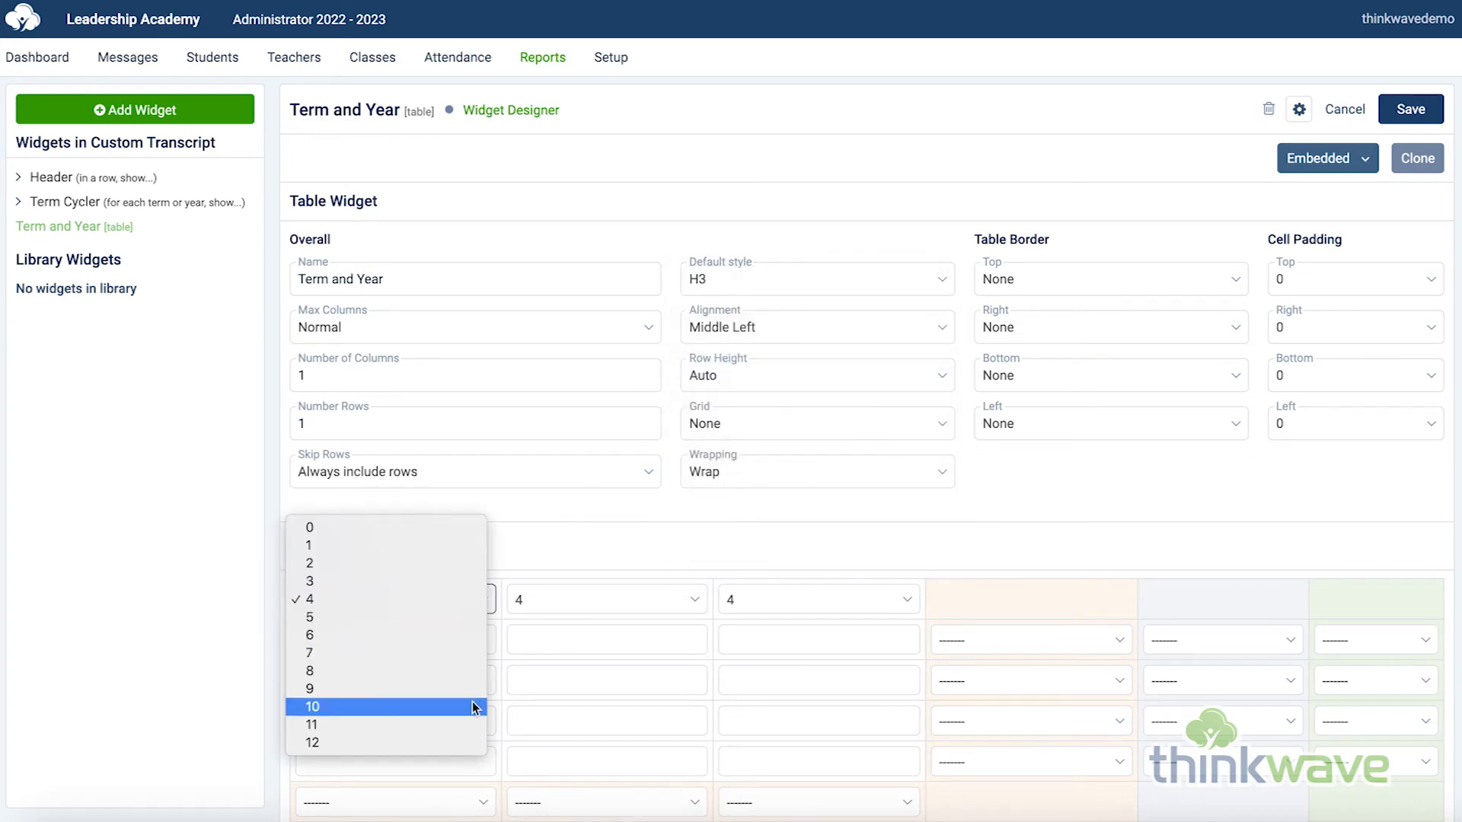
pyautogui.click(468, 742)
pyautogui.click(615, 597)
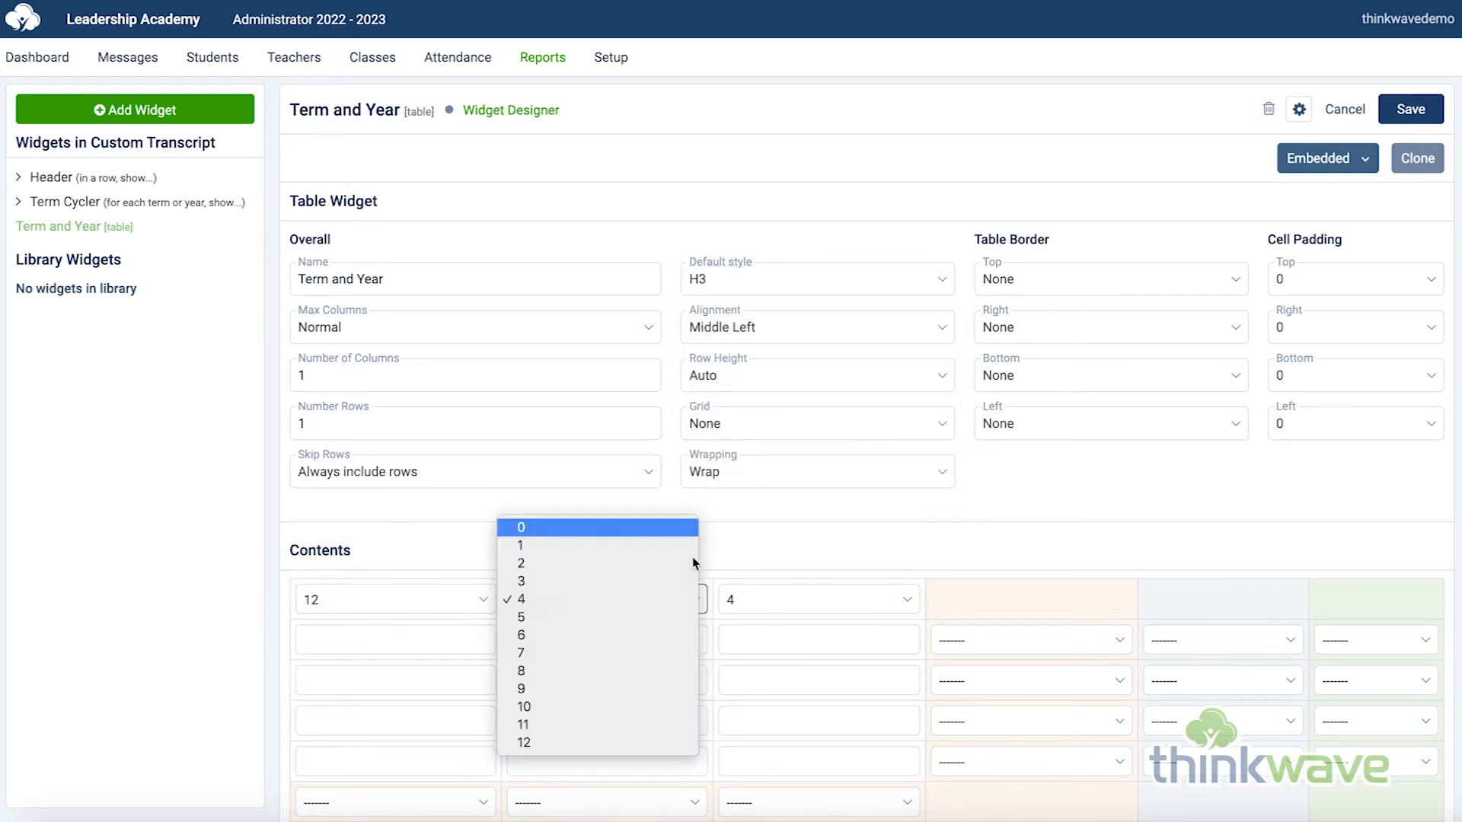
pyautogui.click(610, 527)
pyautogui.click(818, 599)
pyautogui.click(761, 527)
# Copy the {{term}} merge function into the Term and Year table's first cell, followed by a dash.
pyautogui.scroll(-5, 511, 554)
pyautogui.scroll(-15, 512, 554)
pyautogui.scroll(-20, 511, 553)
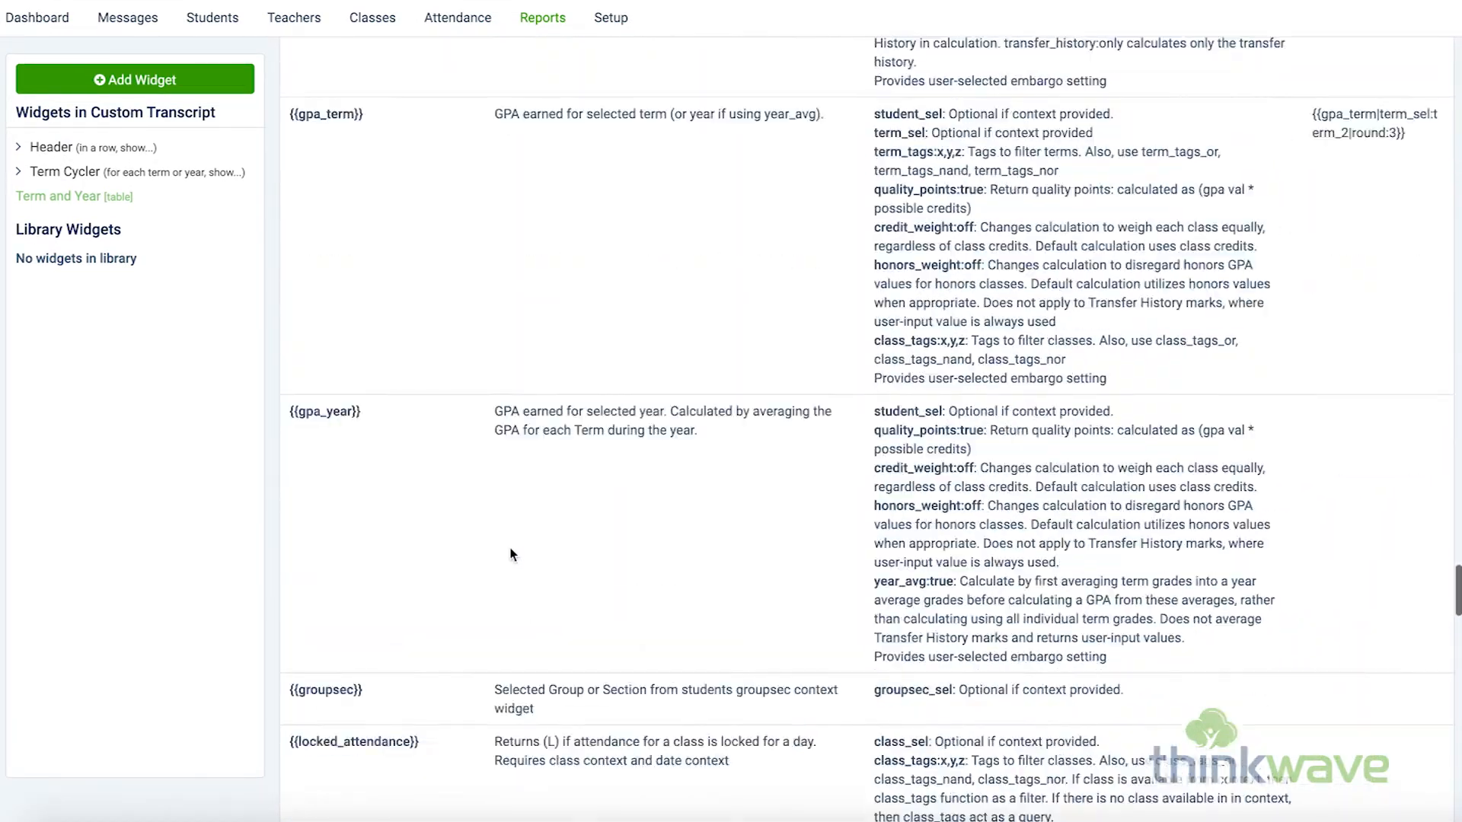
pyautogui.scroll(-10, 511, 553)
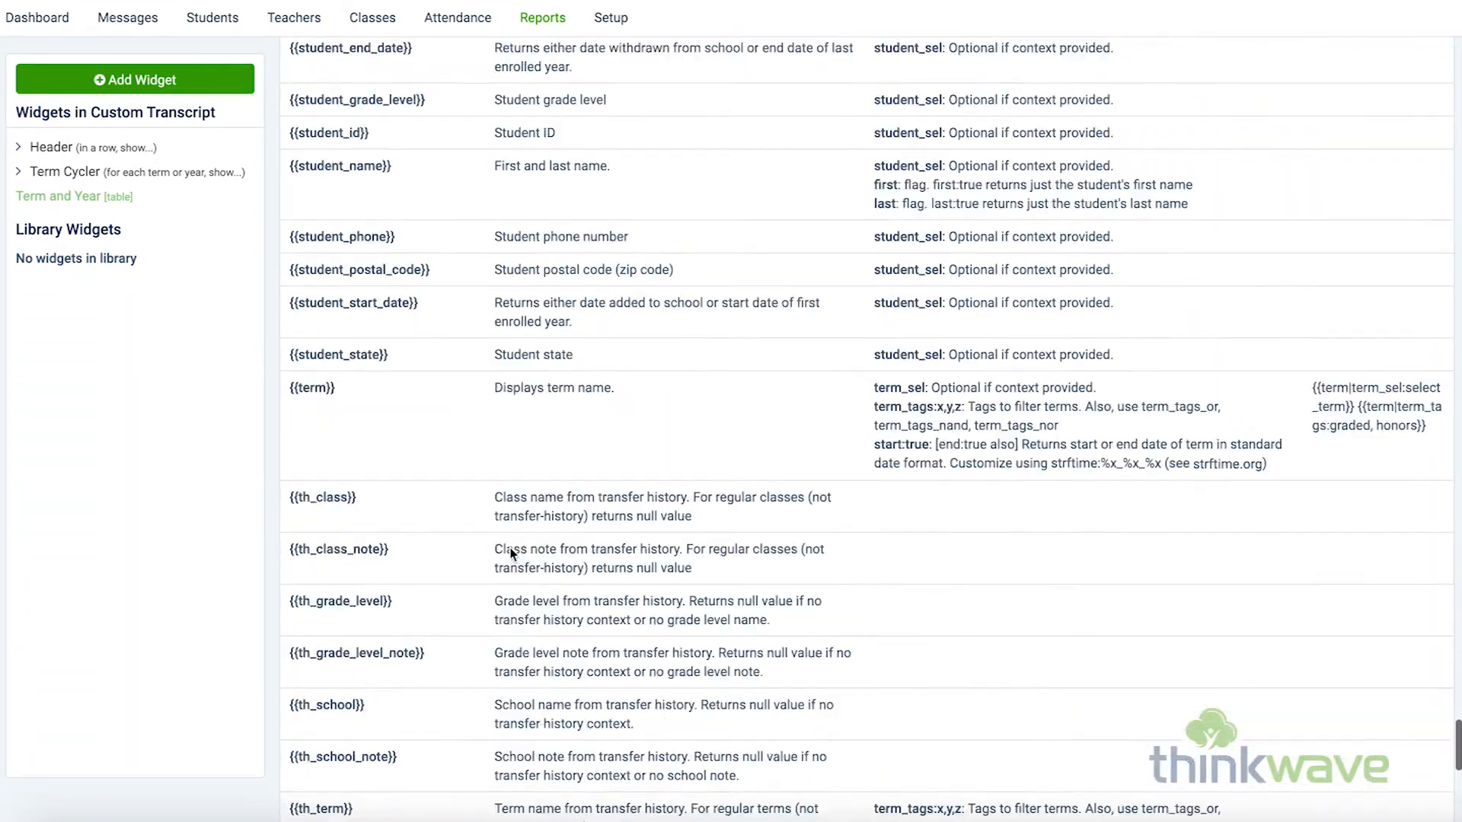
pyautogui.moveTo(331, 250); pyautogui.dragTo(288, 257)
pyautogui.hotkey('ctrl', 'c')
pyautogui.scroll(20, 491, 338)
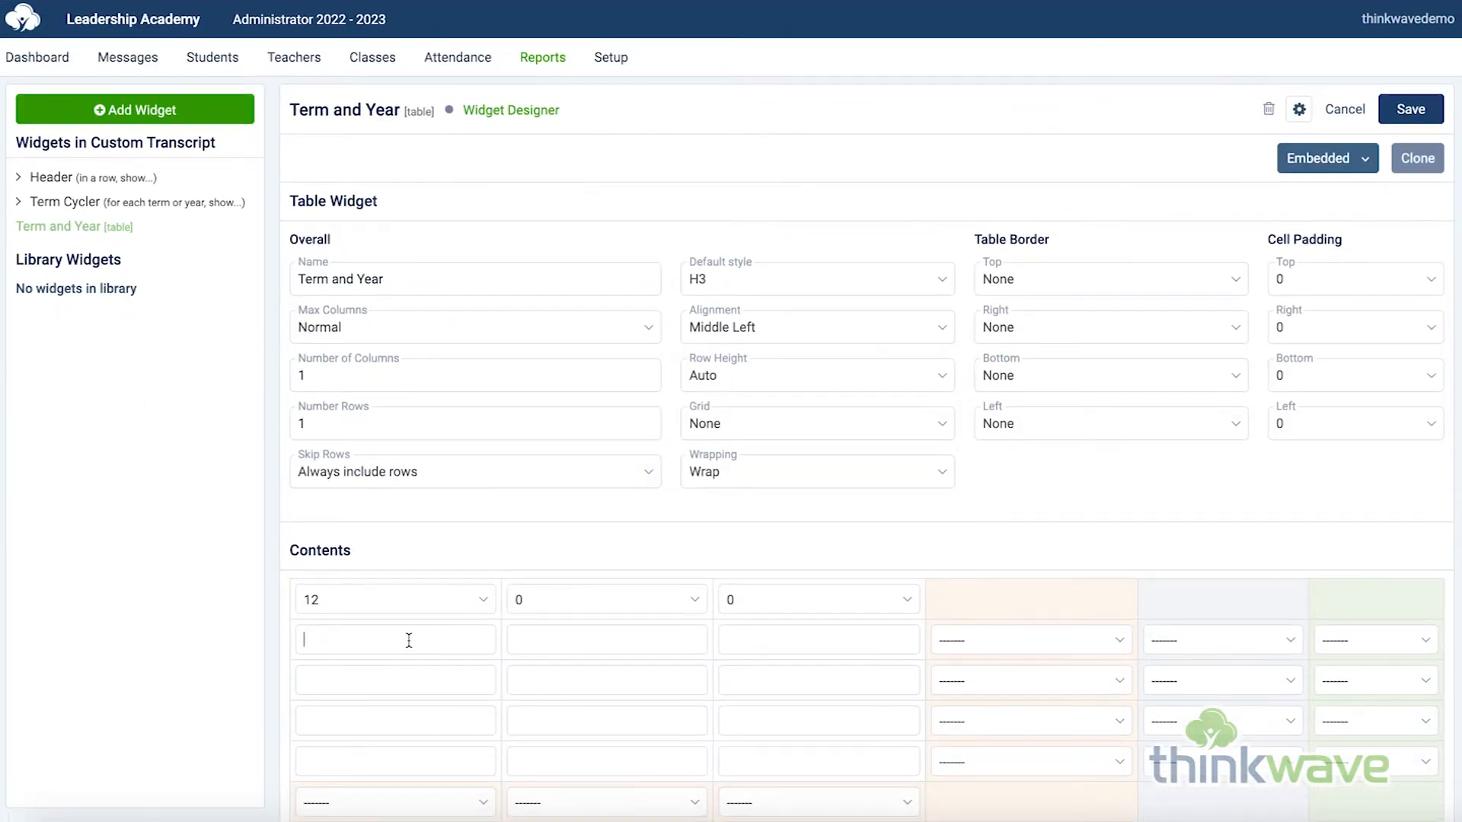
pyautogui.click(410, 643)
pyautogui.hotkey('ctrl', 'v')
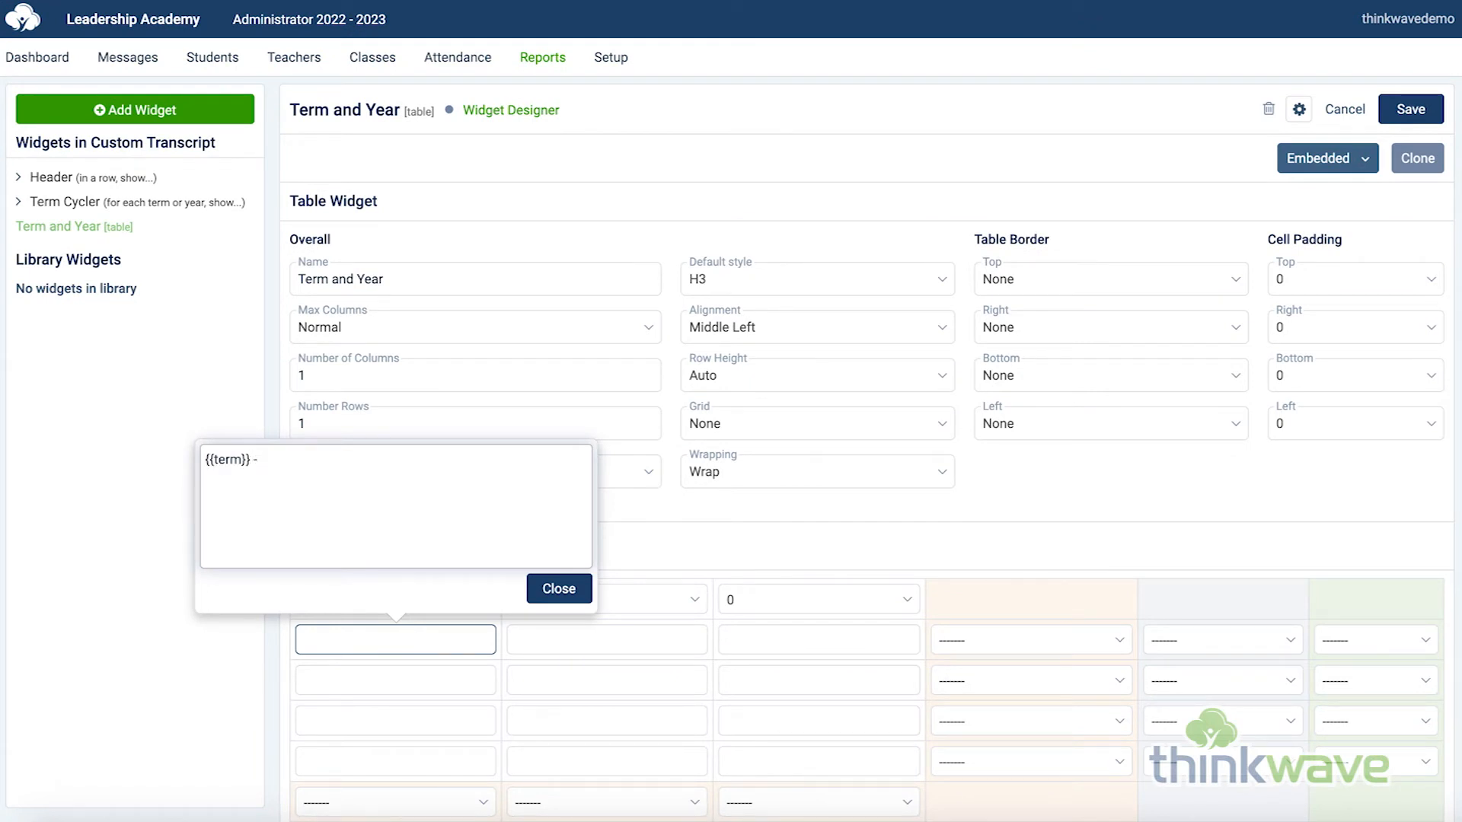
pyautogui.write('-')
pyautogui.click(559, 589)
# Append the {{year}} merge function so the cell reads "{{term}} - {{year}}", and save the Term and Year table.
pyautogui.scroll(-20, 505, 620)
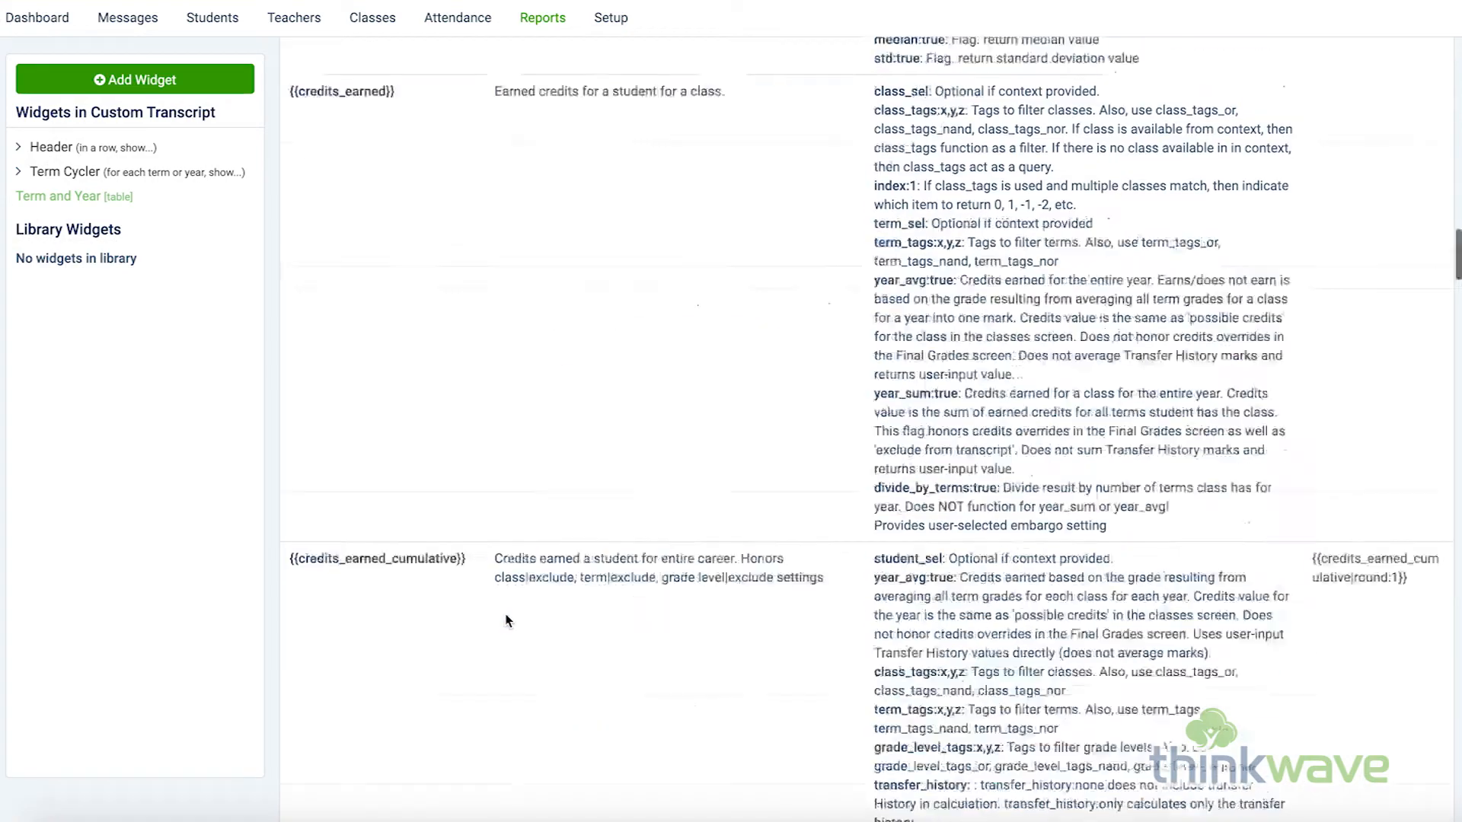
pyautogui.scroll(-15, 507, 621)
pyautogui.scroll(10, 418, 620)
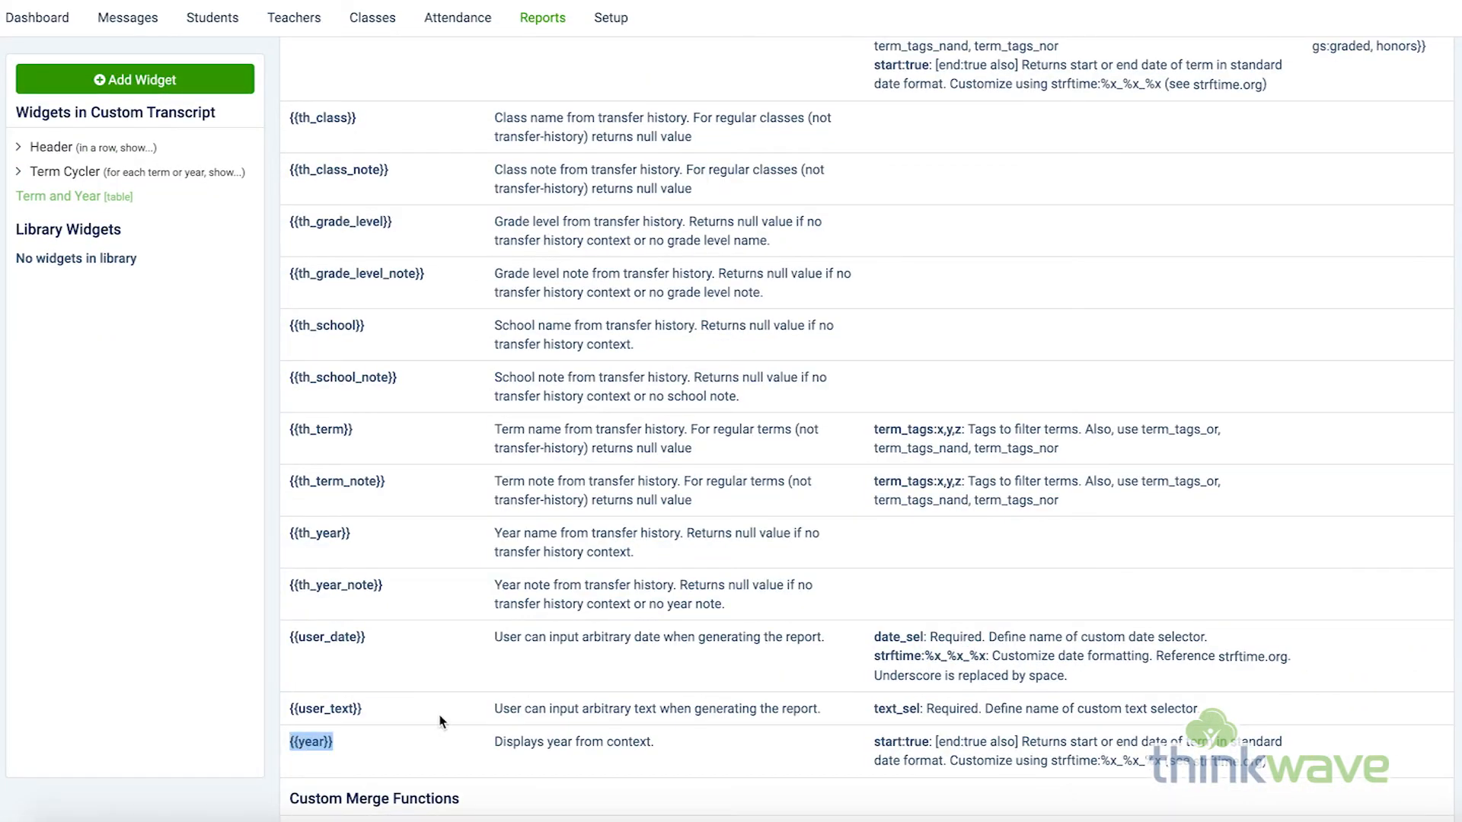
pyautogui.scroll(20, 439, 719)
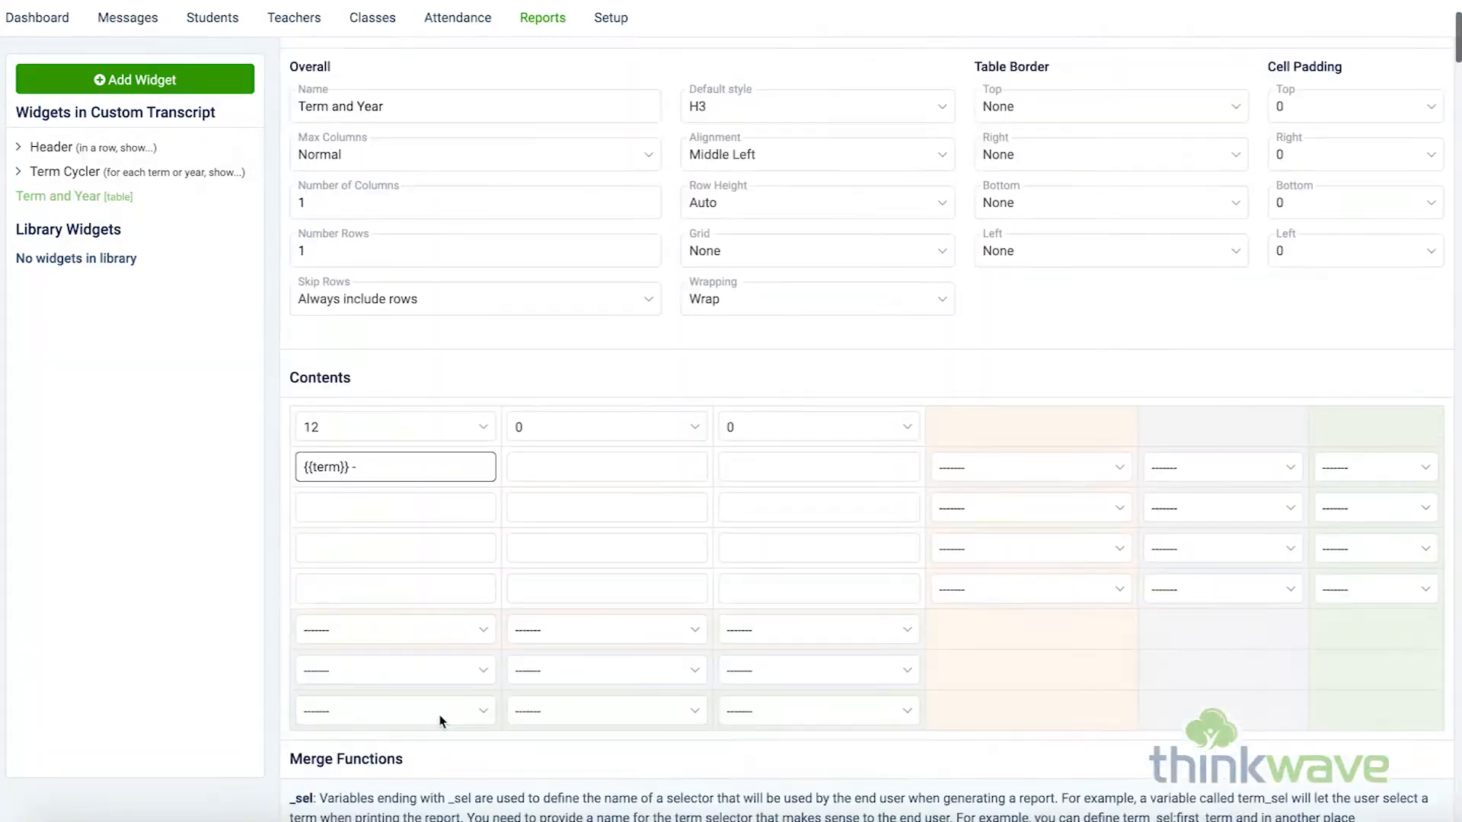
pyautogui.scroll(-1, 440, 715)
pyautogui.click(418, 639)
pyautogui.write('{{year}}')
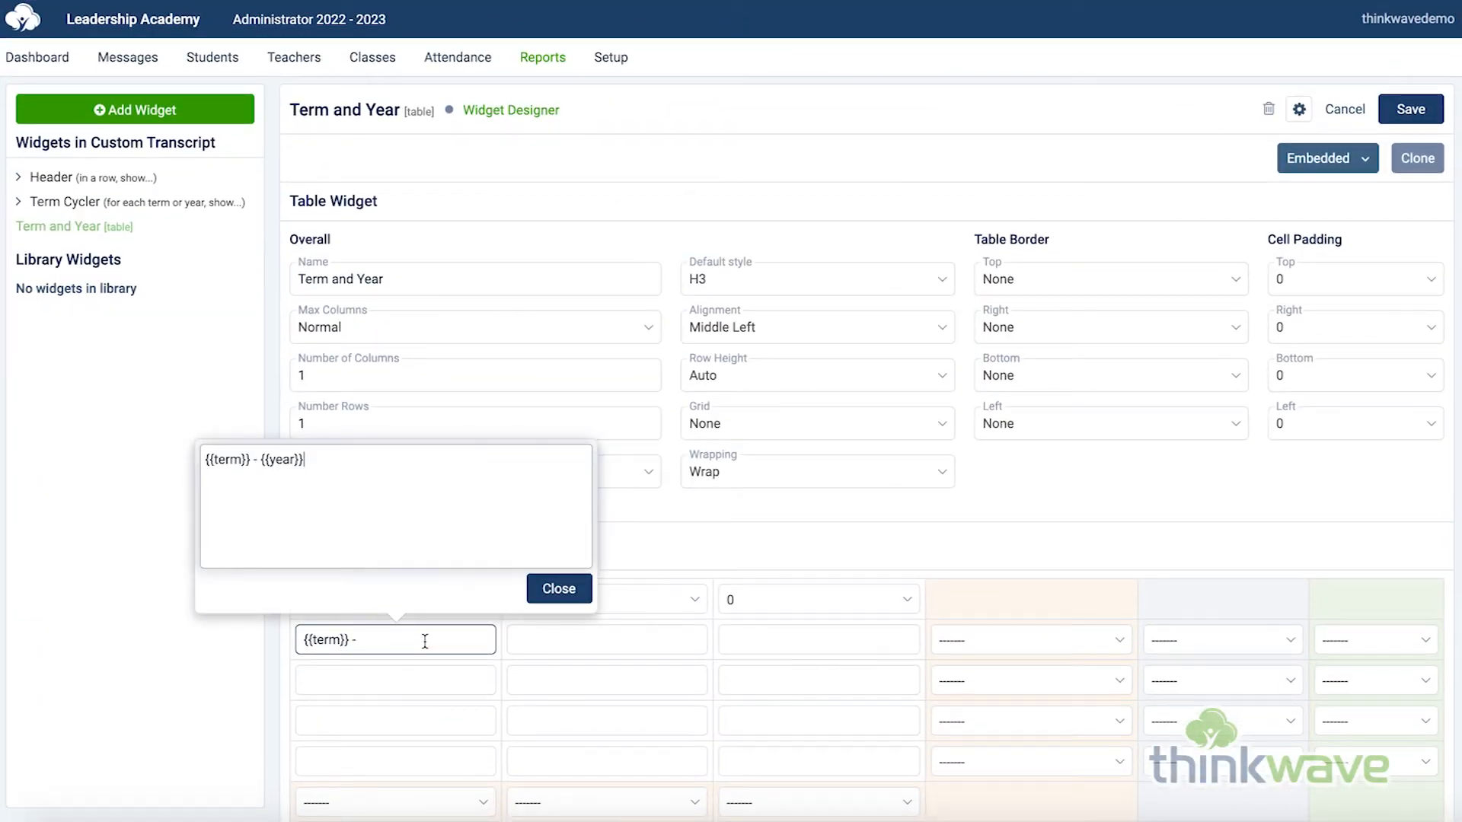
pyautogui.click(548, 587)
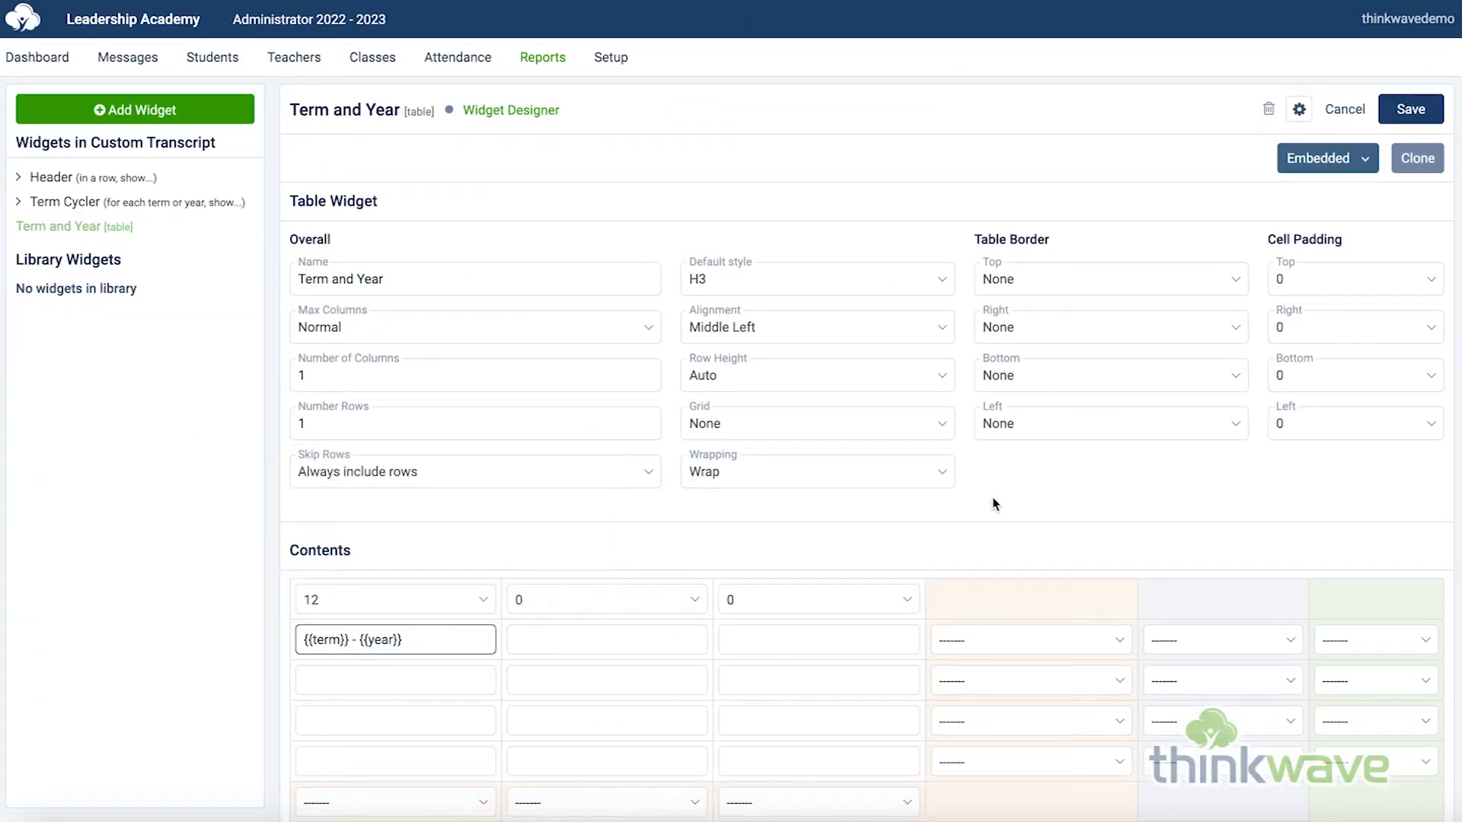
pyautogui.click(1410, 109)
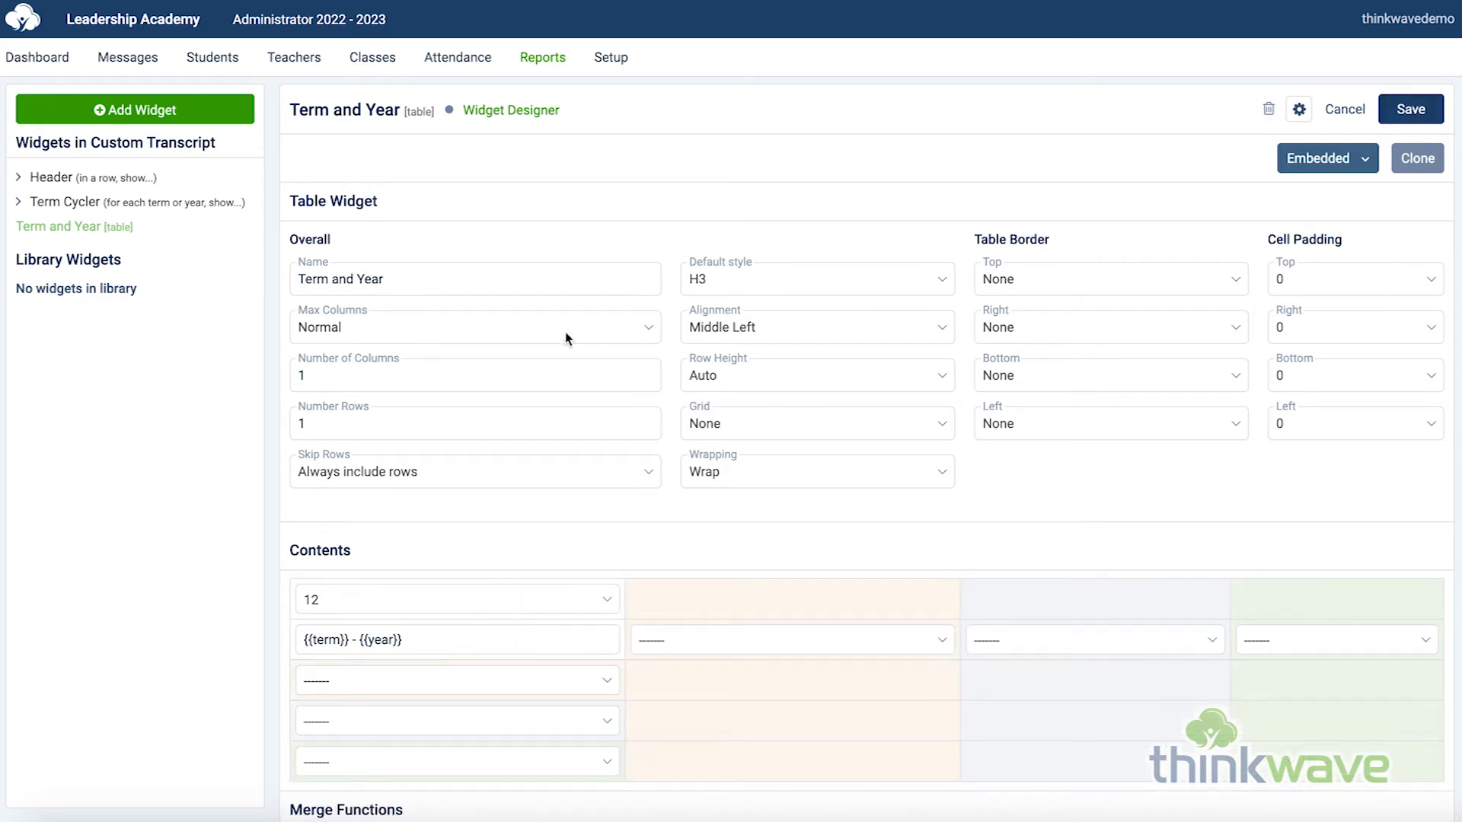
# Add the Term and Year table to the Term Cycler as the first displayed widget, above Grades Header, and save.
pyautogui.click(96, 207)
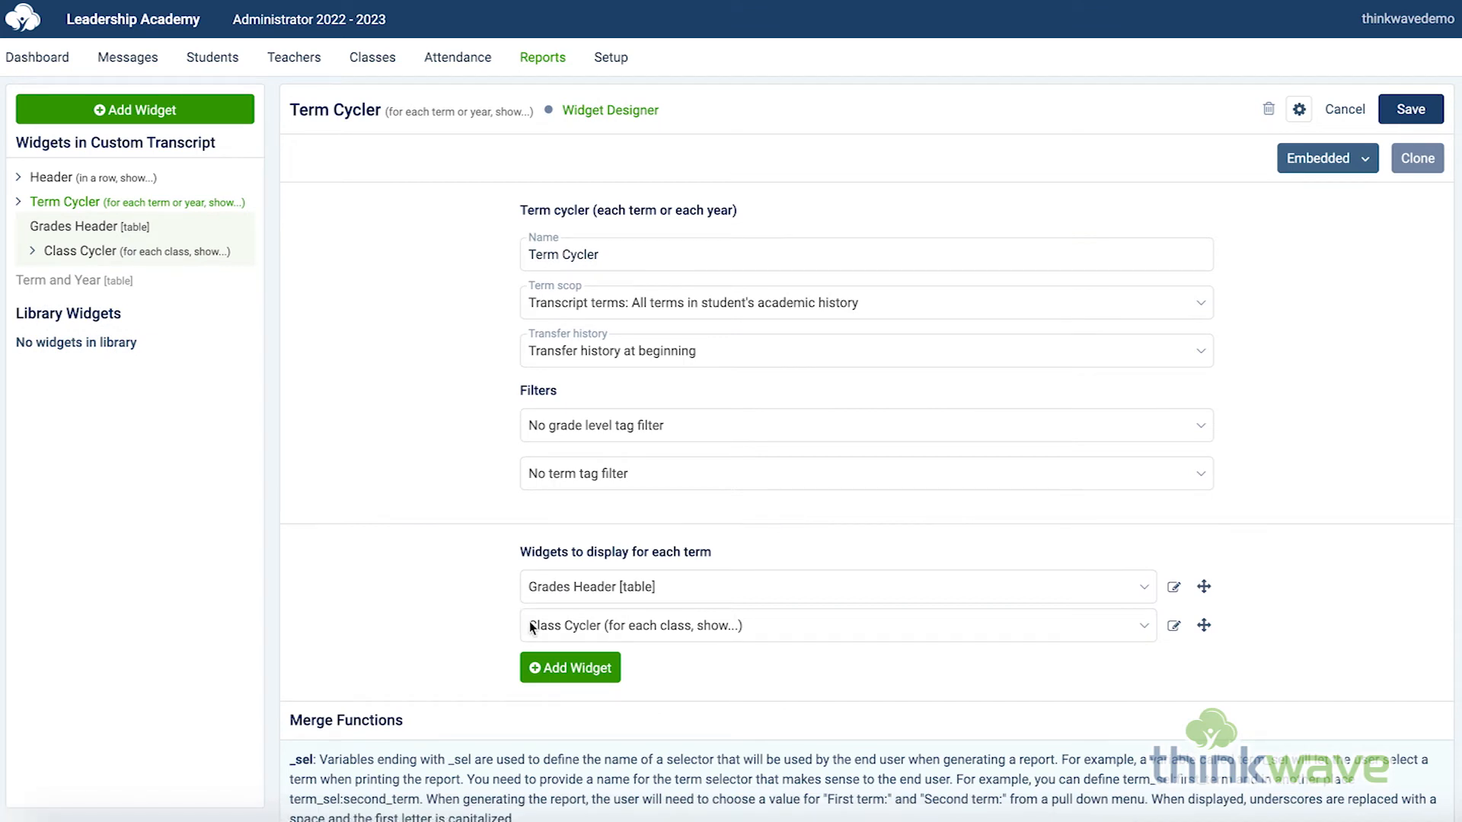
pyautogui.click(590, 672)
pyautogui.click(635, 667)
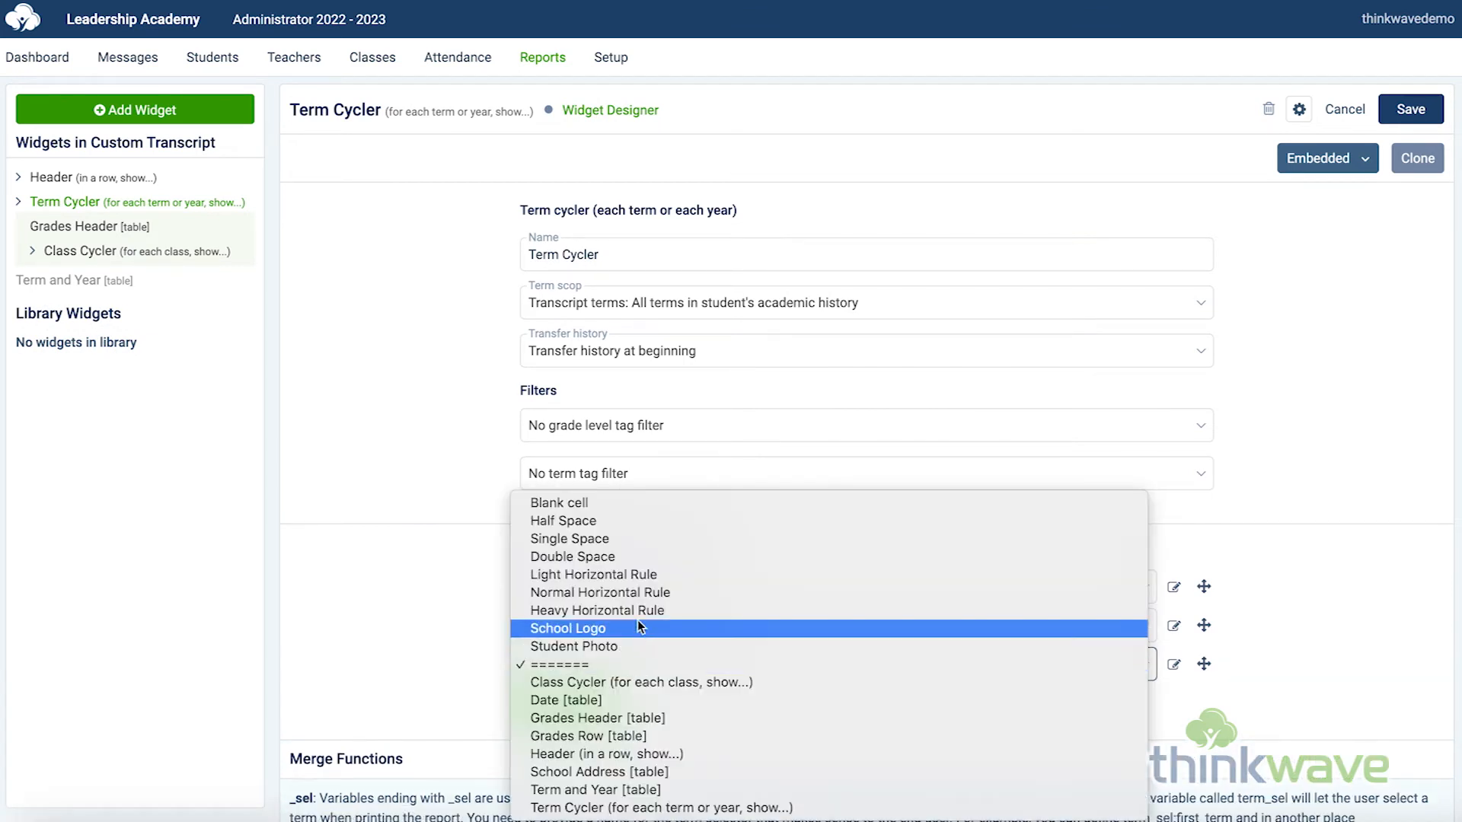
pyautogui.click(673, 792)
pyautogui.moveTo(1203, 664); pyautogui.dragTo(1203, 586)
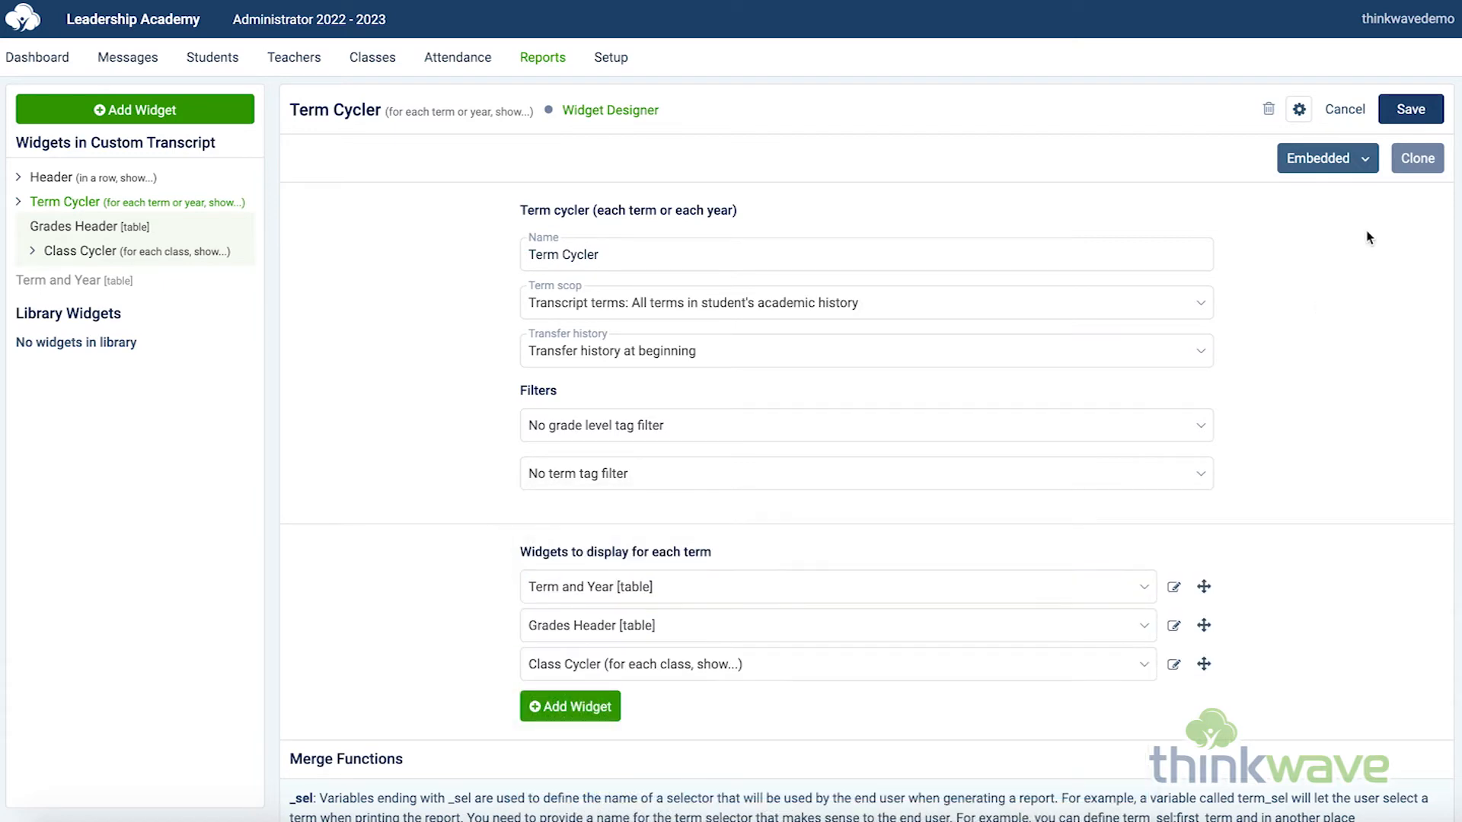
pyautogui.click(1407, 111)
# Generate the Custom Transcript for the first student in the list and examine the term and year headings in both columns.
pyautogui.click(70, 233)
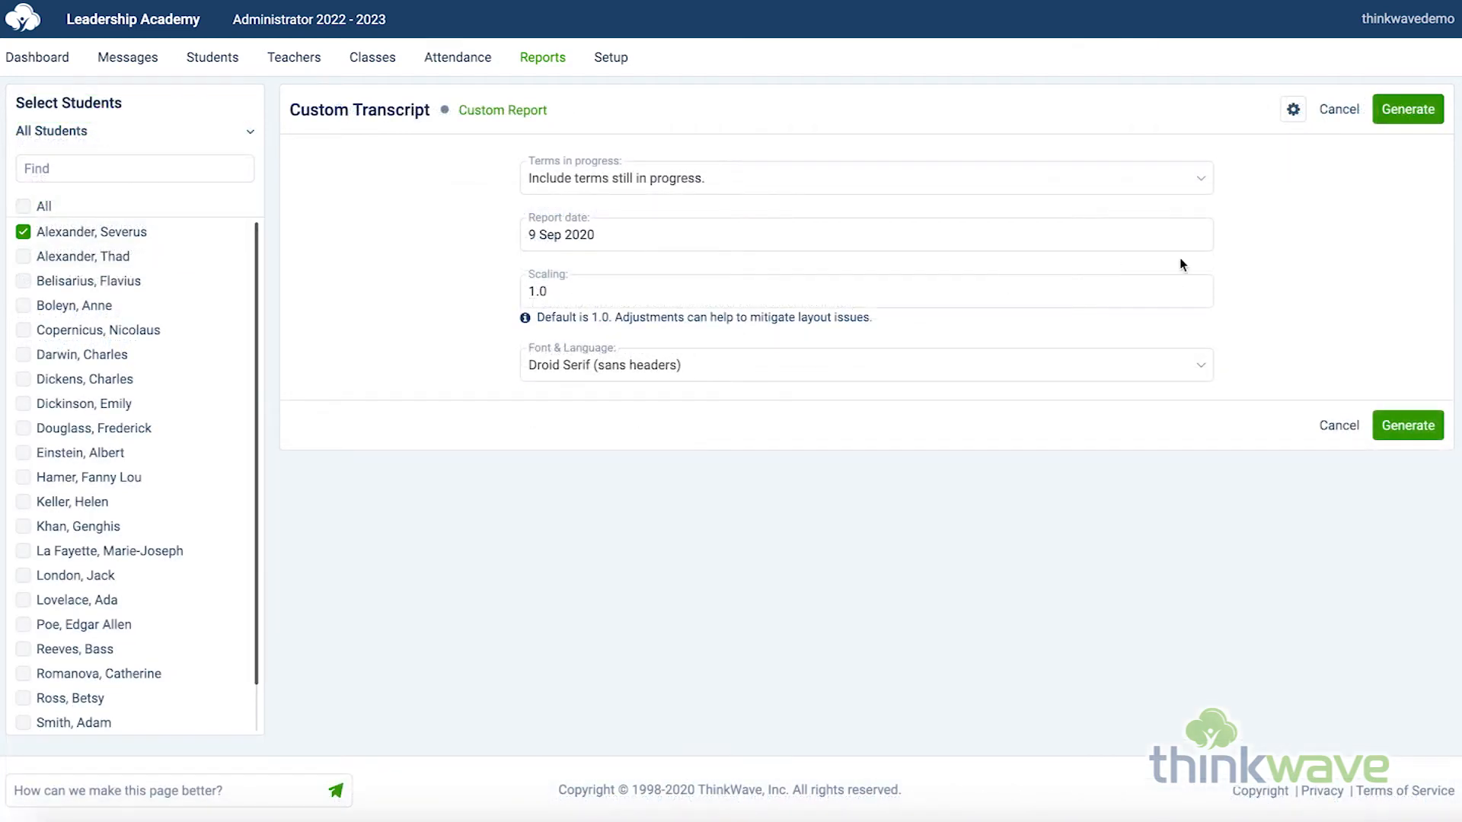
pyautogui.click(1407, 111)
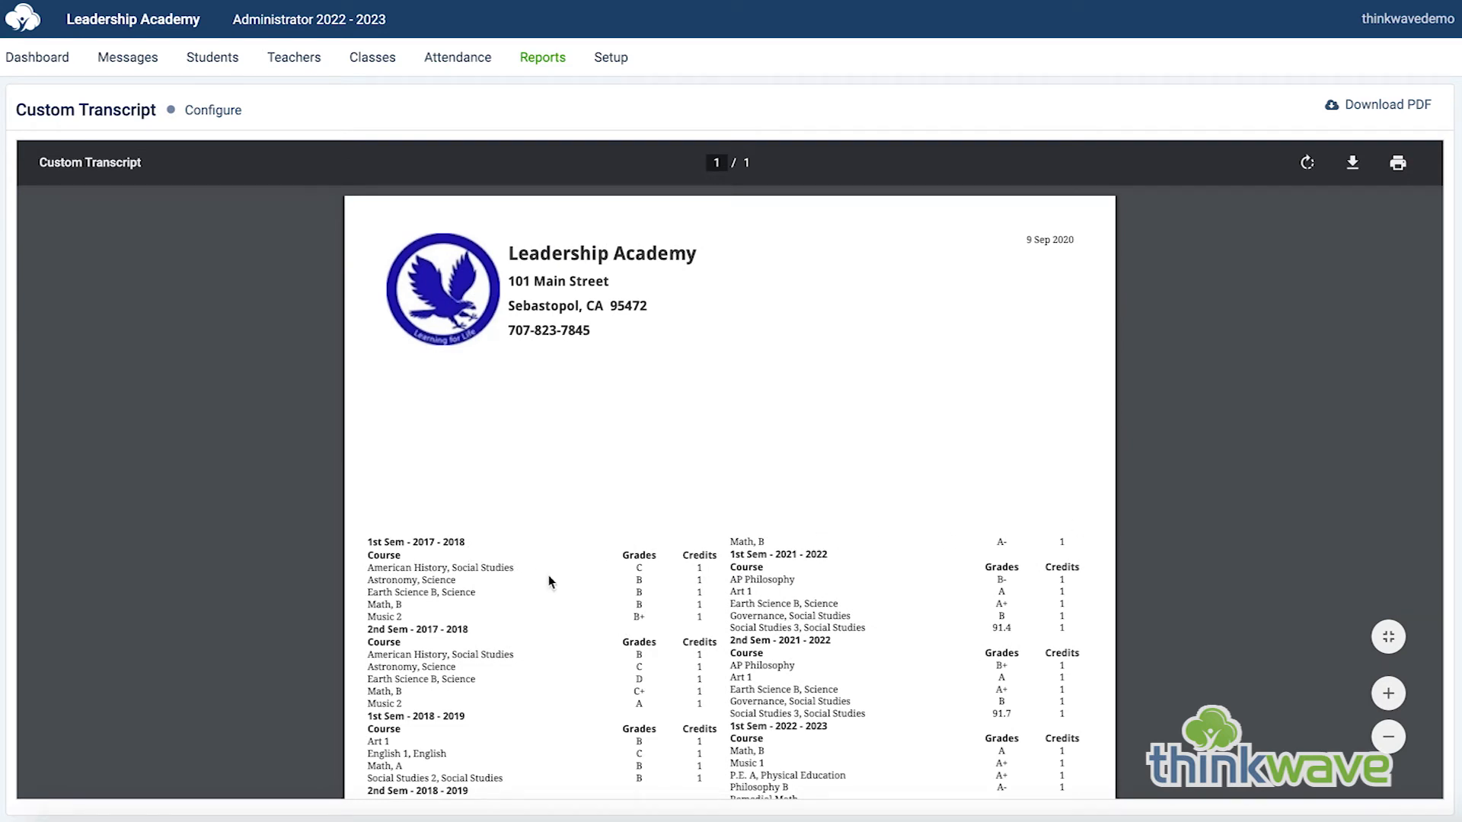
pyautogui.scroll(-5, 548, 574)
pyautogui.scroll(5, 553, 582)
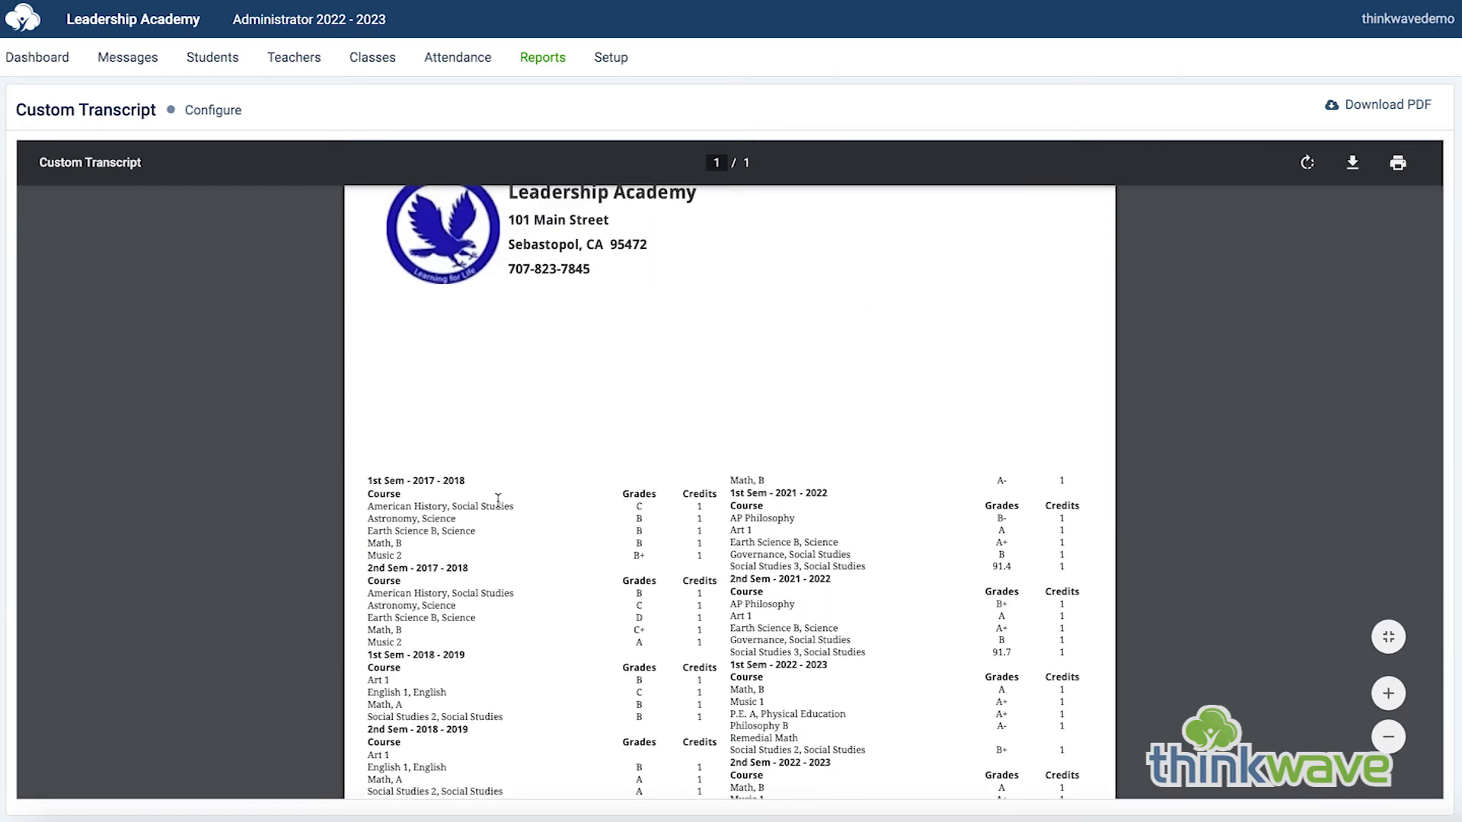
pyautogui.scroll(-4, 498, 499)
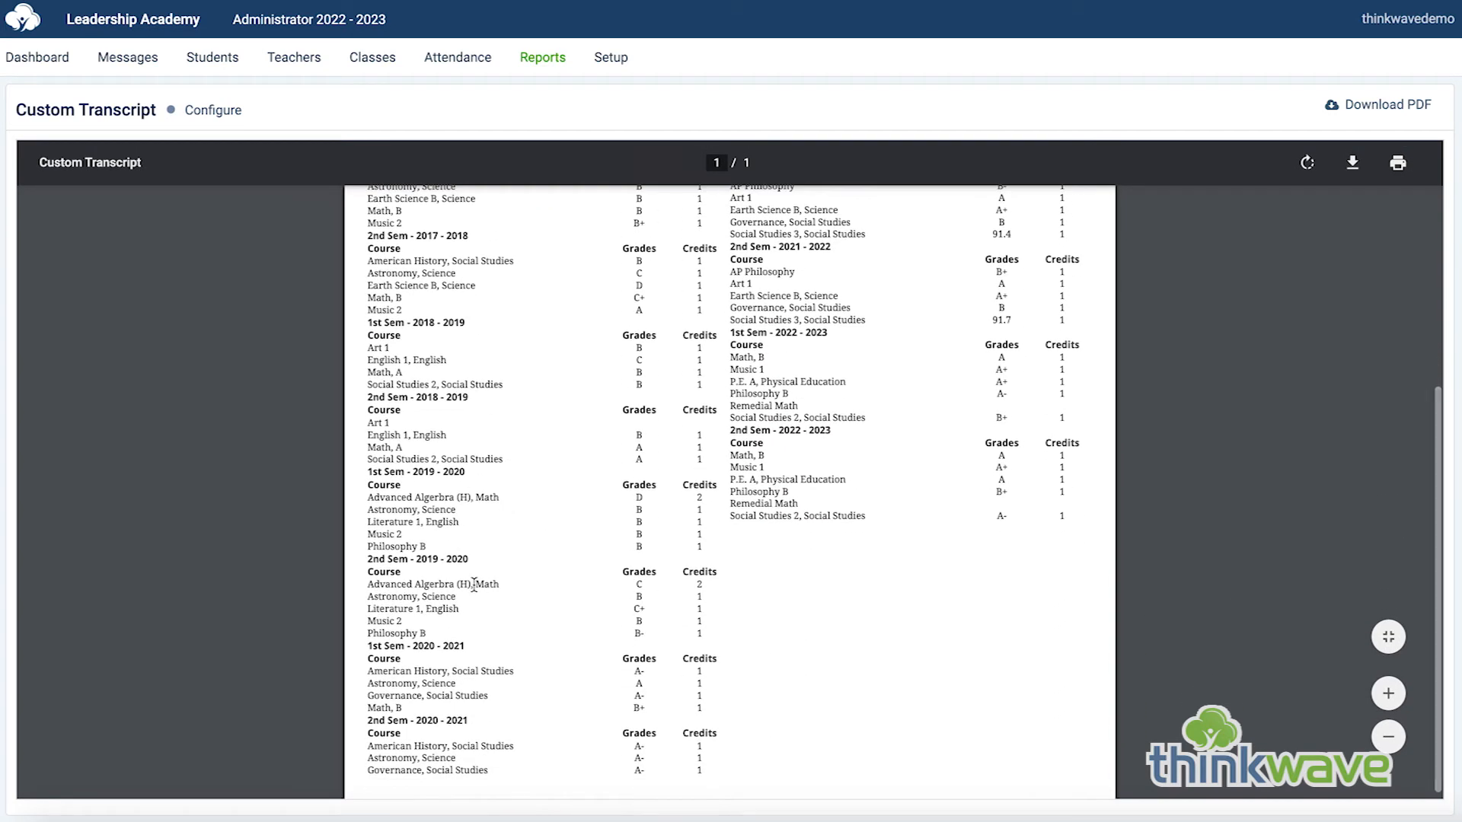
pyautogui.scroll(1, 567, 520)
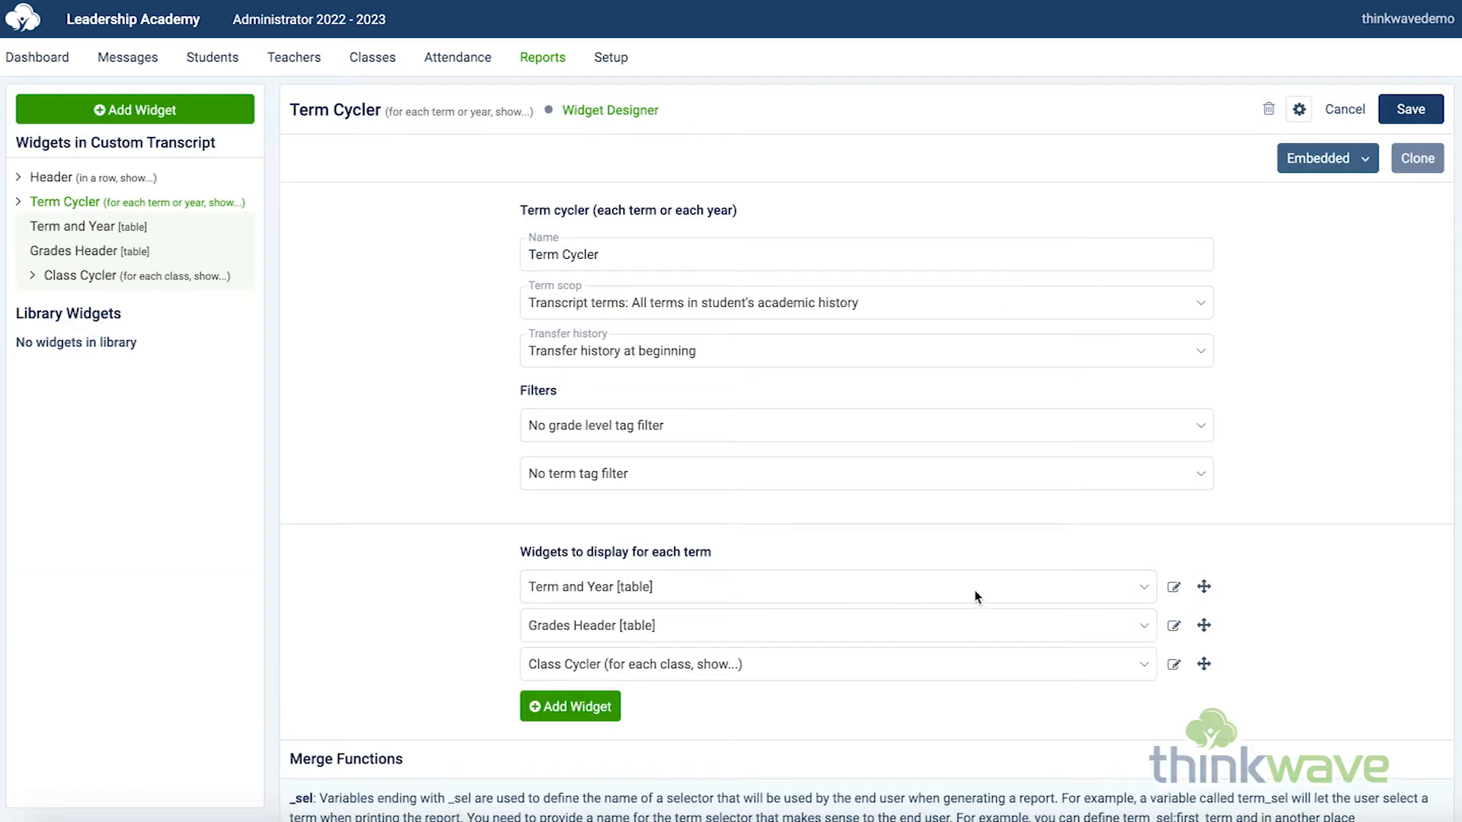
# Set the Term and Year table's left cell padding to 2 and regenerate the transcript to check the heading indent.
pyautogui.click(1175, 589)
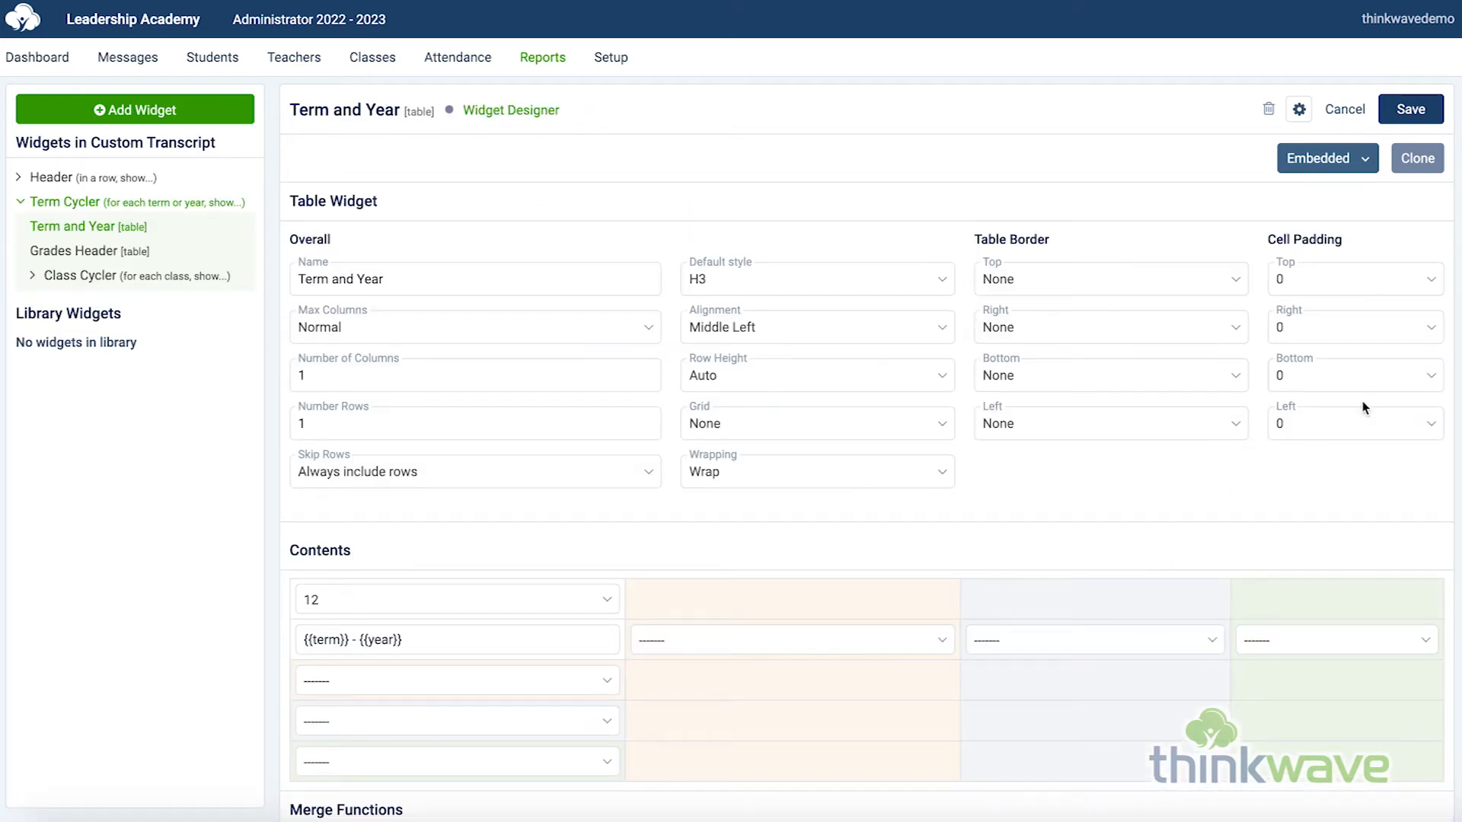
pyautogui.click(1346, 423)
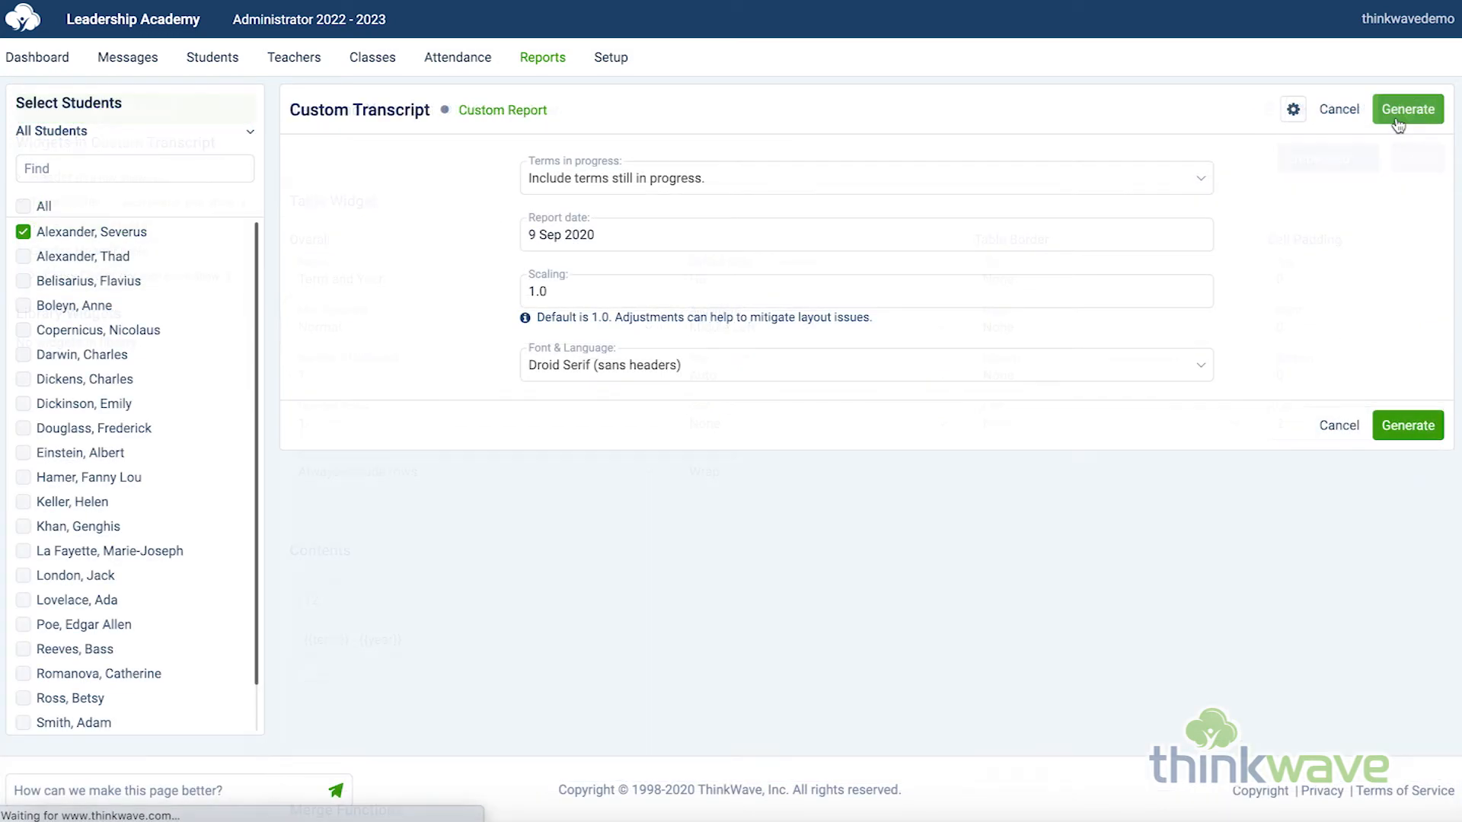
pyautogui.click(1398, 120)
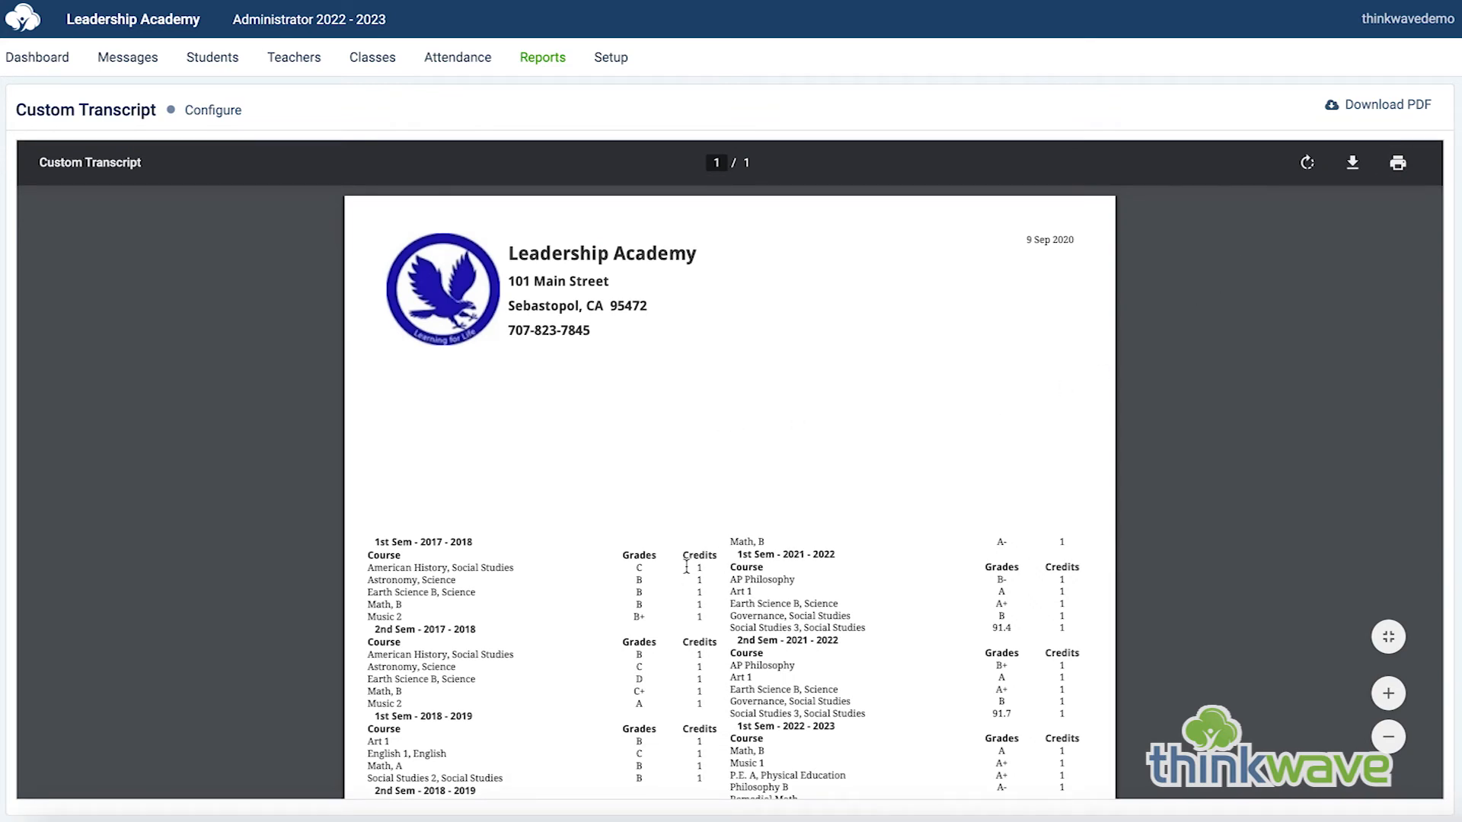
pyautogui.scroll(-2, 686, 566)
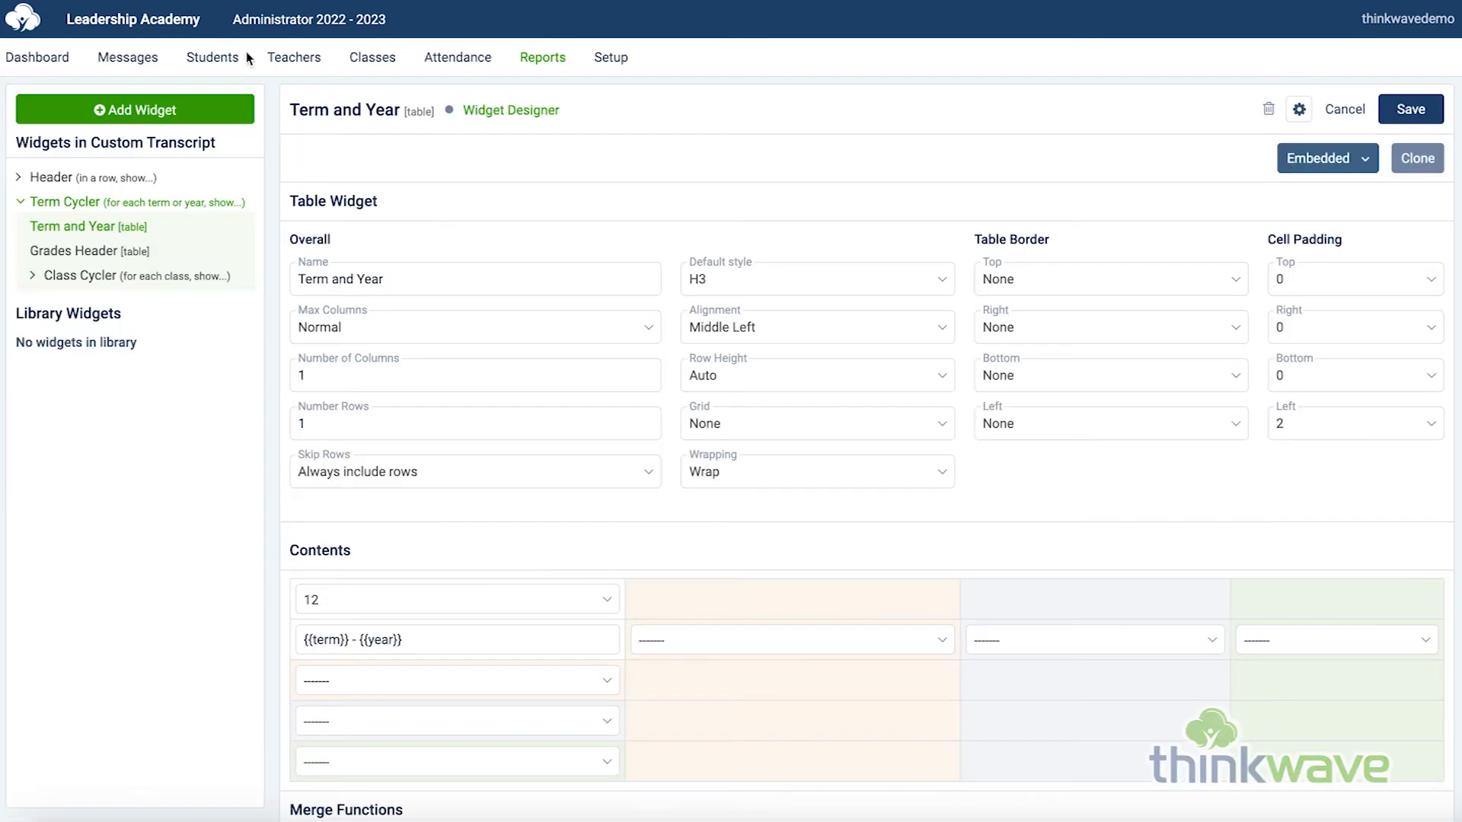
# Set the right padding of the Term Cycler cell in the Custom Transcript layout's 8/12 row to 2.
pyautogui.moveTo(511, 111)
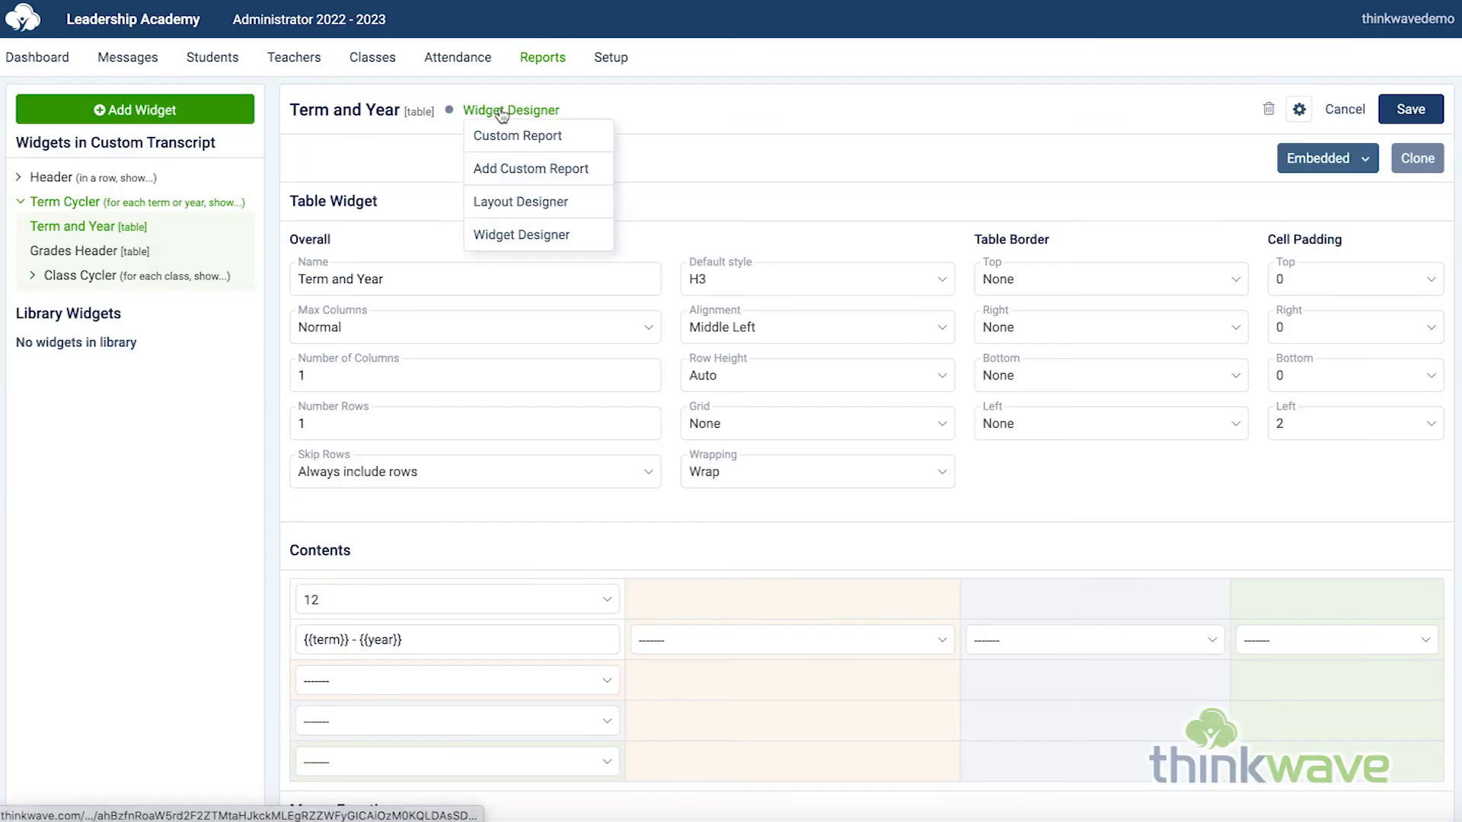
pyautogui.click(544, 211)
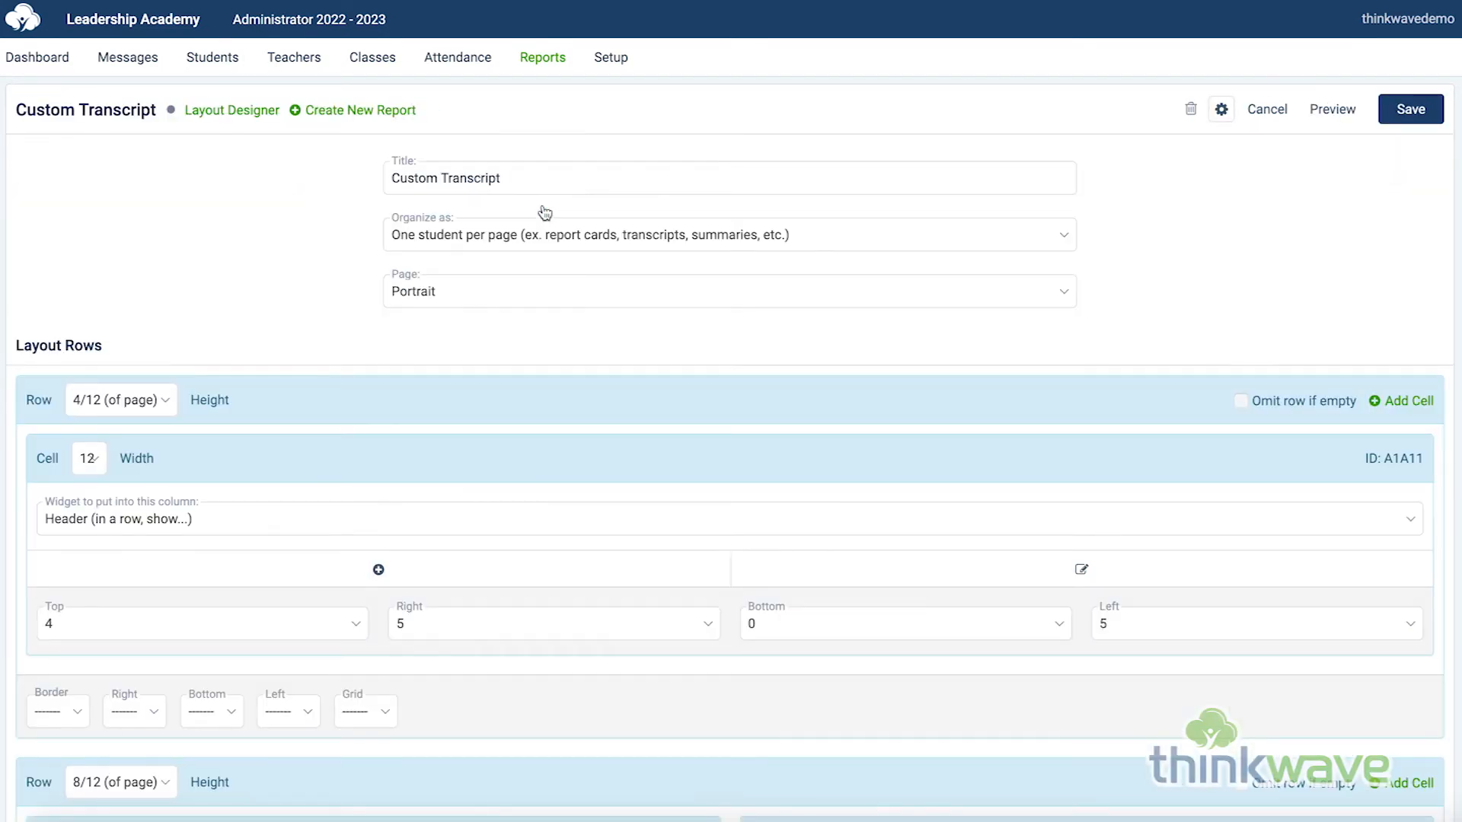
pyautogui.scroll(-3, 561, 221)
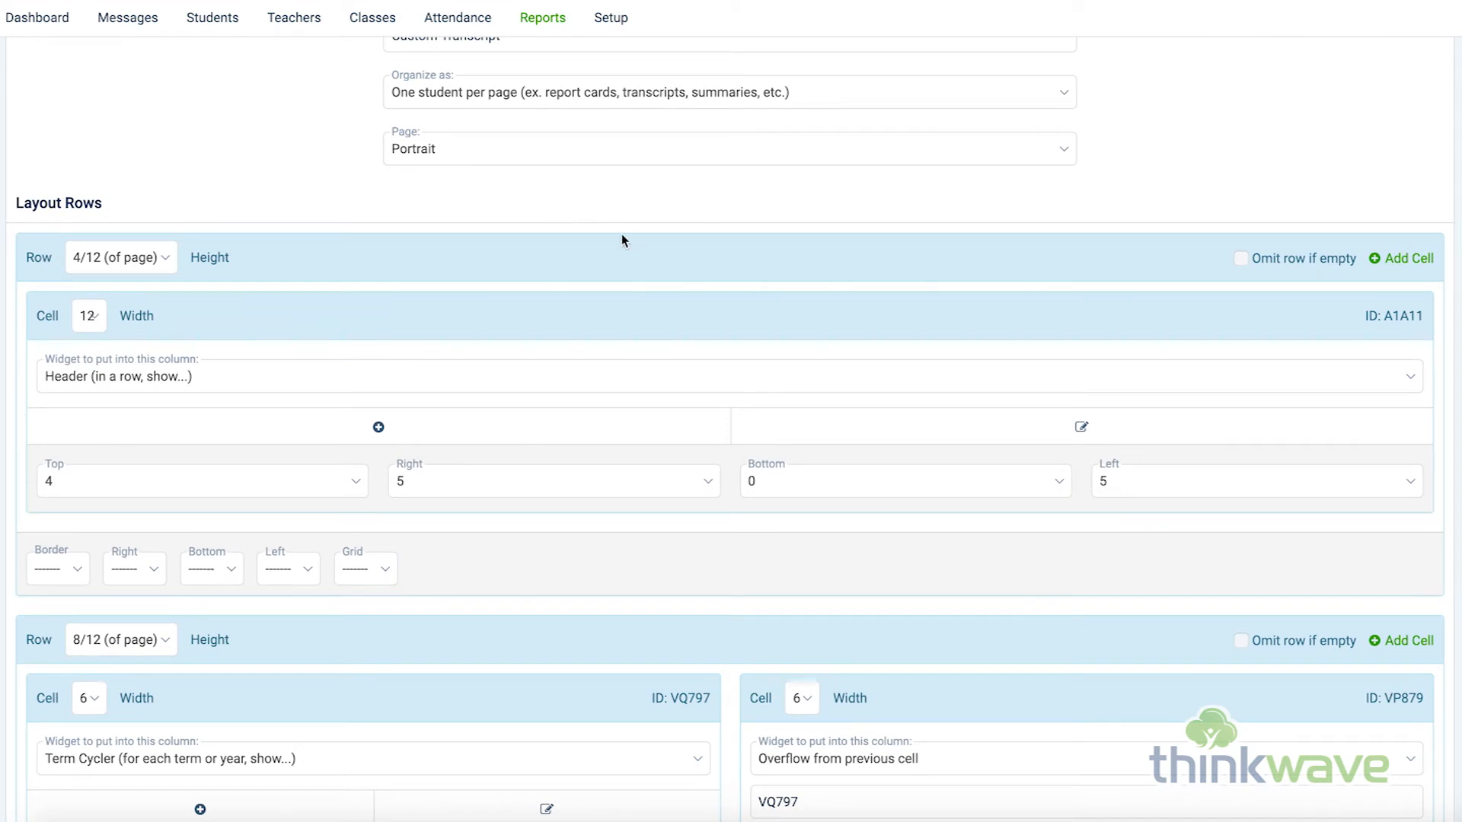
pyautogui.scroll(-3, 620, 235)
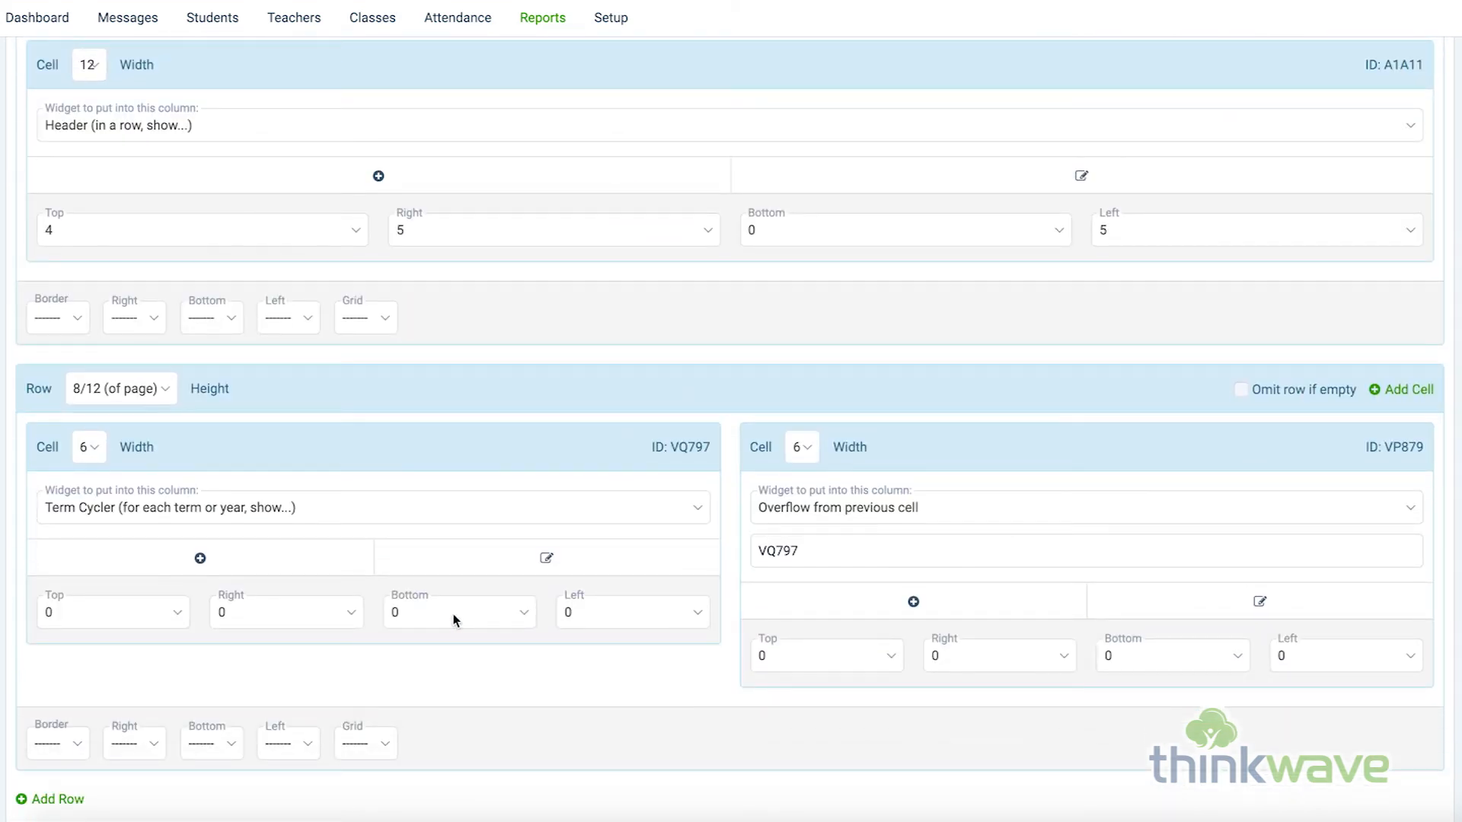
pyautogui.click(323, 613)
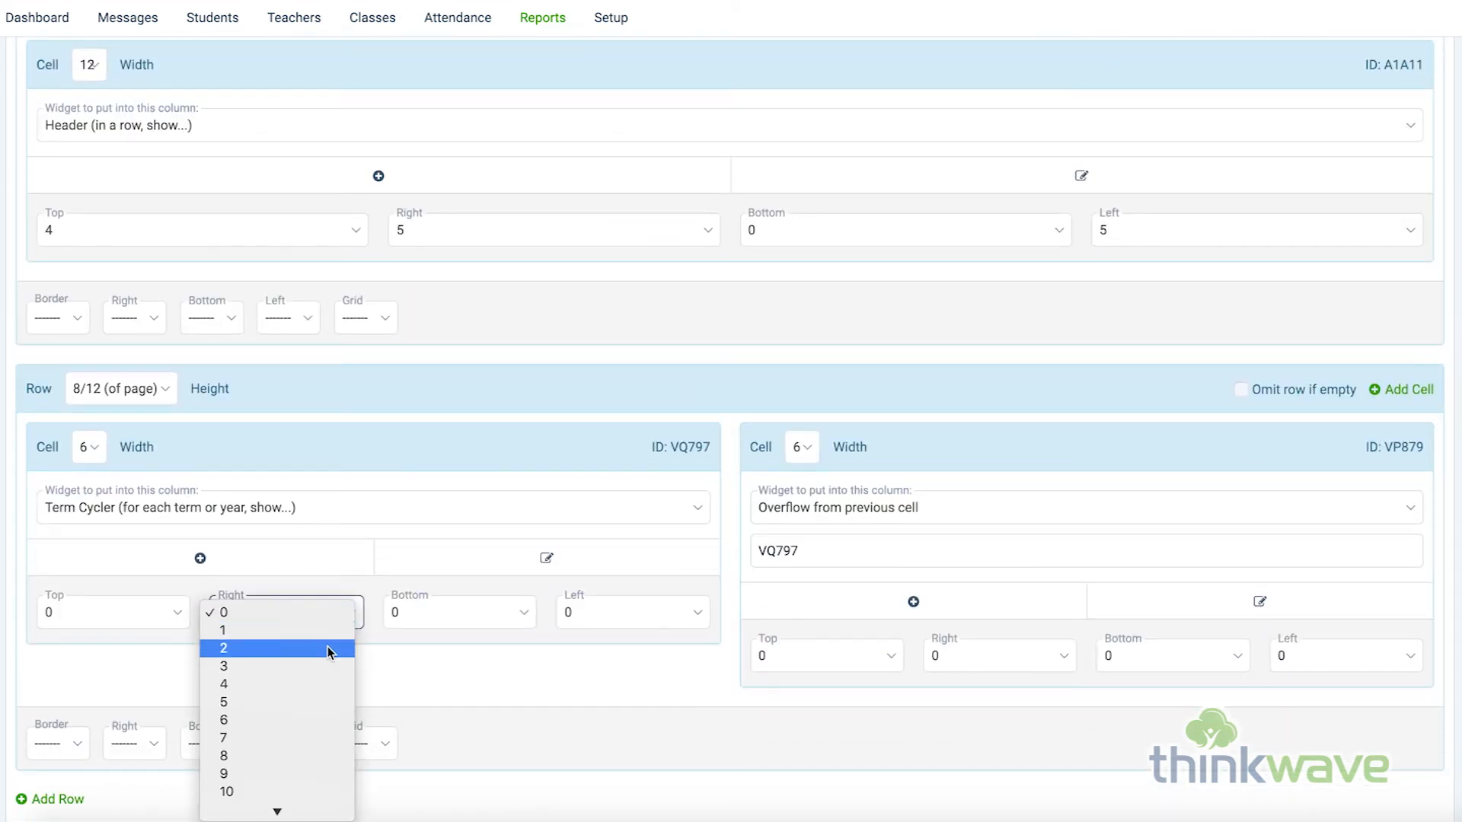
pyautogui.click(323, 648)
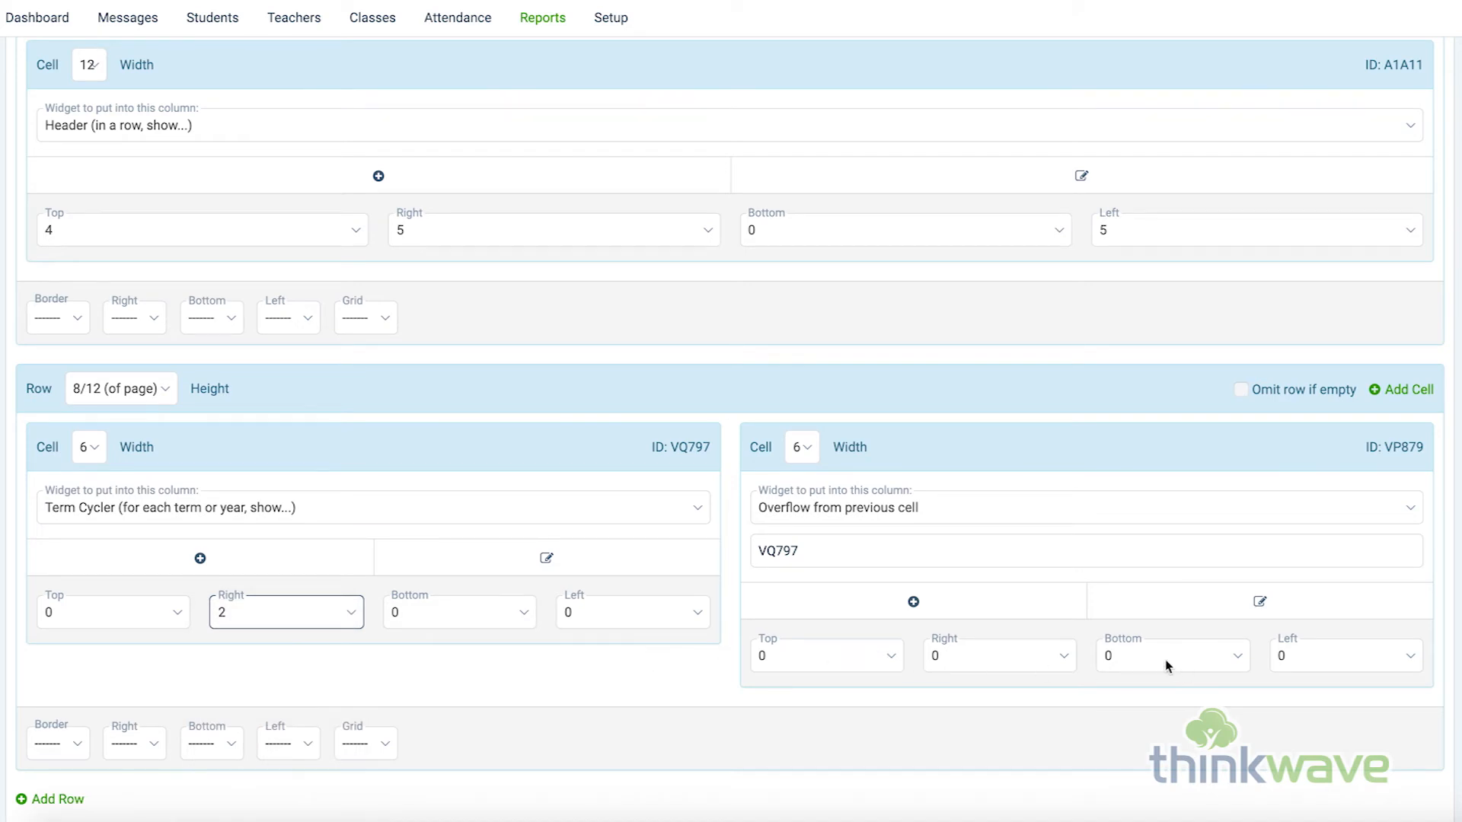
# Set the overflow cell's left padding to 2 in the 8/12 row and regenerate the transcript to check the spacing between the two columns.
pyautogui.click(1315, 656)
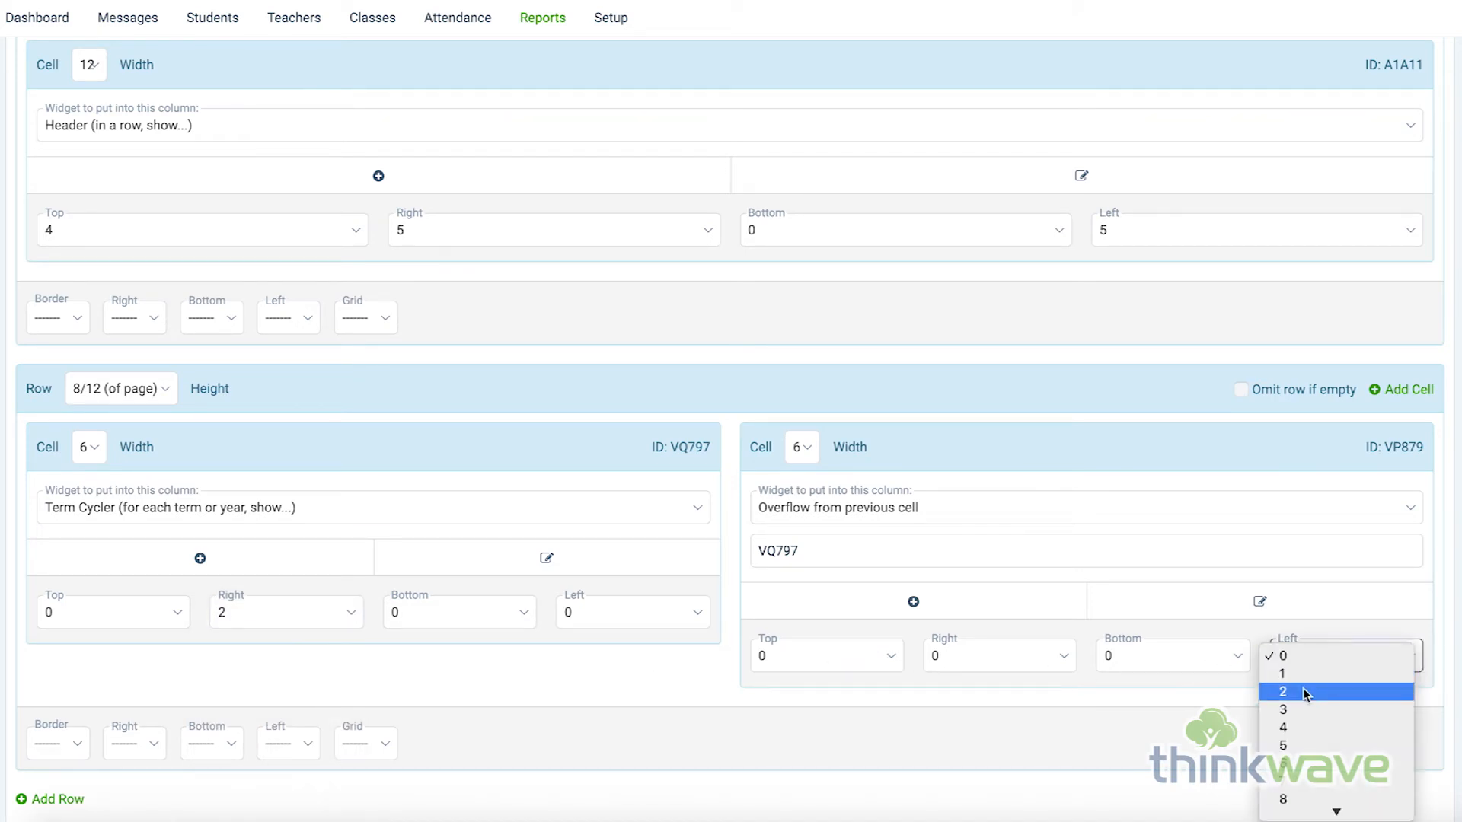
pyautogui.click(1304, 688)
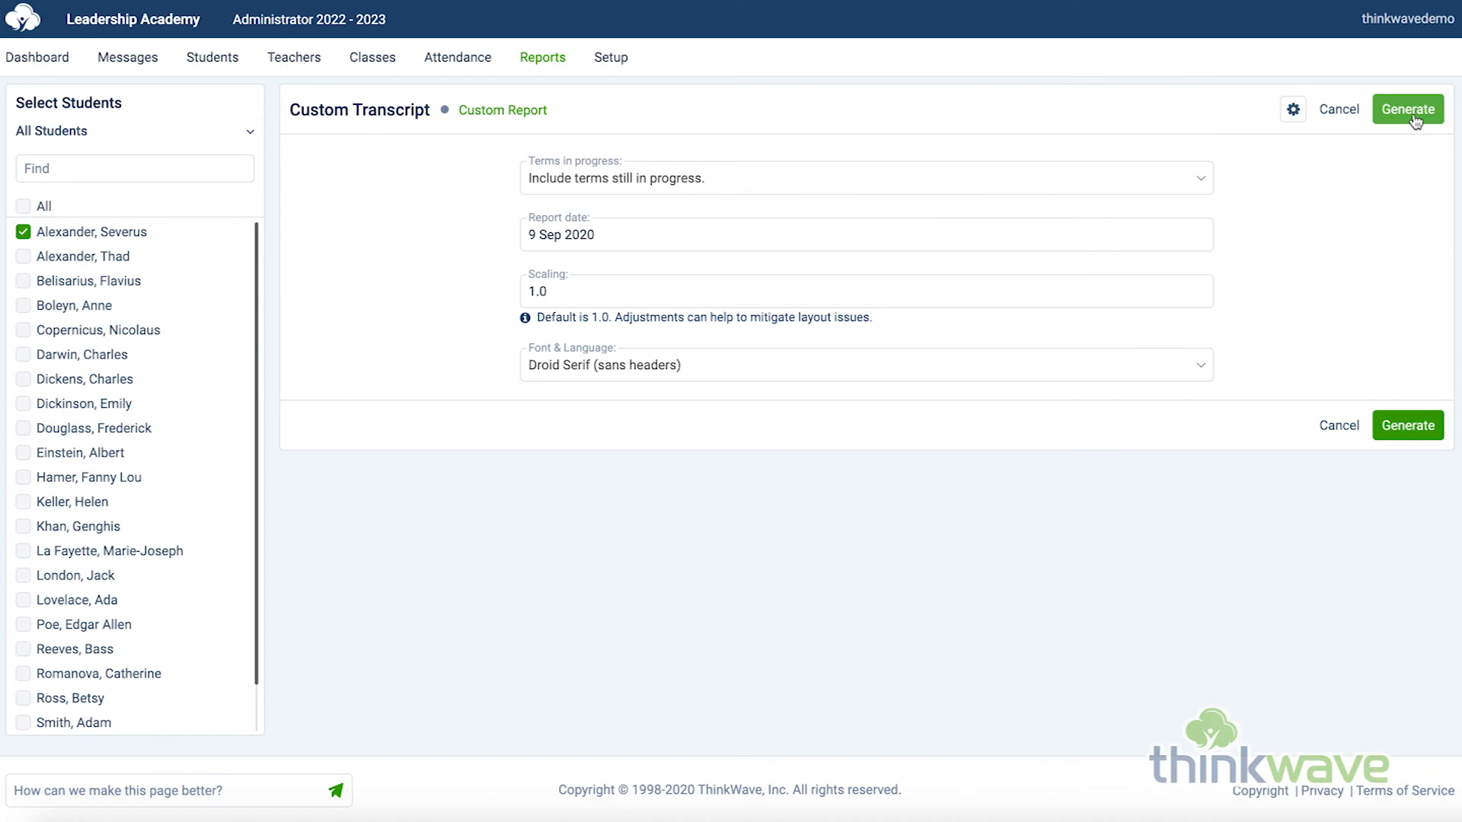
pyautogui.click(1410, 114)
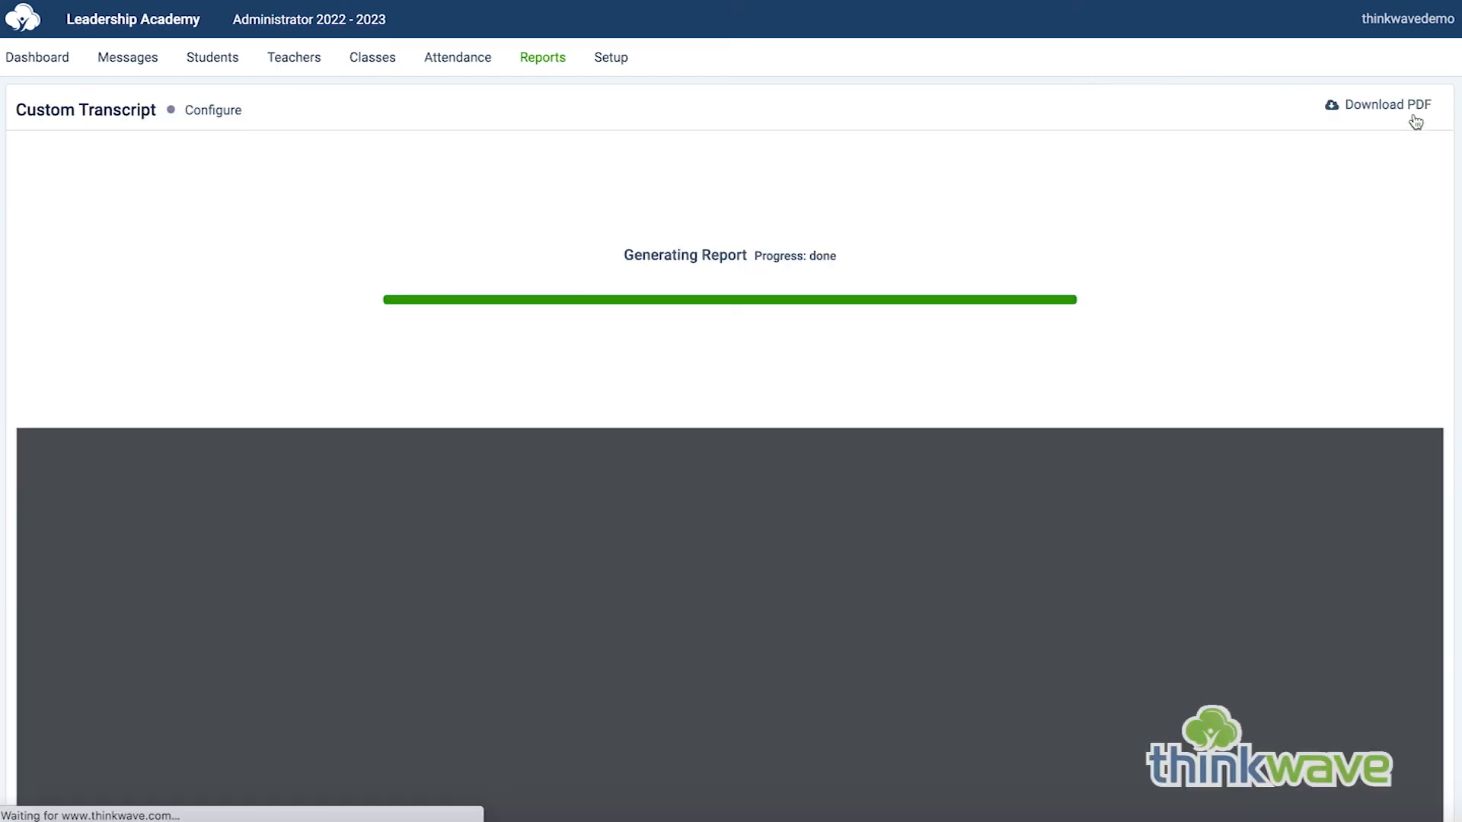
pyautogui.scroll(-4, 932, 480)
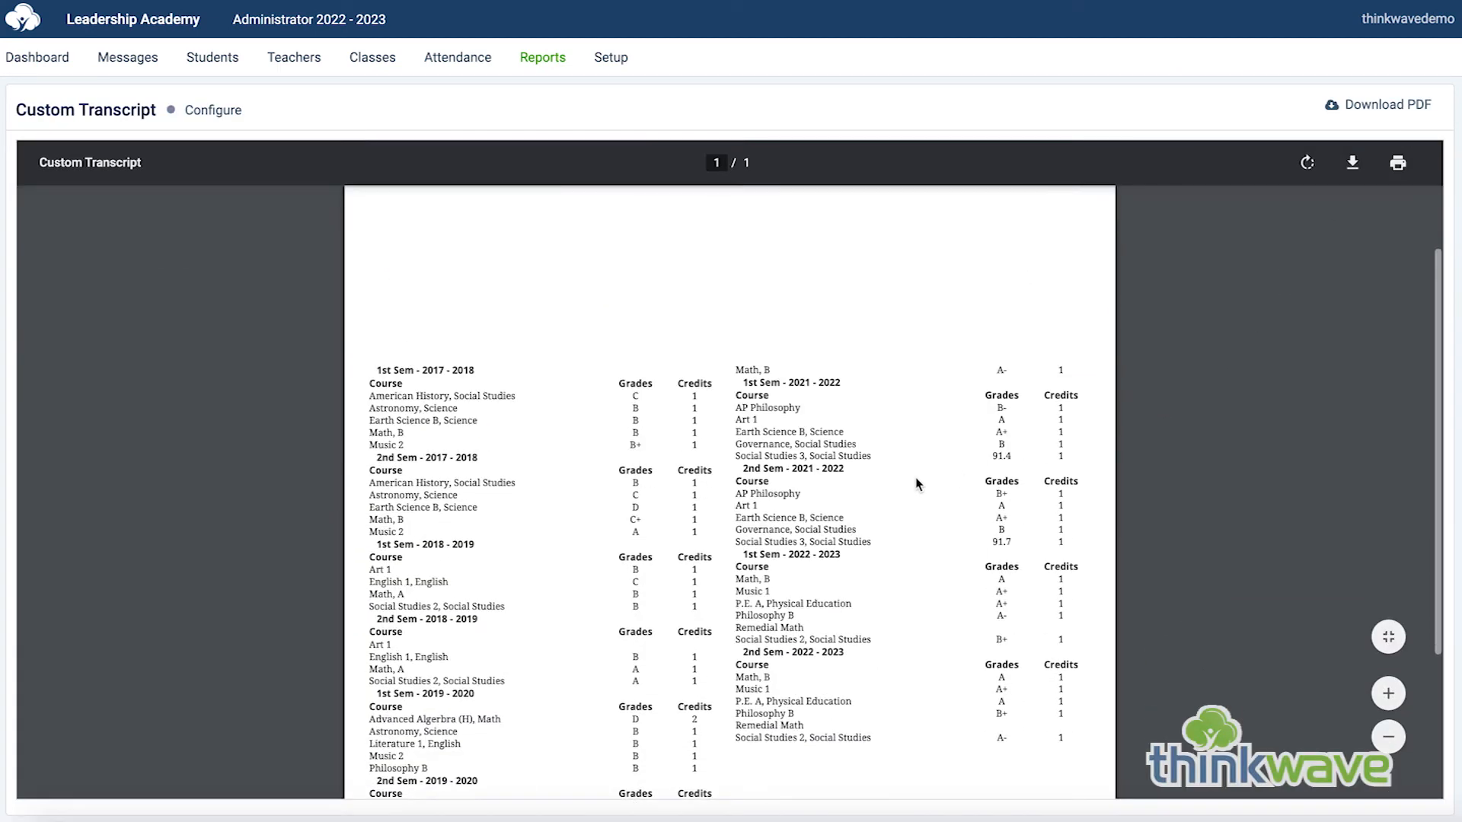
pyautogui.scroll(-1, 1024, 631)
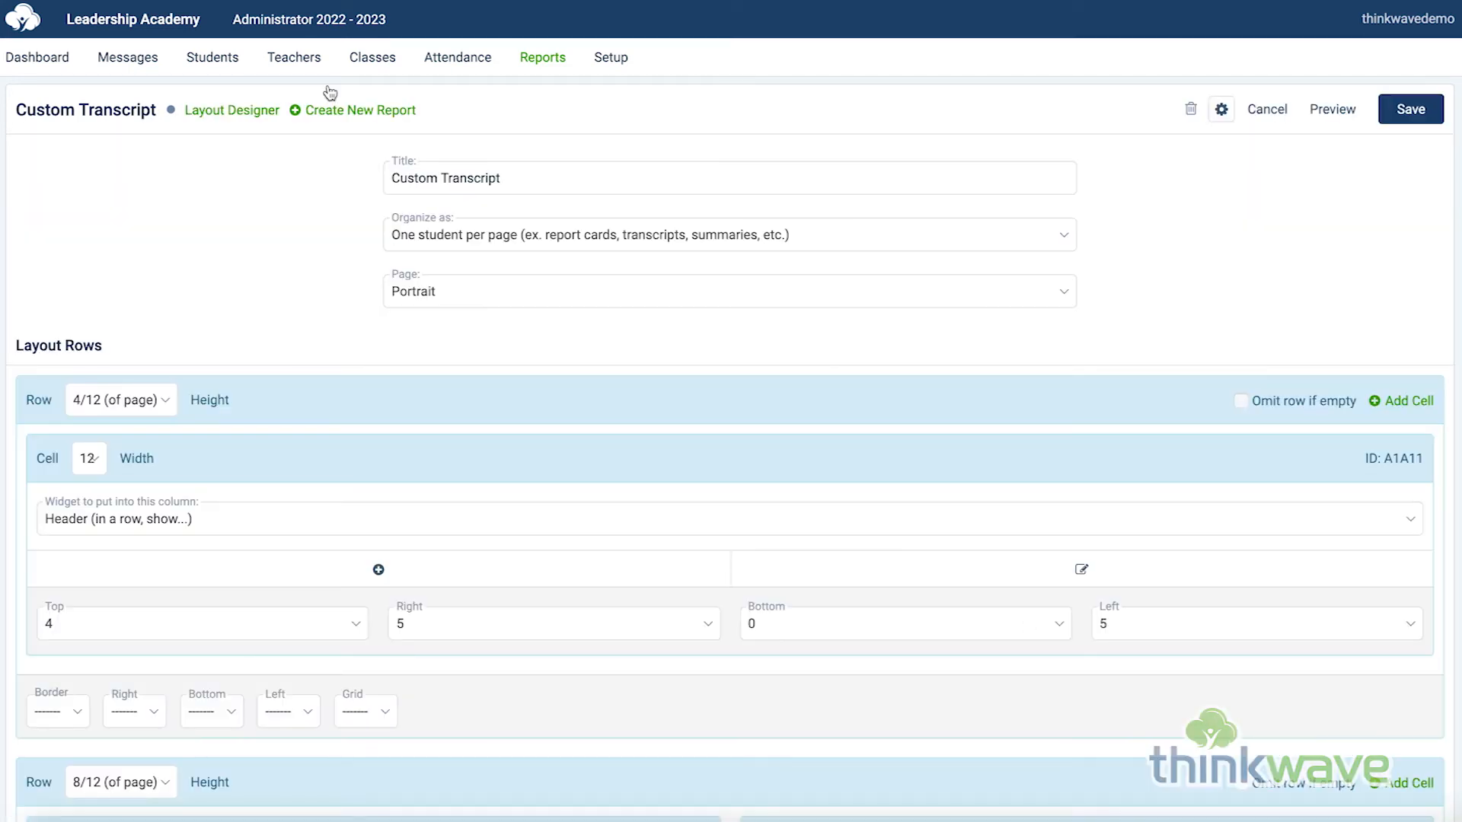
# Set the left and right cell padding of the Grades Row table inside the Class Cycler to 1 and save.
pyautogui.click(245, 110)
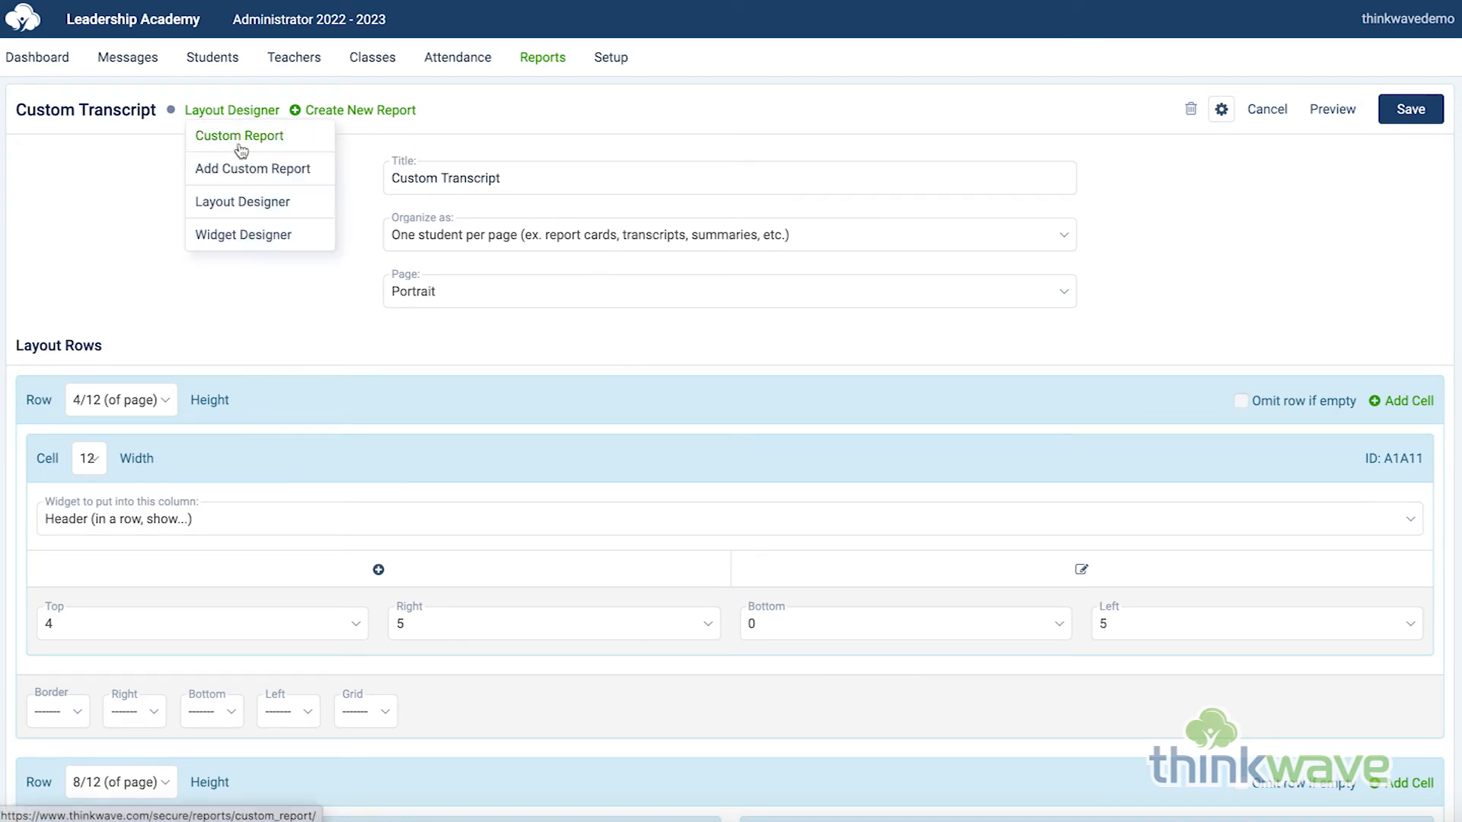
pyautogui.click(244, 235)
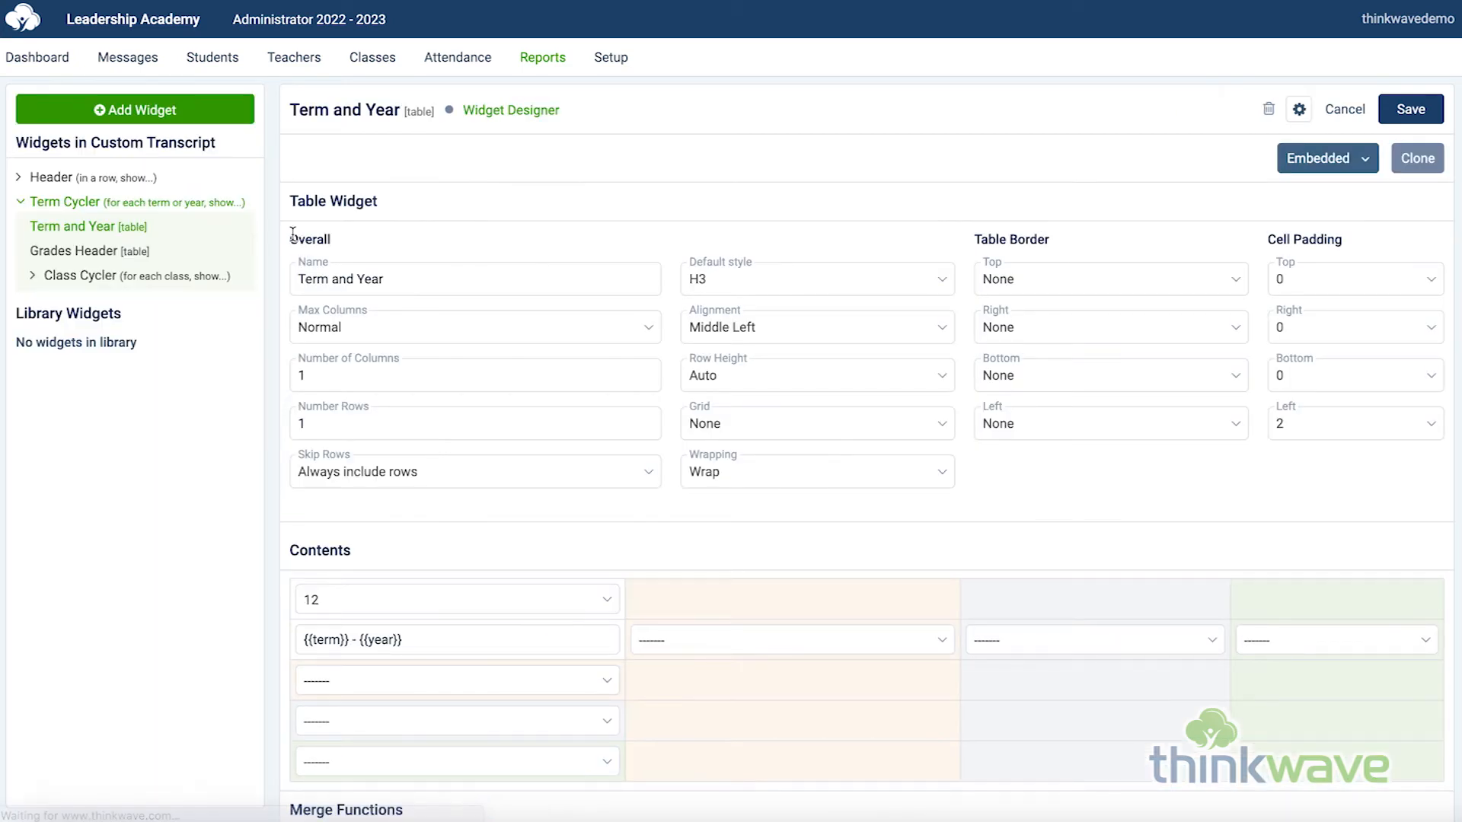
pyautogui.click(32, 276)
pyautogui.click(114, 305)
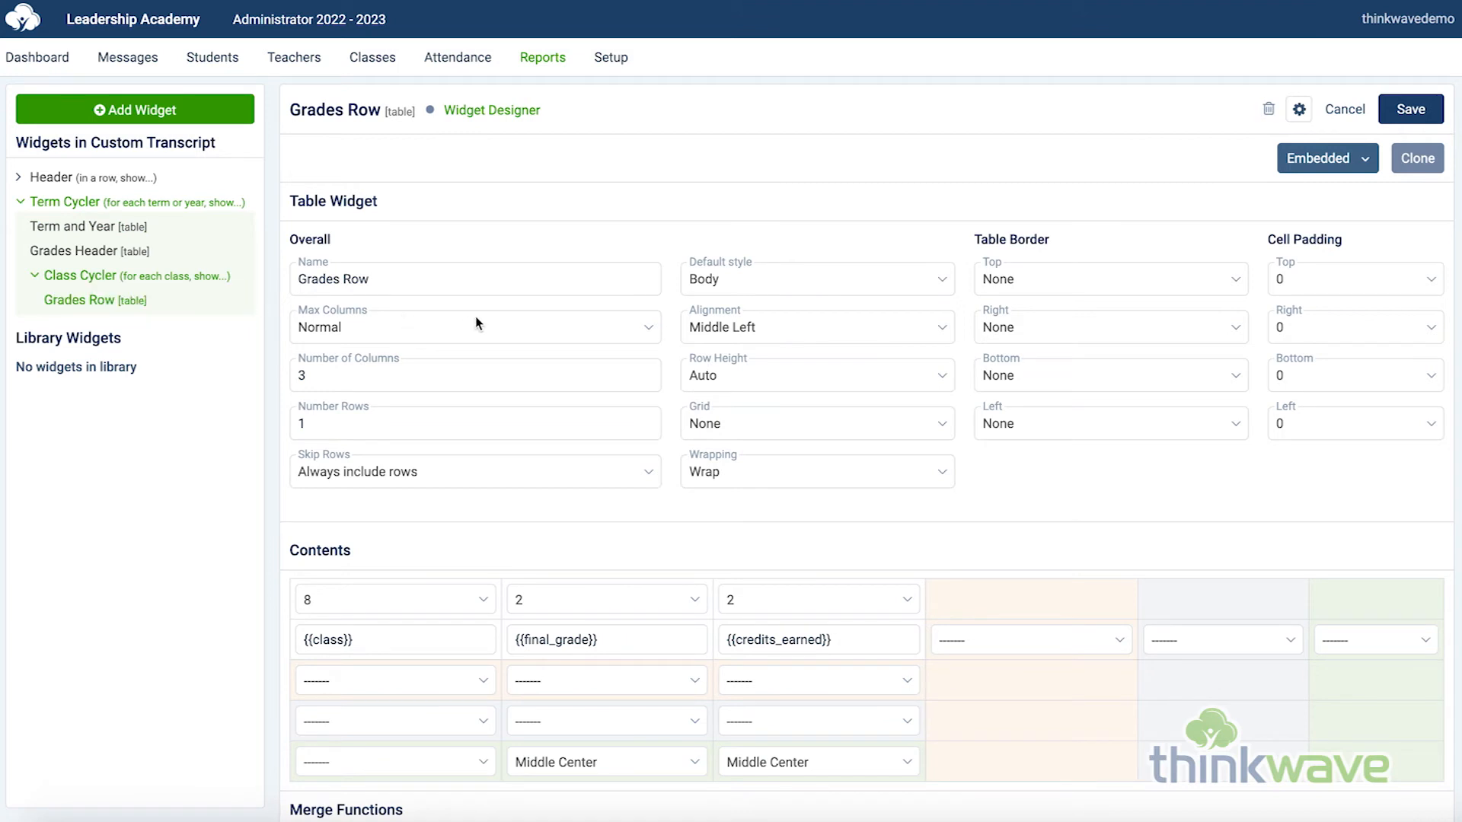
pyautogui.click(1399, 427)
pyautogui.click(1400, 444)
pyautogui.click(1396, 326)
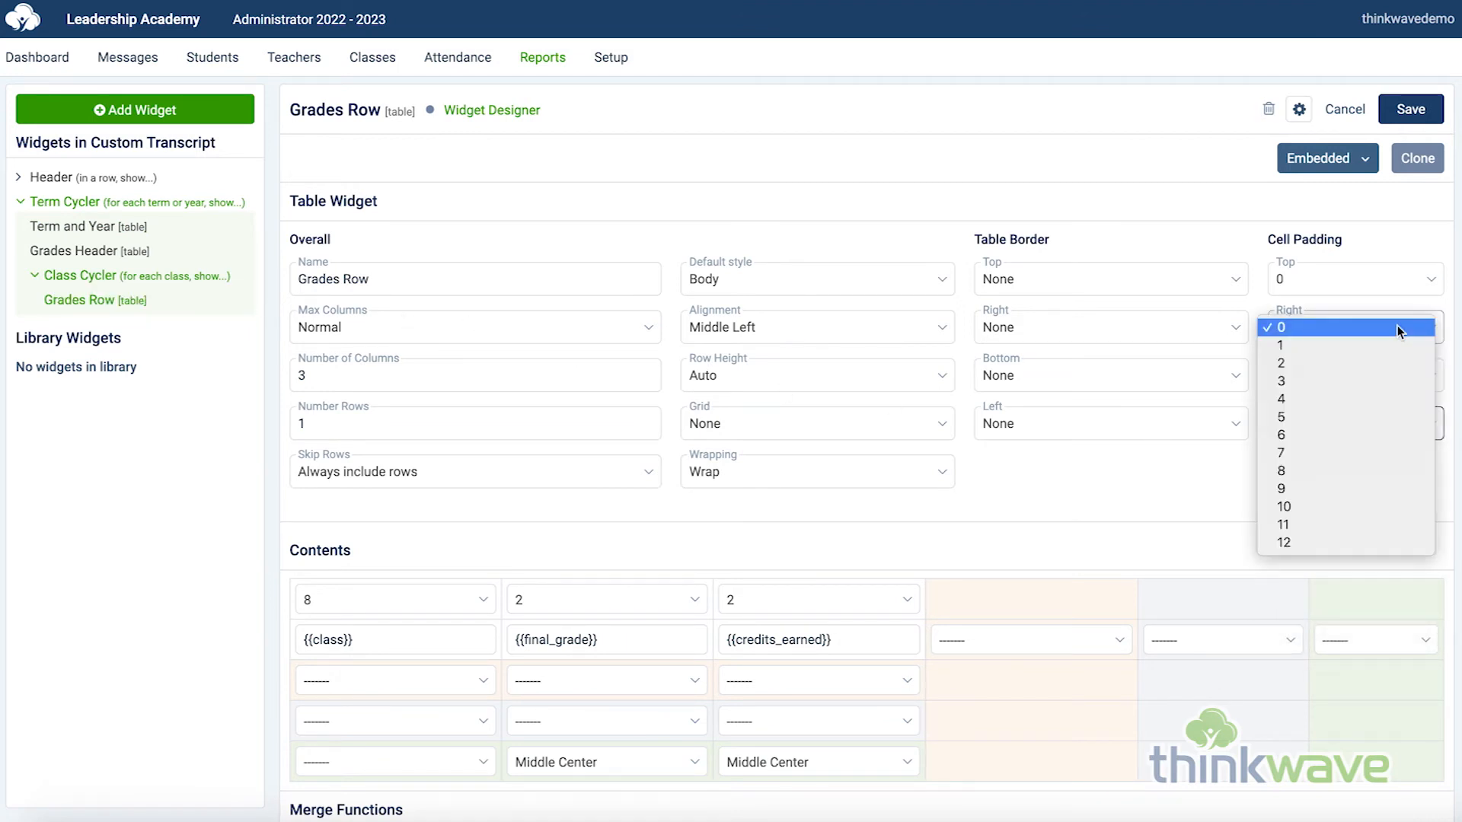
pyautogui.click(1386, 313)
pyautogui.click(1401, 108)
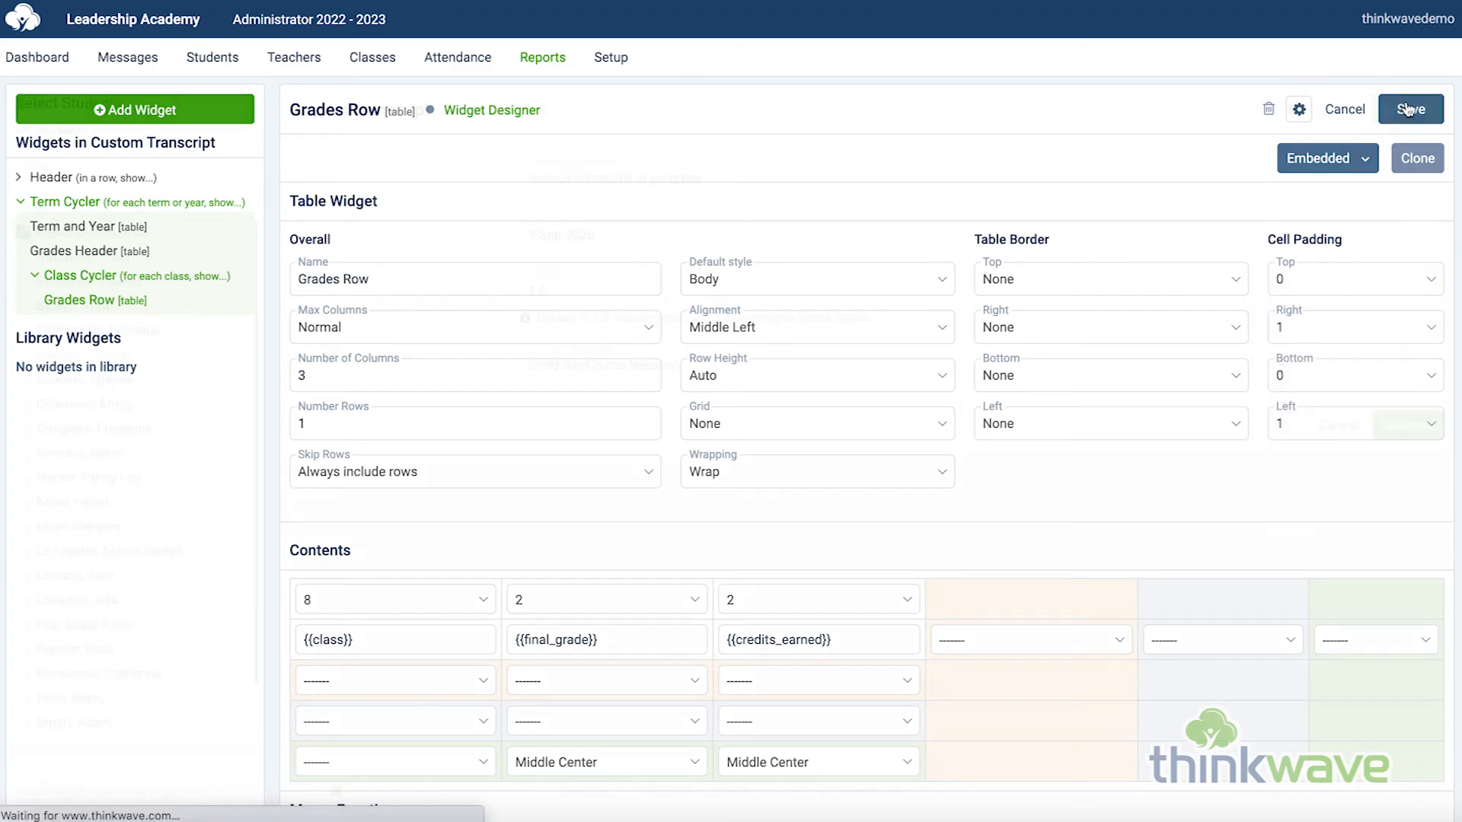
# Regenerate the Custom Transcript and examine the indent of the class rows under each term.
pyautogui.click(1395, 122)
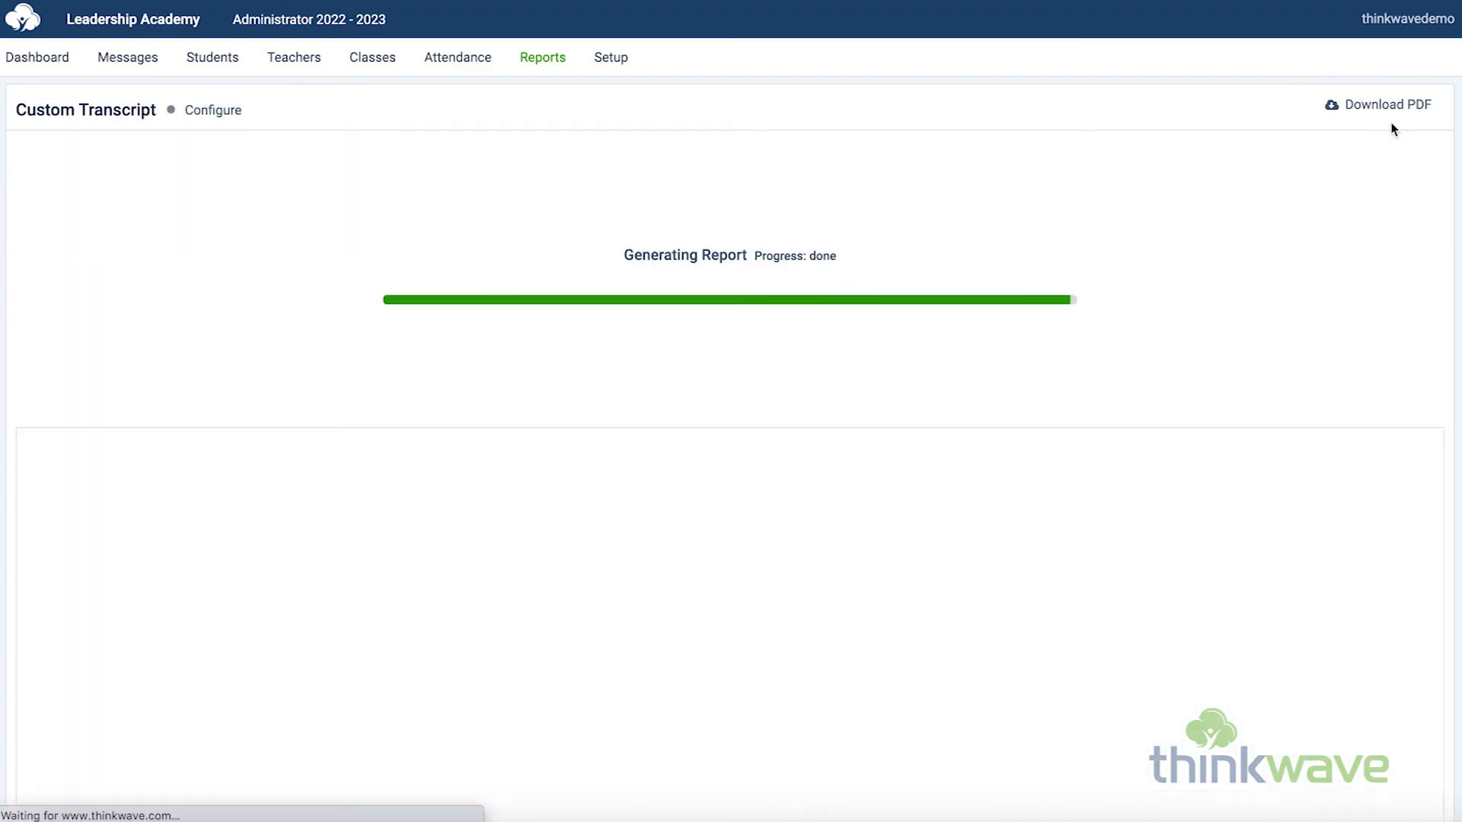
pyautogui.scroll(-2, 930, 385)
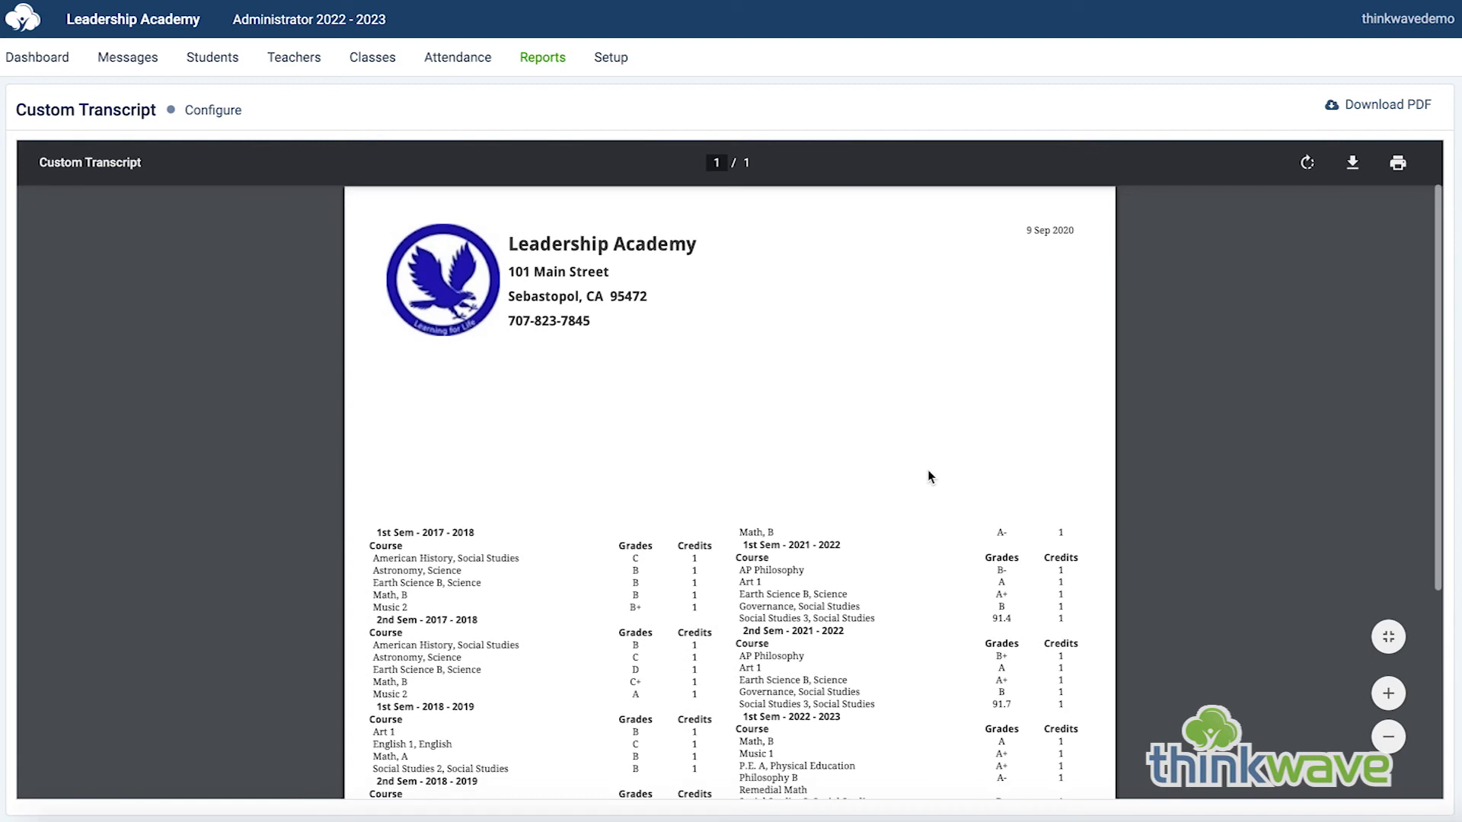
pyautogui.scroll(-3, 725, 521)
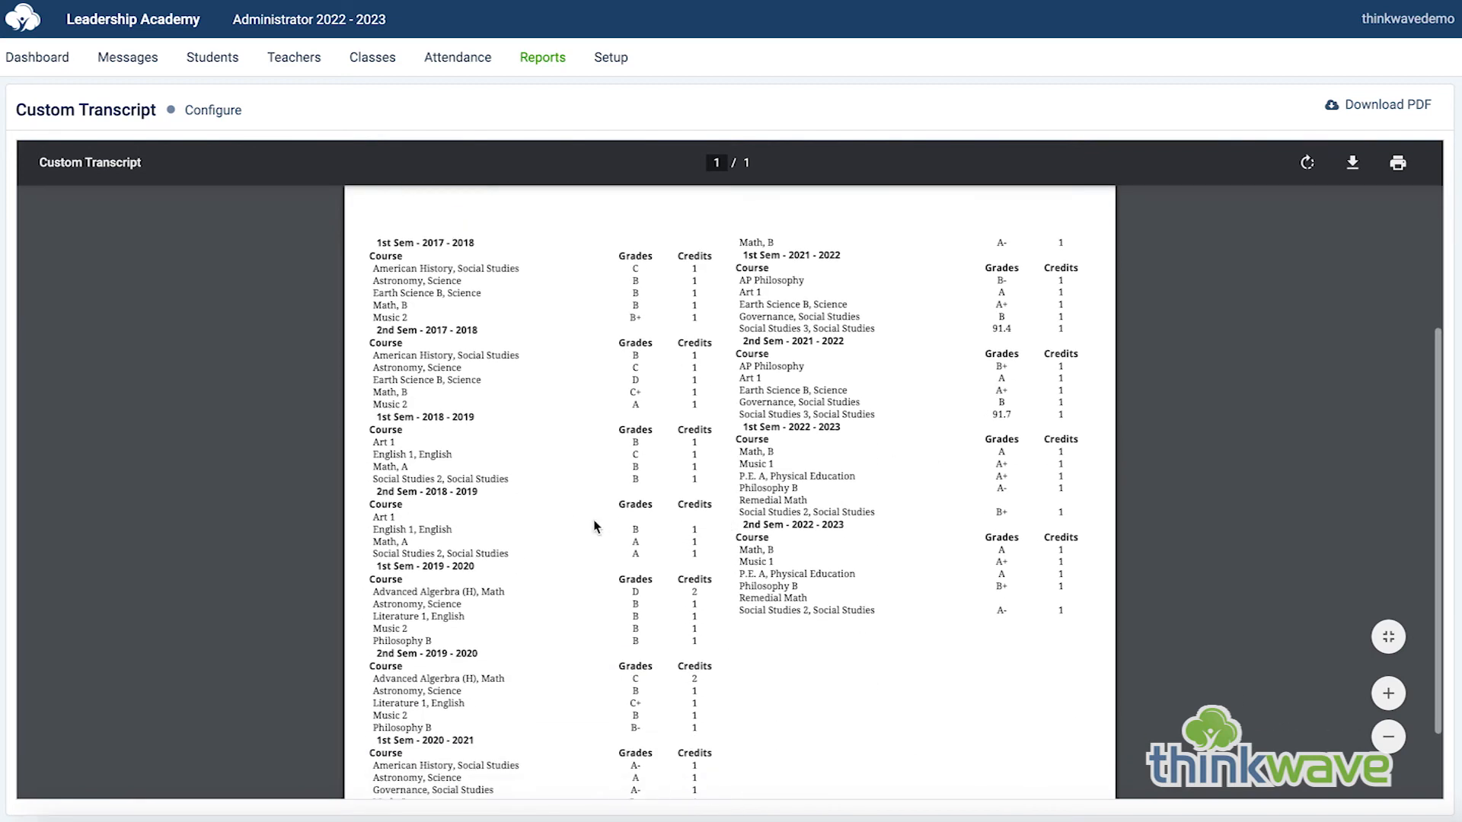
pyautogui.scroll(-1, 597, 526)
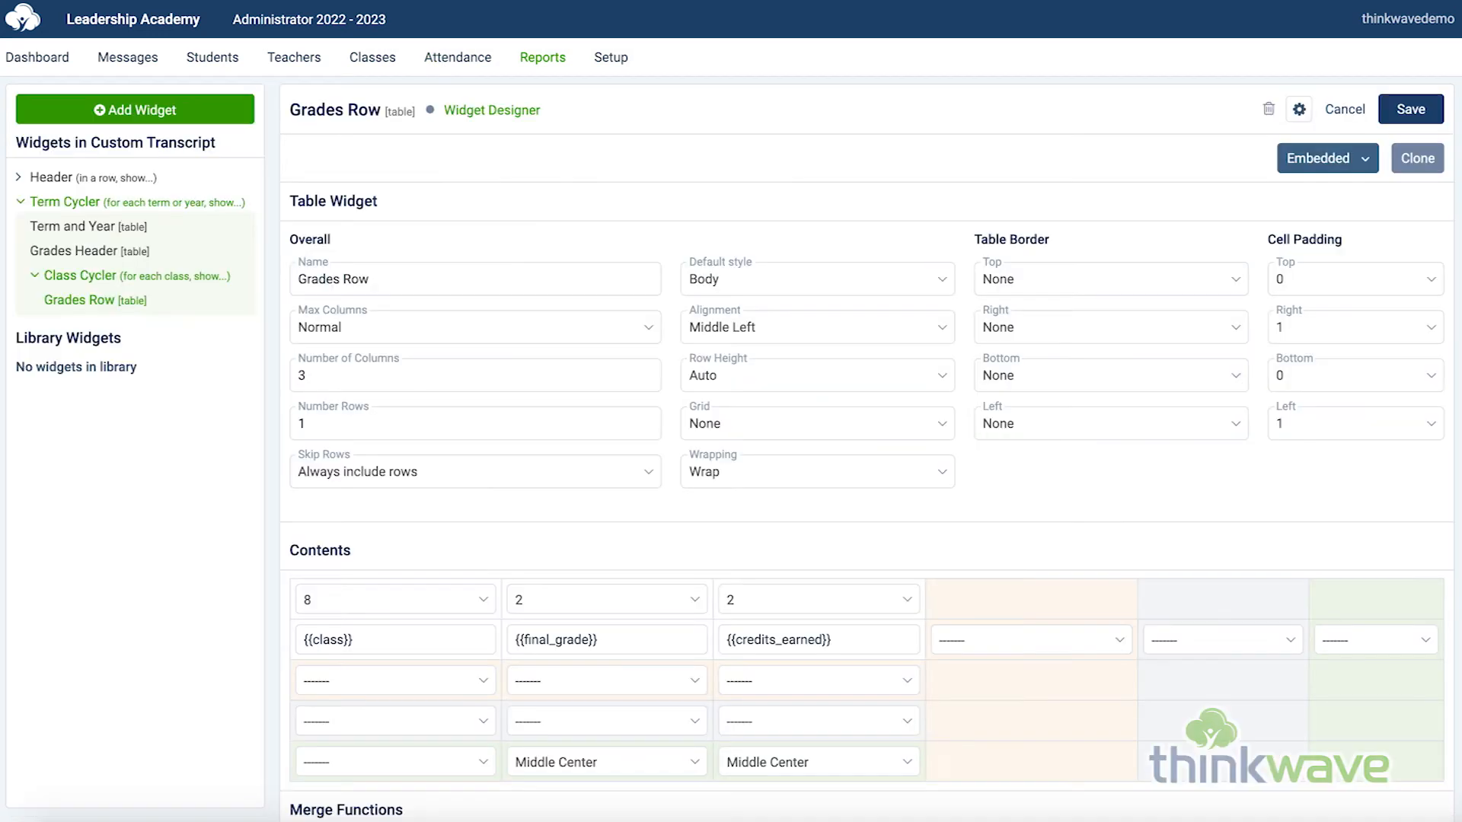
# Create a Table widget named "Total Credits for Term" in the Custom Transcript report.
pyautogui.click(160, 109)
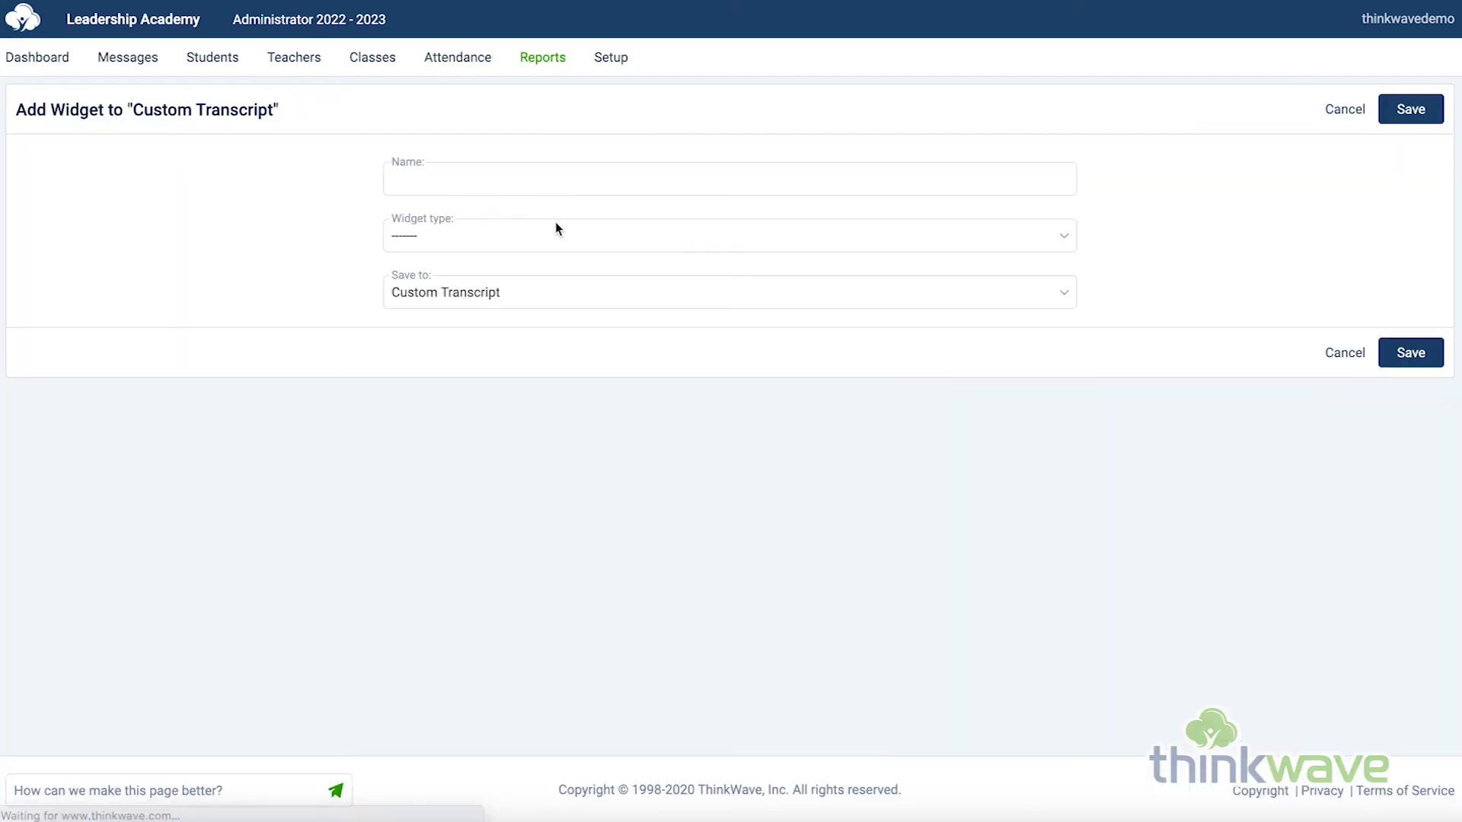
pyautogui.click(564, 174)
pyautogui.write('Total Credits for Term')
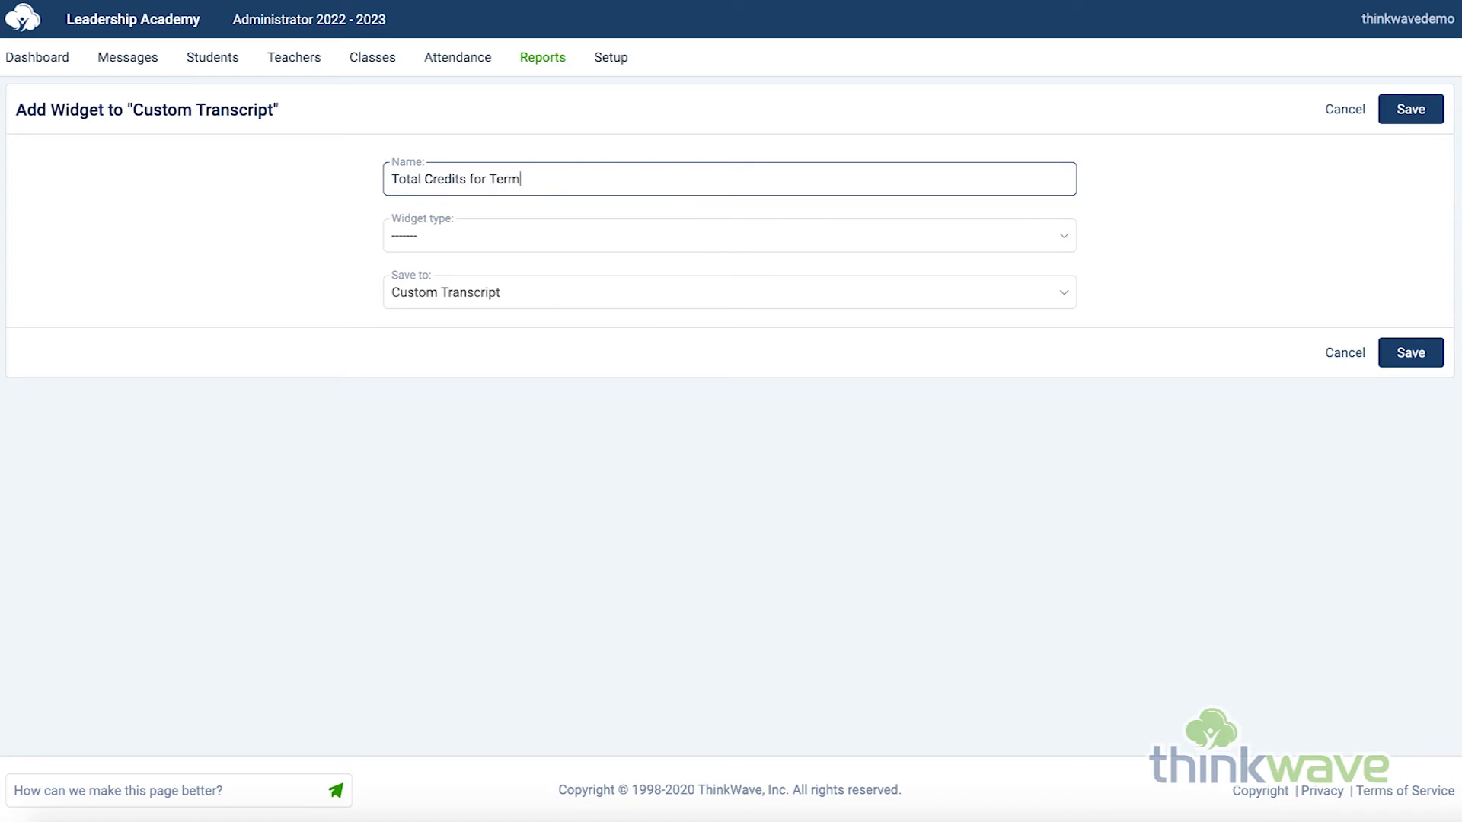
pyautogui.click(601, 236)
pyautogui.click(661, 254)
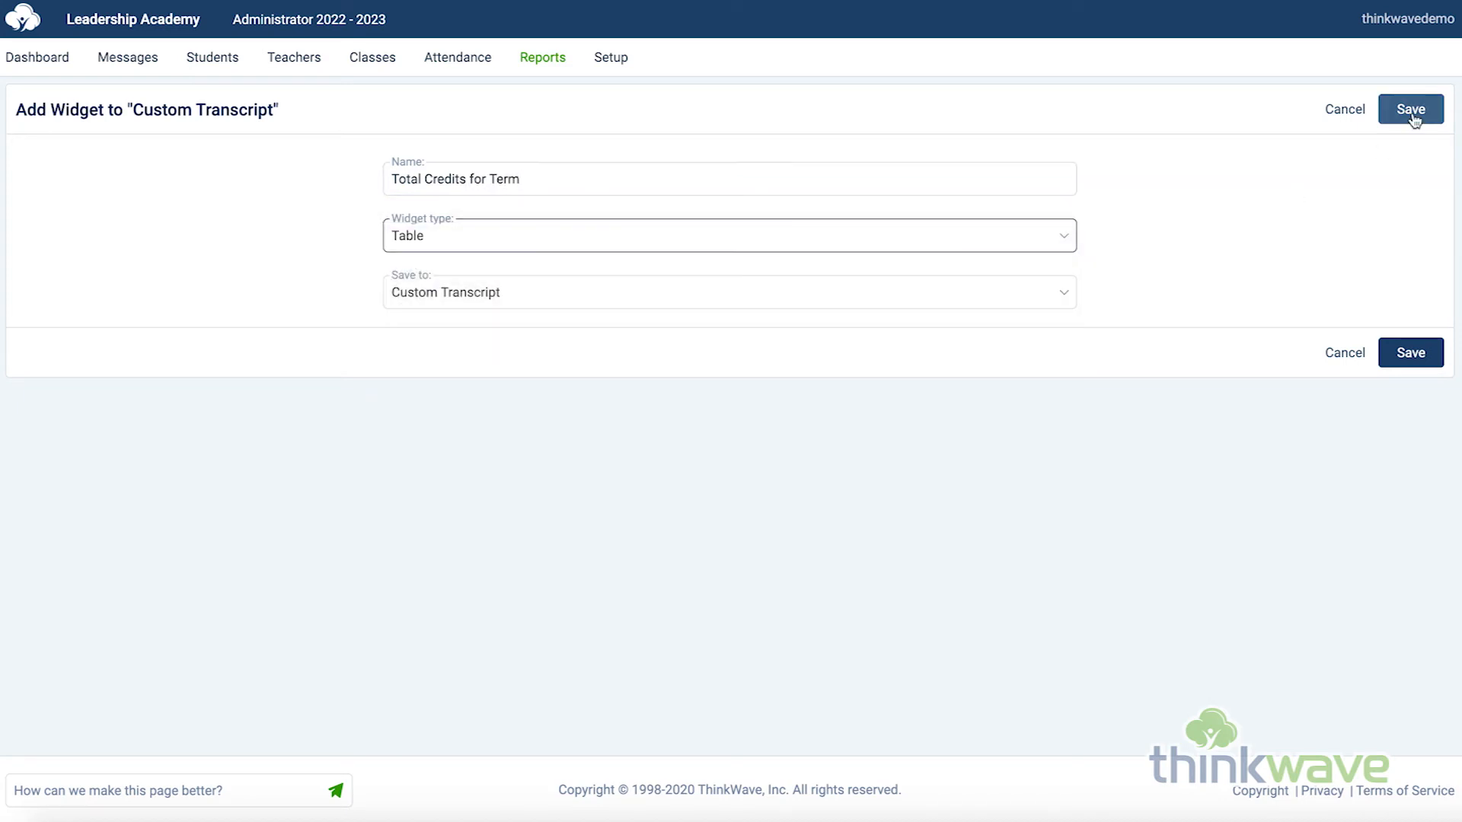
pyautogui.click(1412, 116)
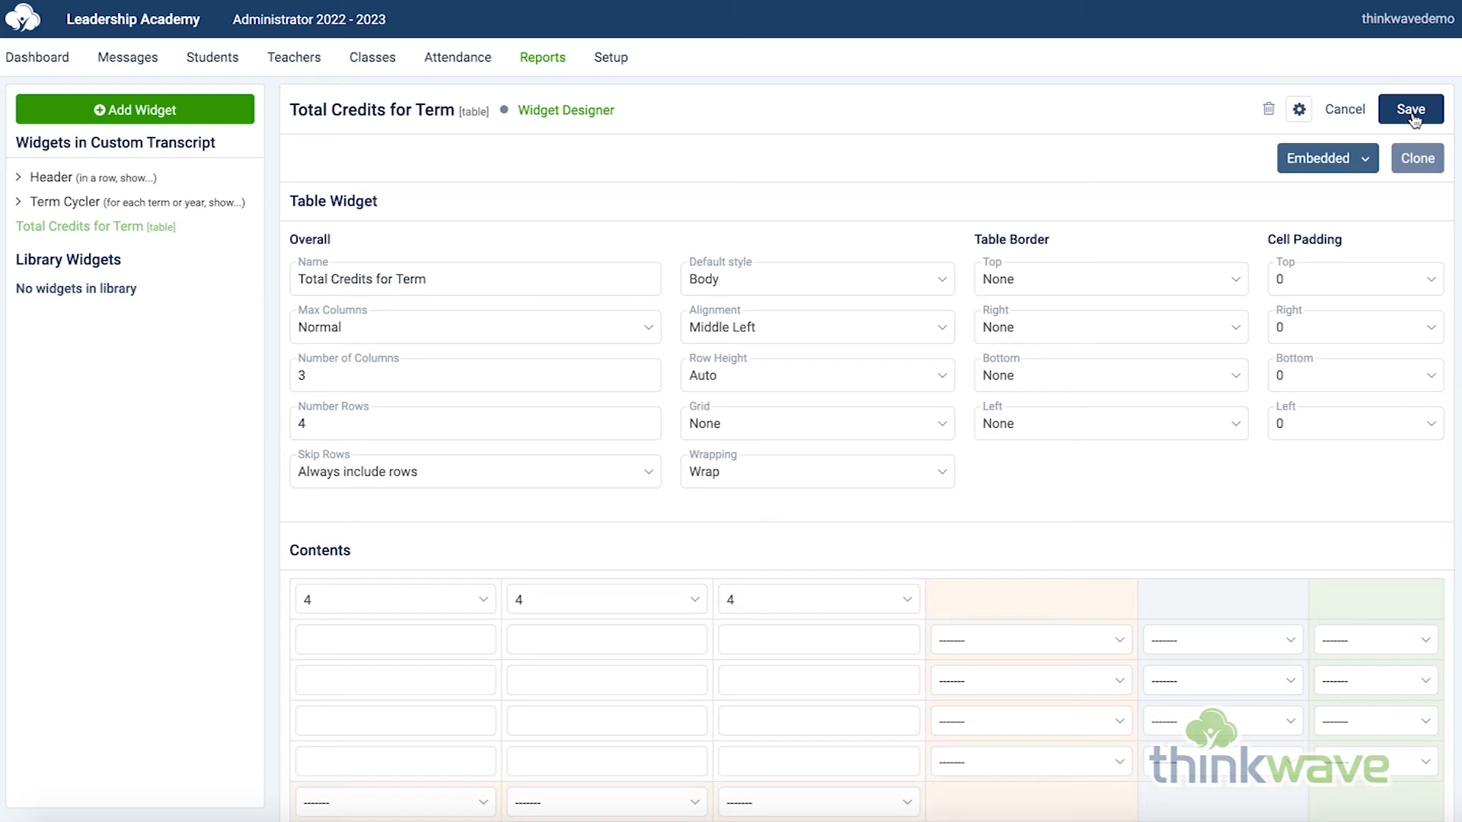
# Set the Total Credits for Term table to 1 column and 1 row, with column widths of 12, 0 and 0.
pyautogui.doubleClick(335, 375)
pyautogui.write('1')
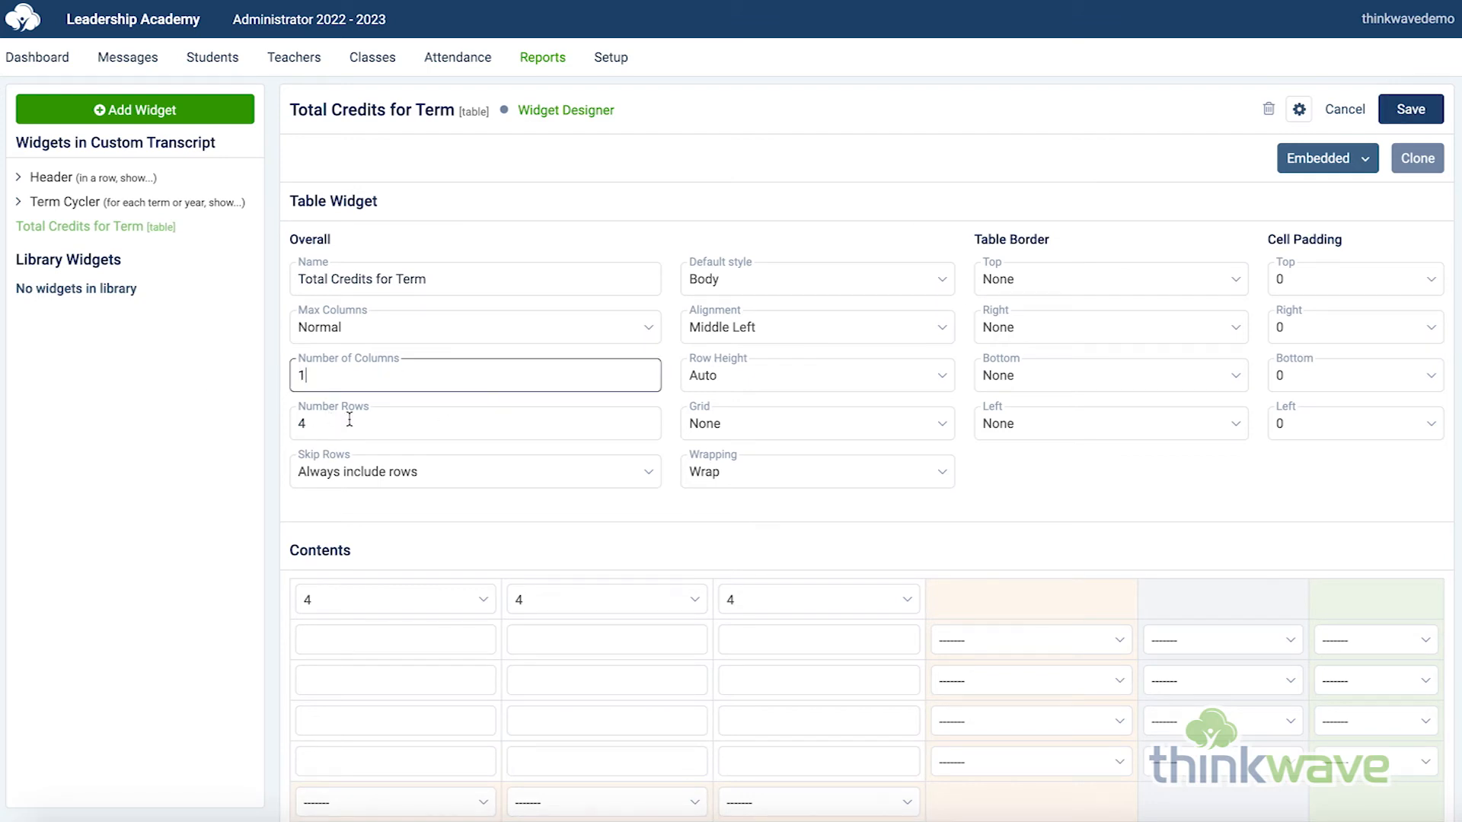
pyautogui.doubleClick(351, 427)
pyautogui.write('1')
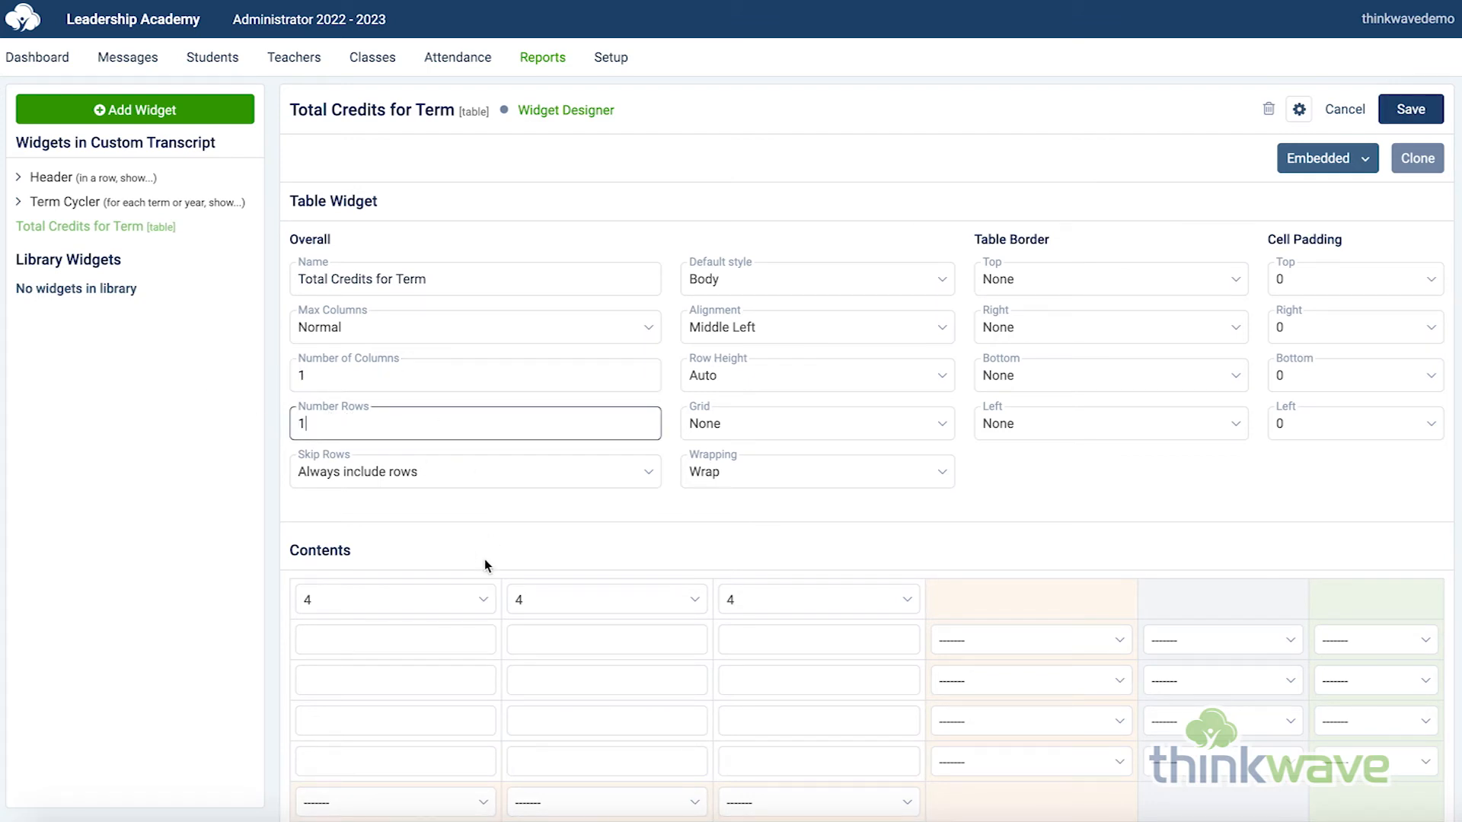
pyautogui.click(472, 599)
pyautogui.click(443, 742)
pyautogui.click(603, 599)
pyautogui.click(603, 528)
pyautogui.click(825, 602)
pyautogui.click(812, 528)
# Set the overall alignment of the Total Credits for Term table to Middle Right.
pyautogui.click(480, 641)
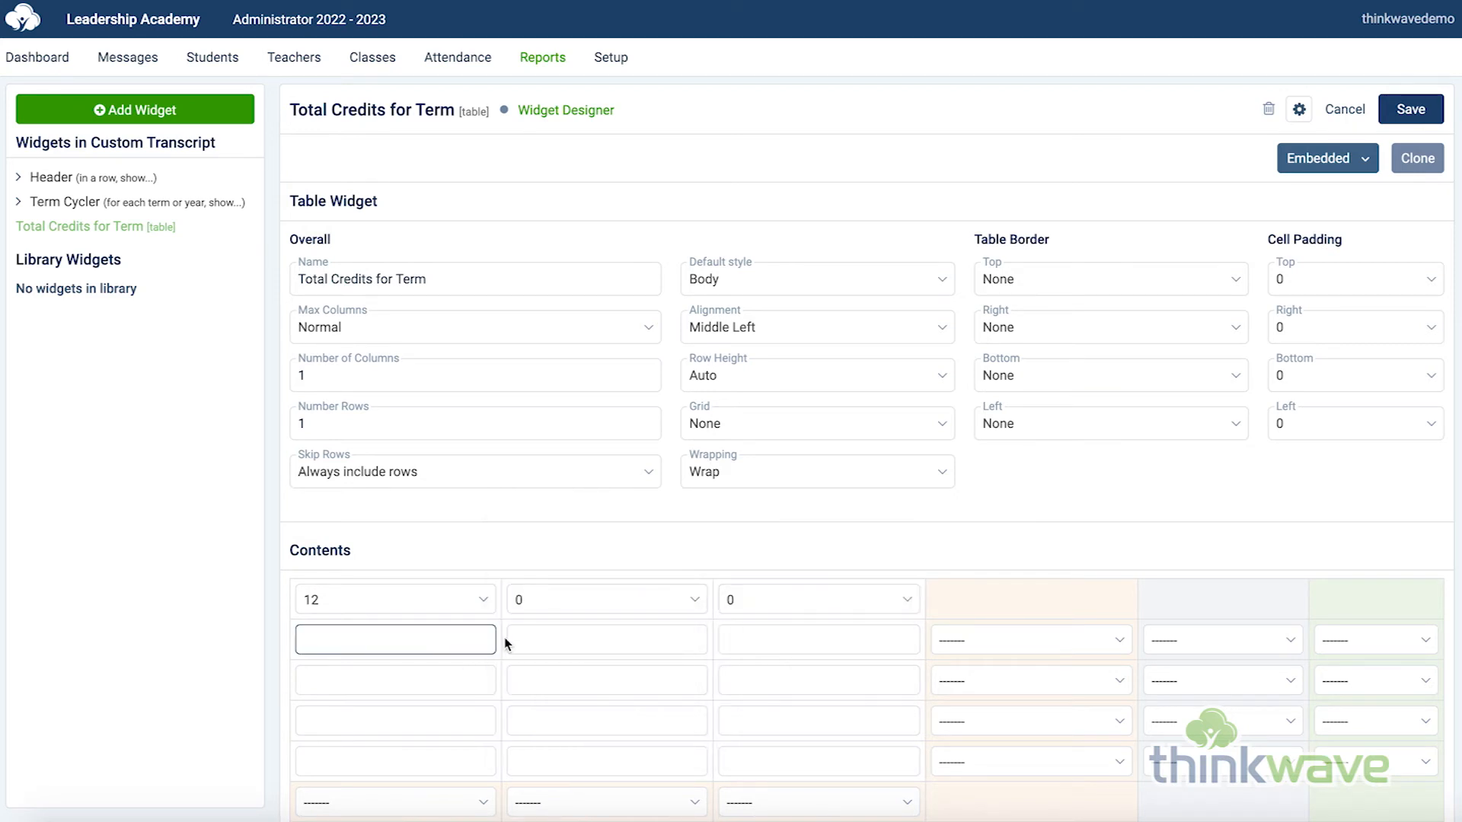
pyautogui.click(898, 331)
pyautogui.click(892, 364)
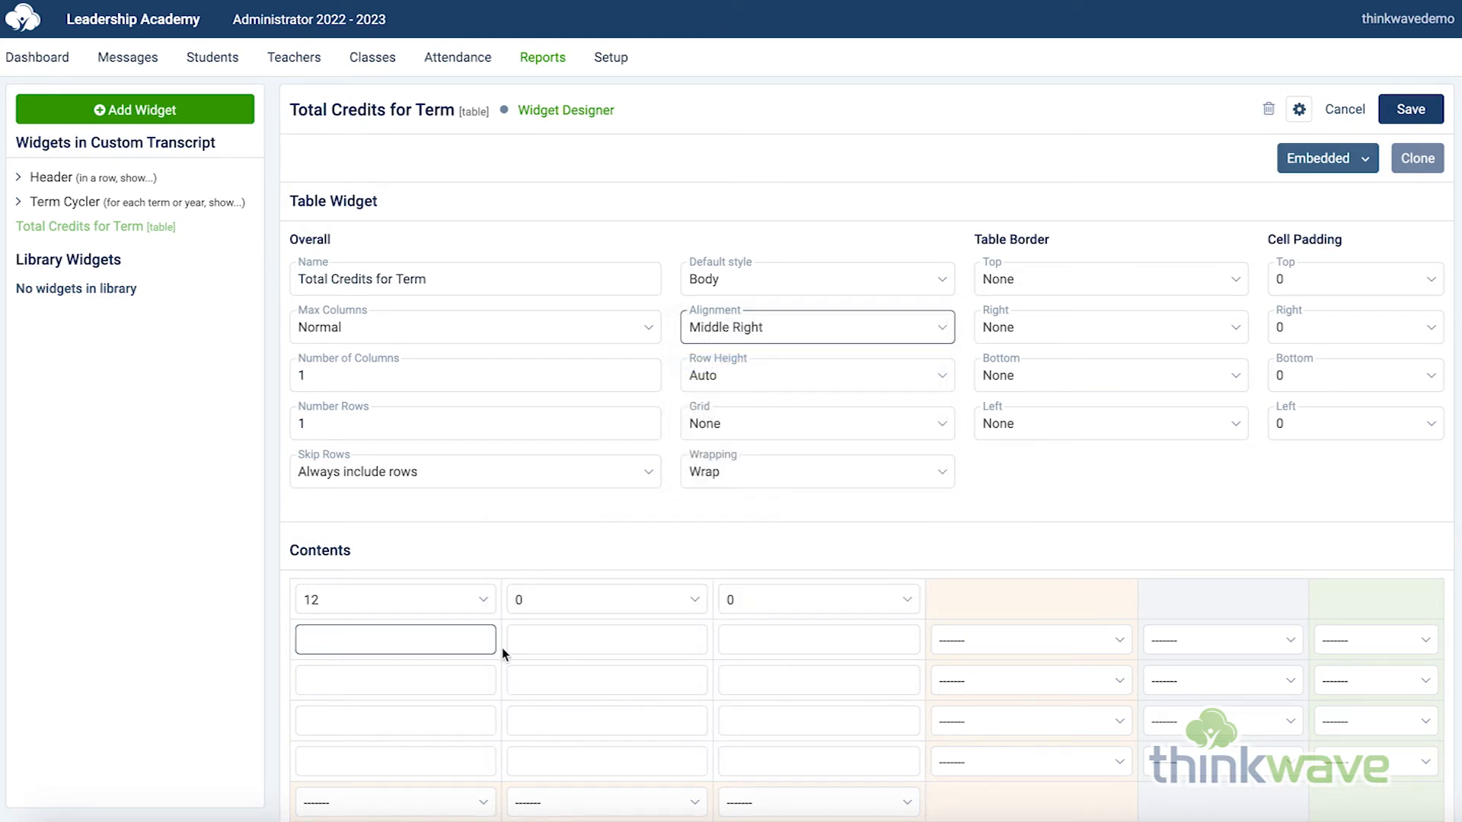
# Copy the {{credits_earned_term}} merge function from the reference list into the table's first content cell.
pyautogui.scroll(-15, 501, 647)
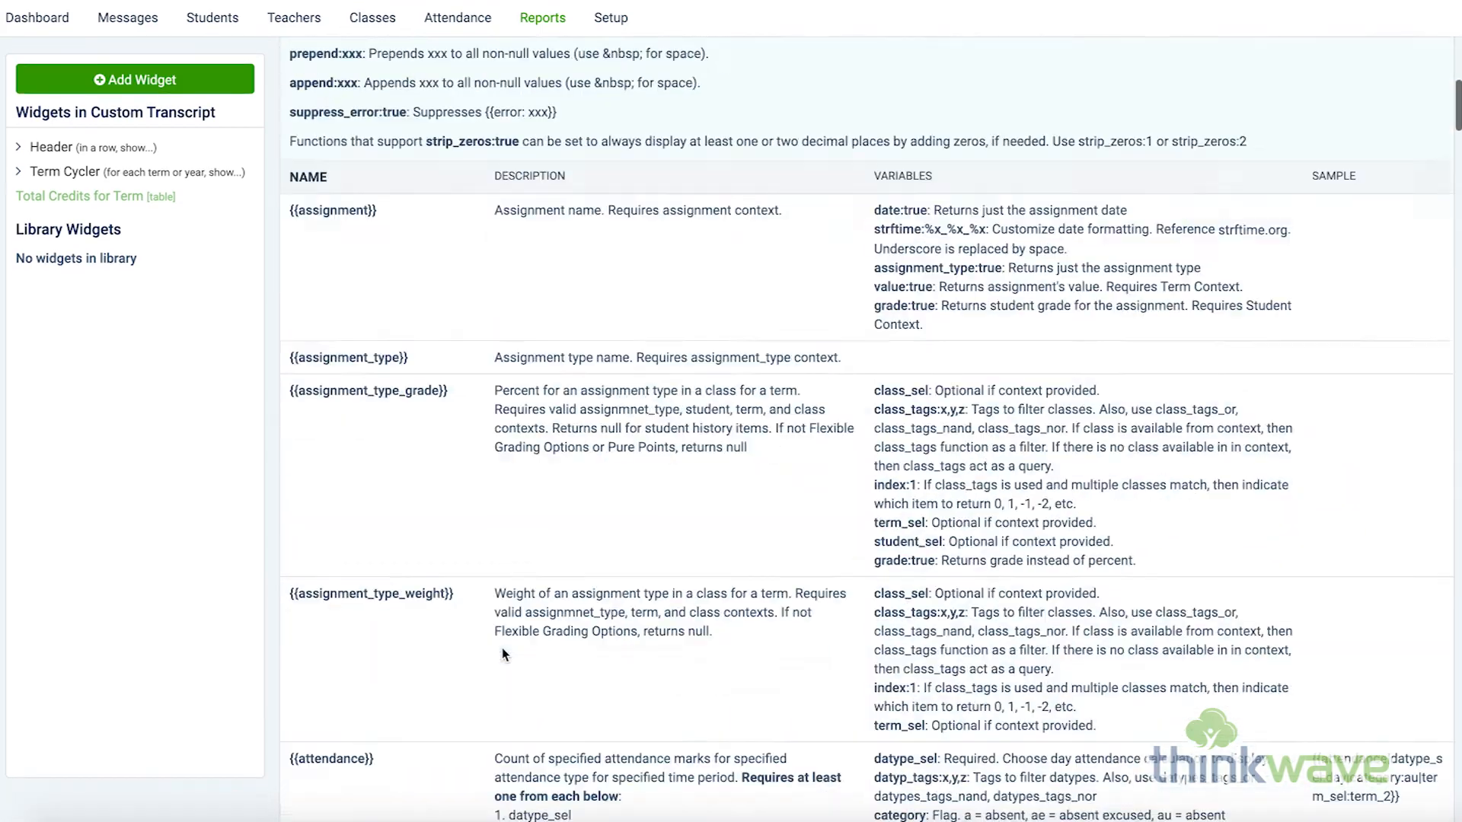
pyautogui.moveTo(432, 419); pyautogui.dragTo(290, 424)
pyautogui.hotkey('ctrl', 'c')
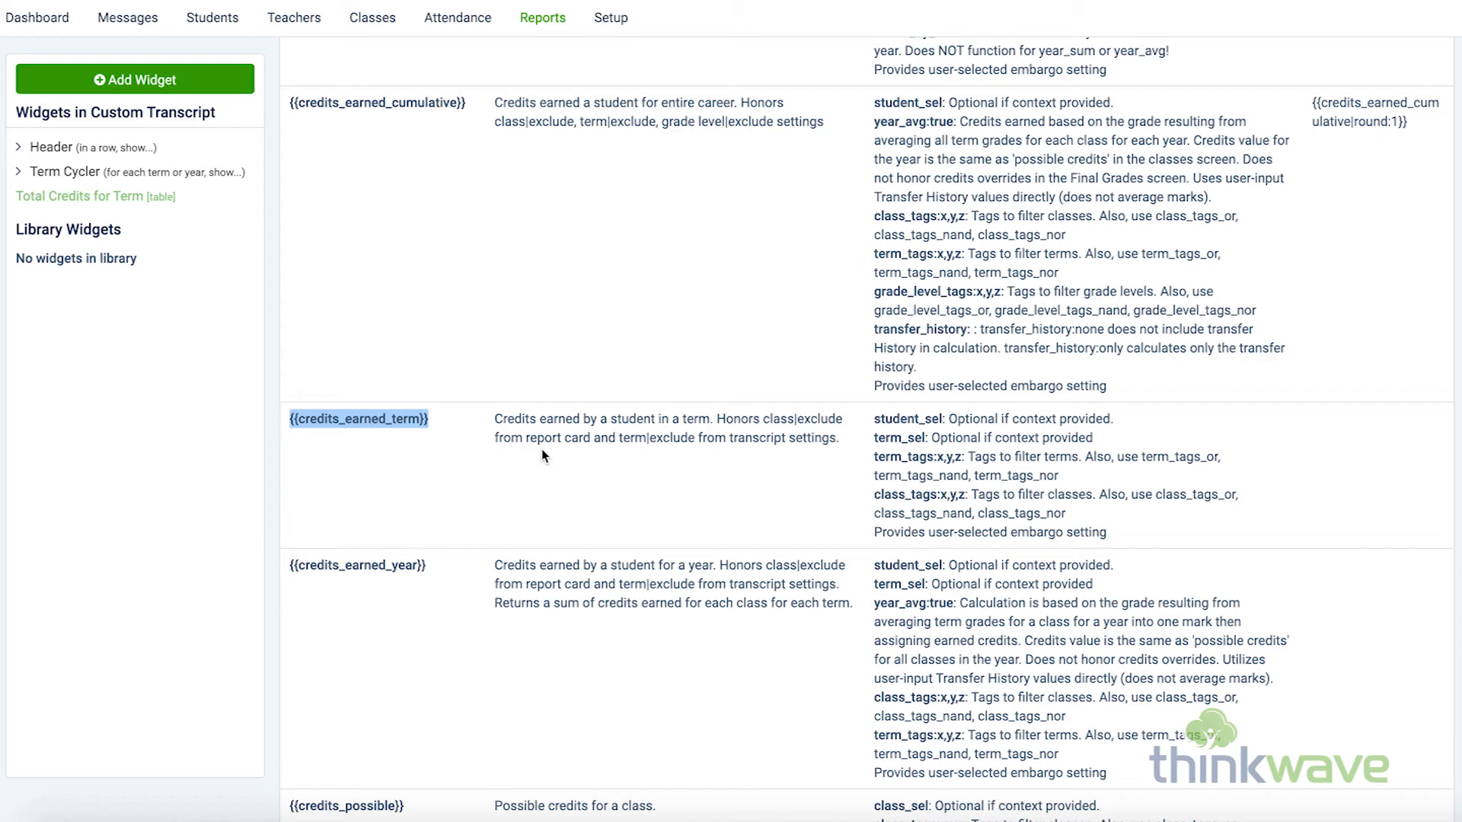
pyautogui.scroll(15, 541, 449)
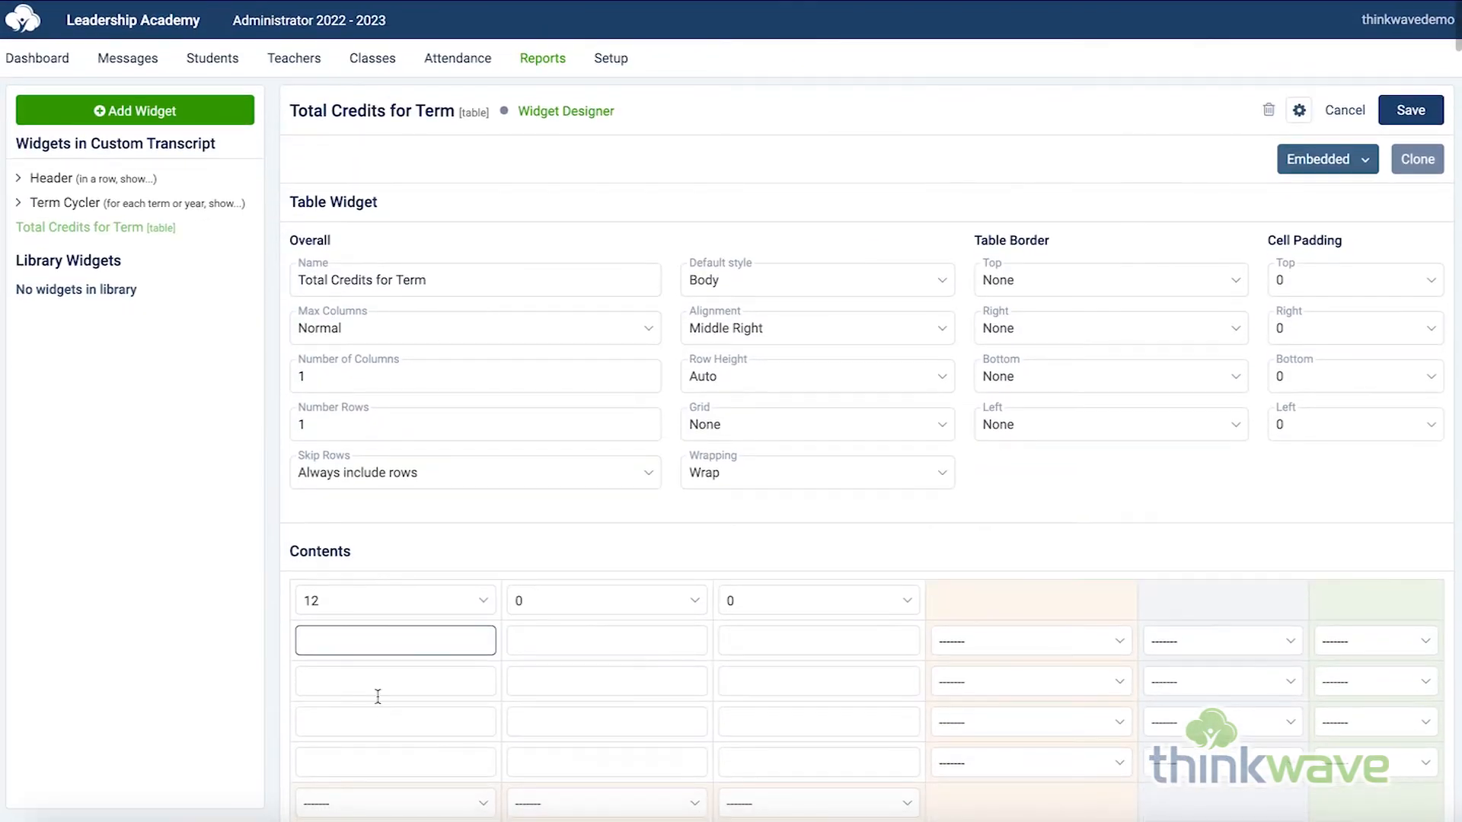
pyautogui.click(391, 641)
pyautogui.hotkey('ctrl', 'v')
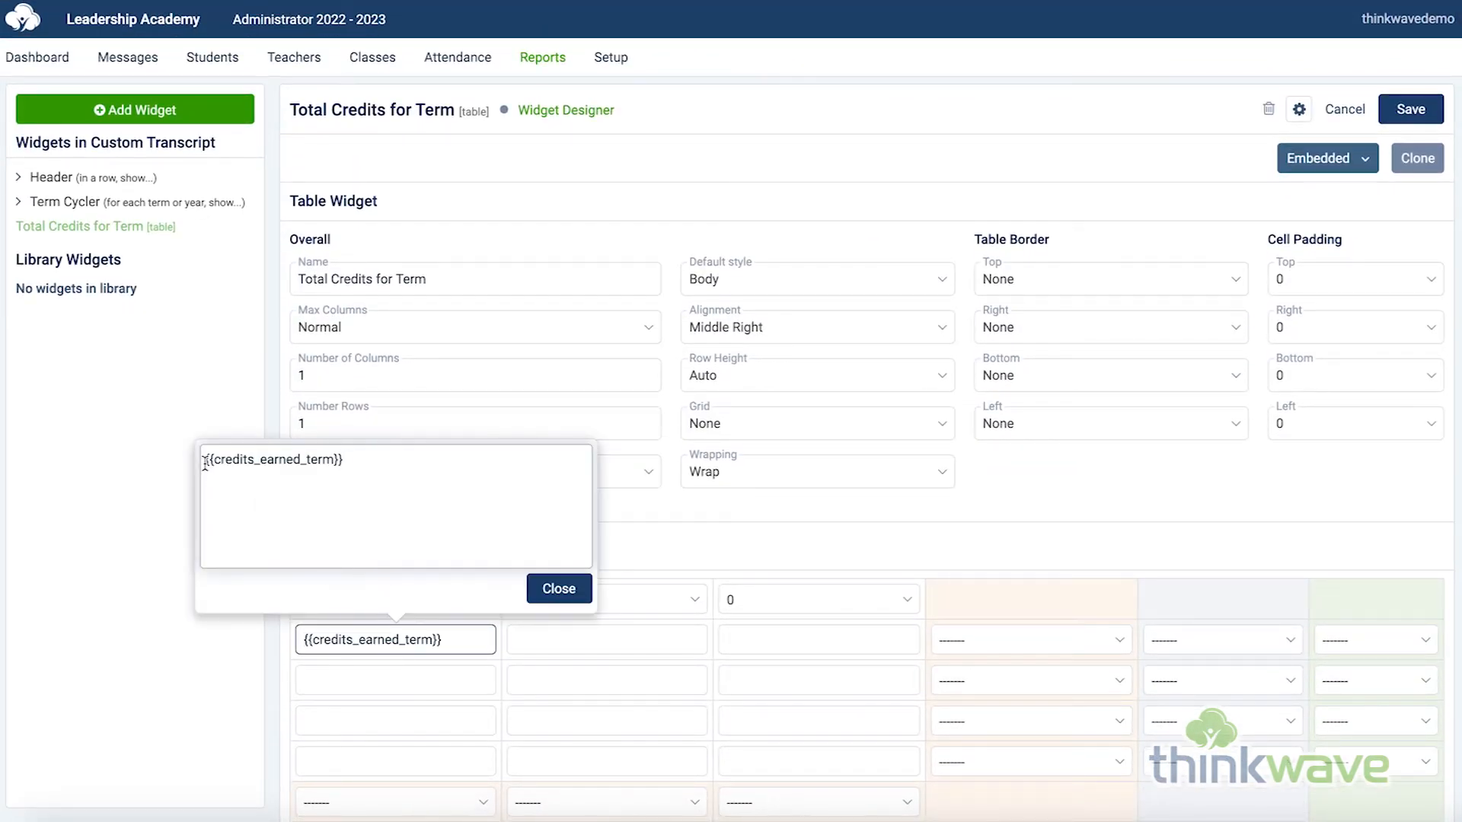
# Put the label "Total Credits for Term: " before the merge function in the cell and save the table widget.
pyautogui.write('Total Cred')
pyautogui.write('its for Term')
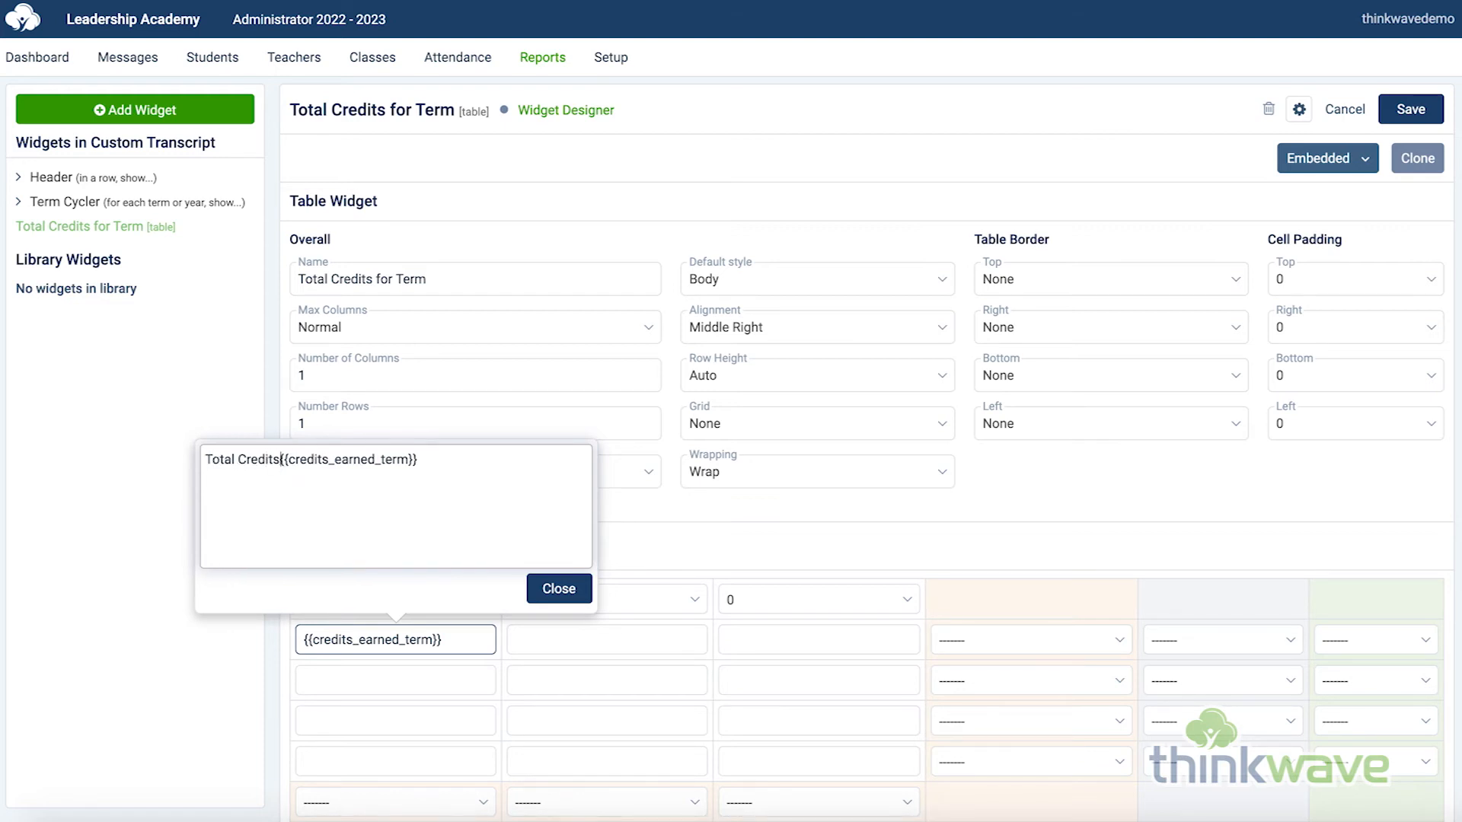
pyautogui.write(':')
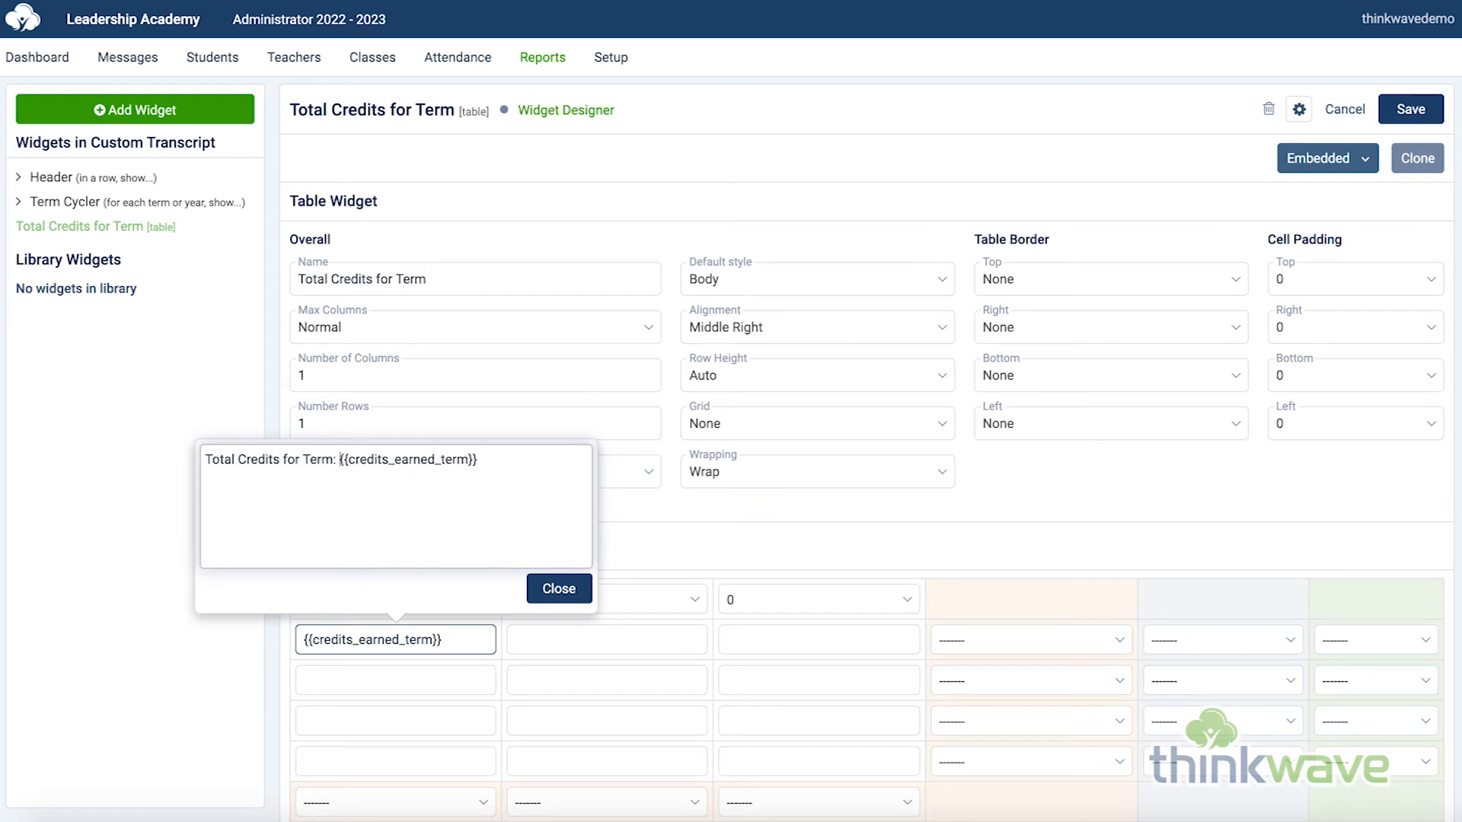
pyautogui.click(559, 589)
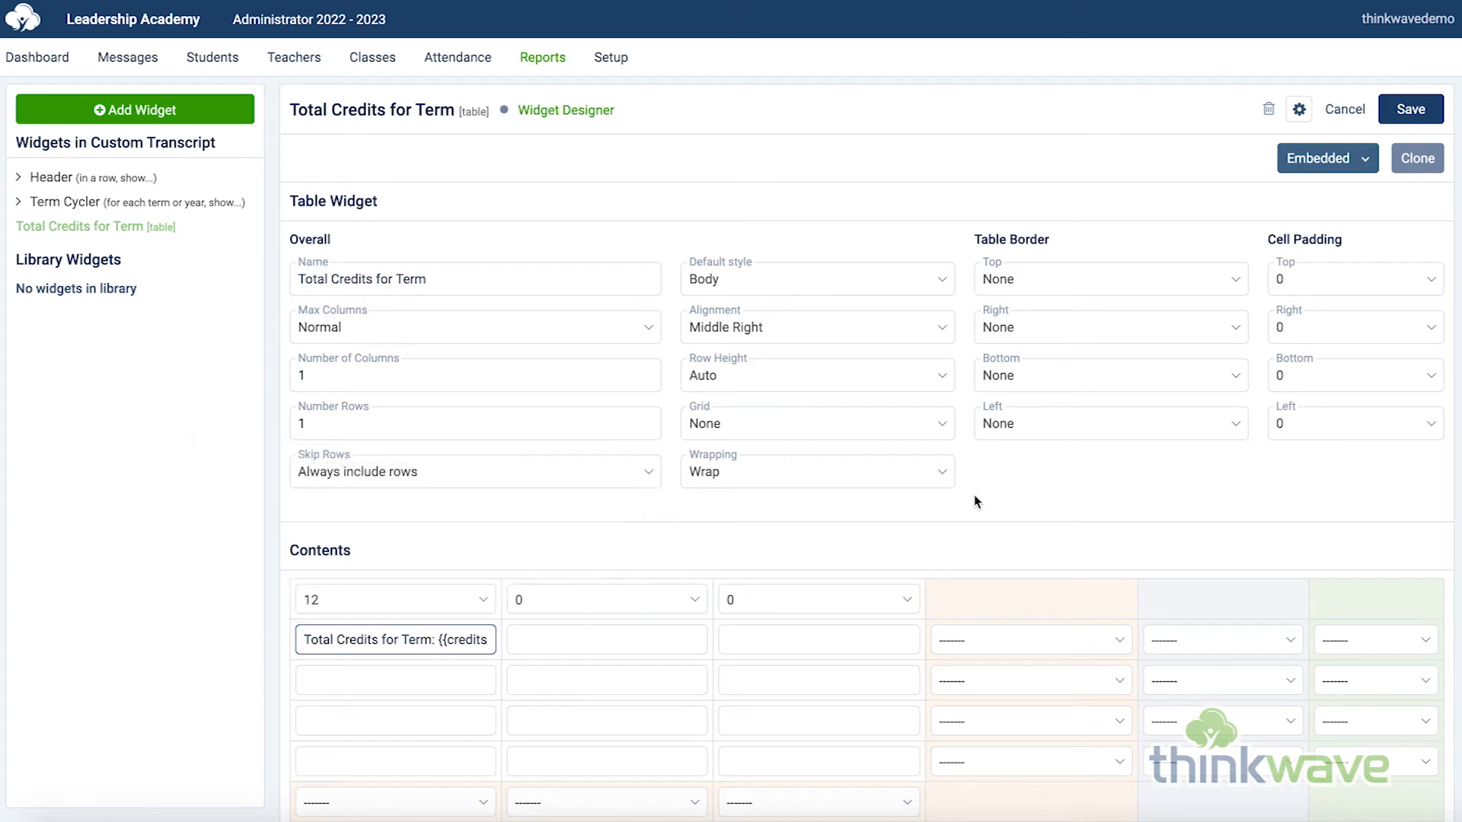
pyautogui.click(1409, 110)
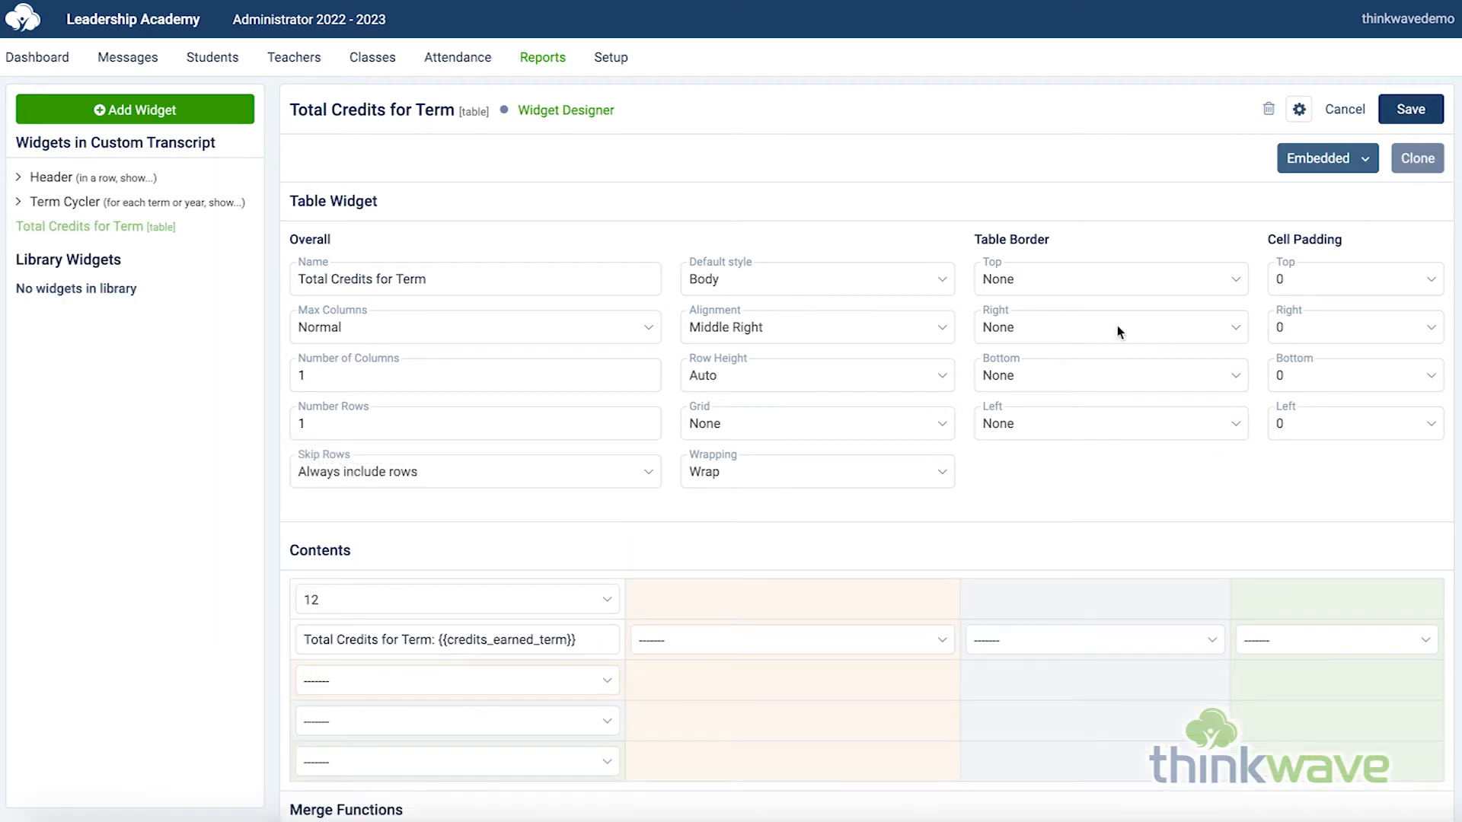
# Add the Total Credits for Term table to the Term Cycler as the fourth displayed widget, below the Class Cycler.
pyautogui.click(130, 204)
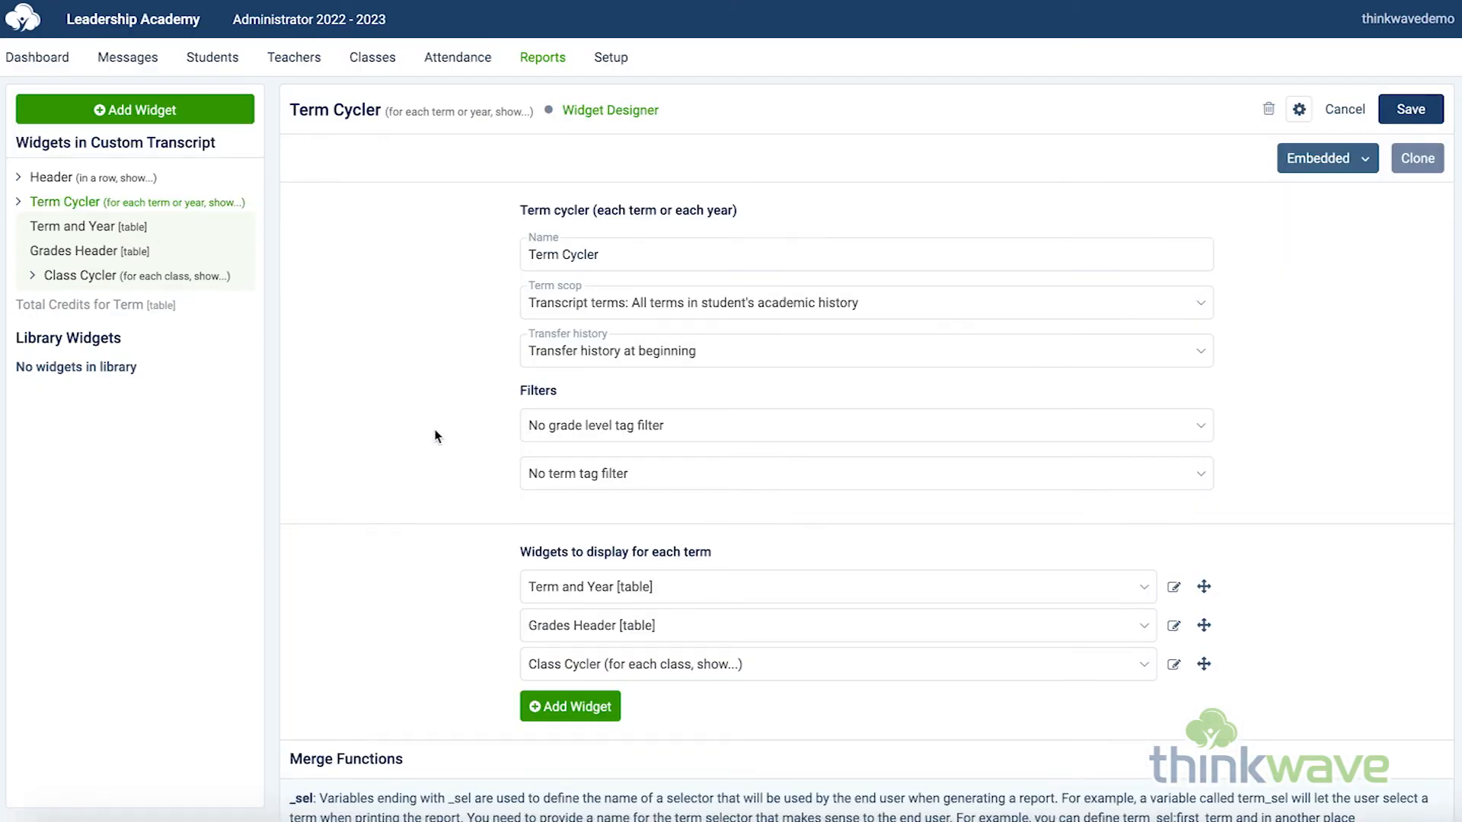
pyautogui.click(593, 707)
pyautogui.click(814, 705)
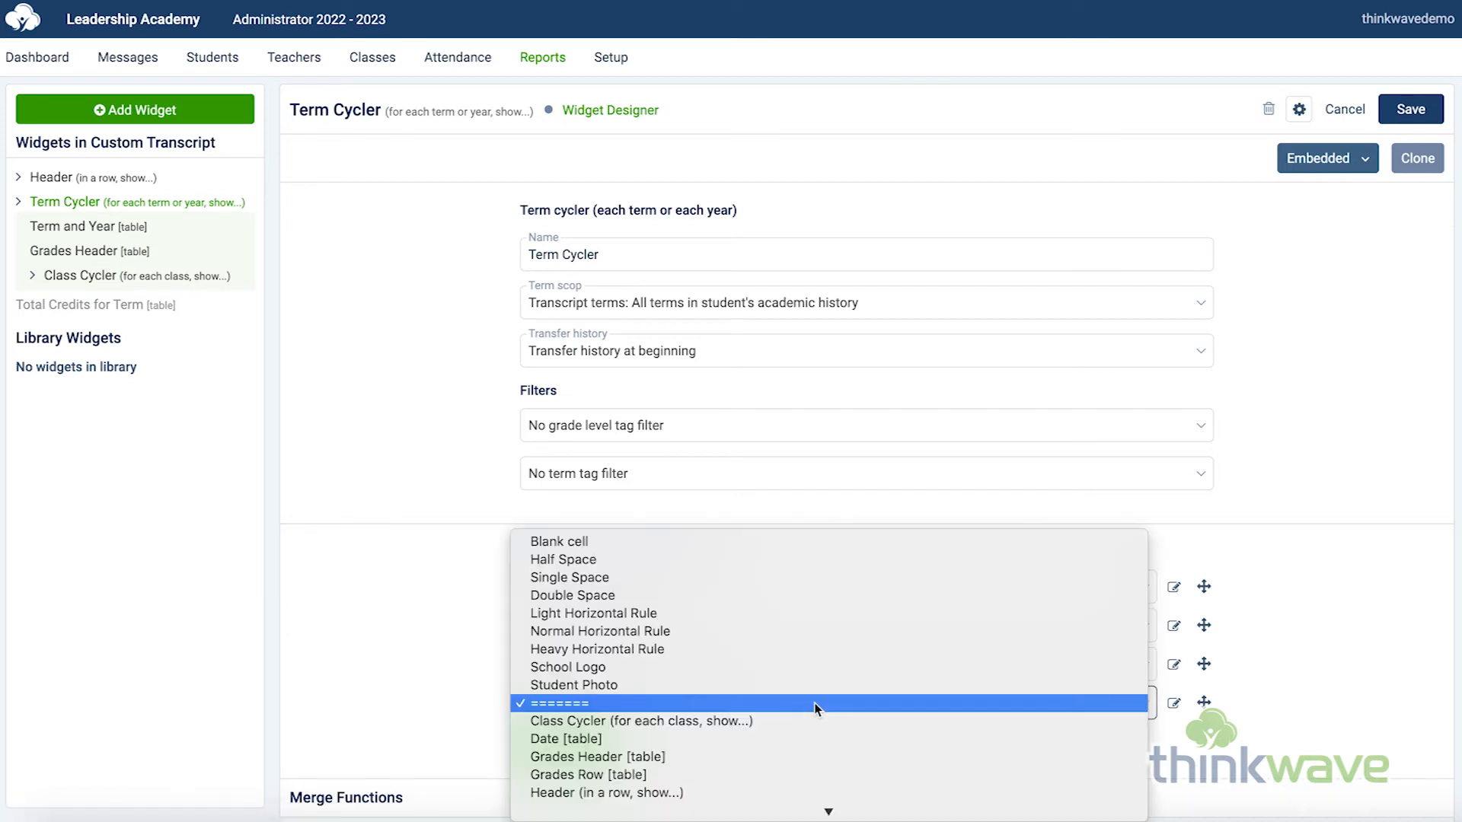
pyautogui.scroll(-3, 815, 704)
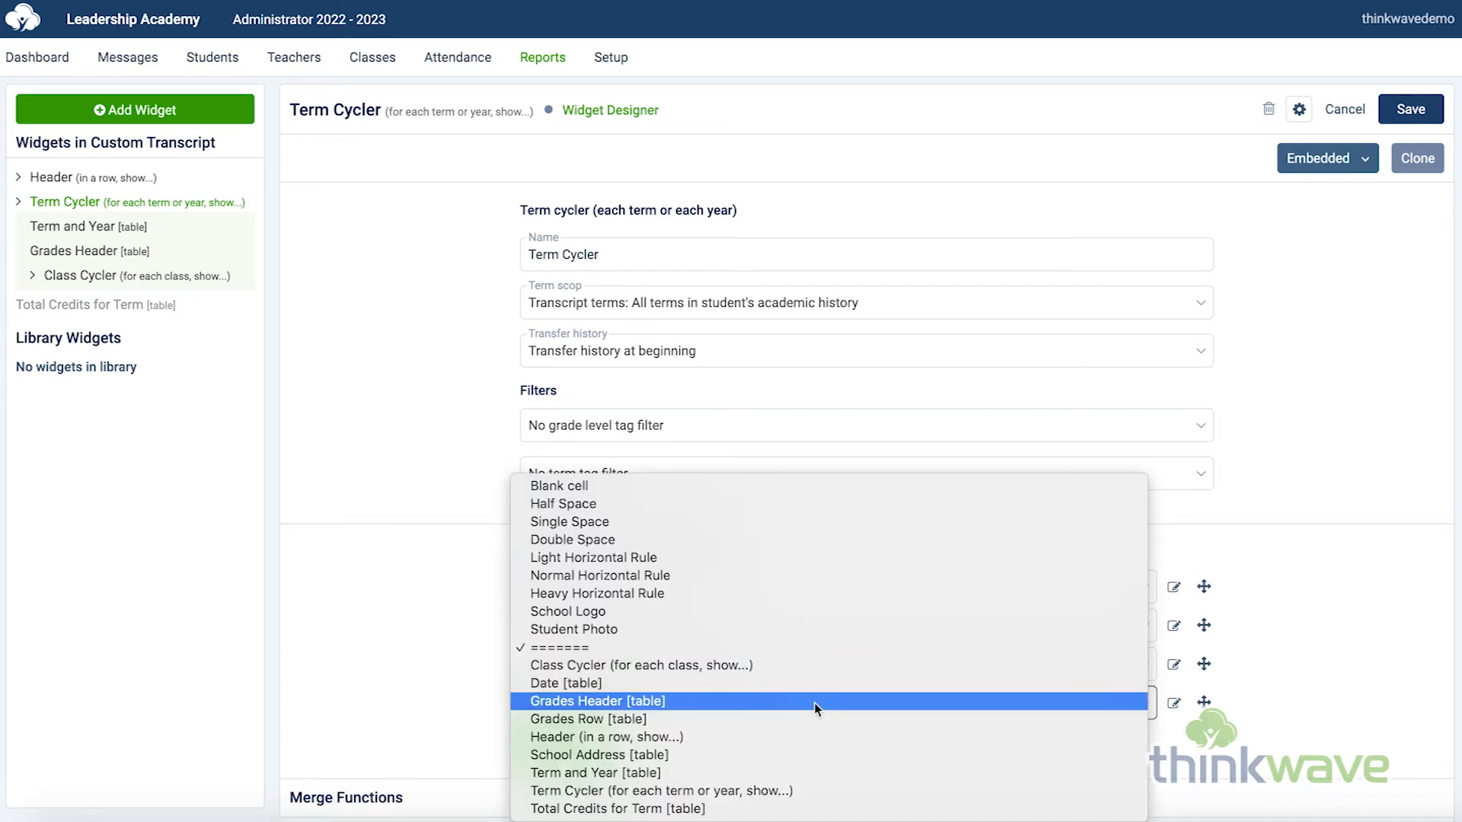
pyautogui.click(794, 810)
# Add a Single Space as the fifth widget displayed for each term in the Term Cycler.
pyautogui.click(594, 741)
pyautogui.click(673, 745)
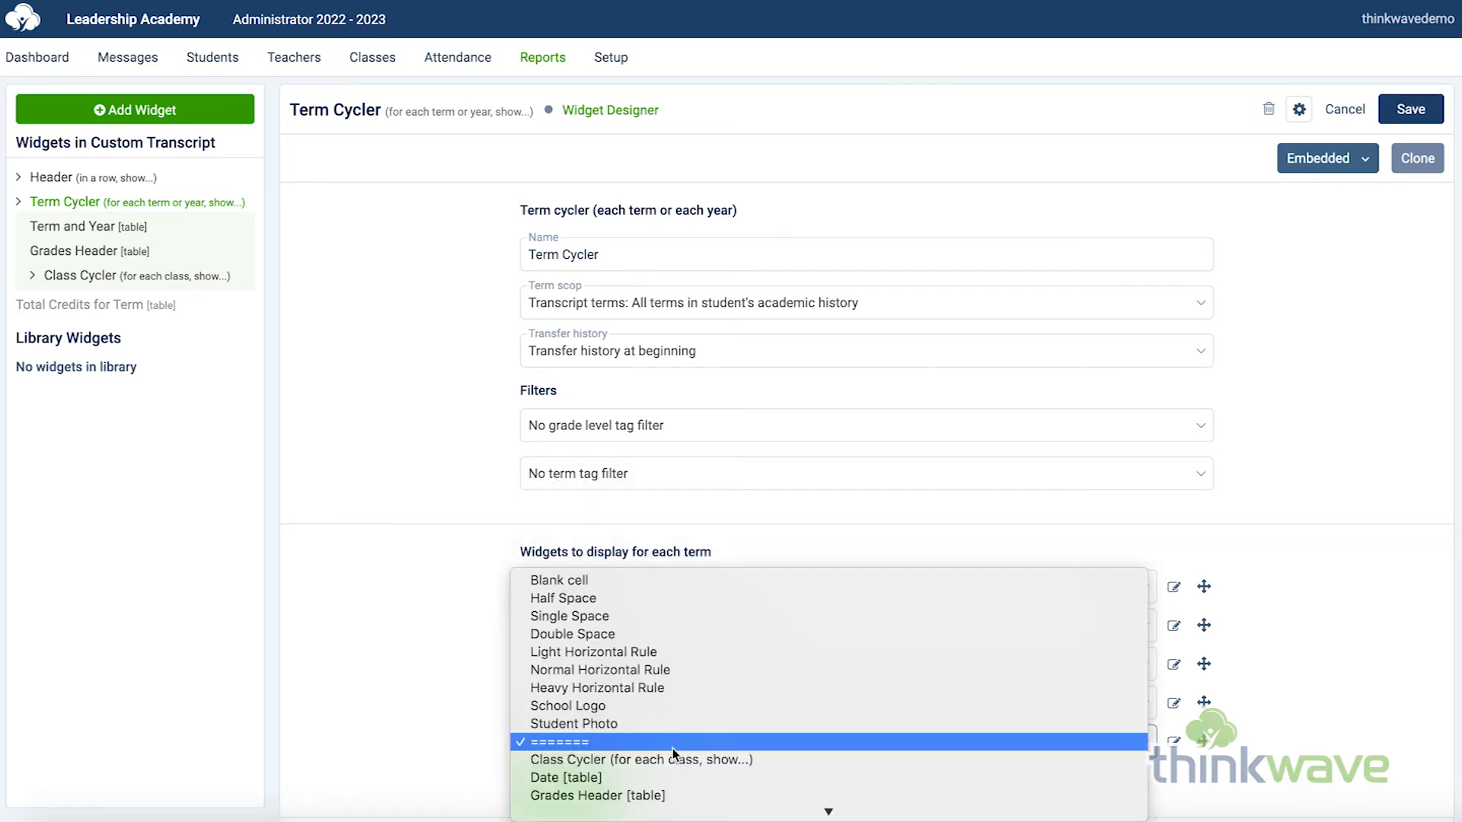
pyautogui.click(664, 616)
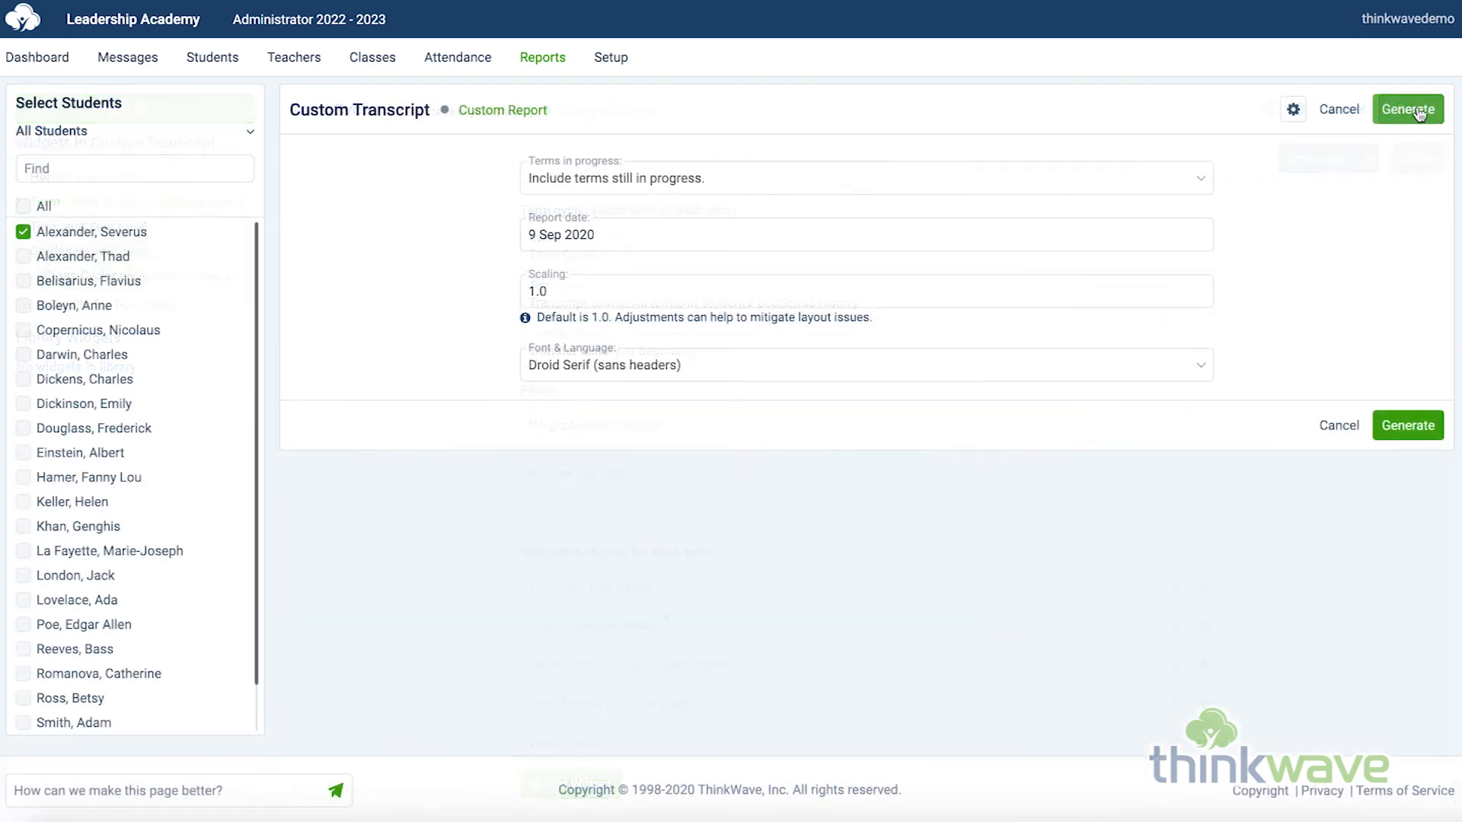
# Generate the Custom Transcript for the selected student and review the placement of the term credit totals.
pyautogui.click(1417, 111)
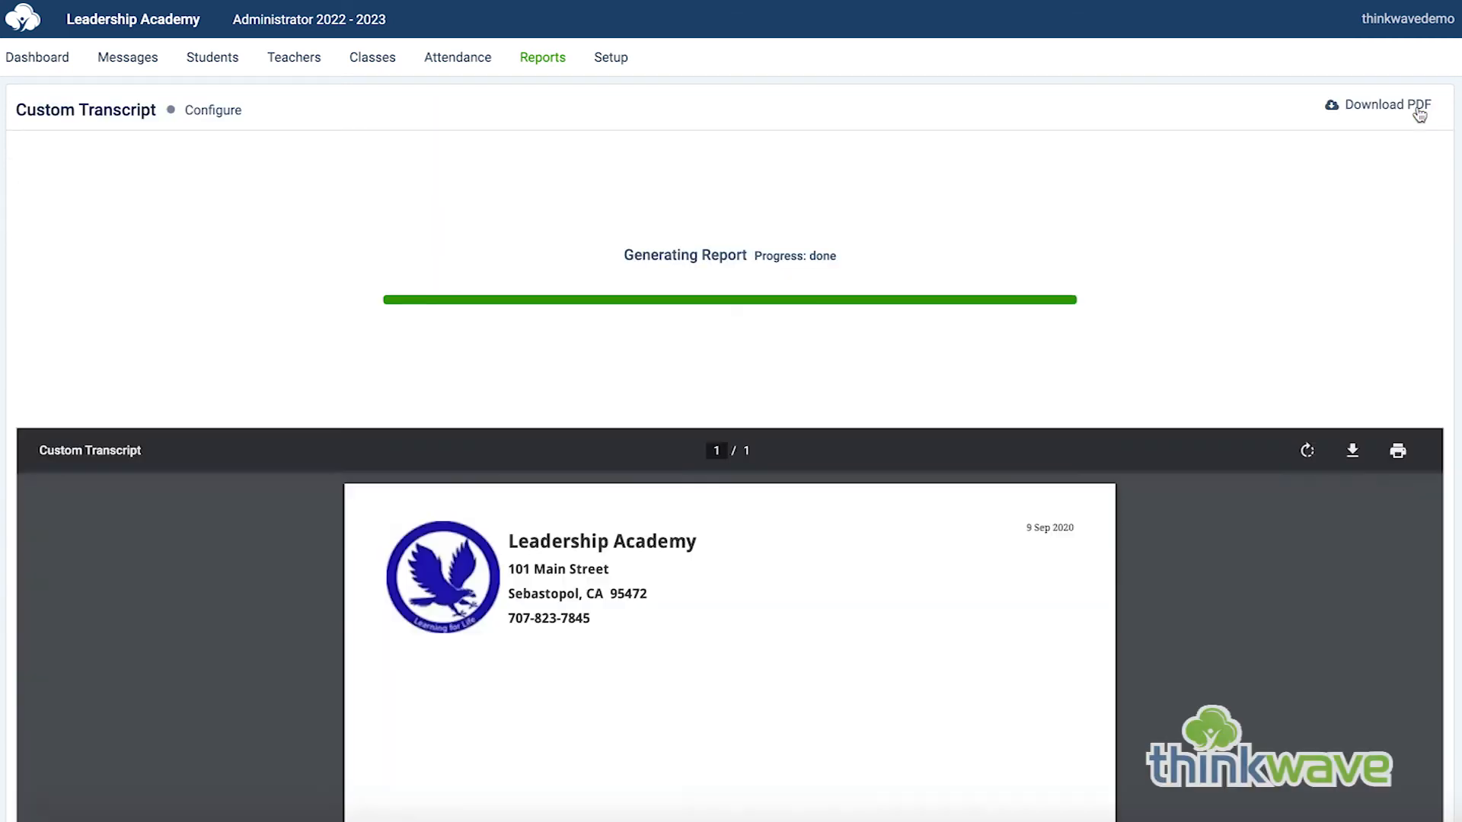
pyautogui.scroll(-1, 887, 516)
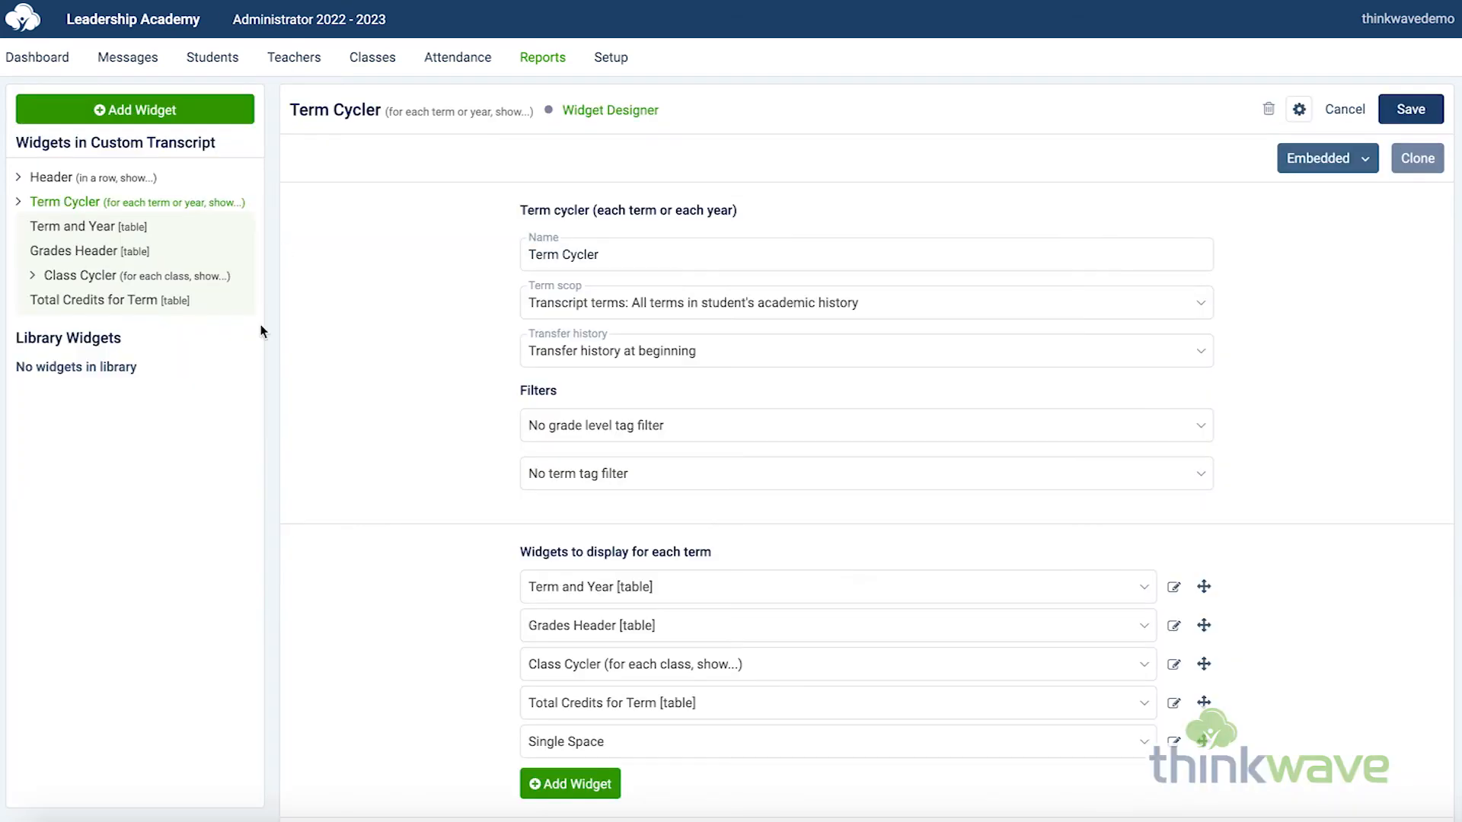
# Adjust the right cell padding of the Total Credits for Term table and check the alignment in the regenerated transcript.
pyautogui.click(1176, 707)
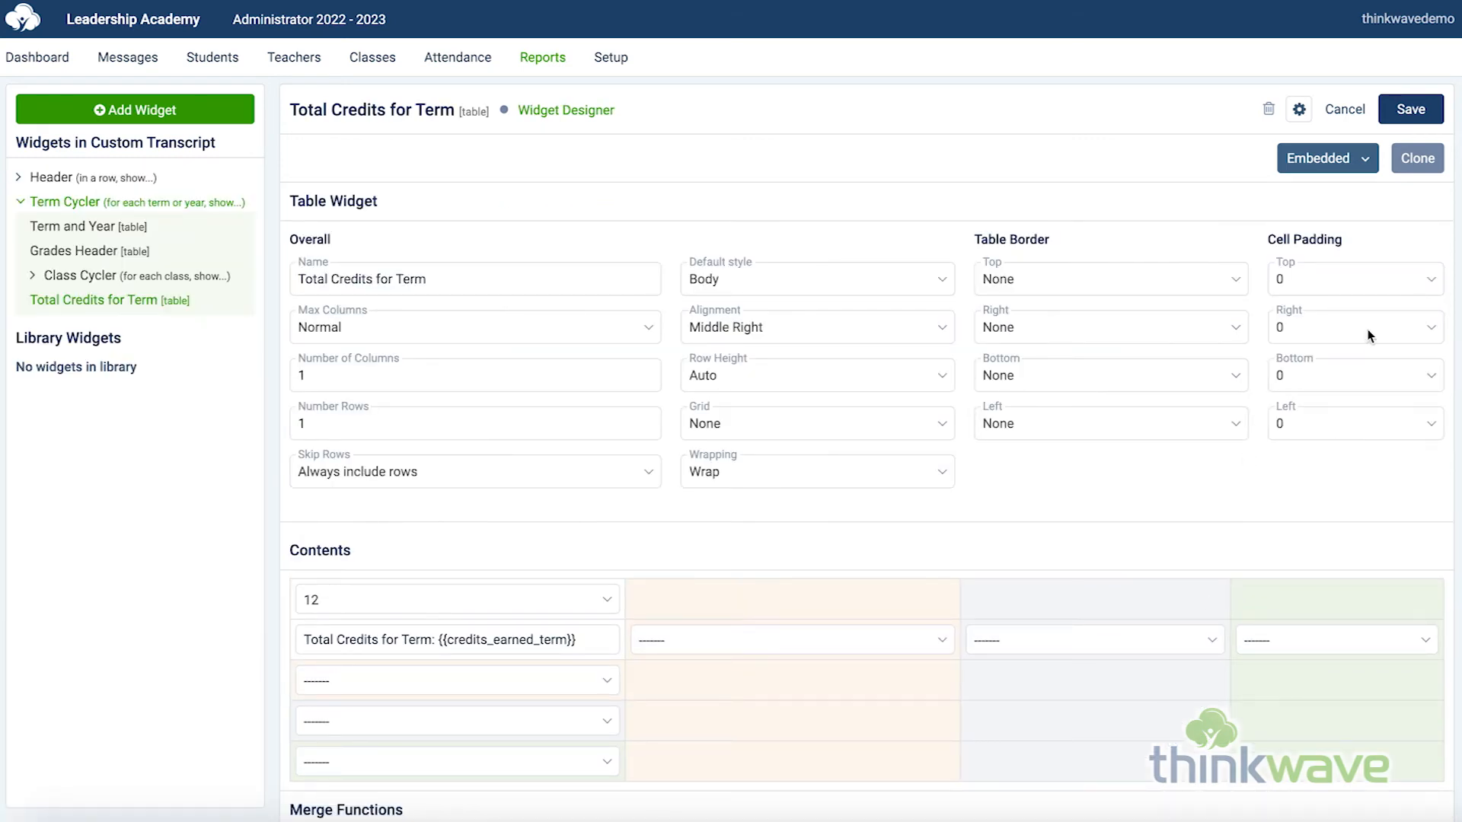
pyautogui.click(1364, 339)
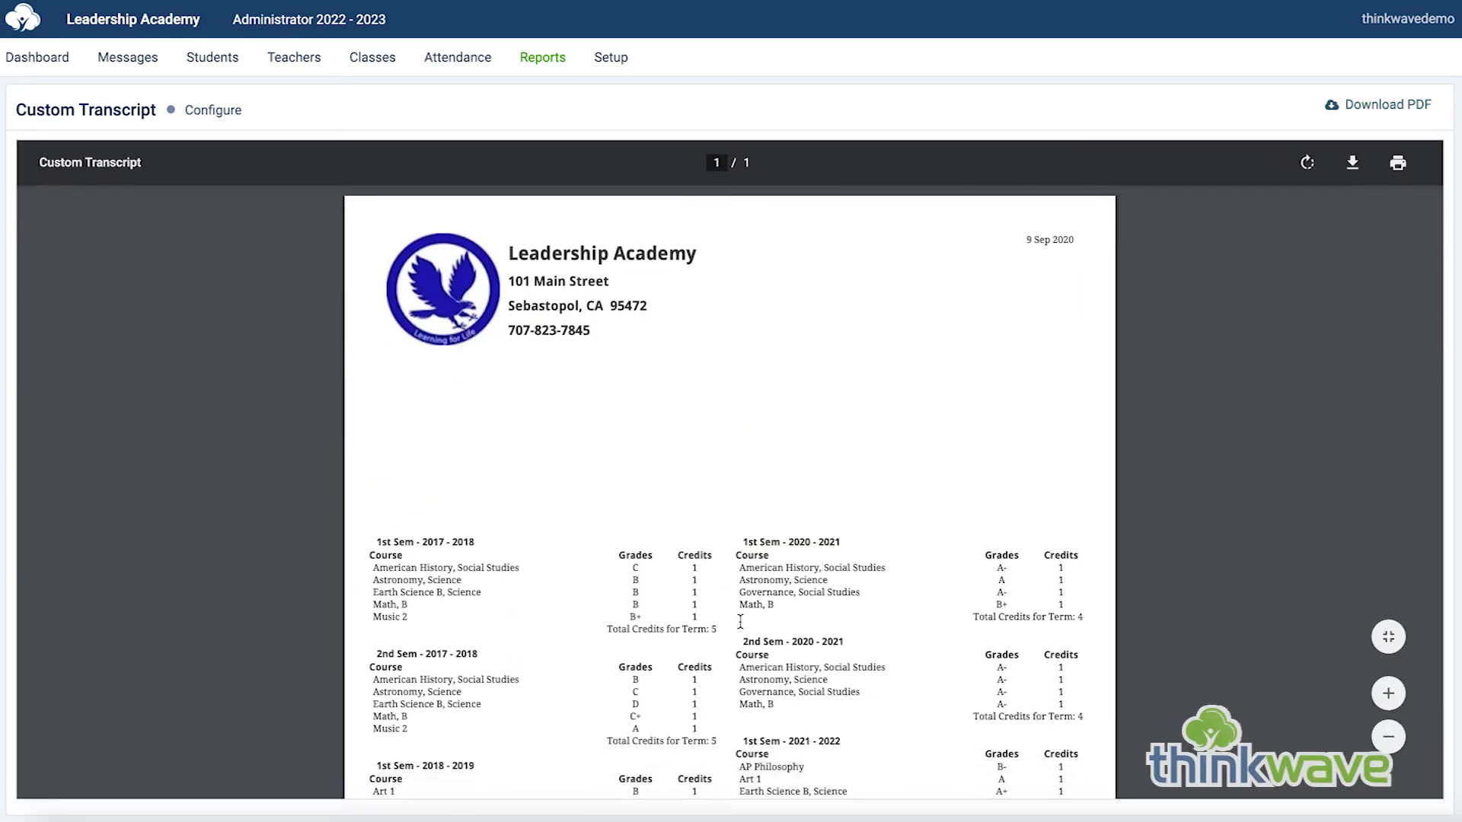
pyautogui.scroll(-3, 786, 631)
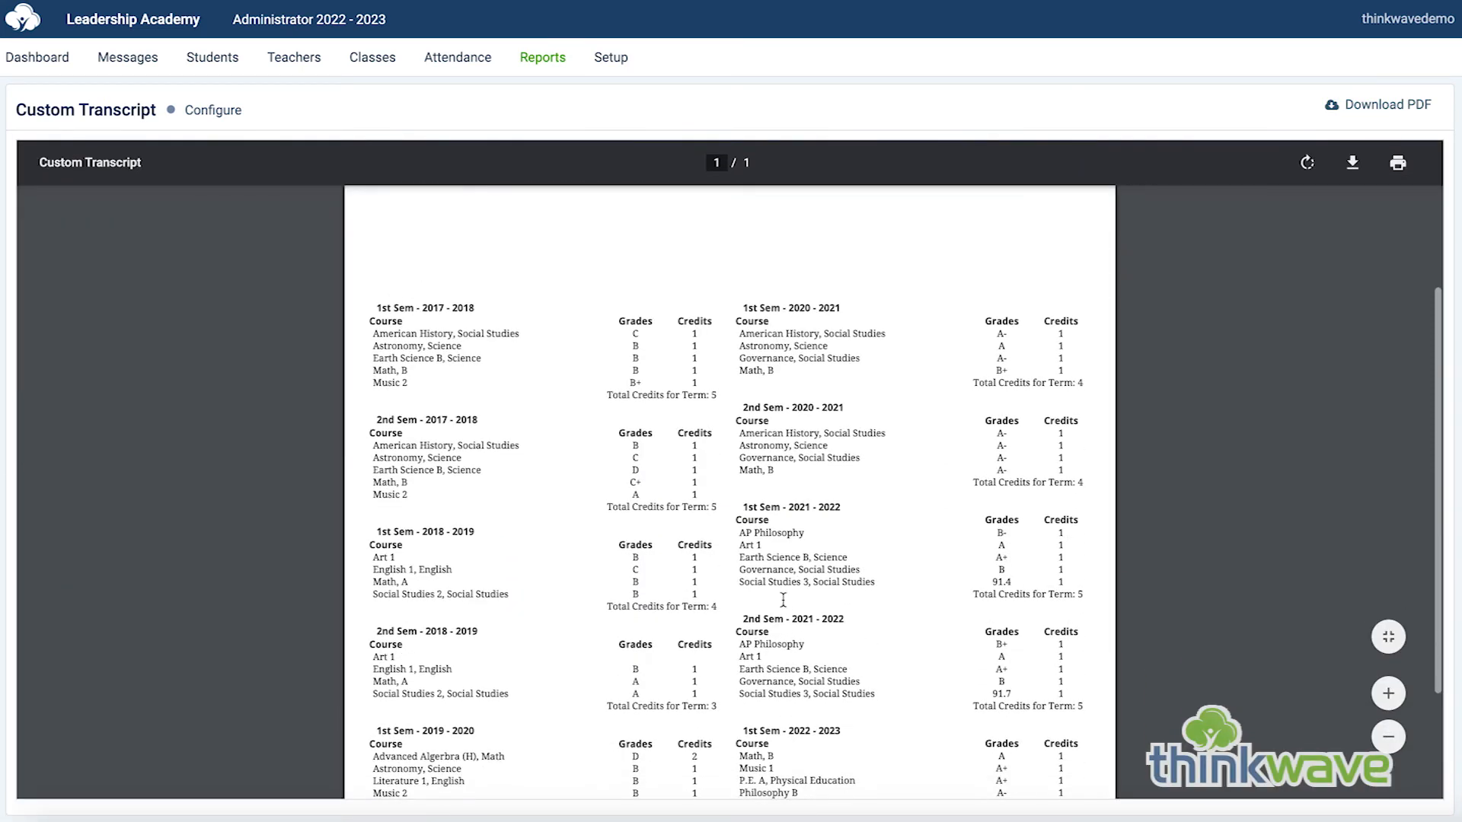
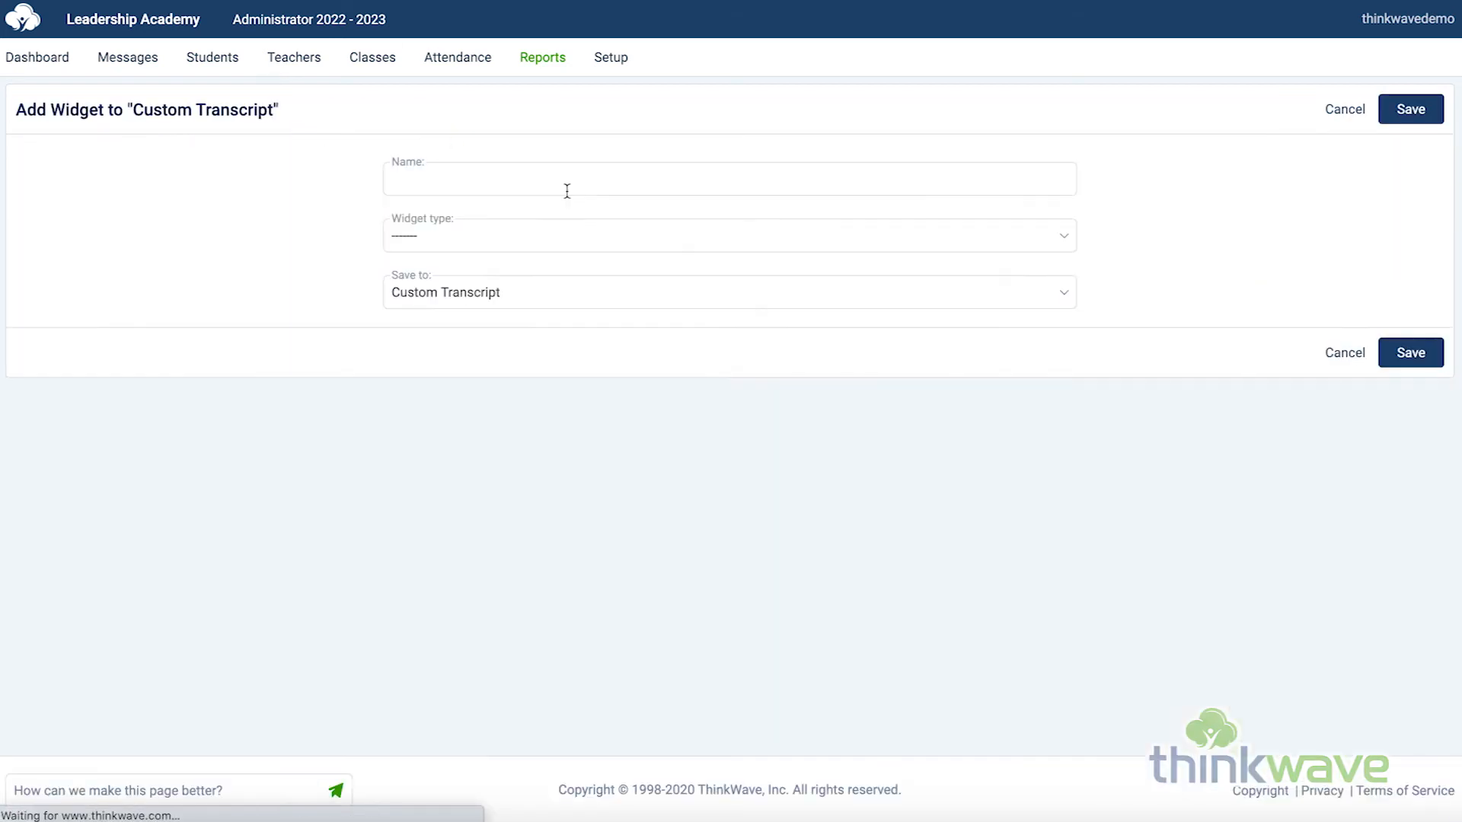
# Create a Column widget named "Transcript Body Column" in the Custom Transcript.
pyautogui.click(579, 183)
pyautogui.write('Transcript Body Column')
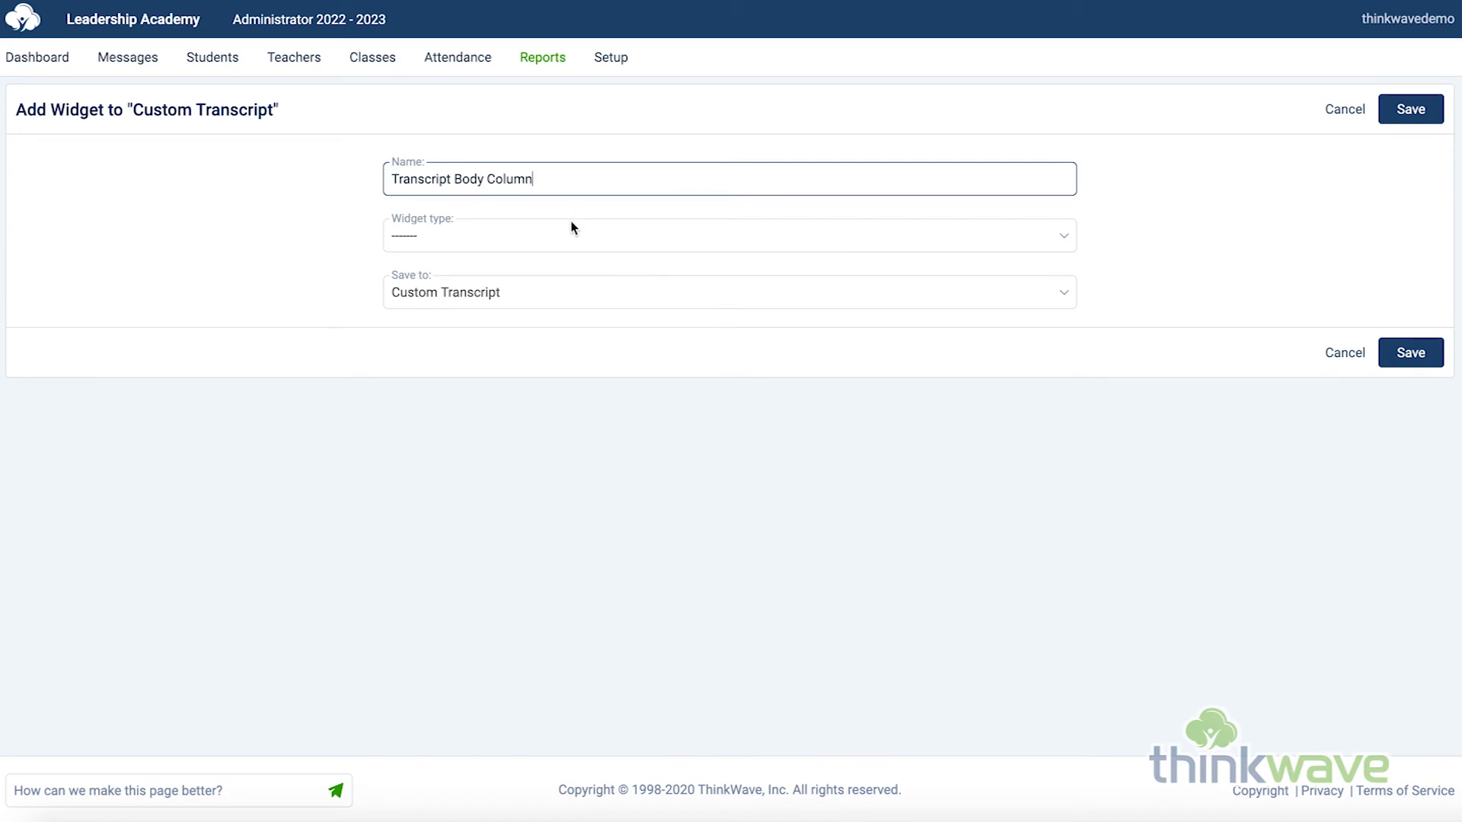
pyautogui.click(573, 232)
pyautogui.click(560, 306)
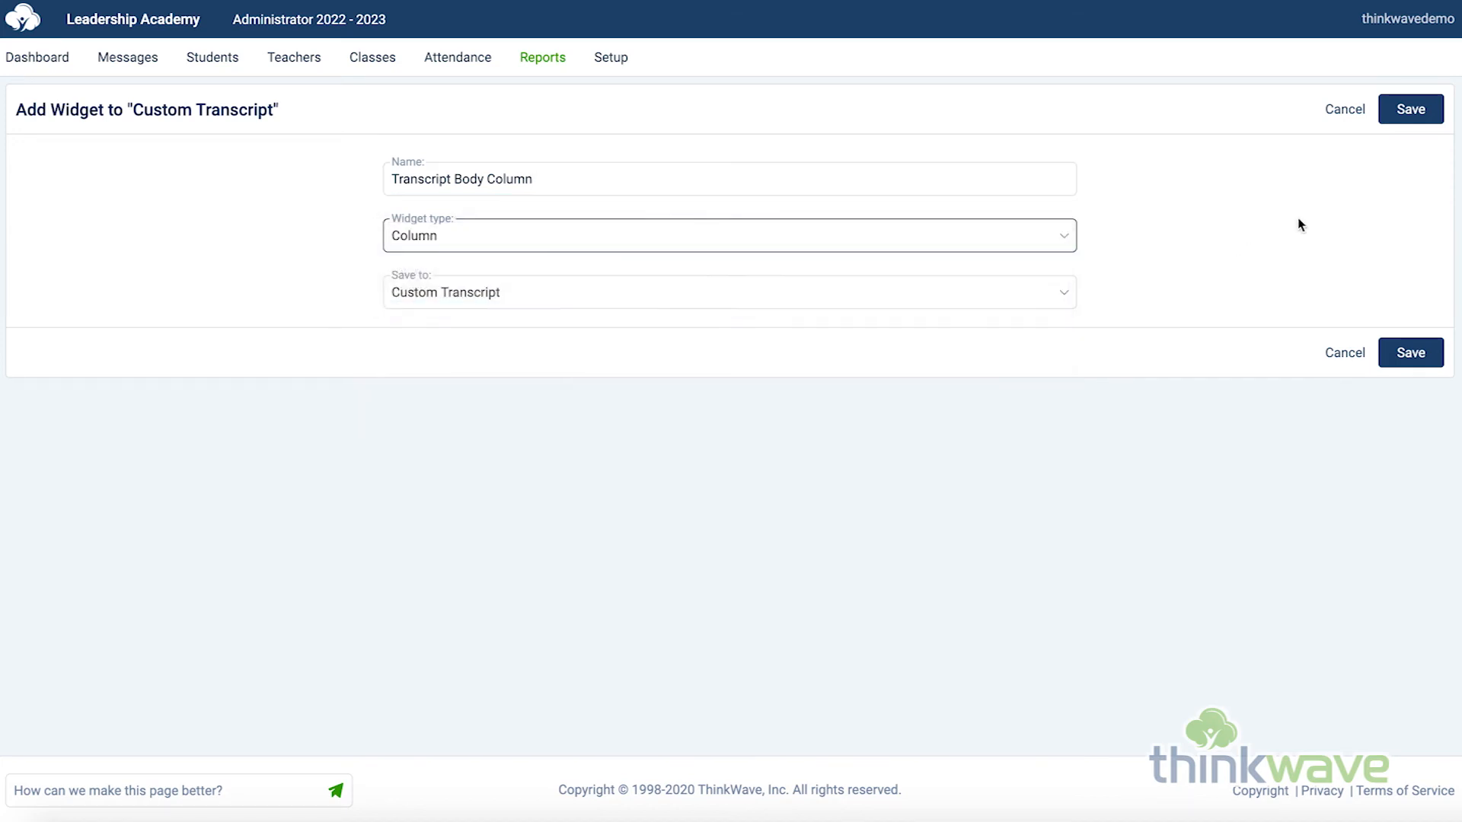
pyautogui.click(1411, 109)
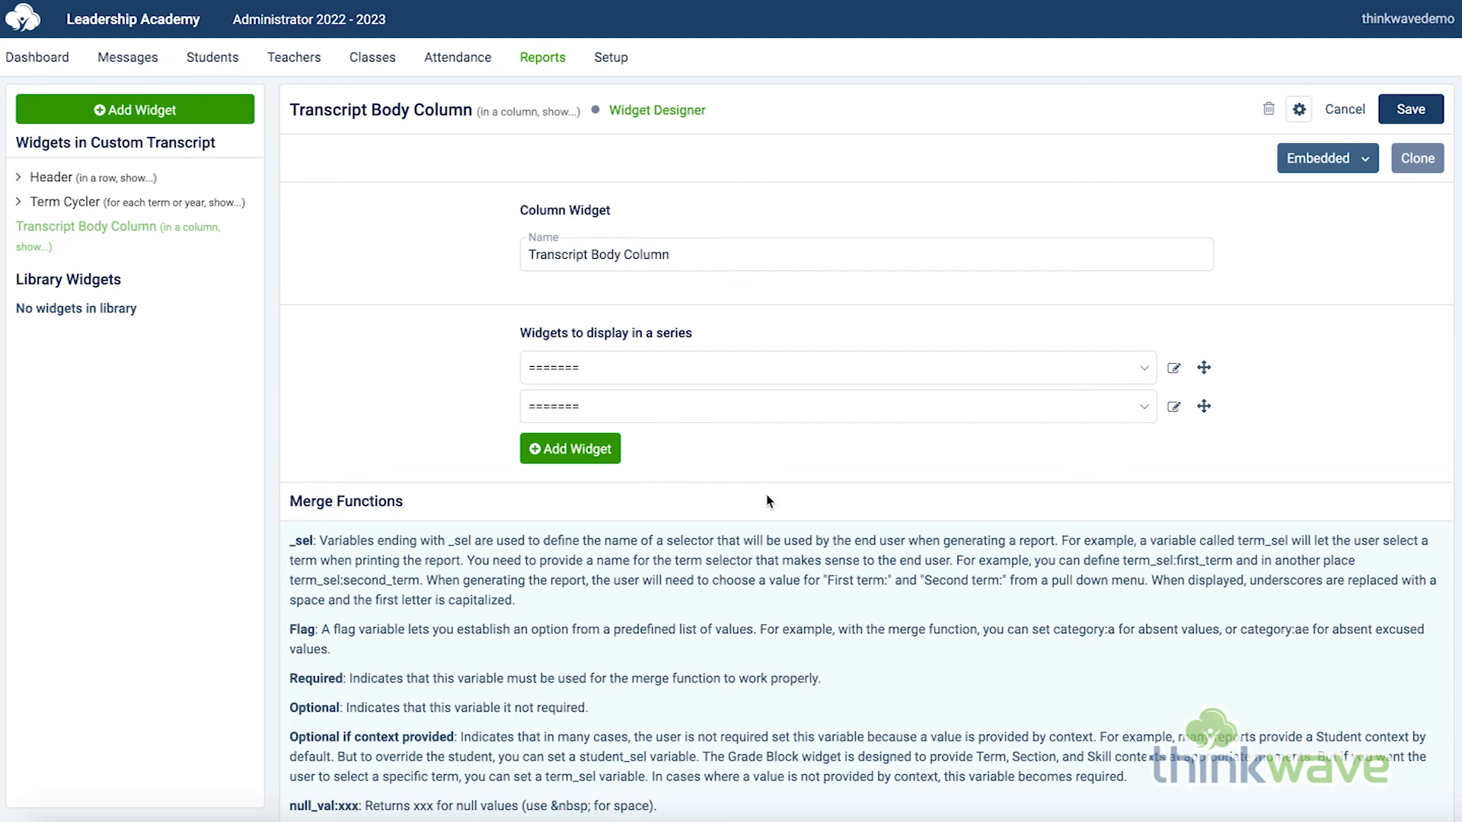
# Set the Term Cycler as the first widget displayed in the Transcript Body Column and save it.
pyautogui.click(781, 368)
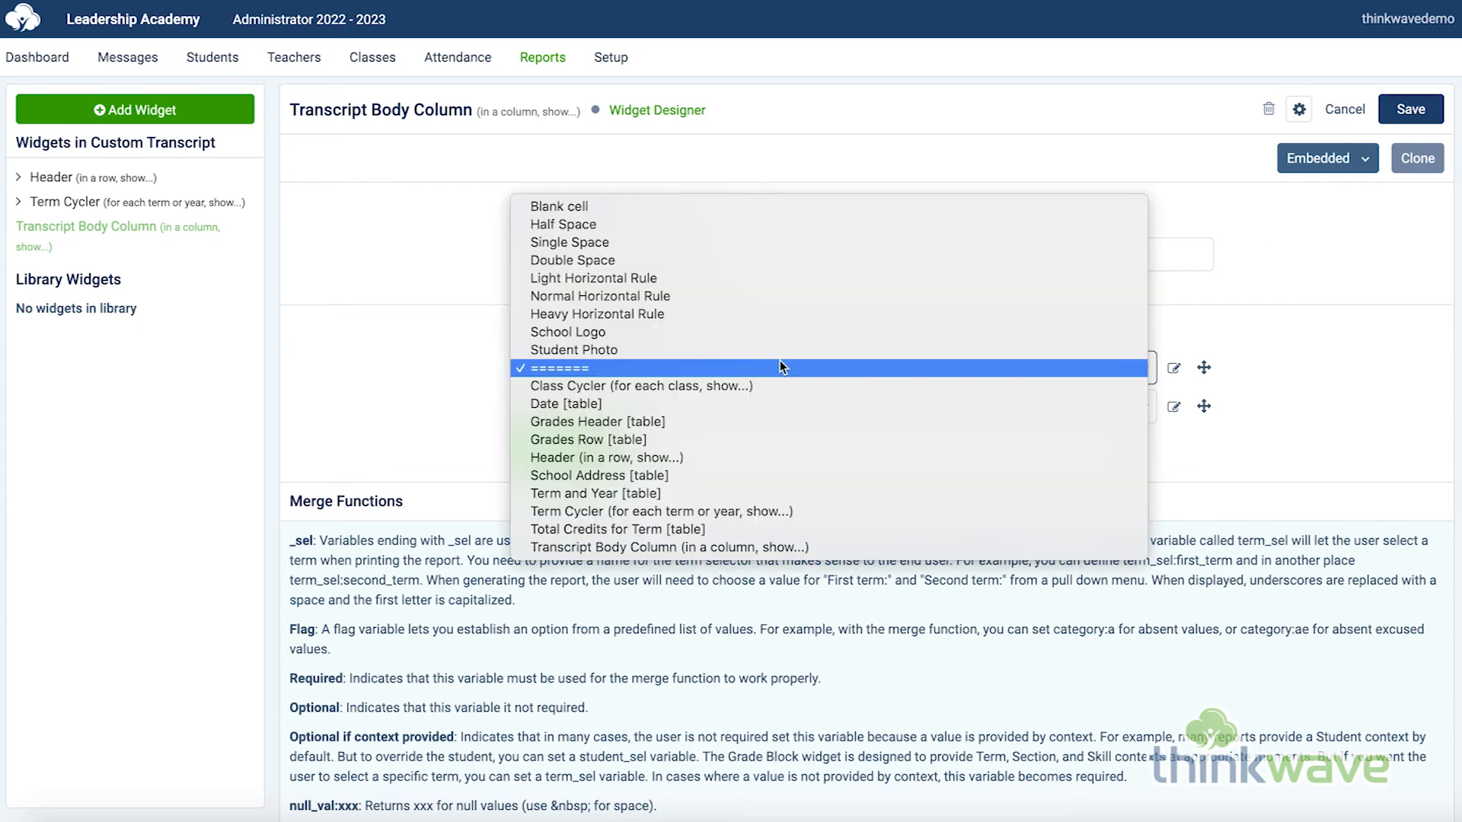
pyautogui.click(770, 512)
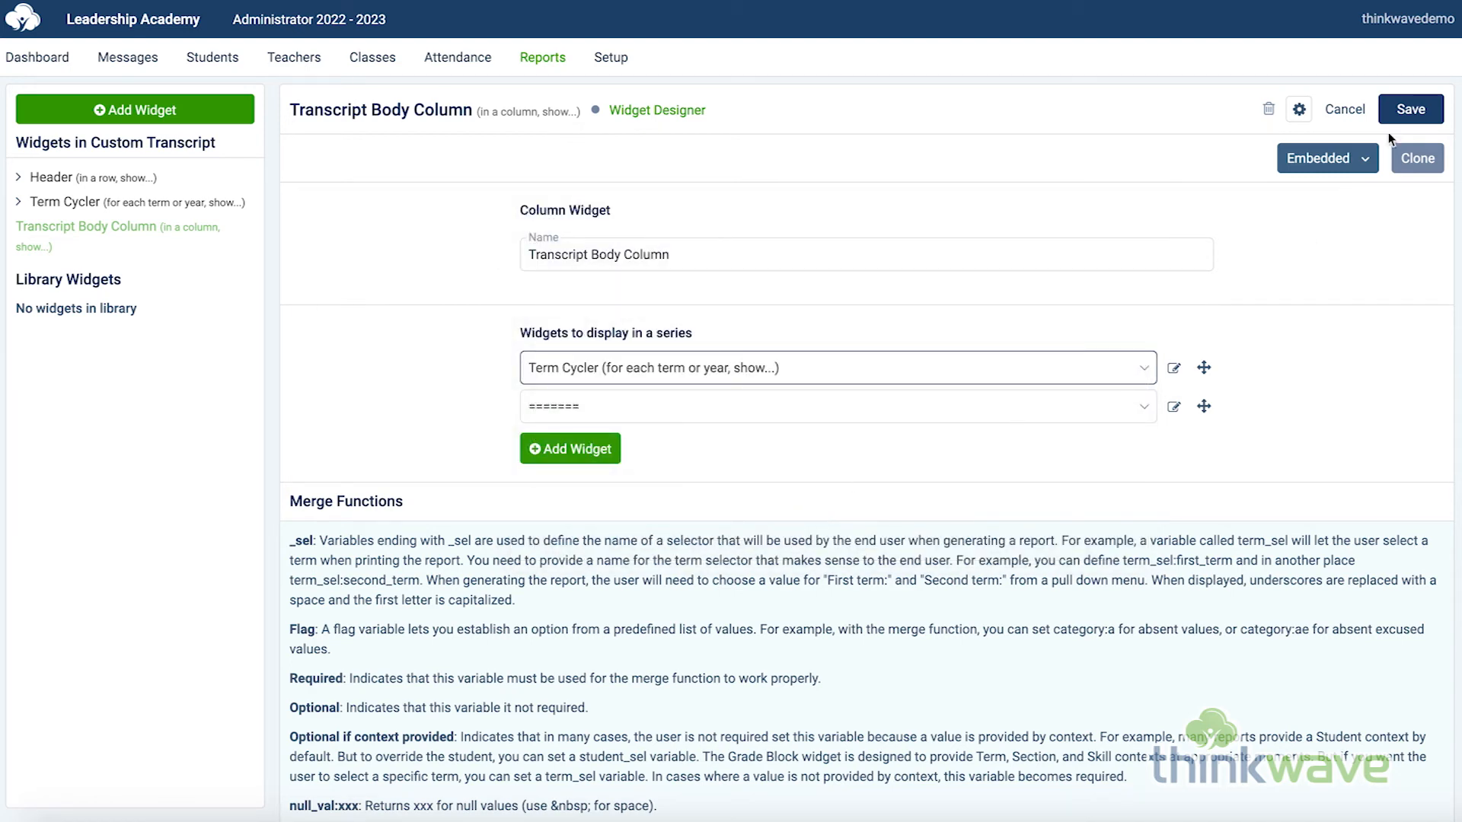
pyautogui.click(1407, 112)
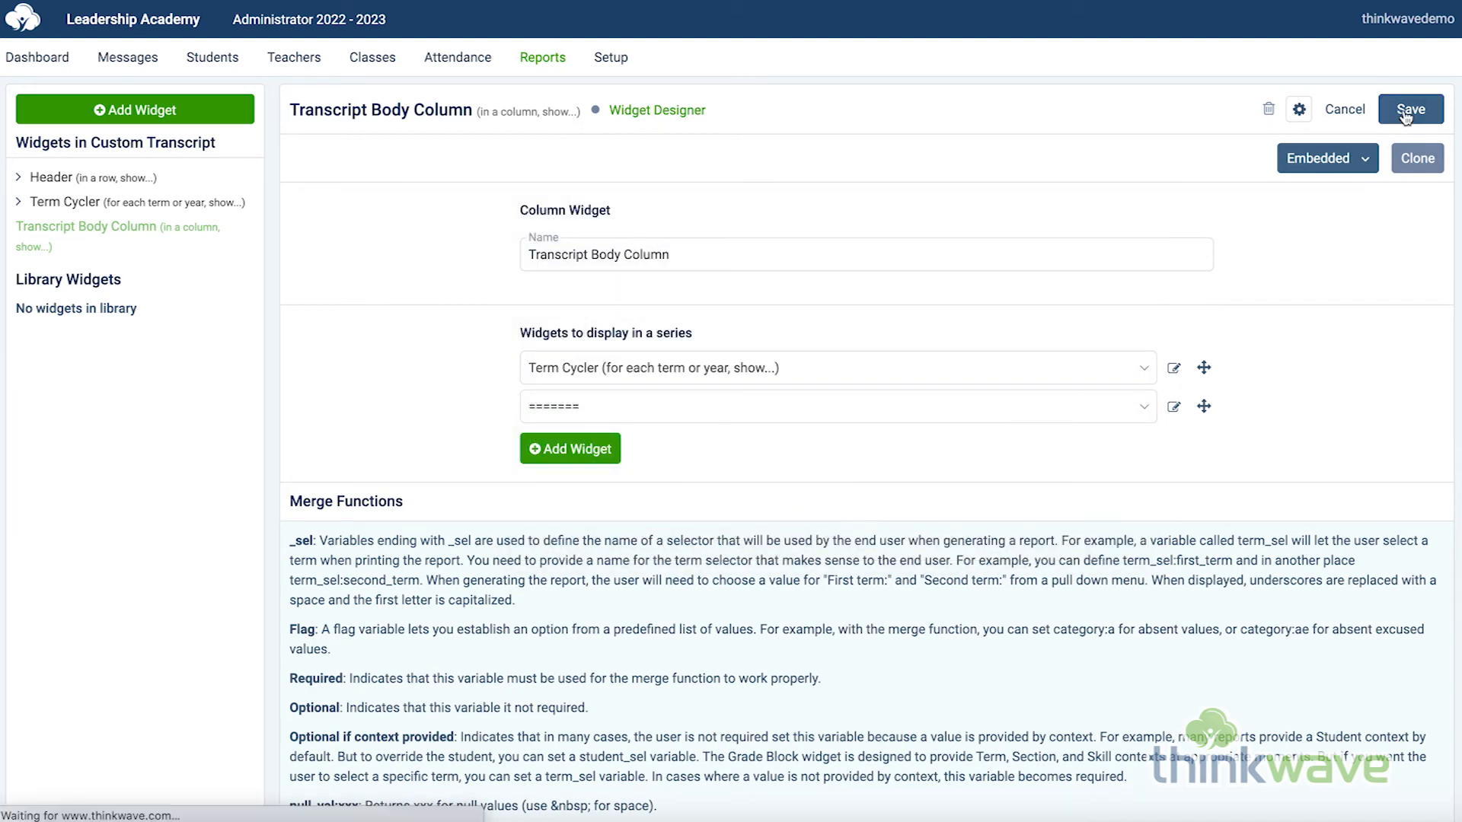
# Create a Table widget named "Total Credits and Overall GPA" in the Custom Transcript.
pyautogui.click(154, 120)
pyautogui.click(482, 185)
pyautogui.write('Total Credits and Overall GPA')
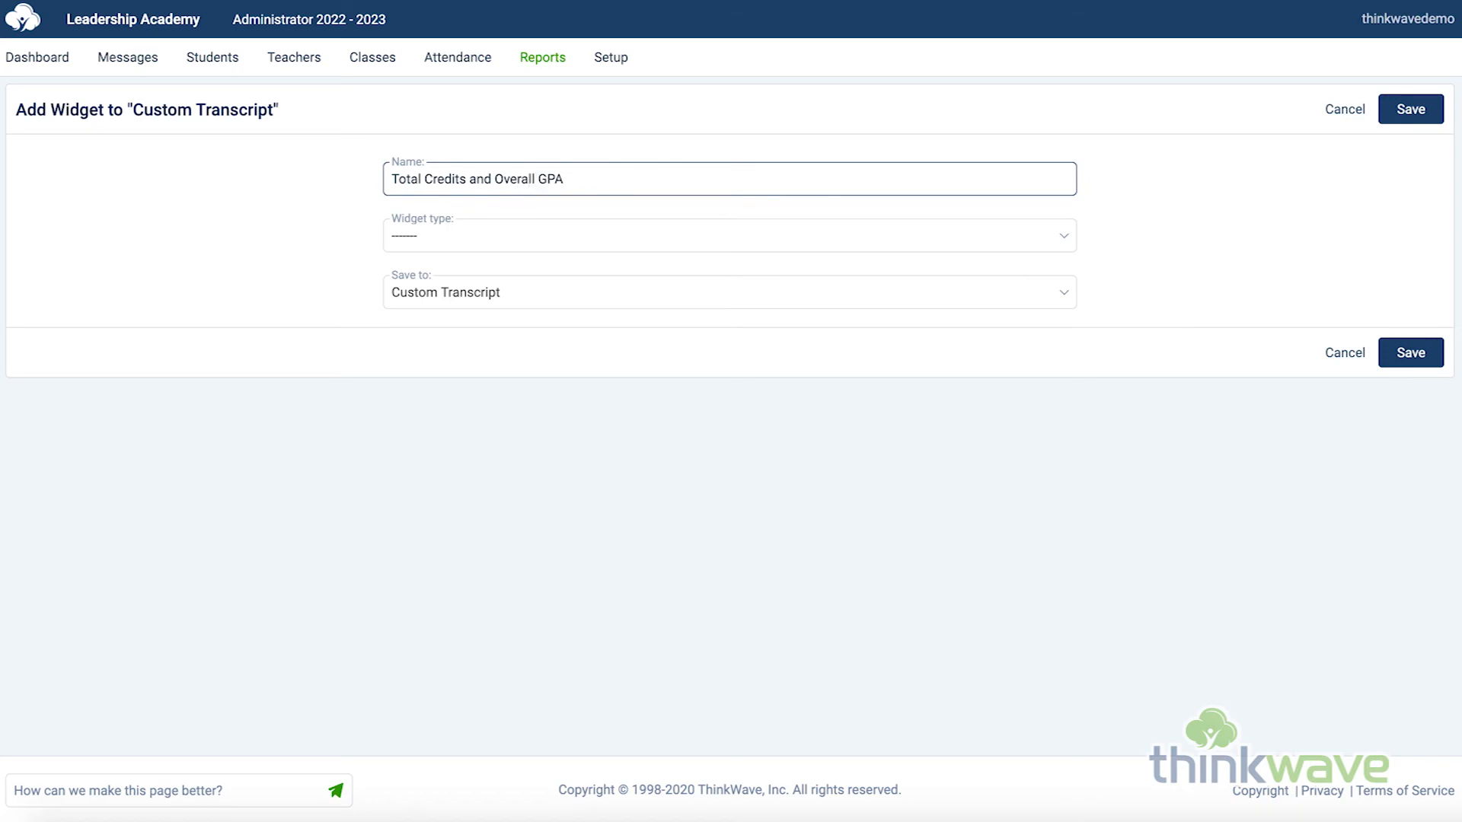
pyautogui.click(457, 235)
pyautogui.click(459, 252)
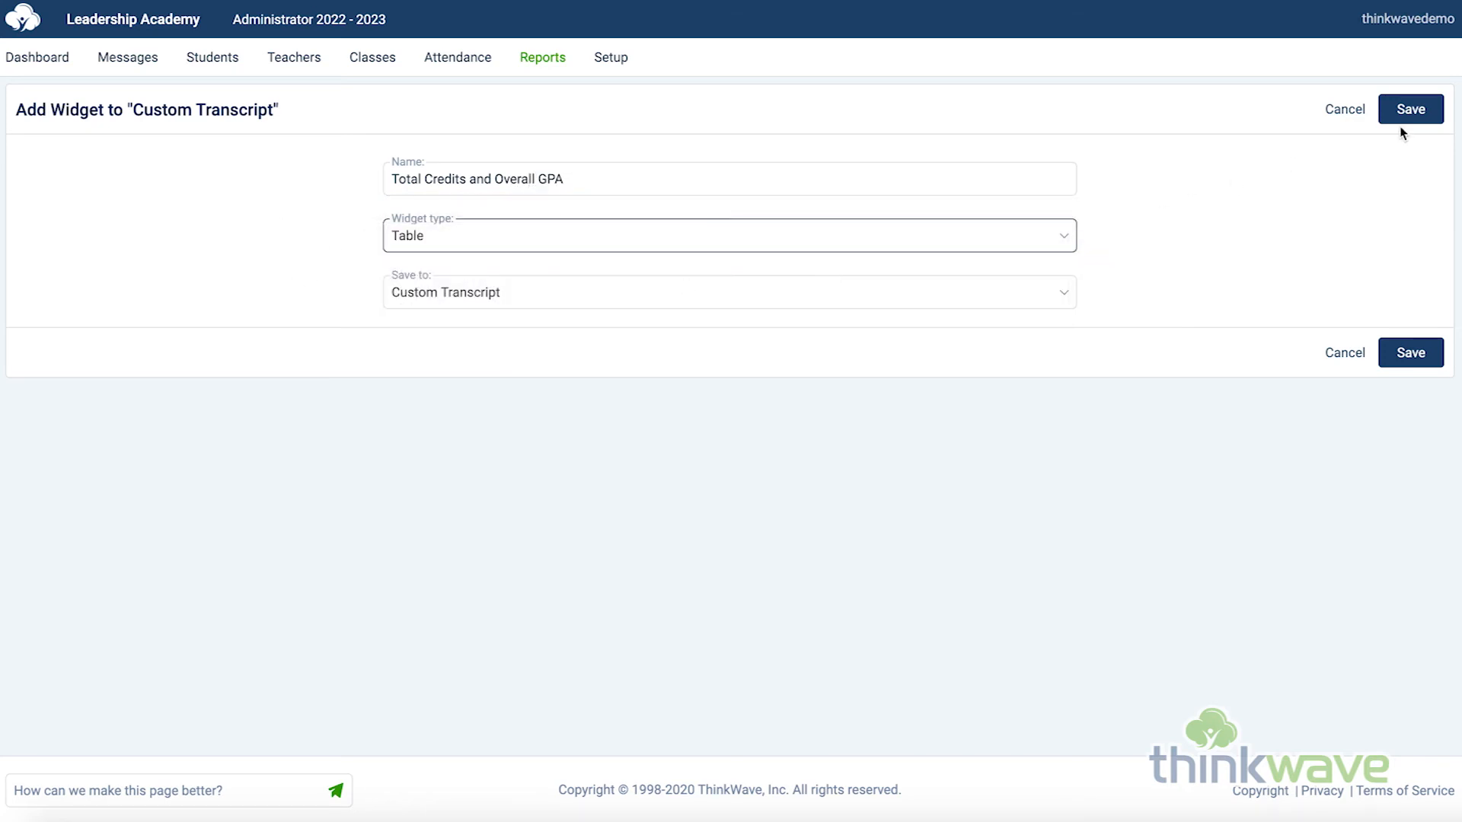
pyautogui.click(1421, 114)
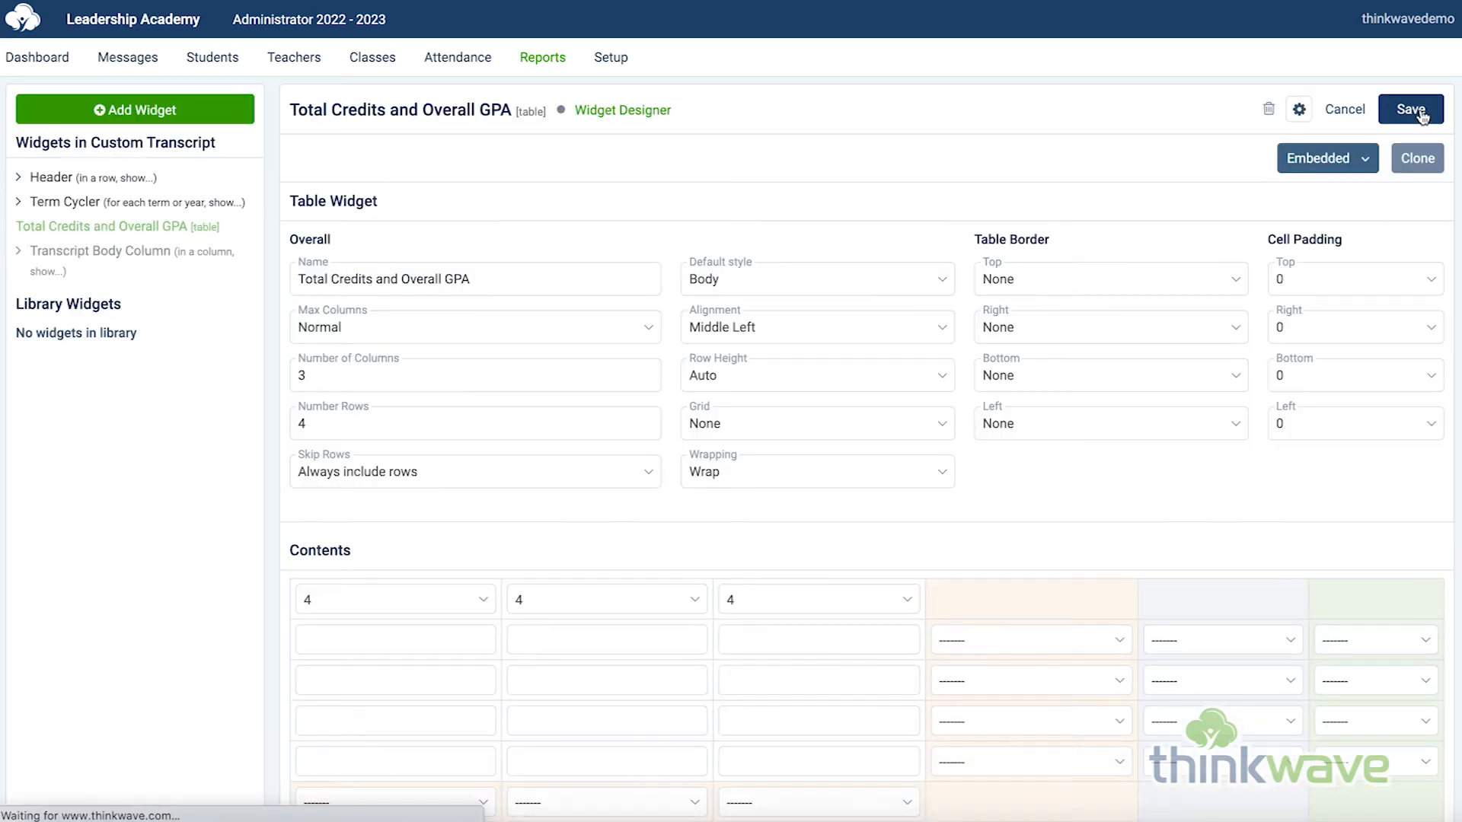
# Set the Total Credits and Overall GPA table to 2 columns and 2 rows.
pyautogui.doubleClick(373, 372)
pyautogui.write('2')
pyautogui.doubleClick(347, 415)
pyautogui.write('2')
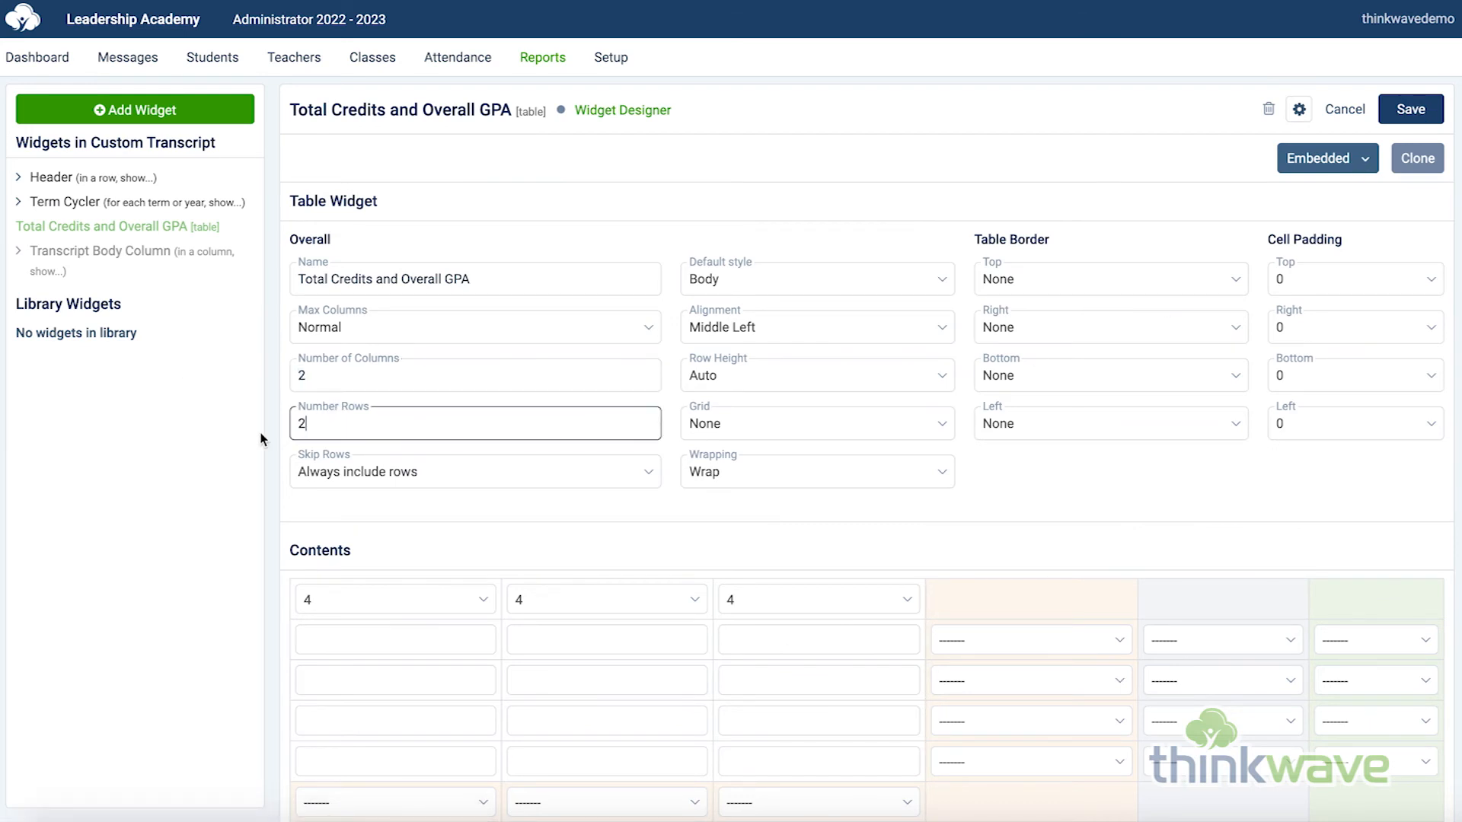
# Set the table's column widths to 4 for the first, 8 for the second and 0 for the third.
pyautogui.click(408, 597)
pyautogui.click(603, 605)
pyautogui.click(603, 604)
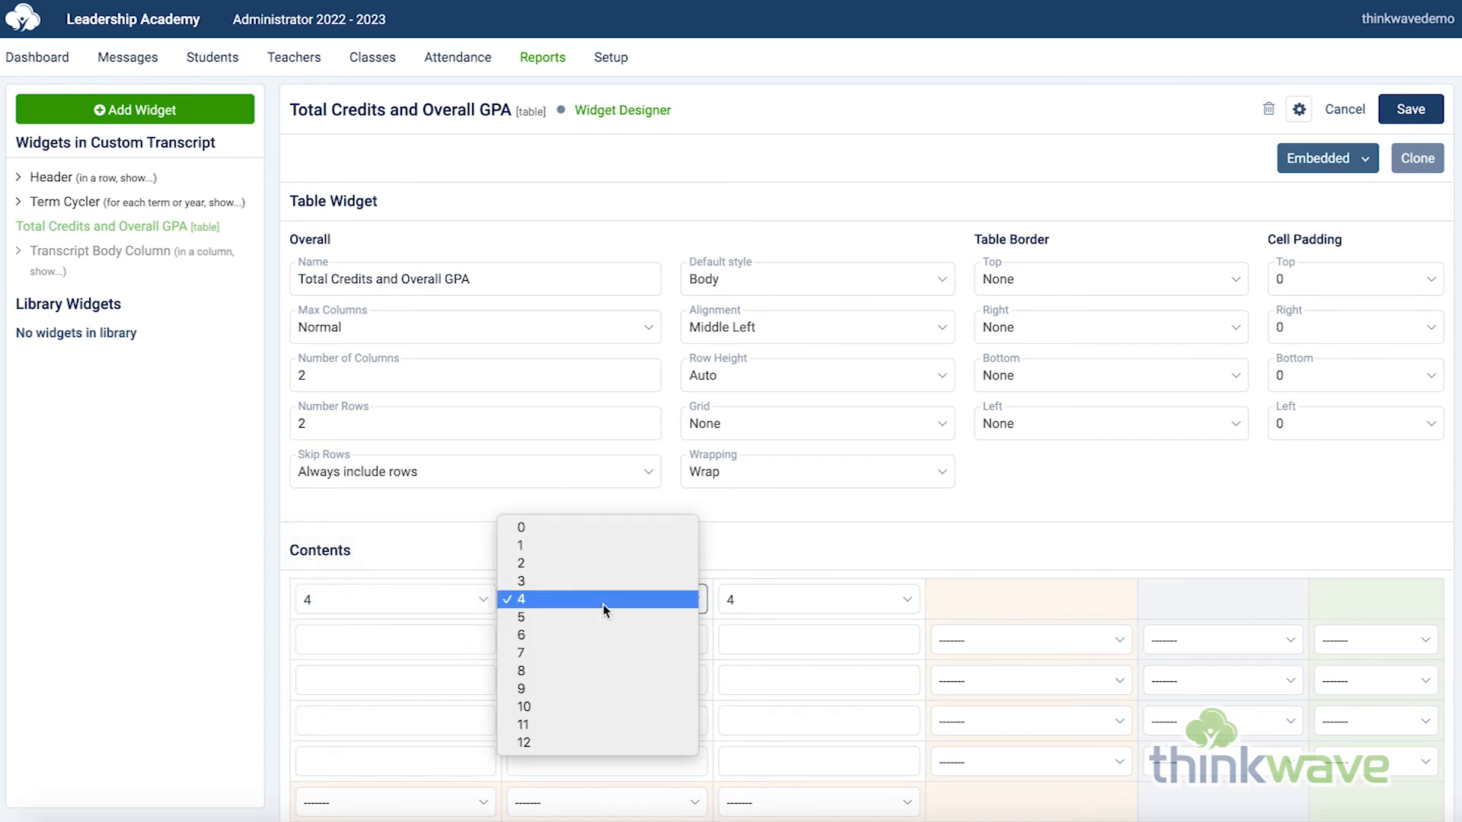
pyautogui.click(794, 598)
pyautogui.click(793, 533)
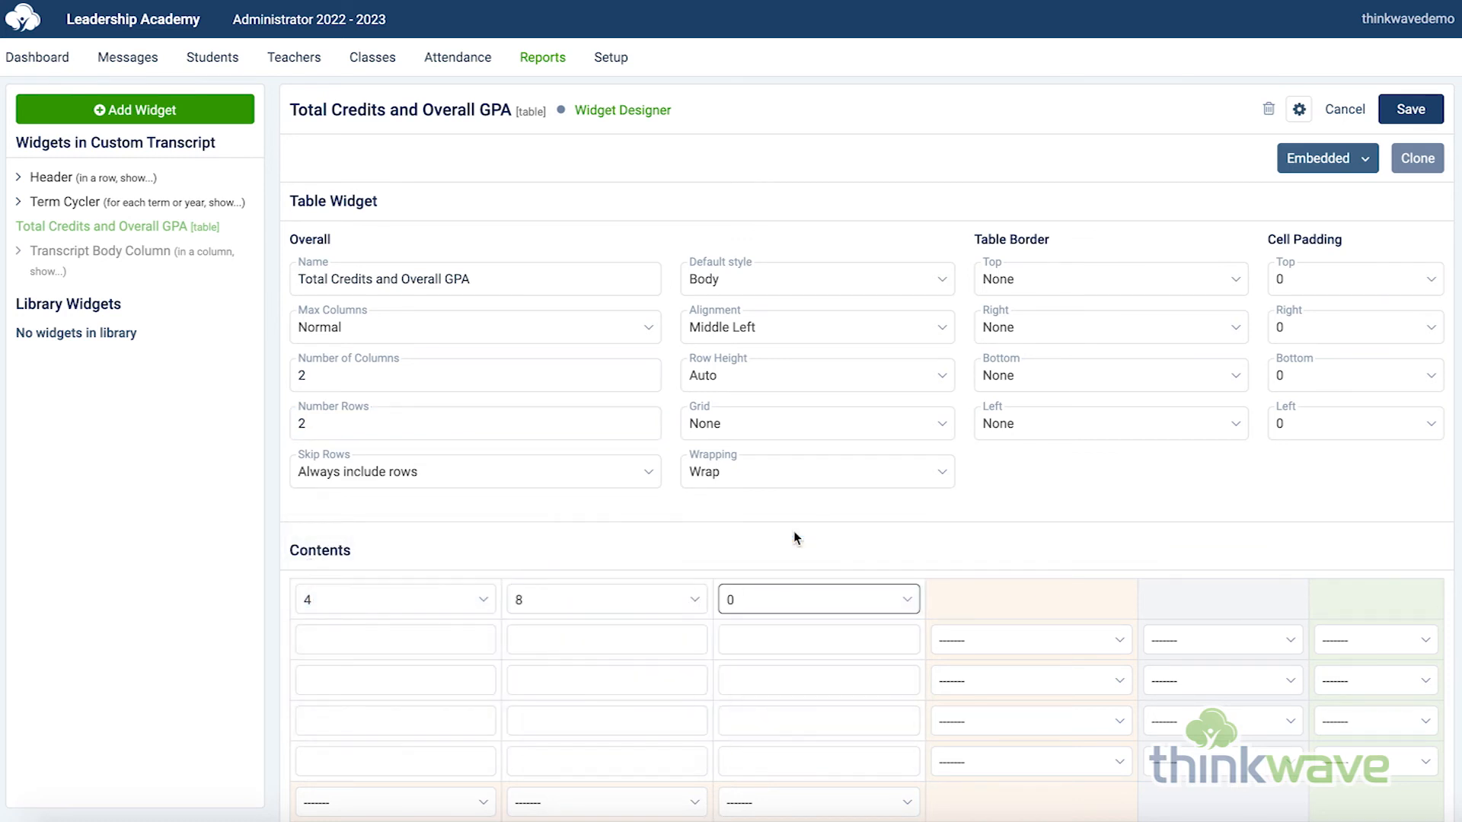
# Label the first column's cells "Total Credits:" in the first row and "Overall GPA:" in the second row.
pyautogui.click(465, 640)
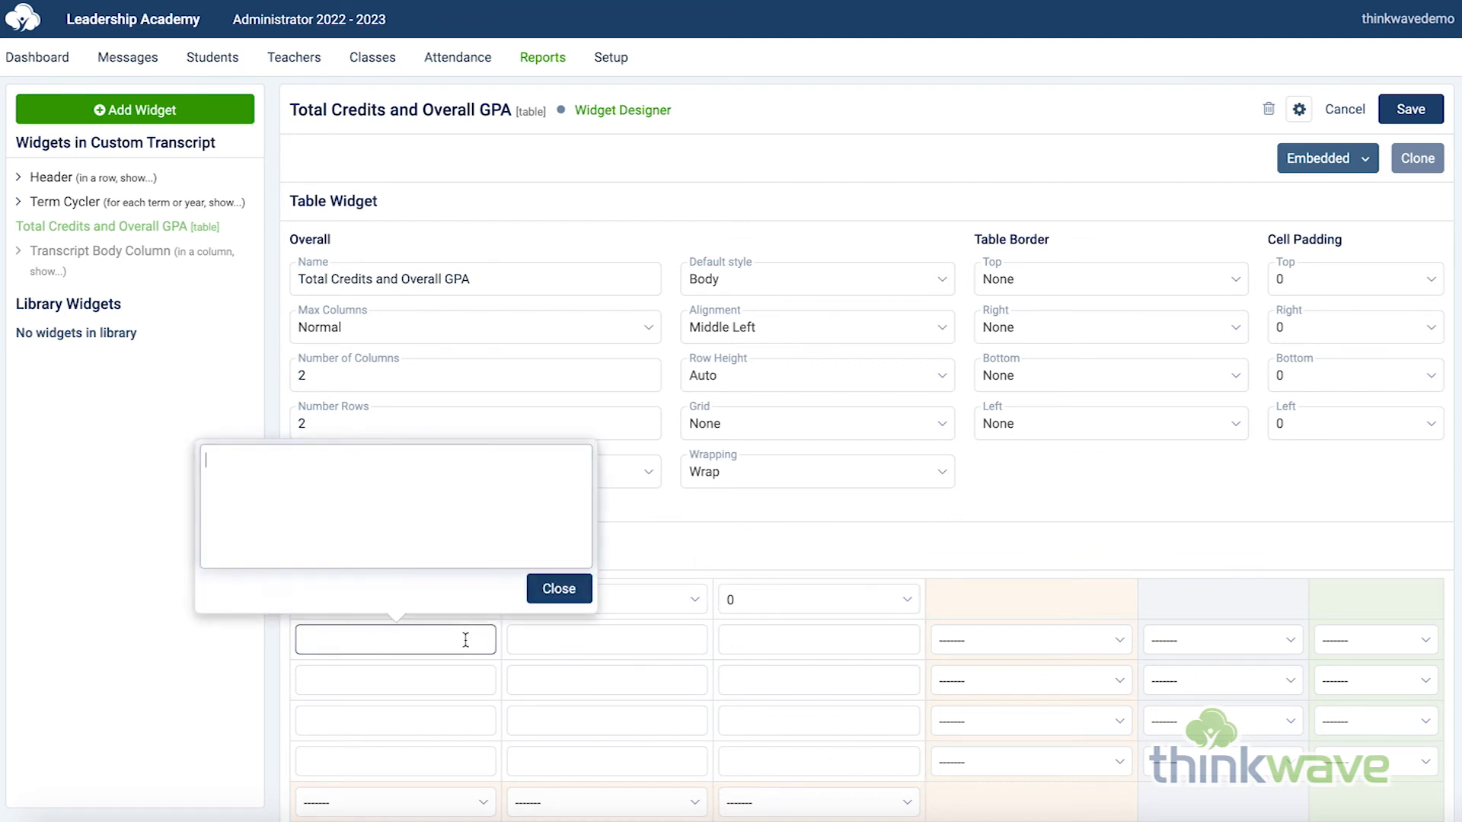
pyautogui.write('Total Credits:')
pyautogui.click(546, 588)
pyautogui.click(447, 677)
pyautogui.write('Overall GPA:')
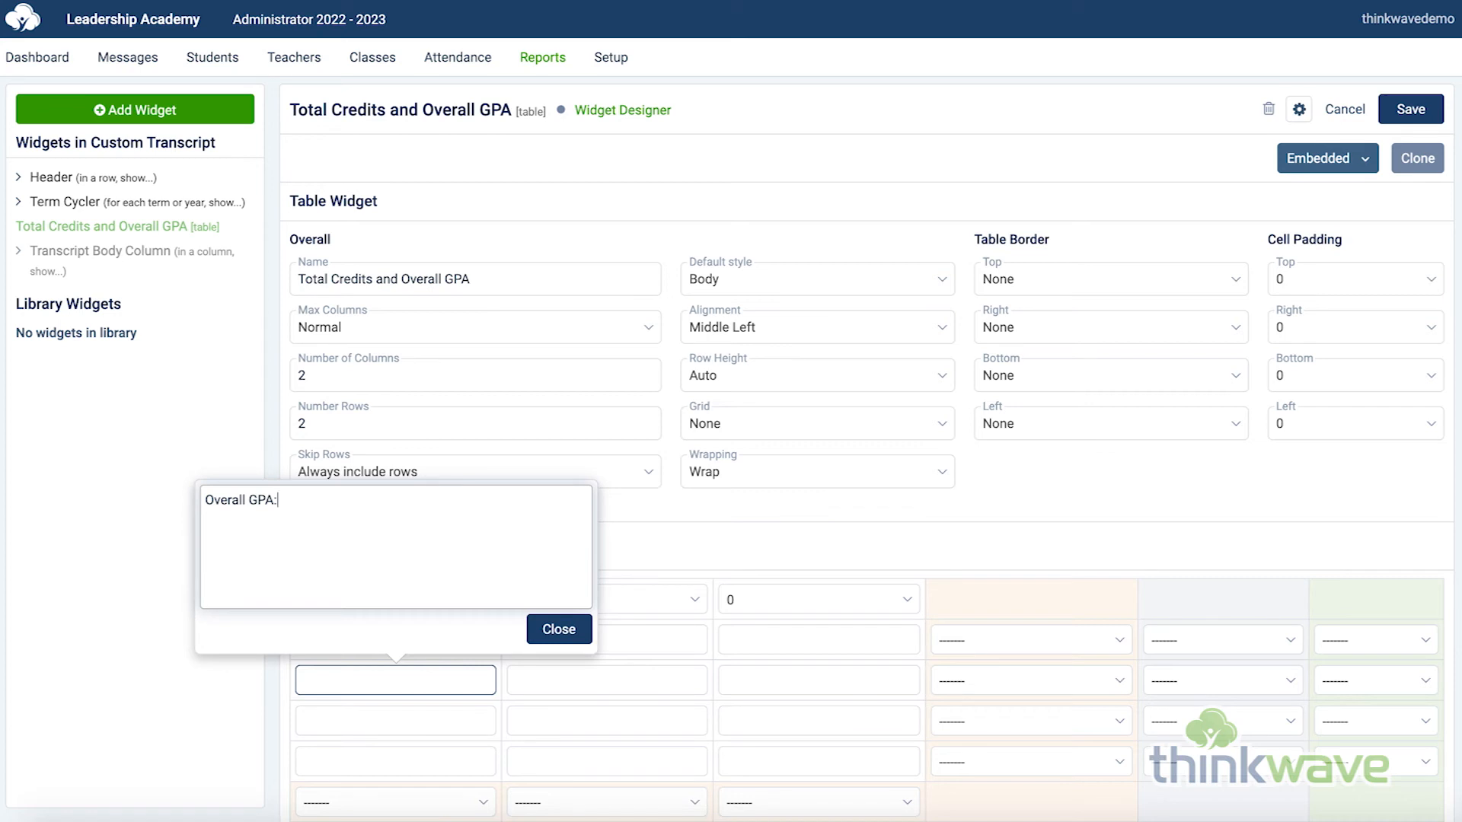
pyautogui.click(572, 630)
# Copy the {{credits_earned_cumulative}} merge function from the reference list into the cell beside "Total Credits:".
pyautogui.scroll(-20, 562, 635)
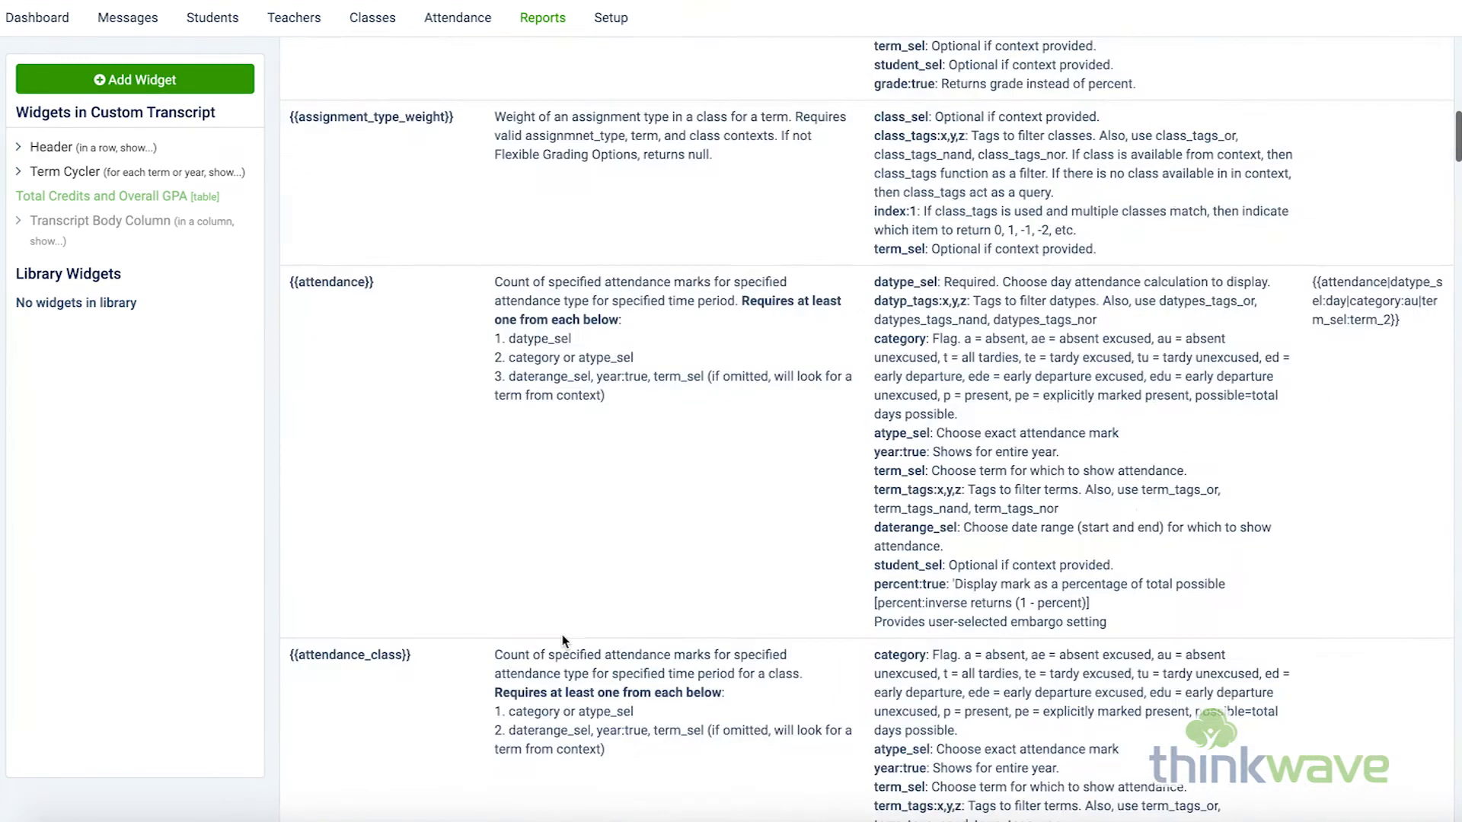
pyautogui.scroll(-3, 562, 636)
pyautogui.moveTo(470, 449); pyautogui.dragTo(302, 468)
pyautogui.hotkey('ctrl', 'c')
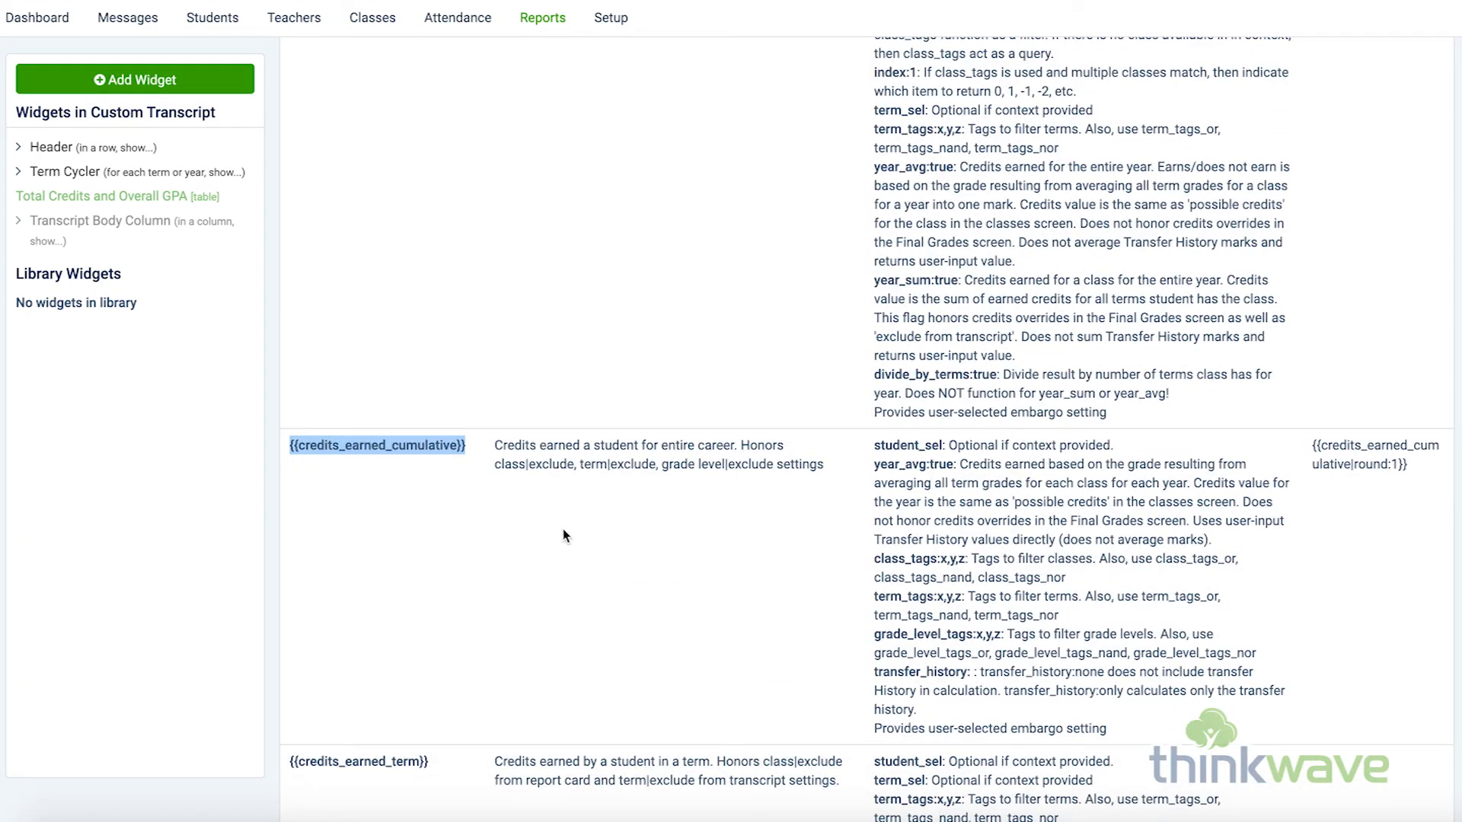
pyautogui.scroll(20, 563, 530)
pyautogui.click(578, 641)
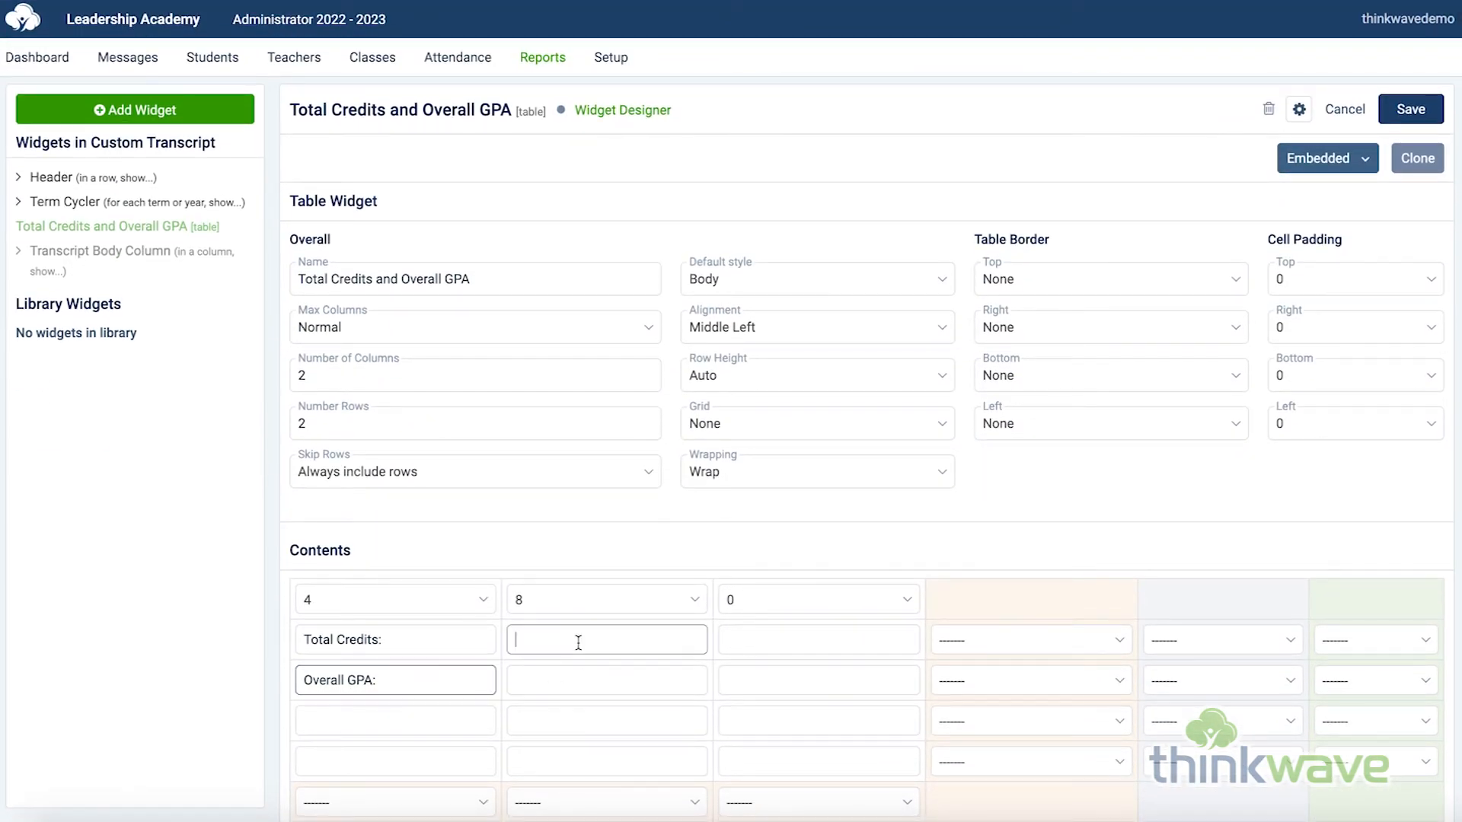
pyautogui.hotkey('ctrl', 'v')
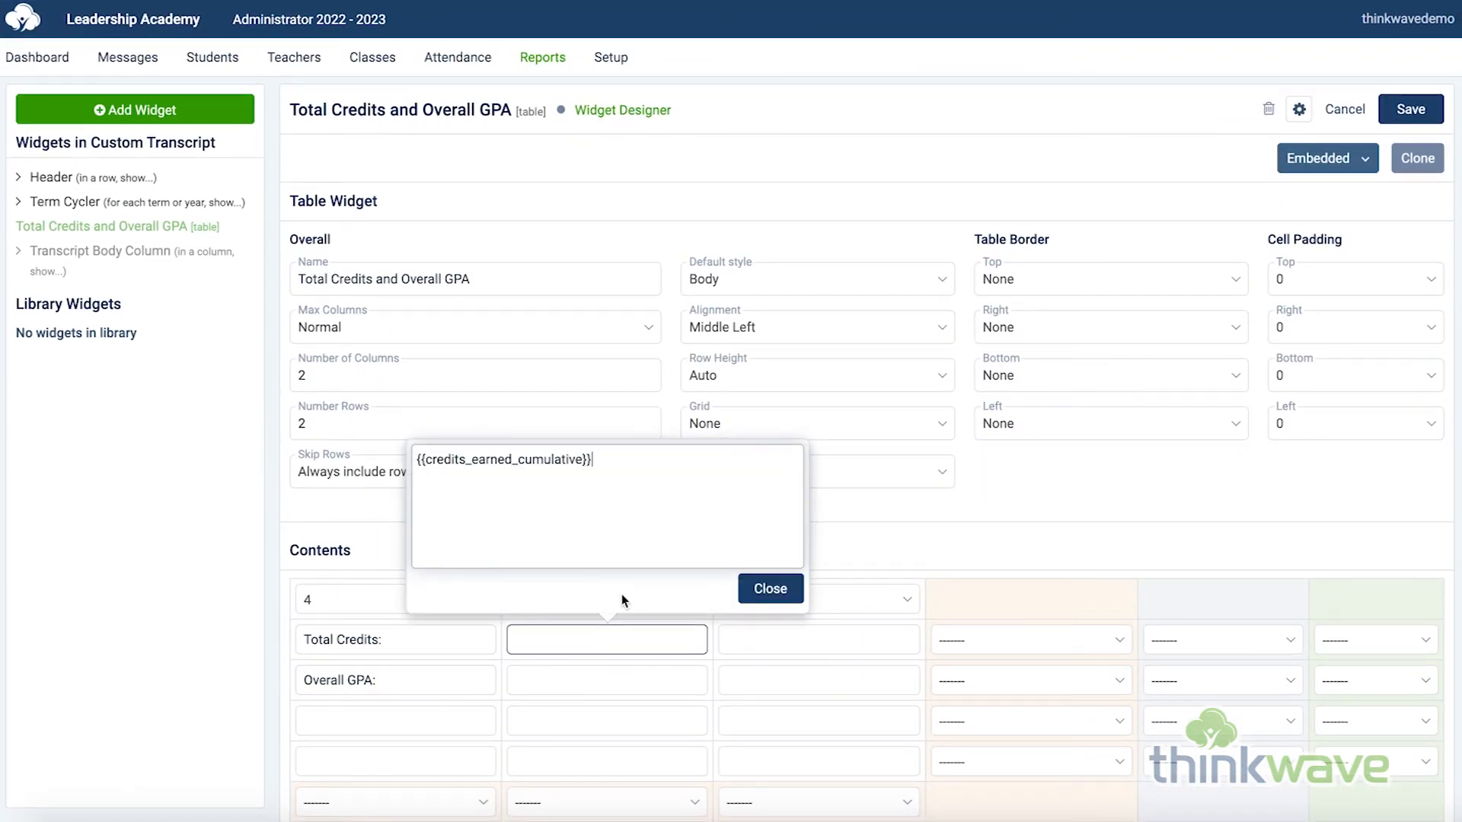
pyautogui.click(766, 591)
# Copy the {{gpa_cumulative}} merge function from the reference list into the cell beside "Overall GPA:" and save the table widget.
pyautogui.scroll(-20, 502, 687)
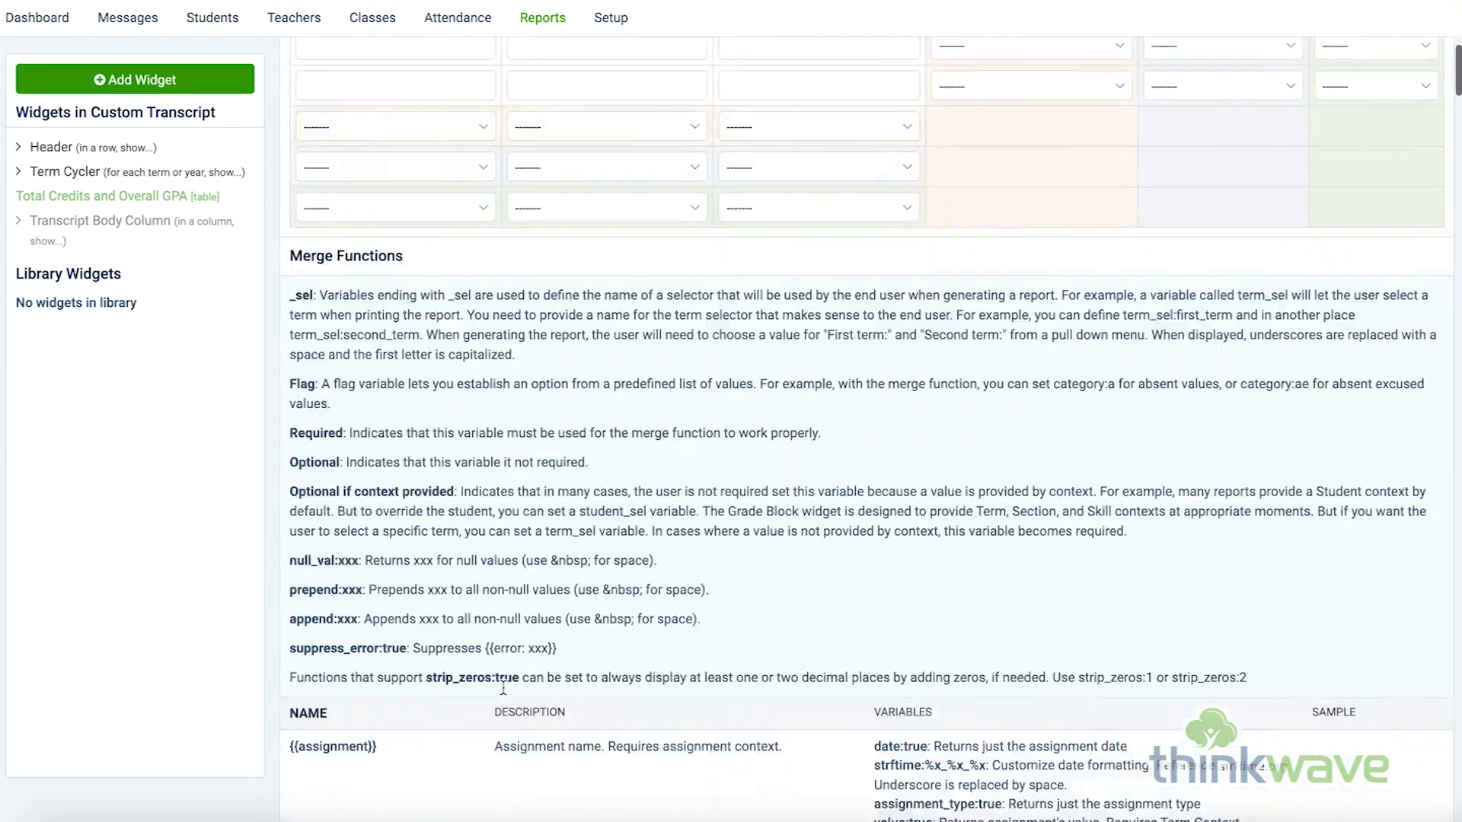
pyautogui.scroll(-10, 503, 694)
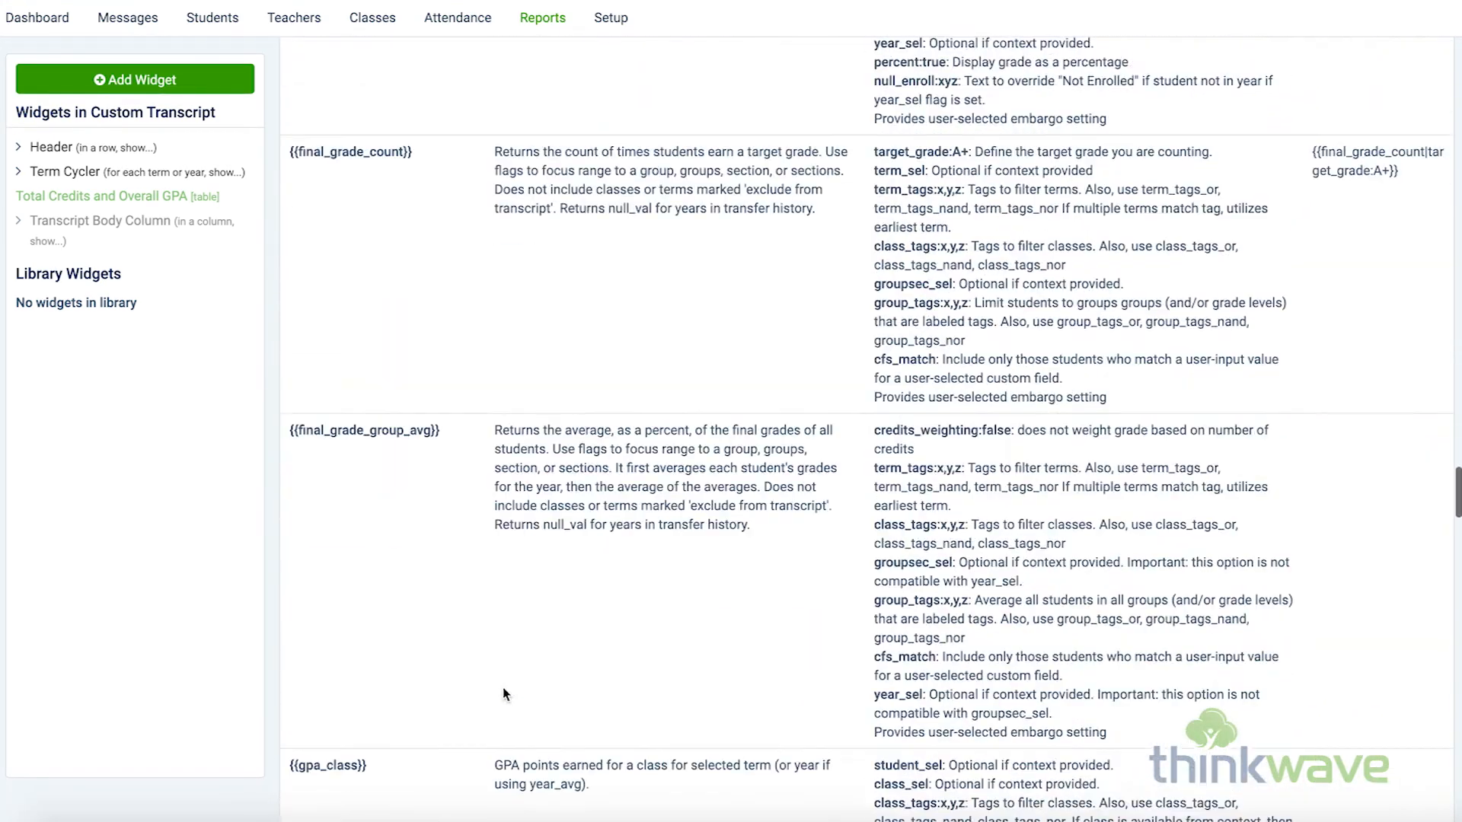
pyautogui.moveTo(401, 533); pyautogui.dragTo(292, 537)
pyautogui.hotkey('ctrl', 'c')
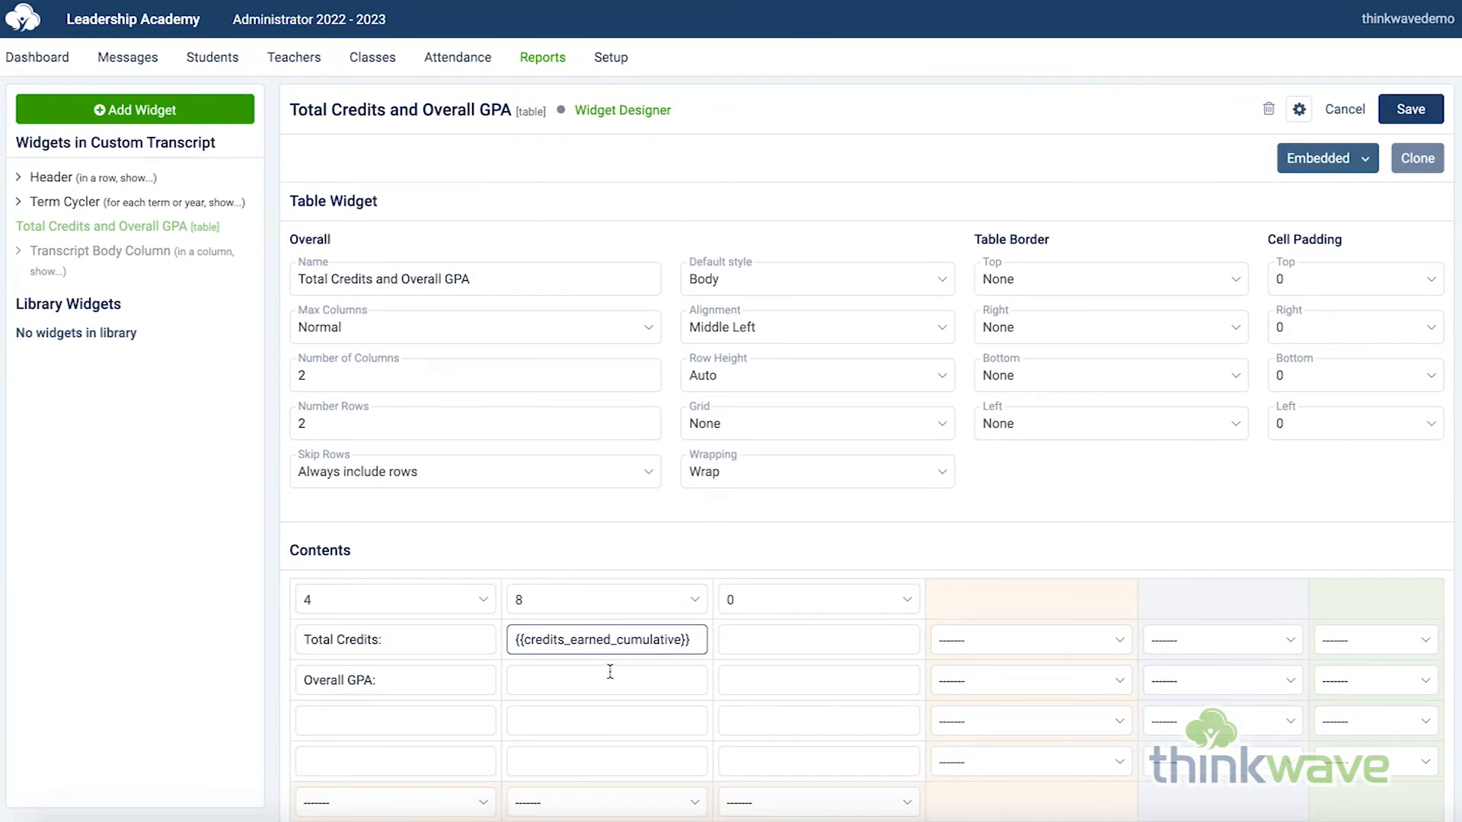
pyautogui.click(607, 679)
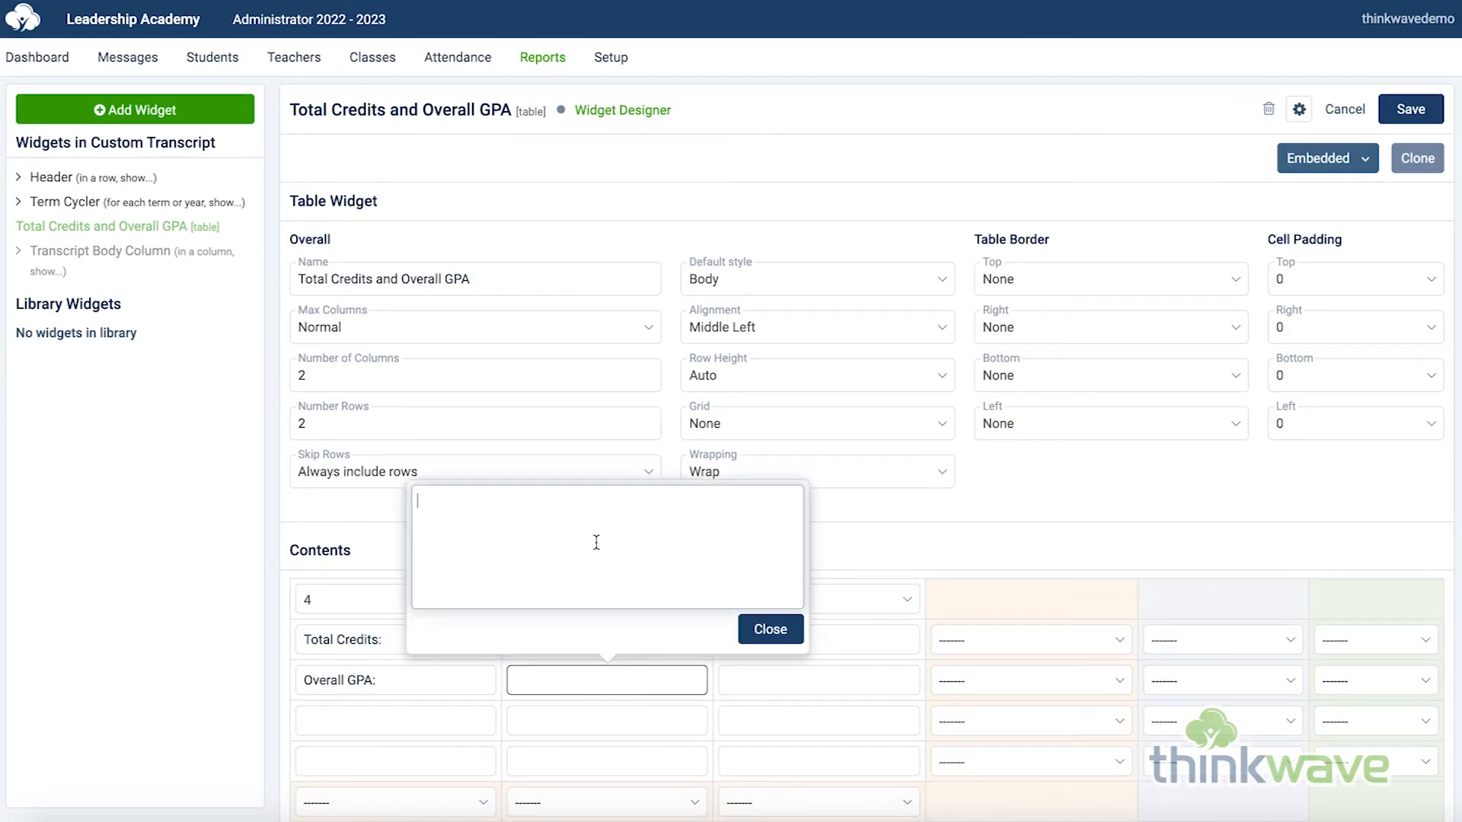
pyautogui.hotkey('ctrl', 'v')
pyautogui.click(771, 630)
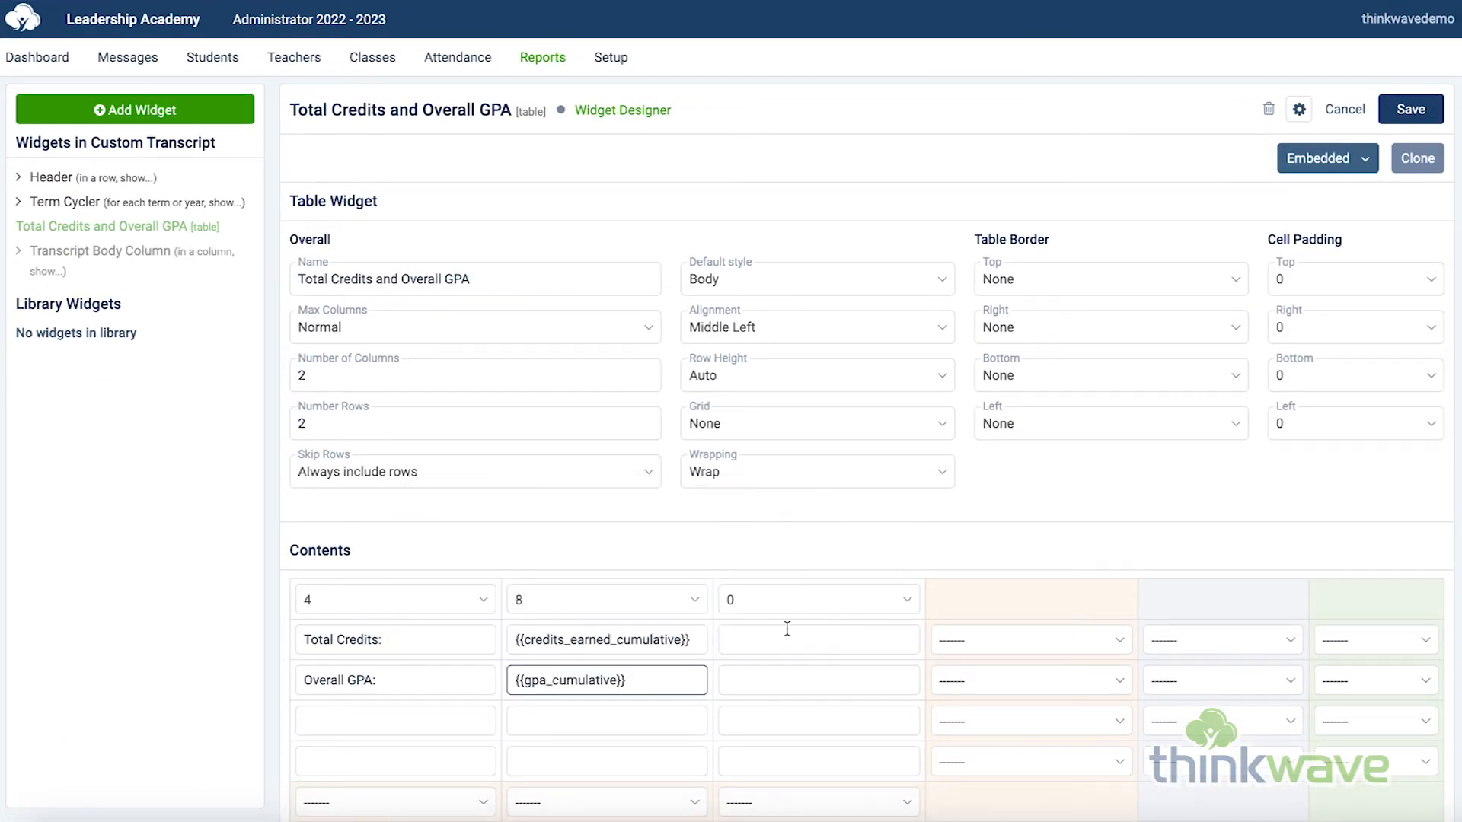
pyautogui.click(1411, 110)
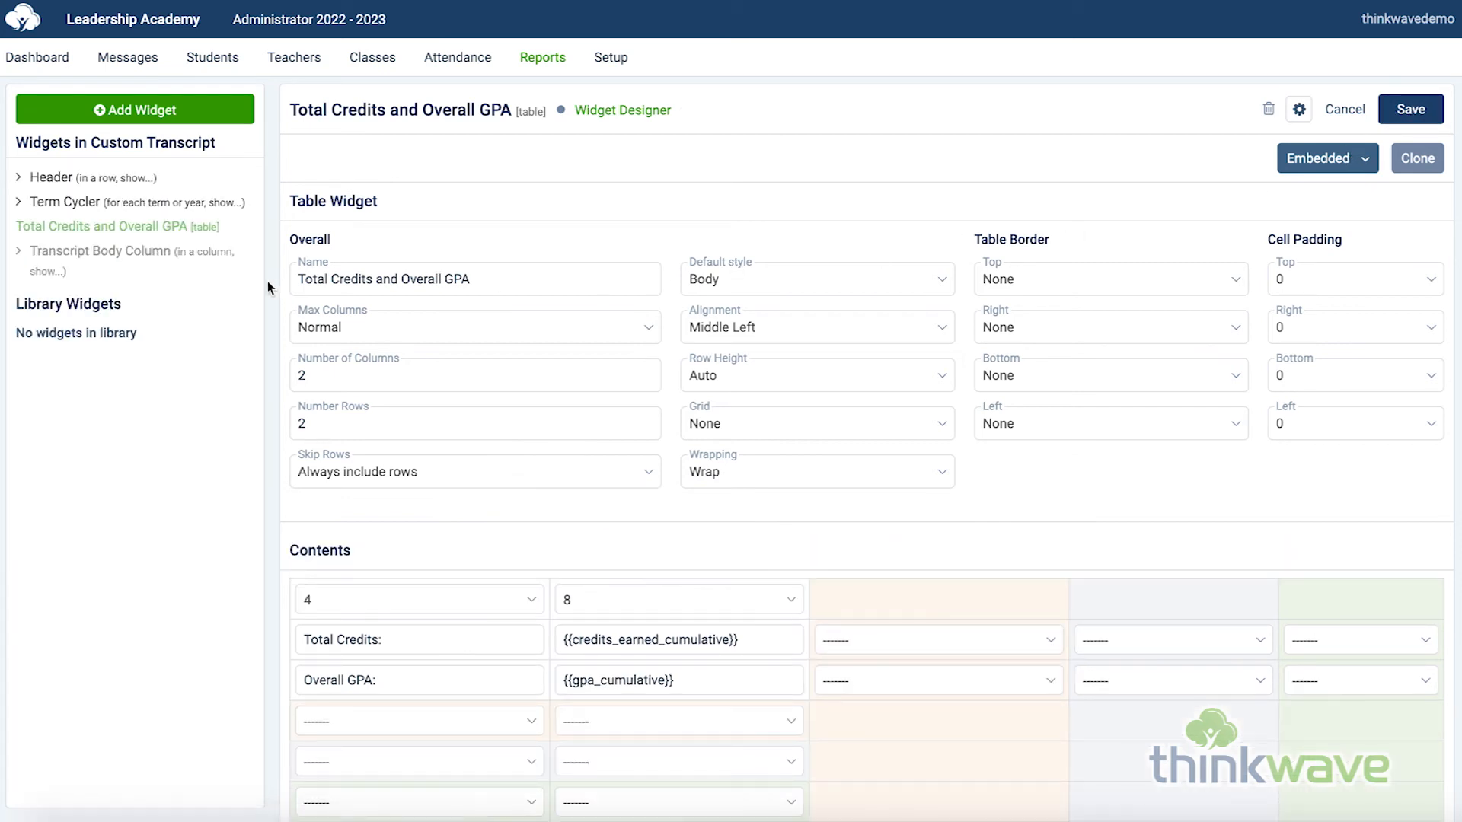
# Add the Total Credits and Overall GPA table as the second widget in the Transcript Body Column and save it.
pyautogui.click(181, 254)
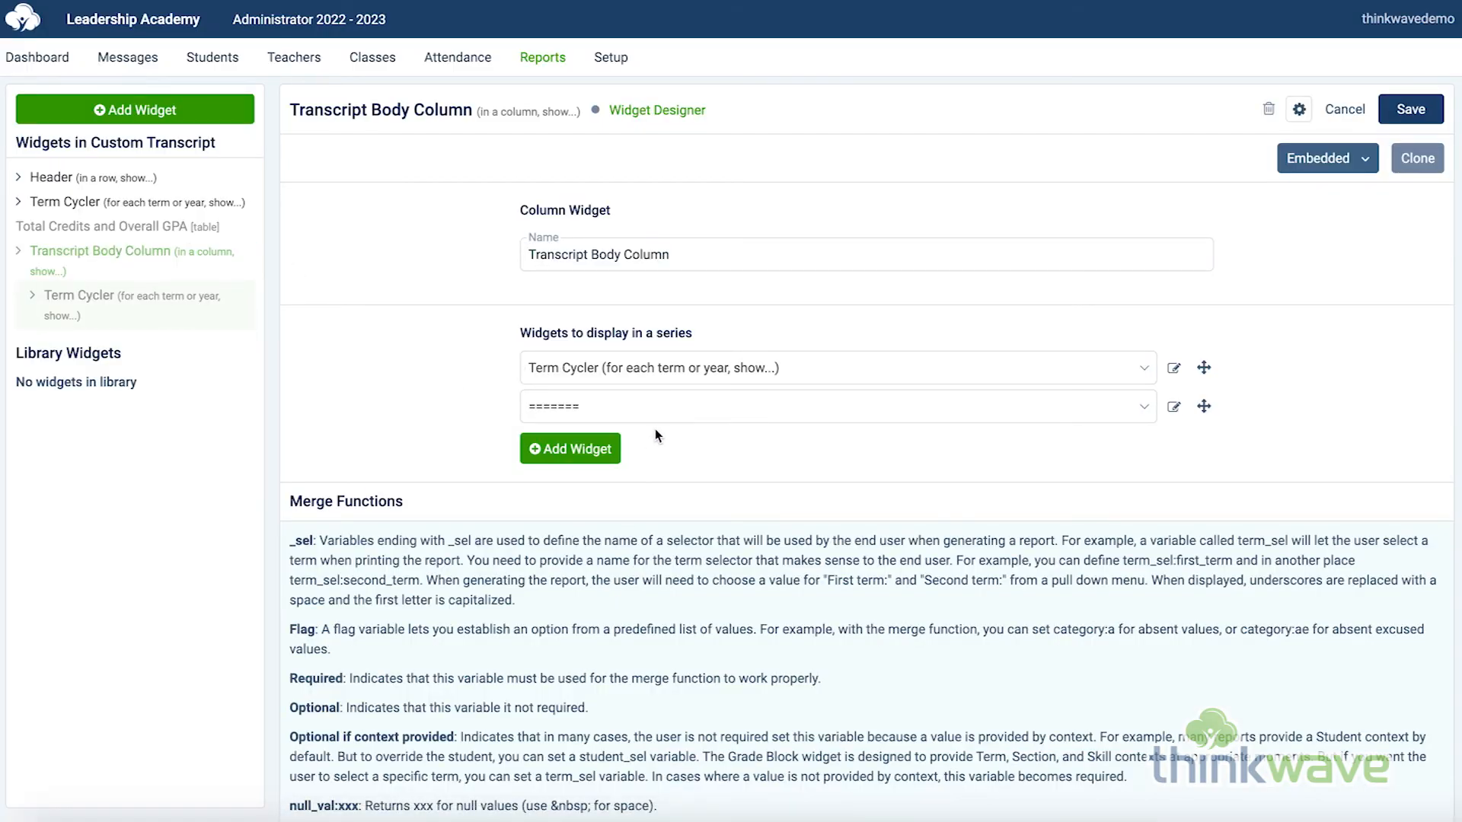
pyautogui.click(673, 417)
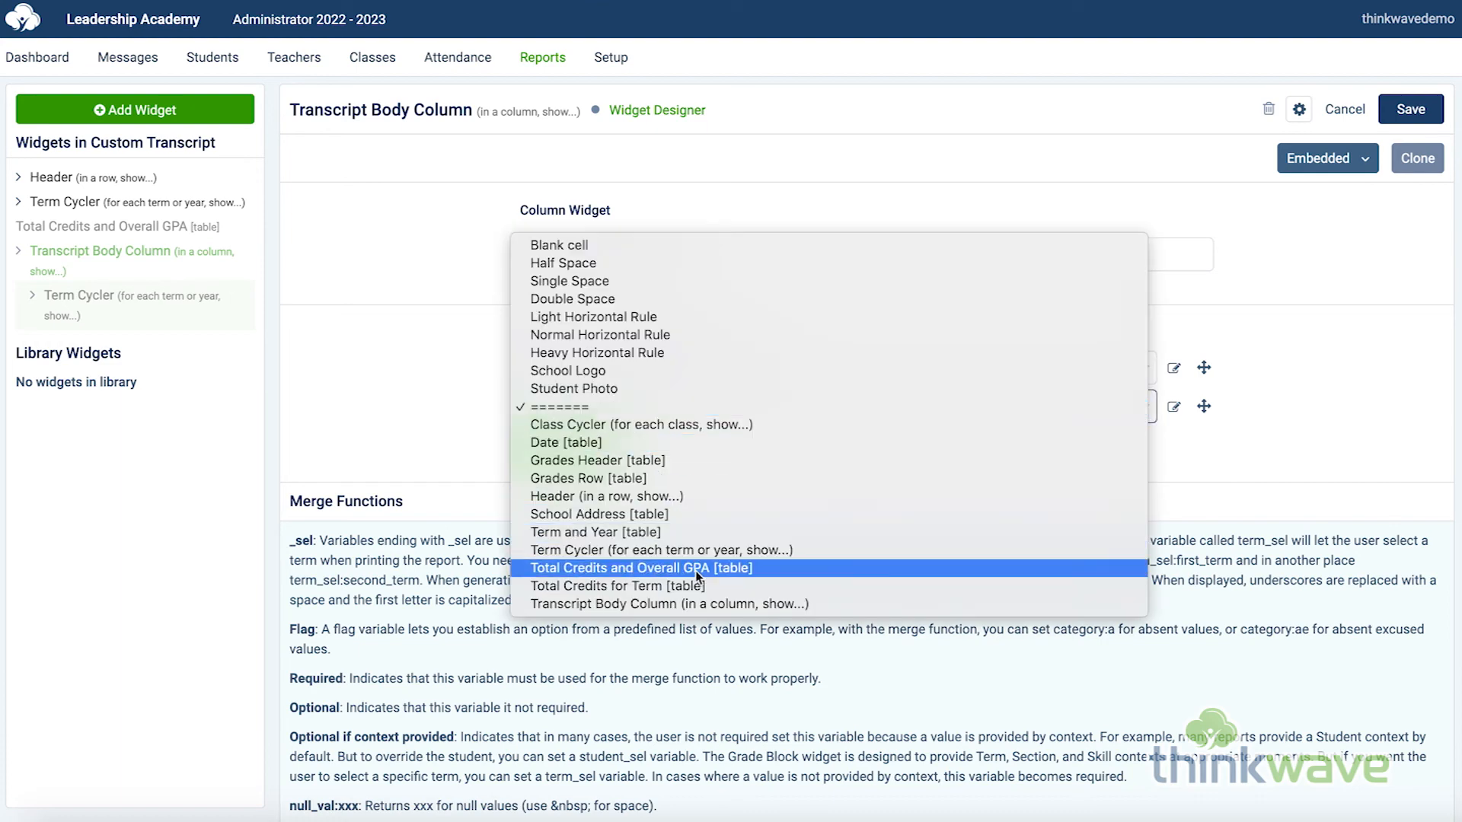
pyautogui.click(741, 564)
pyautogui.click(1403, 113)
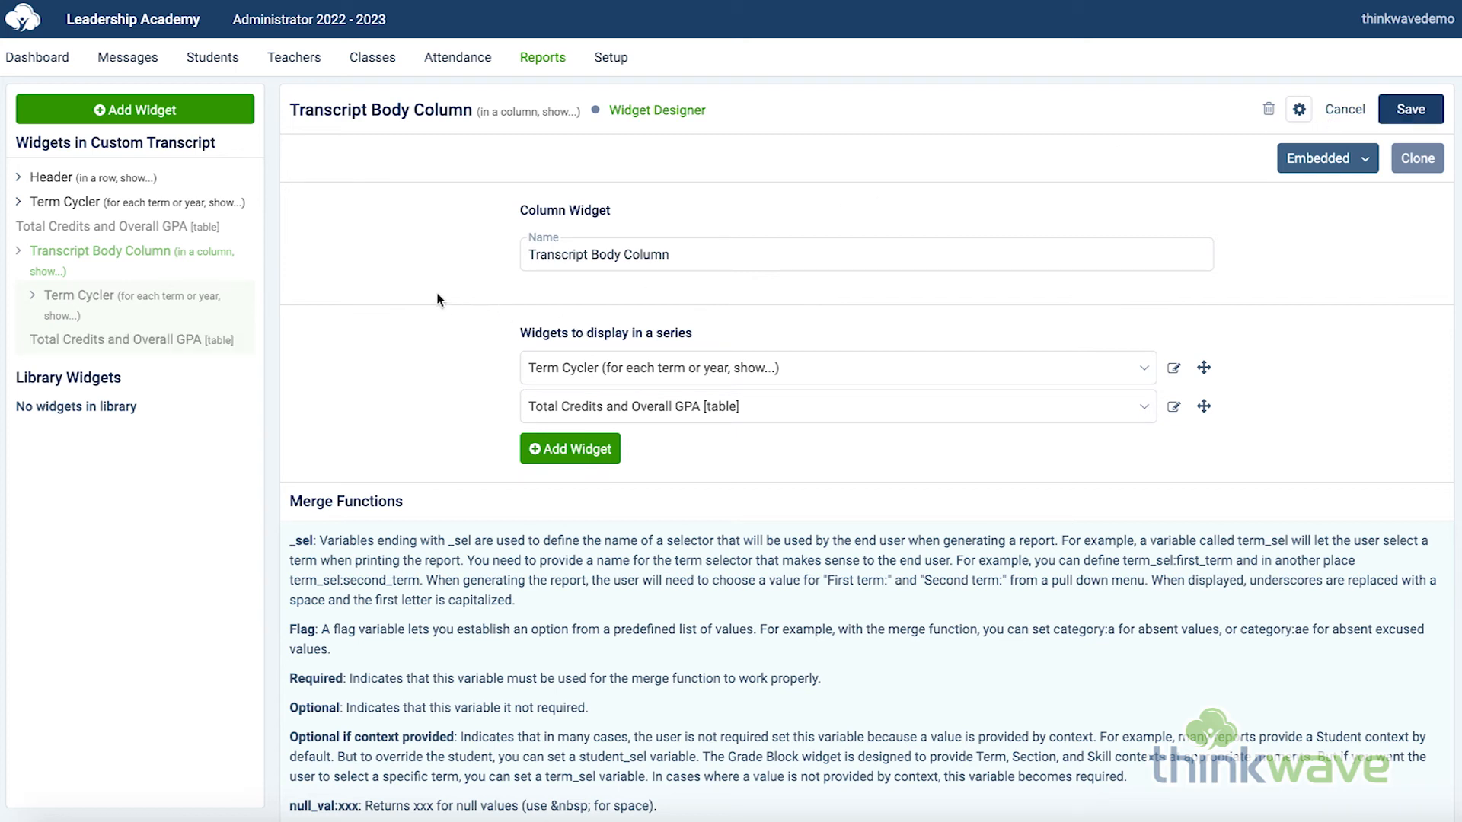
# Return to the report layout and place the Transcript Body Column widget in the first cell of the 8/12 row.
pyautogui.click(634, 115)
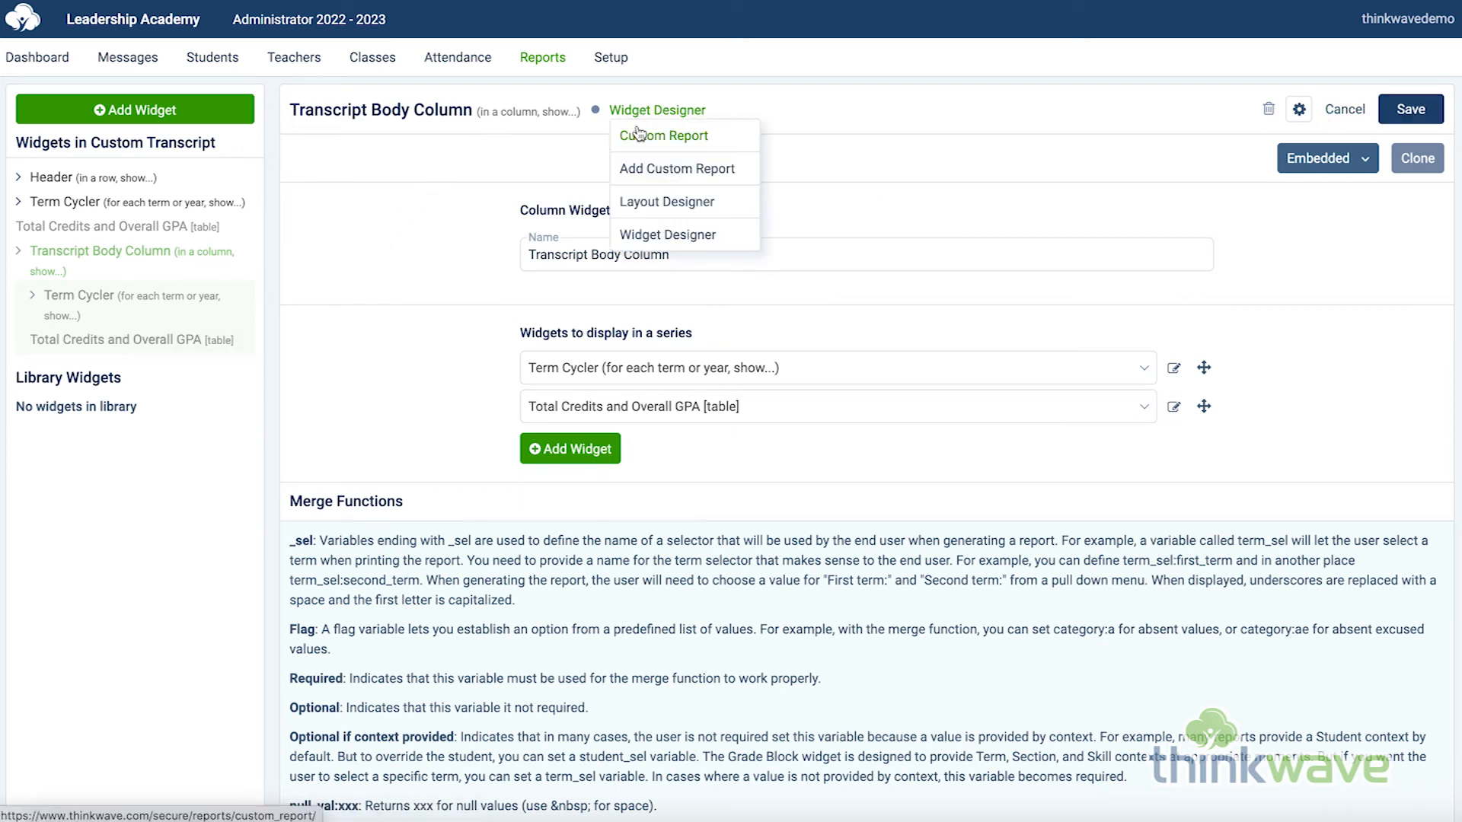
pyautogui.click(653, 202)
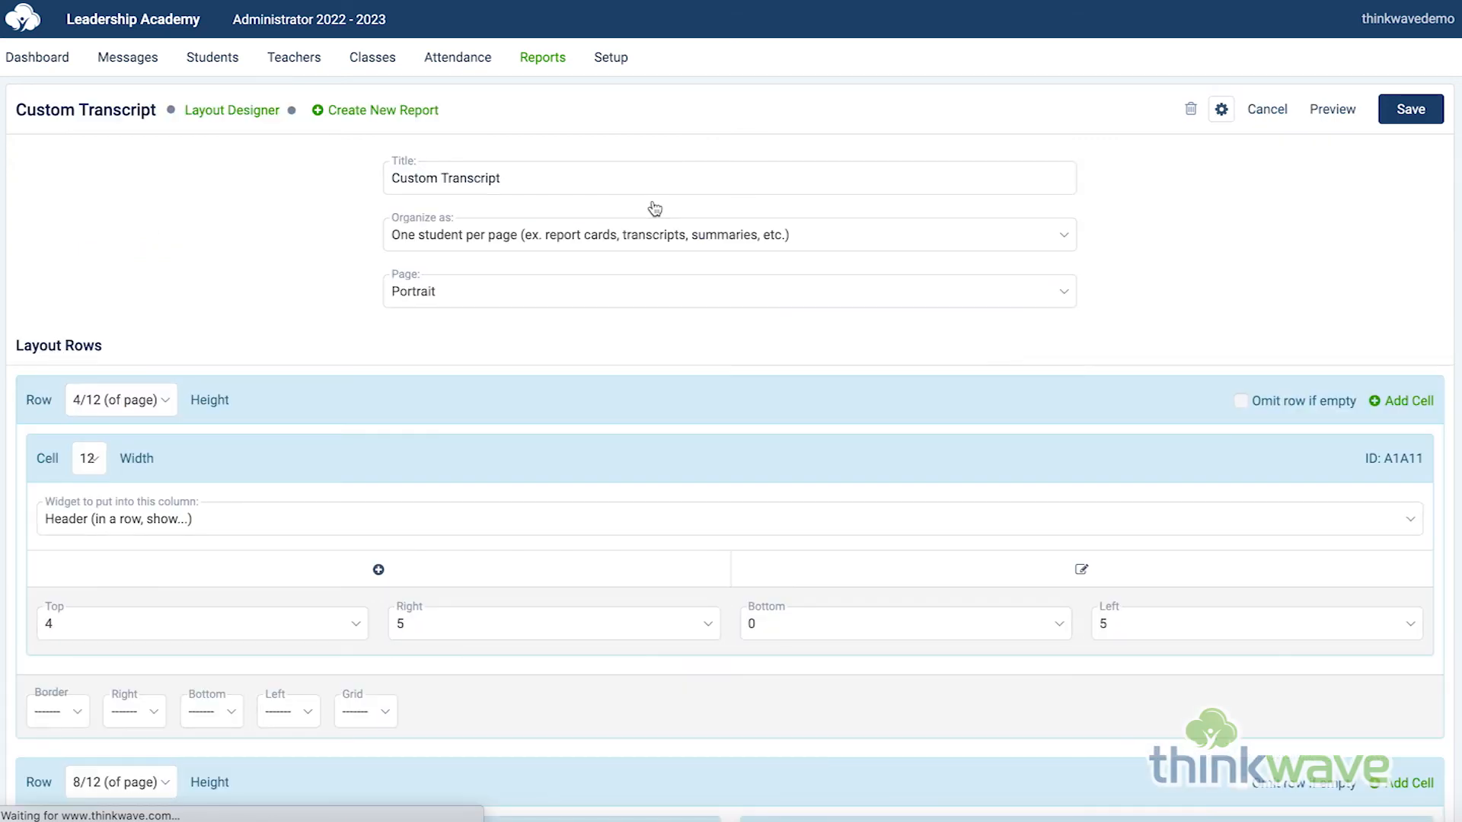
pyautogui.scroll(-1, 562, 460)
pyautogui.scroll(-4, 556, 467)
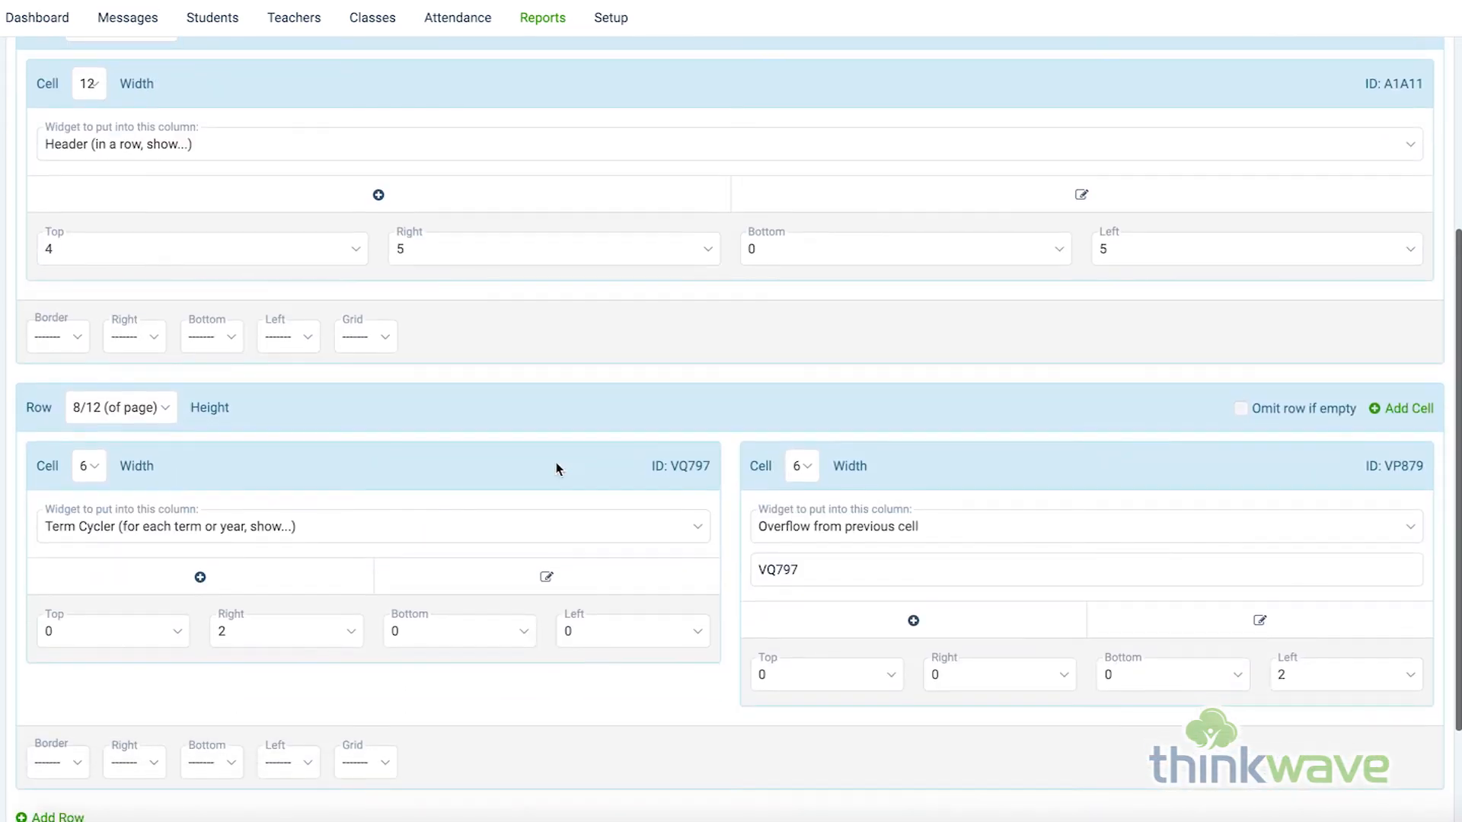
pyautogui.click(373, 527)
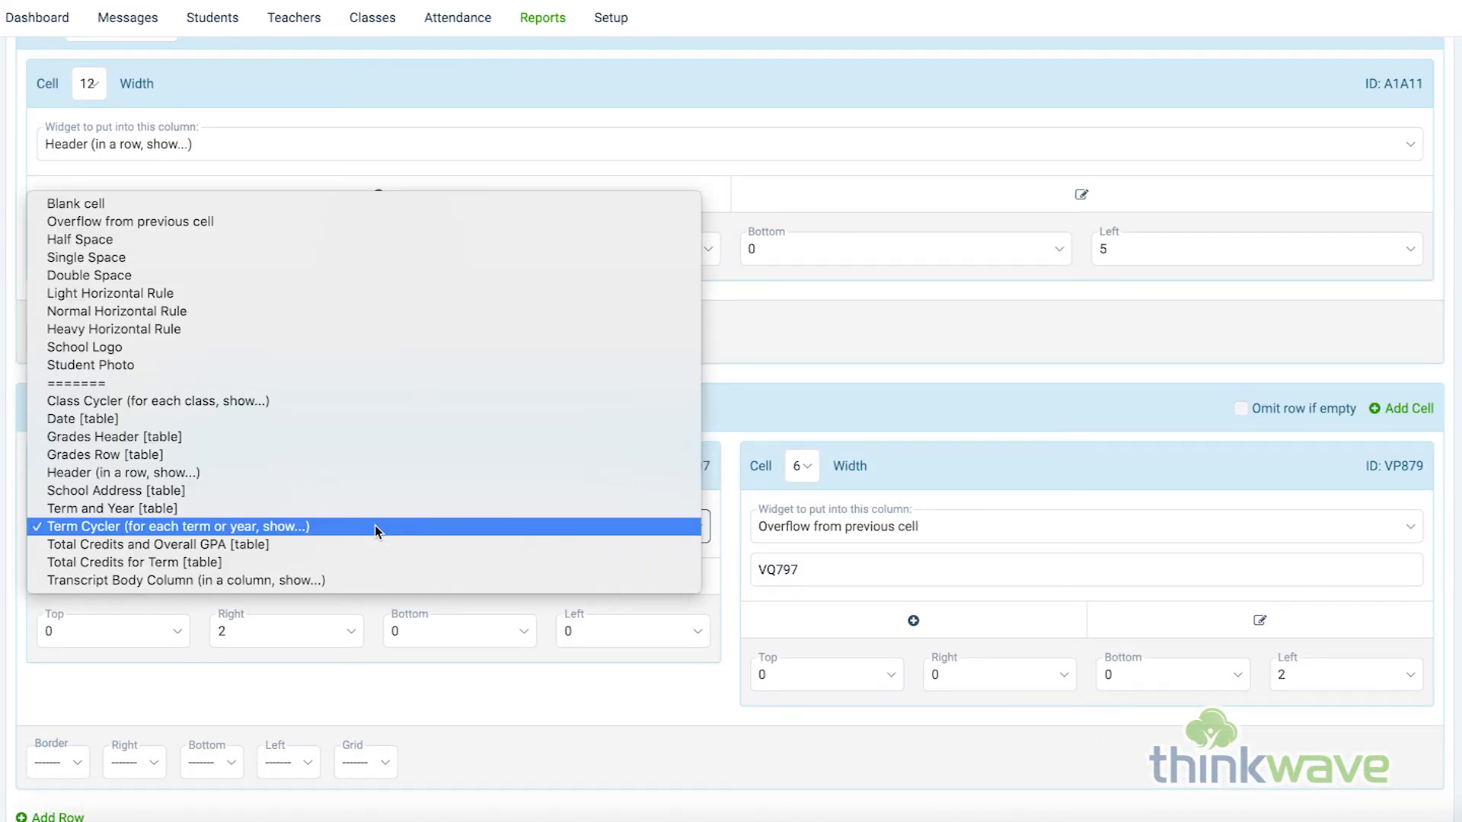
pyautogui.click(383, 579)
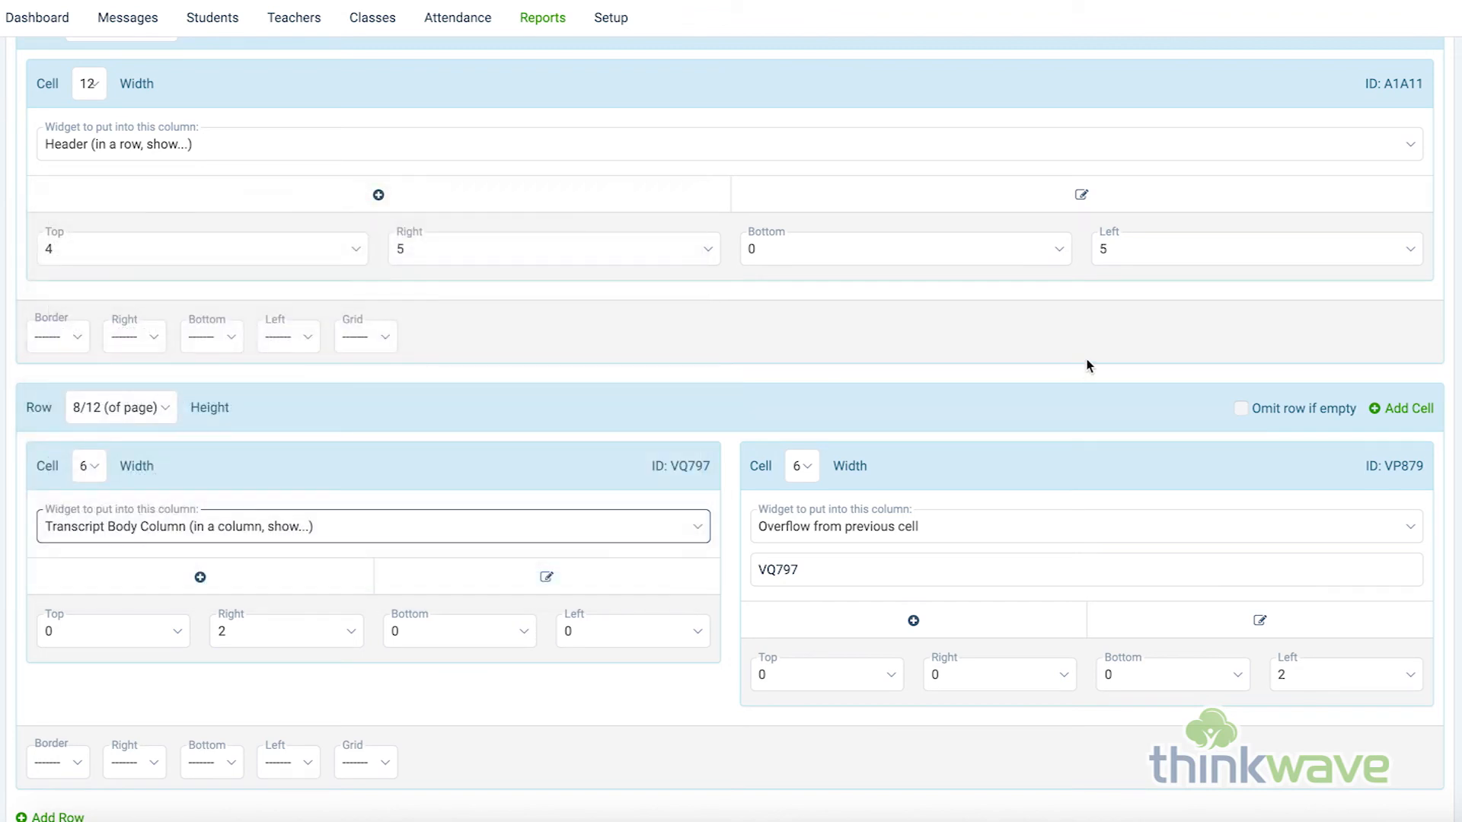
pyautogui.scroll(5, 1312, 241)
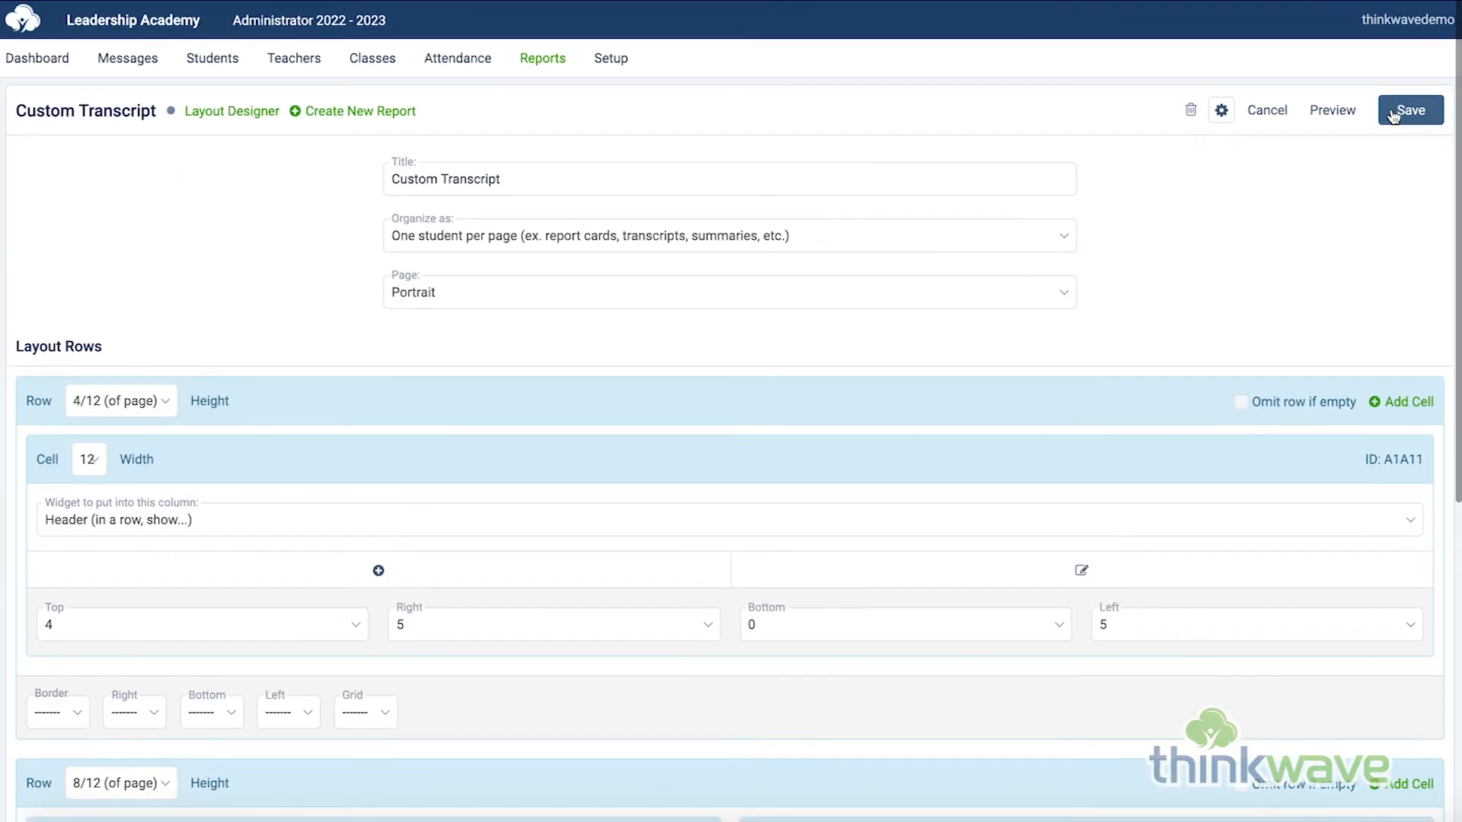
# Add a third layout row with Dynamic height and set its cell's widget to Overflow from previous cell.
pyautogui.scroll(-7, 317, 382)
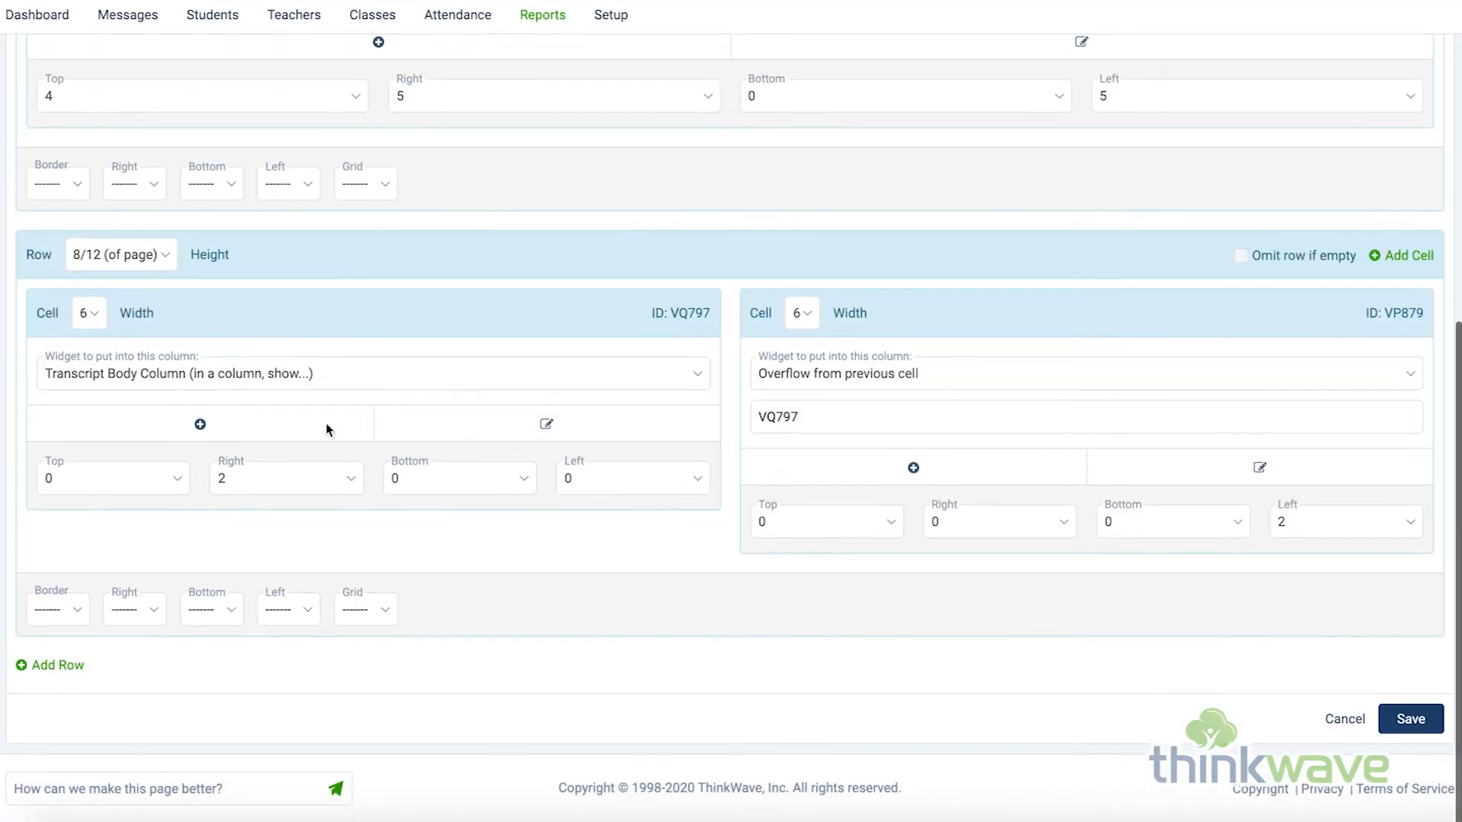
pyautogui.click(48, 669)
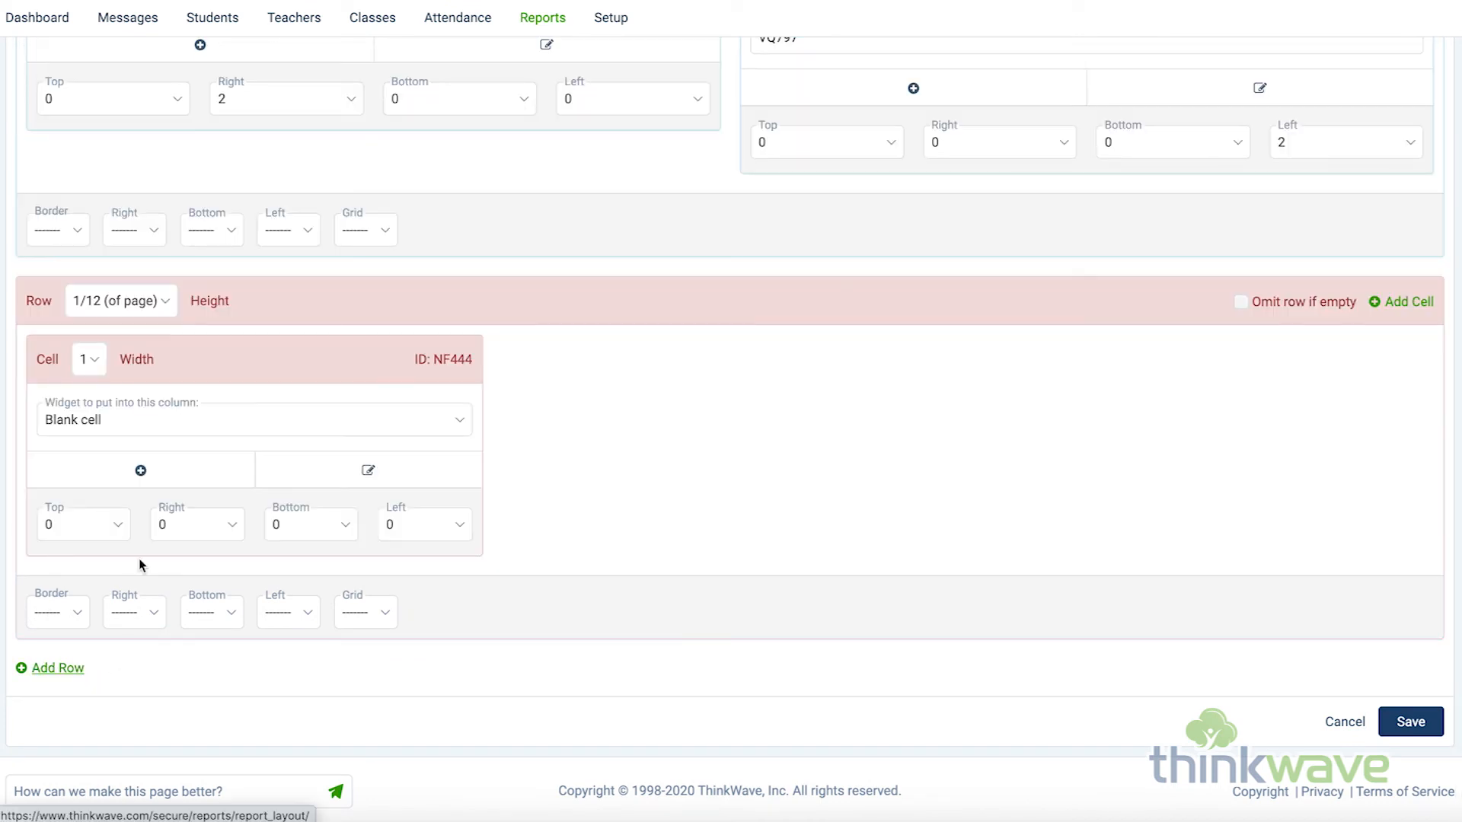
pyautogui.click(151, 304)
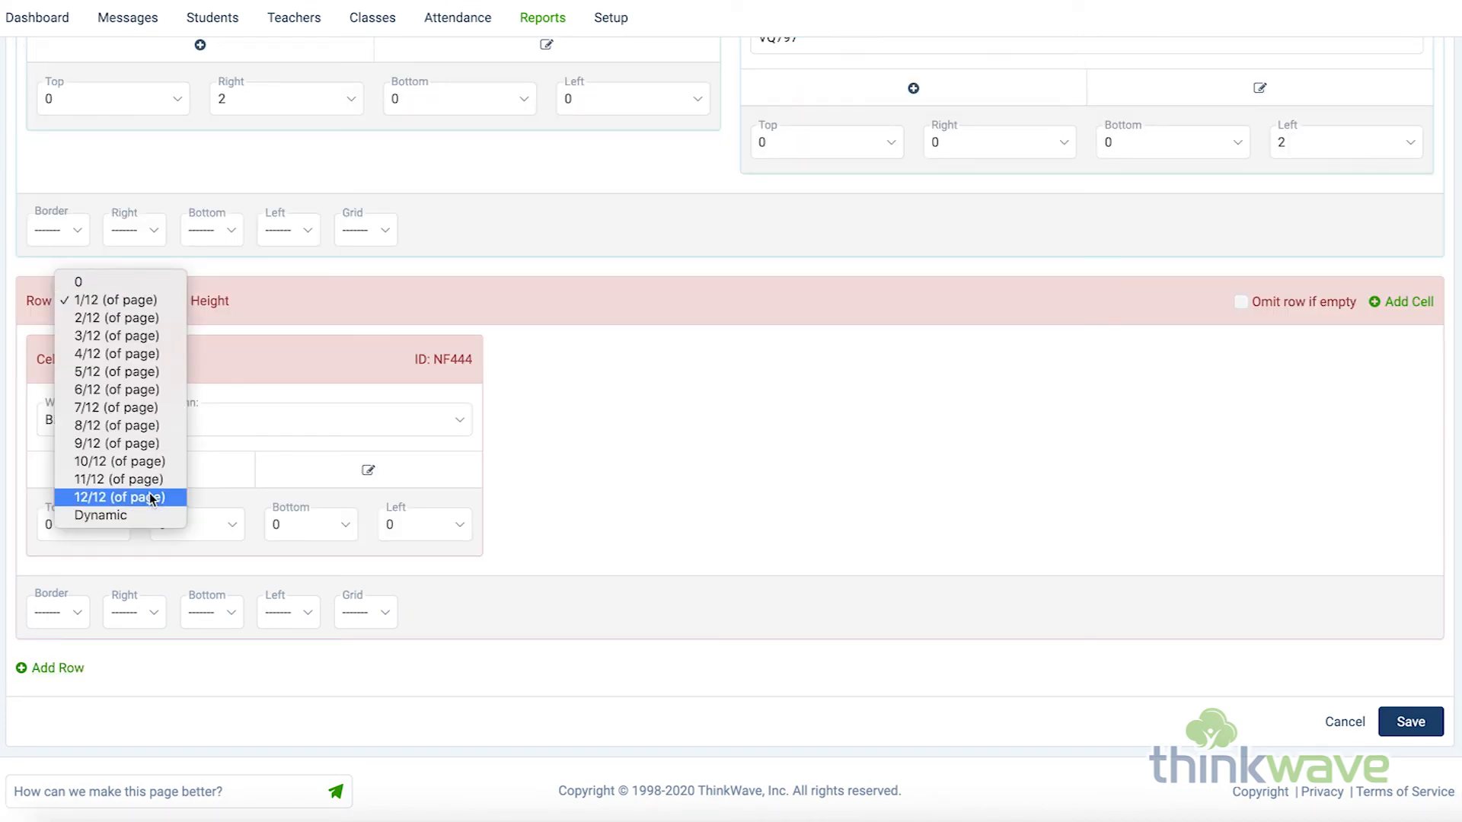
pyautogui.click(144, 516)
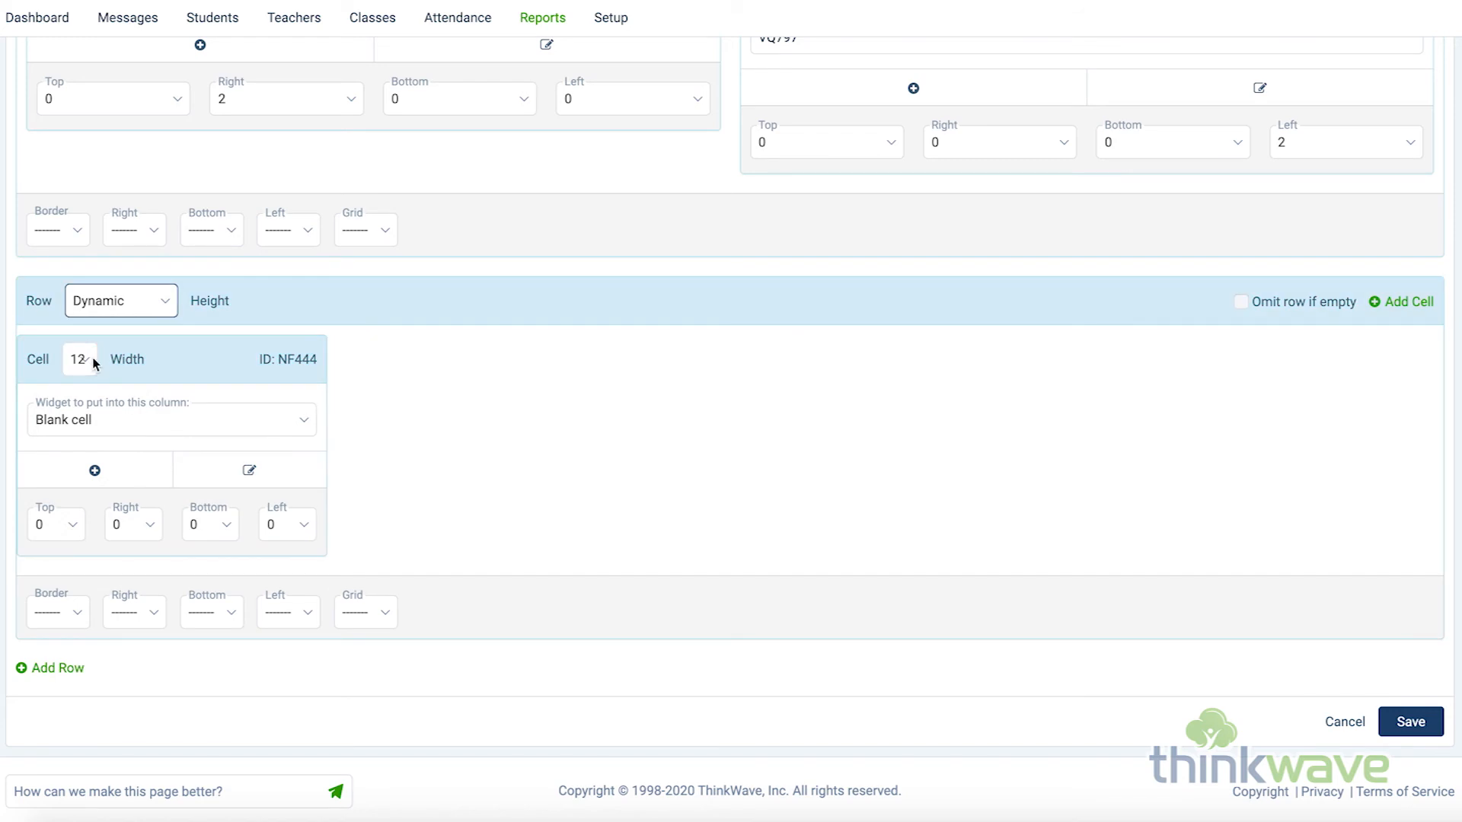
pyautogui.click(84, 360)
pyautogui.click(85, 358)
pyautogui.click(154, 420)
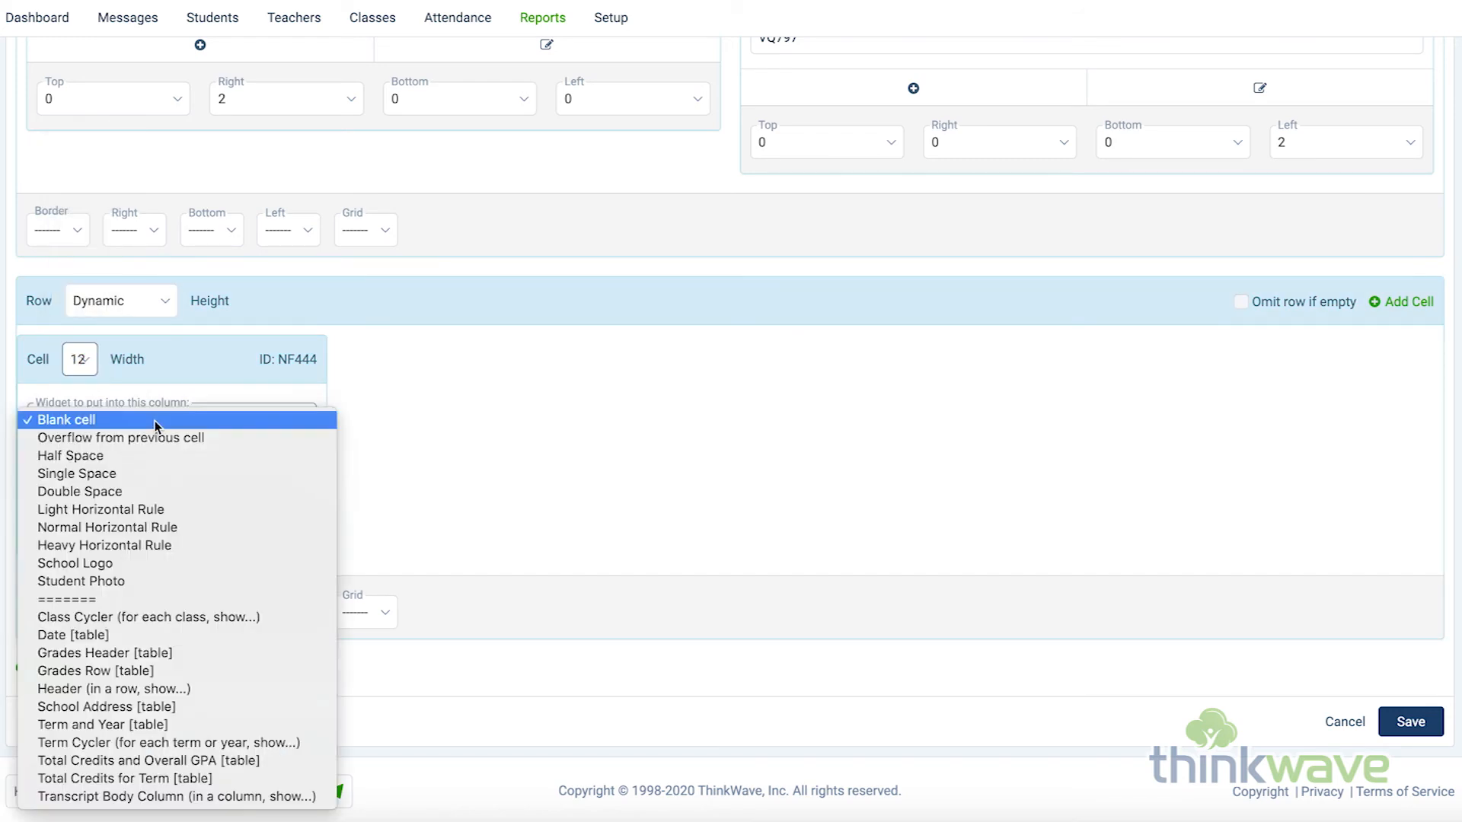
pyautogui.click(161, 436)
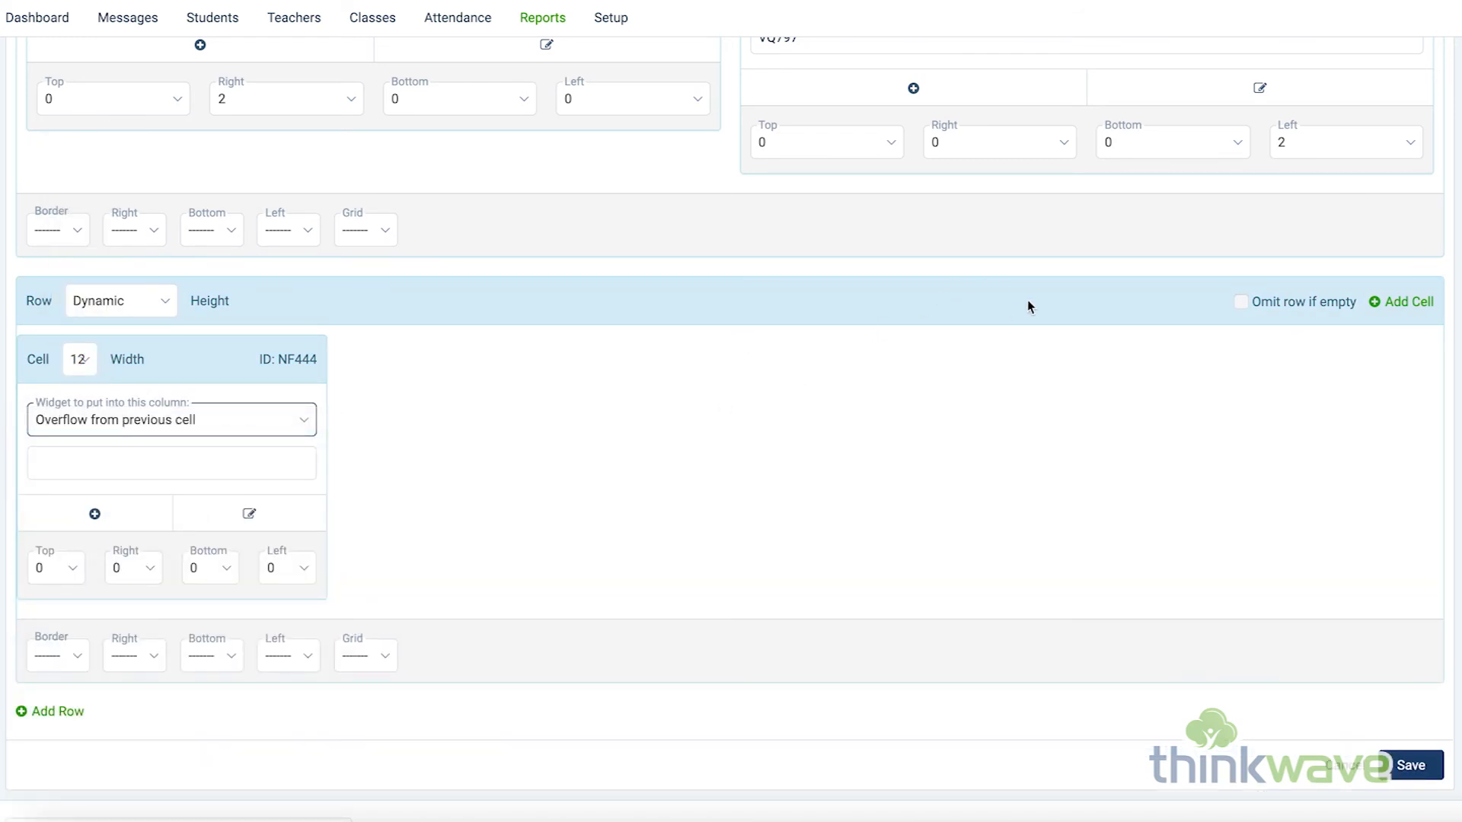
# Set the new row to be omitted if empty, use VP879 as its cell's overflow source, and set that cell's right spacing to 2.
pyautogui.scroll(3, 1028, 307)
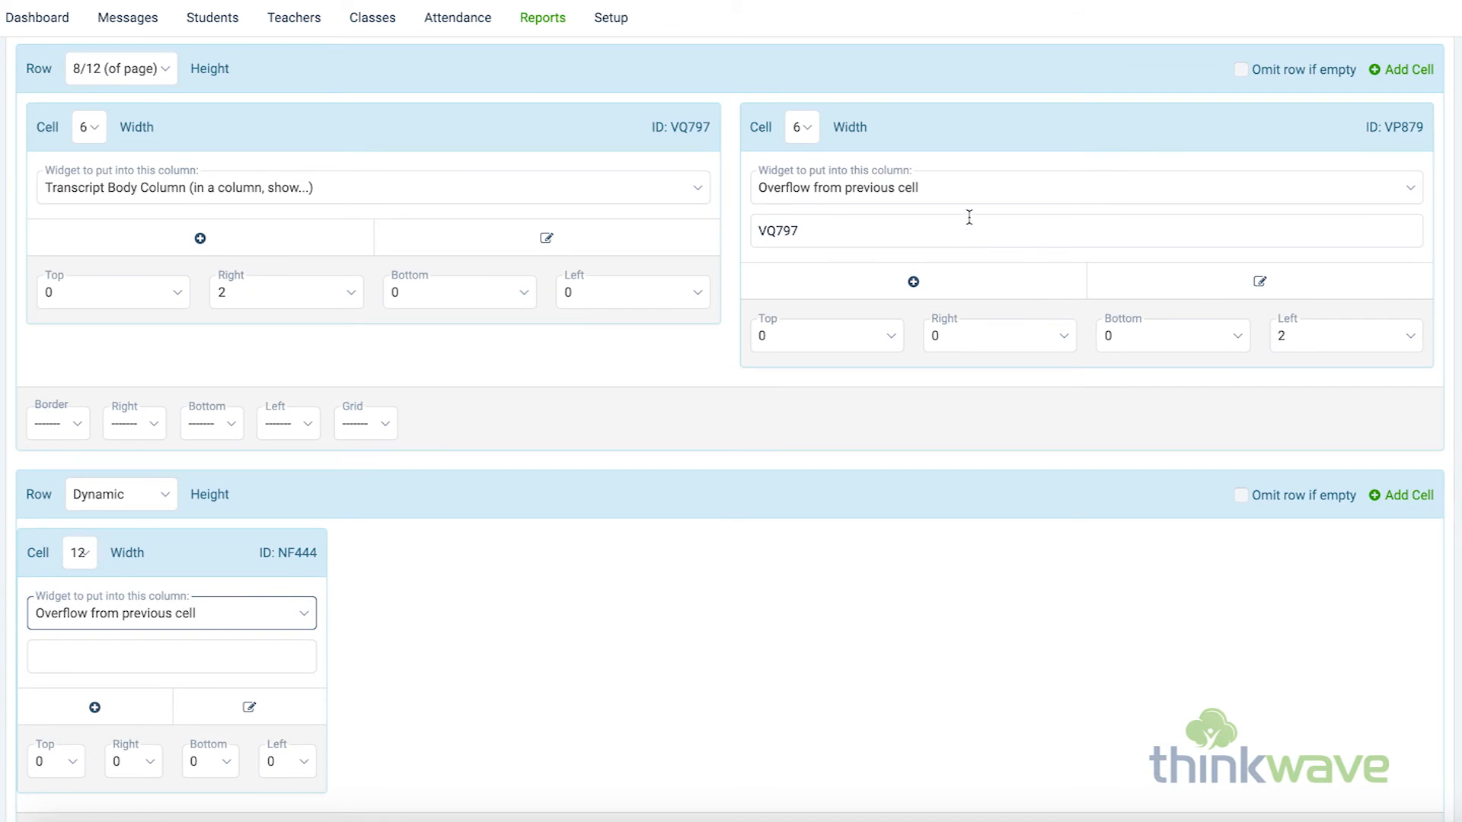
pyautogui.moveTo(1387, 130); pyautogui.dragTo(1433, 137)
pyautogui.hotkey('ctrl', 'c')
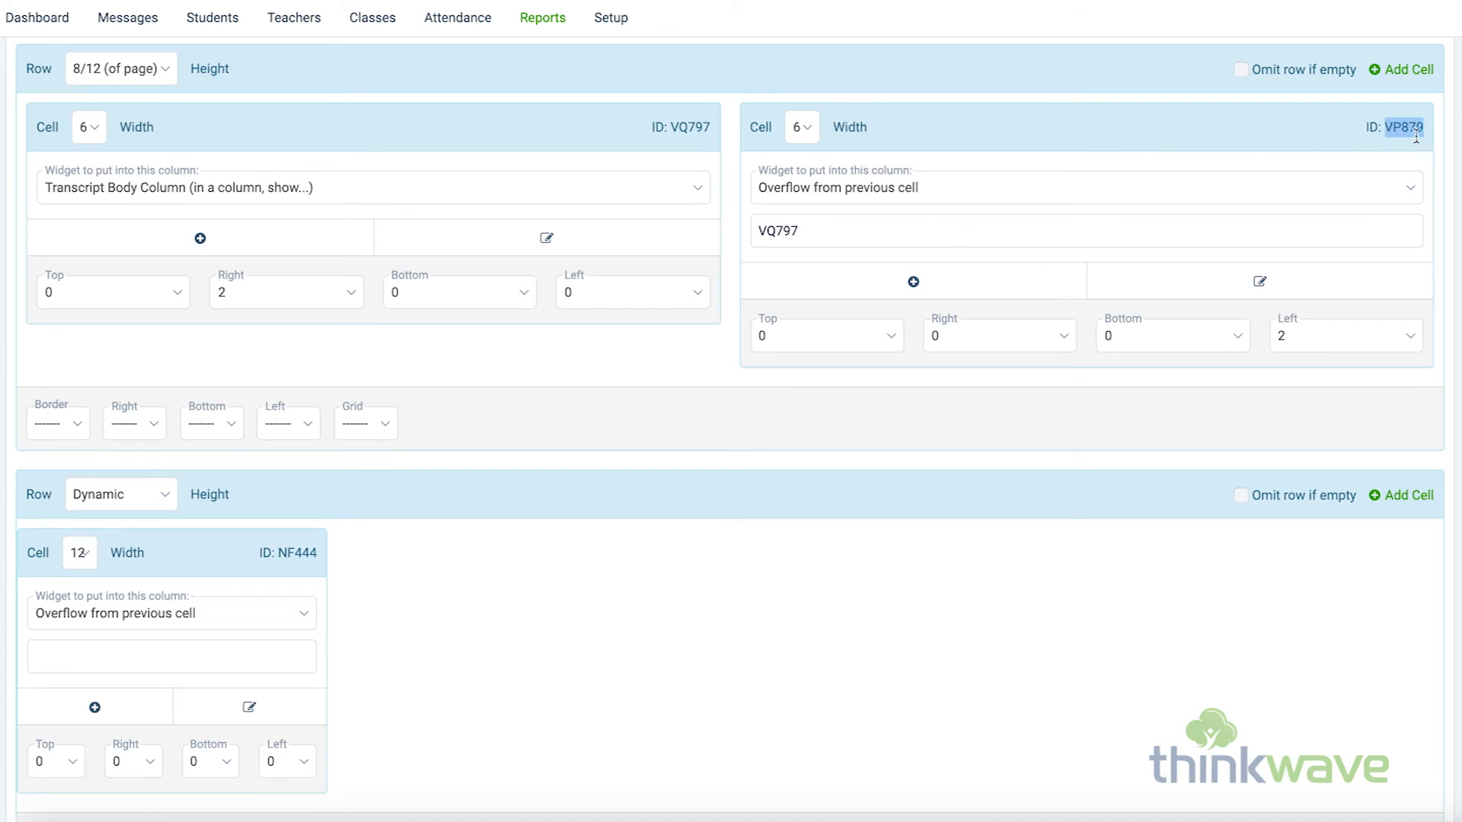
pyautogui.click(1241, 495)
pyautogui.click(197, 651)
pyautogui.hotkey('ctrl', 'v')
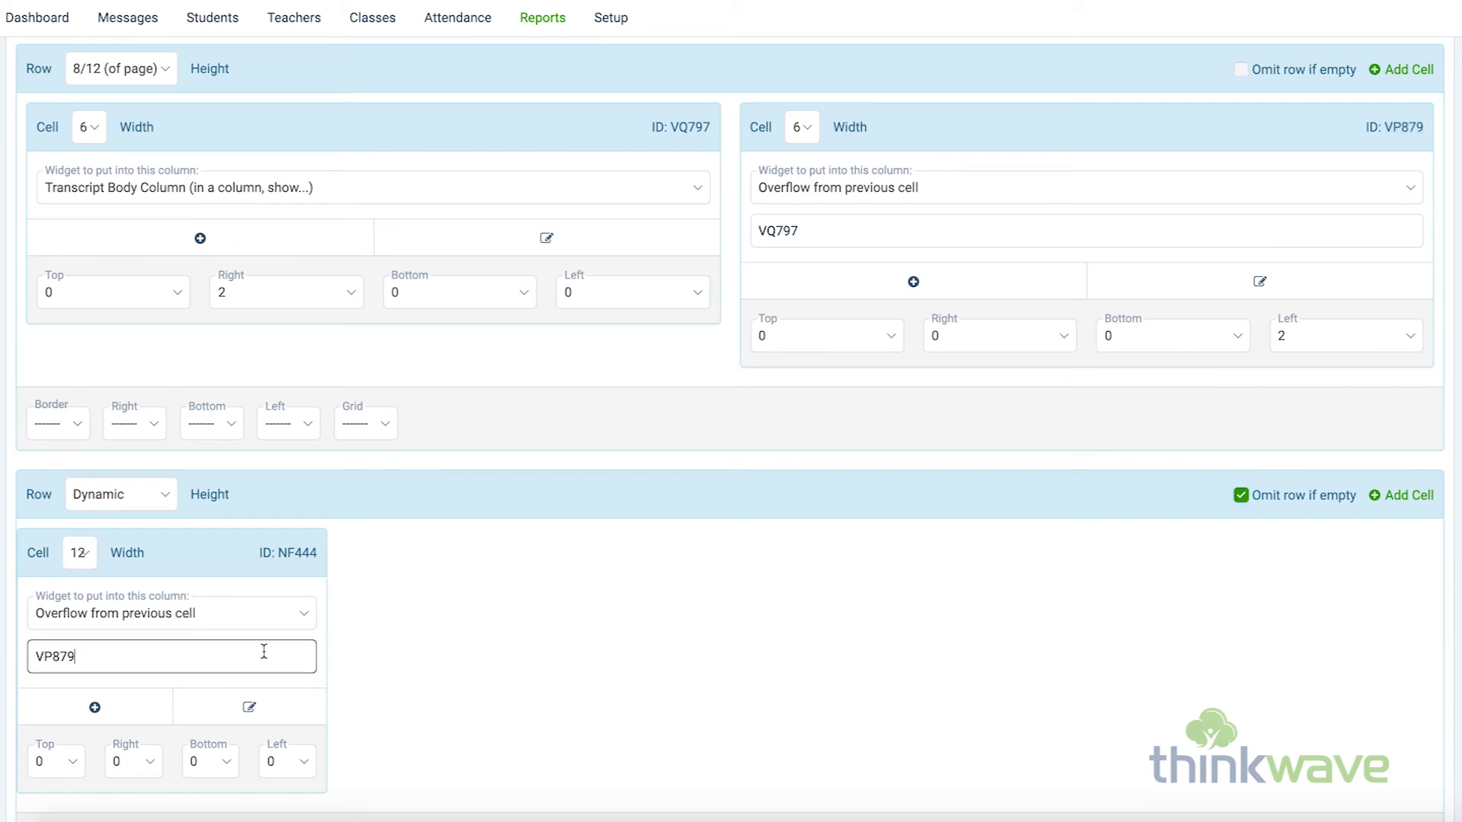
pyautogui.click(285, 793)
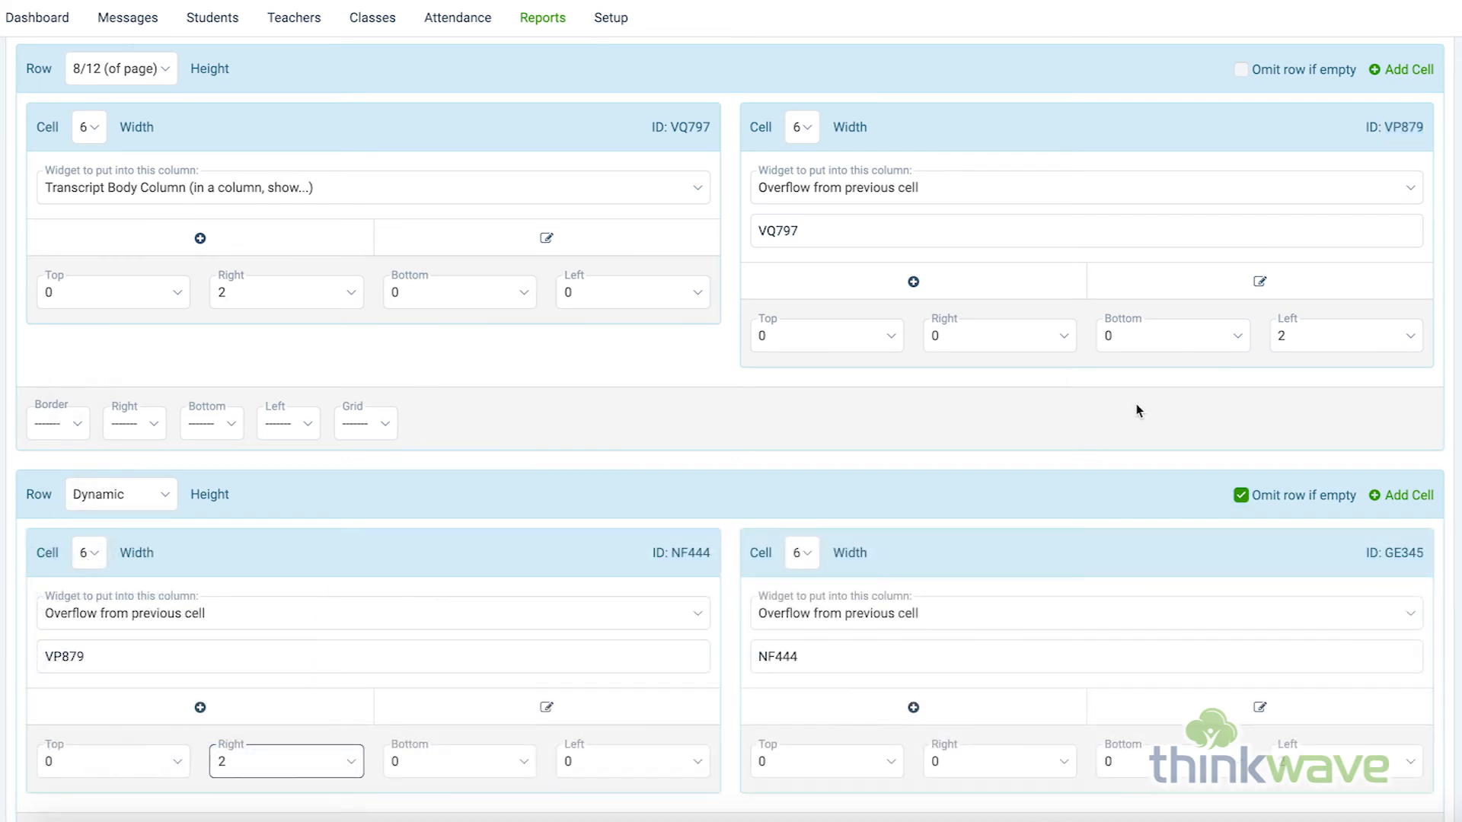
# Generate the Custom Transcript for the selected student and review the overflow onto the second page and the closing totals.
pyautogui.scroll(8, 1136, 403)
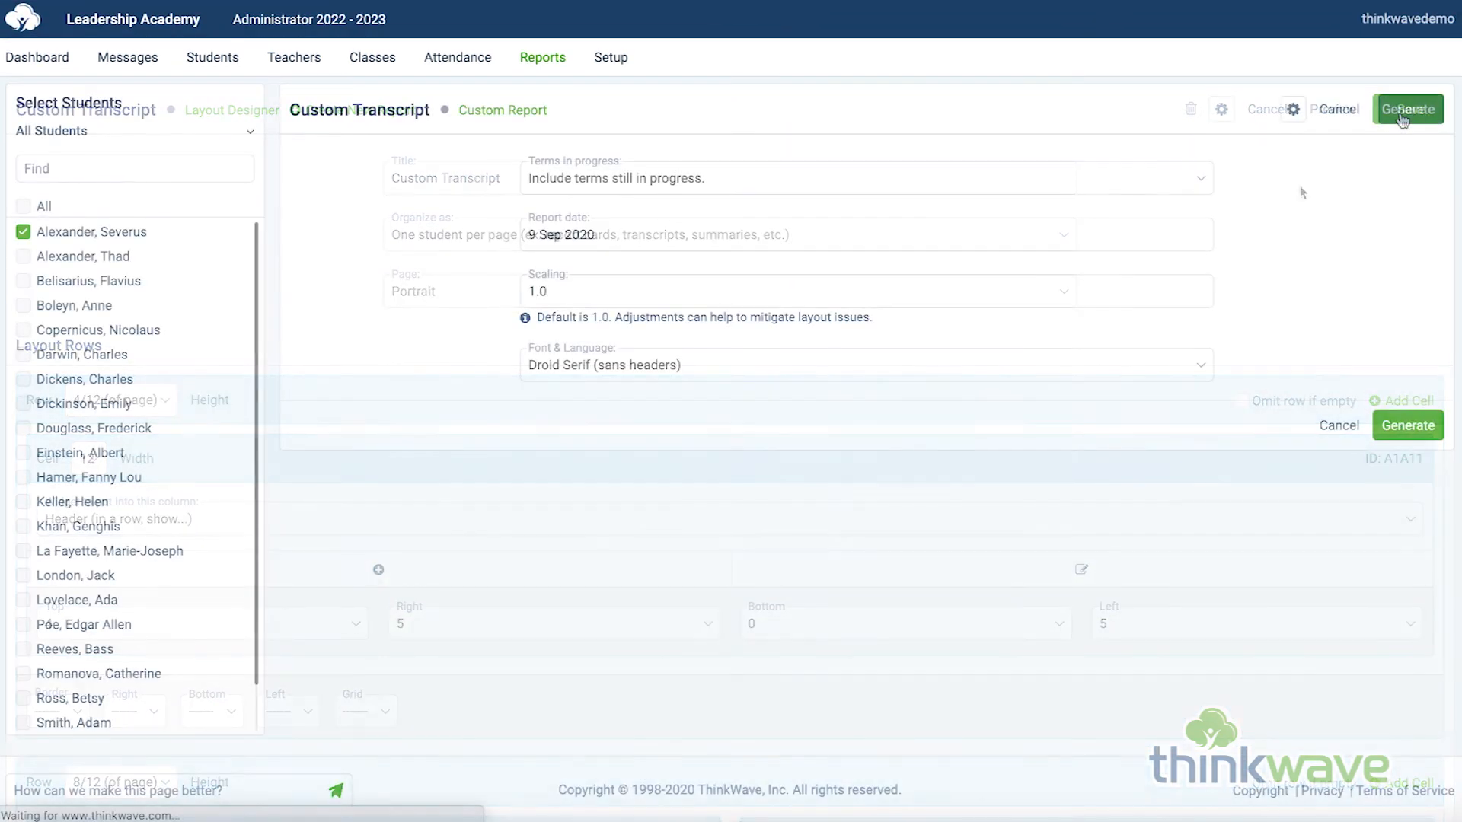
pyautogui.click(1406, 106)
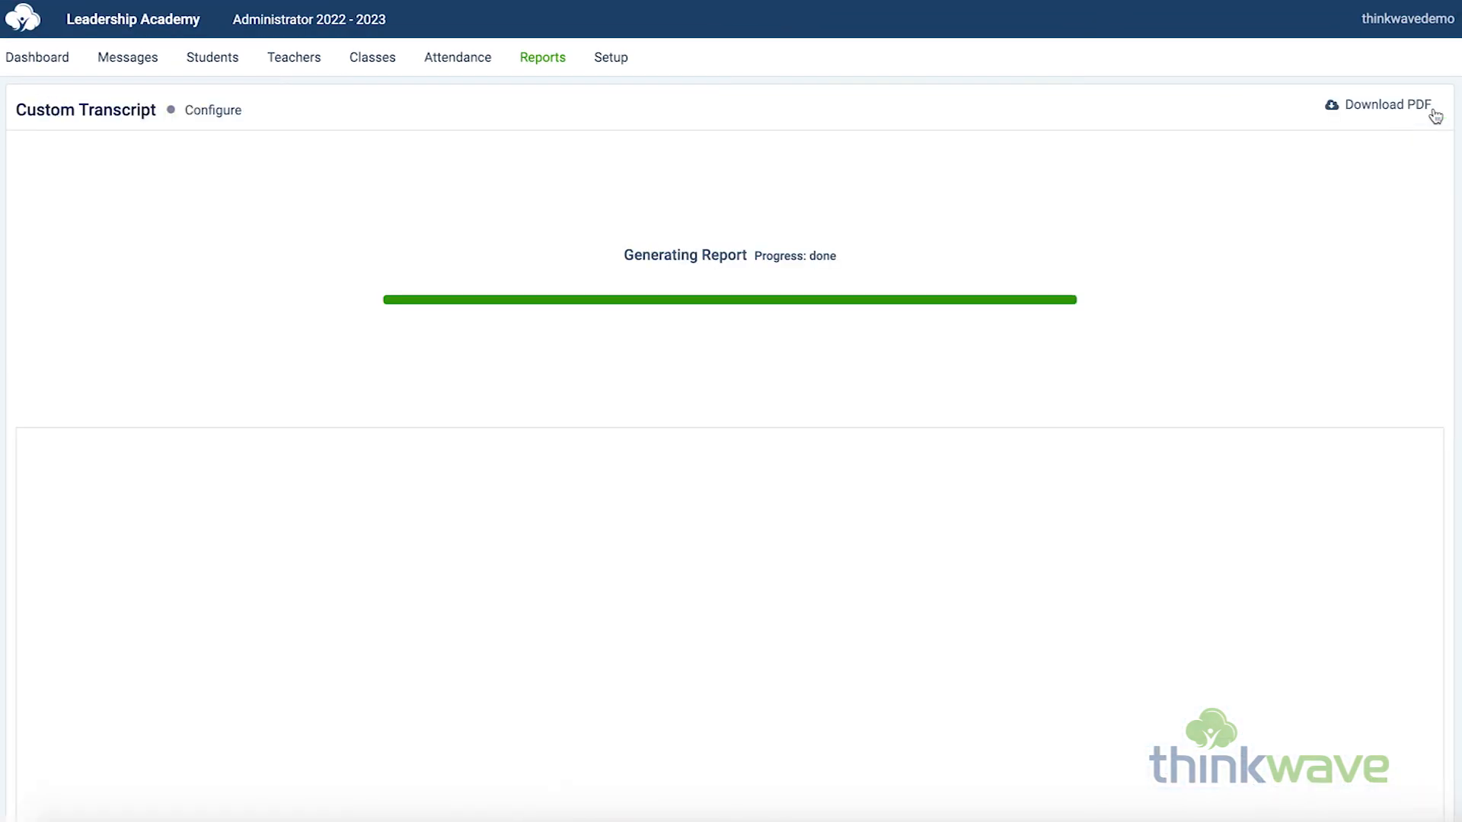
pyautogui.scroll(-2, 1052, 525)
pyautogui.scroll(-8, 1051, 525)
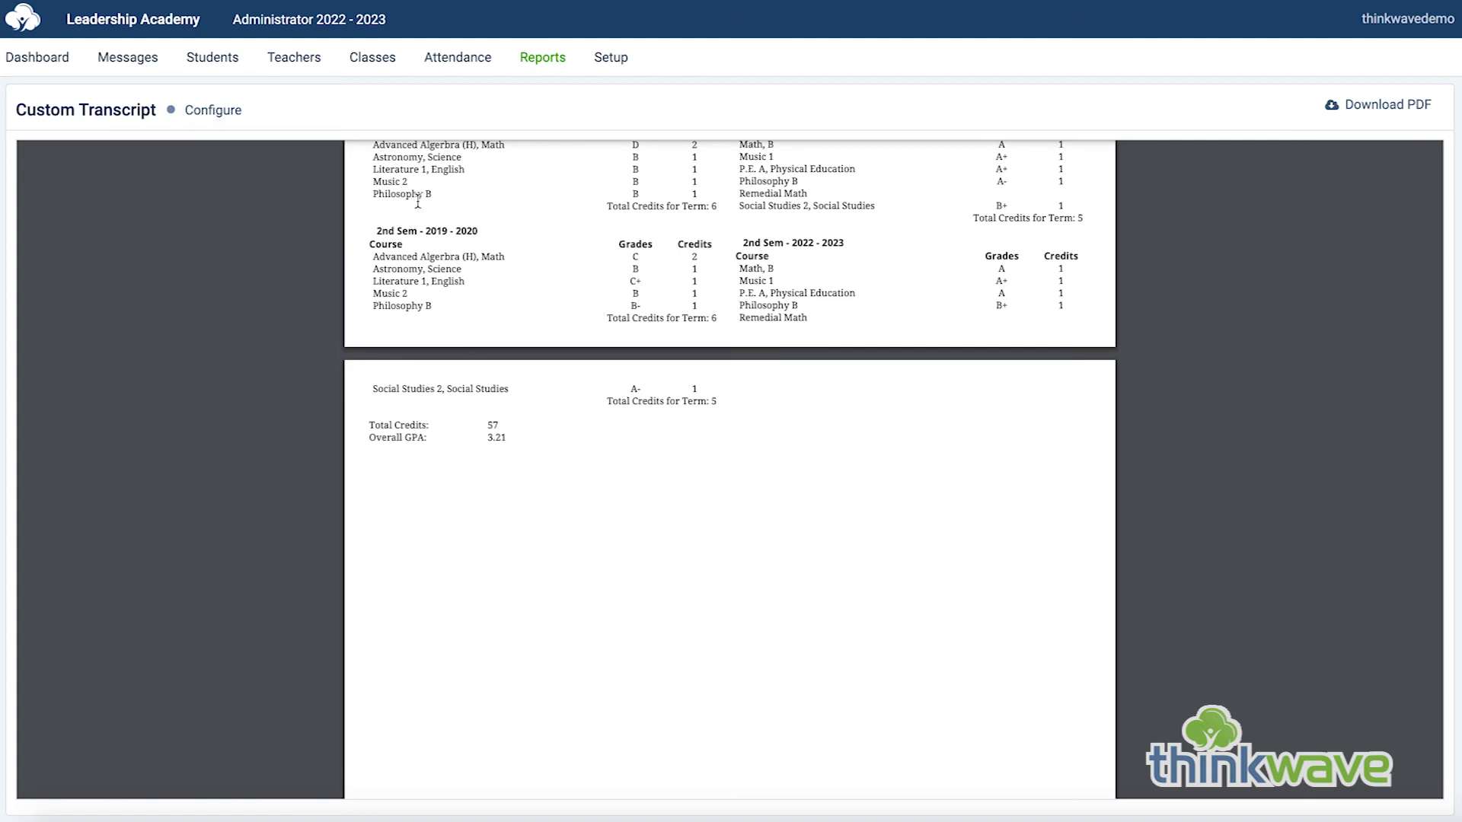
# Create a table widget named "Custom Fields" in the Custom Transcript report.
pyautogui.click(213, 109)
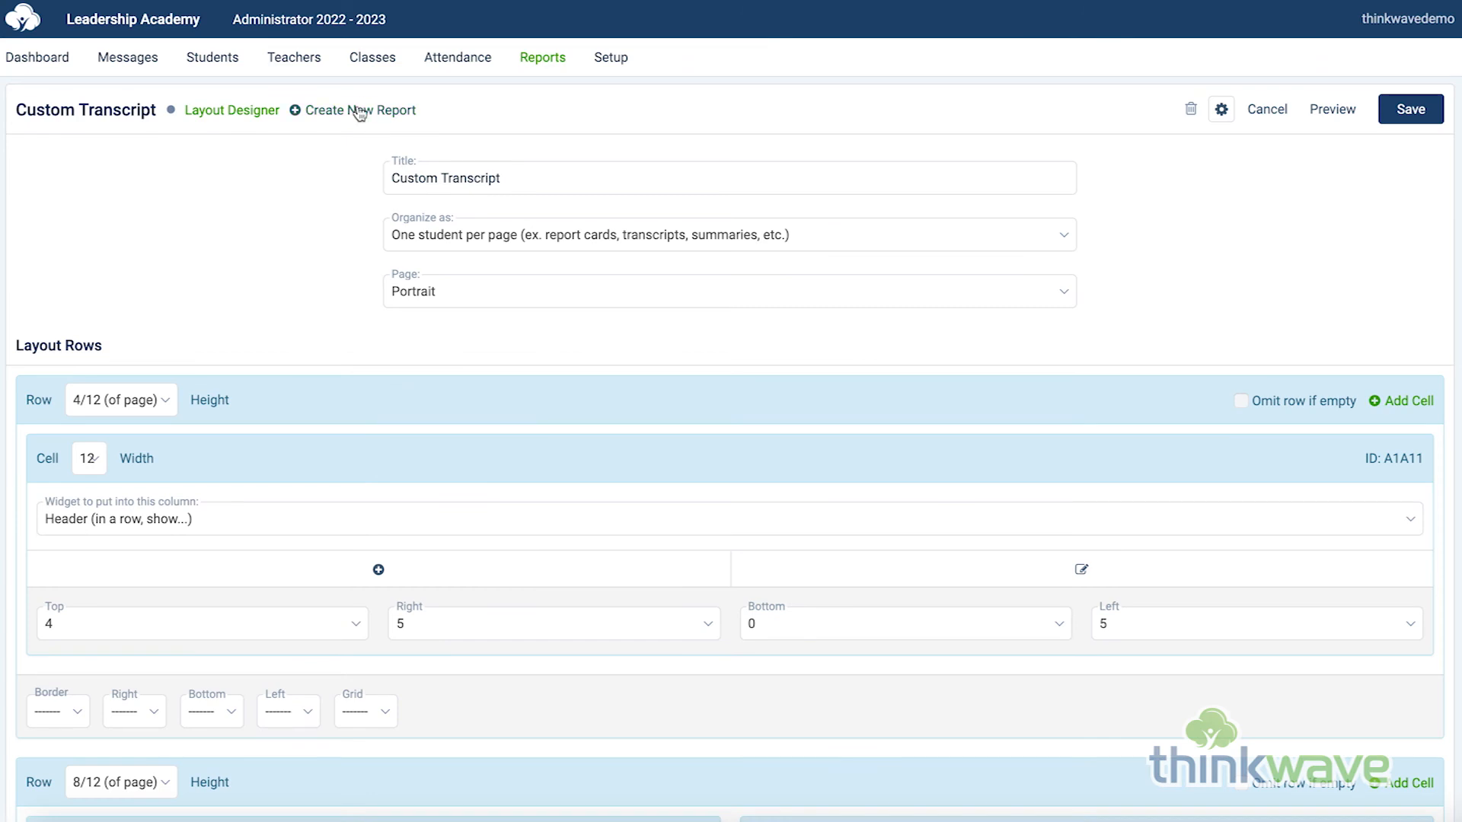
pyautogui.click(228, 111)
pyautogui.click(255, 235)
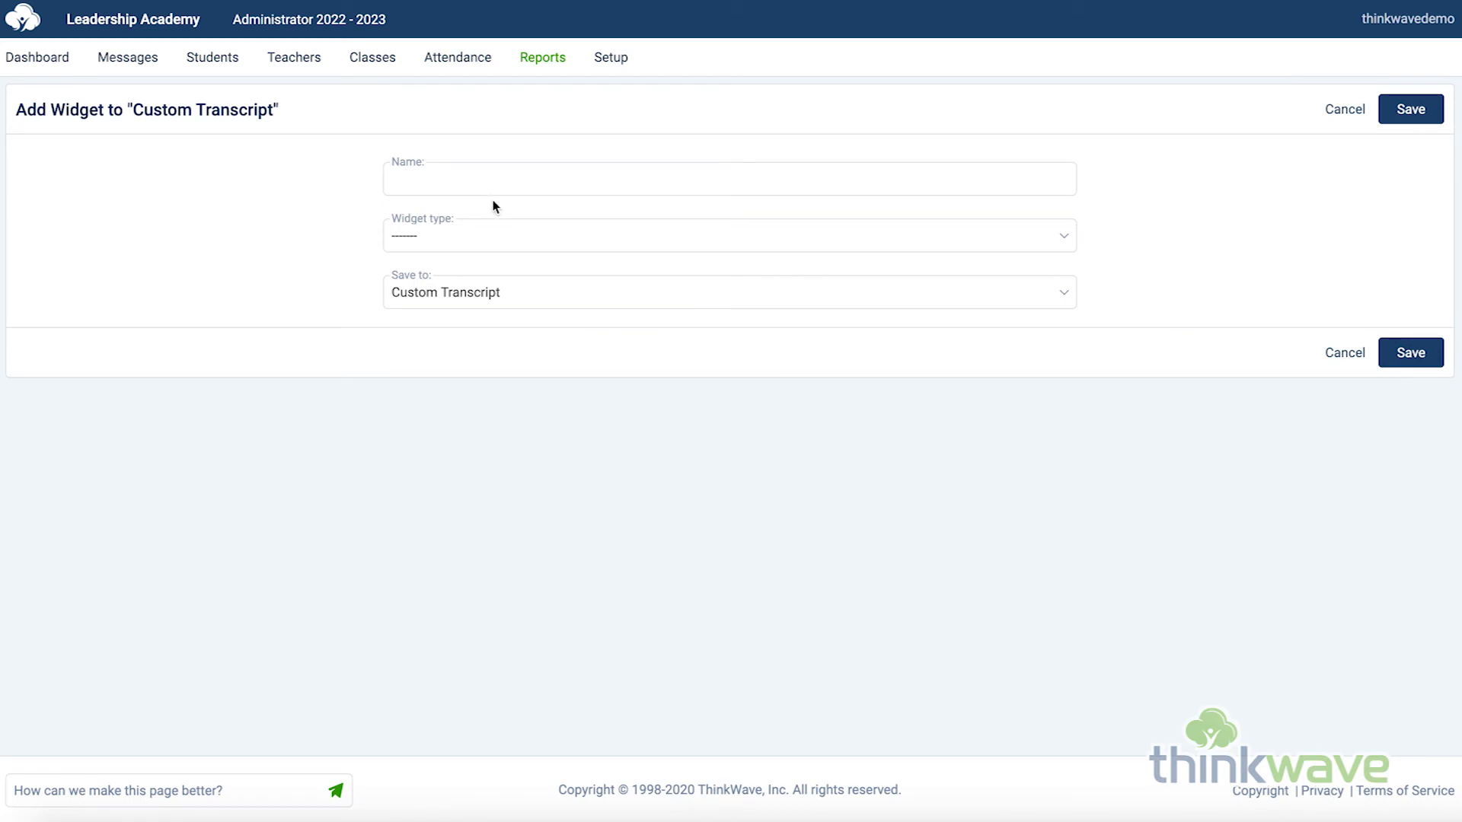
pyautogui.write('Custom Fields')
pyautogui.click(449, 236)
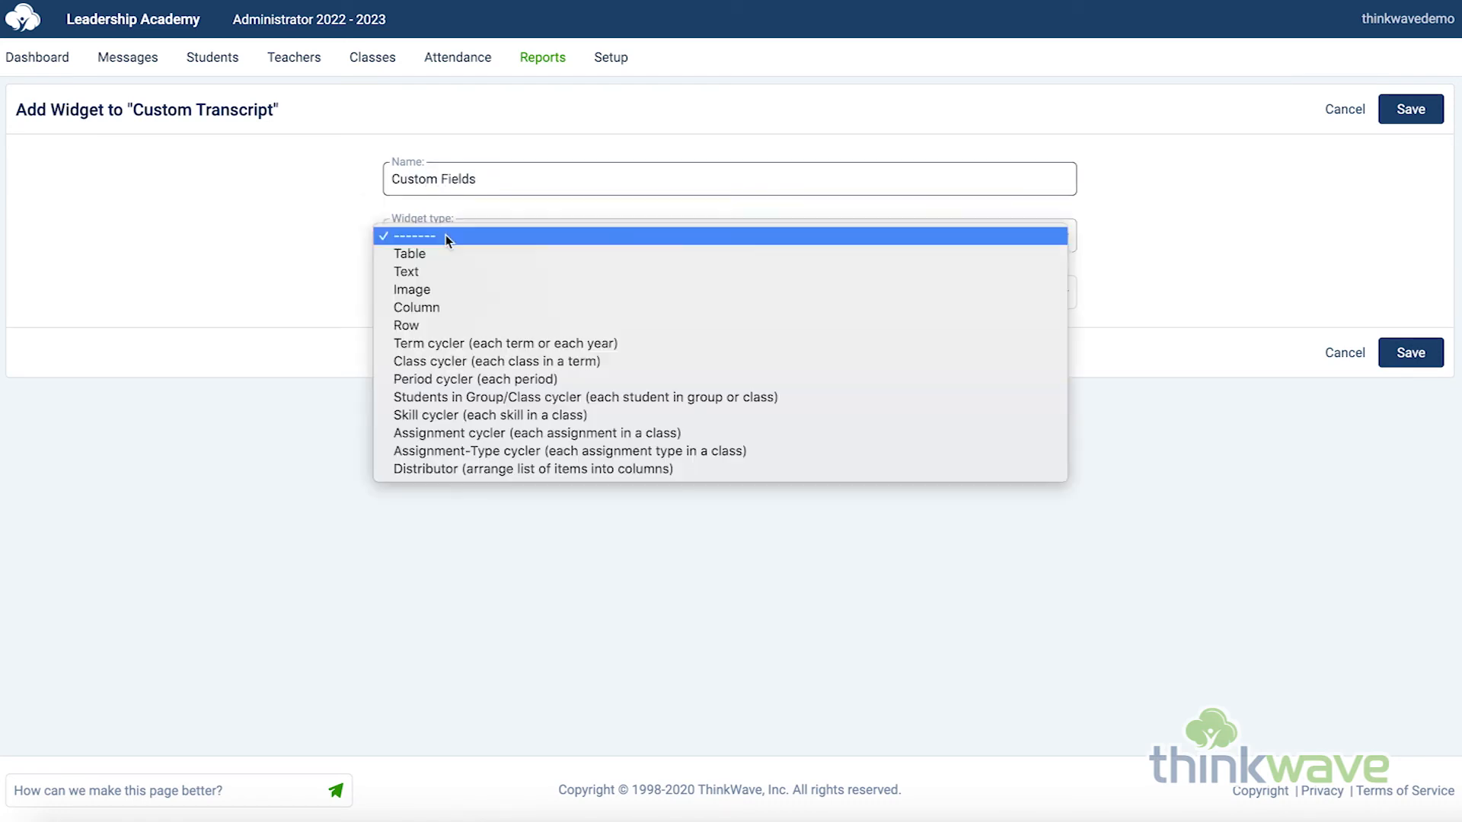
pyautogui.click(487, 251)
pyautogui.click(1421, 120)
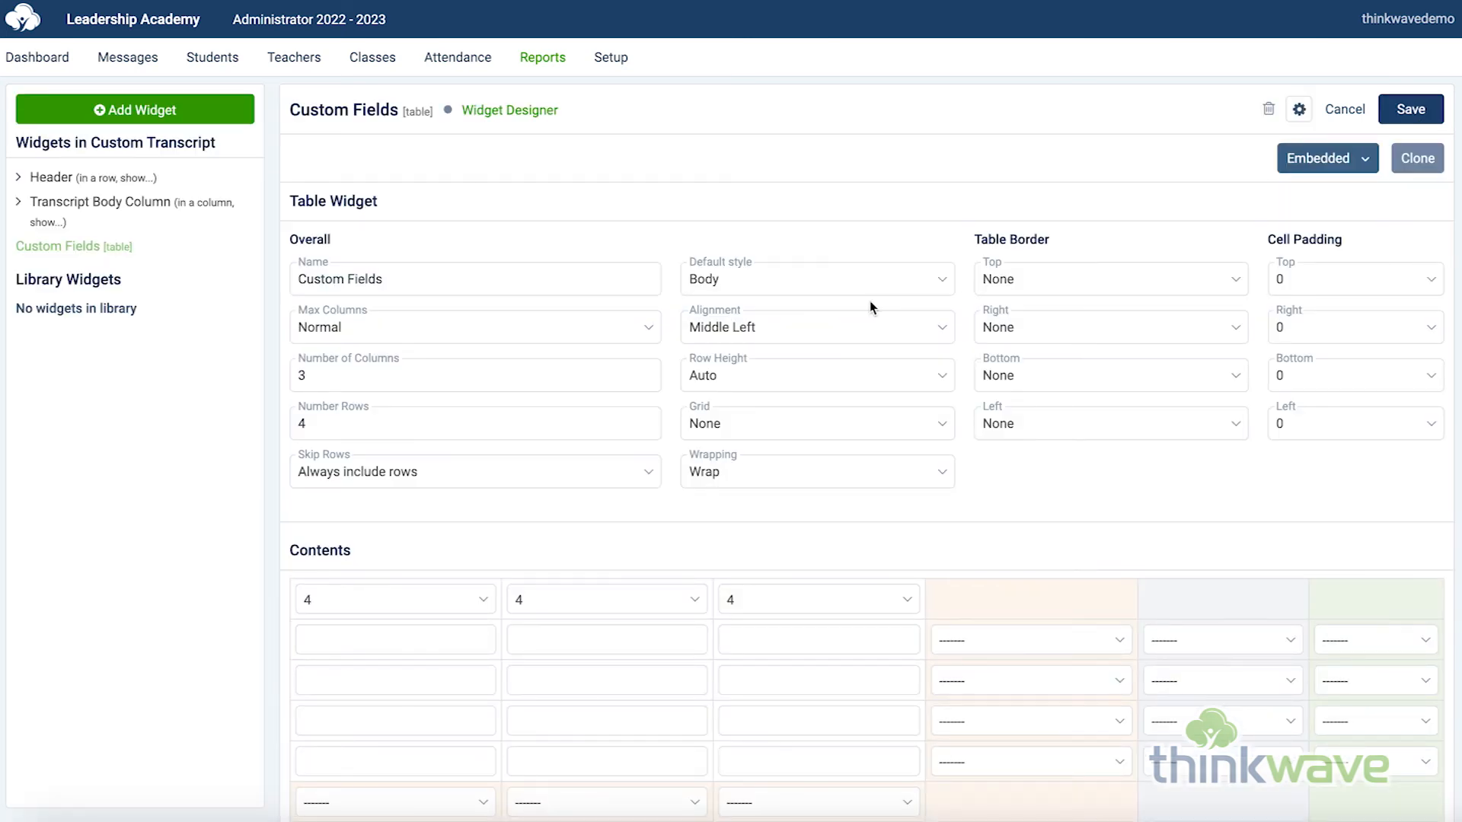
# Configure the Custom Fields table with 2 columns and 1 row, using column widths 4 and 8, and save it.
pyautogui.click(326, 374)
pyautogui.press('BackSpace')
pyautogui.write('2')
pyautogui.press('Tab')
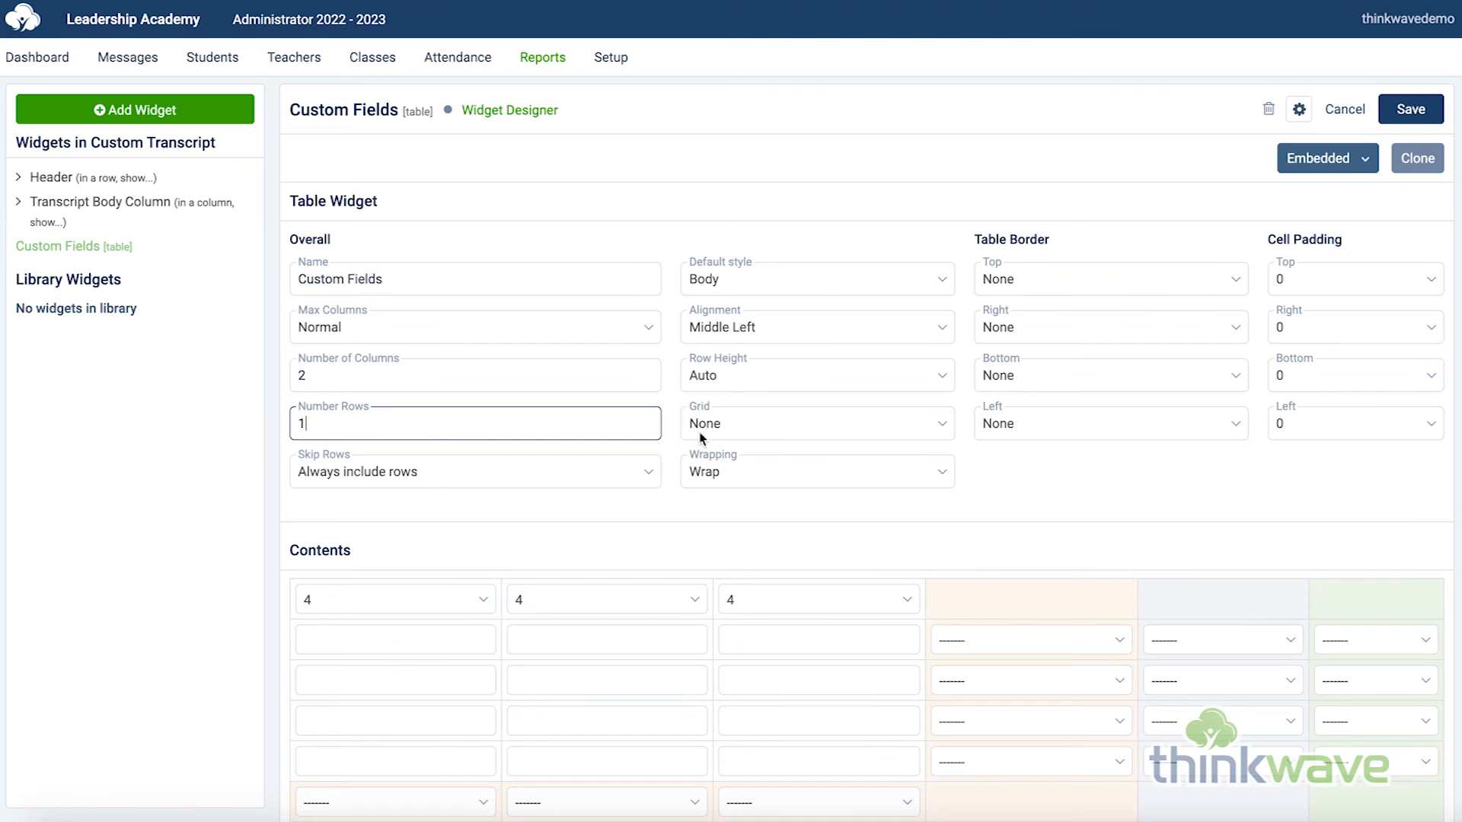
pyautogui.click(787, 598)
pyautogui.click(811, 525)
pyautogui.click(645, 605)
pyautogui.click(637, 671)
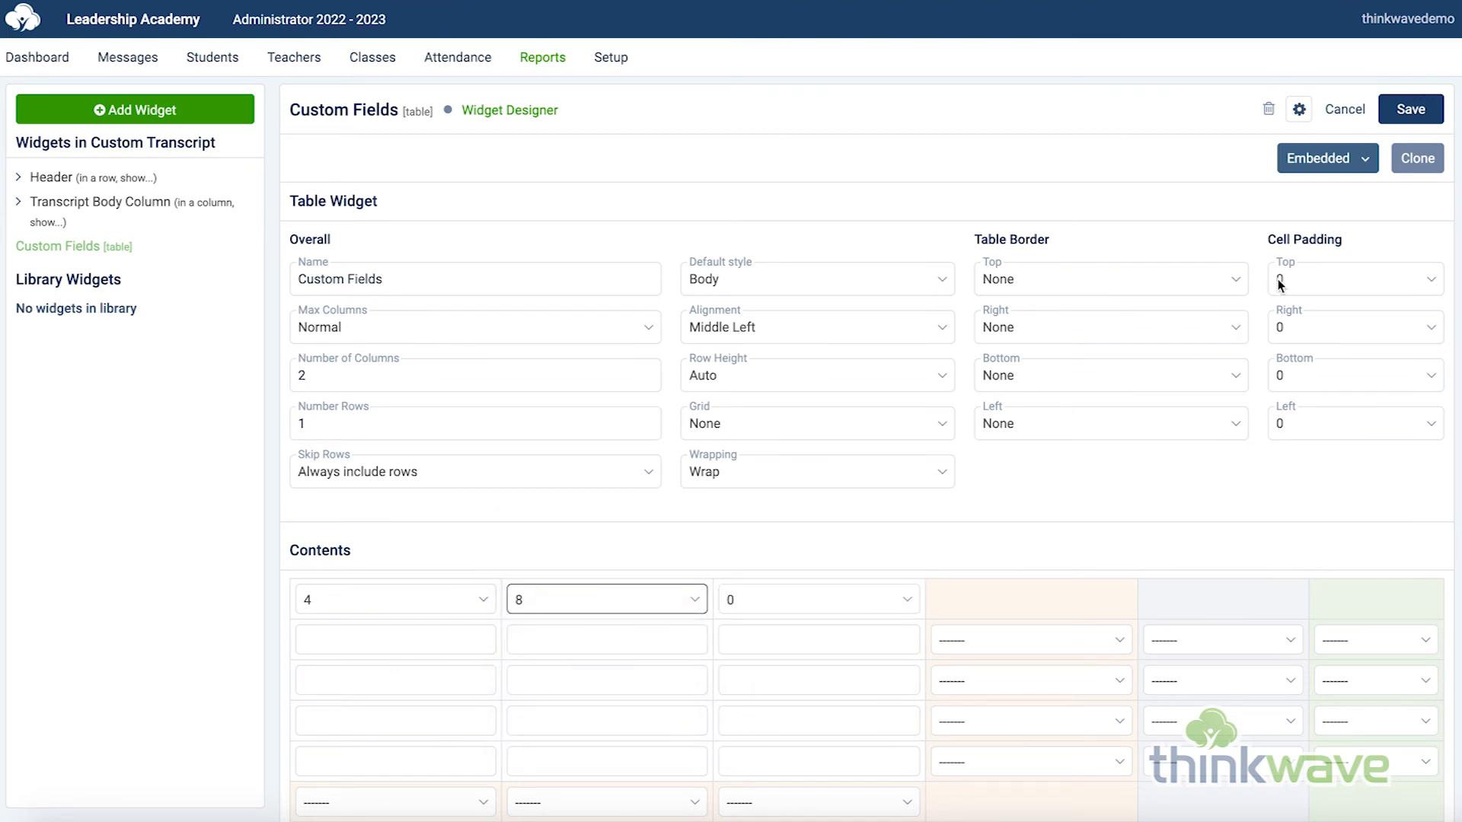
pyautogui.click(1410, 111)
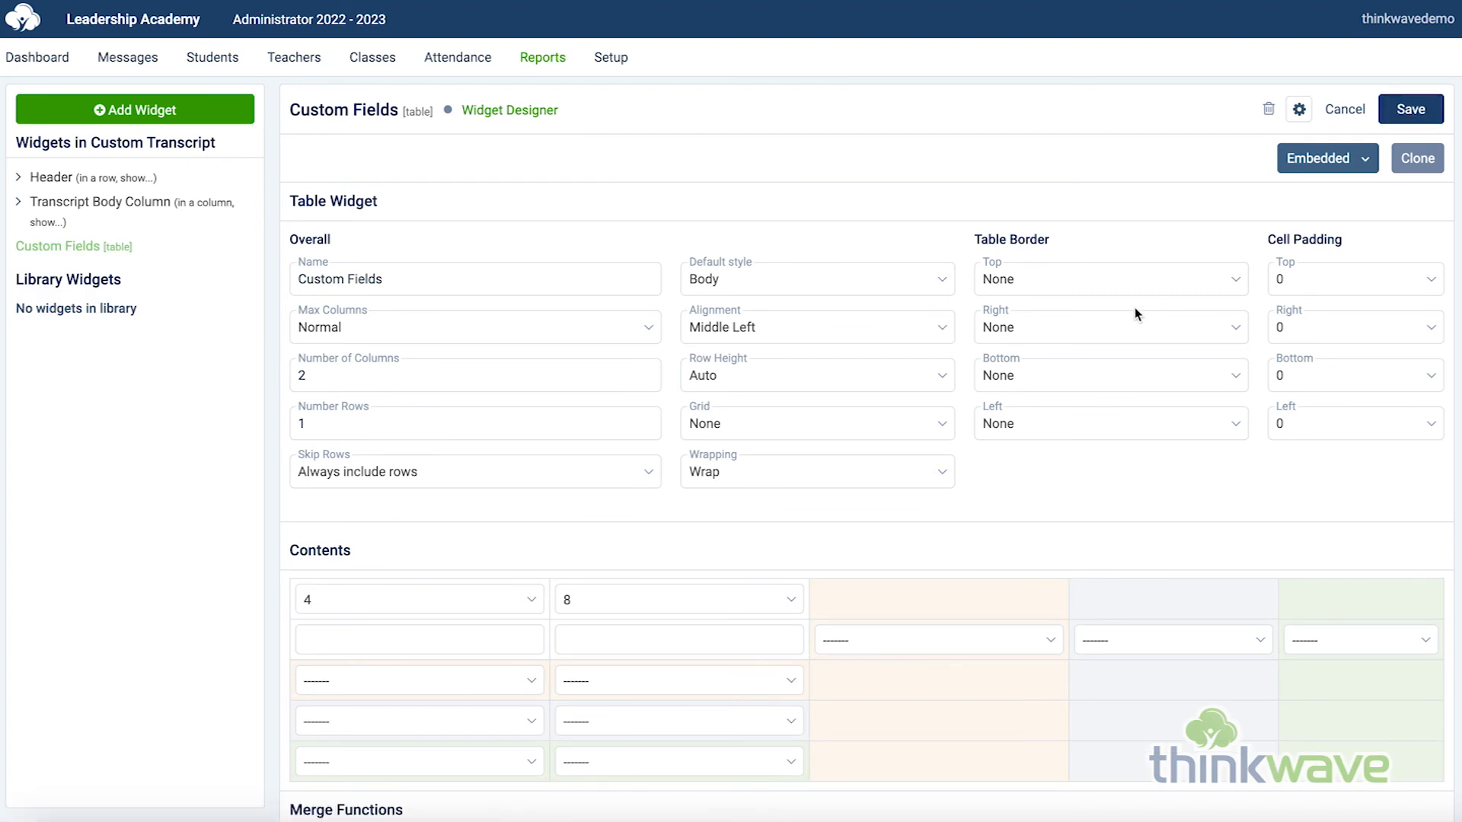
# Label the Custom Fields table's first cell "Degree Earned:".
pyautogui.click(444, 638)
pyautogui.write('De')
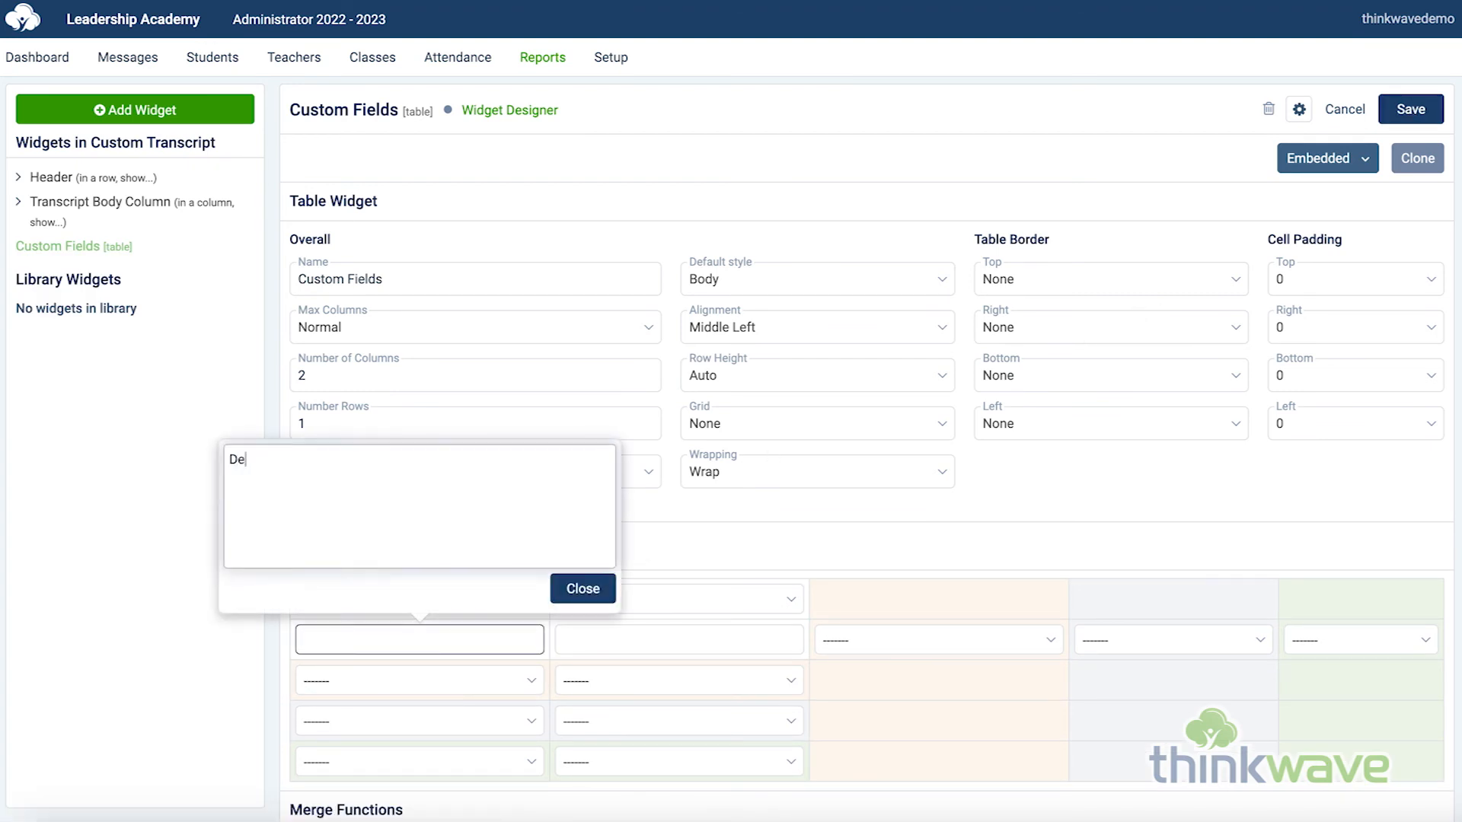
pyautogui.write('gree Earne')
pyautogui.click(583, 590)
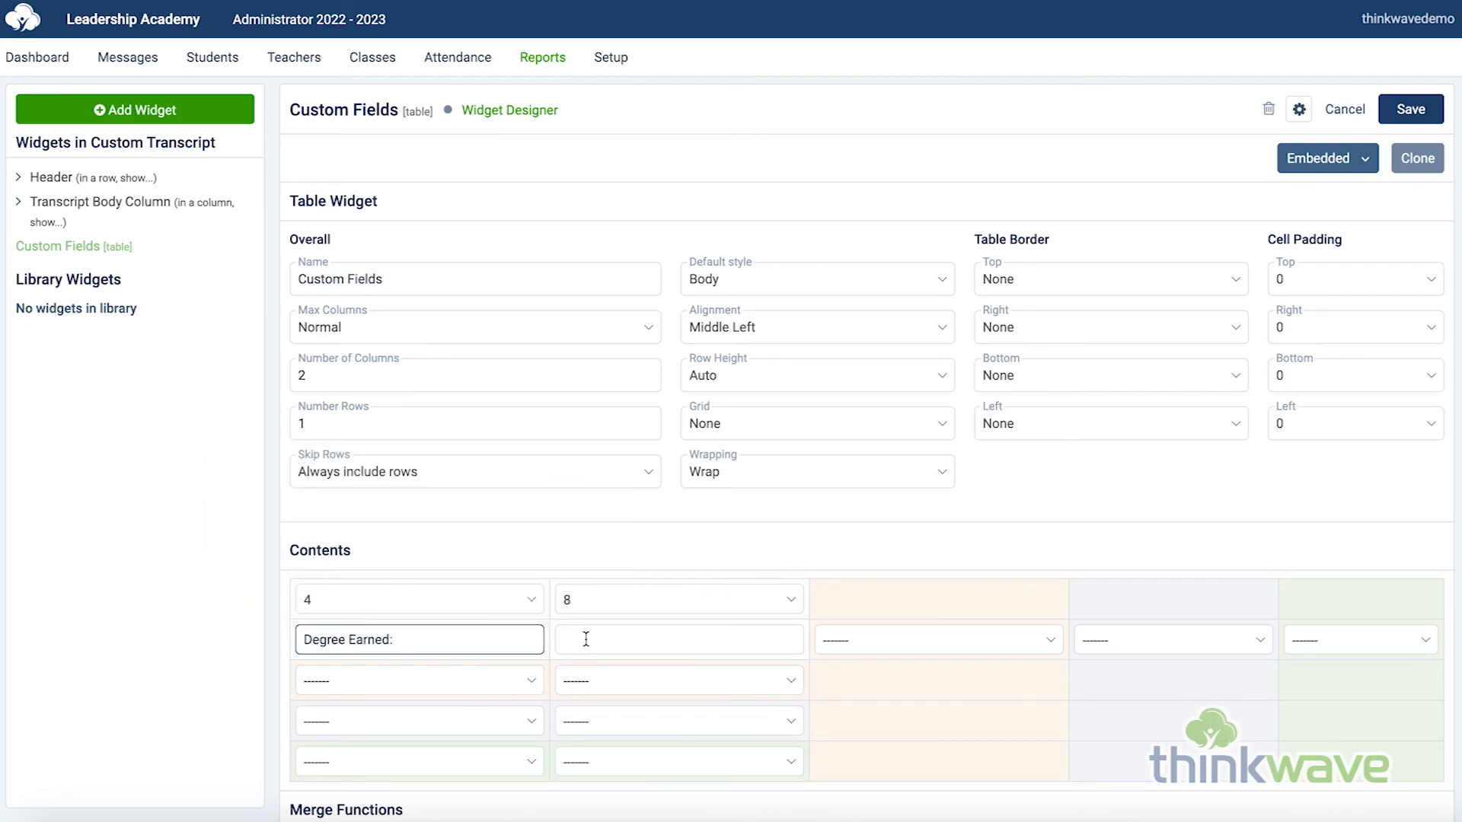
# Copy the example {{custom_field_student|cfs_sel:date_of_birth}} from the merge function reference into the cell beside "Degree Earned:".
pyautogui.scroll(-20, 586, 640)
pyautogui.scroll(-20, 586, 640)
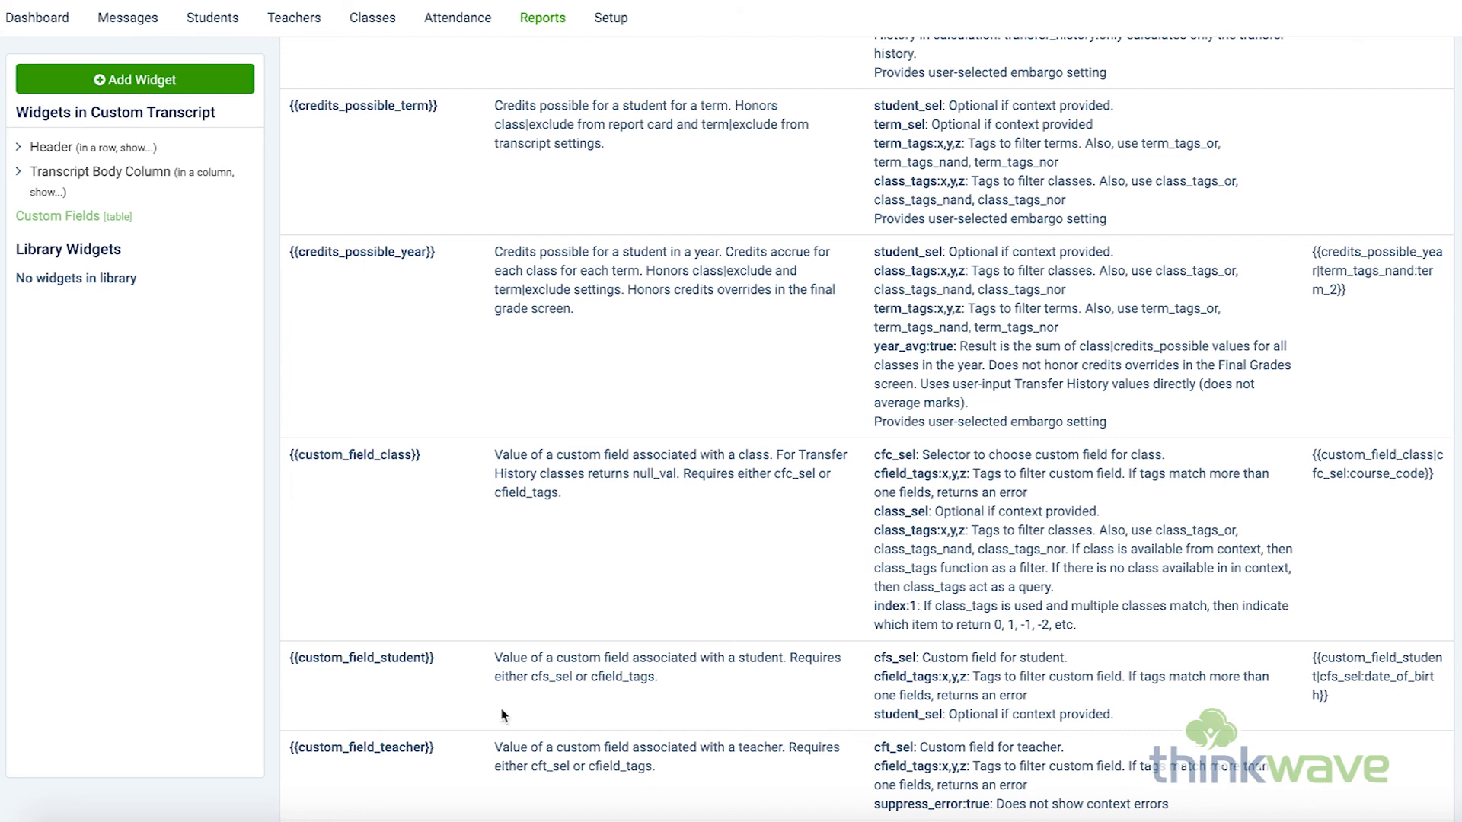
pyautogui.moveTo(1331, 700); pyautogui.dragTo(1309, 655)
pyautogui.hotkey('ctrl', 'c')
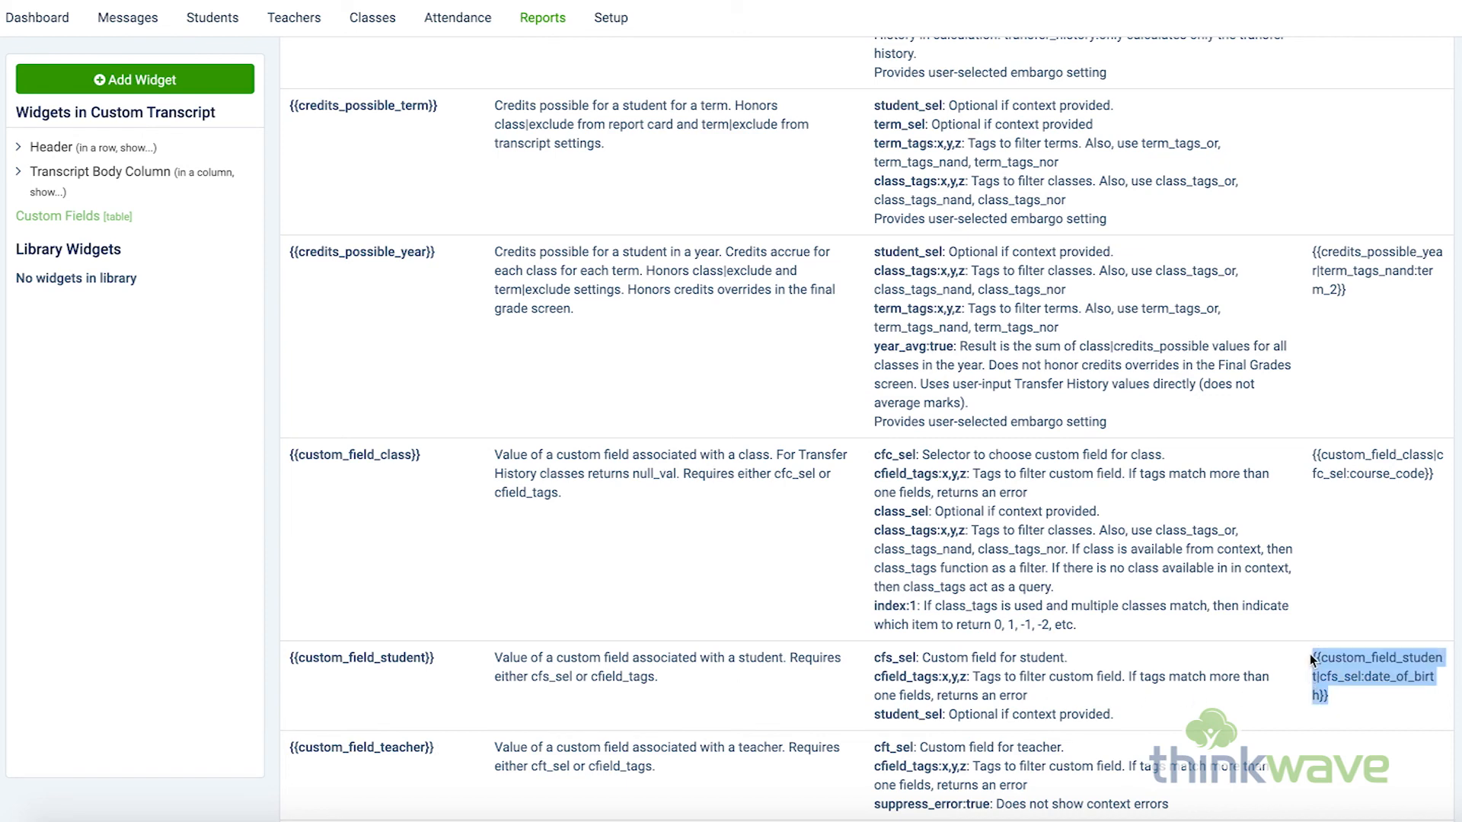
pyautogui.scroll(20, 734, 689)
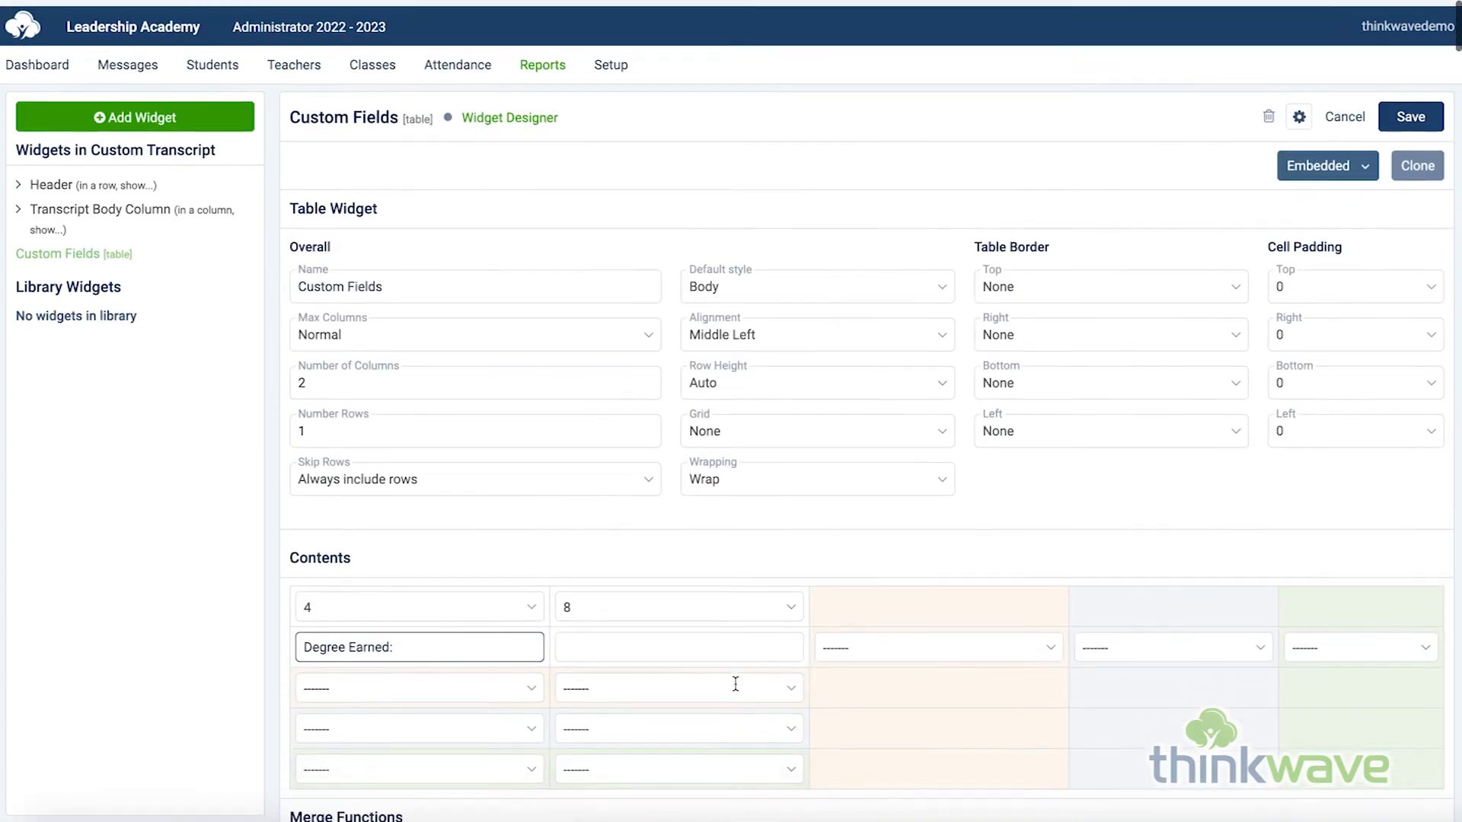
pyautogui.click(625, 632)
pyautogui.hotkey('ctrl', 'v')
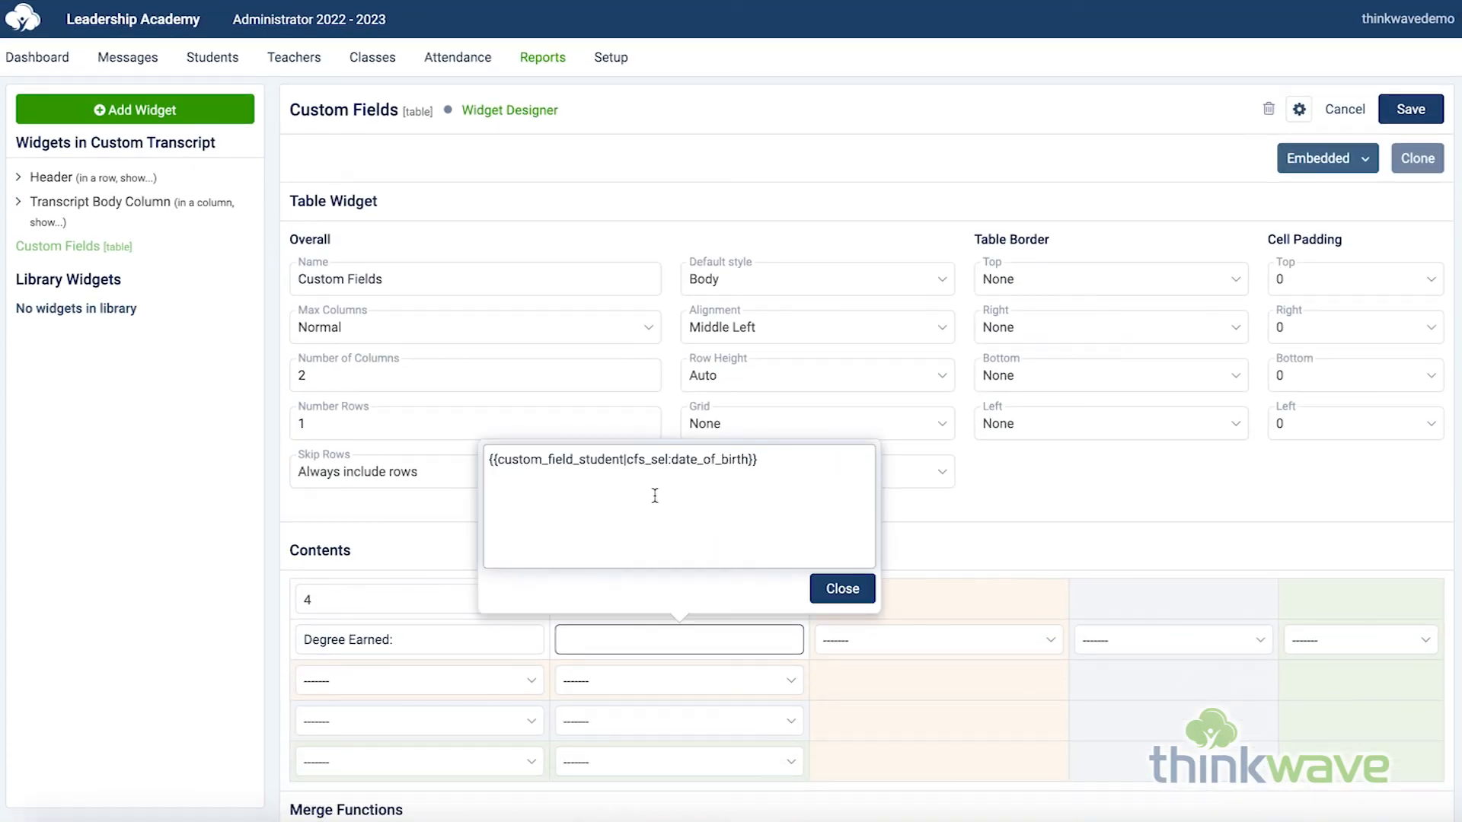
# Change the merge function's custom field selector to degree_earned and save the Custom Fields table.
pyautogui.press('BackSpace')
pyautogui.press('BackSpace')
pyautogui.press('BackSpace')
pyautogui.press('BackSpace')
pyautogui.press('BackSpace')
pyautogui.press('BackSpace')
pyautogui.press('BackSpace')
pyautogui.press('BackSpace')
pyautogui.press('BackSpace')
pyautogui.press('BackSpace')
pyautogui.press('BackSpace')
pyautogui.press('BackSpace')
pyautogui.write('egree_earned')
pyautogui.click(845, 590)
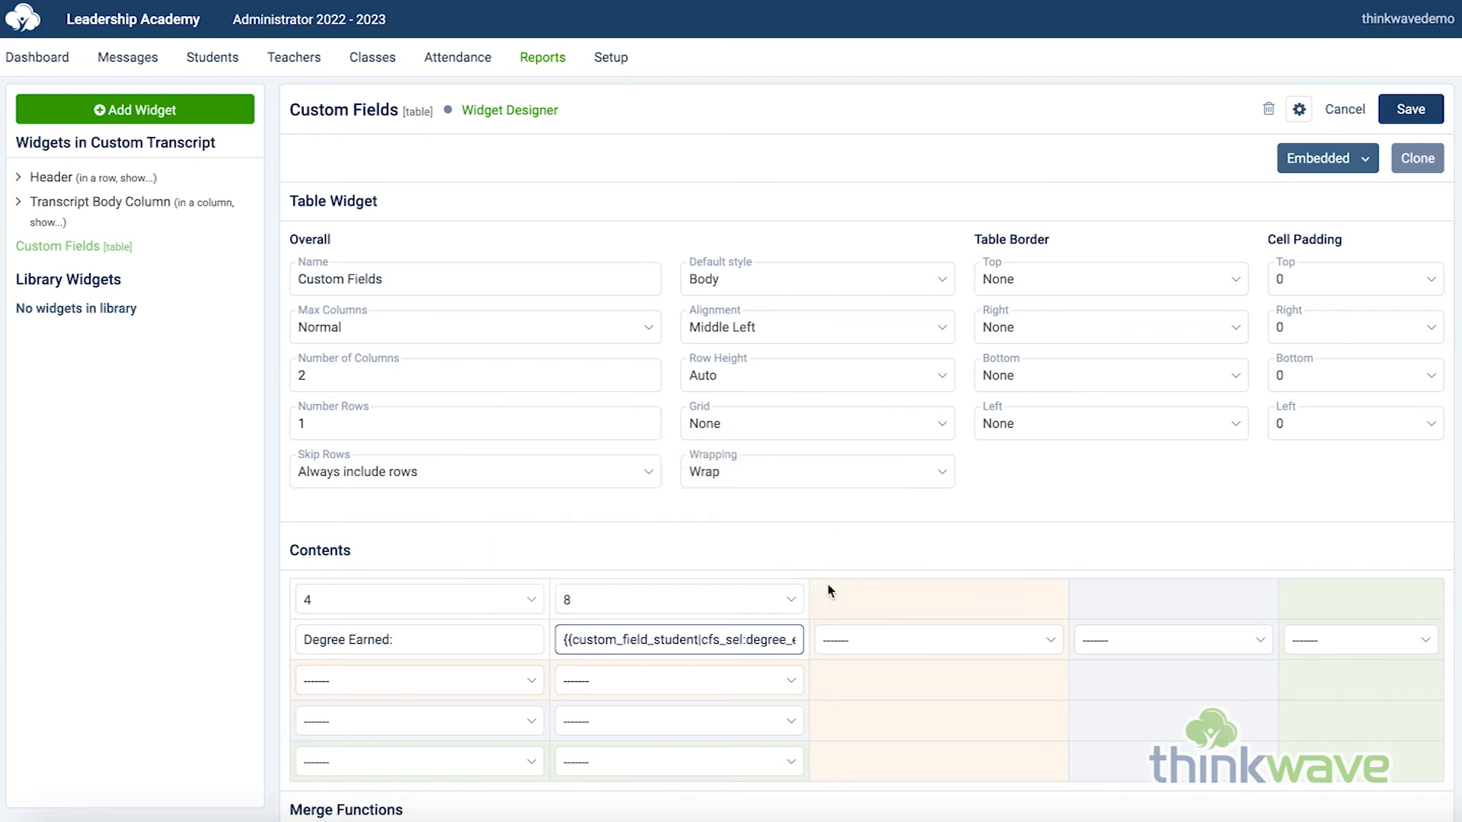
pyautogui.click(1405, 110)
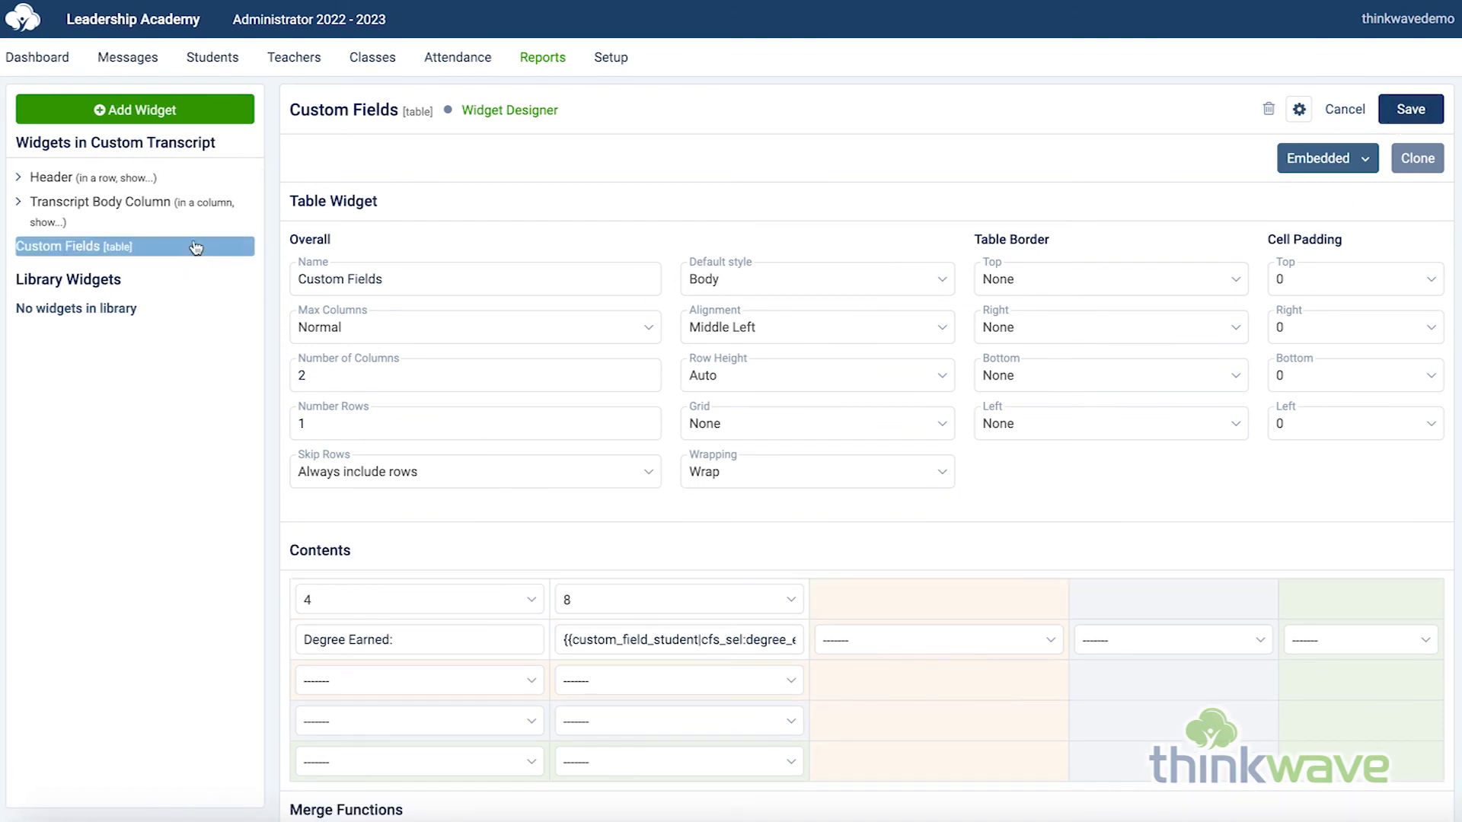
# Add the Custom Fields table as the third widget in the Transcript Body Column series and save the column.
pyautogui.click(180, 209)
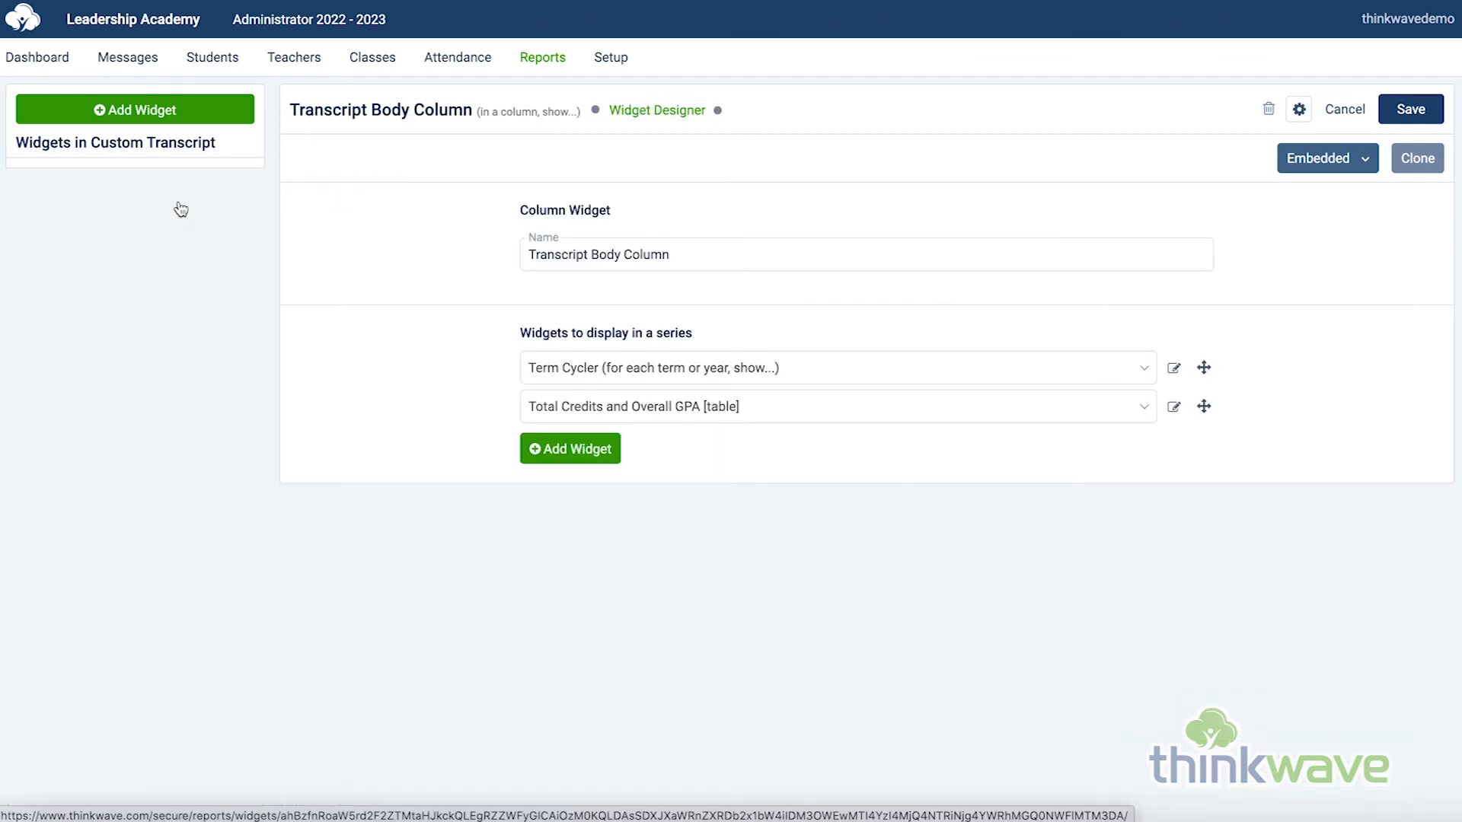
pyautogui.click(570, 448)
pyautogui.click(642, 446)
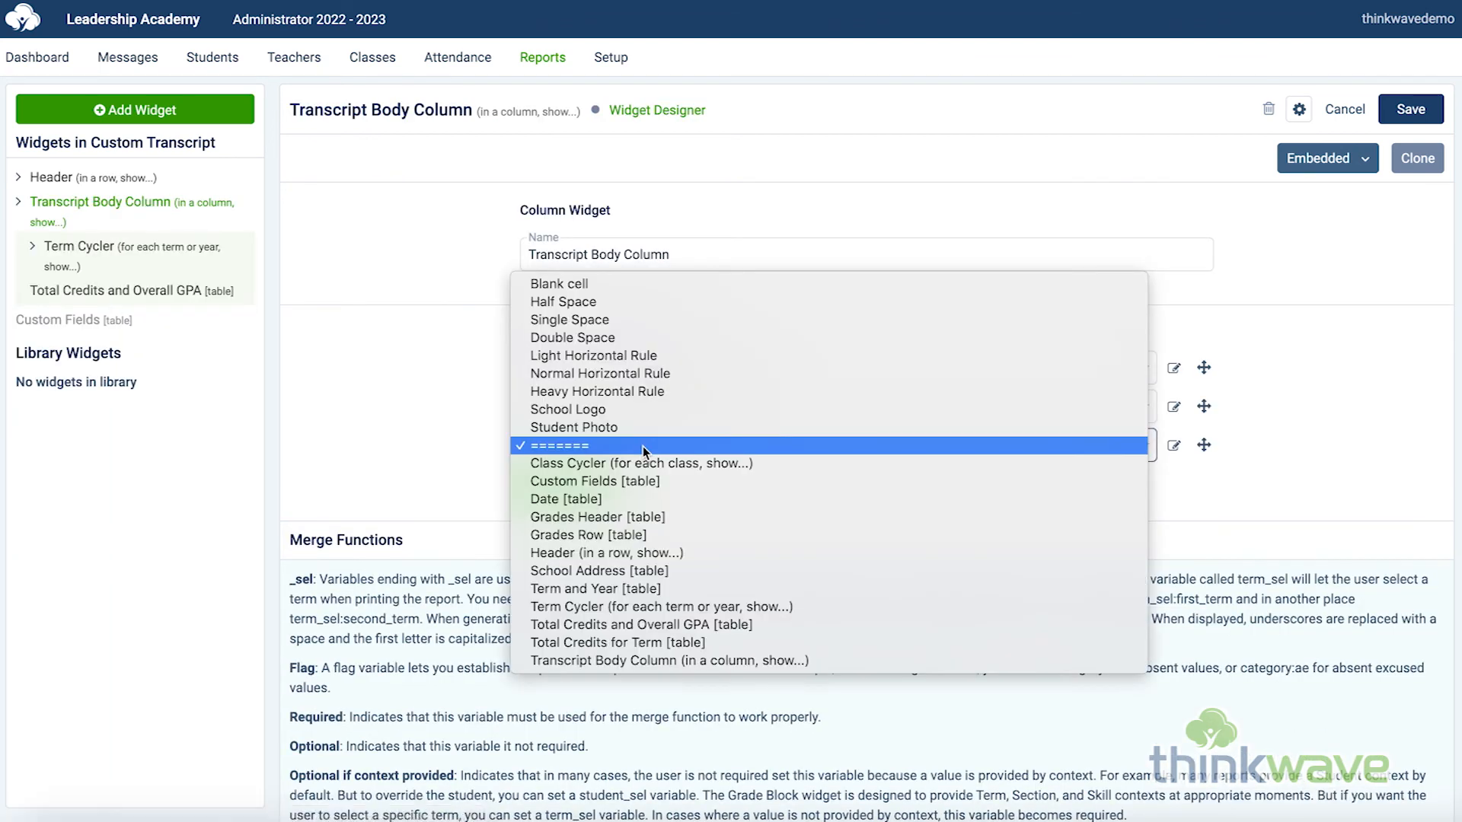
pyautogui.click(648, 486)
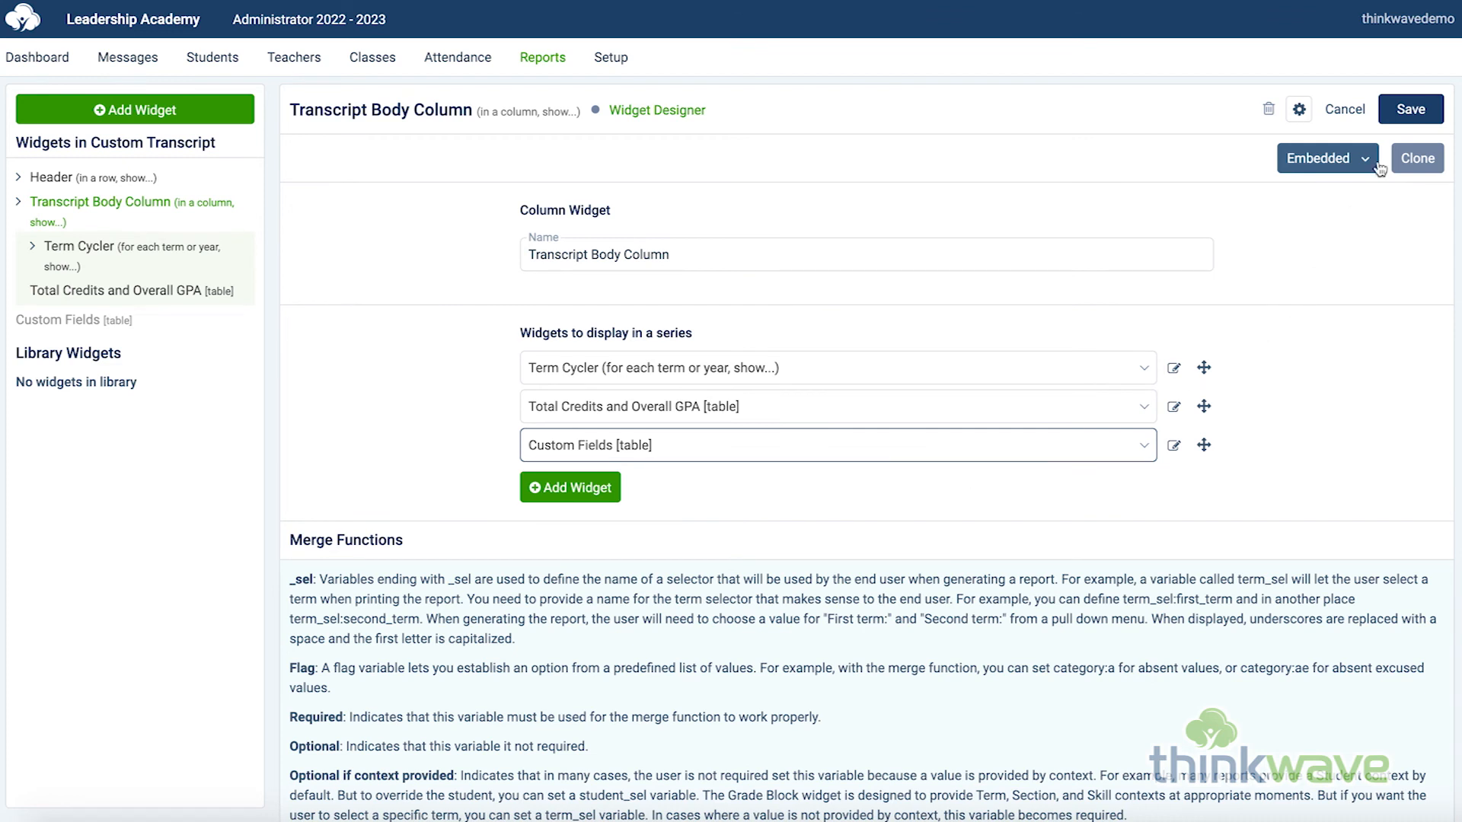
pyautogui.click(1409, 110)
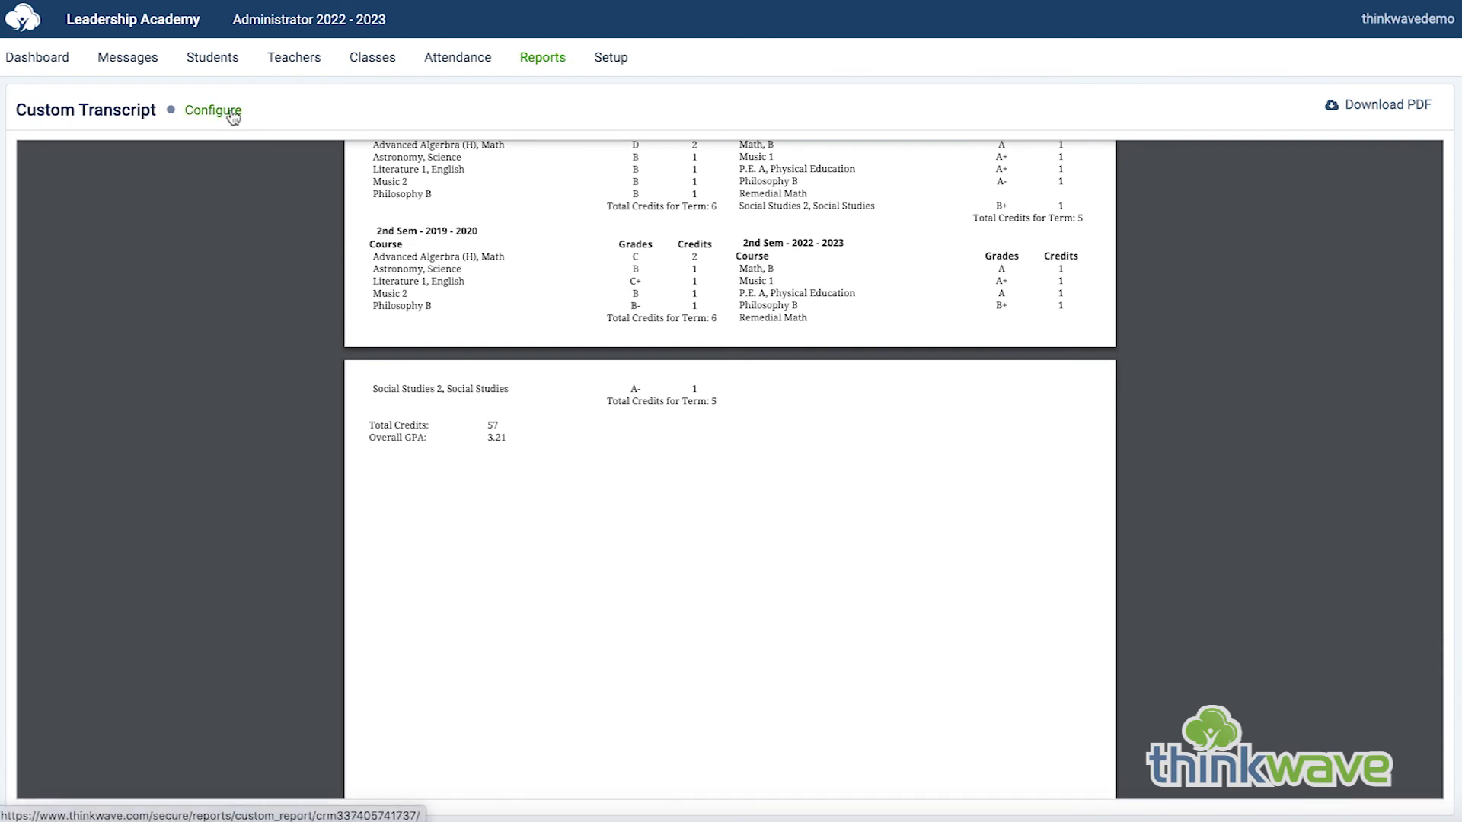
# Check which student custom fields are offered for the Degree earned selector in the Custom Transcript's report settings.
pyautogui.click(233, 113)
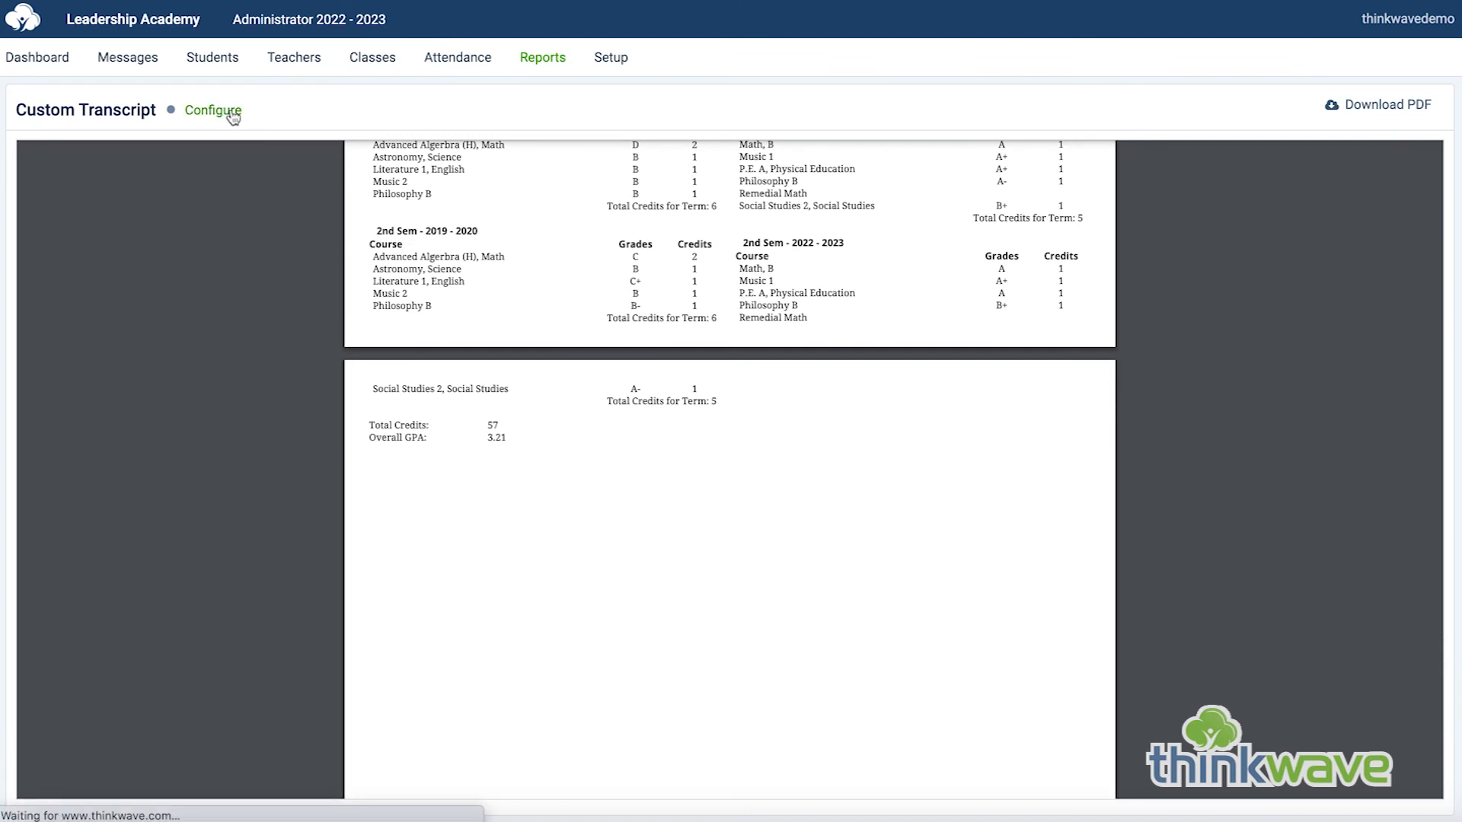
pyautogui.click(730, 236)
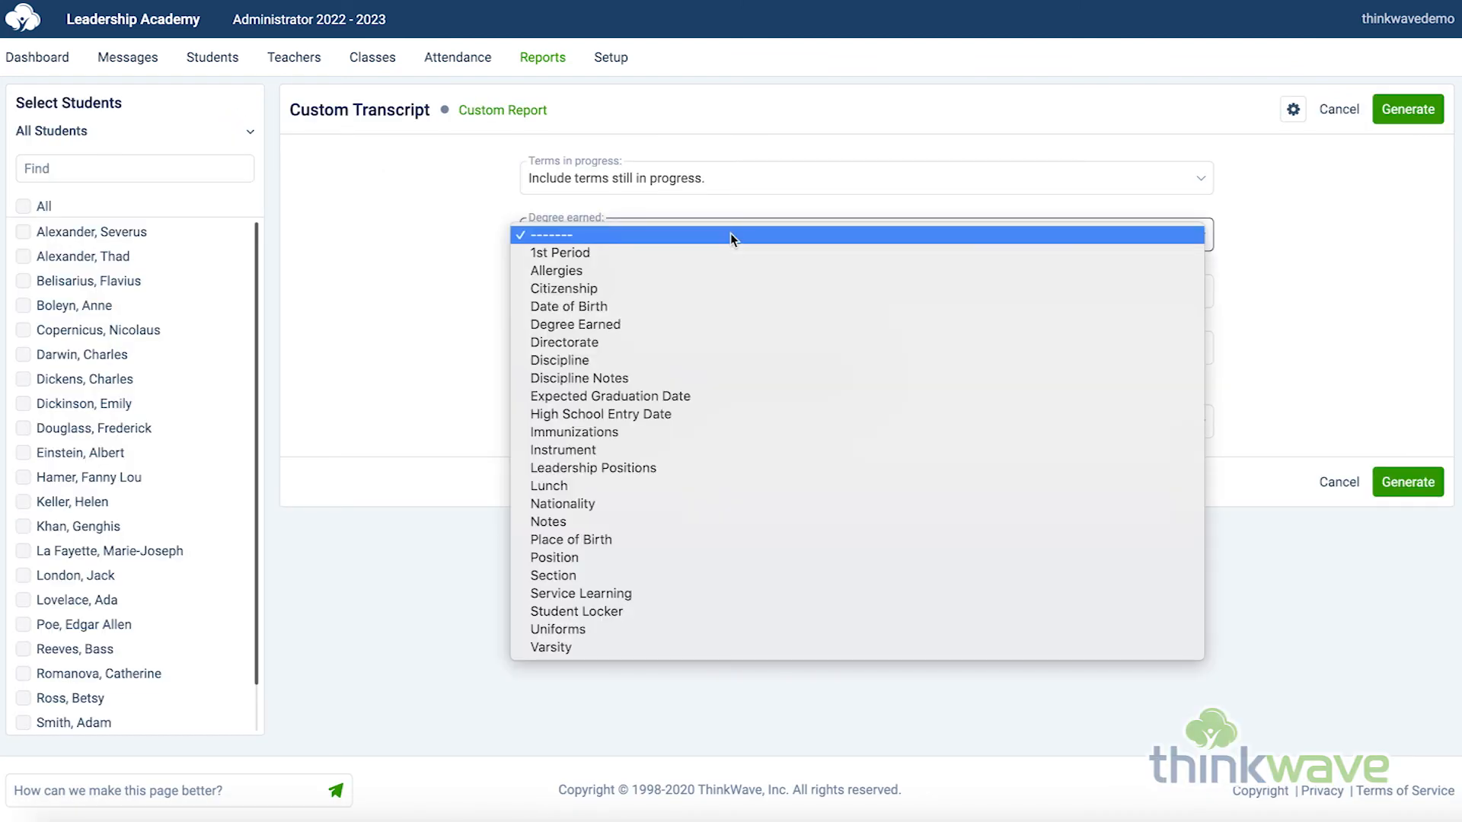
pyautogui.click(729, 235)
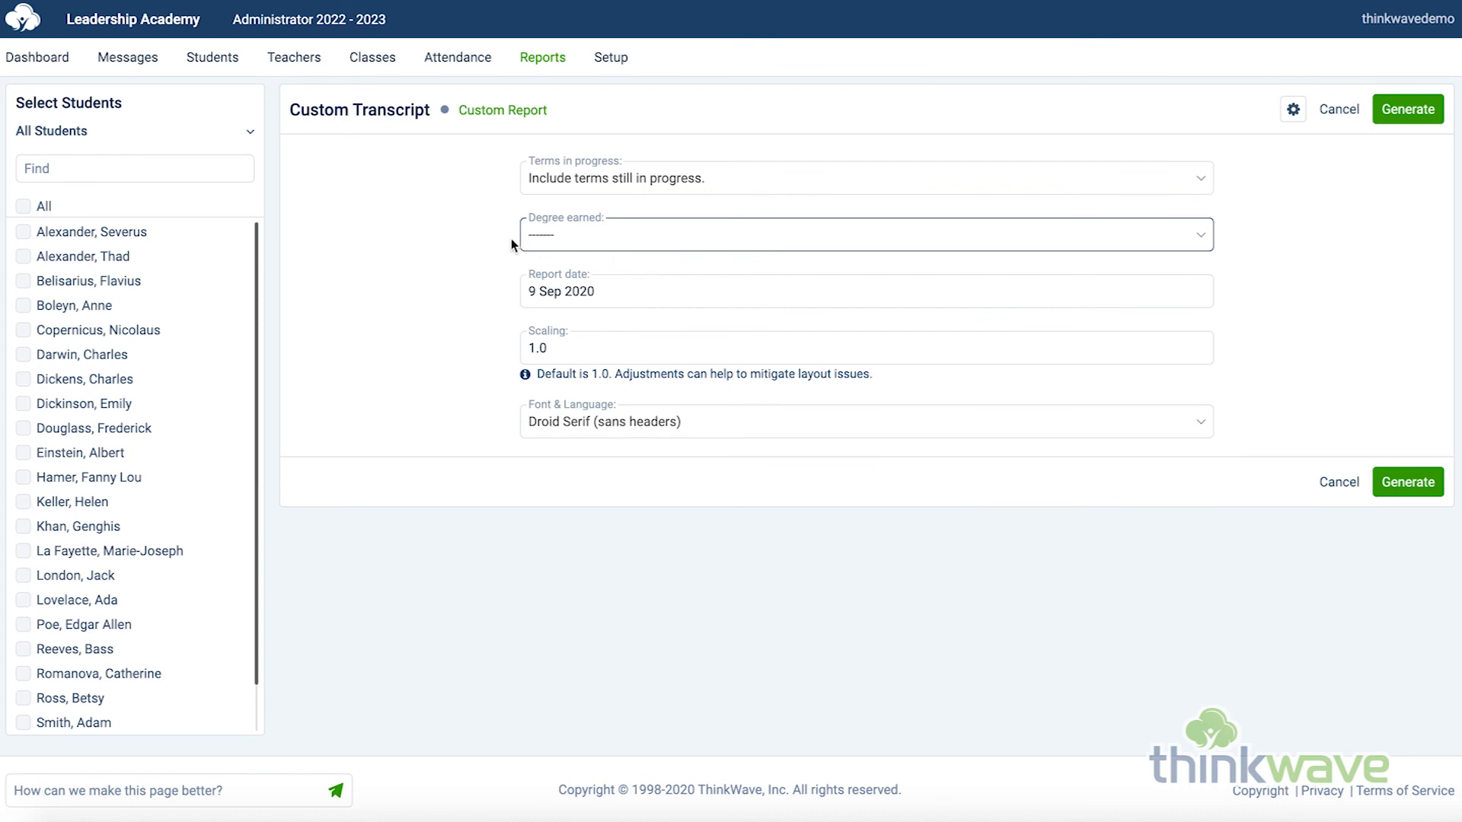
# Create and save a Short Text student custom field named "Degree Earned" that applies to All Students.
pyautogui.click(214, 60)
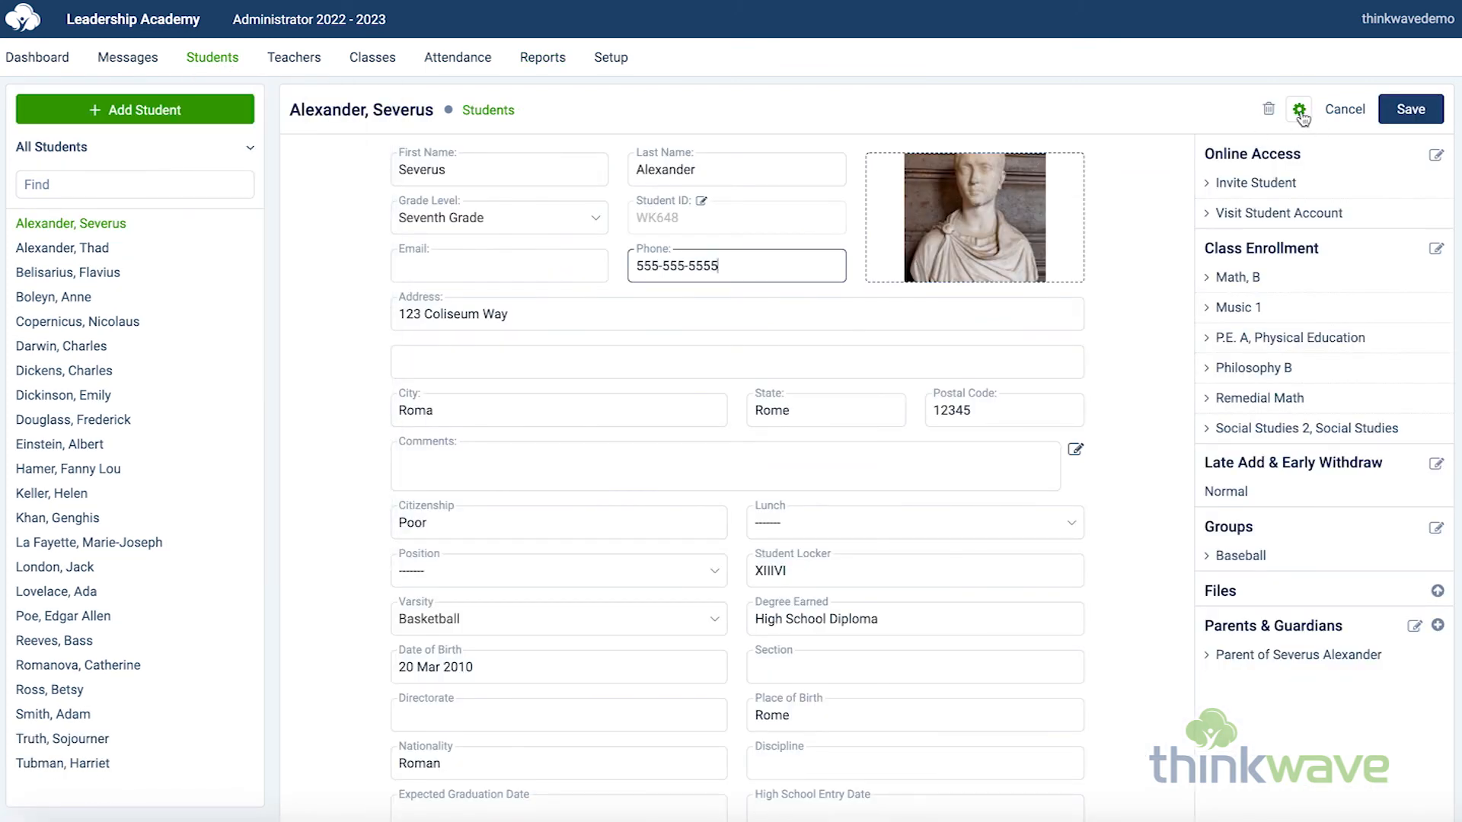
pyautogui.click(1301, 114)
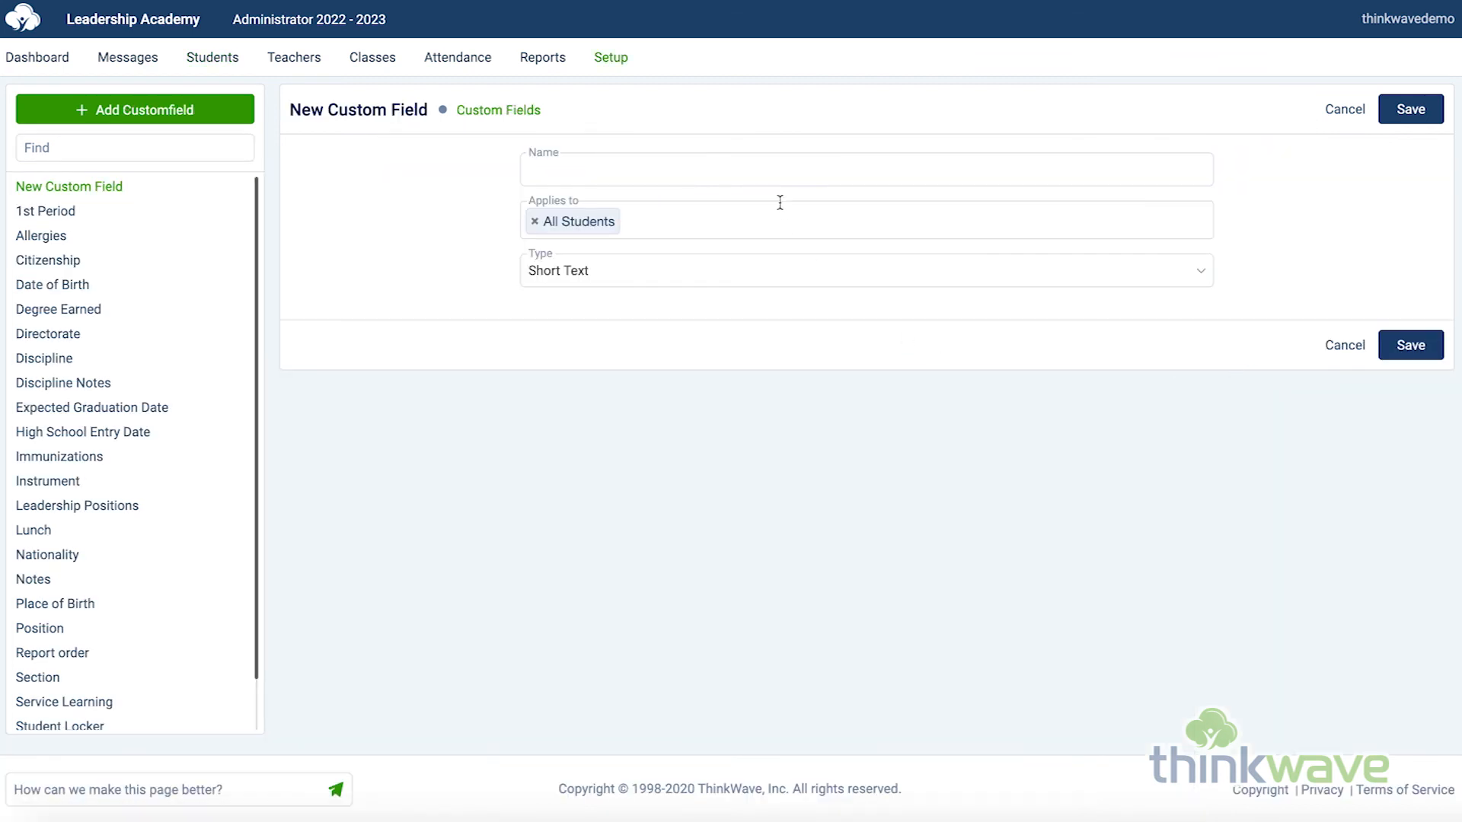
pyautogui.click(776, 171)
pyautogui.write('Degree Earned')
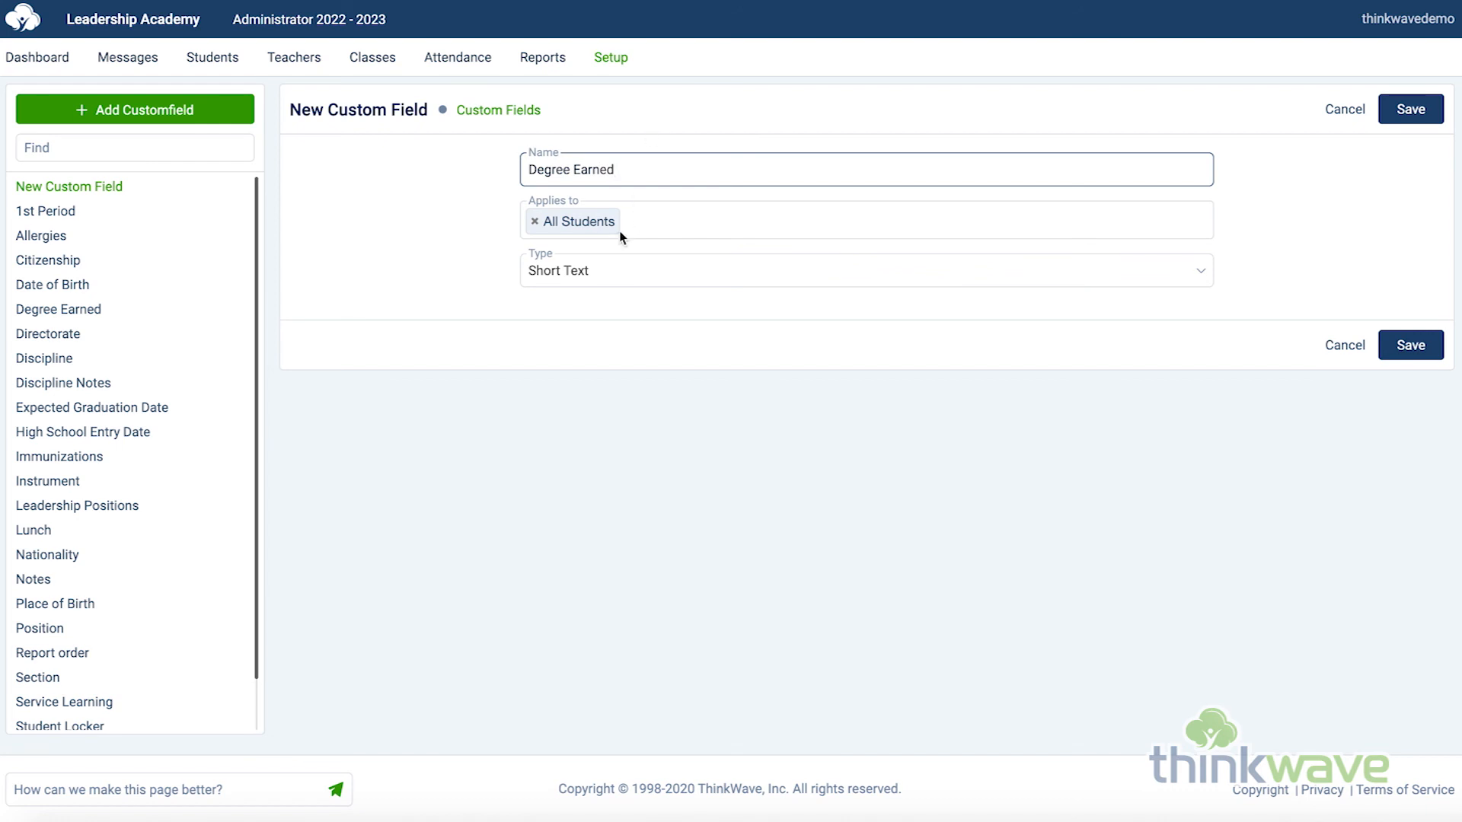
pyautogui.click(1414, 114)
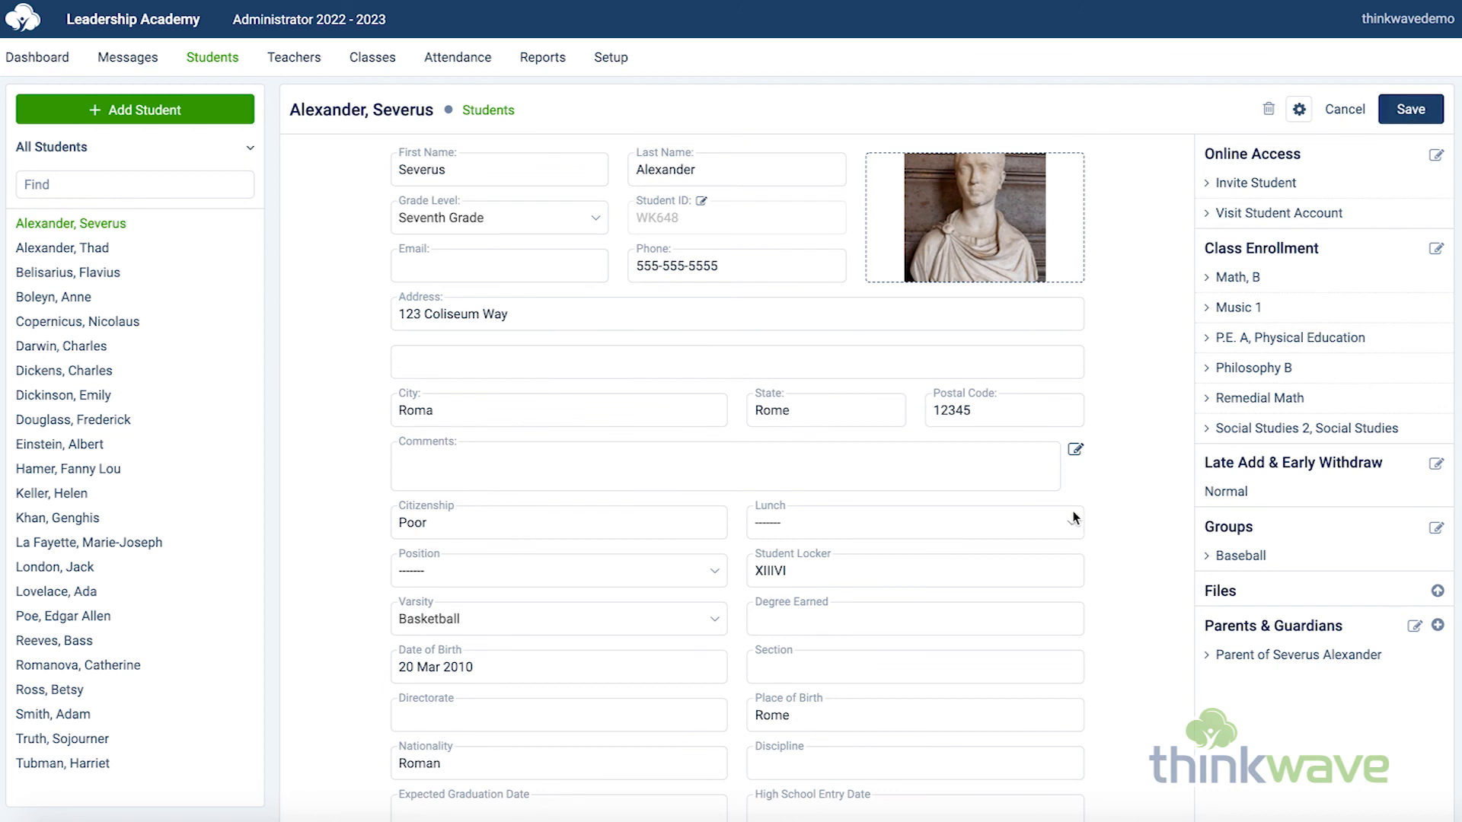
# Set the first listed student's Degree Earned field to "High School Diploma" and save the student record.
pyautogui.click(951, 620)
pyautogui.write('High School Diploma')
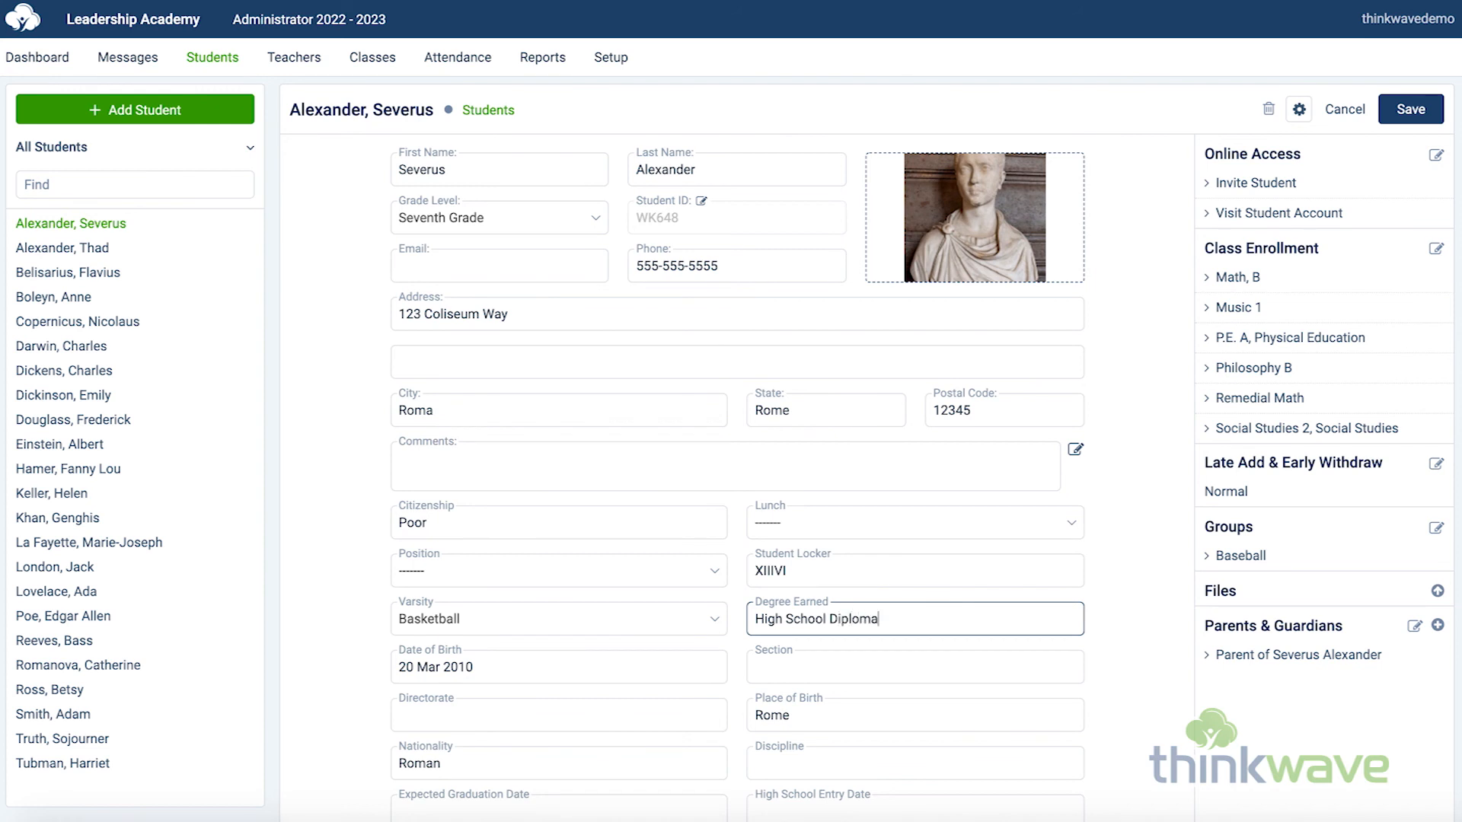
pyautogui.click(1411, 111)
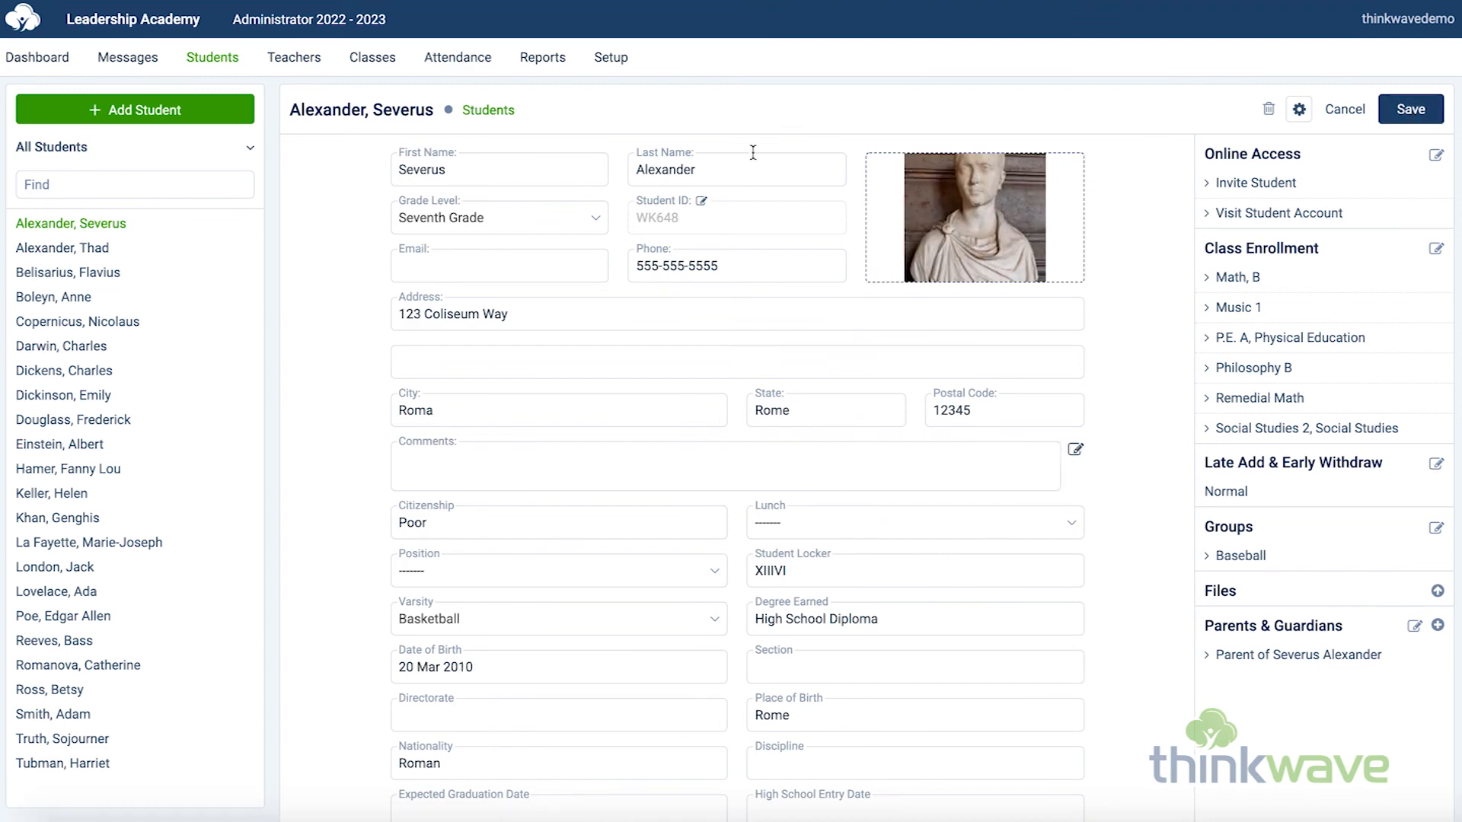
# Generate the Custom Transcript for the first listed student with Degree earned mapped to Degree Earned, and review the resulting pages.
pyautogui.click(554, 61)
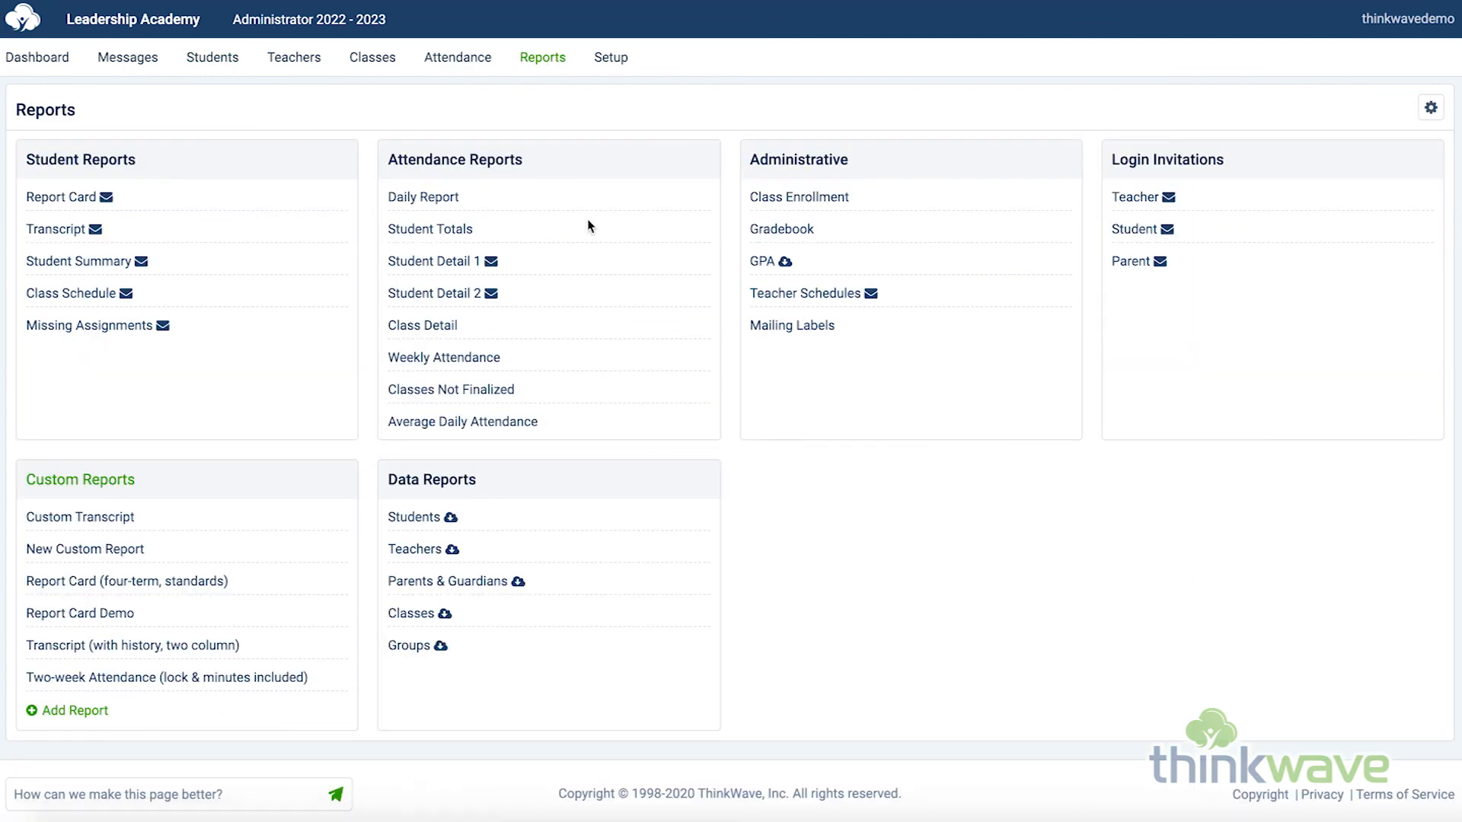
pyautogui.click(87, 517)
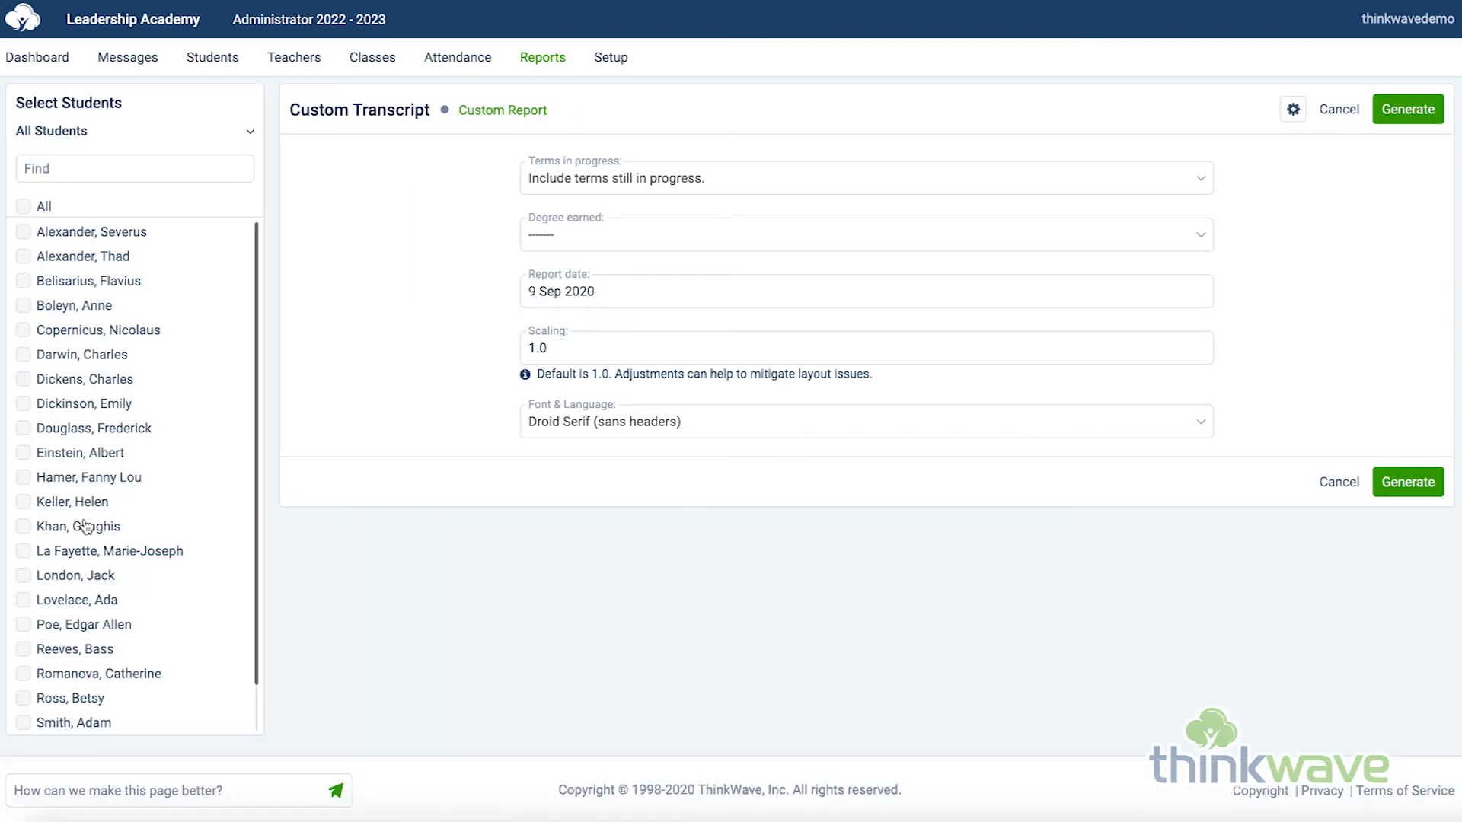
pyautogui.click(773, 233)
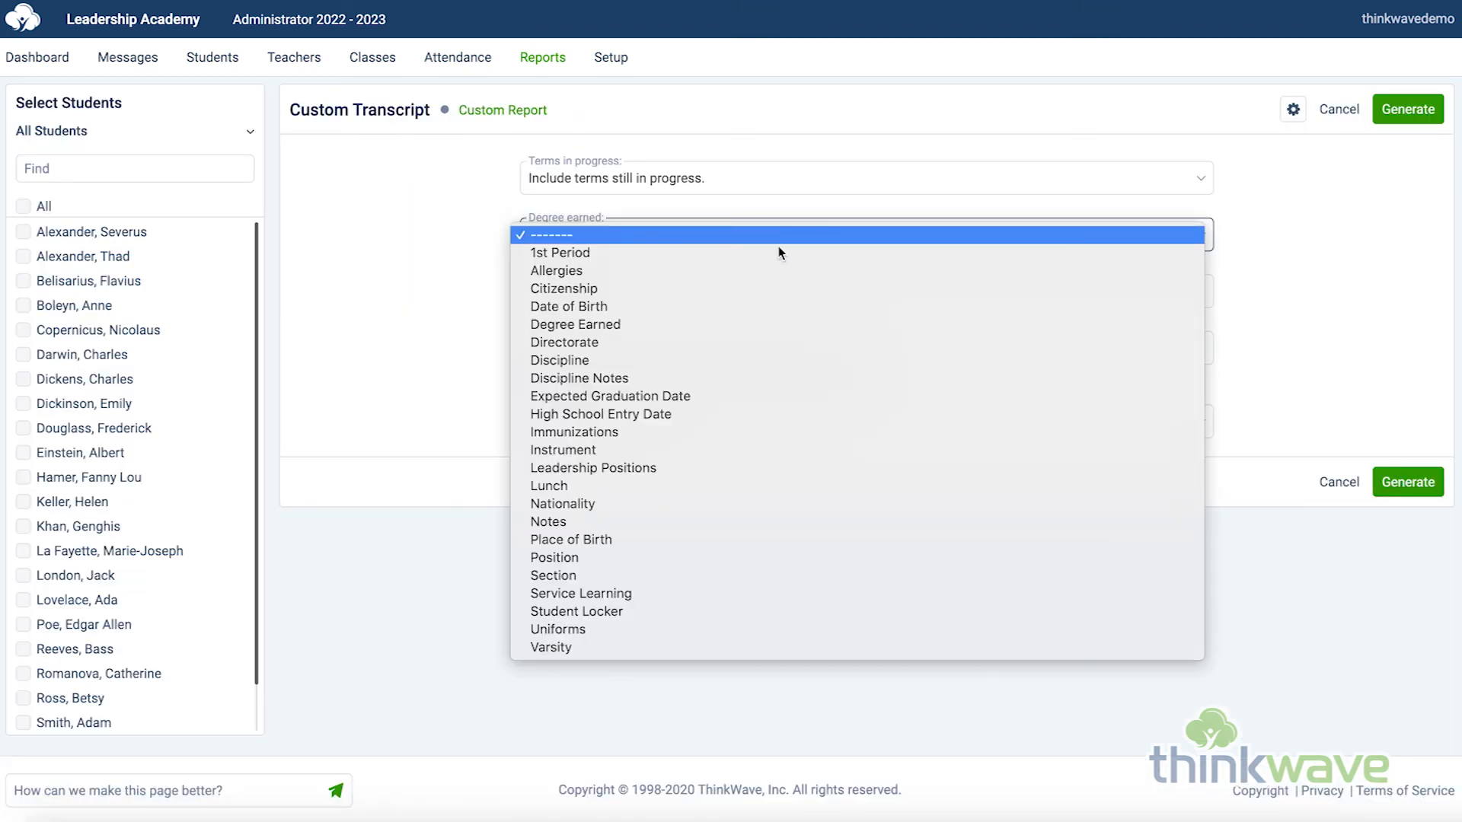
pyautogui.click(778, 323)
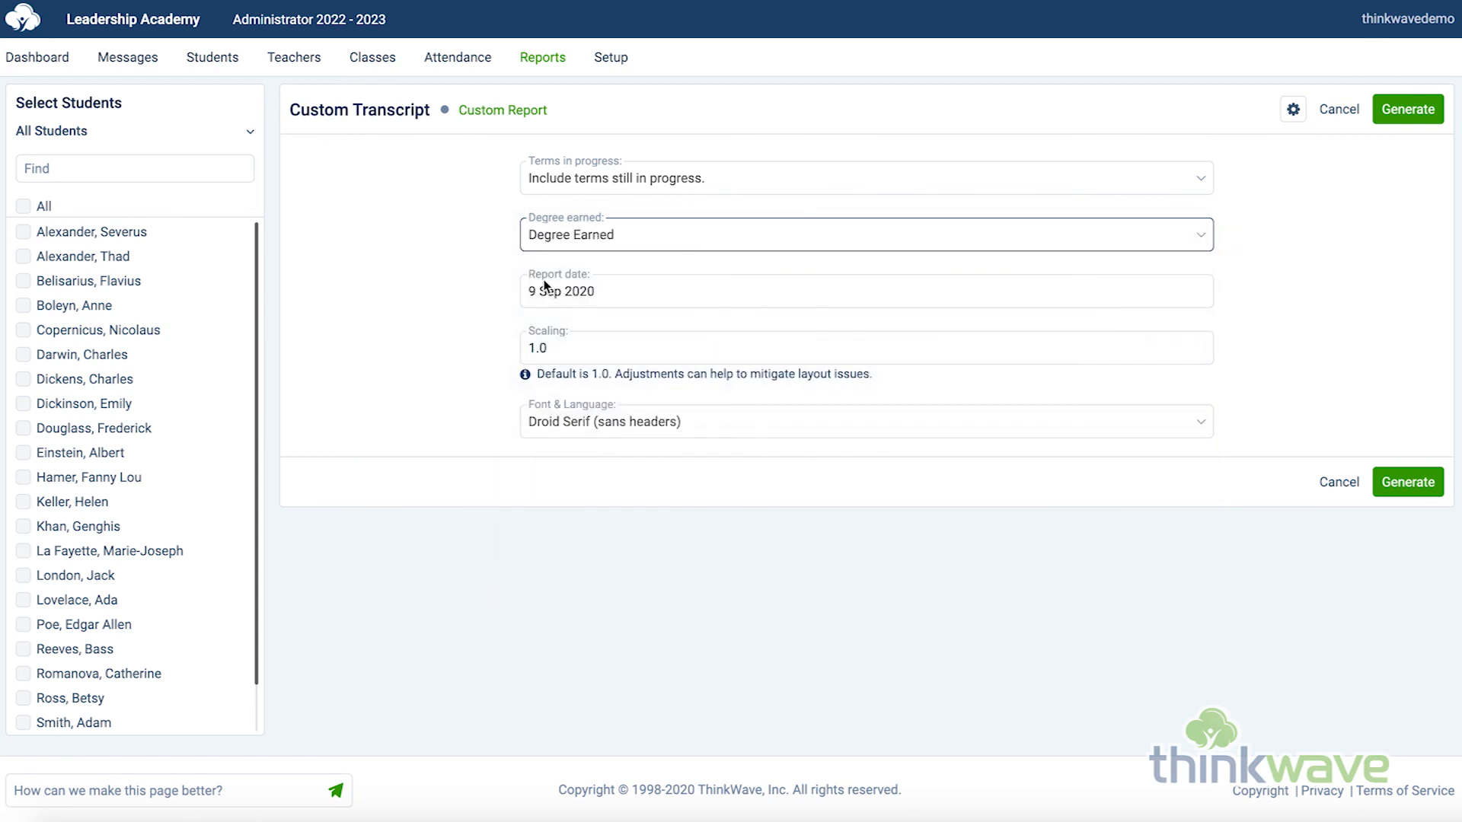
pyautogui.click(102, 231)
pyautogui.click(1405, 109)
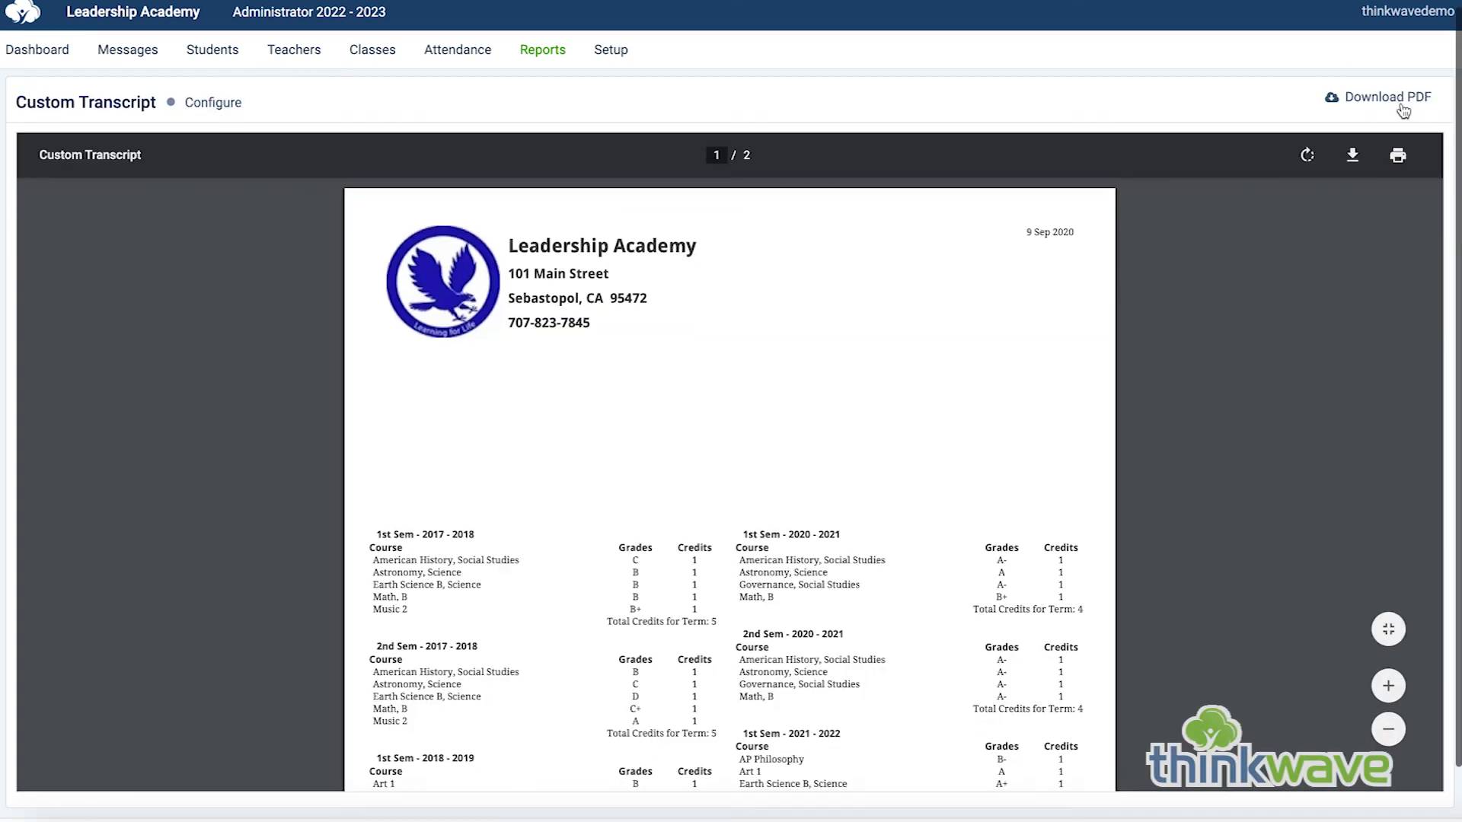
pyautogui.scroll(-12, 624, 405)
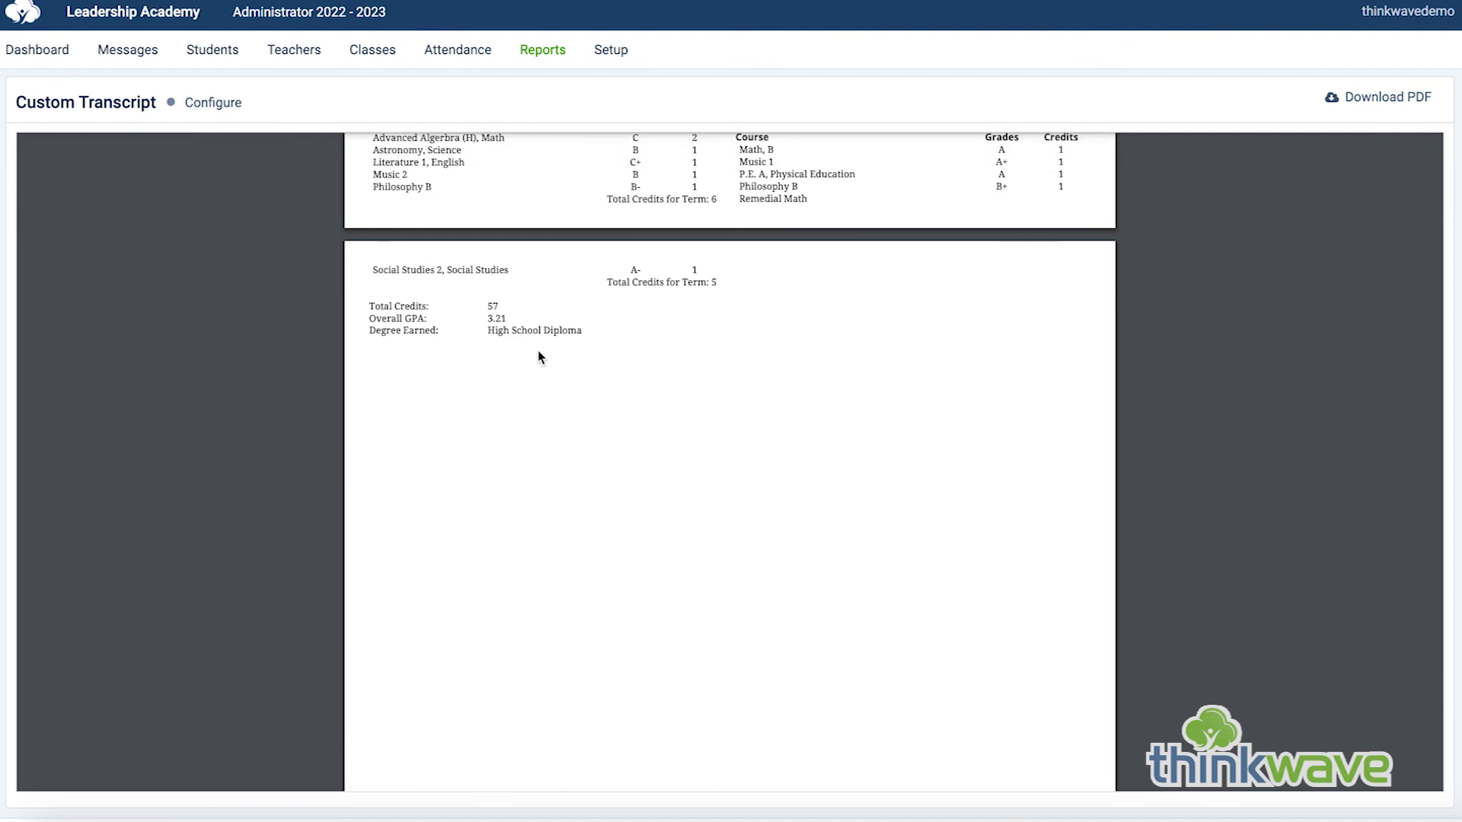
pyautogui.scroll(5, 538, 354)
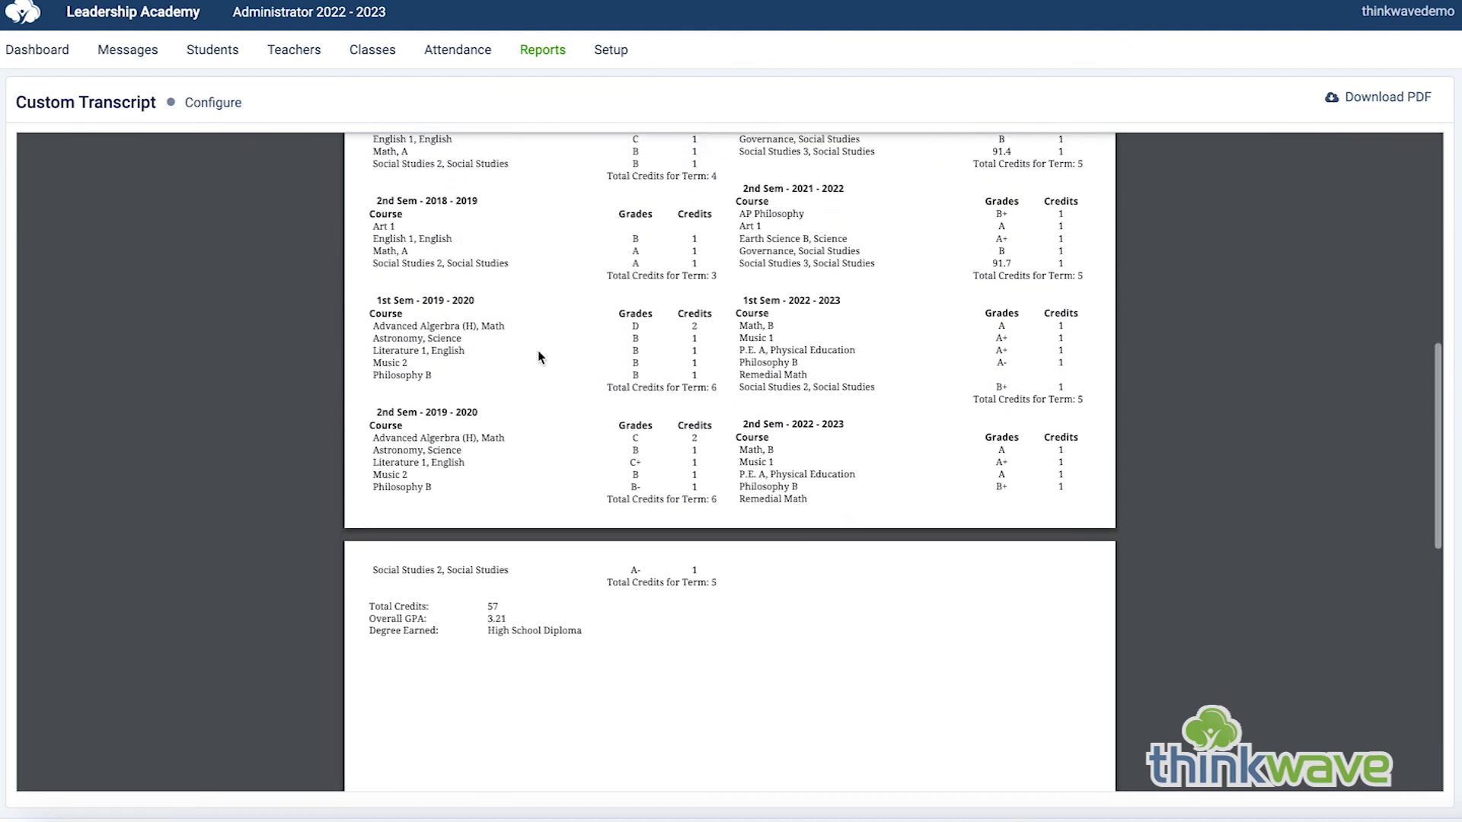
pyautogui.scroll(3, 537, 355)
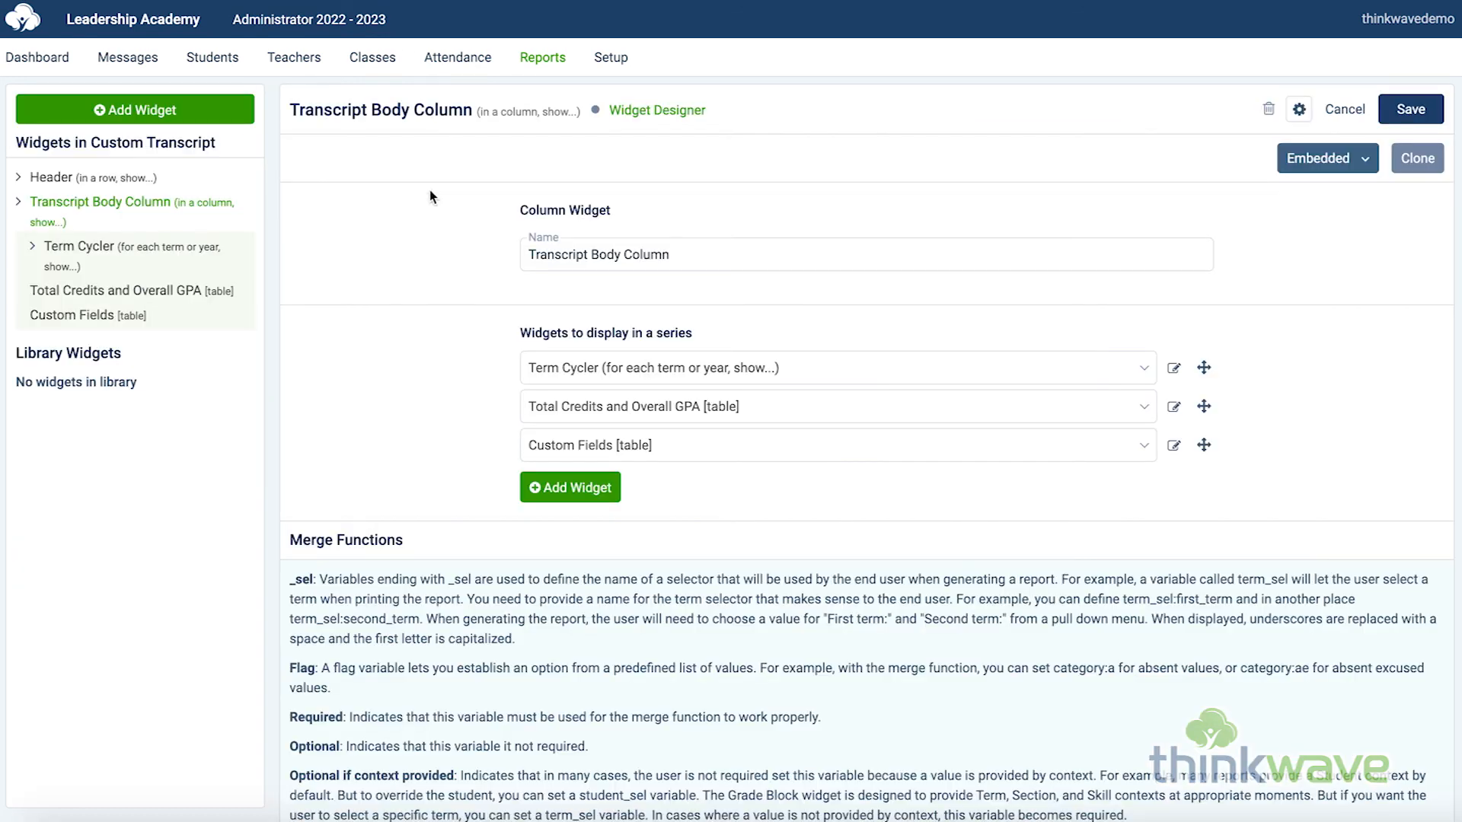
# Open the Grades Row table and find the rounding parameter in the final_grade example of the merge function reference.
pyautogui.click(44, 258)
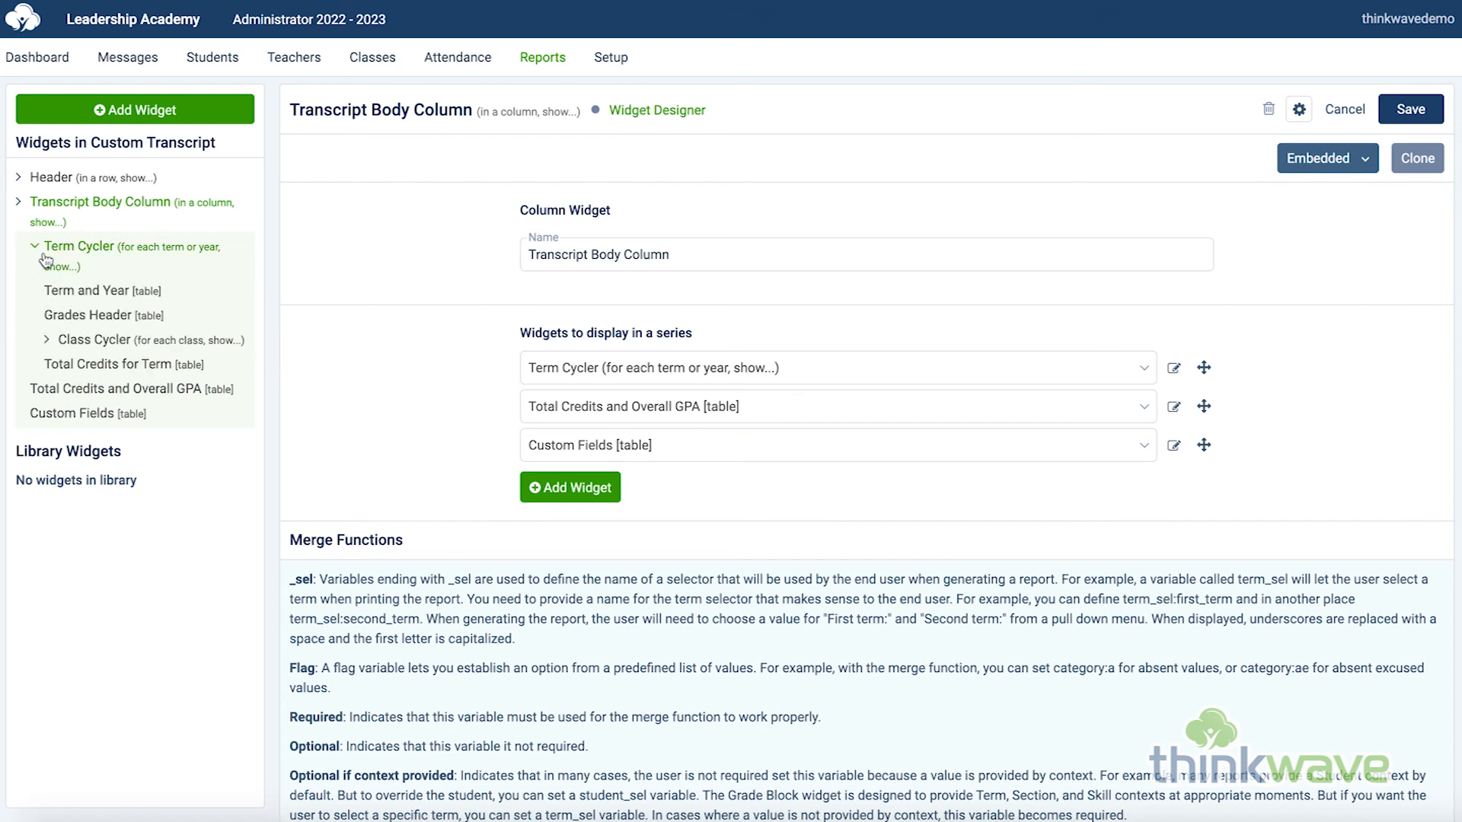
pyautogui.click(46, 342)
pyautogui.click(131, 369)
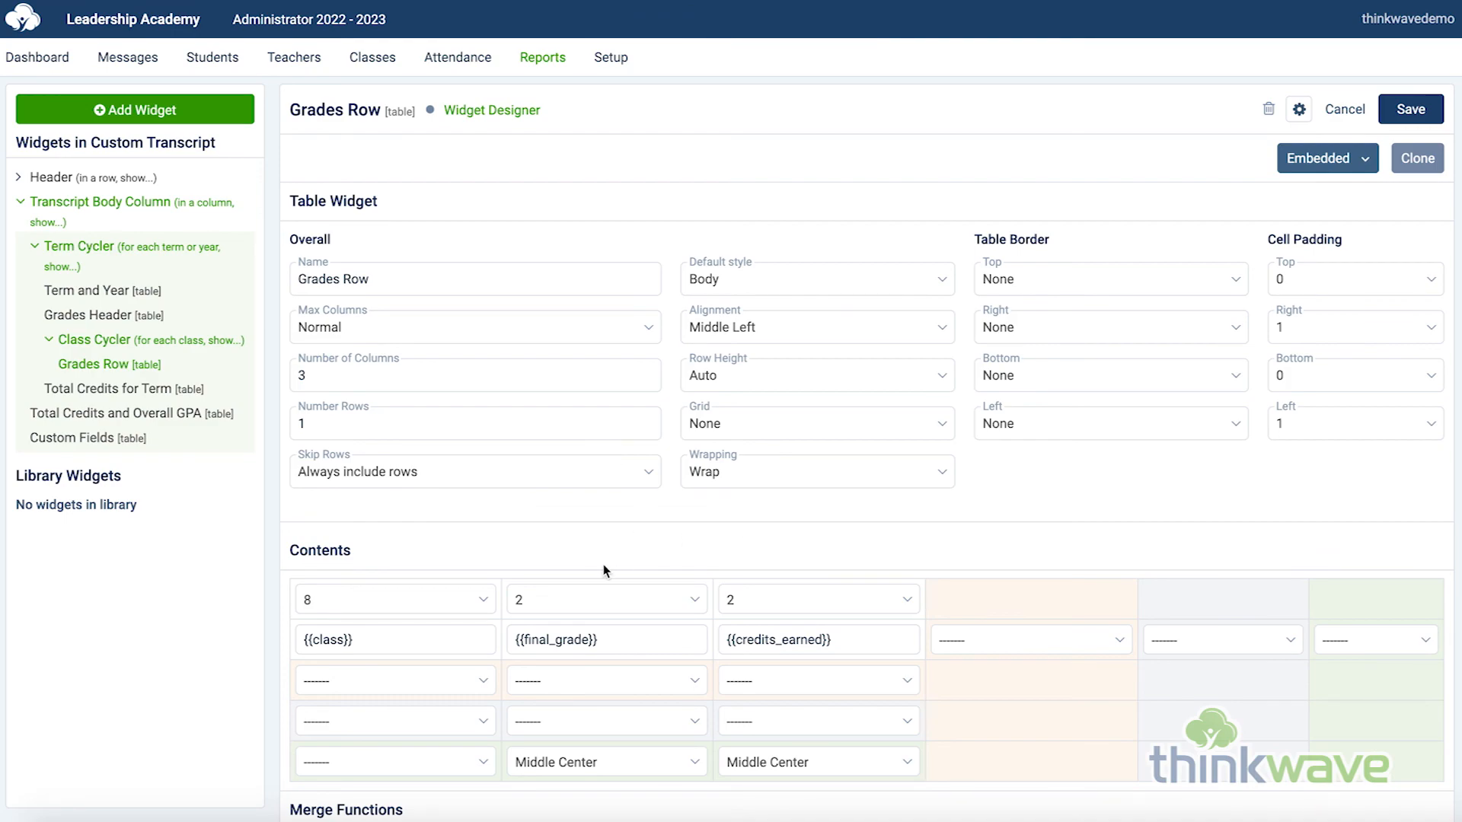
pyautogui.scroll(-20, 601, 567)
pyautogui.scroll(-15, 602, 570)
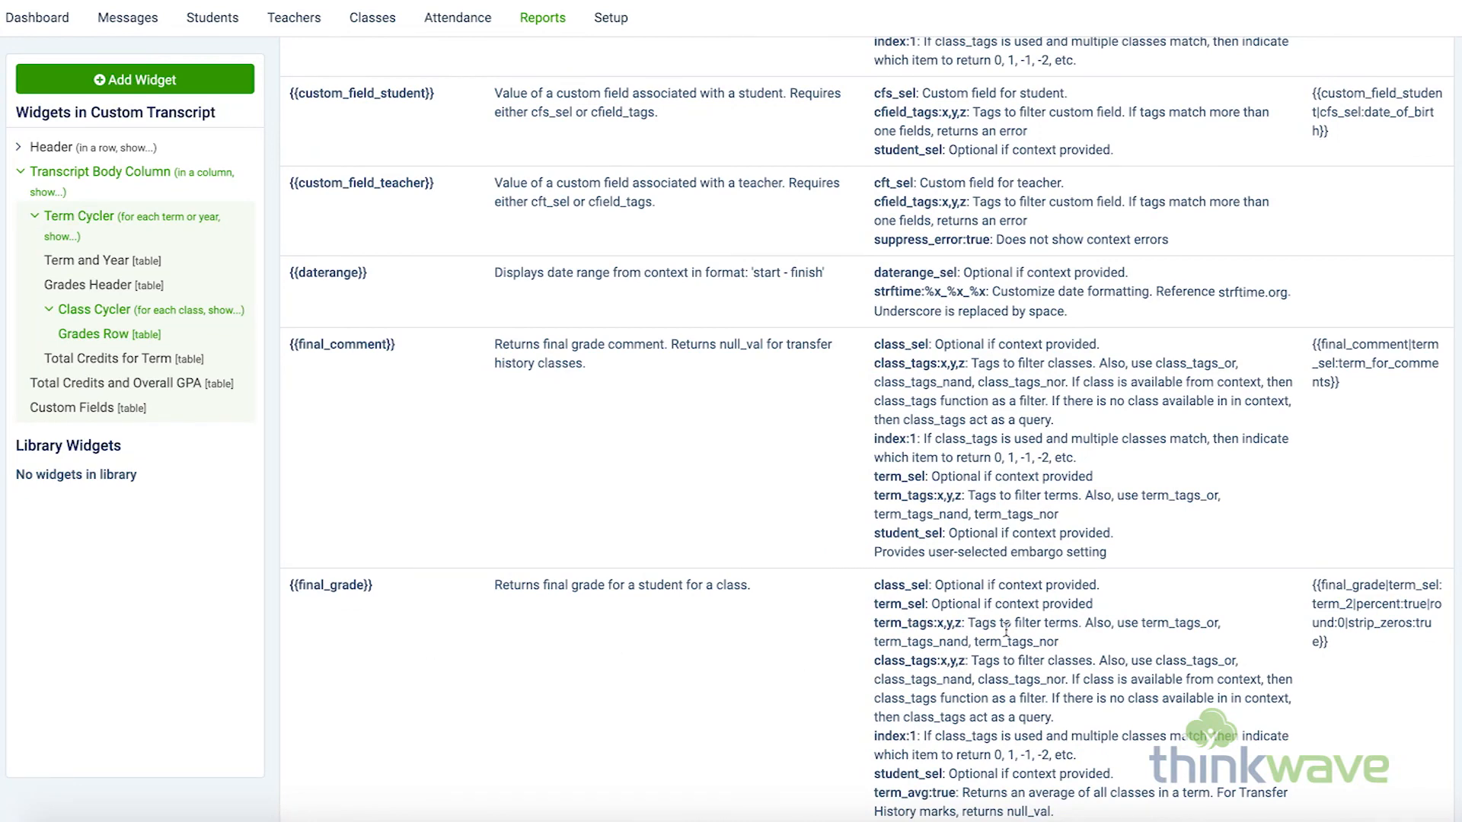
pyautogui.scroll(-3, 1006, 630)
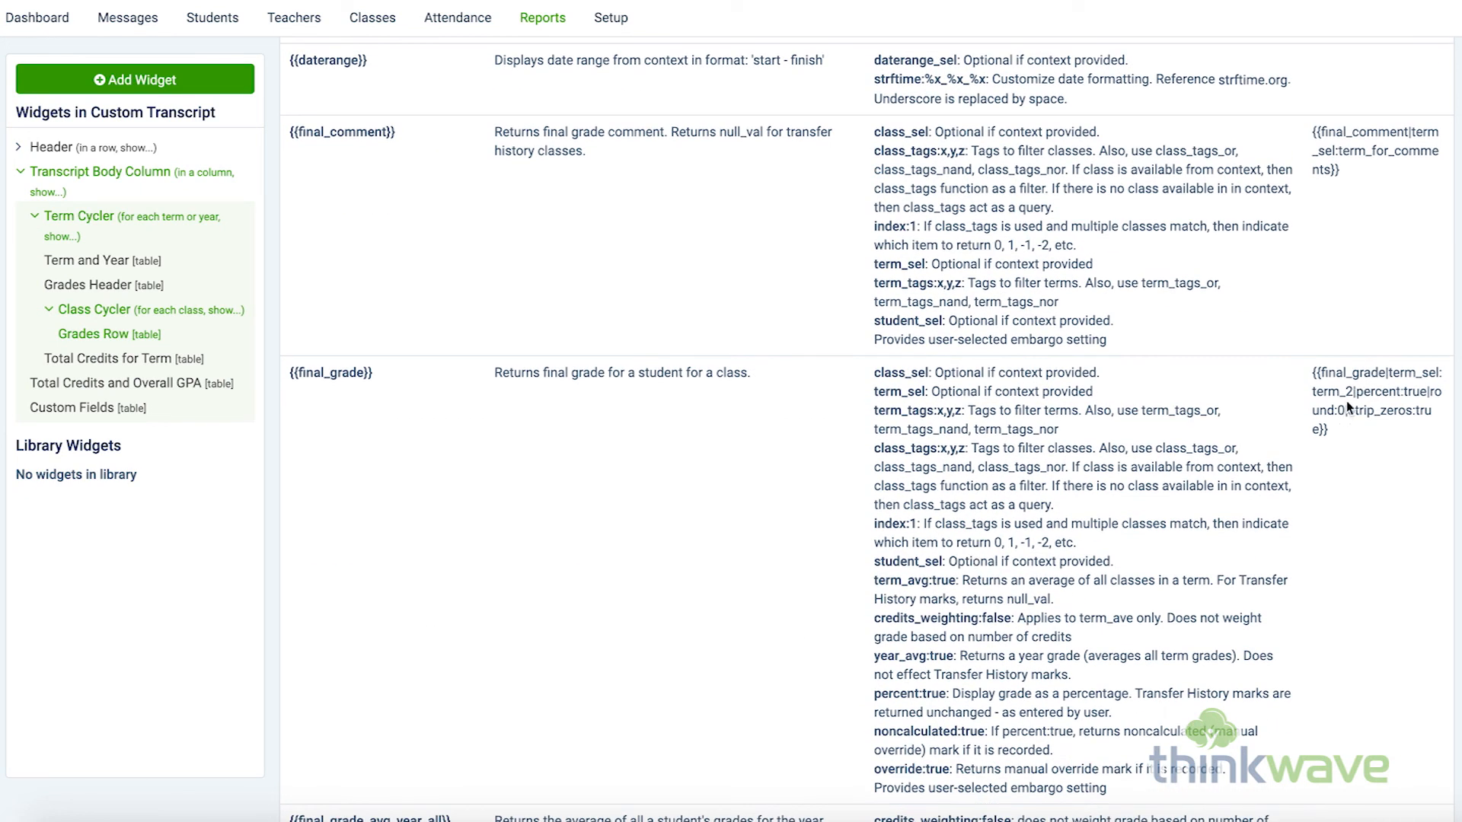
pyautogui.moveTo(1344, 410); pyautogui.dragTo(1426, 397)
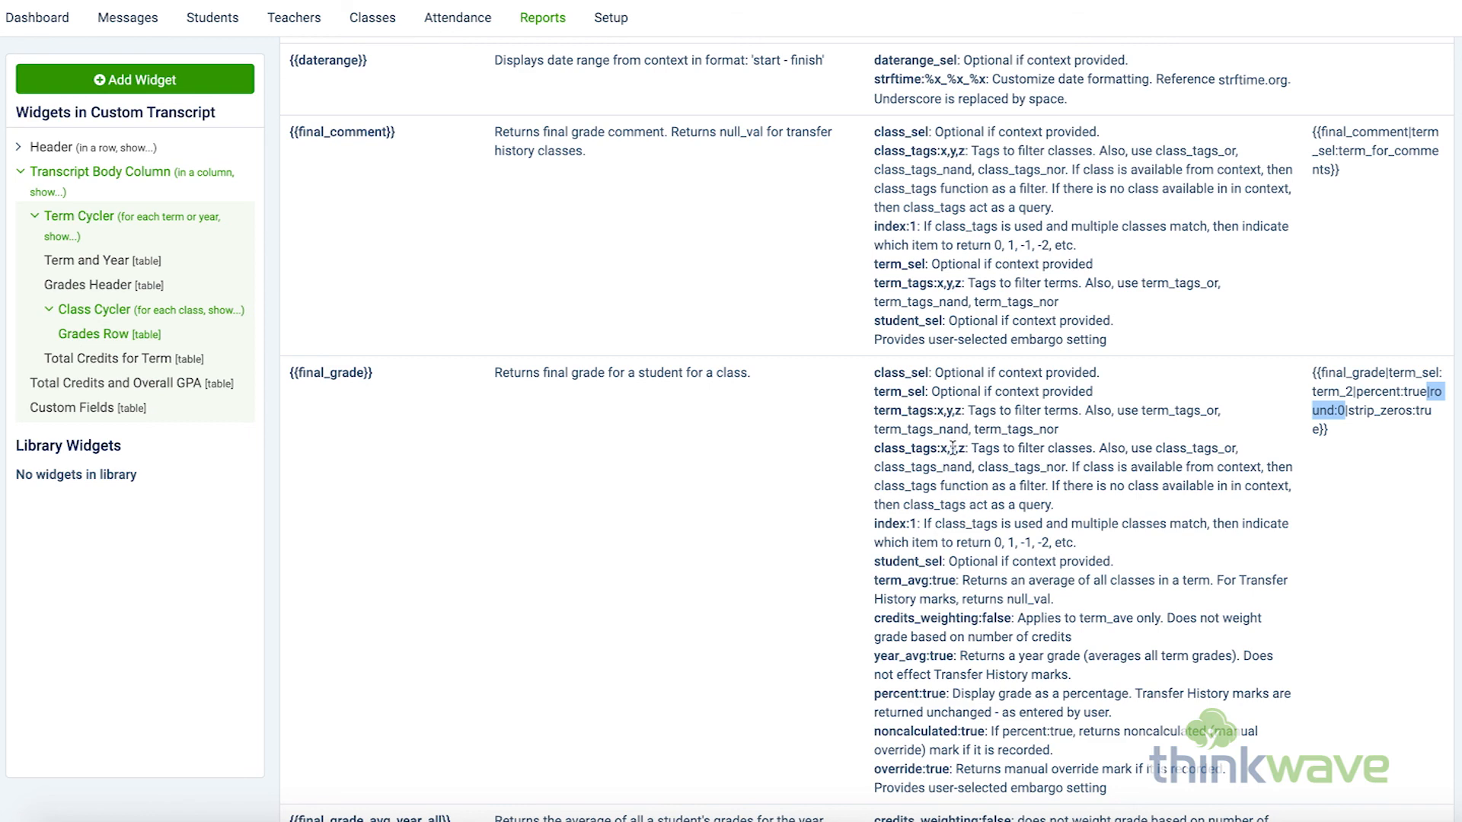
# Change the grade cell's merge function to {{final_grade|round:1}} and save the Grades Row table.
pyautogui.scroll(15, 637, 448)
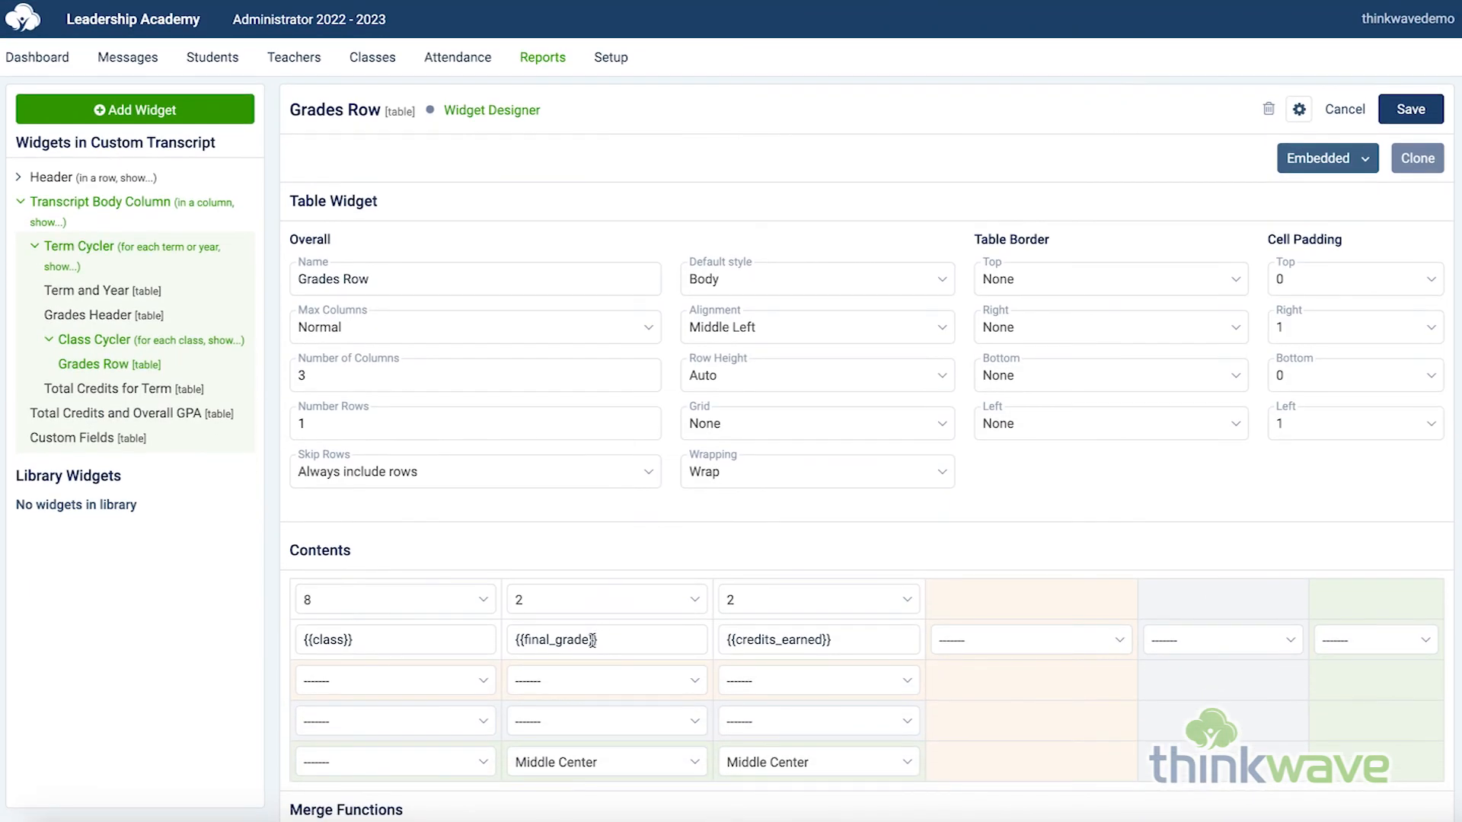
pyautogui.click(587, 641)
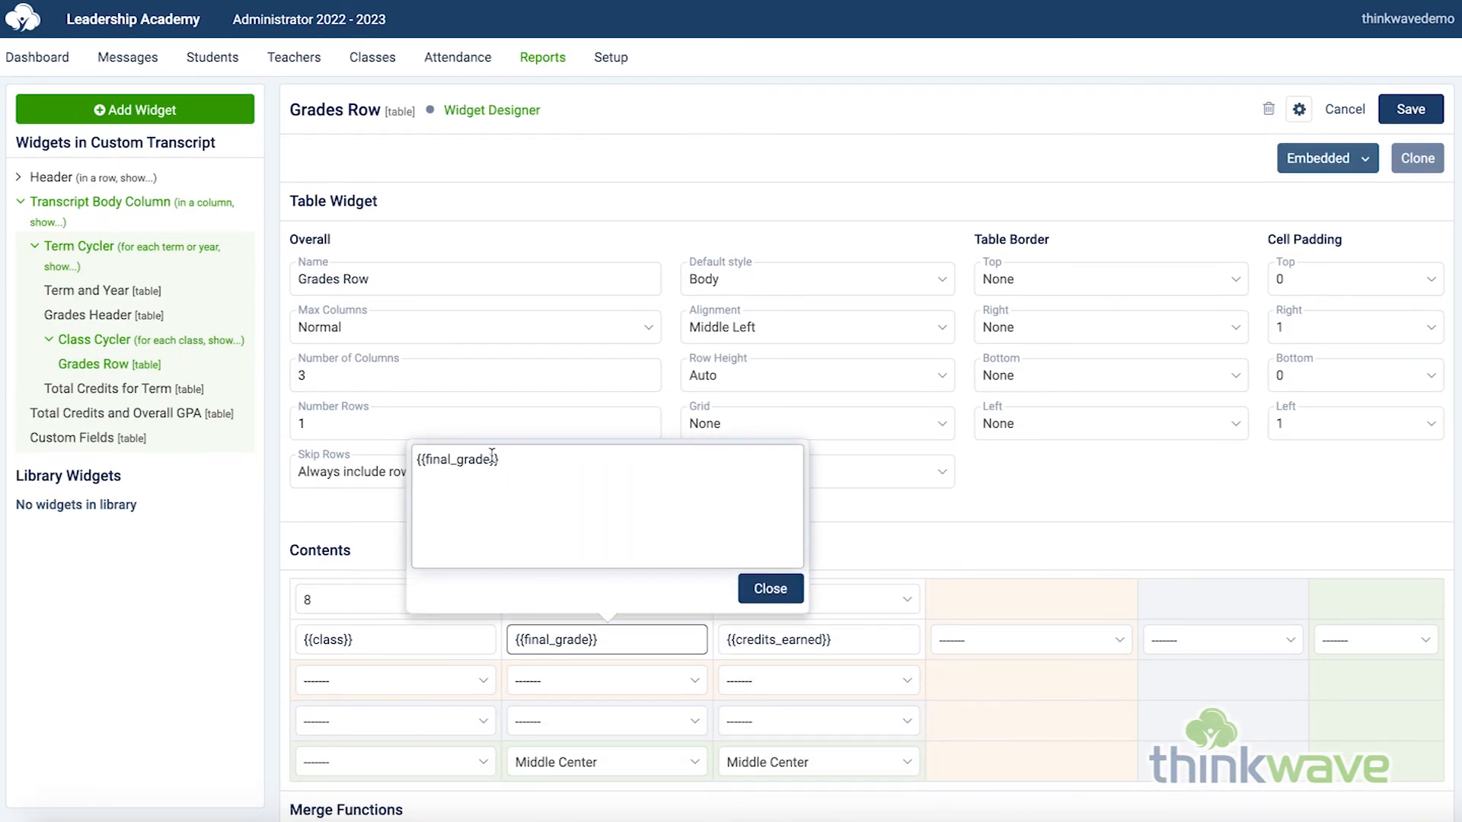
pyautogui.write('|round:0')
pyautogui.press('BackSpace')
pyautogui.write('1')
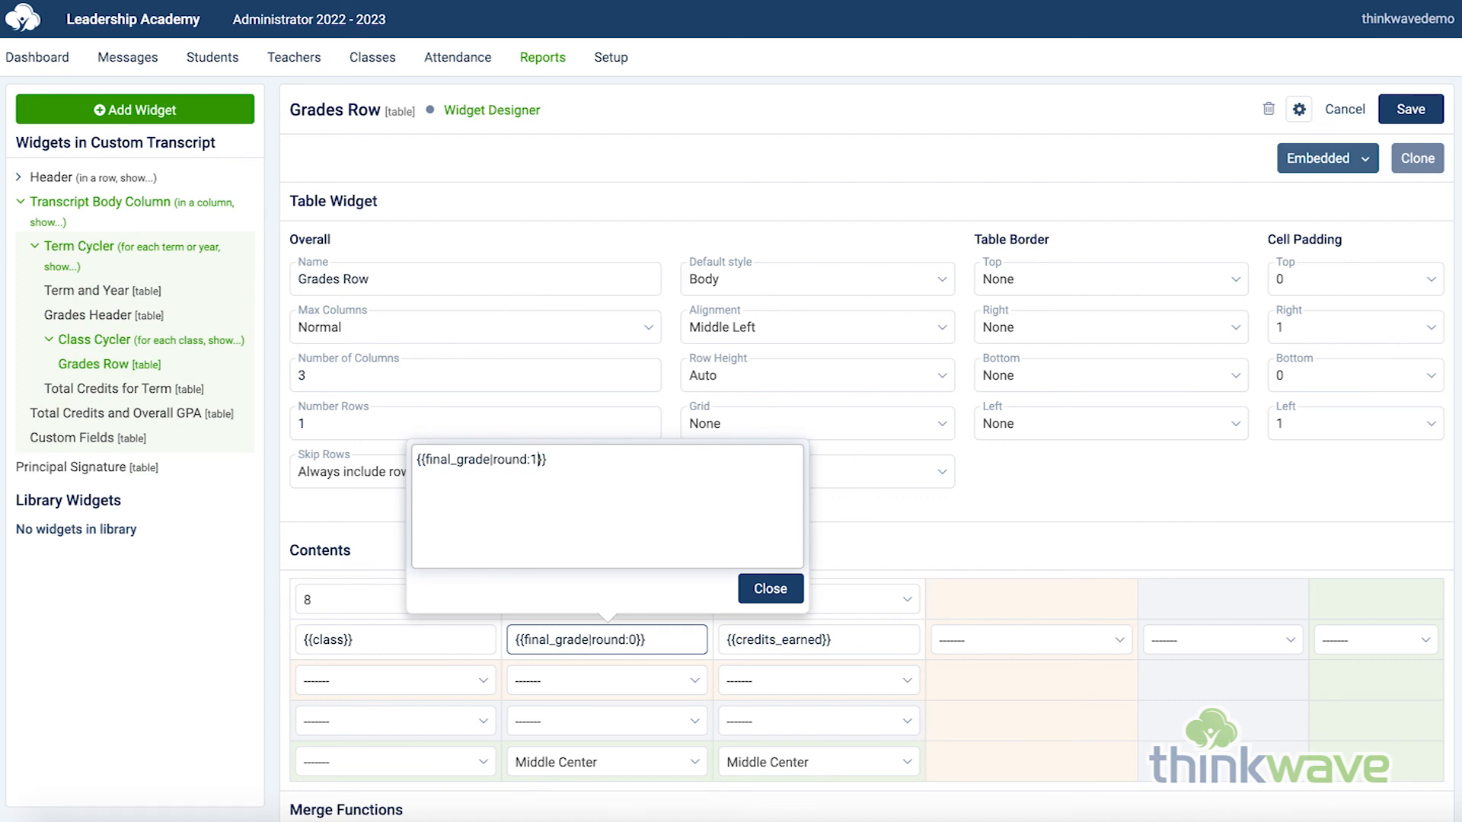
pyautogui.click(779, 590)
pyautogui.click(1421, 114)
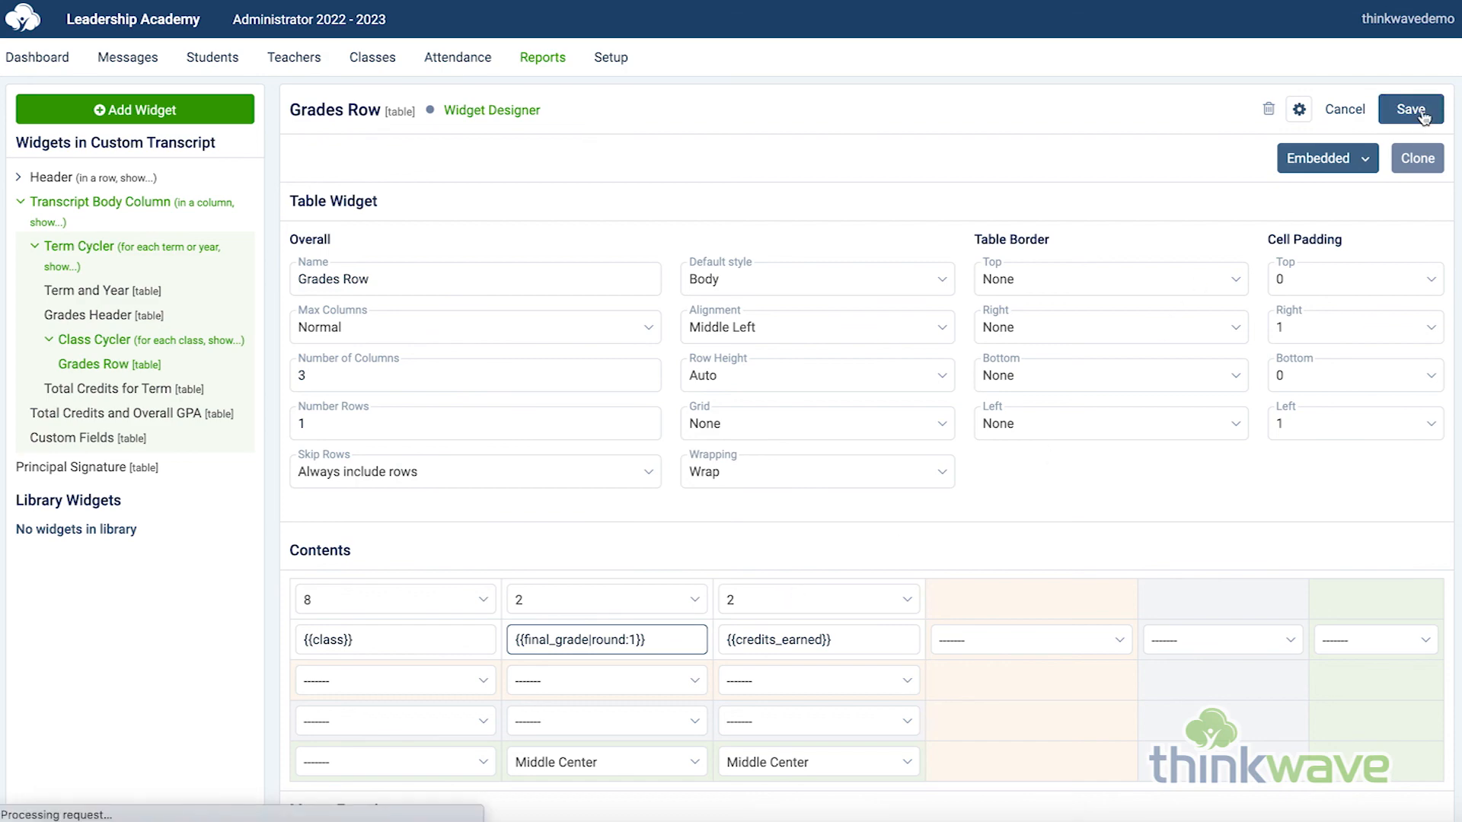
# Generate the Custom Transcript and review the class grades in its term columns.
pyautogui.click(1422, 111)
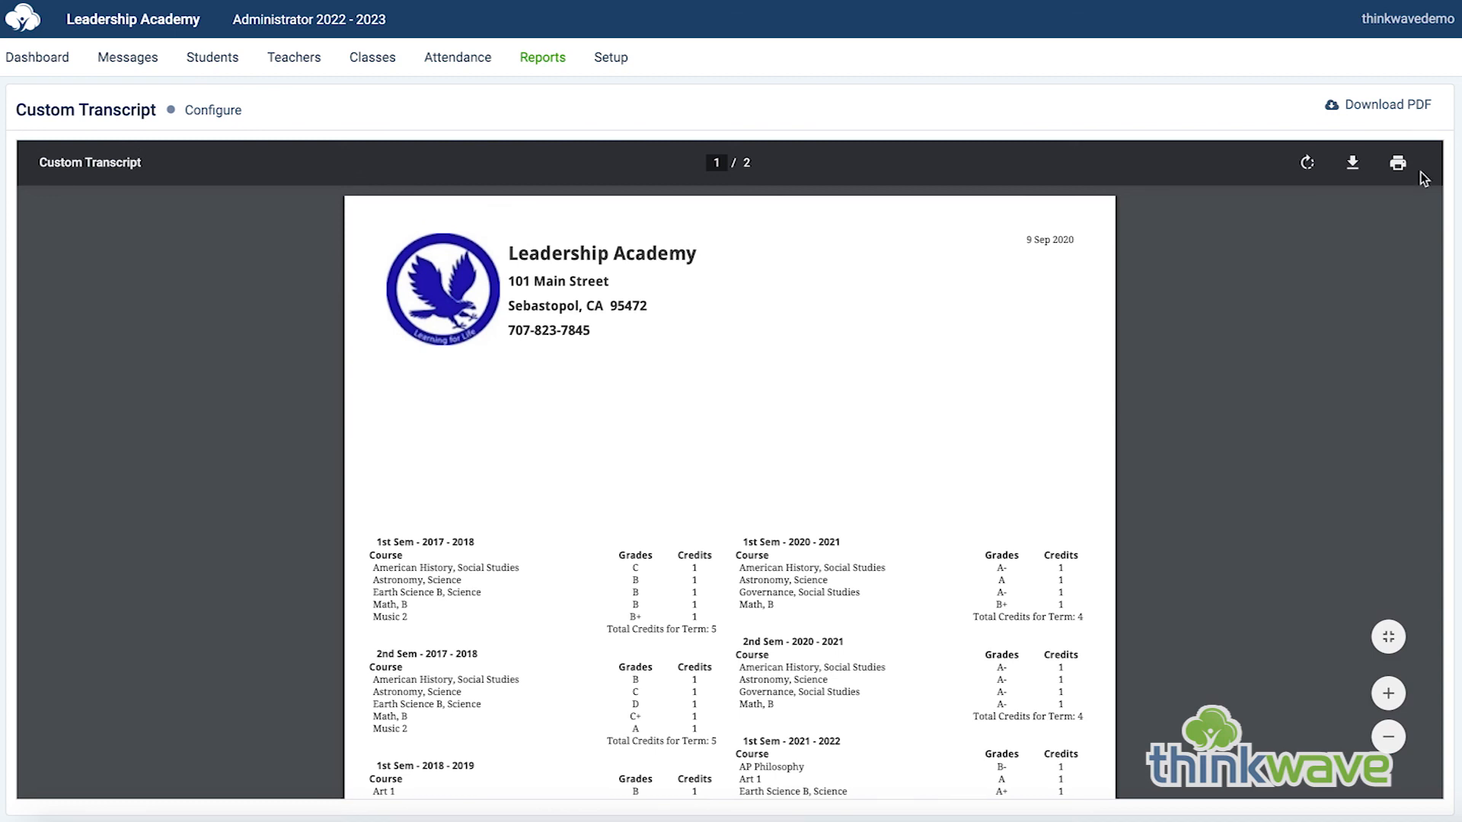
pyautogui.scroll(-5, 1047, 445)
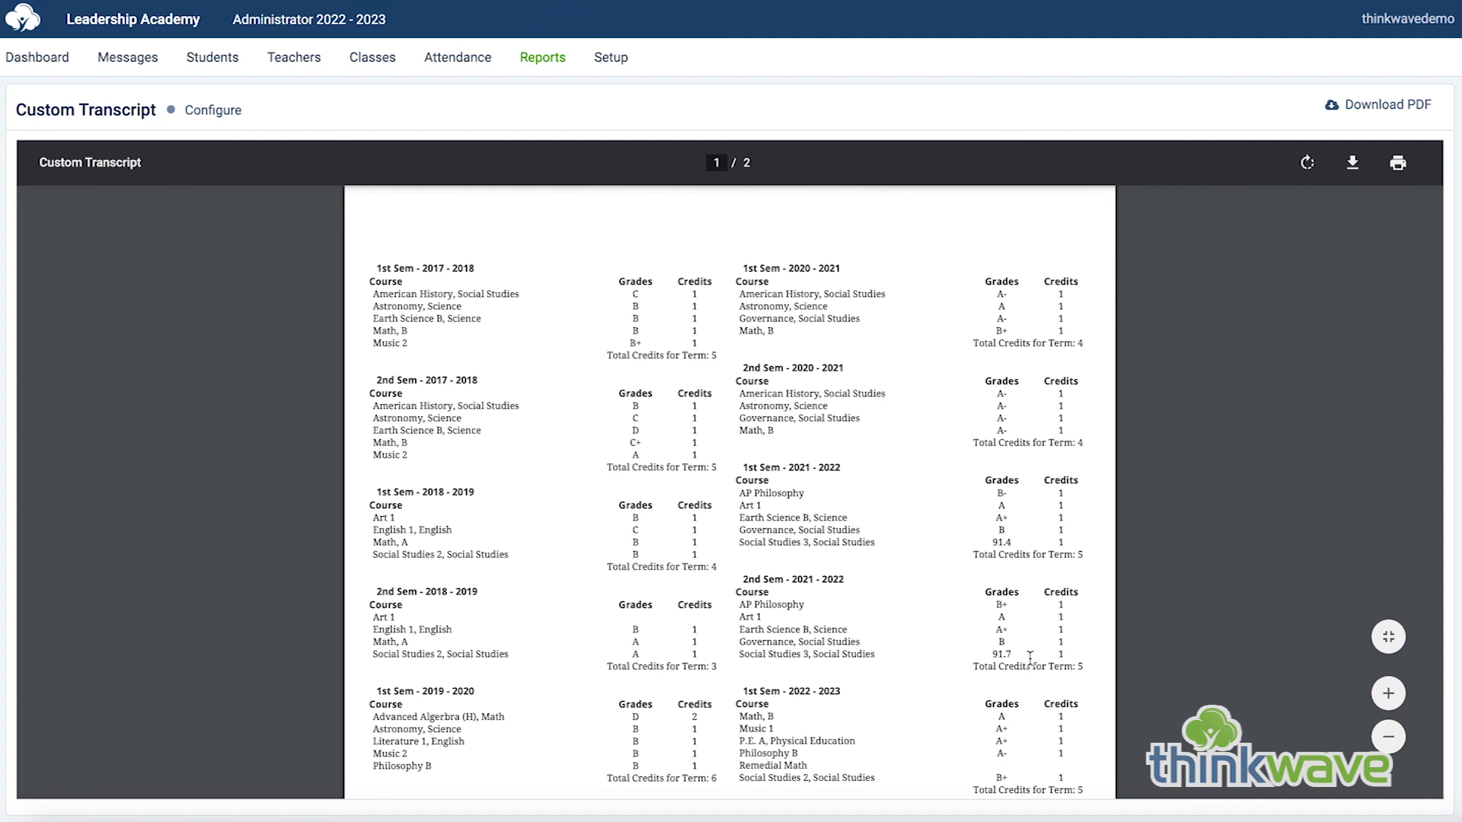
pyautogui.scroll(-2, 1029, 657)
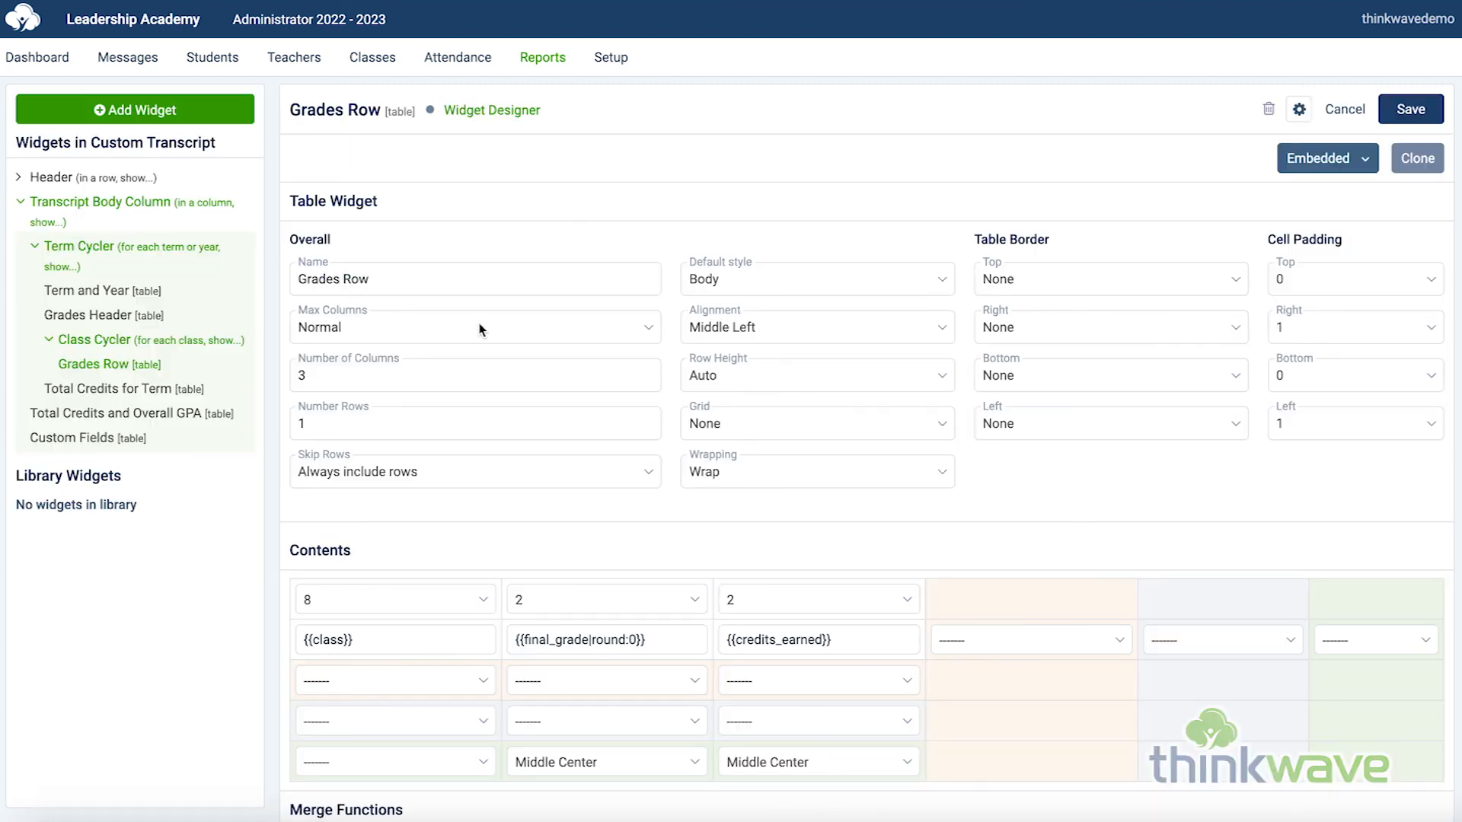
# In the Custom Transcript layout, set the height of the second overflow row to 10/12 (of page).
pyautogui.click(493, 111)
pyautogui.click(504, 203)
pyautogui.scroll(-5, 627, 413)
pyautogui.scroll(-5, 627, 413)
pyautogui.click(165, 487)
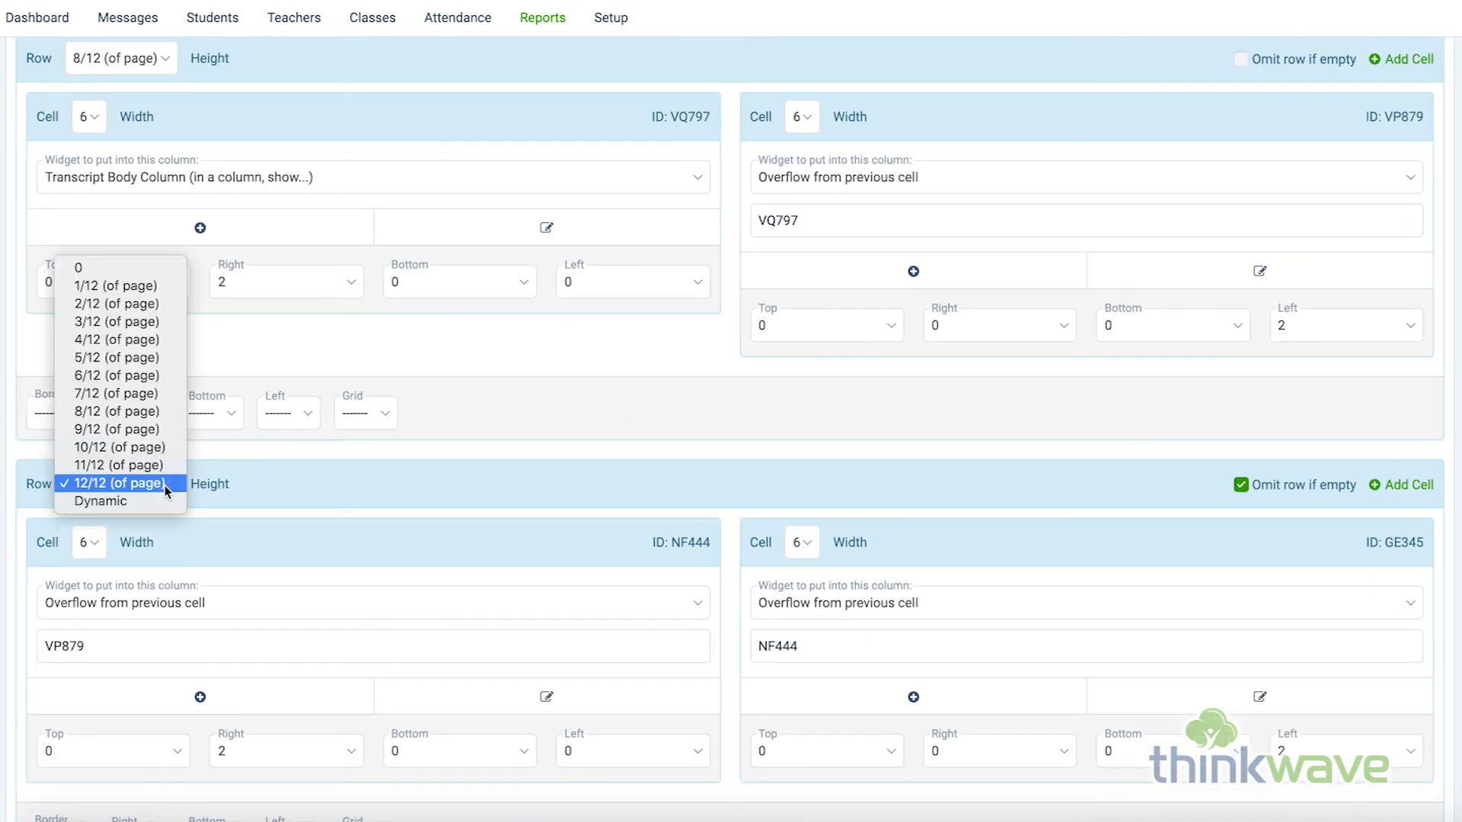
pyautogui.click(156, 449)
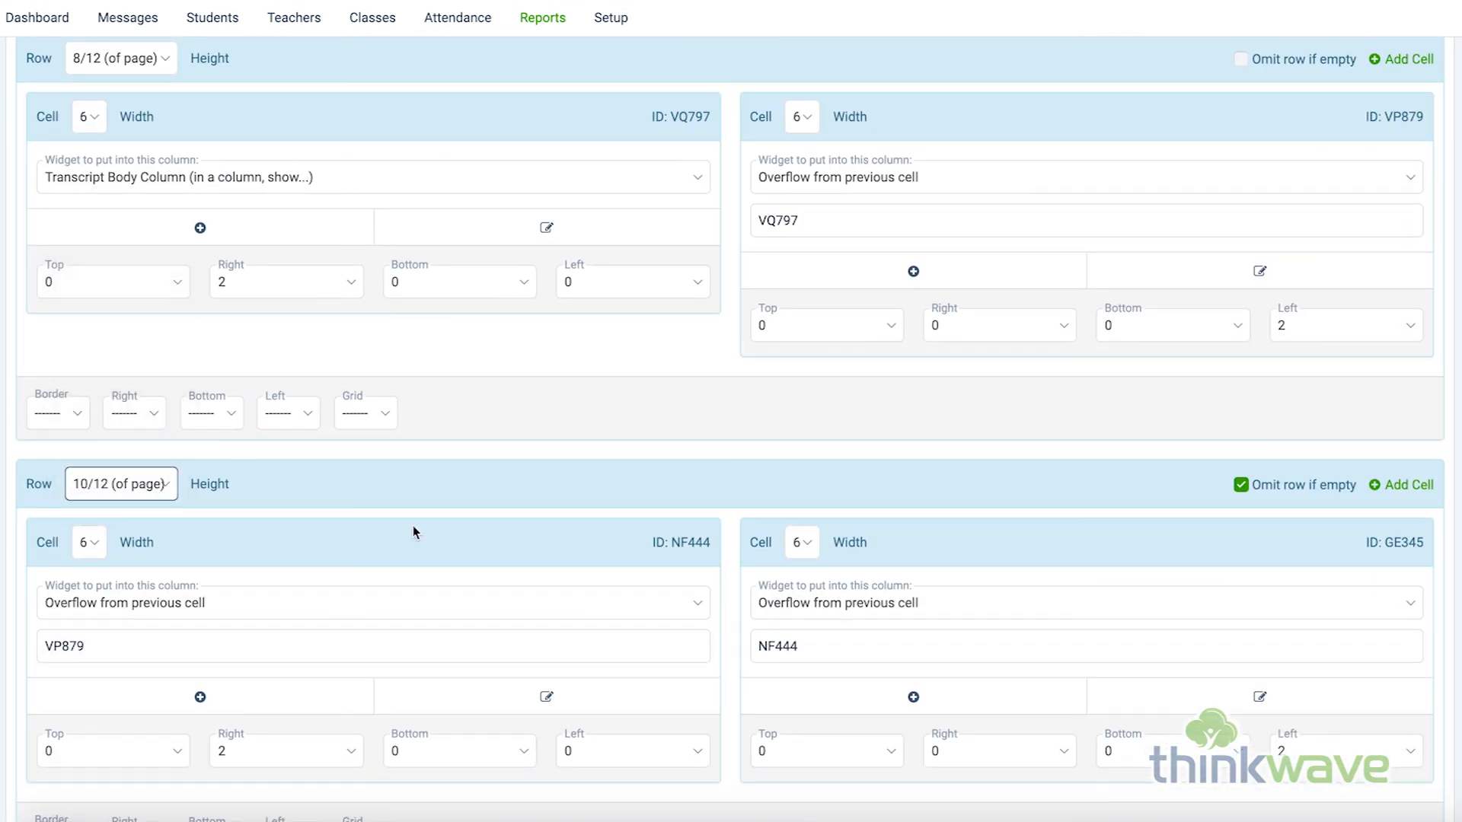
# Add a row at the end of the layout with height 2/12 (of page) and a 12-wide cell, and save the layout.
pyautogui.scroll(-3, 411, 526)
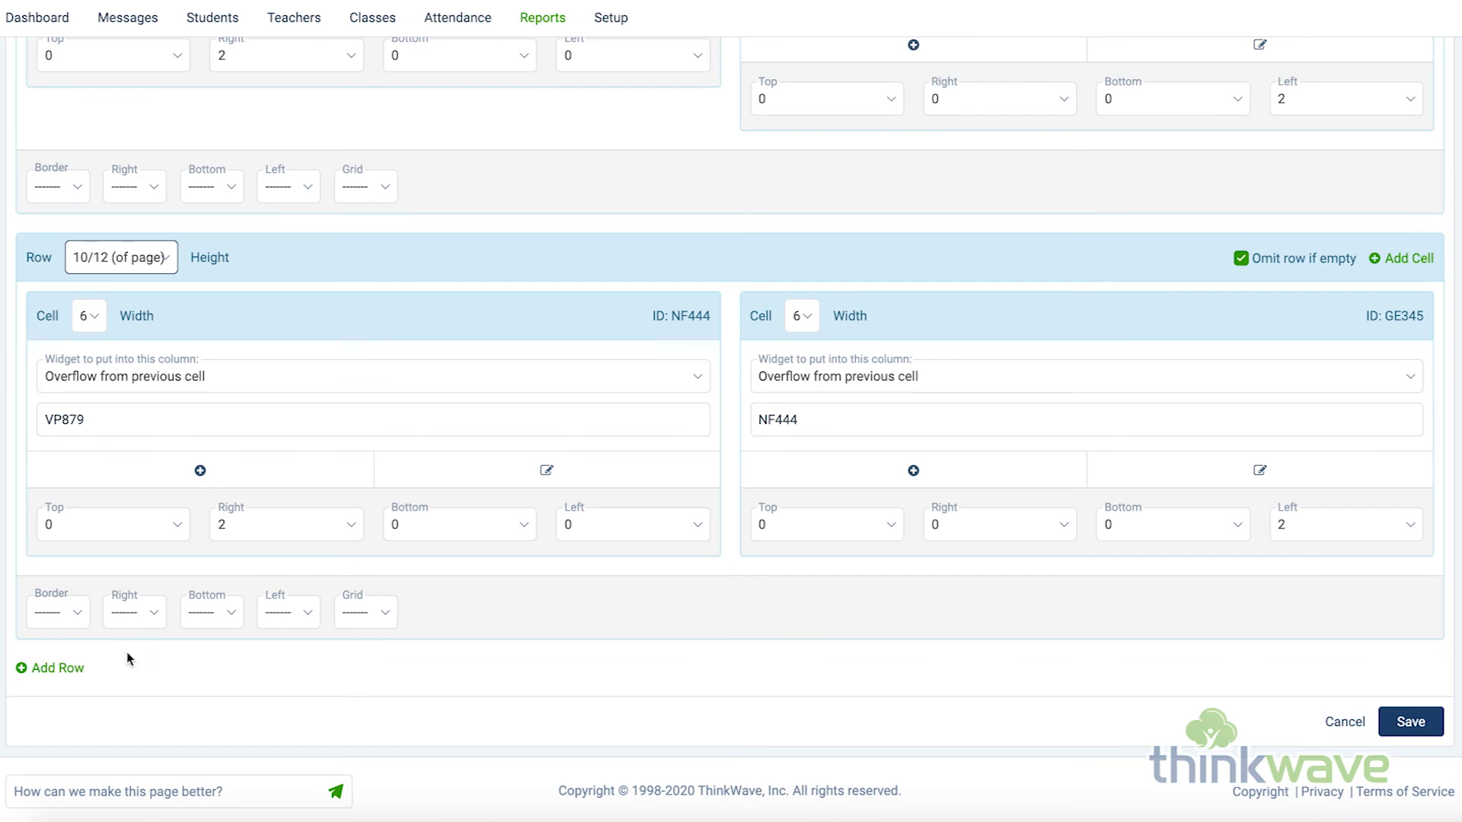
pyautogui.click(58, 670)
pyautogui.click(120, 300)
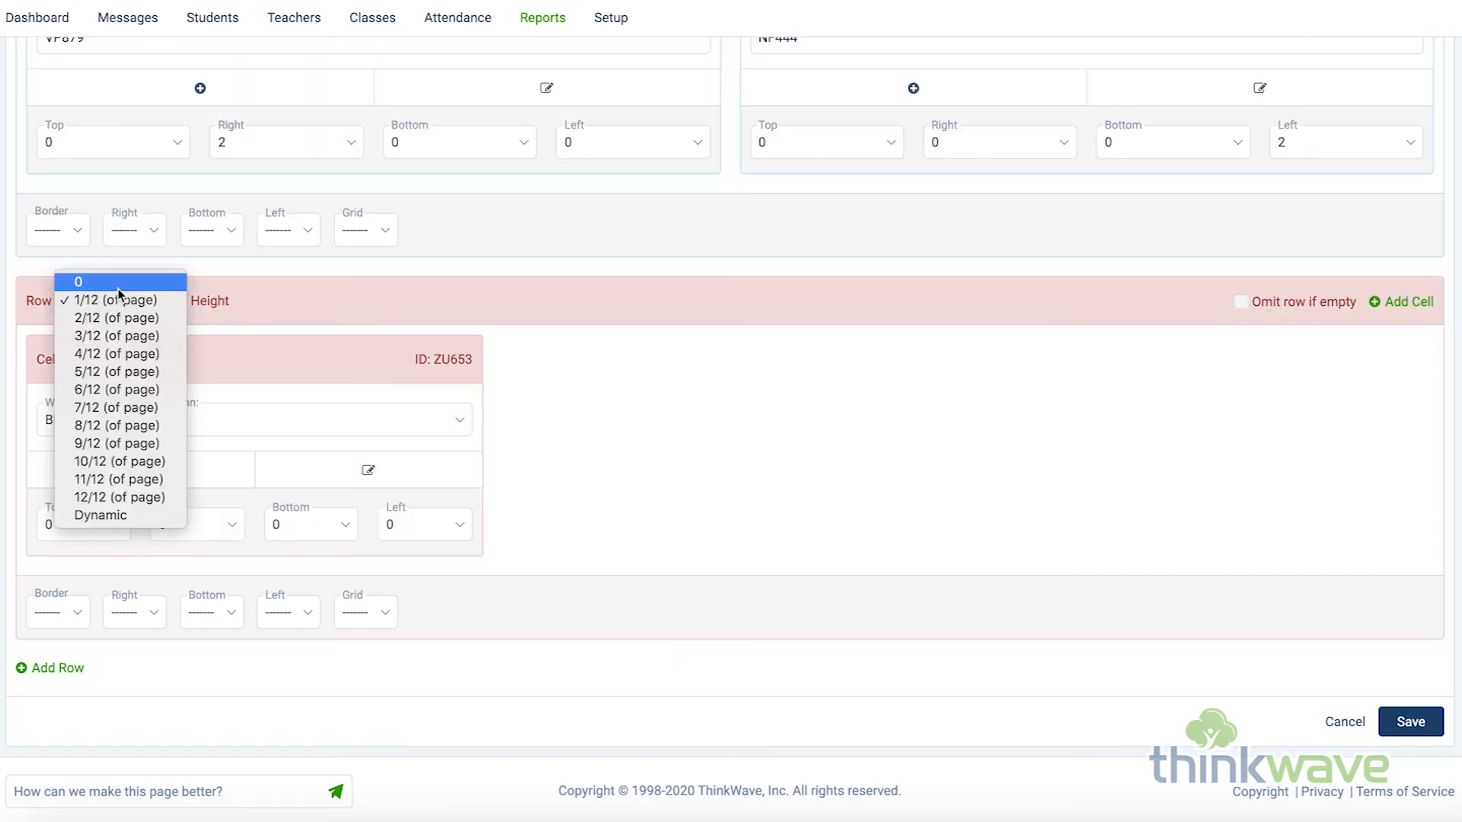
pyautogui.click(120, 318)
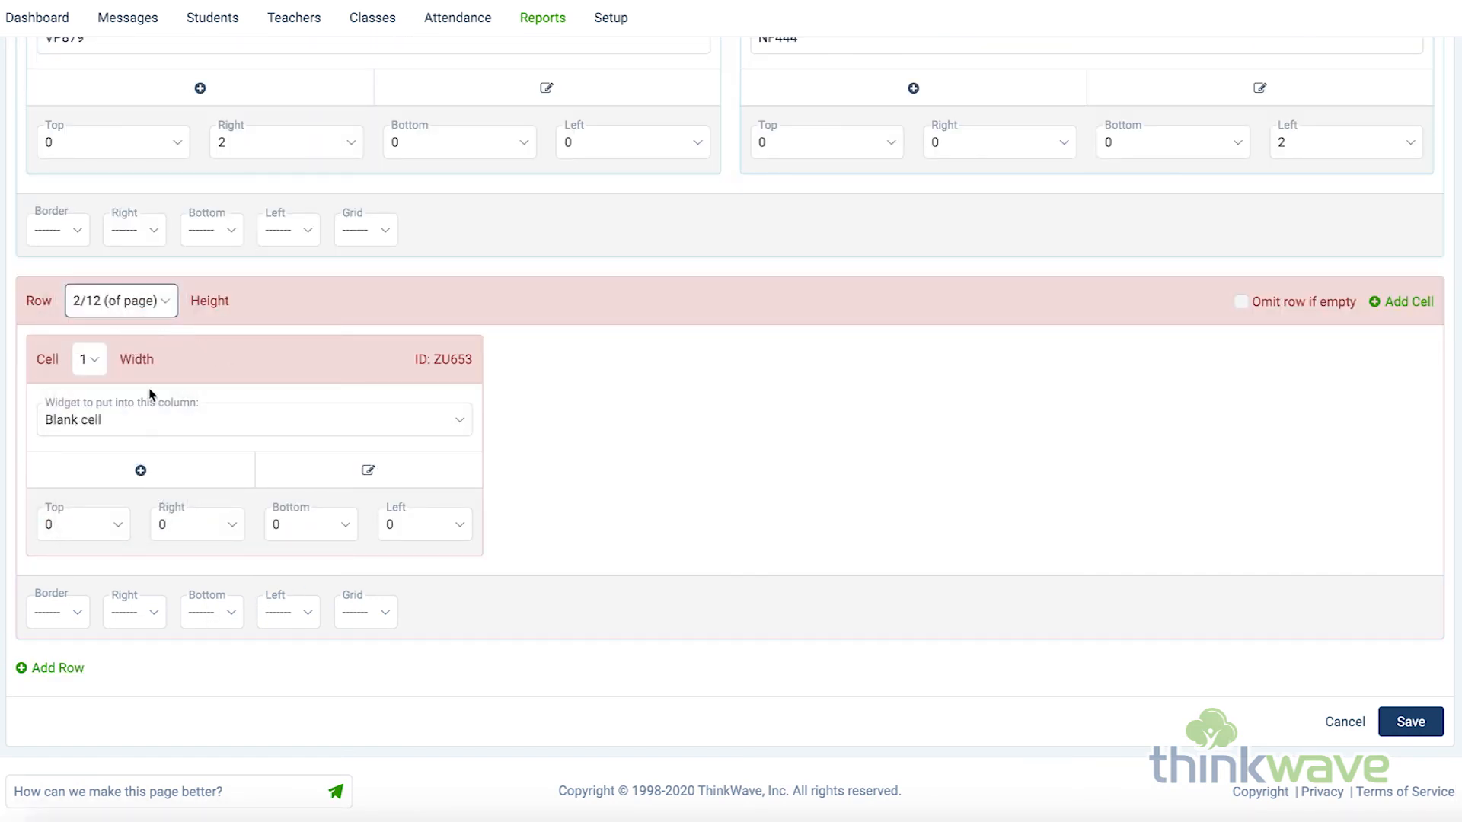
pyautogui.click(95, 365)
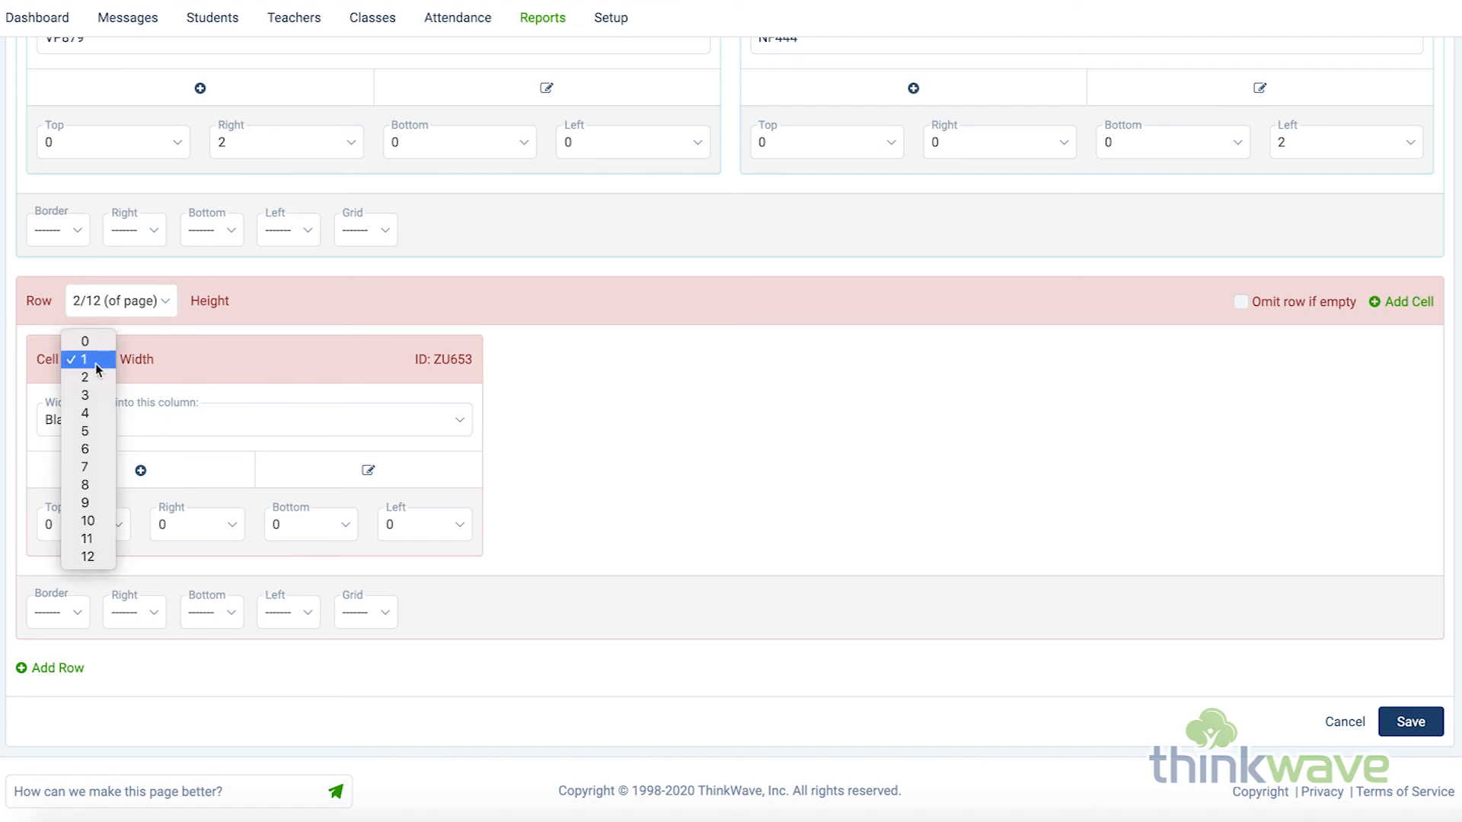
pyautogui.click(76, 559)
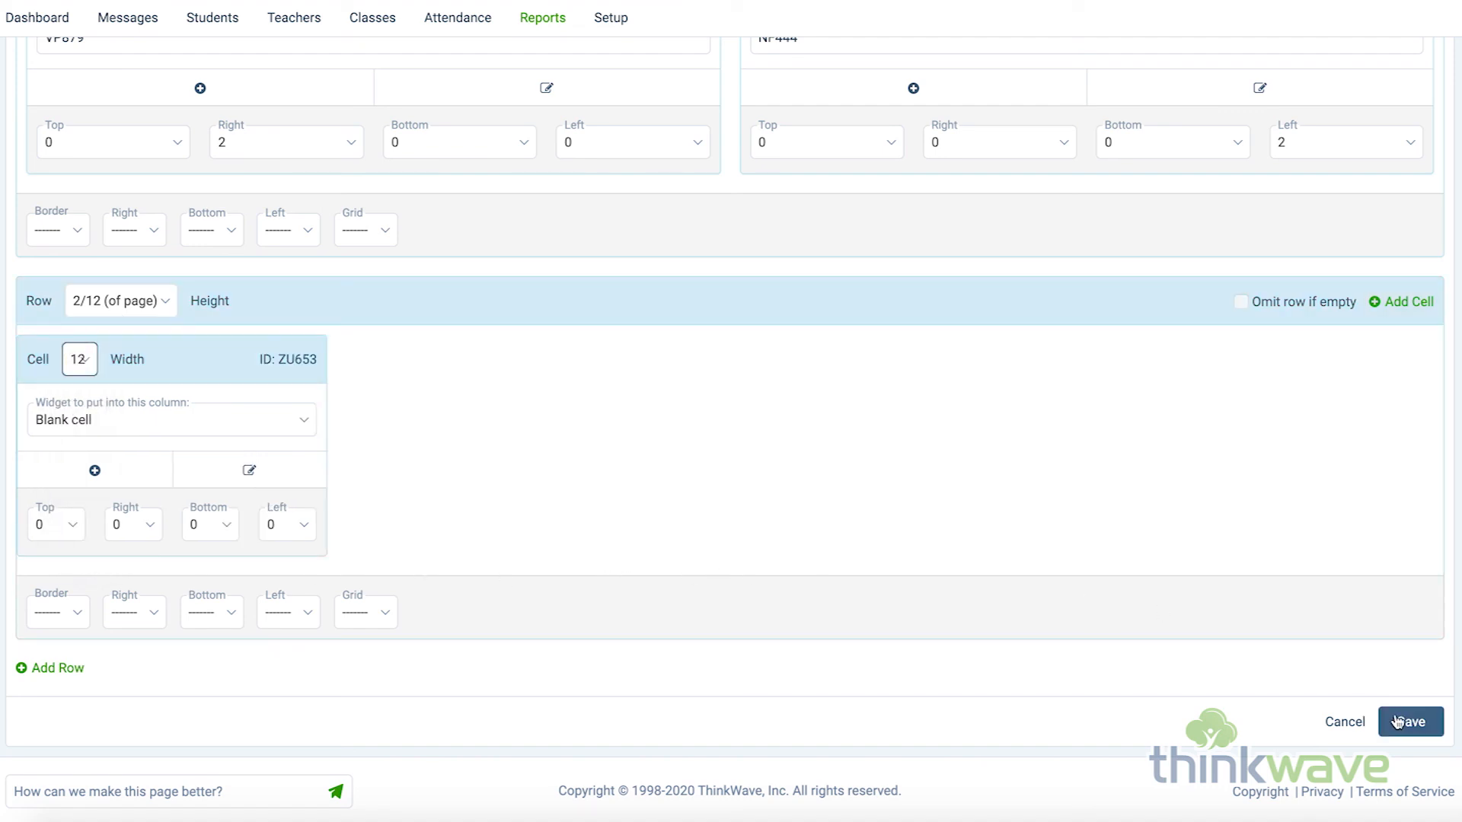
pyautogui.click(1411, 721)
# Create a new table widget named Principal Signature in the Widget Designer.
pyautogui.click(236, 111)
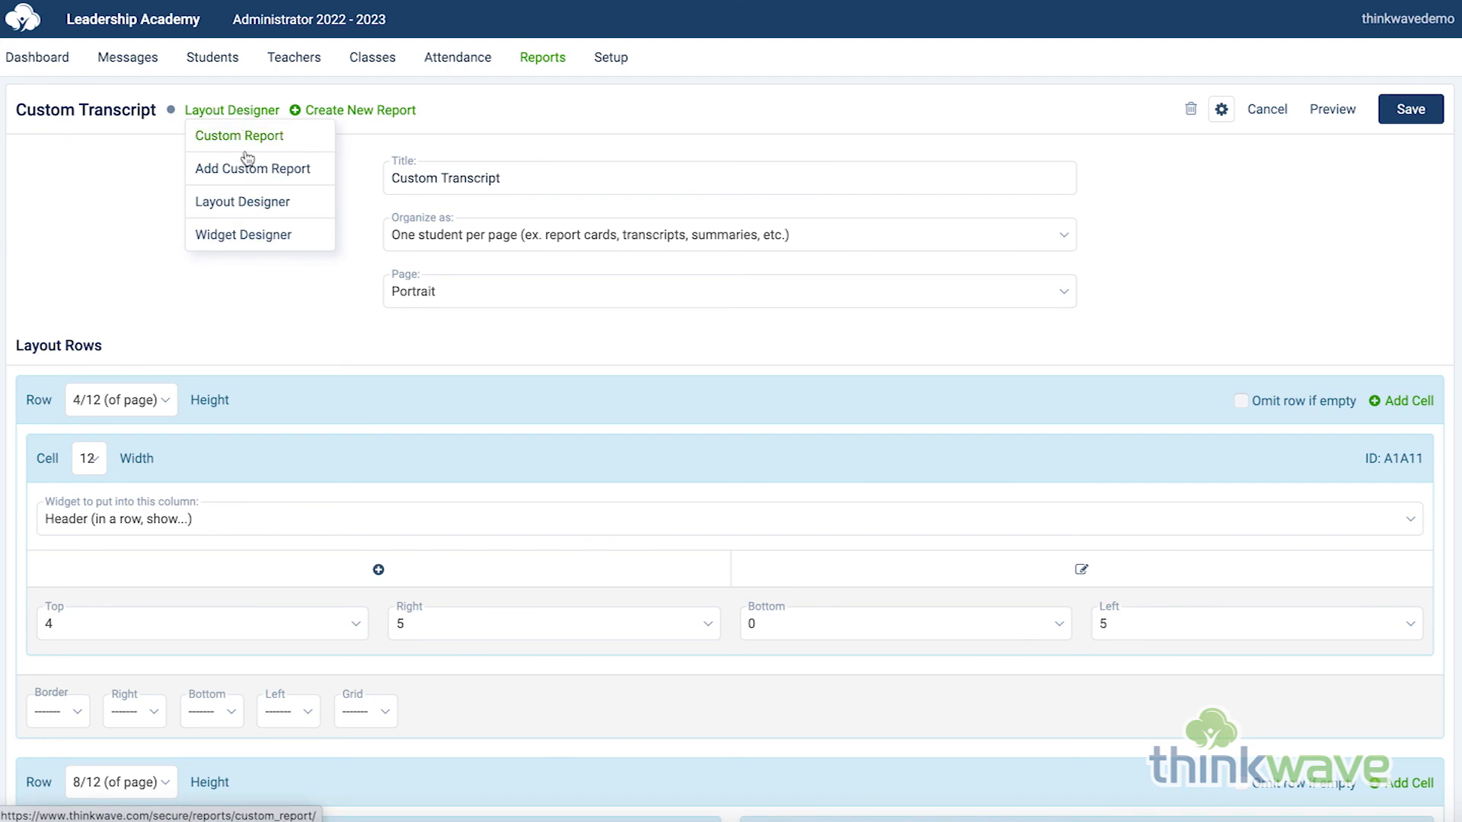
pyautogui.click(242, 237)
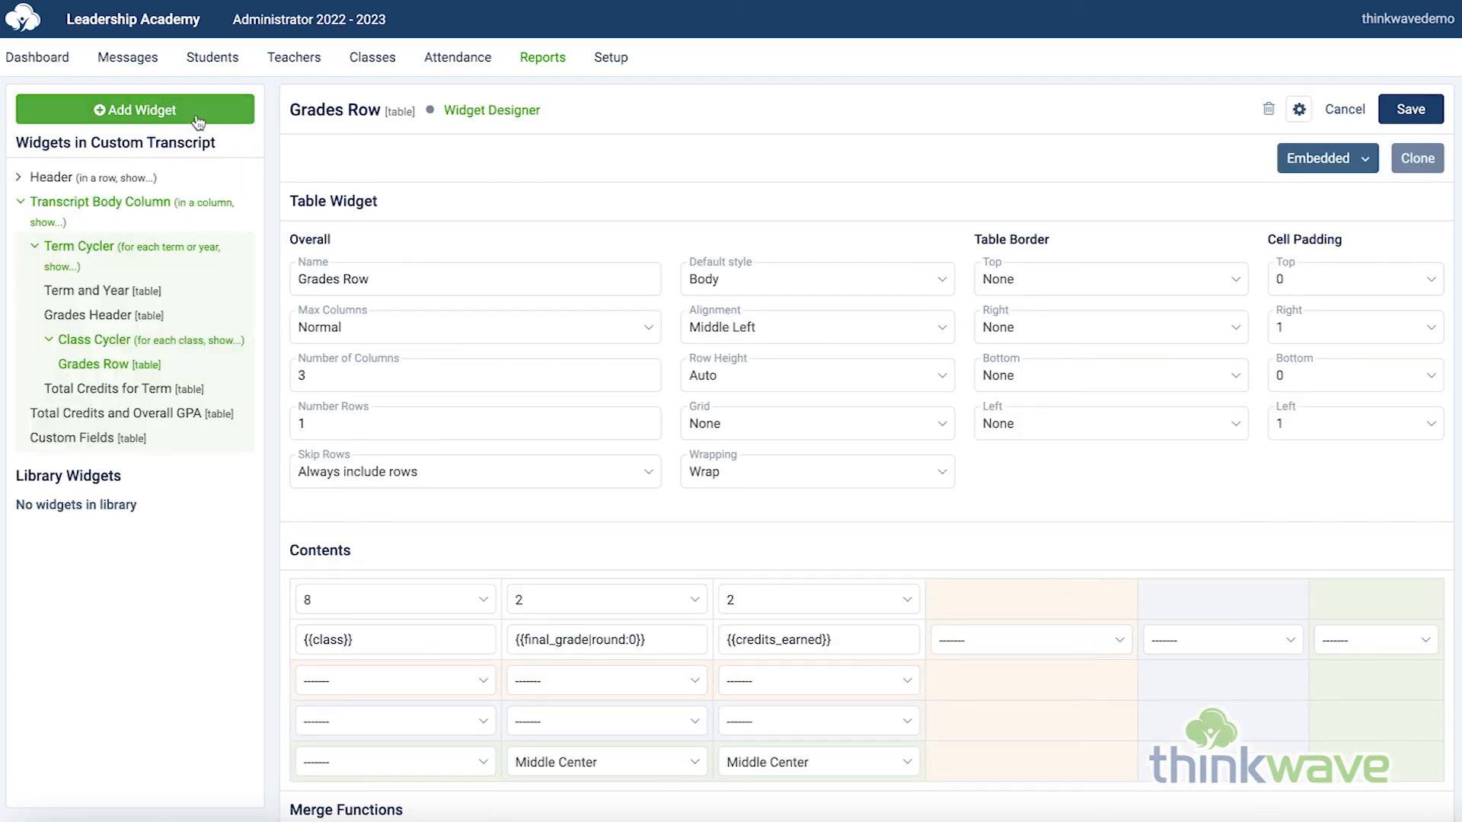
pyautogui.click(163, 109)
pyautogui.click(500, 185)
pyautogui.write('Principal Signature')
pyautogui.click(441, 234)
pyautogui.click(428, 254)
pyautogui.click(1396, 112)
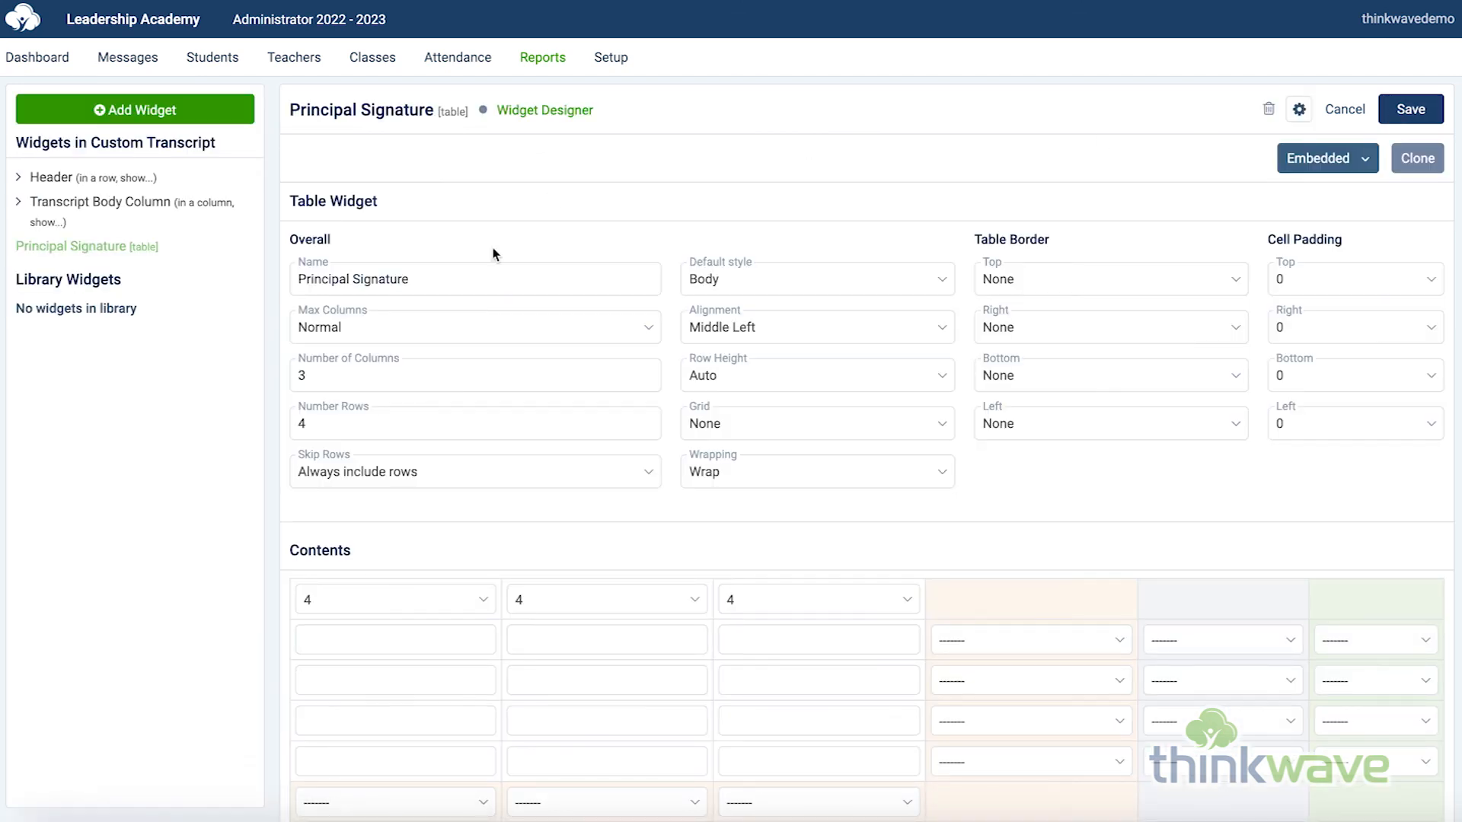
# Set the Principal Signature table to 1 column and 1 row, with column widths 12, 0 and 0.
pyautogui.moveTo(335, 375); pyautogui.dragTo(239, 375)
pyautogui.write('1')
pyautogui.moveTo(369, 425); pyautogui.dragTo(222, 428)
pyautogui.write('1')
pyautogui.click(465, 597)
pyautogui.click(411, 736)
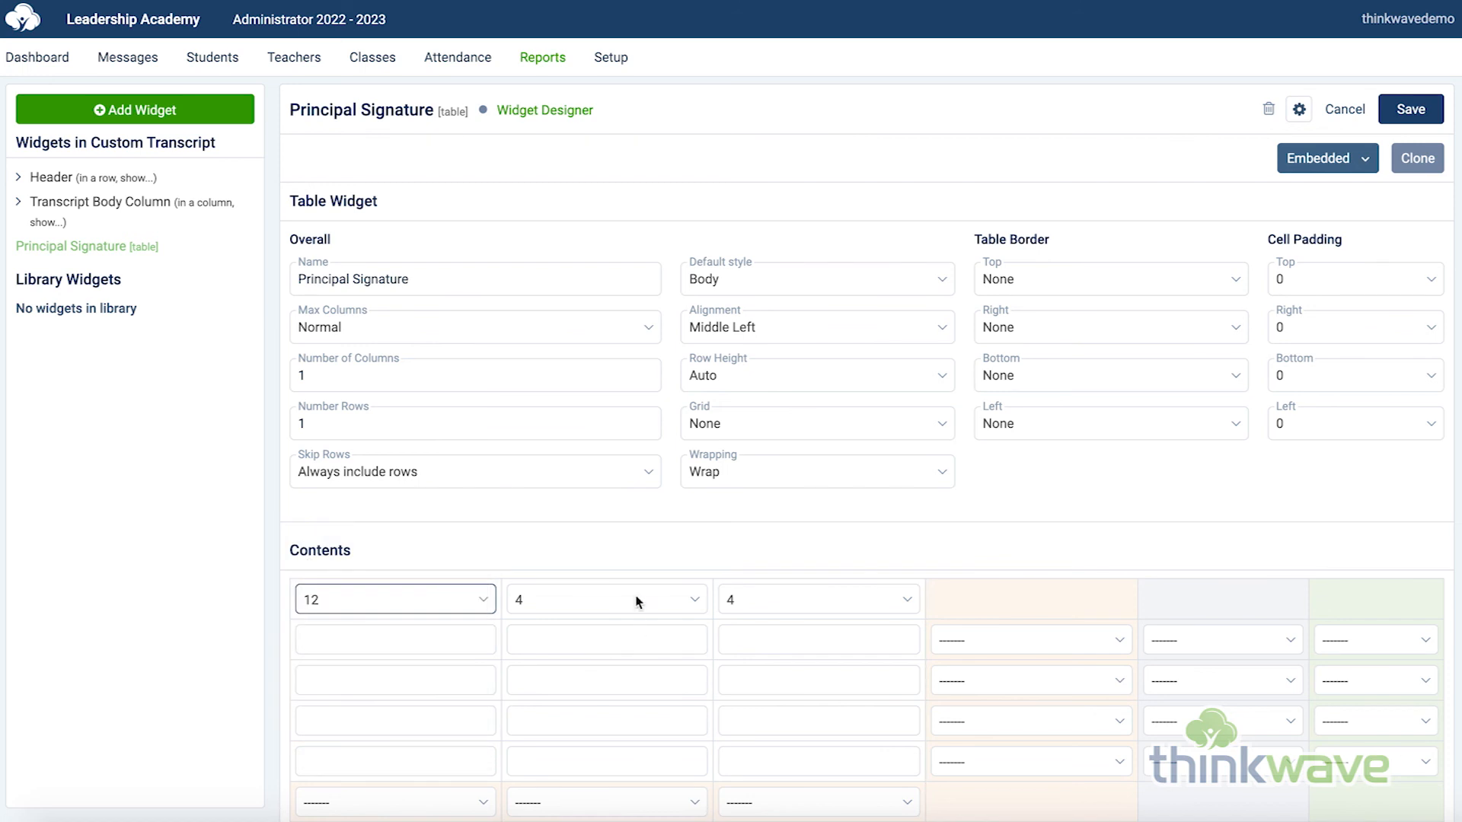
pyautogui.click(639, 600)
pyautogui.click(797, 597)
# Enter "Principal Signature:" followed by a long underscore line in the table cell, align its row Middle Center, and save the table.
pyautogui.click(452, 640)
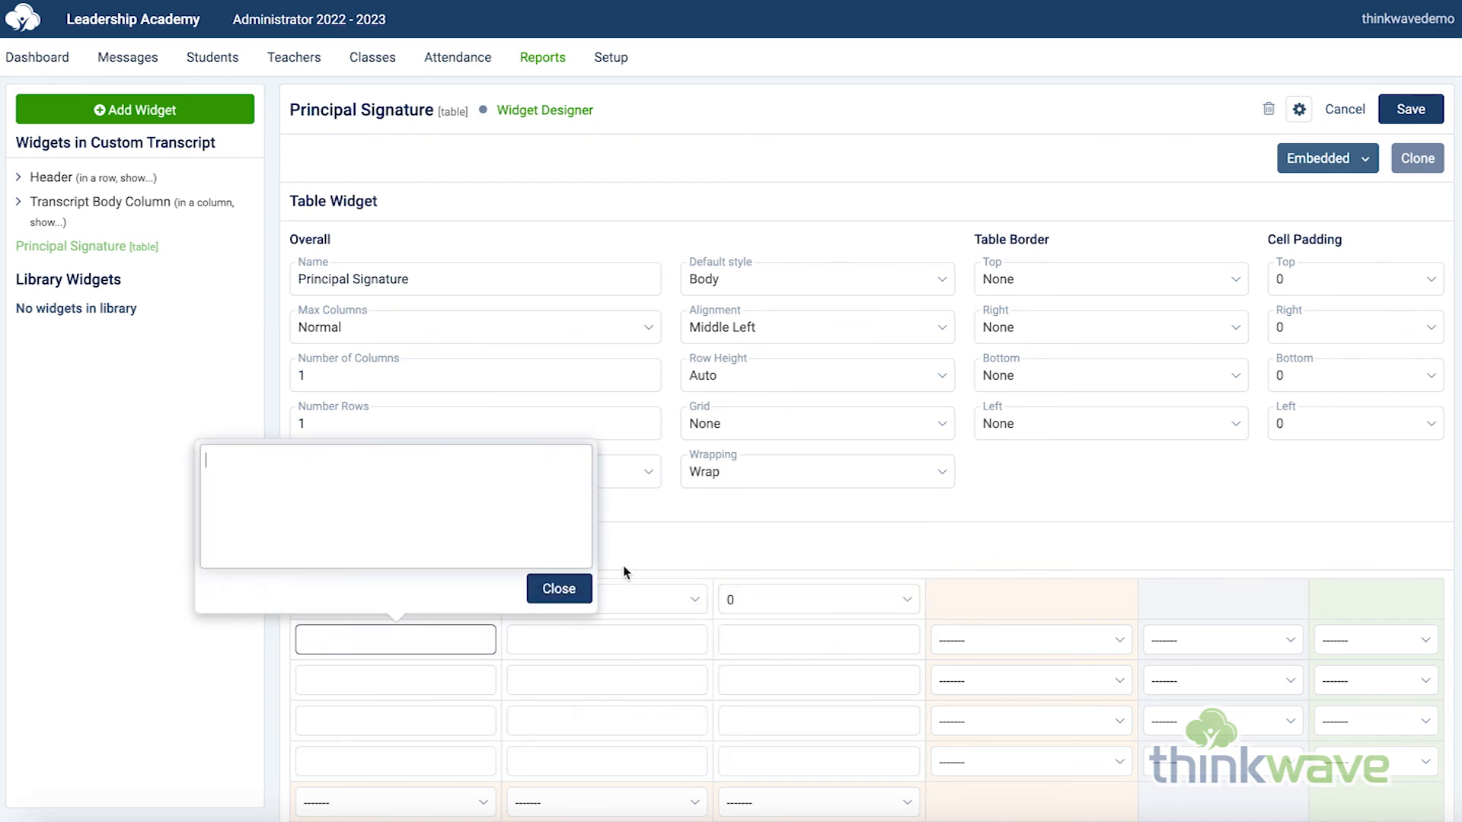
pyautogui.write('ncipal Signature: ____________________________________')
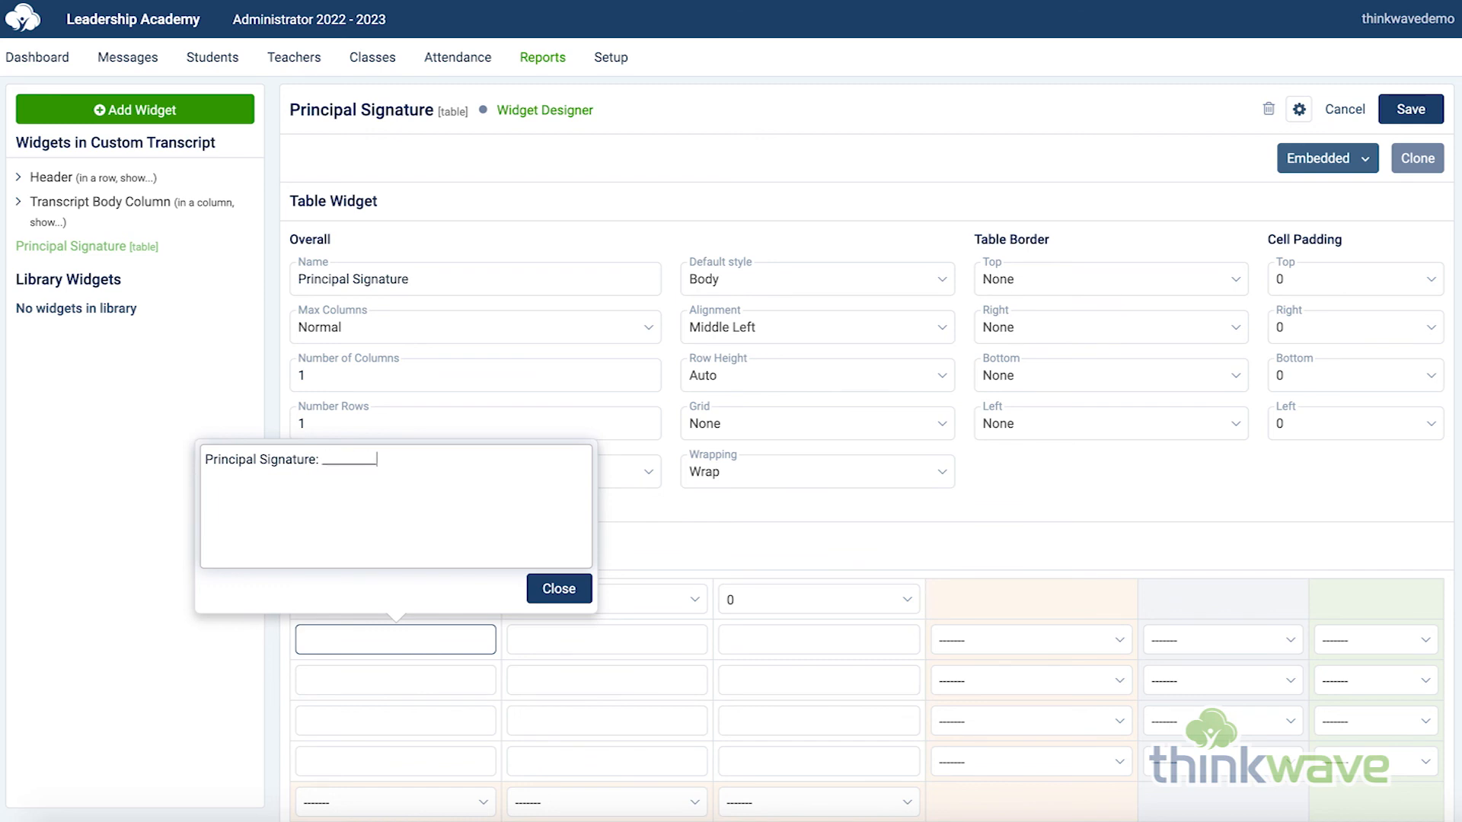
pyautogui.write('___')
pyautogui.click(562, 591)
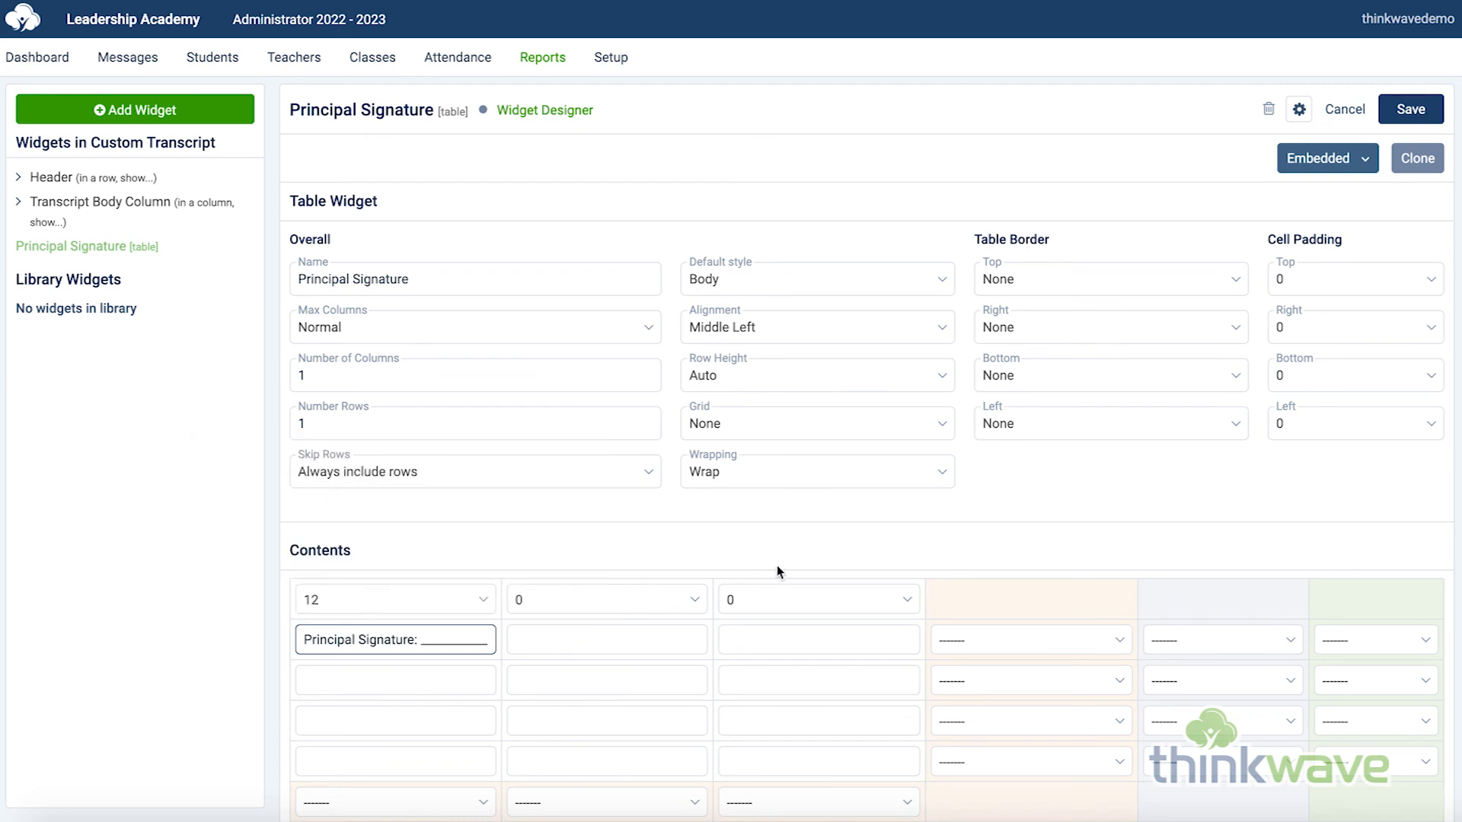
pyautogui.click(1384, 641)
pyautogui.click(1370, 676)
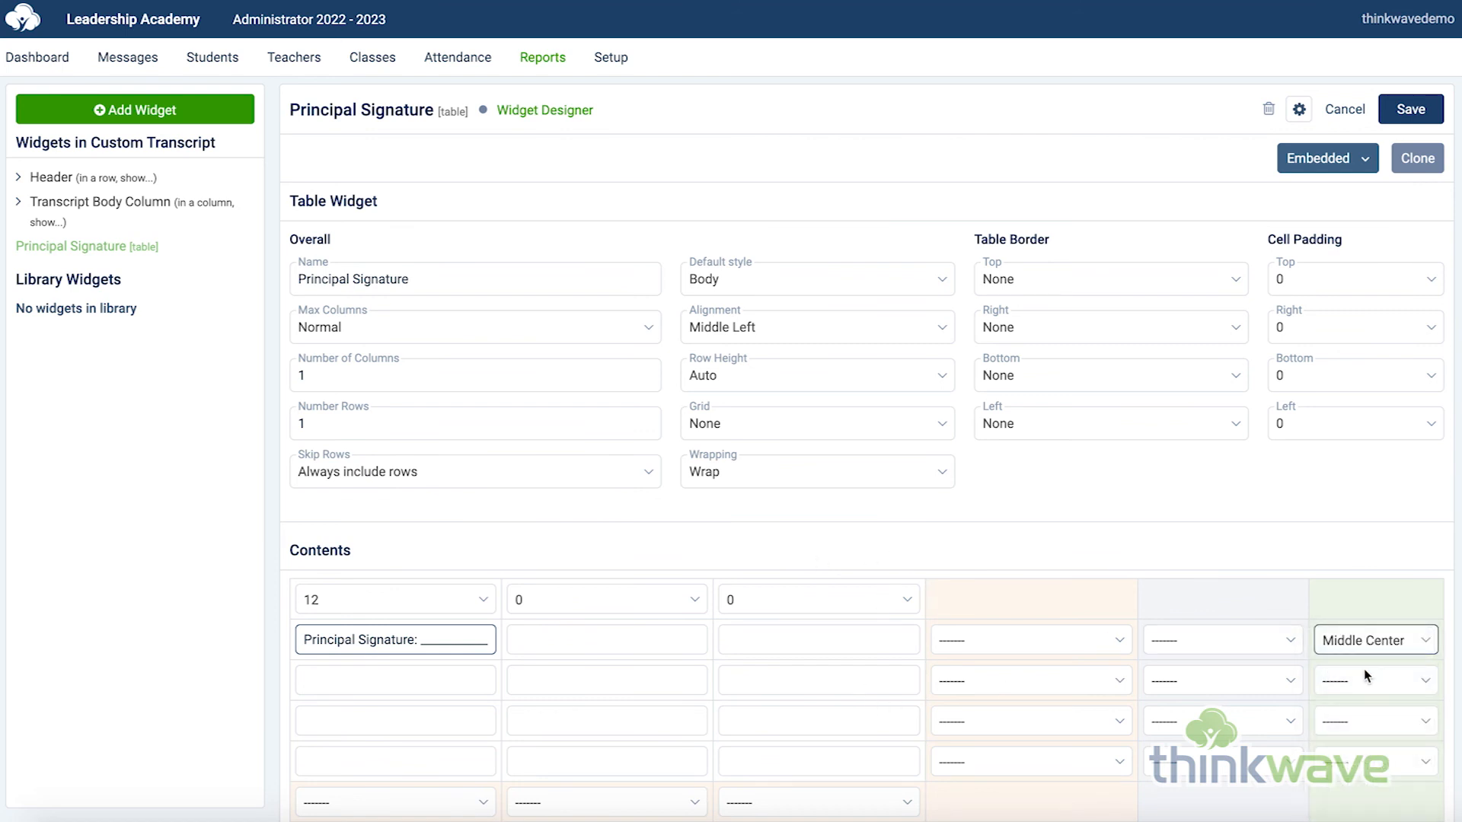
pyautogui.click(1411, 108)
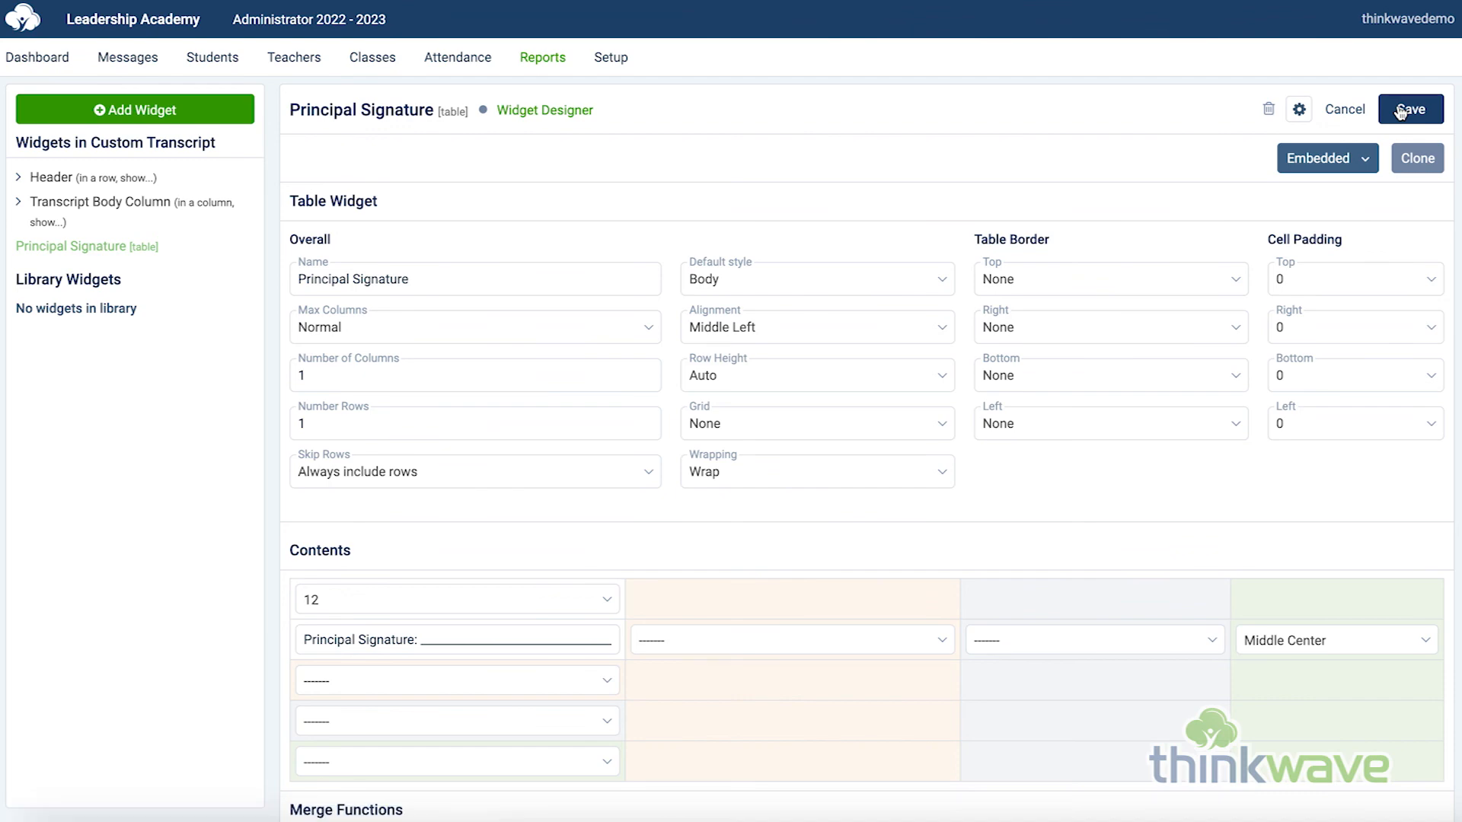
# In the Custom Transcript layout, assign the Principal Signature table to the last row's blank cell and save the layout.
pyautogui.click(523, 120)
pyautogui.click(545, 199)
pyautogui.scroll(-15, 558, 327)
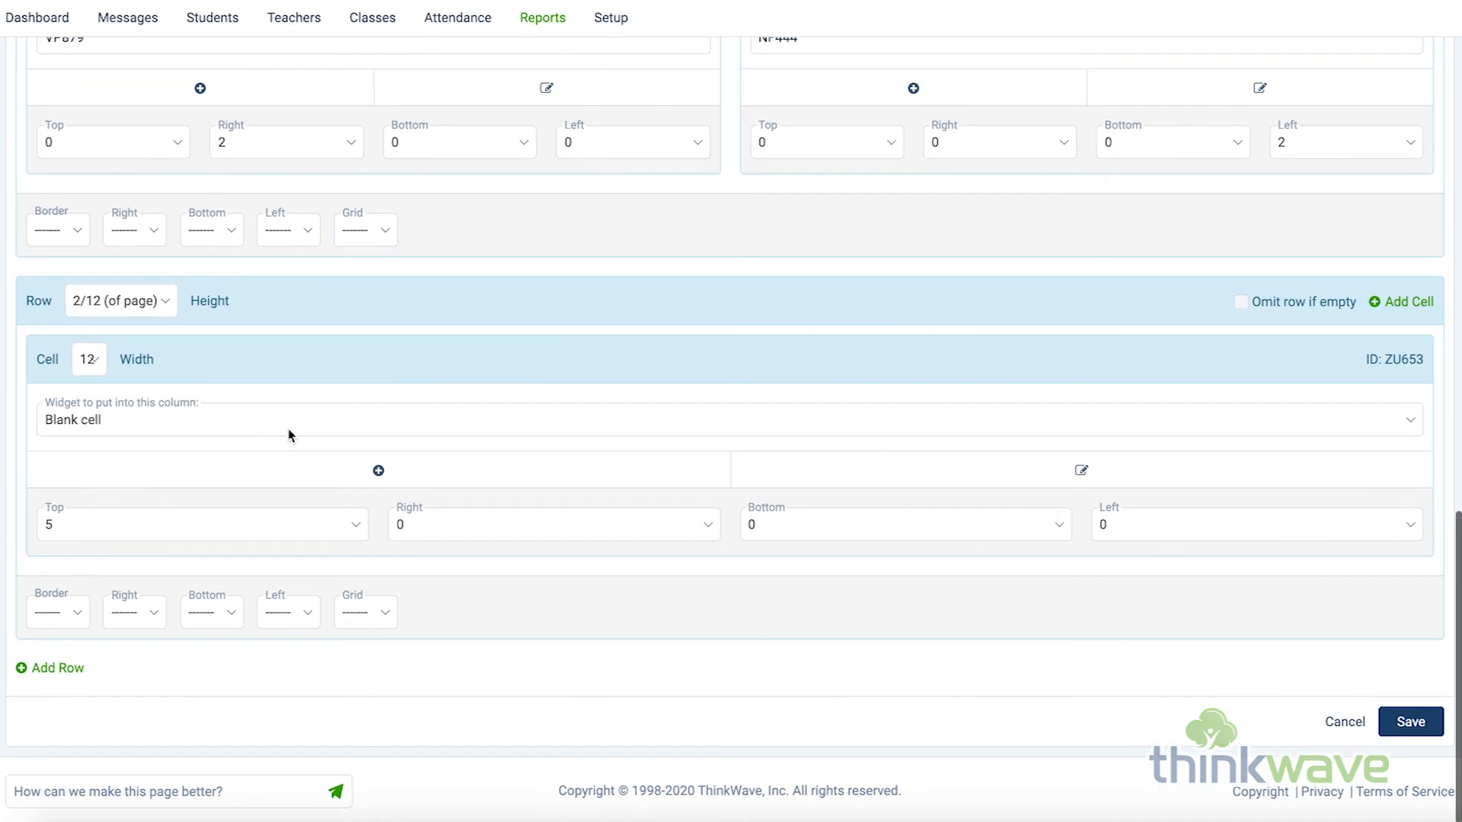
pyautogui.click(327, 420)
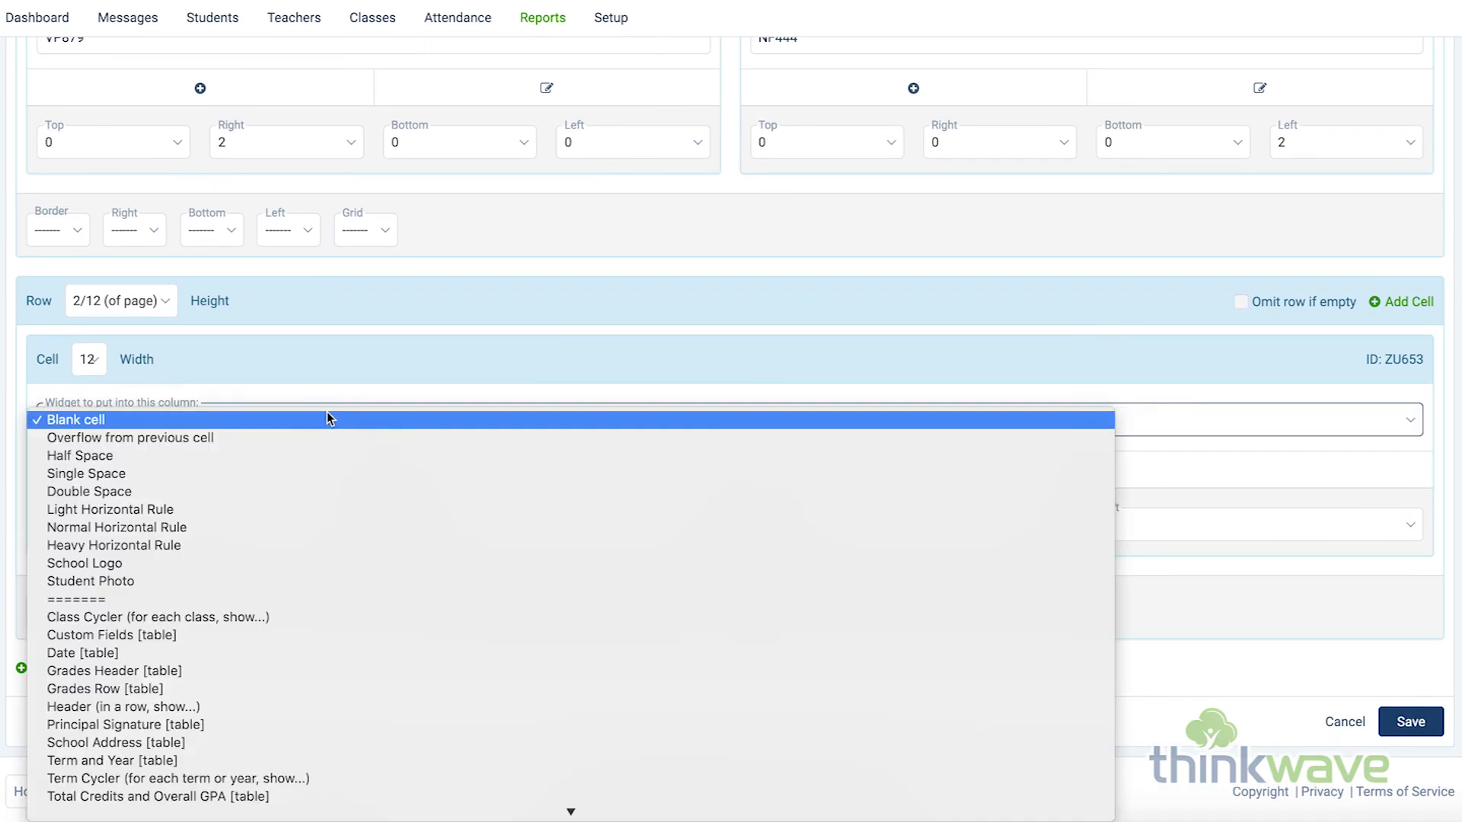
pyautogui.click(480, 701)
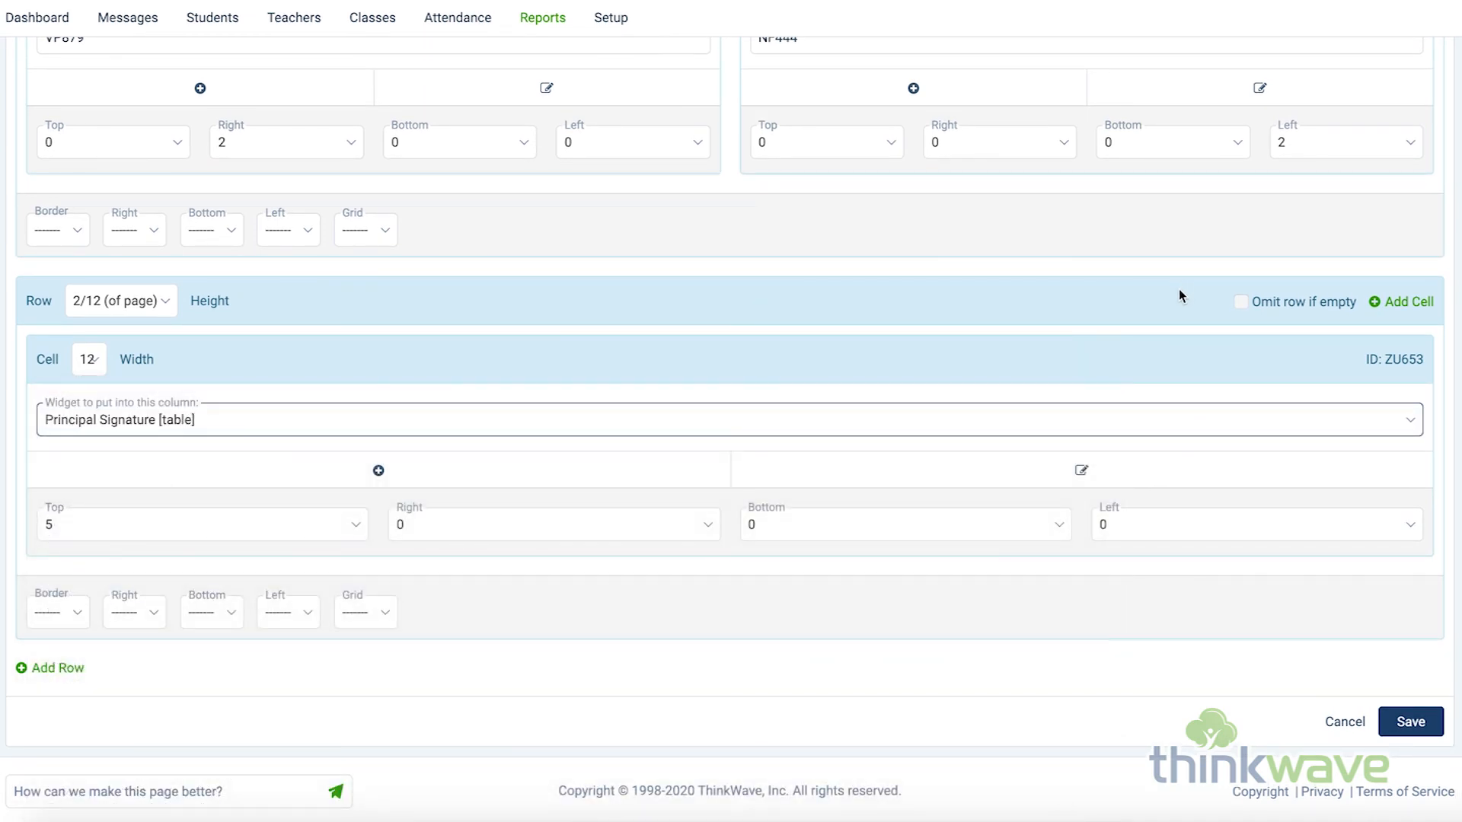
pyautogui.click(1410, 721)
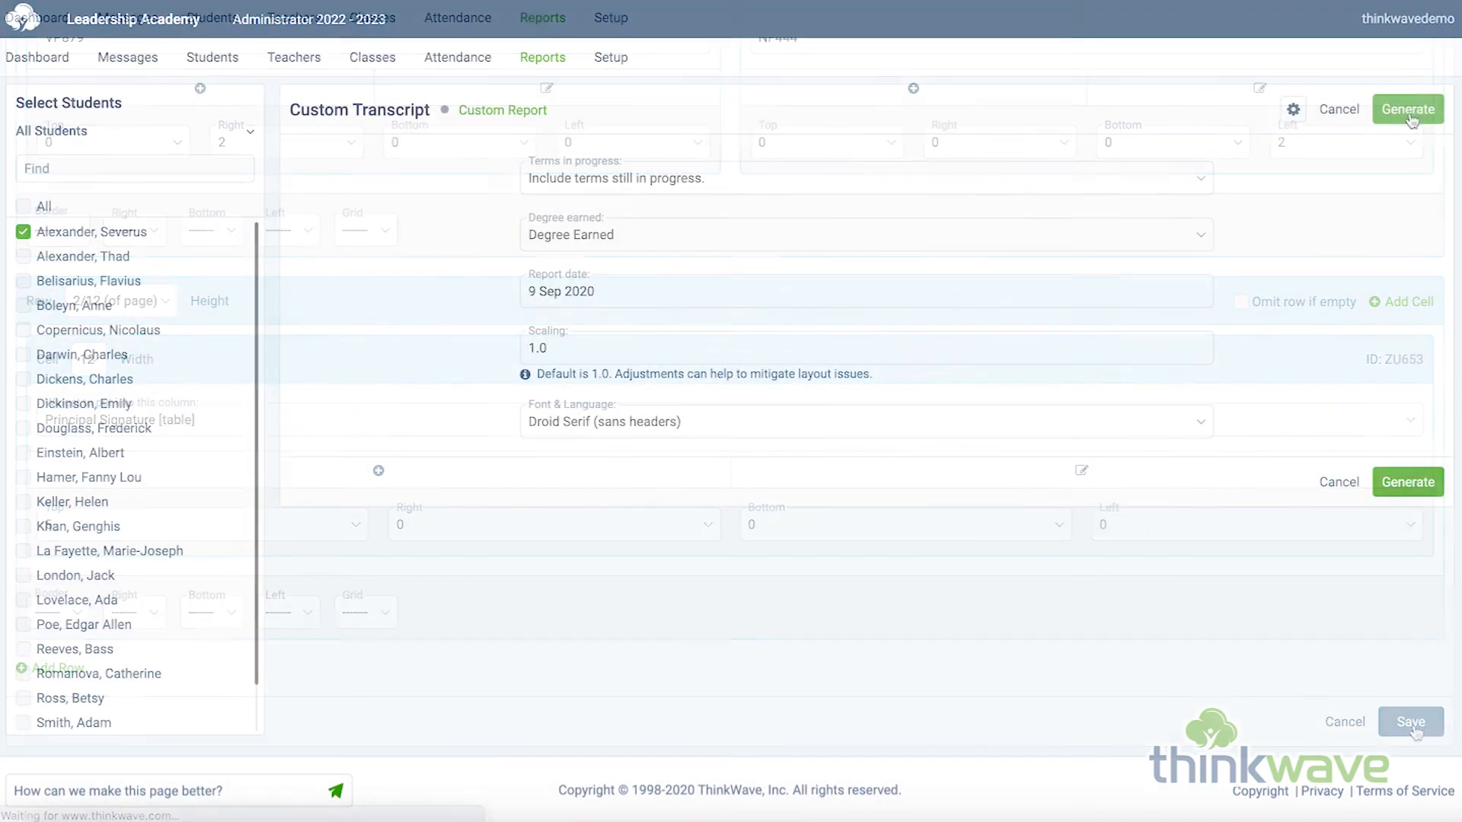
# Generate the Custom Transcript, review the signature line on its last page, and return to the report configuration.
pyautogui.click(1410, 114)
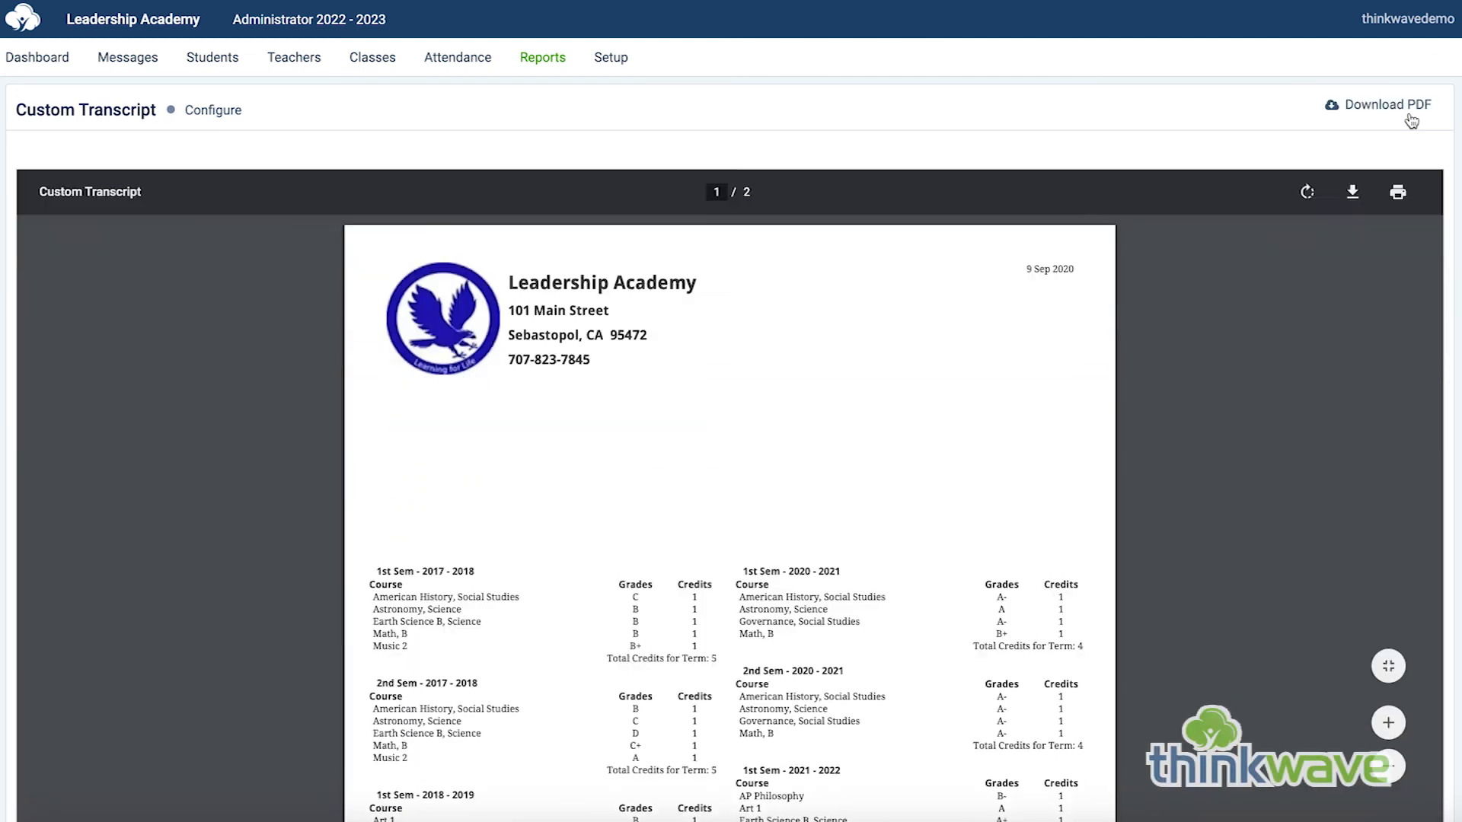
pyautogui.scroll(-15, 1090, 418)
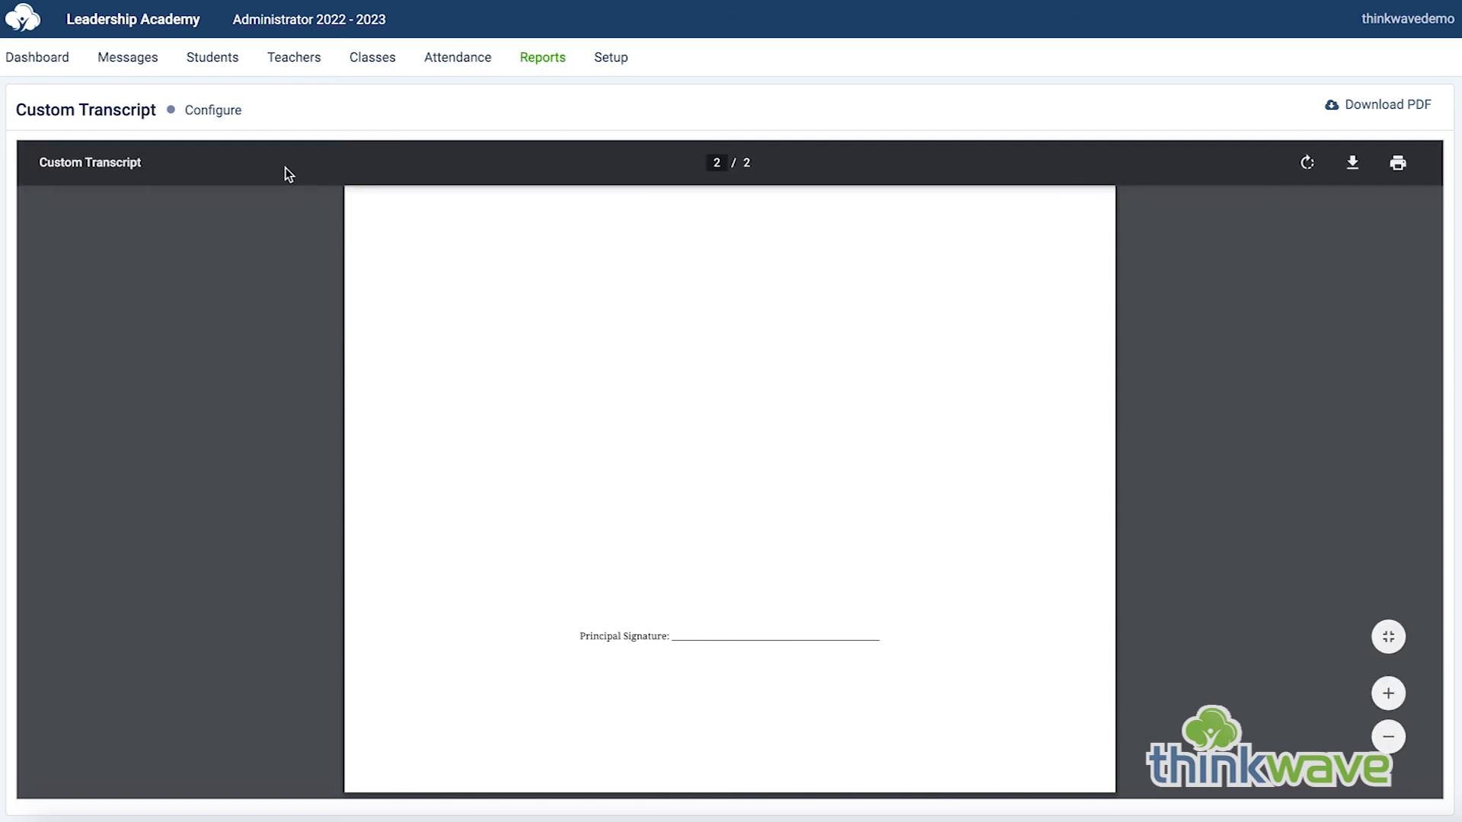
pyautogui.click(230, 115)
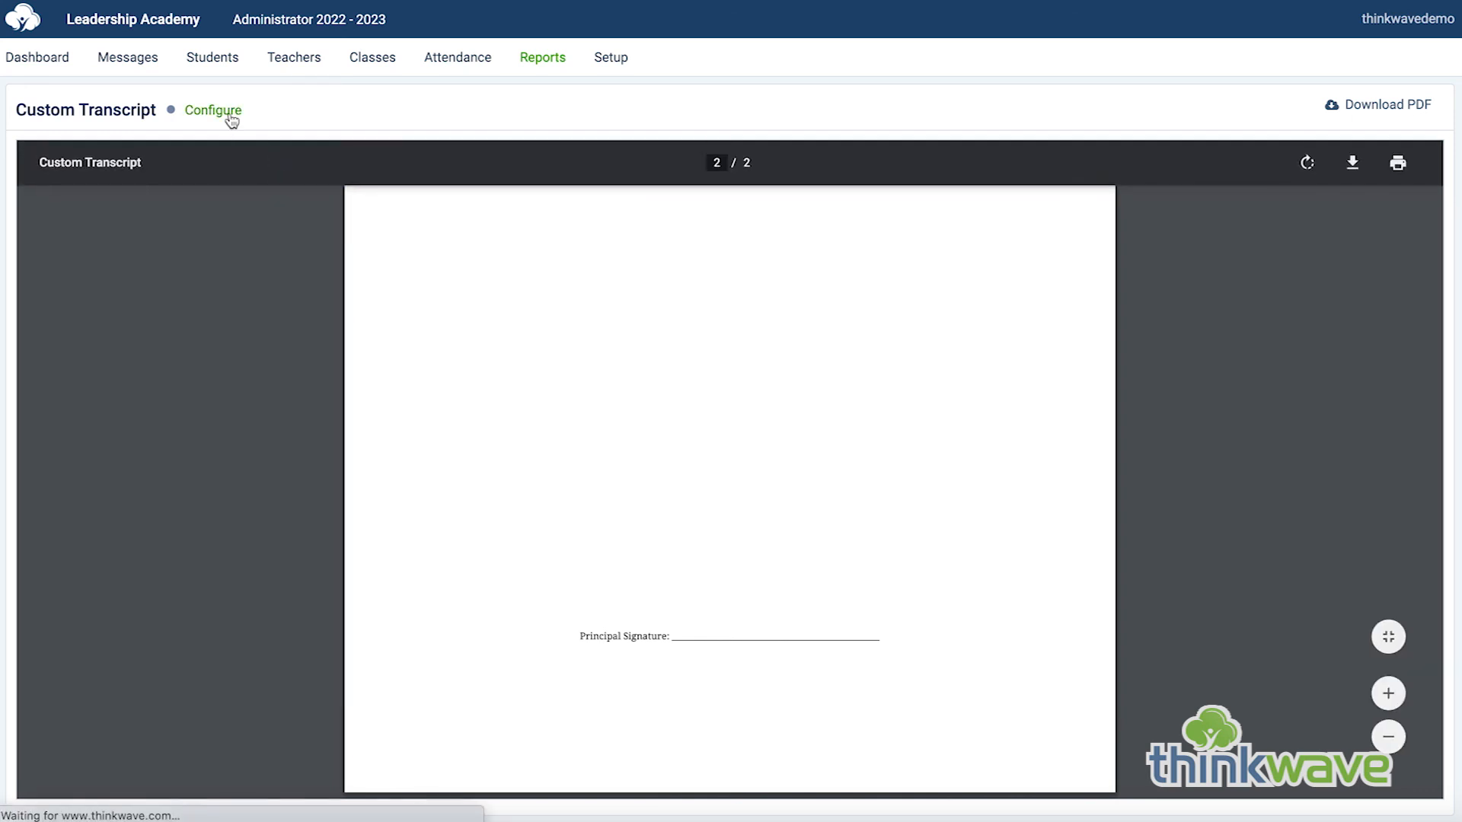